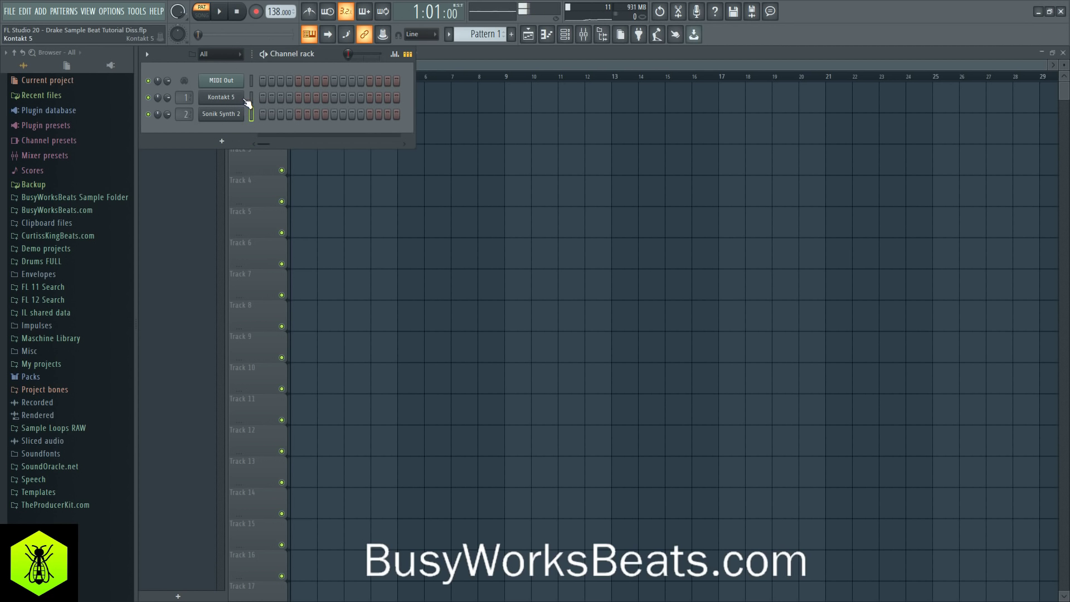
Step: Draw a four-note melody for the Kontakt 5 channel in the piano roll: short F5, G5 and A5, followed by a long E5
click(245, 99)
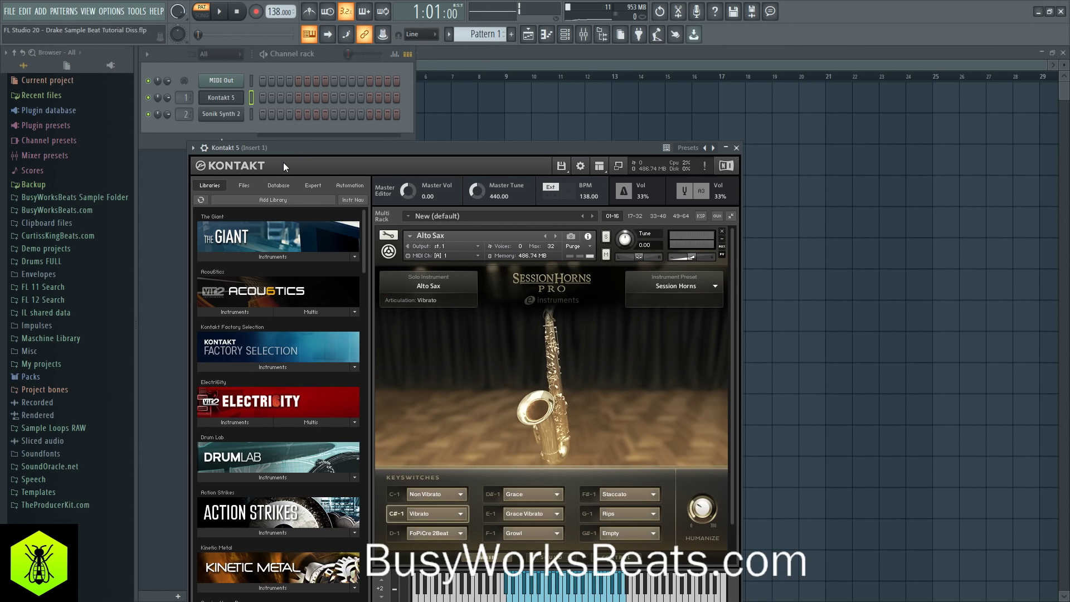
right_click(238, 93)
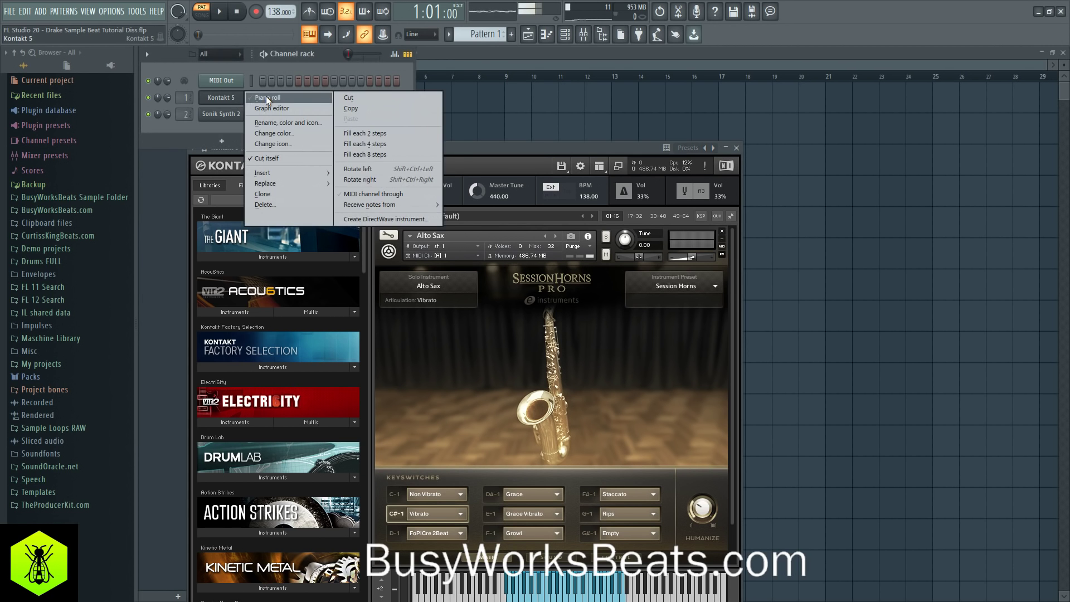
click(267, 97)
click(190, 339)
drag(171, 327, 216, 323)
click(211, 289)
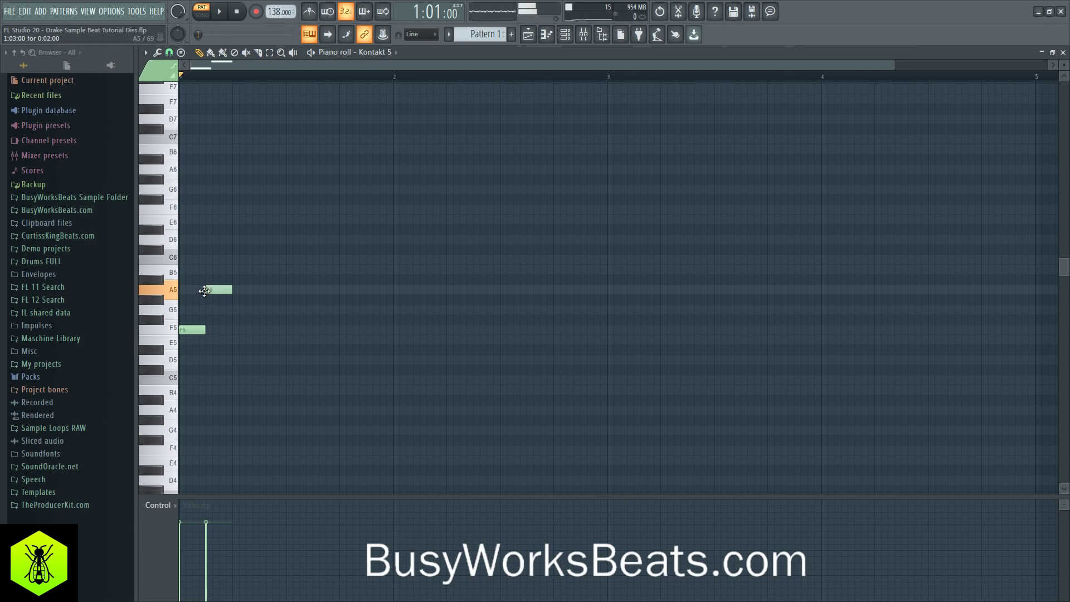
click(213, 309)
drag(219, 288, 245, 289)
mouse_move(263, 349)
mouse_down()
mouse_move(263, 334)
mouse_move(372, 329)
mouse_up()
key(space)
key(space)
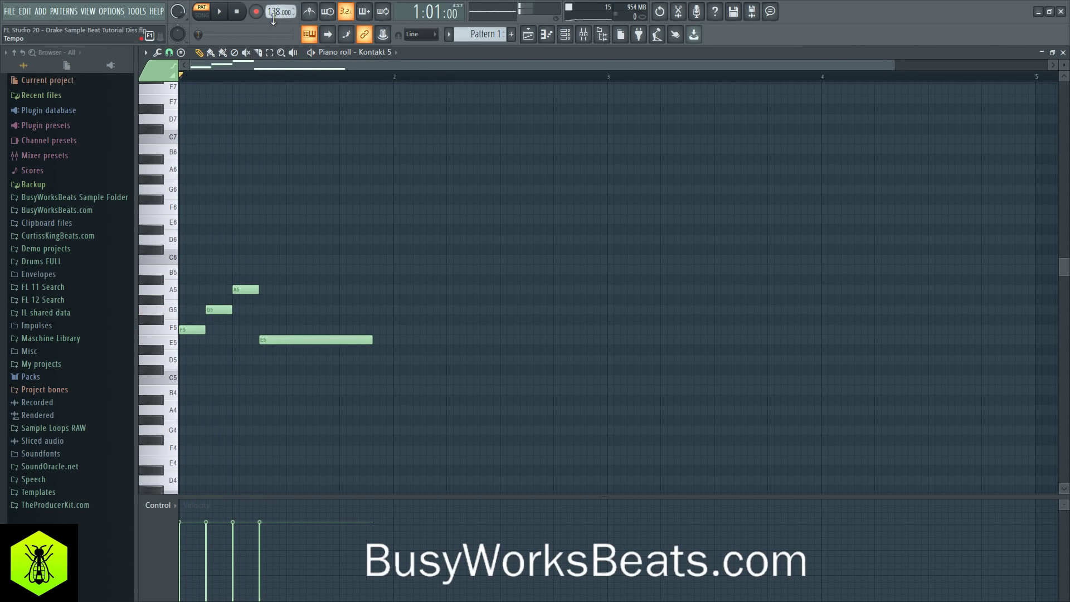
Step: Set the project tempo to about 90 BPM with the tempo tapper and start playing the pattern
right_click(274, 17)
click(384, 23)
click(546, 303)
click(546, 303)
click(546, 303)
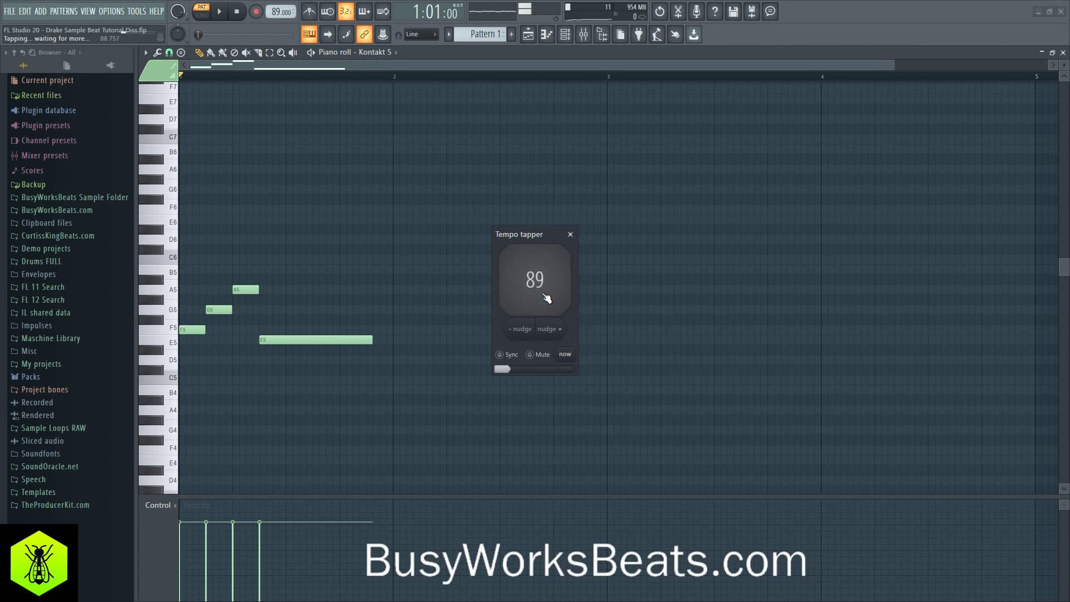
click(546, 304)
click(570, 234)
key(space)
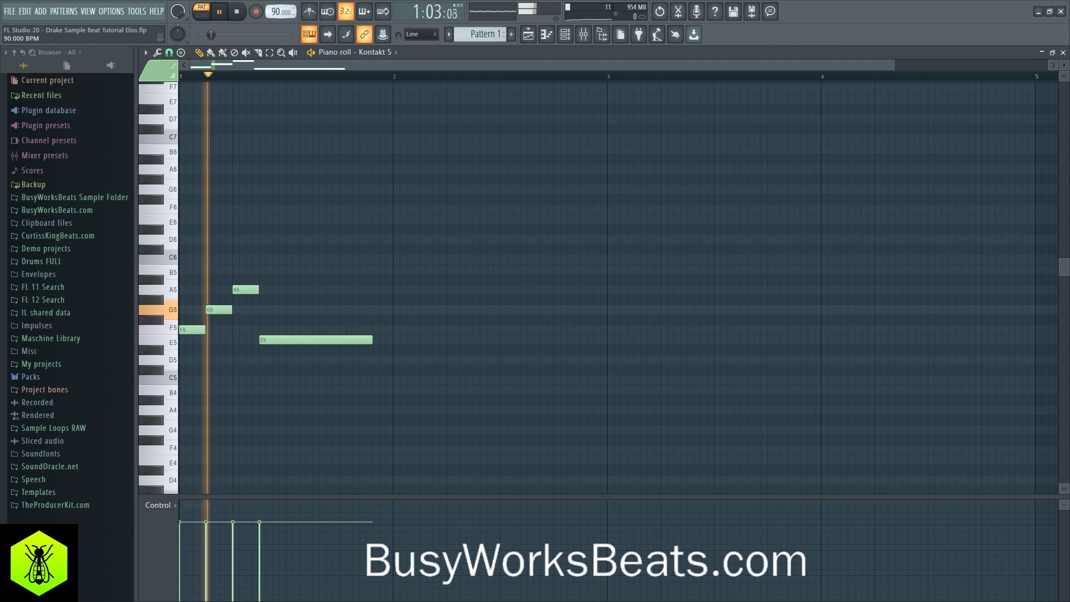
Step: Extend the long E5 note to about three quarters through bar 2 and audition the melody
drag(369, 338, 555, 334)
key(space)
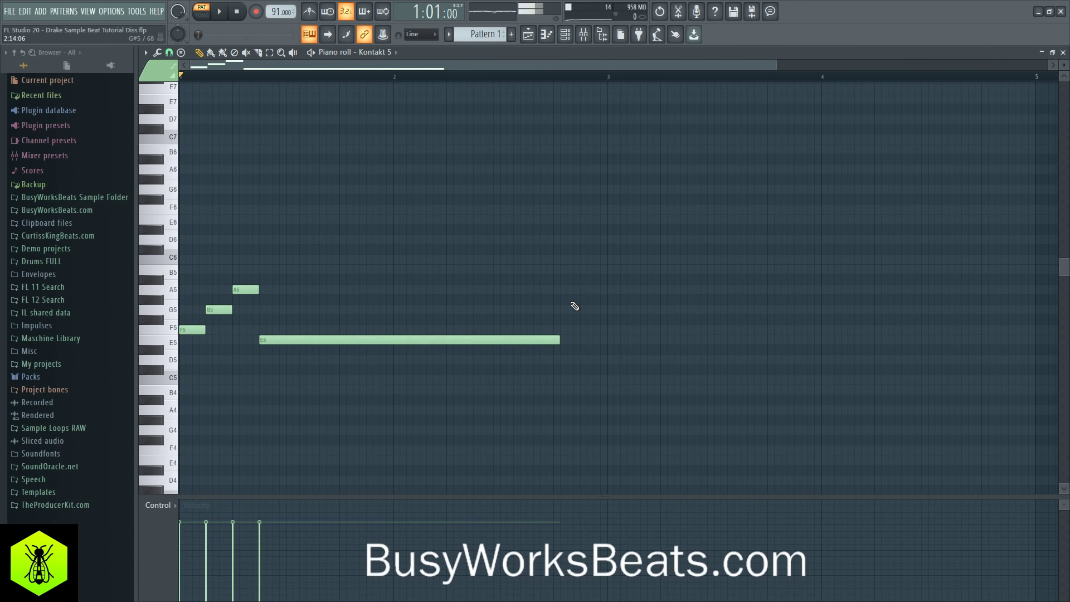
key(space)
key(space)
Step: Examine the Alto Sax instrument's Main, Sound and Control settings in the Kontakt 5 plugin, ending on the keyswitch list
click(1063, 53)
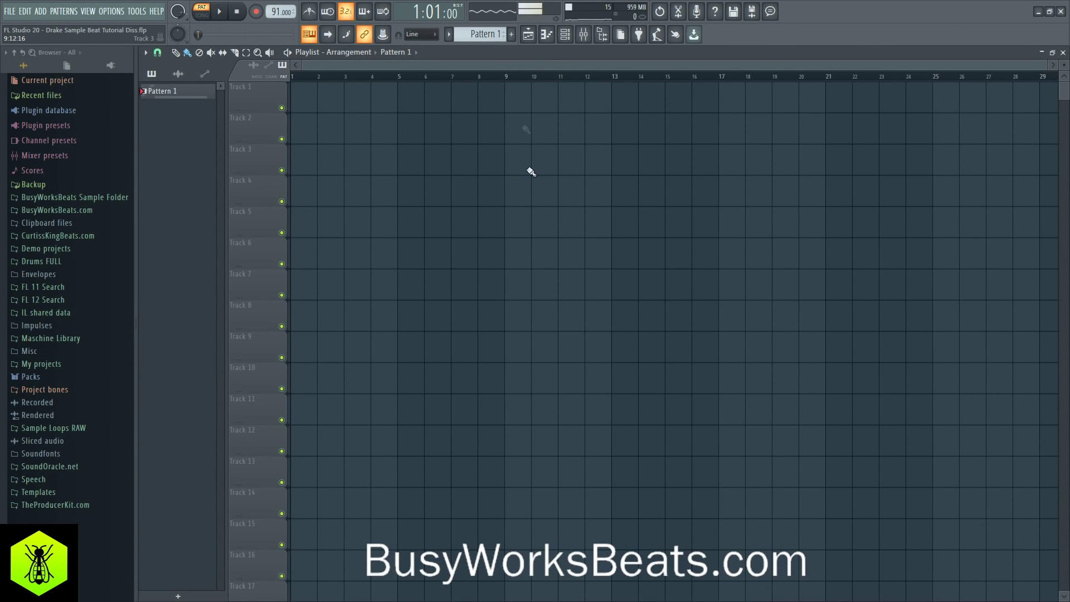
click(564, 35)
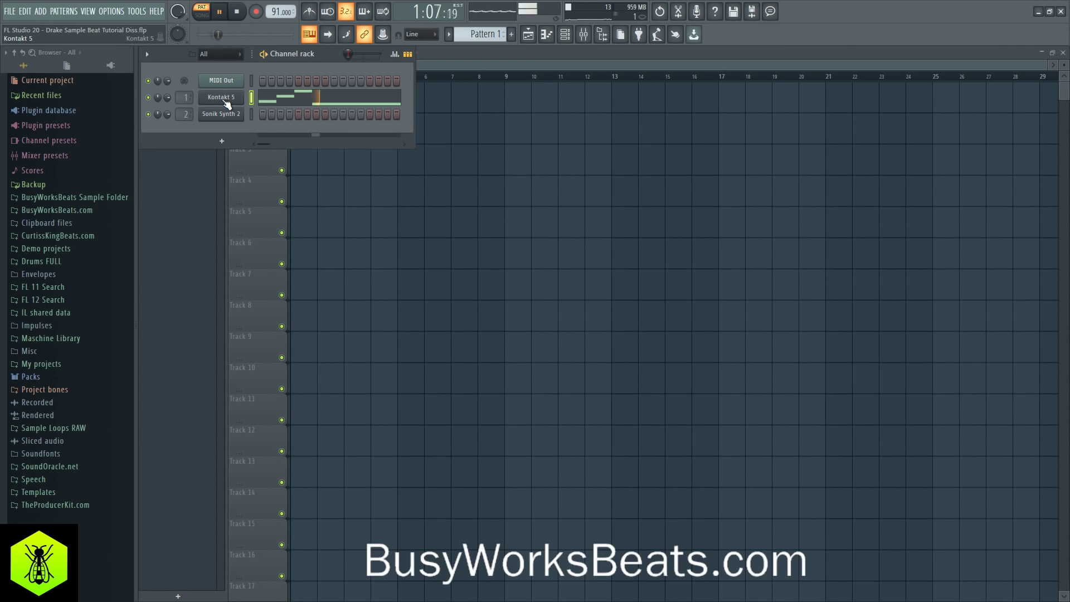
click(223, 100)
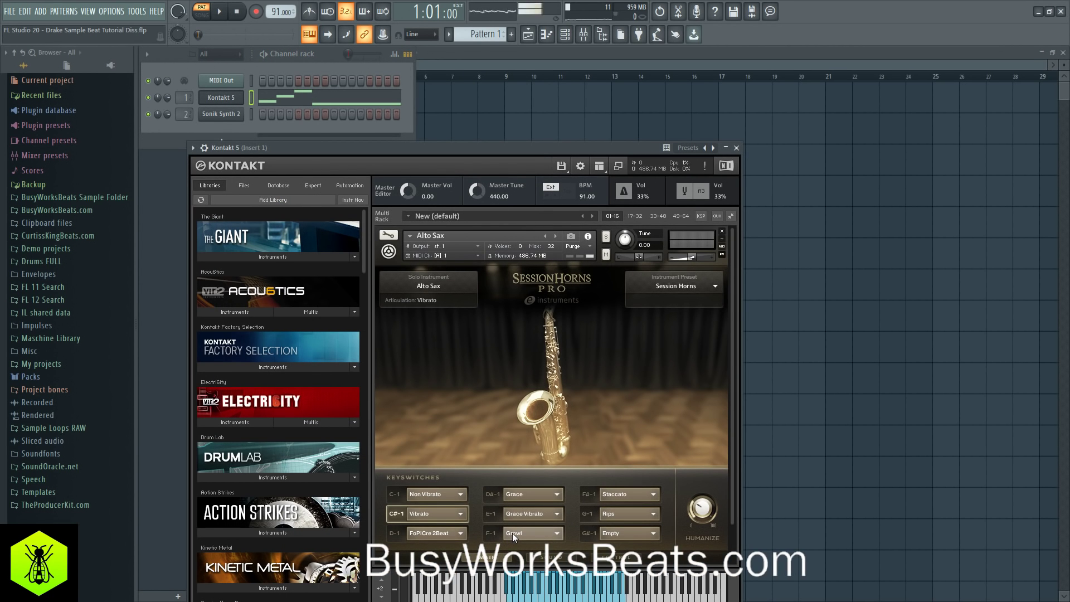
click(550, 558)
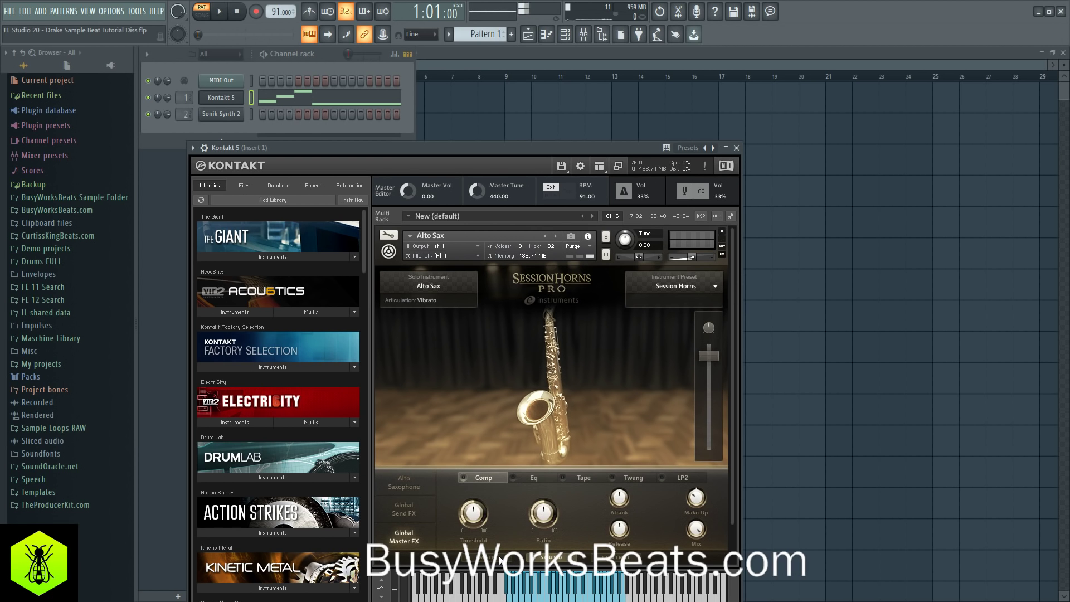
click(499, 559)
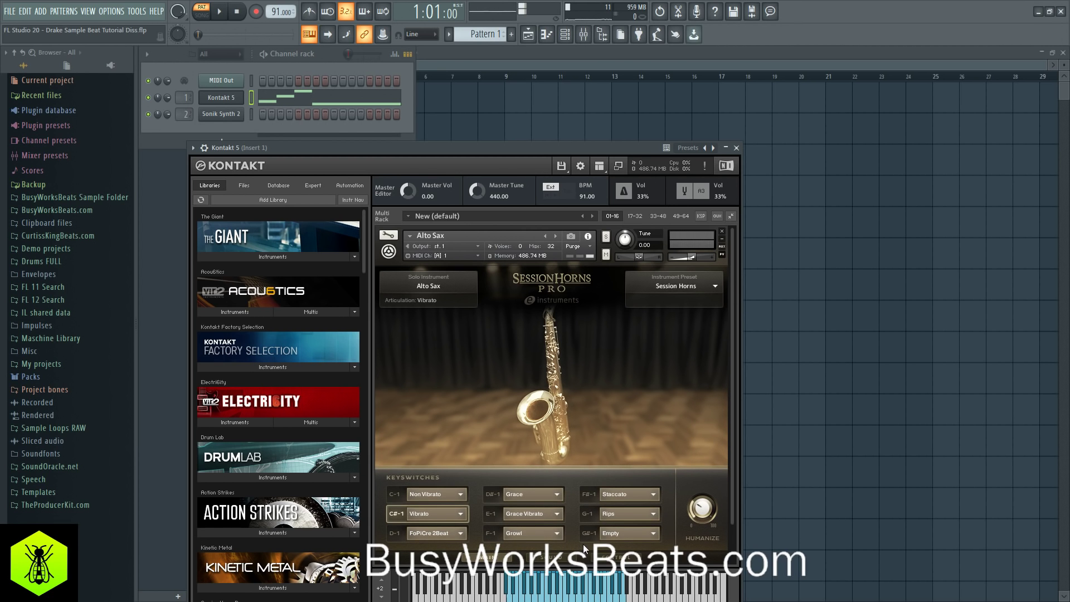
click(565, 560)
click(624, 558)
click(560, 558)
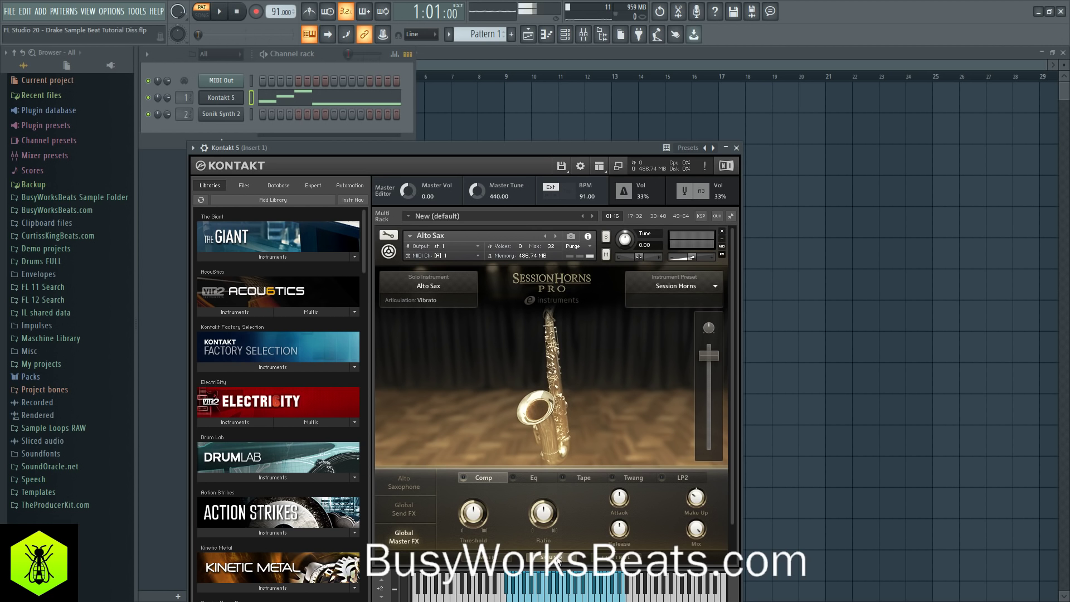
drag(556, 163, 568, 112)
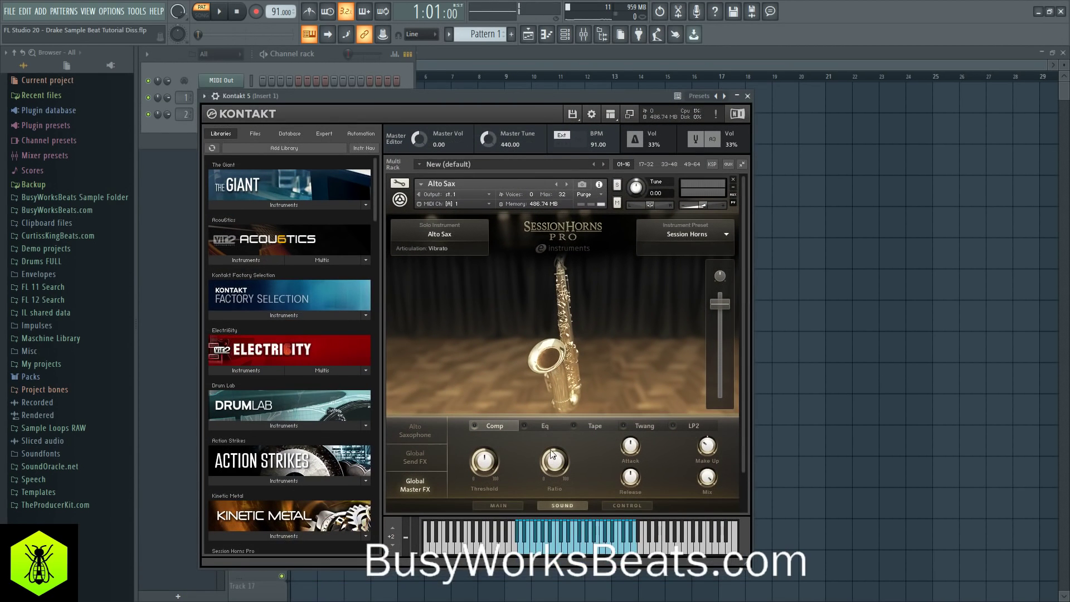
click(435, 433)
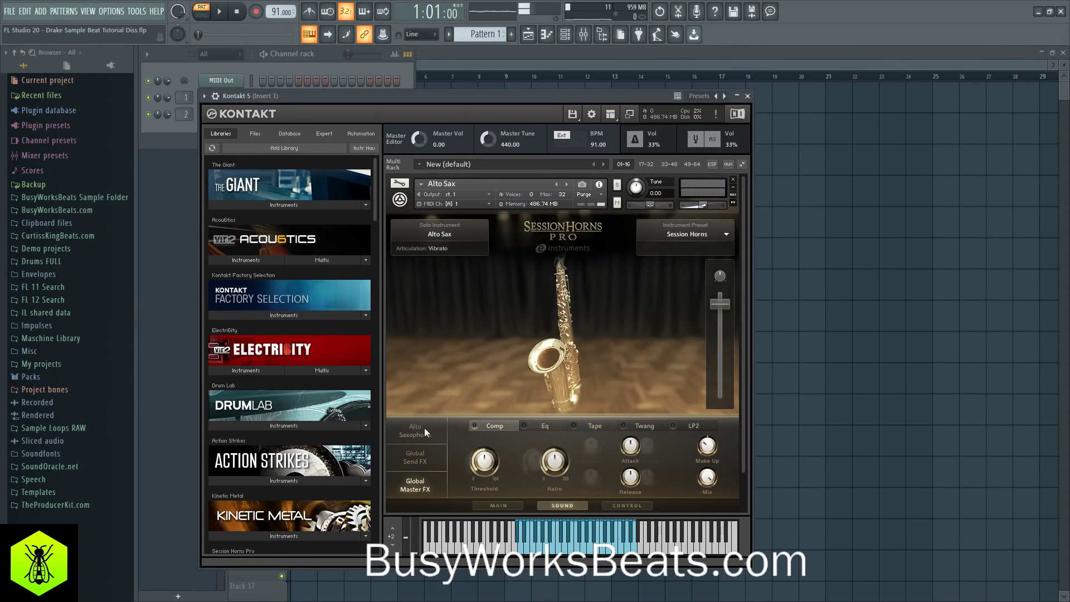
click(483, 508)
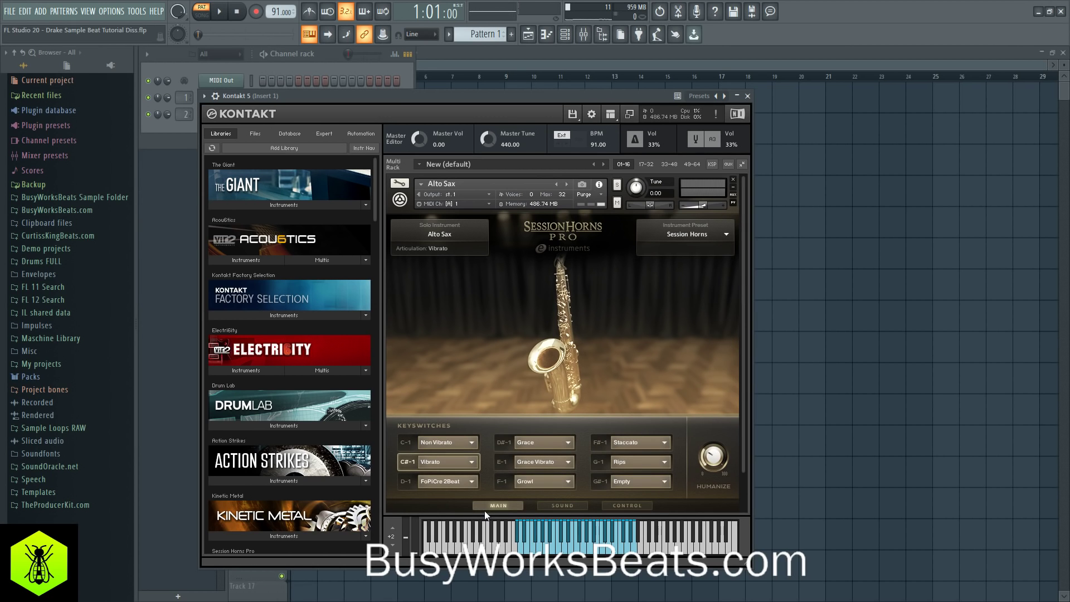
click(557, 507)
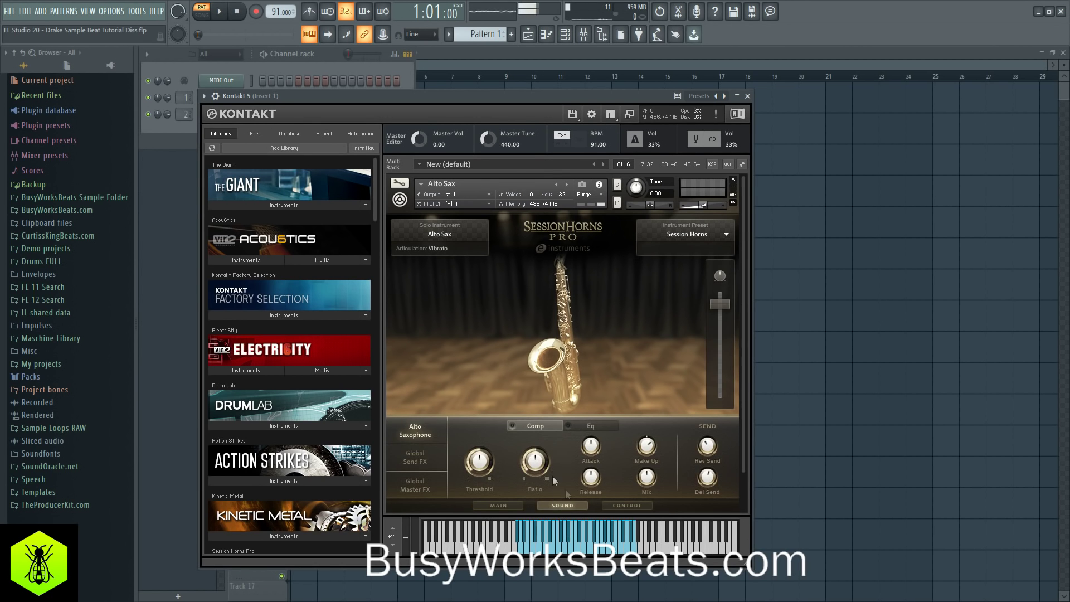
click(616, 506)
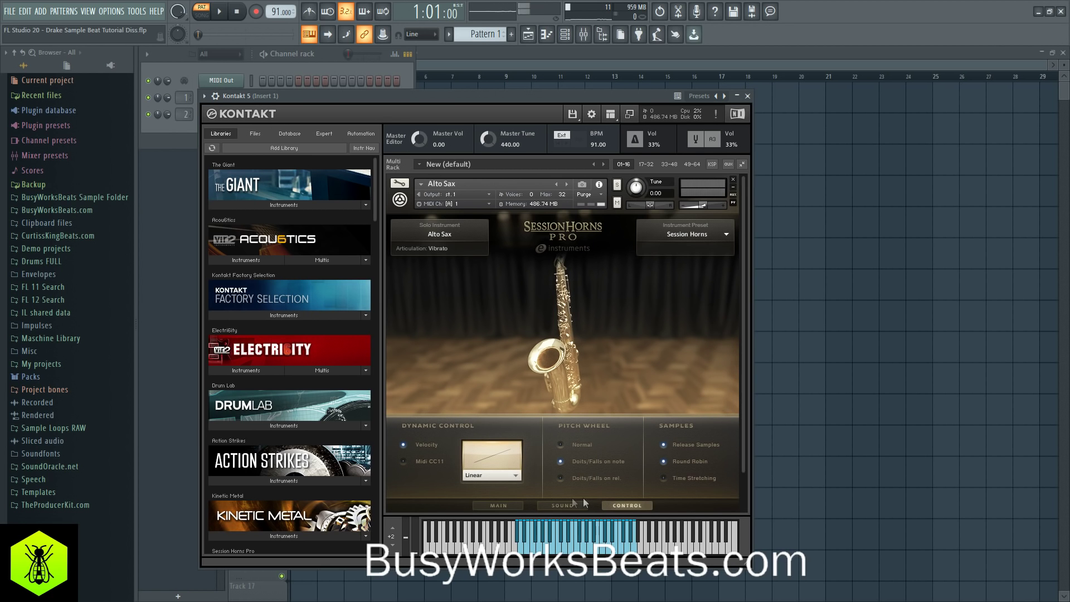
click(503, 509)
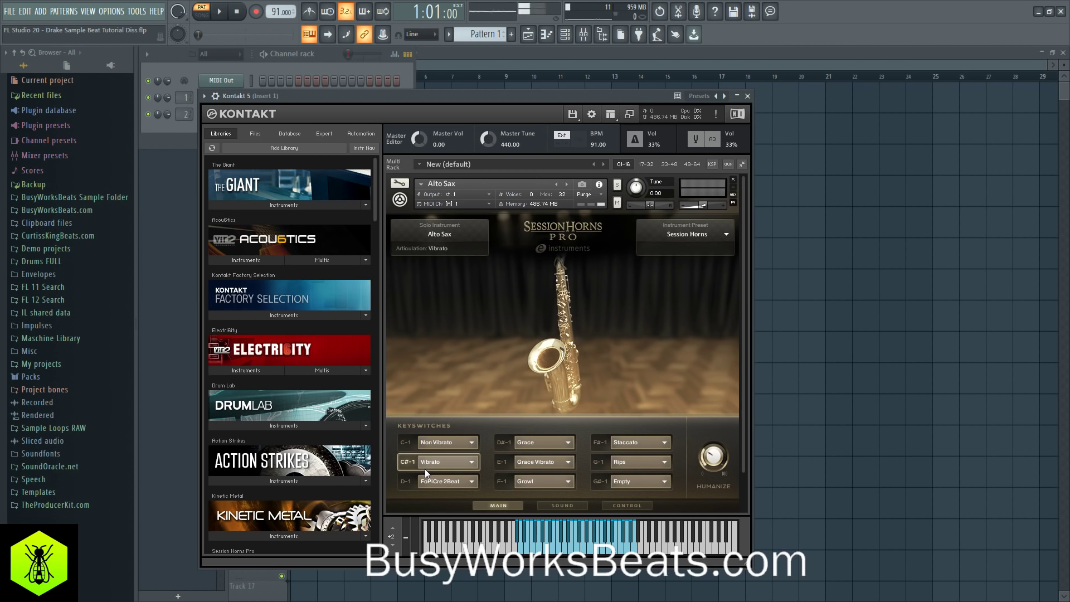
Step: Compare the lowest octaves of the Kontakt 5 piano roll with the key names in the Alto Sax keyswitch list
click(287, 68)
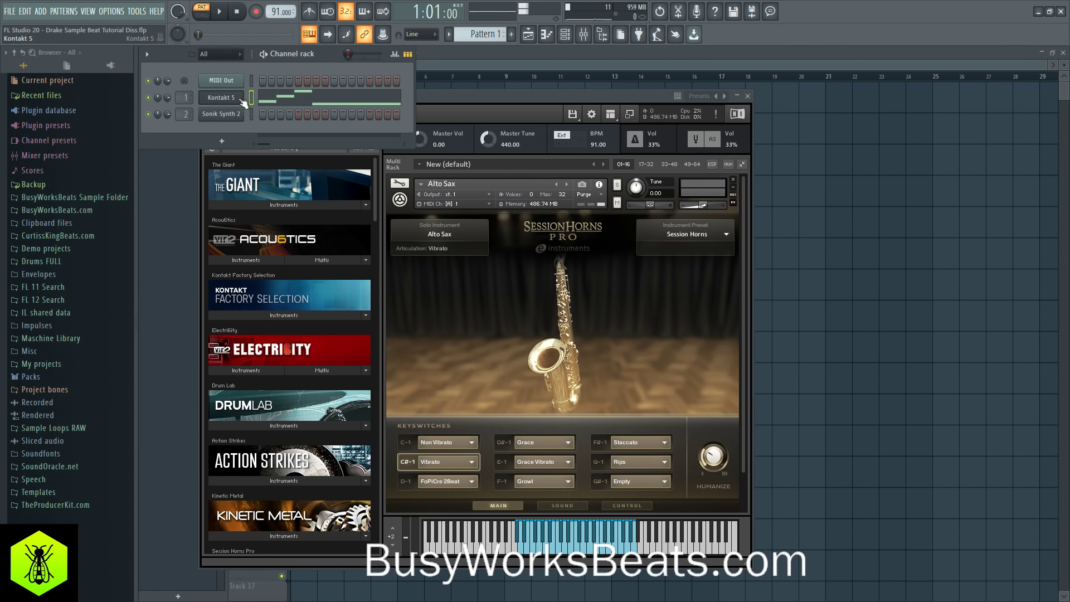
right_click(250, 97)
click(266, 98)
scroll(258, 279, down, 10)
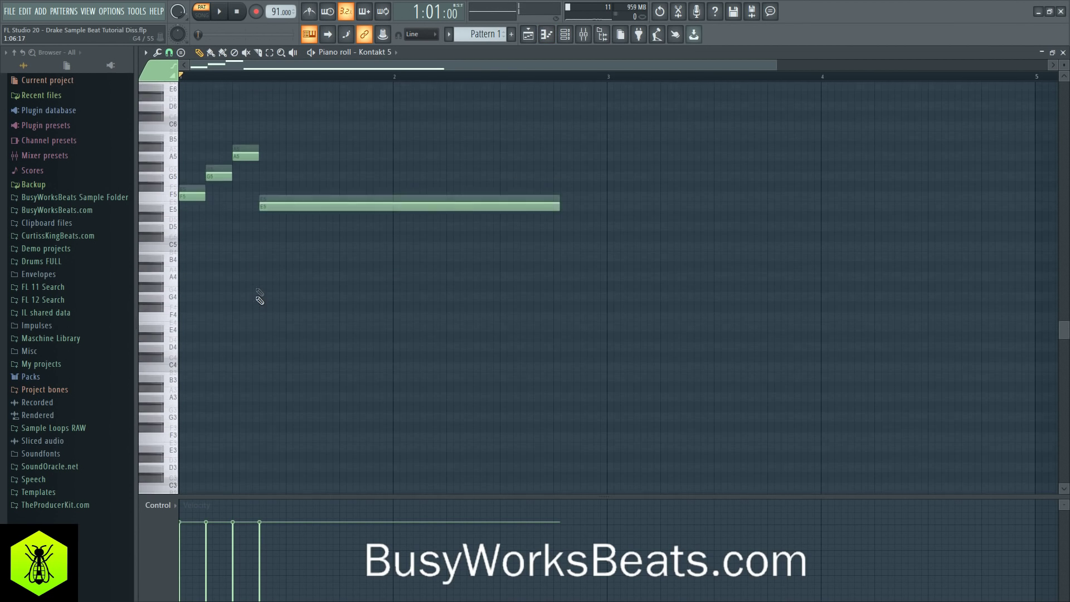
scroll(215, 229, down, 1)
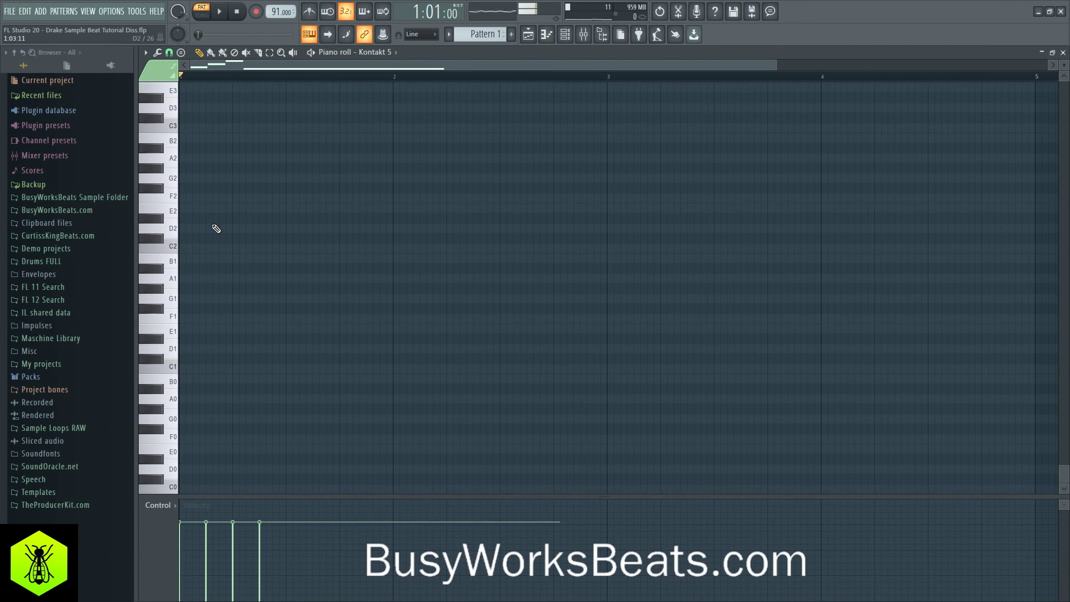
scroll(182, 357, up, 3)
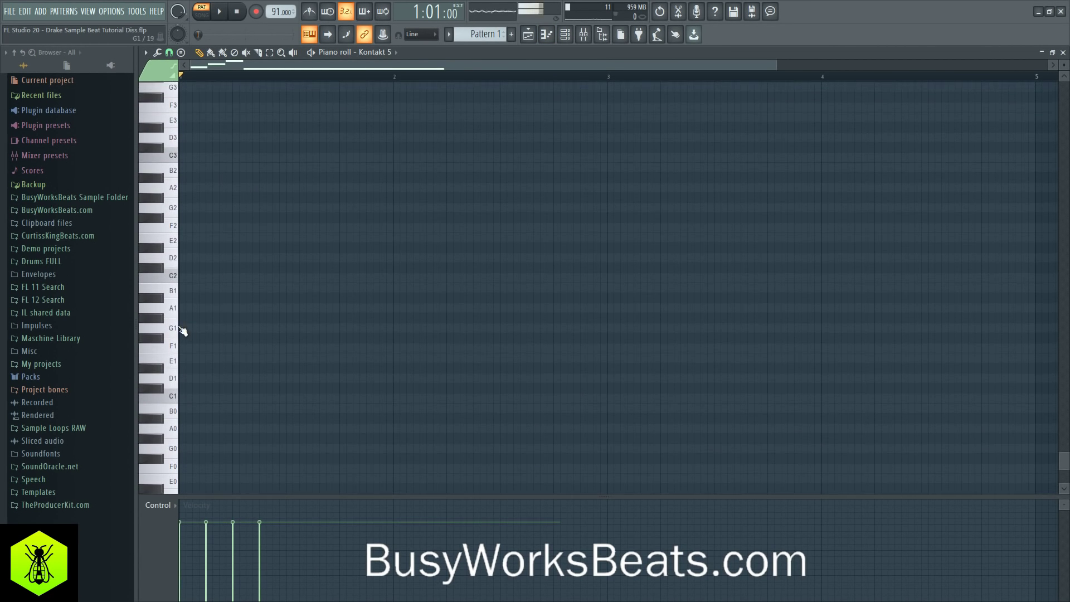
click(565, 34)
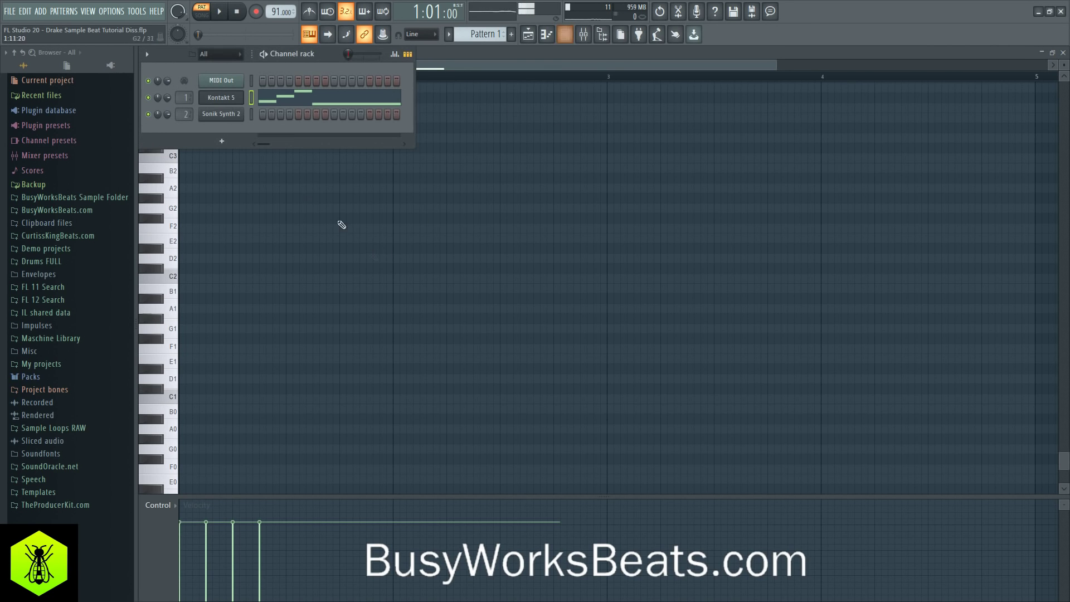
click(237, 98)
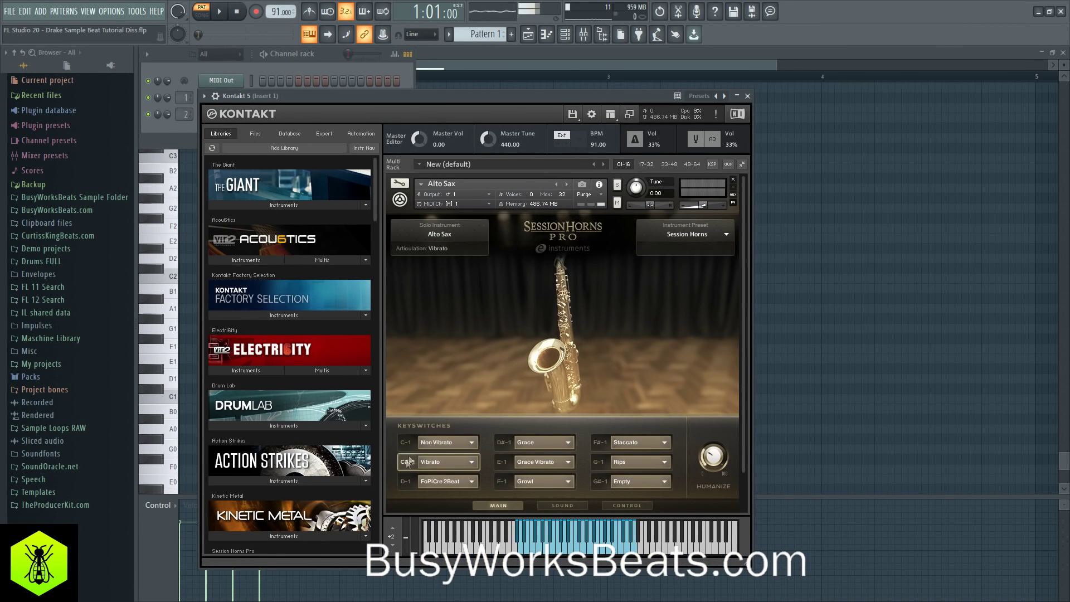
click(876, 417)
Step: Add a long C#3 keyswitch note and align its start with the long E5 note
scroll(383, 329, up, 18)
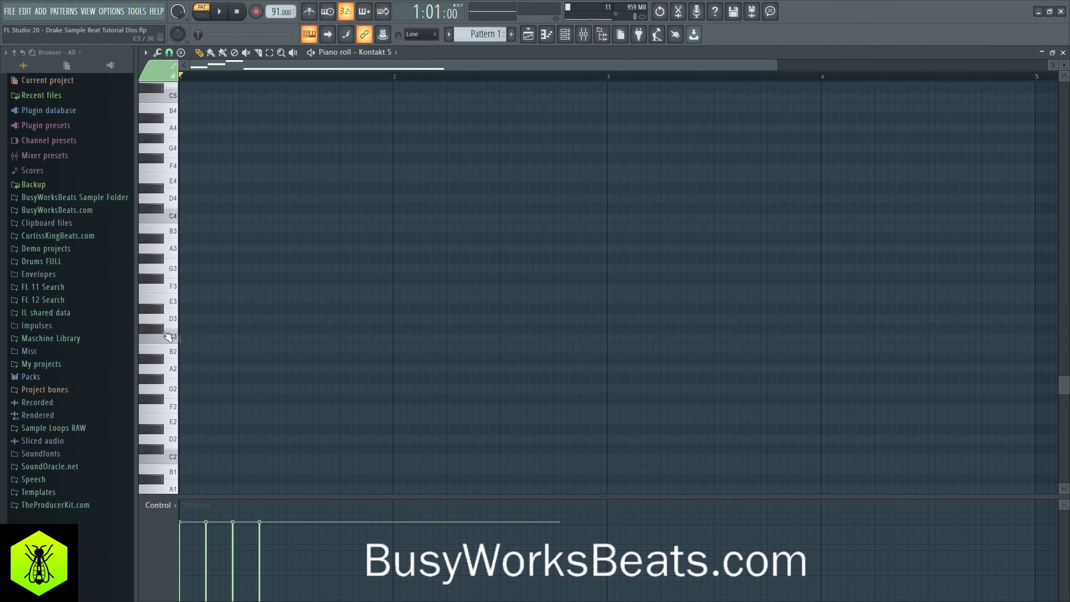
click(192, 329)
scroll(502, 332, up, 9)
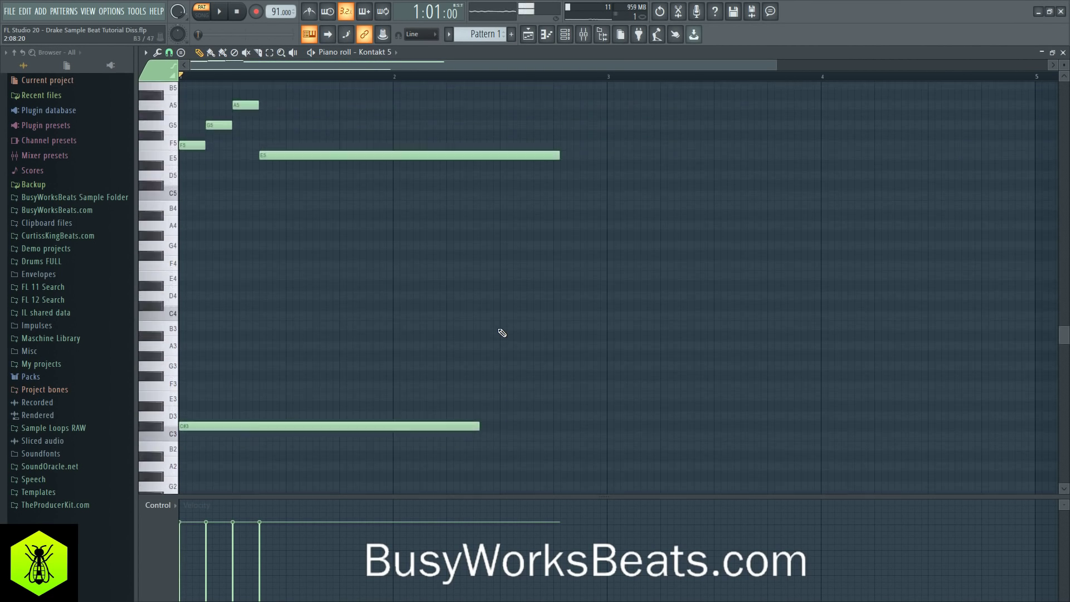
drag(222, 418, 305, 411)
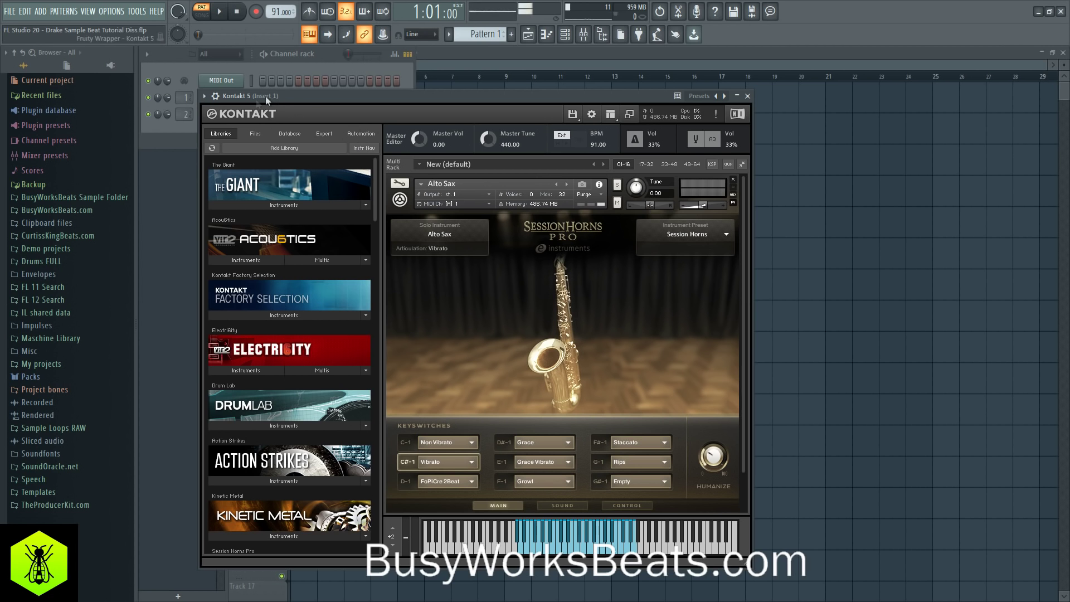
Step: Add an F#3 keyswitch note at the pattern start, shorten it to end where the C#3 note begins, and audition the pattern
click(191, 130)
click(277, 104)
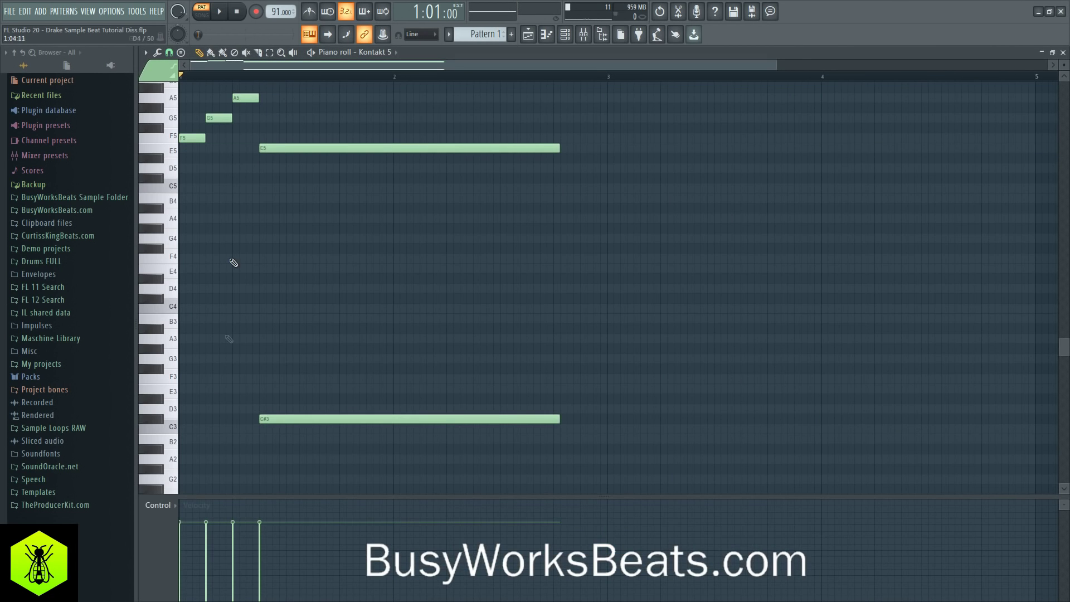
click(190, 373)
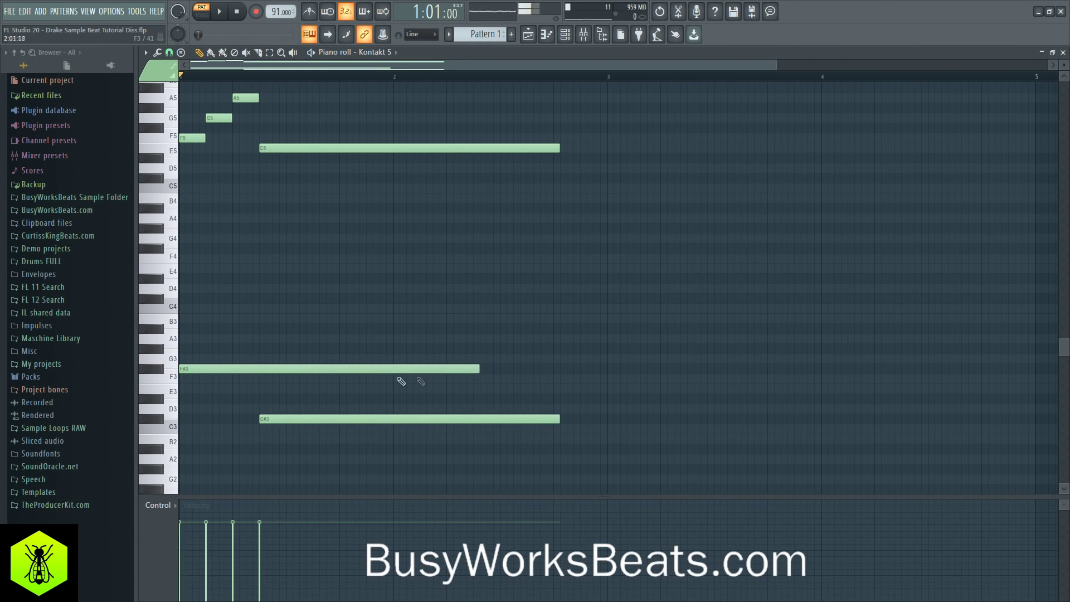
drag(481, 368, 256, 390)
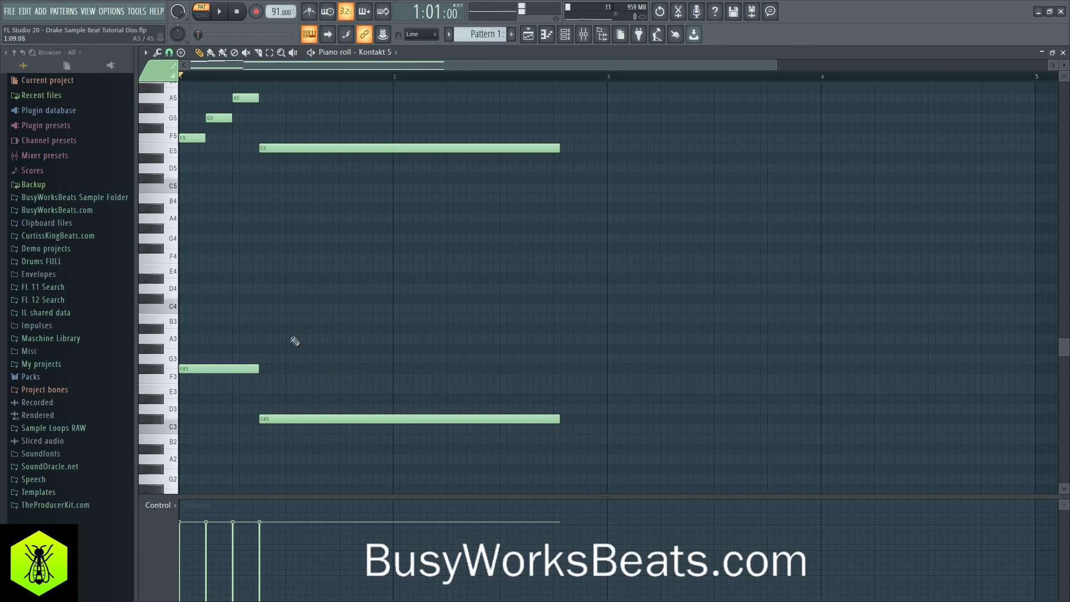
key(space)
key(space)
key(space)
key(space)
Step: Transpose both keyswitch notes down one octave to F#2 and C#2 and audition the pattern
drag(275, 353, 294, 451)
key(ctrl+Down)
scroll(296, 390, down, 4)
key(space)
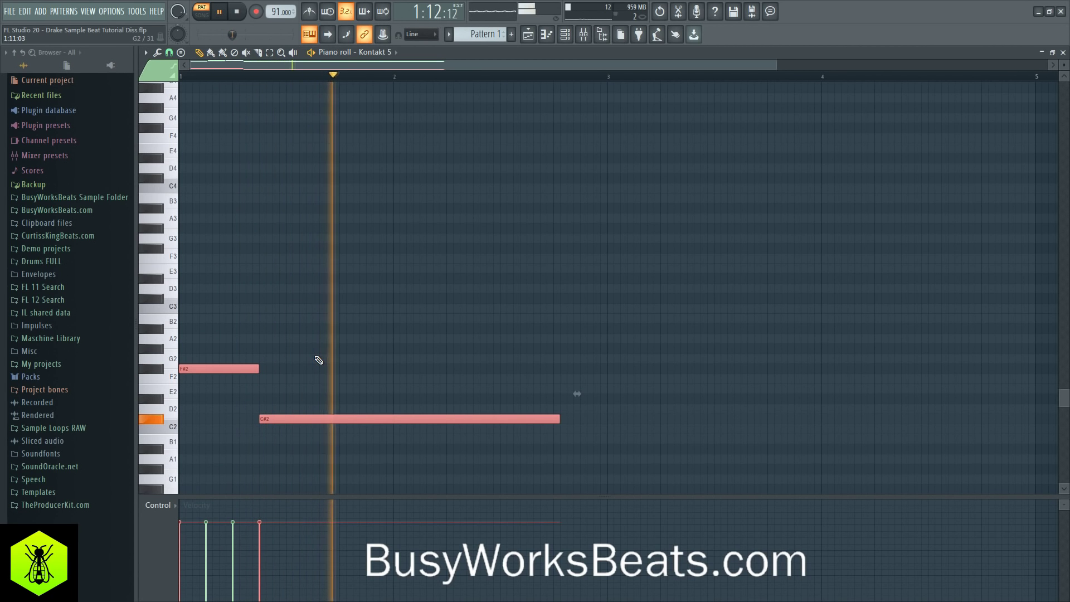
scroll(406, 366, up, 1)
click(440, 366)
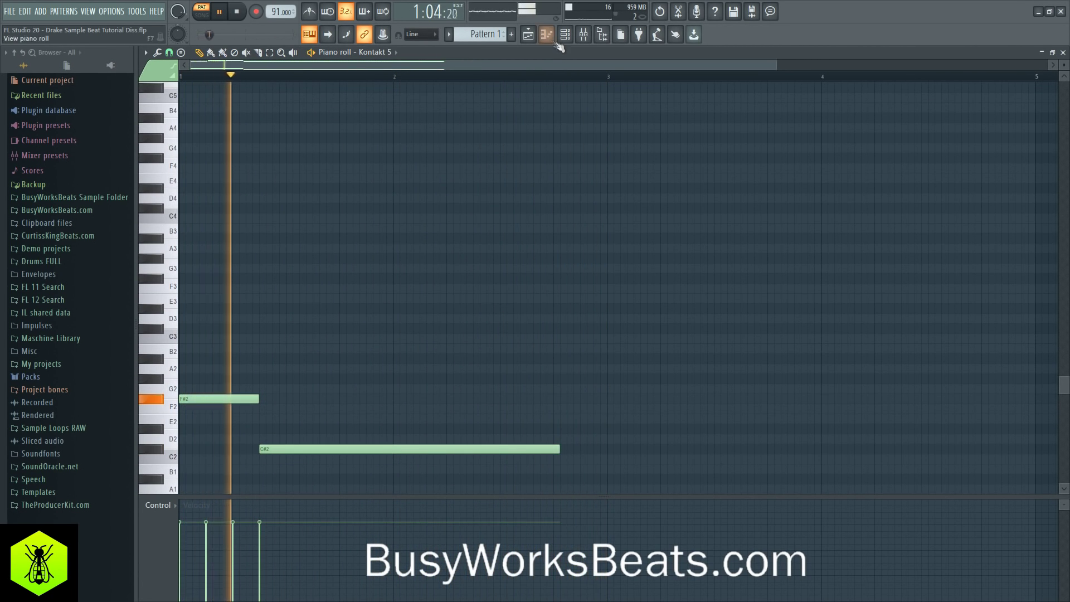
key(space)
Step: Transpose both keyswitch notes down another octave to F#1 and C#1, play the pattern and clear the selection
drag(220, 348, 351, 566)
key(ctrl+Down)
scroll(420, 327, down, 4)
key(space)
key(space)
click(414, 321)
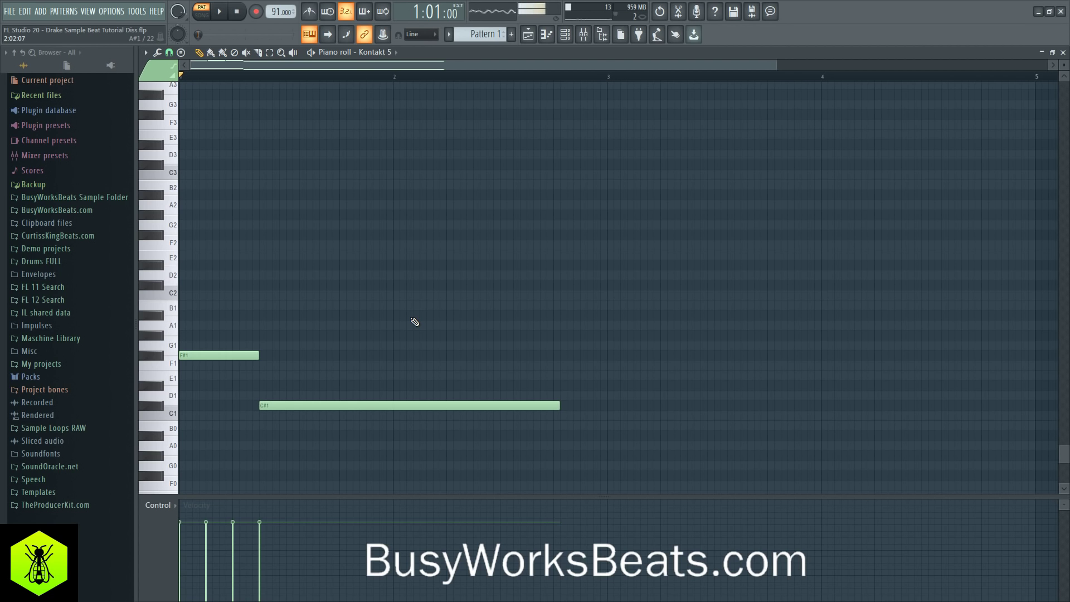
scroll(415, 321, down, 3)
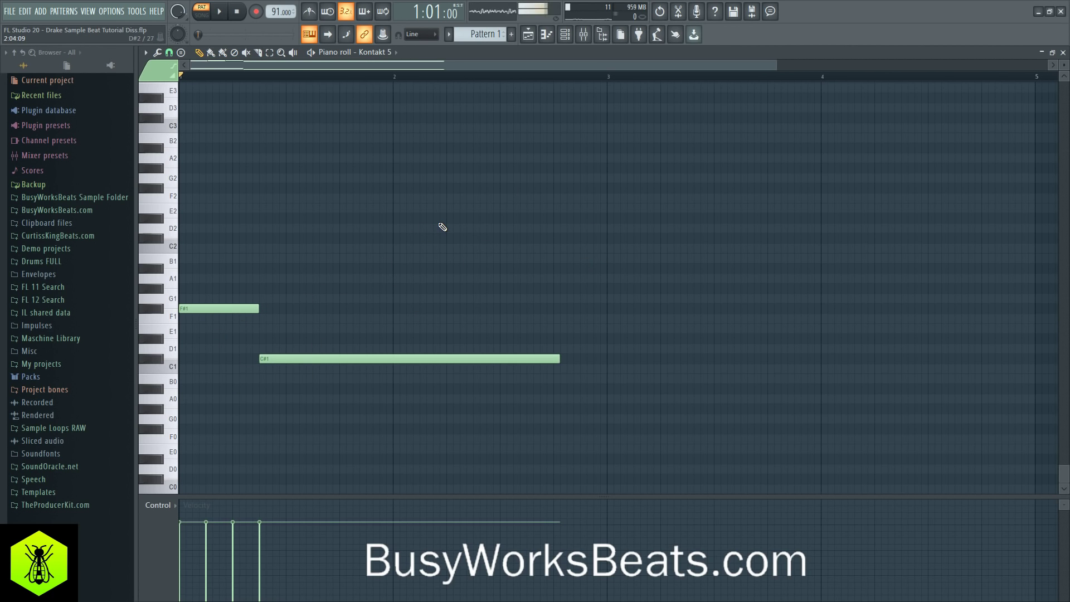
Step: Play the pattern and check the keyswitch articulation assignments in the Alto Sax instrument
key(space)
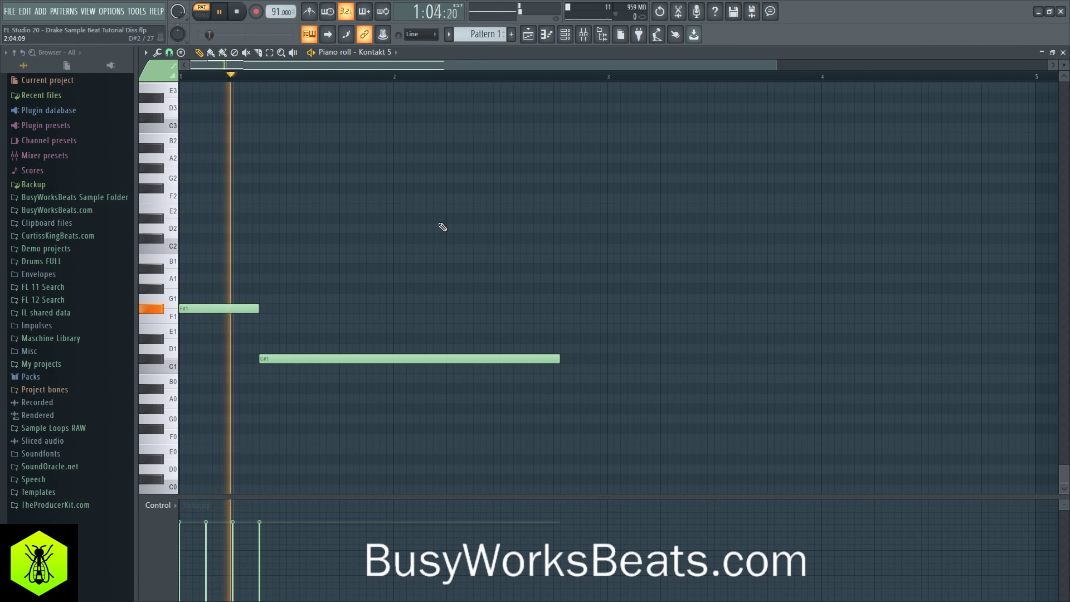
click(1063, 52)
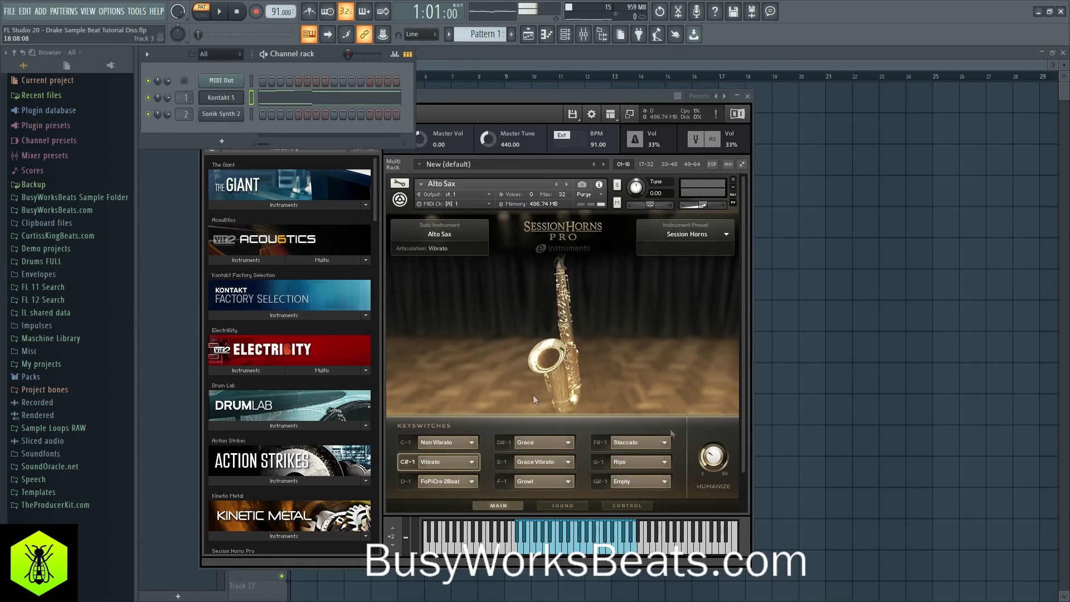
click(647, 448)
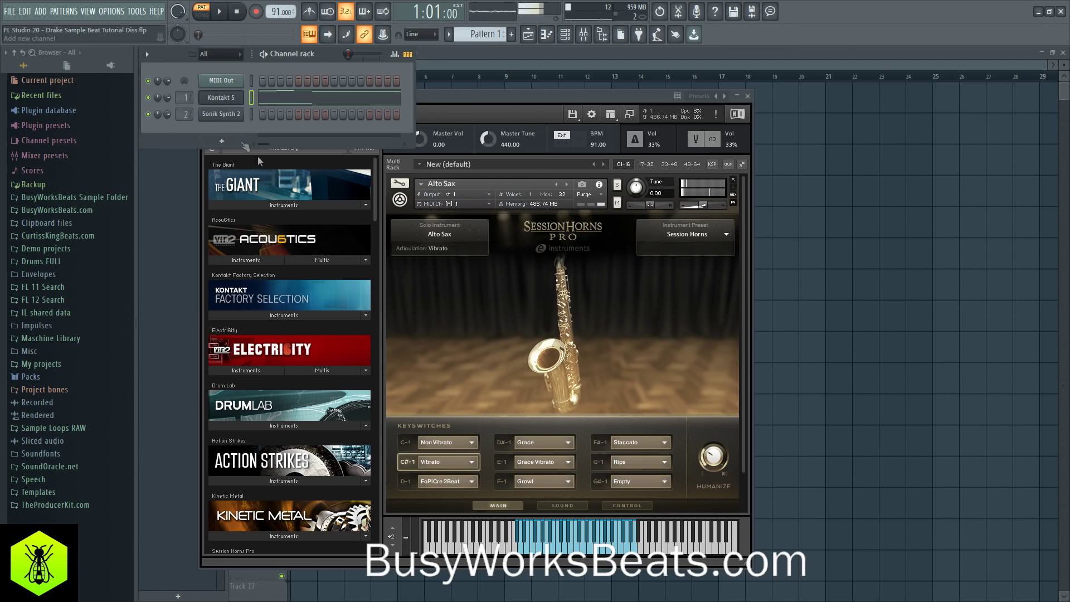
Step: Lower the first keyswitch note to F1 for the Growl articulation and play the pattern while checking the articulations in Kontakt
click(261, 100)
drag(188, 312, 188, 318)
key(space)
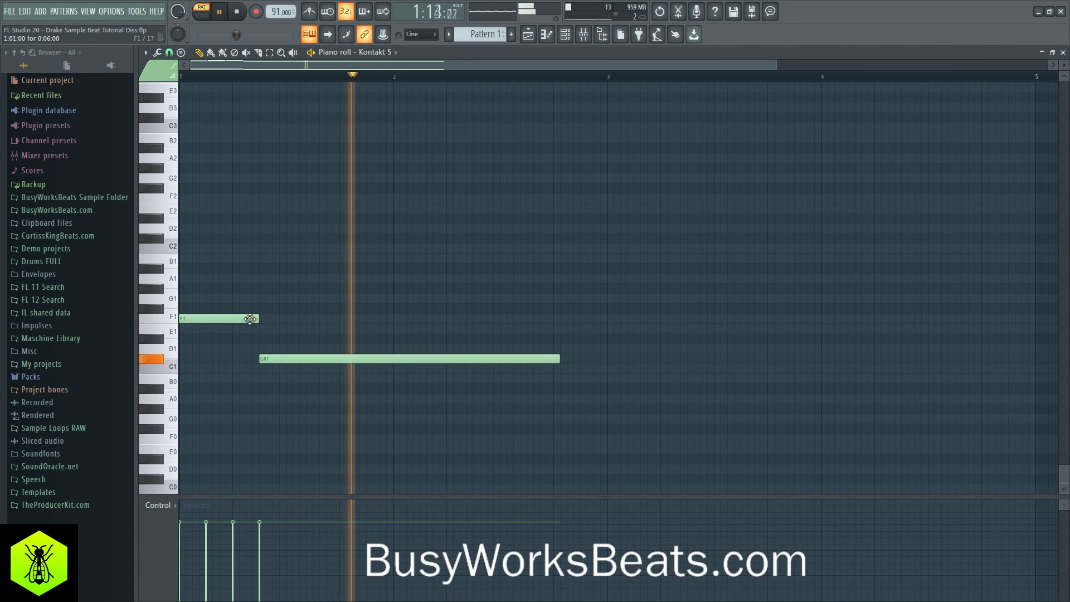
click(1063, 53)
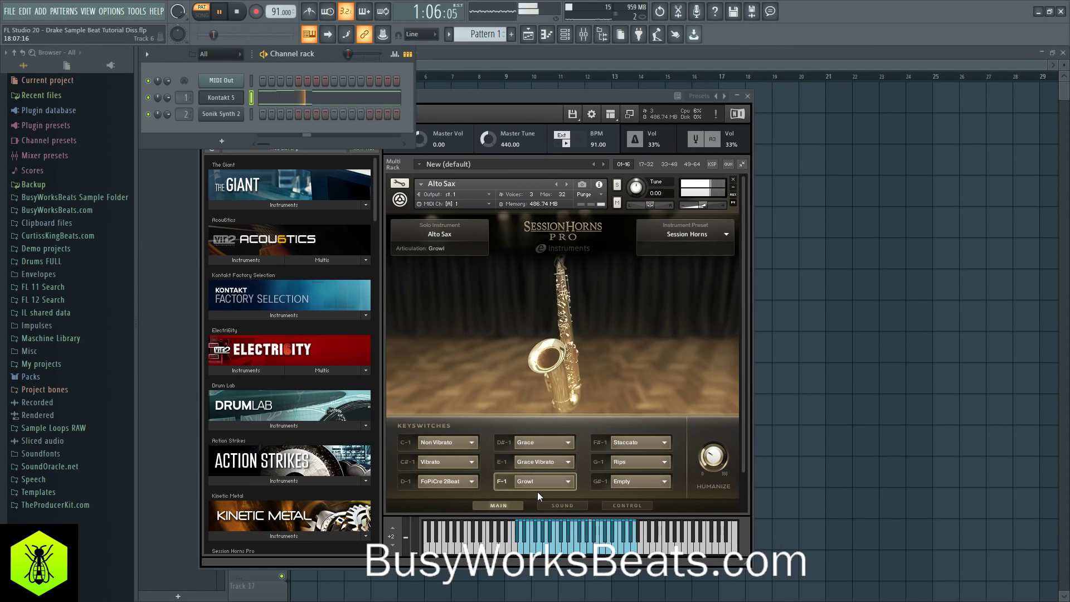
key(space)
key(space)
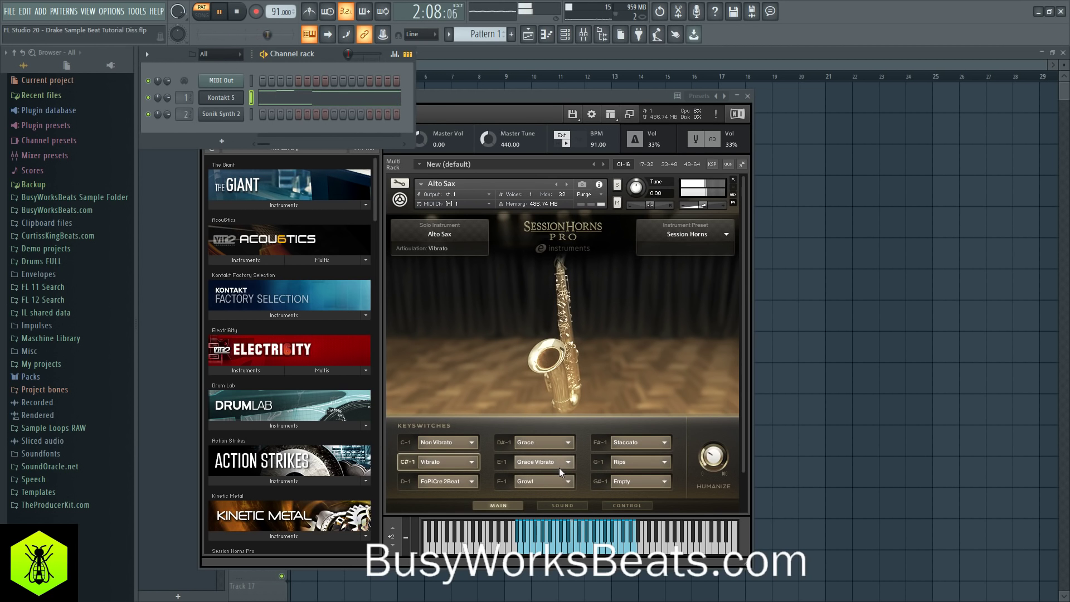
Step: Raise the long C#1 keyswitch note to E1 for the Grace Vibrato articulation and audition the pattern
click(311, 99)
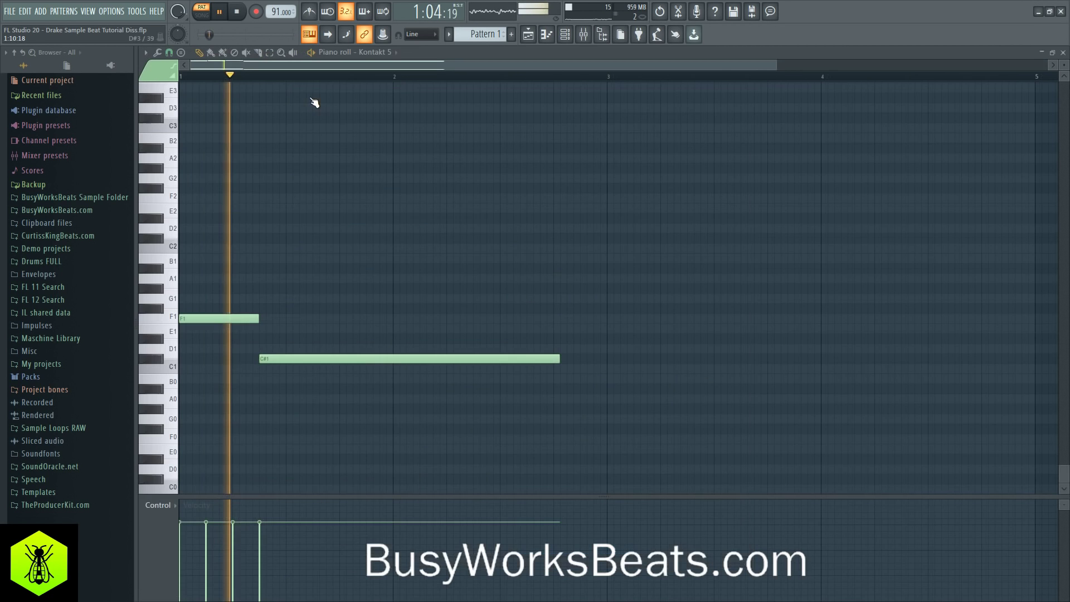
key(space)
drag(293, 359, 296, 329)
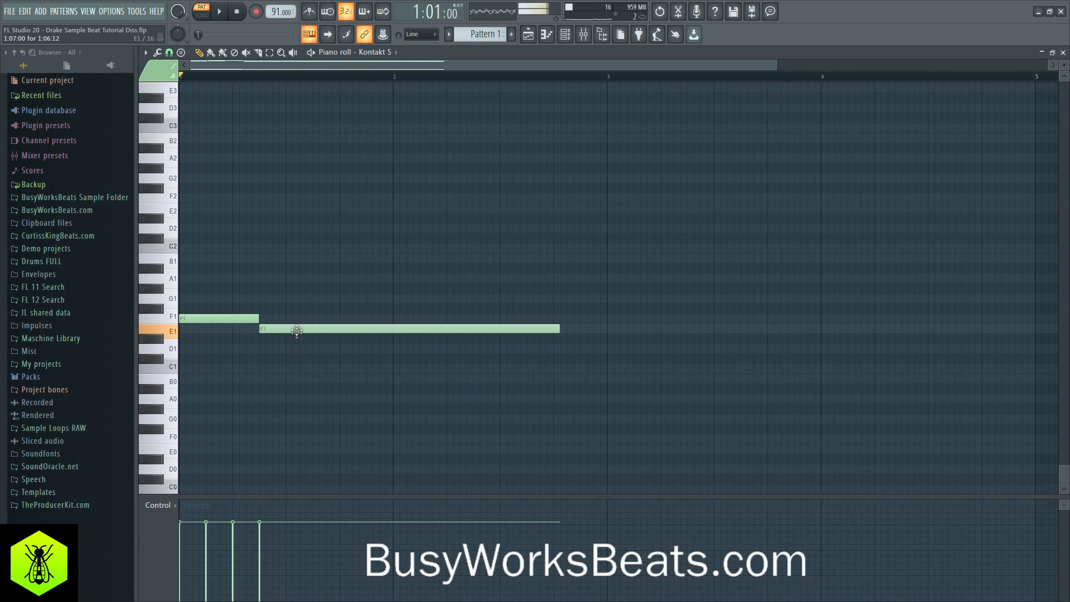
key(space)
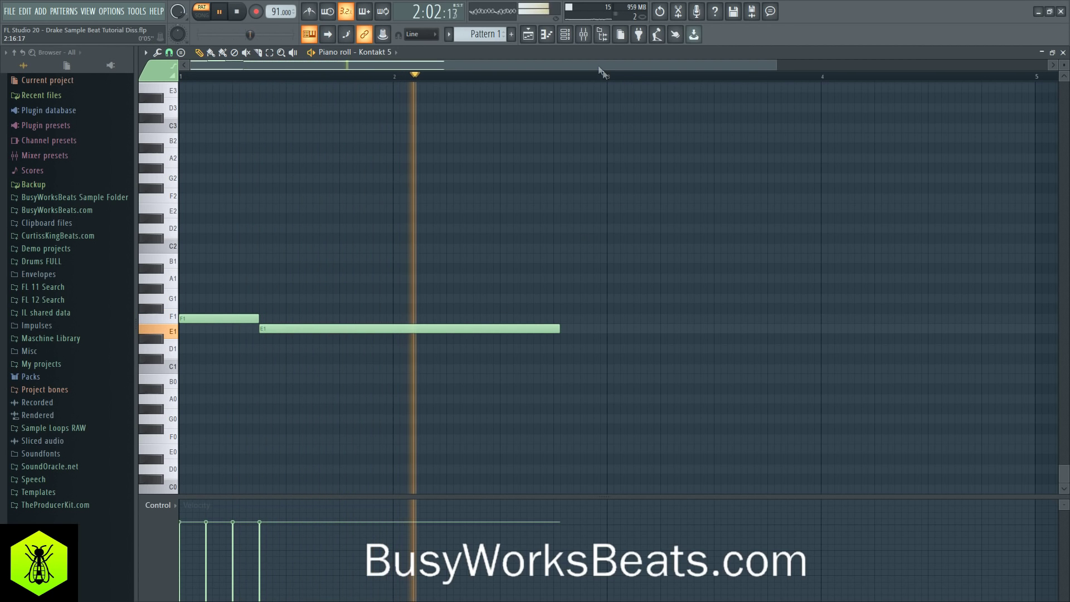
Step: Show the mixer, stop playback and turn off the reverb in the Alto Sax instrument's Global Send FX
click(584, 34)
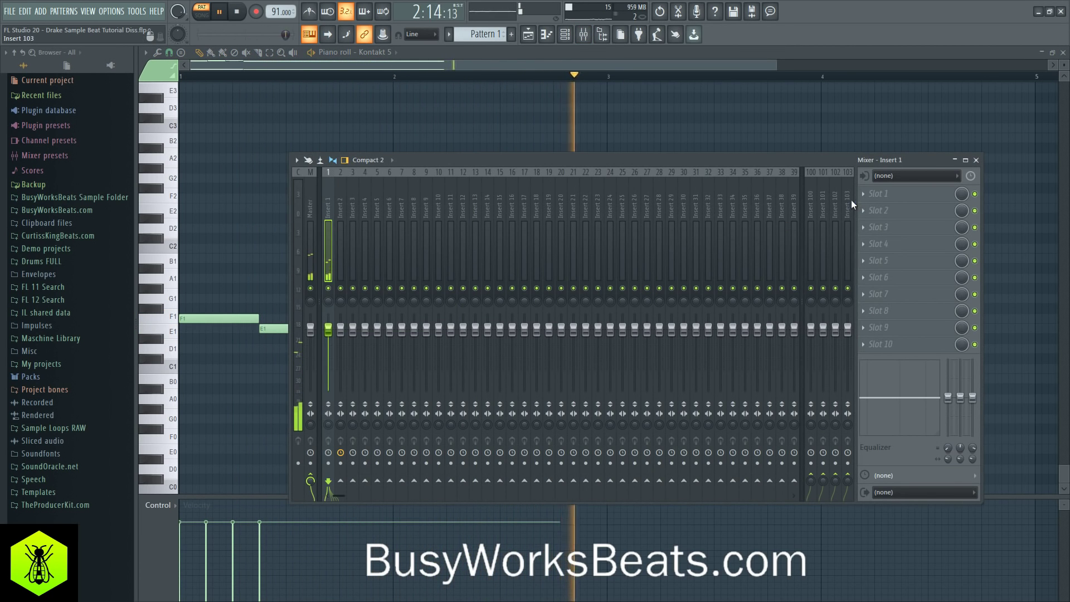
click(564, 34)
key(space)
click(229, 98)
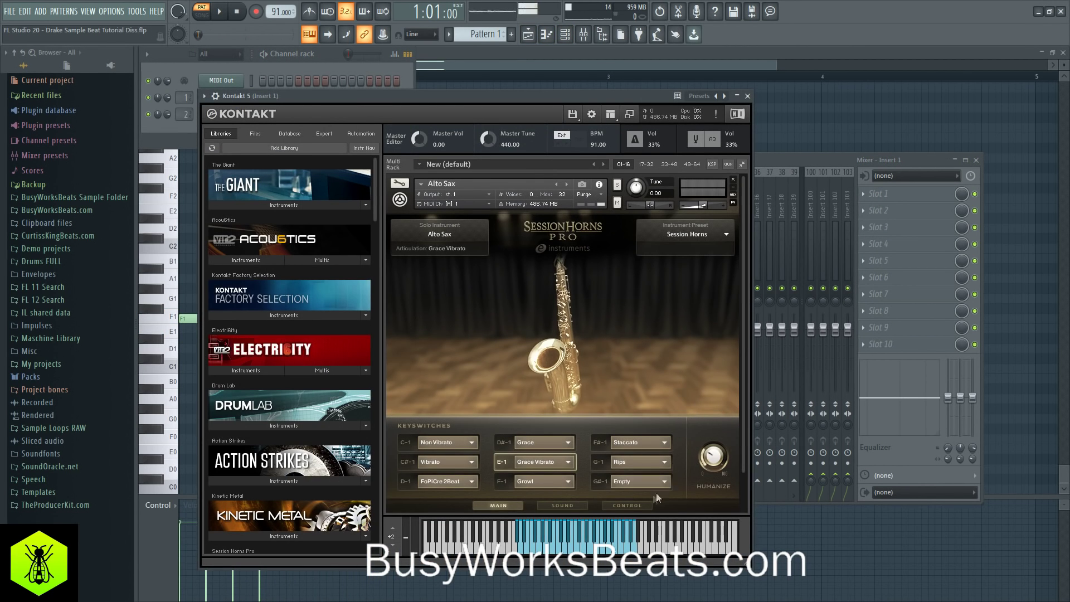
click(635, 500)
click(559, 503)
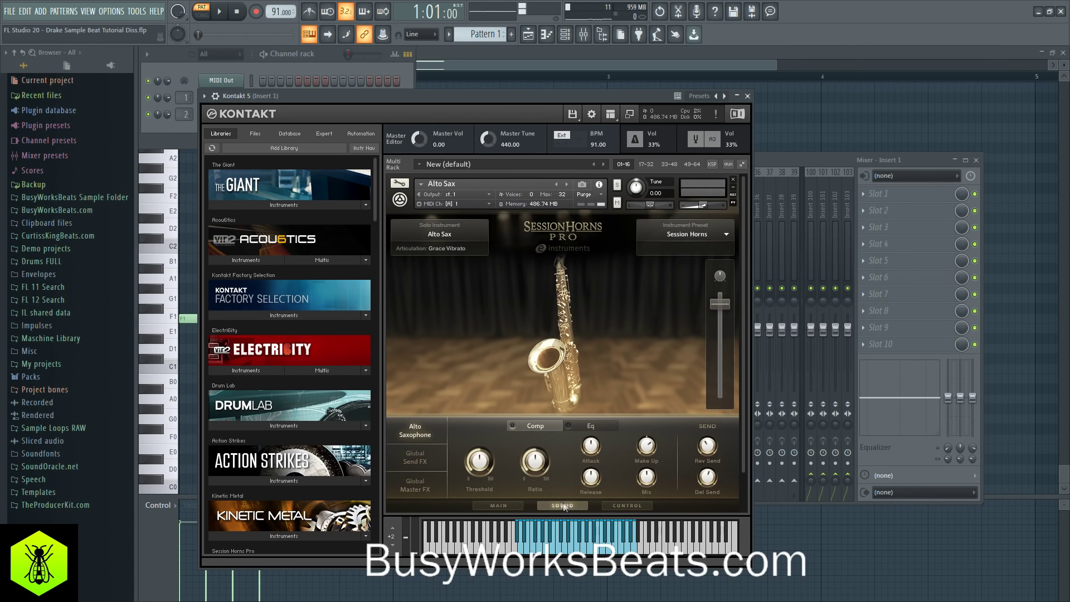
click(427, 480)
click(420, 451)
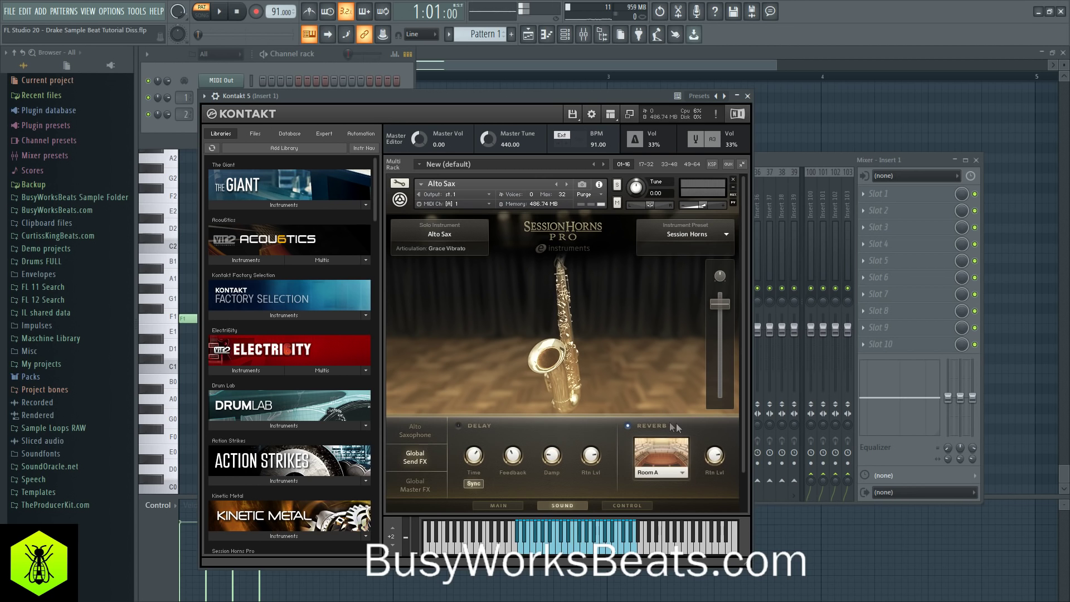
click(628, 425)
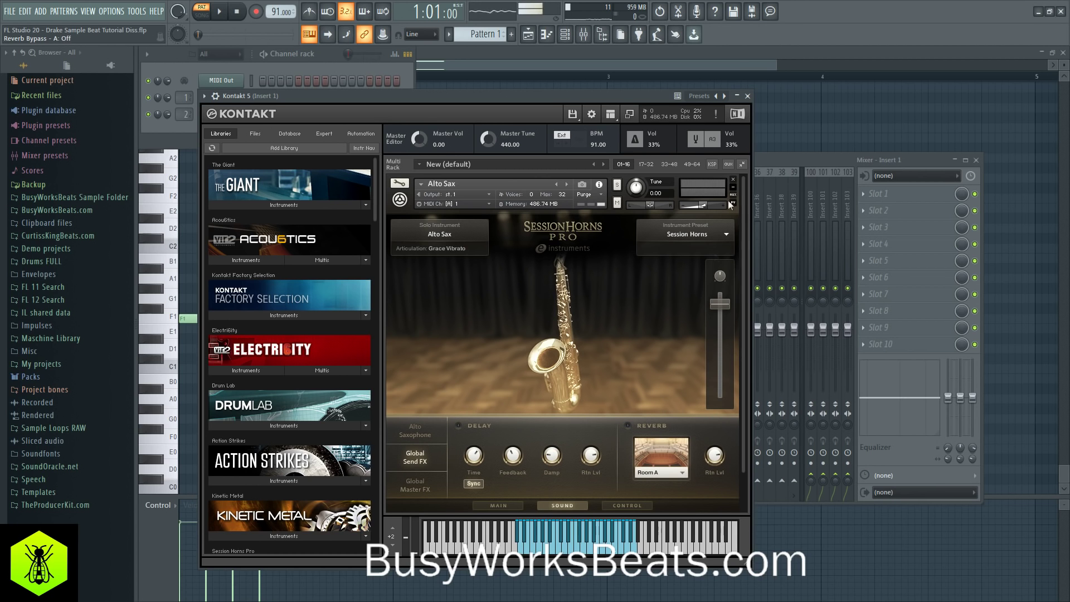
Step: Check the Alto Sax instrument's Global Master FX, audition the pattern and close Kontakt
click(423, 482)
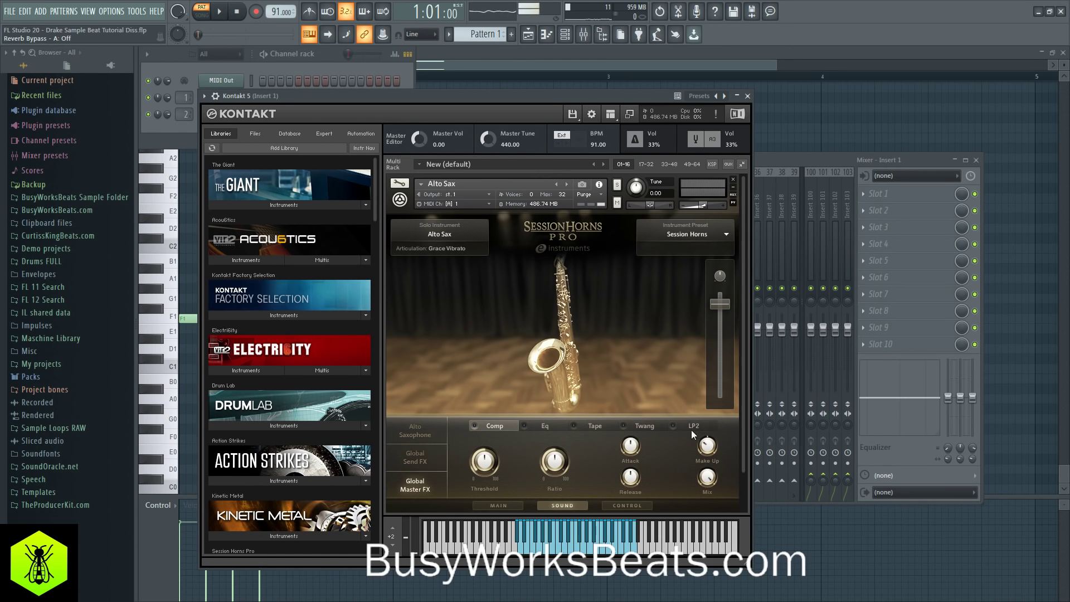
key(space)
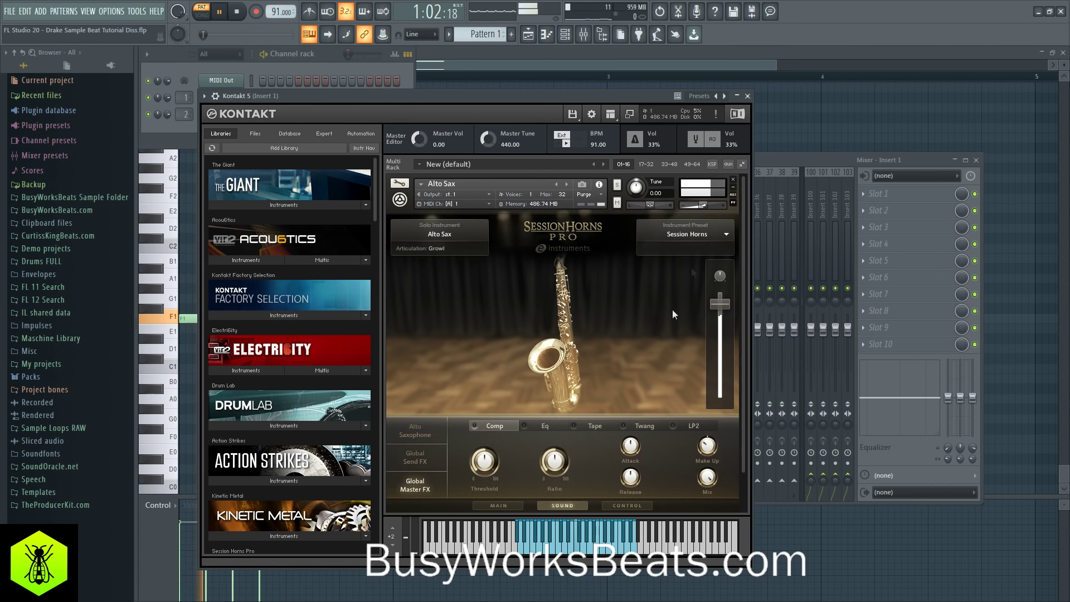
key(space)
click(748, 96)
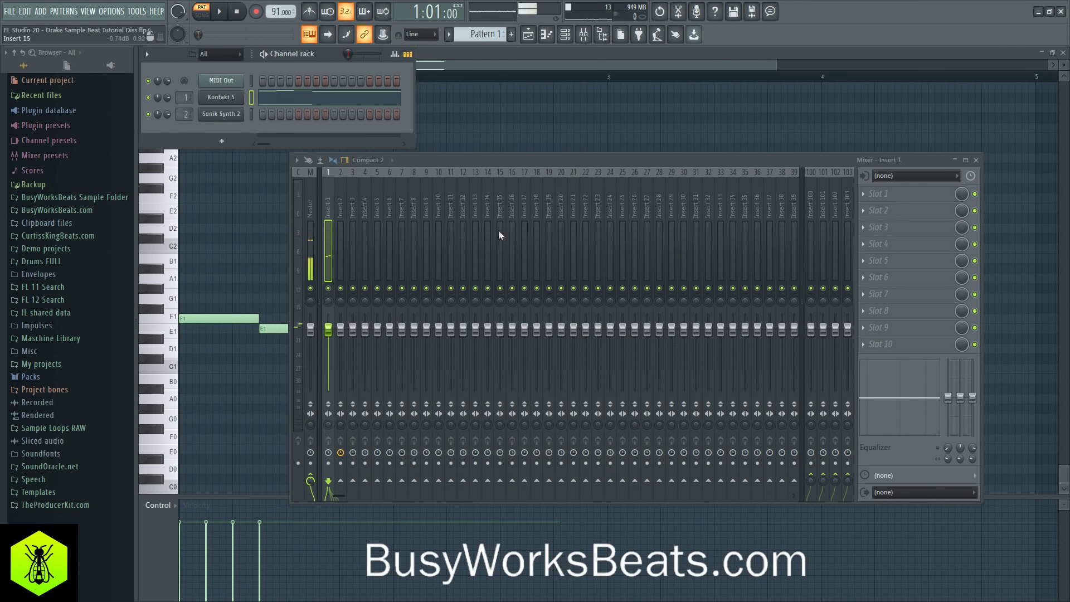
Step: Load iZotope Vinyl in the first effect slot of Insert 1, set its year to 1980 and audition the pattern
click(868, 194)
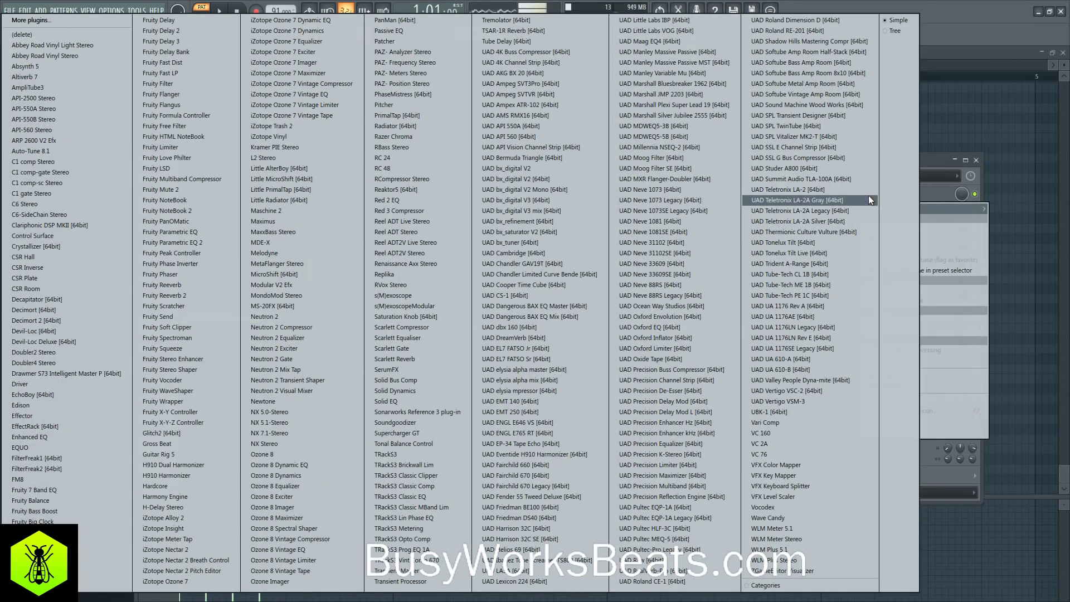
click(308, 135)
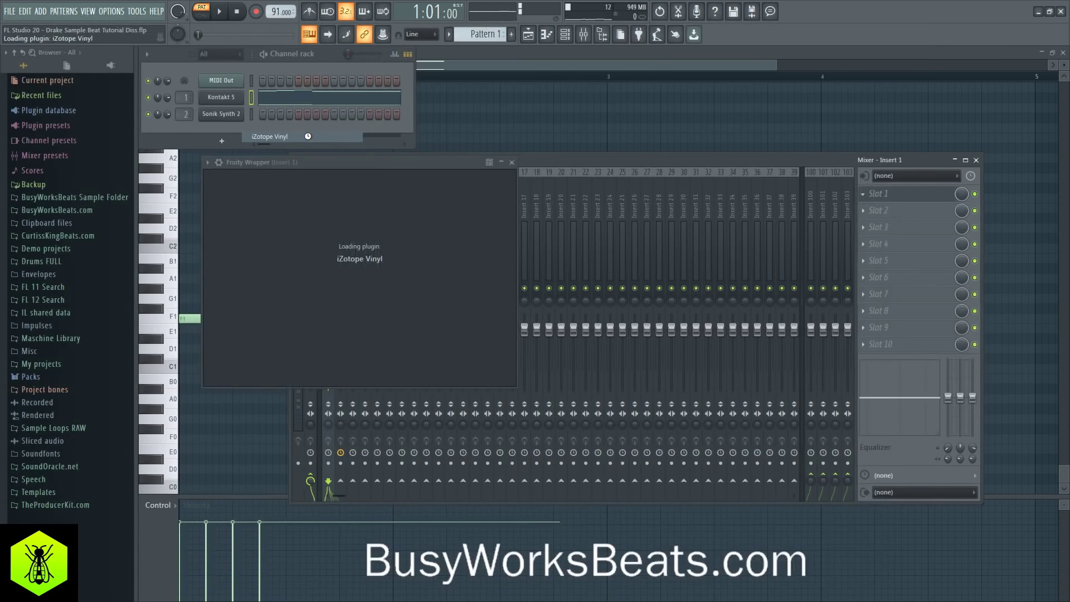
drag(431, 356, 406, 358)
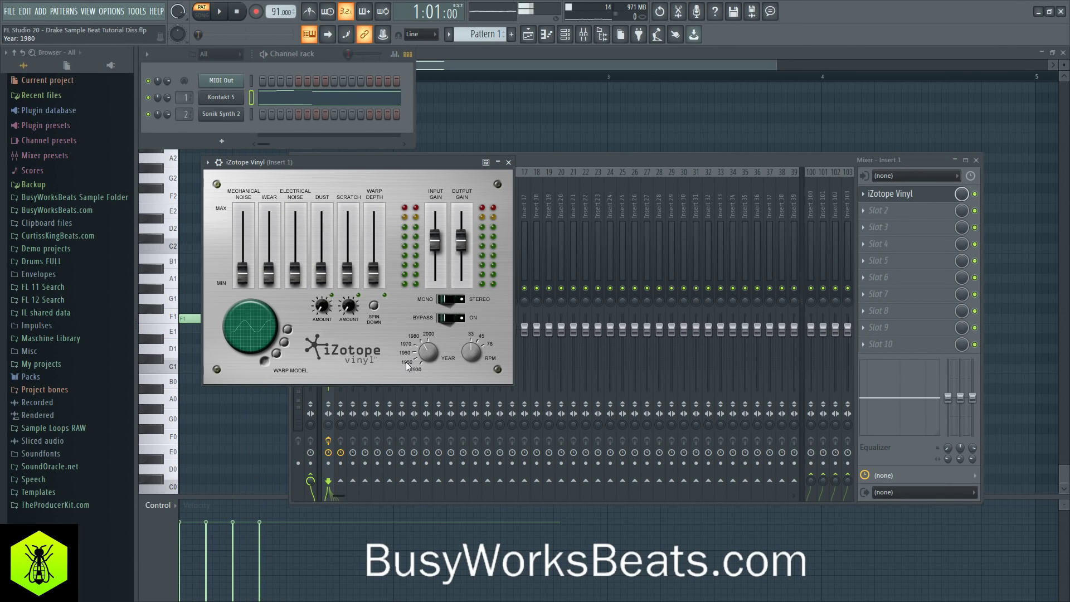
key(space)
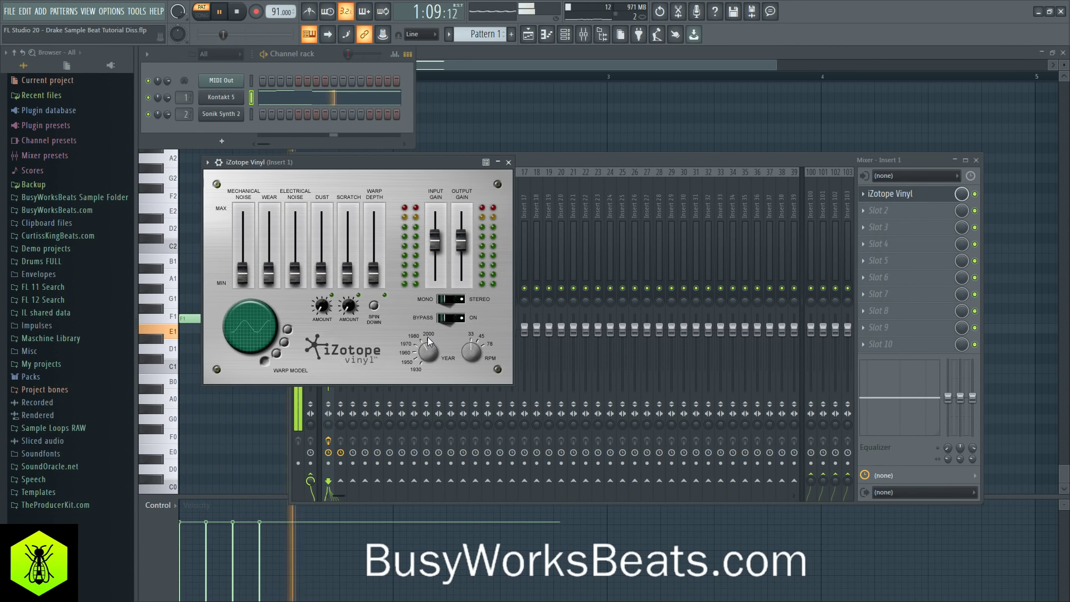
key(space)
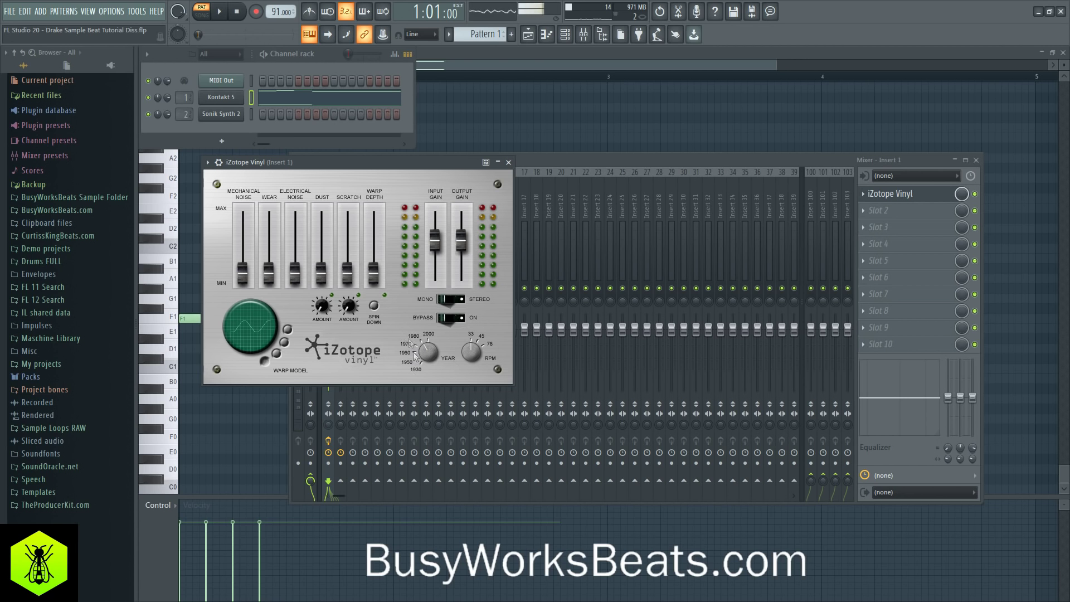
Step: Set iZotope Vinyl's RPM to 33 during playback, close the plugin and stop the pattern
key(space)
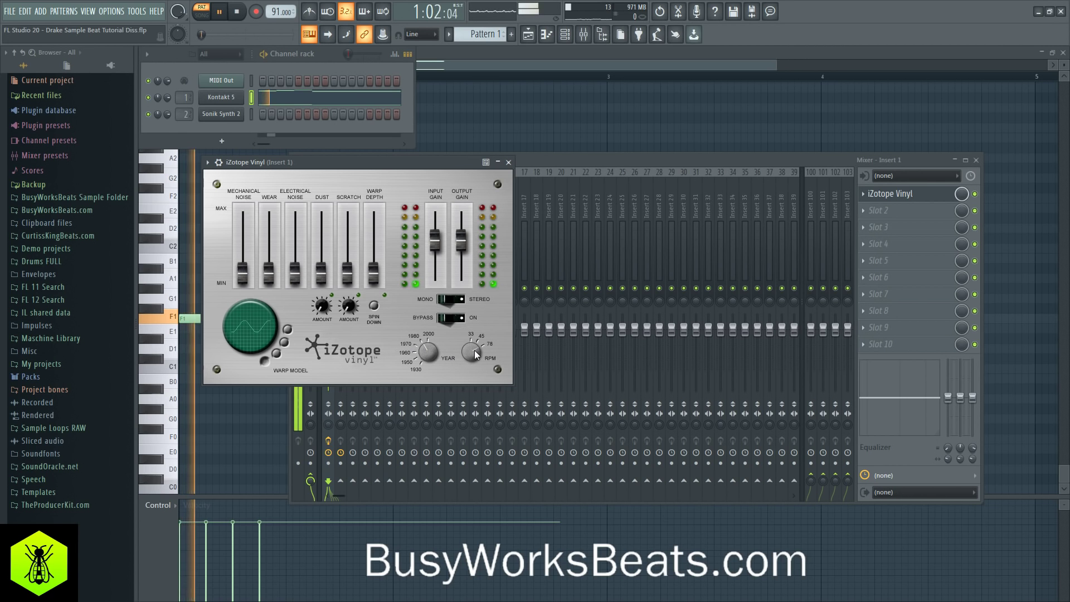
drag(474, 327, 473, 347)
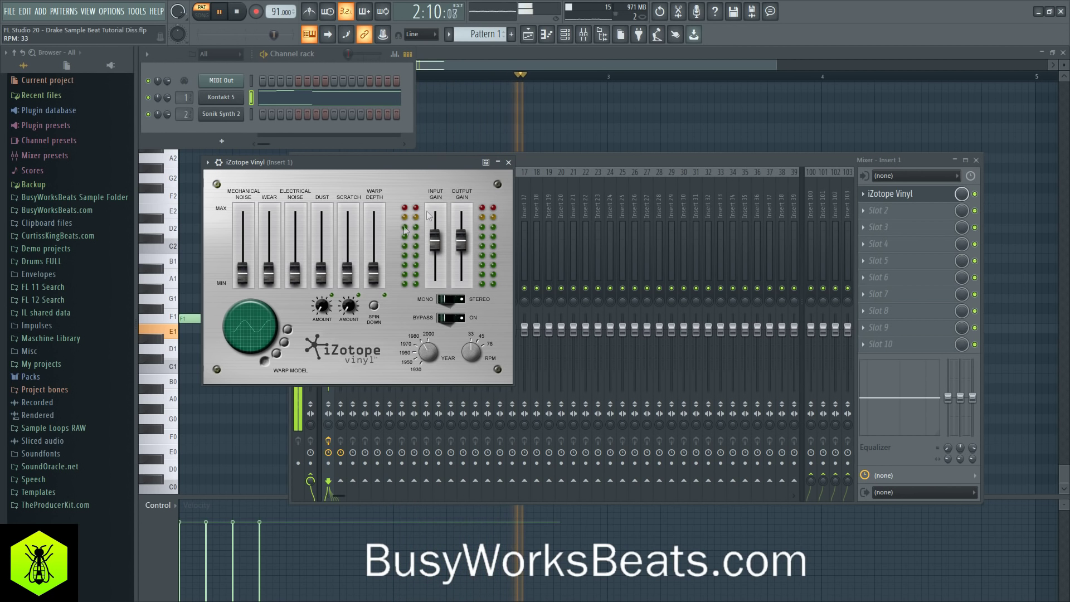
click(508, 162)
key(space)
Step: Load UAD EMT 250 in the first slot of Insert 100, send Insert 1 to it at about 65% and play the pattern
click(885, 210)
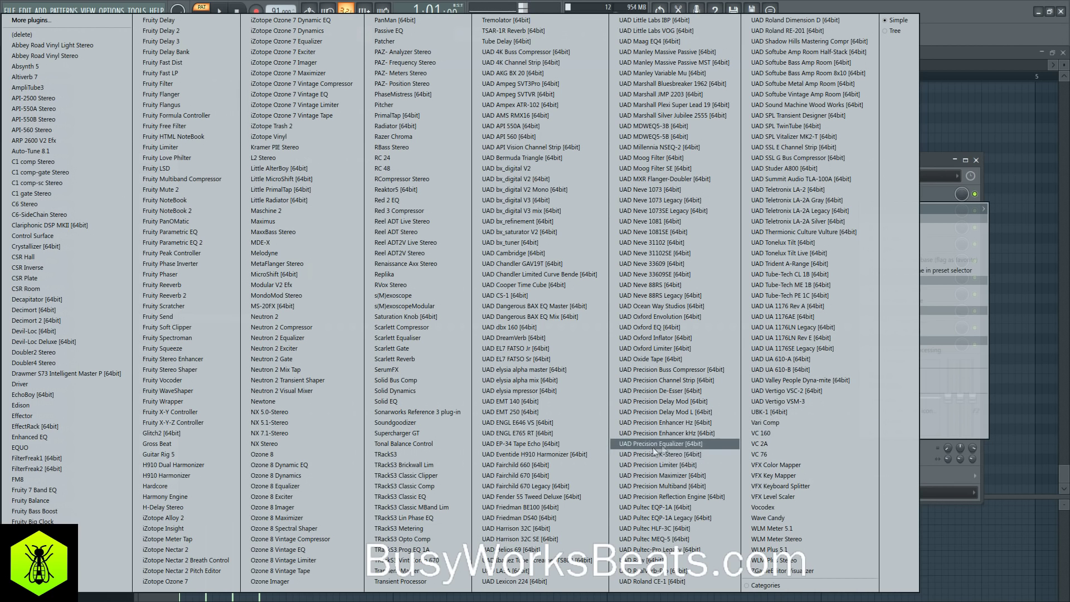
click(559, 410)
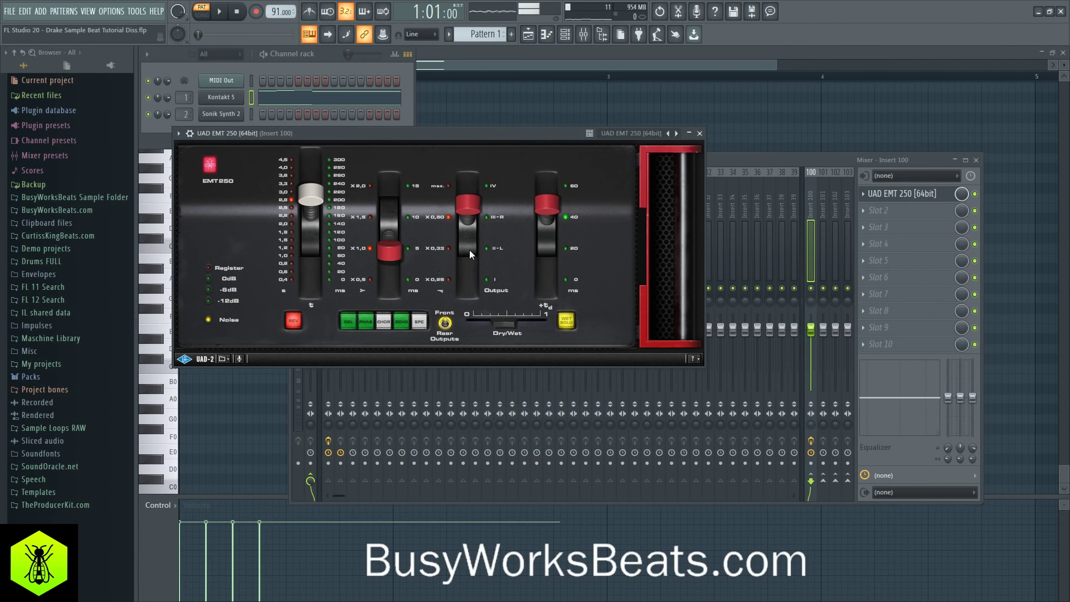
click(700, 133)
click(330, 214)
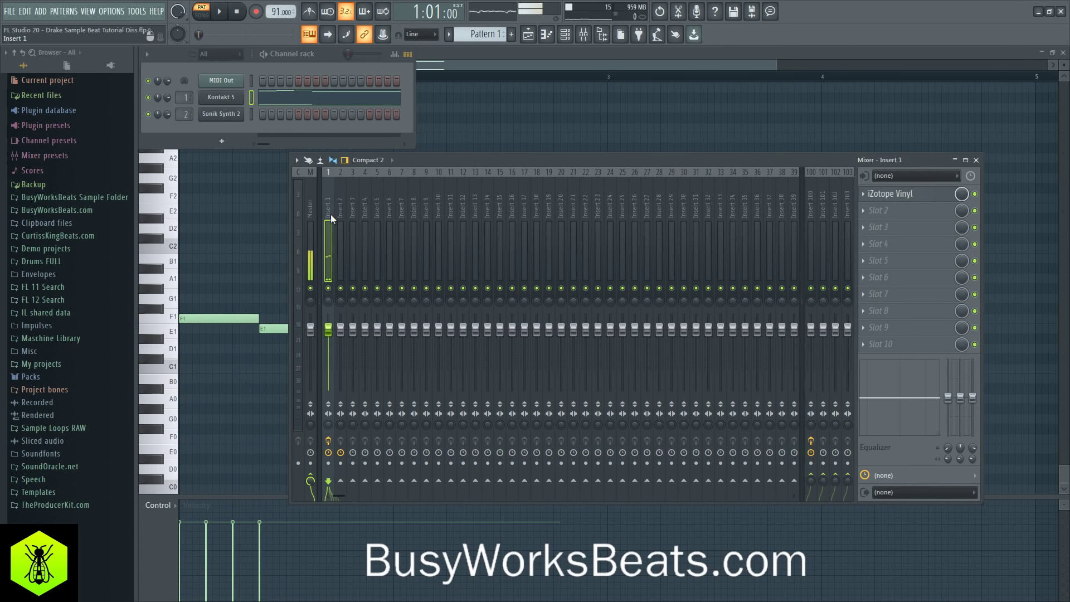
key(space)
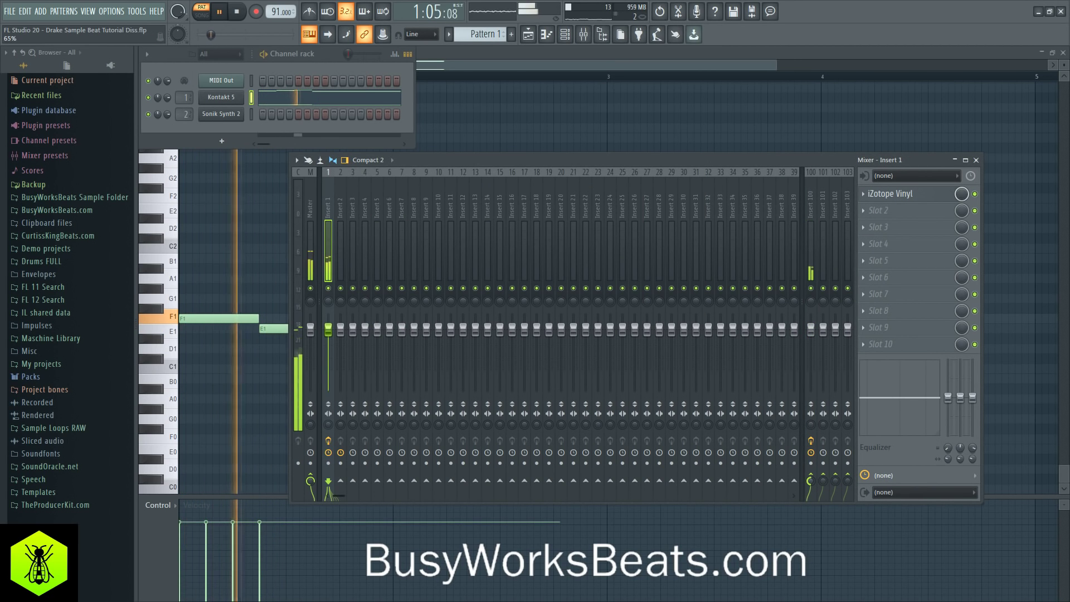
Step: Rename mixer Insert 100 as "reverb" and check the settings of its UAD EMT 250
click(812, 219)
right_click(812, 219)
click(842, 186)
text(reverb)
key(Return)
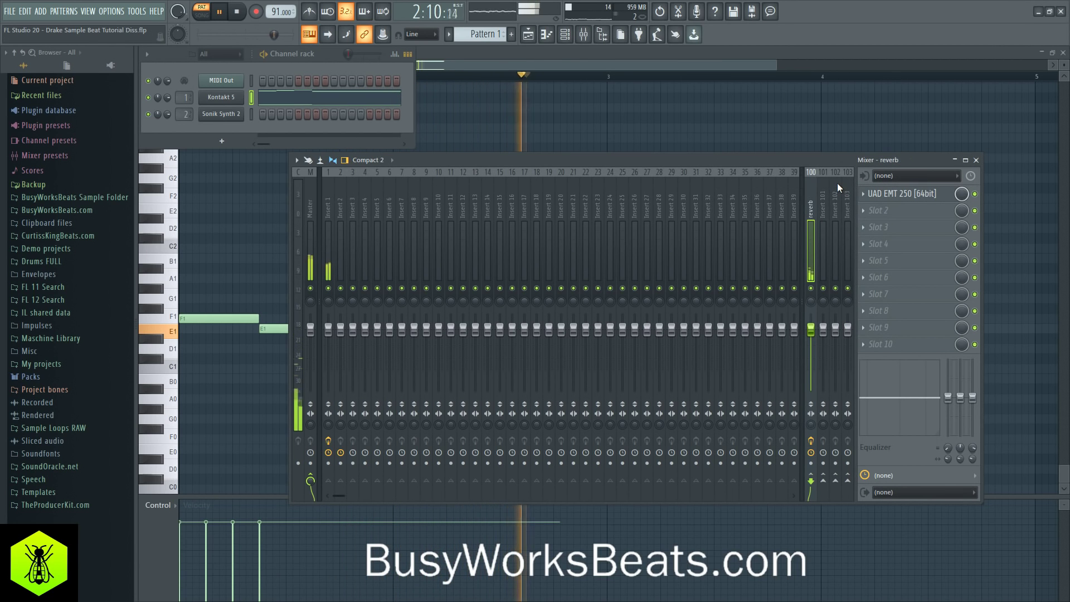
click(904, 195)
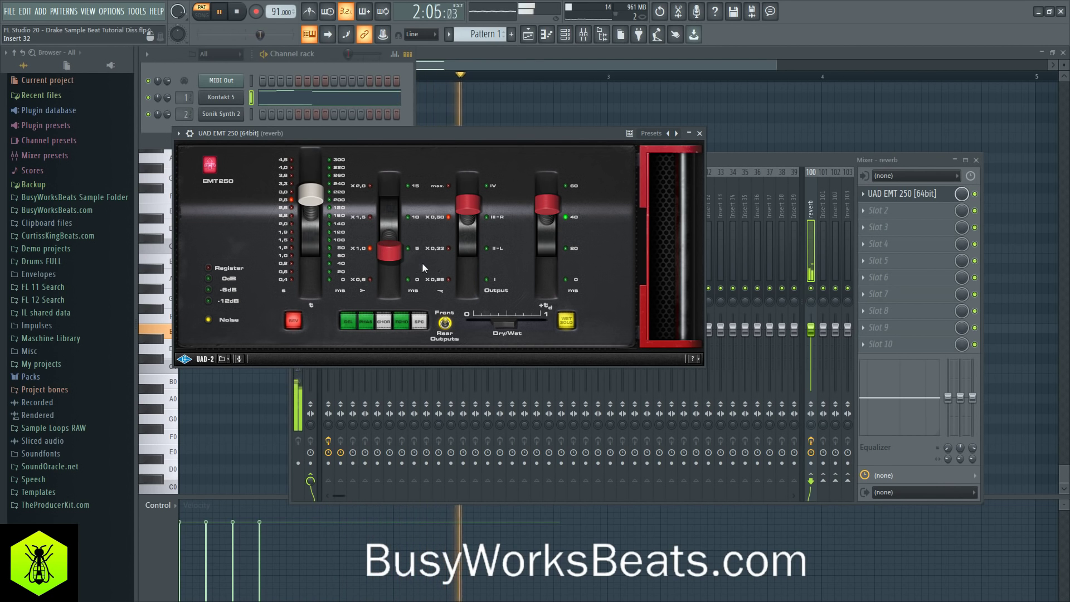
click(700, 134)
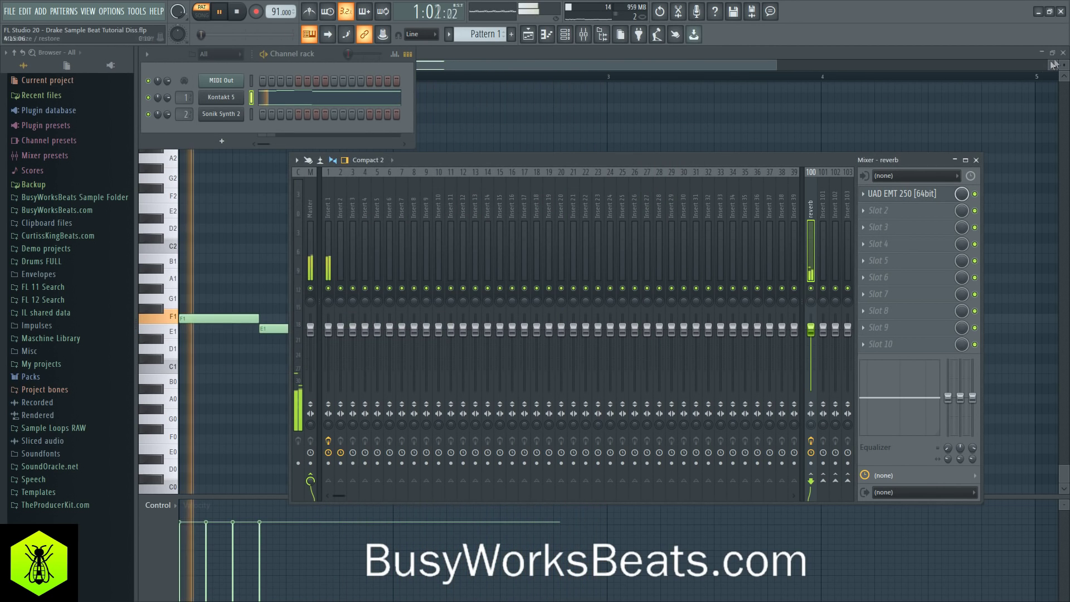
Step: Lower the volume fader of Insert 1 slightly and stop playback
click(332, 213)
drag(328, 329, 328, 349)
key(space)
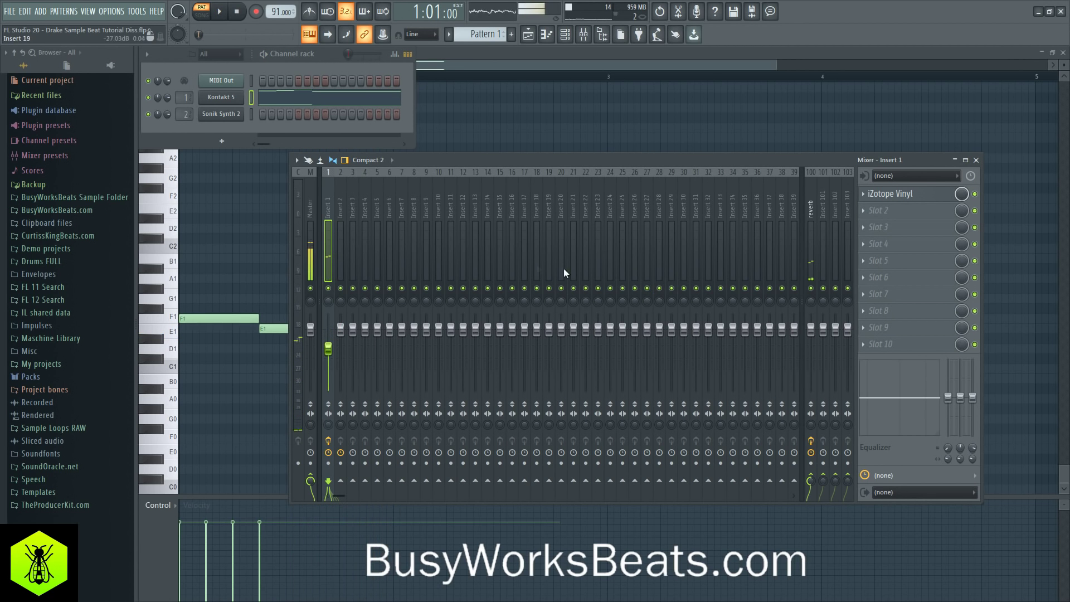
Step: Load Abbey Road Vinyl Stereo in the second effect slot of Insert 1 and reposition the plugin window
click(885, 217)
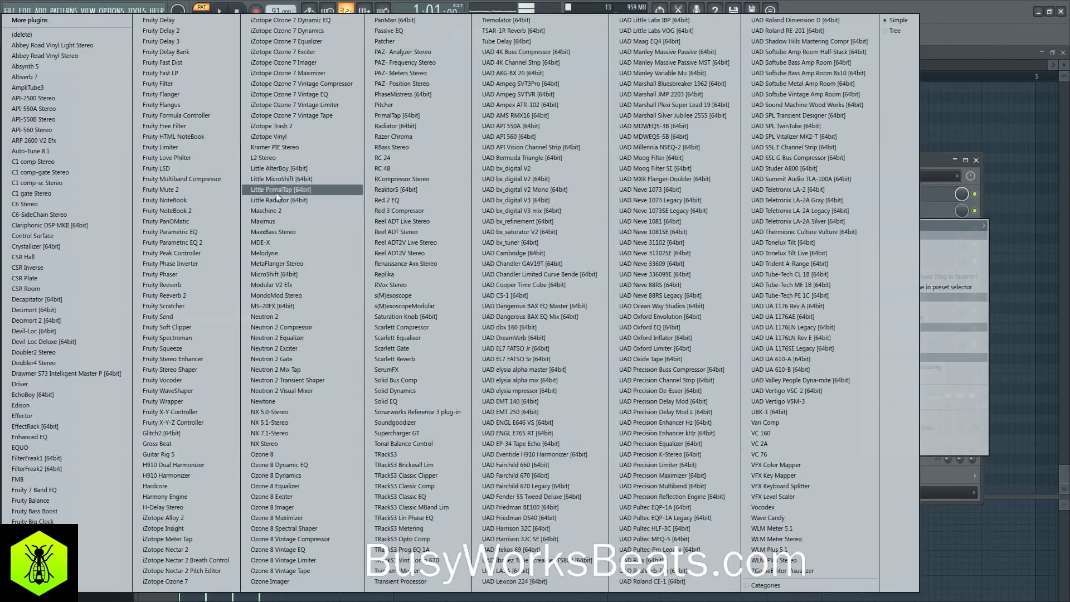
click(99, 54)
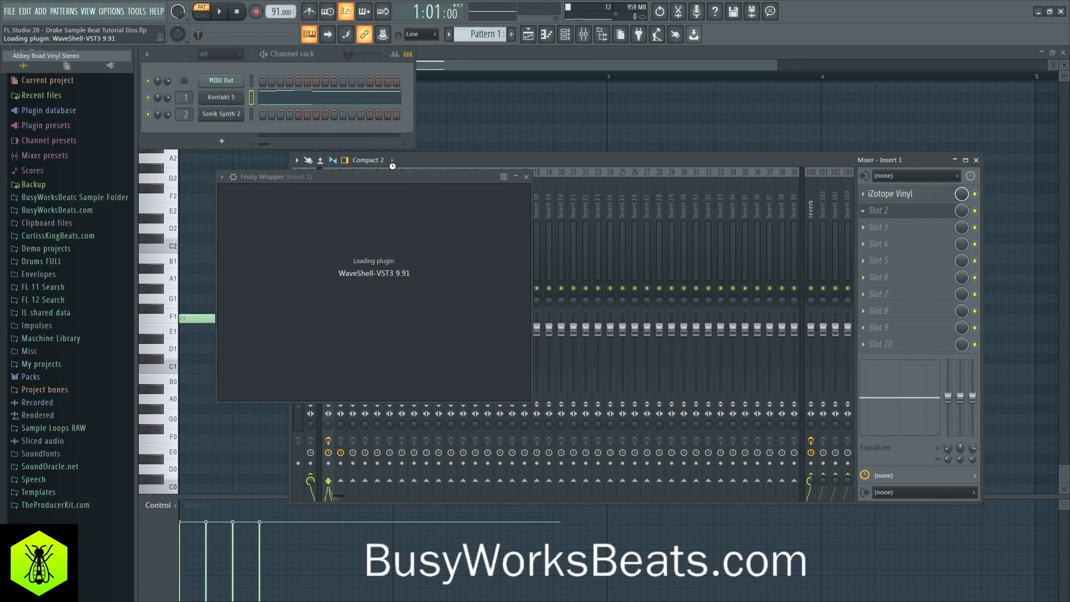
drag(404, 172, 516, 172)
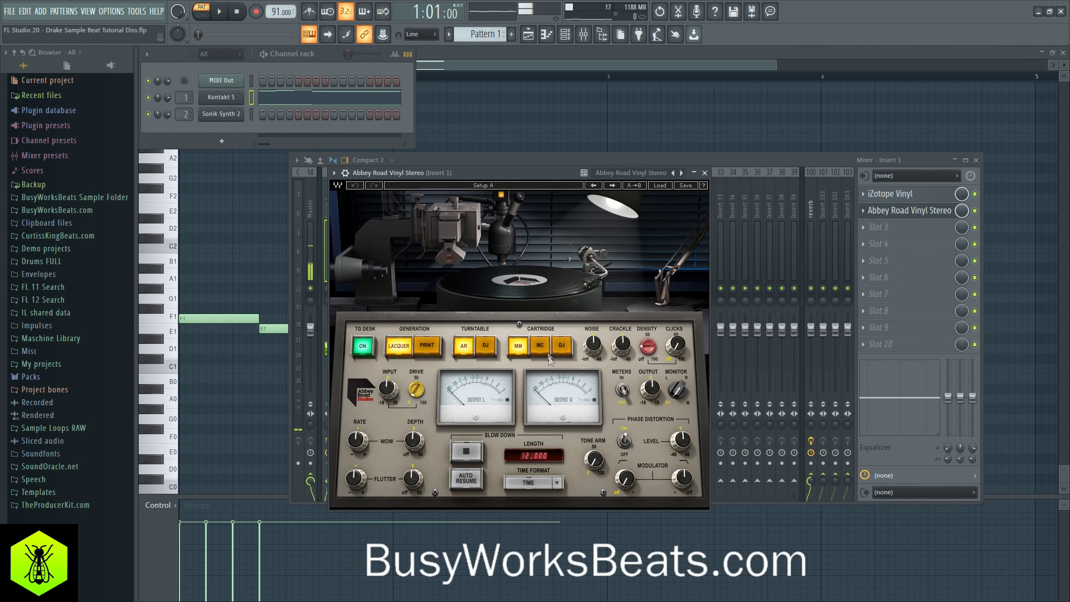
Step: Play the pattern and set Abbey Road Vinyl Stereo to Print generation, AR turntable and MC cartridge, auditioning the alternatives
key(space)
click(560, 347)
click(520, 347)
click(485, 349)
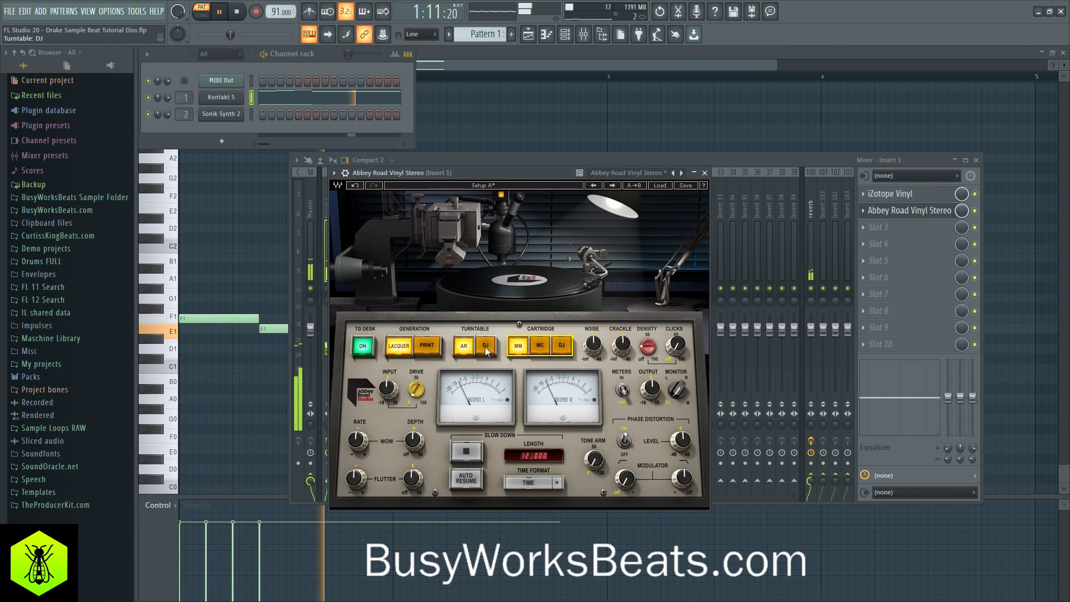
click(427, 345)
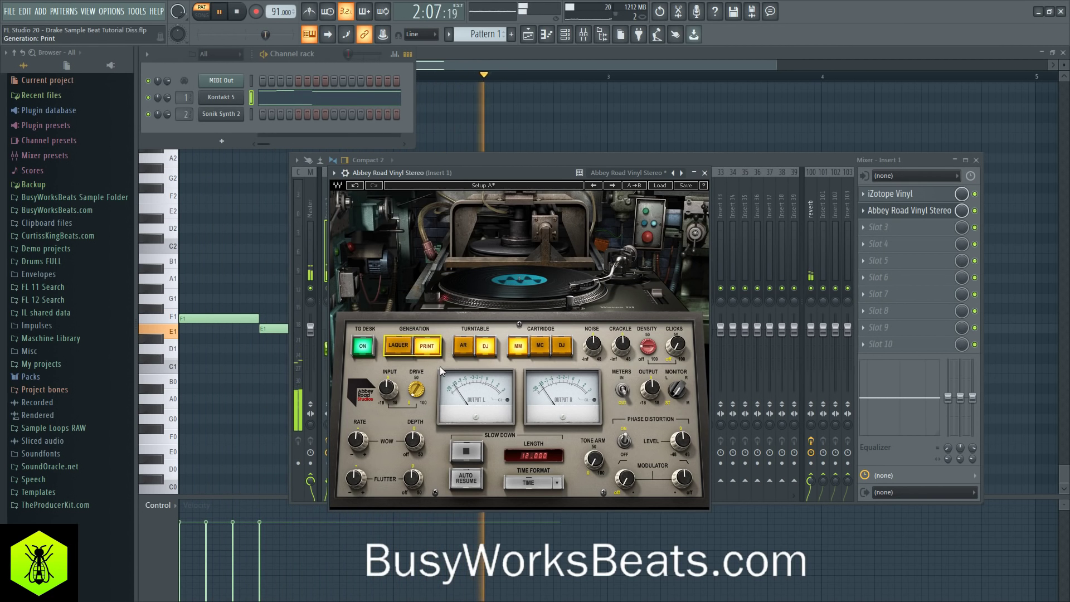
click(398, 345)
click(427, 345)
click(463, 346)
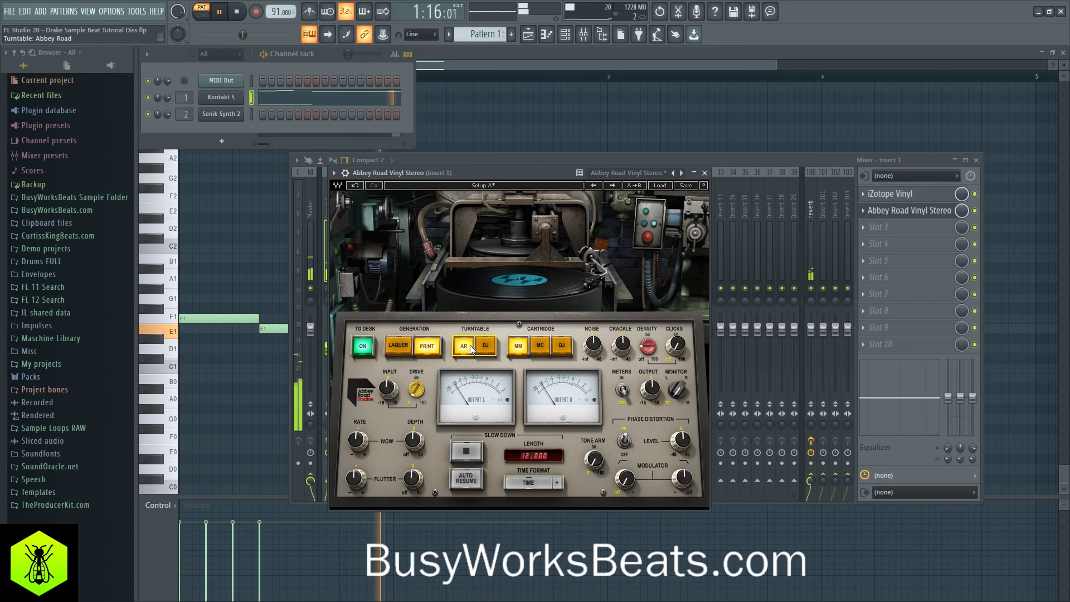
click(540, 346)
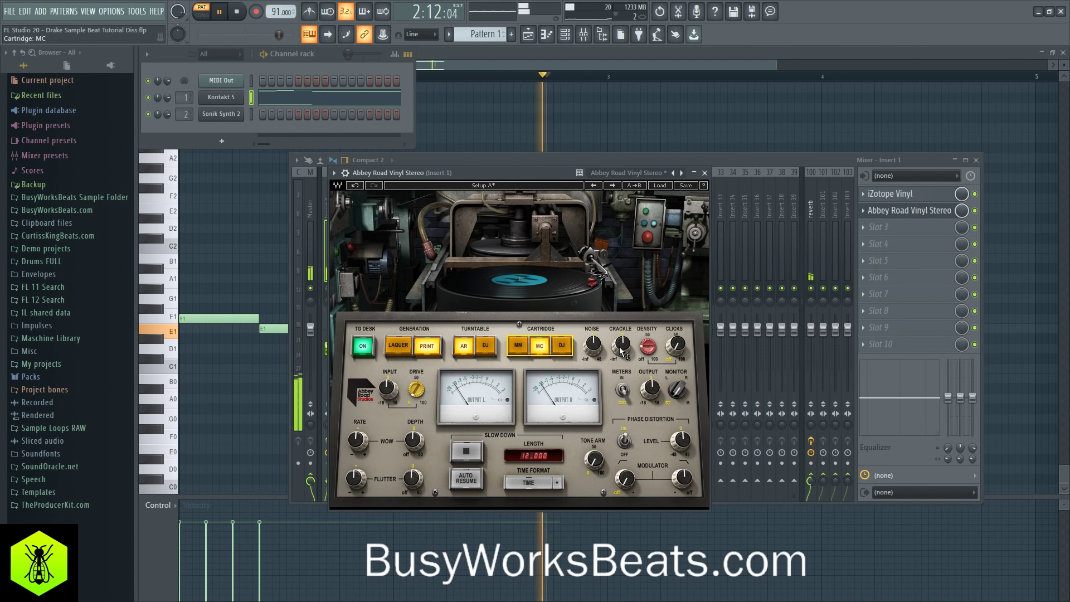
Step: Raise the Crackle level in Abbey Road Vinyl Stereo and close the plugin window
drag(621, 350, 621, 324)
scroll(620, 353, up, 1)
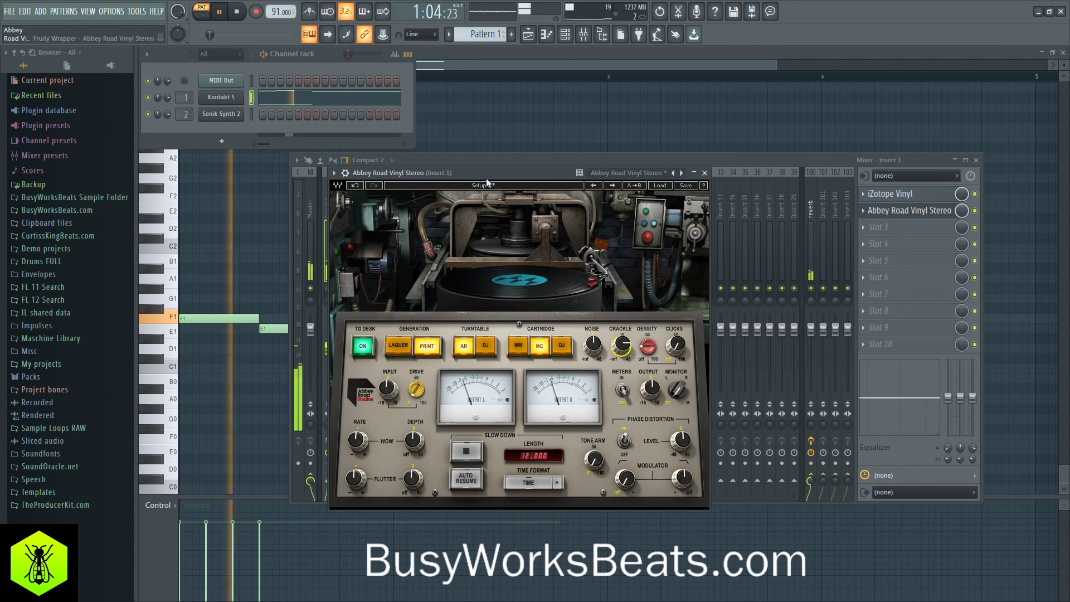
click(705, 173)
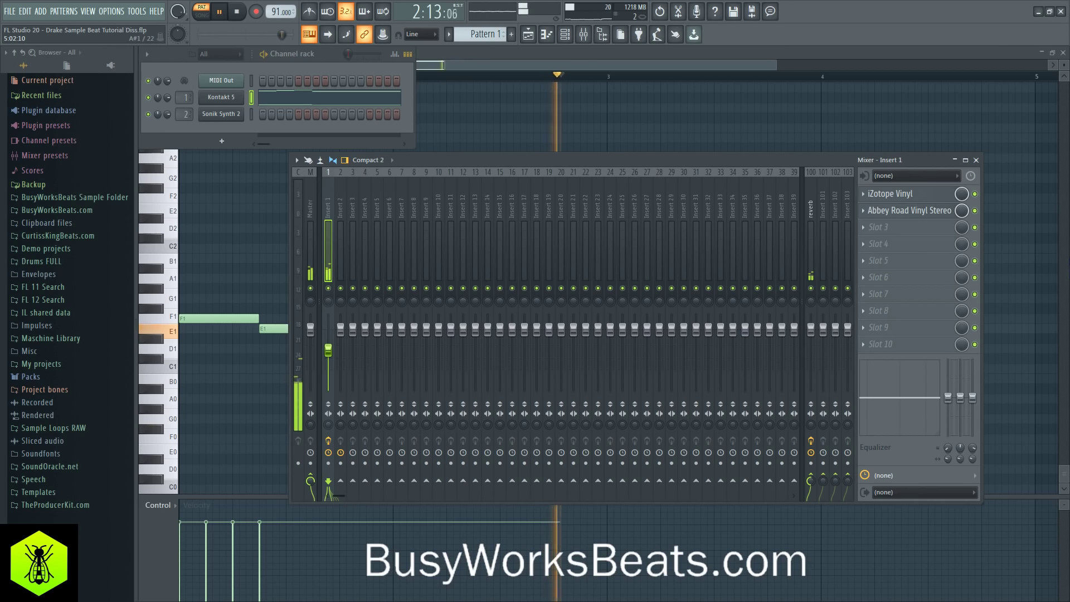
Step: Insert Fruity Parametric EQ 2 before Abbey Road Vinyl Stereo on Insert 1 and roll off the highs with band 7 during playback
click(912, 213)
click(167, 243)
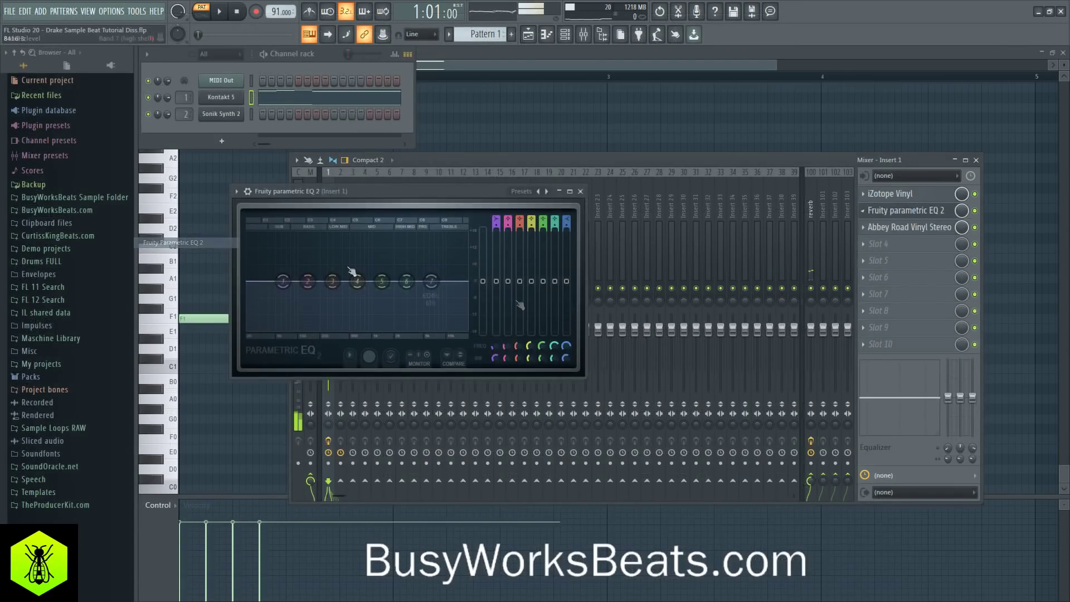
drag(566, 224, 566, 254)
key(space)
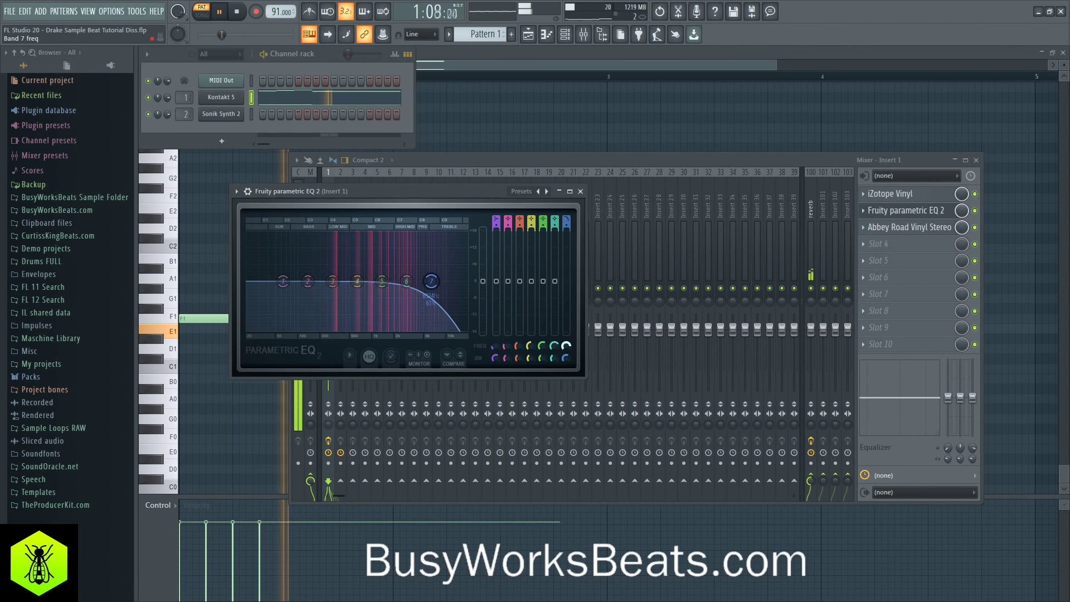
click(580, 191)
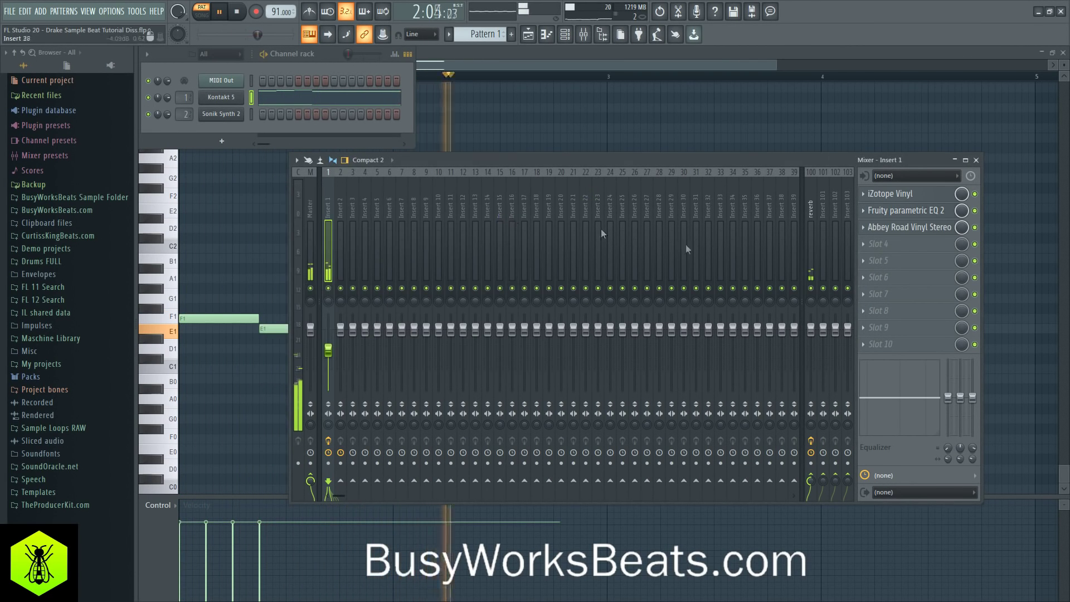
Step: Check the Abbey Road Vinyl Stereo settings on Insert 1 and close the plugin and mixer windows
click(910, 226)
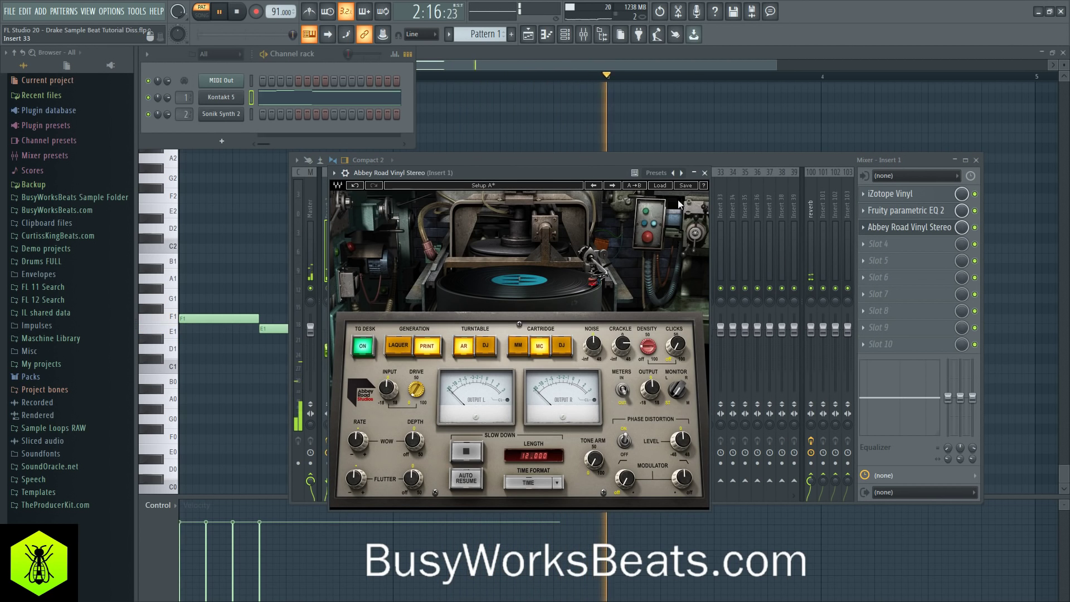
click(704, 172)
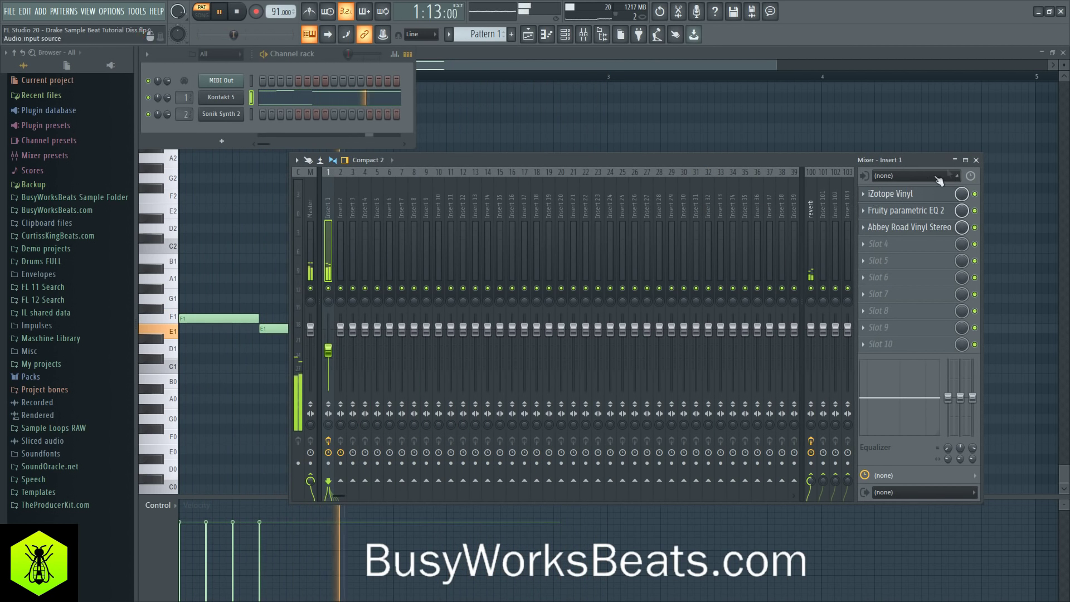
click(975, 160)
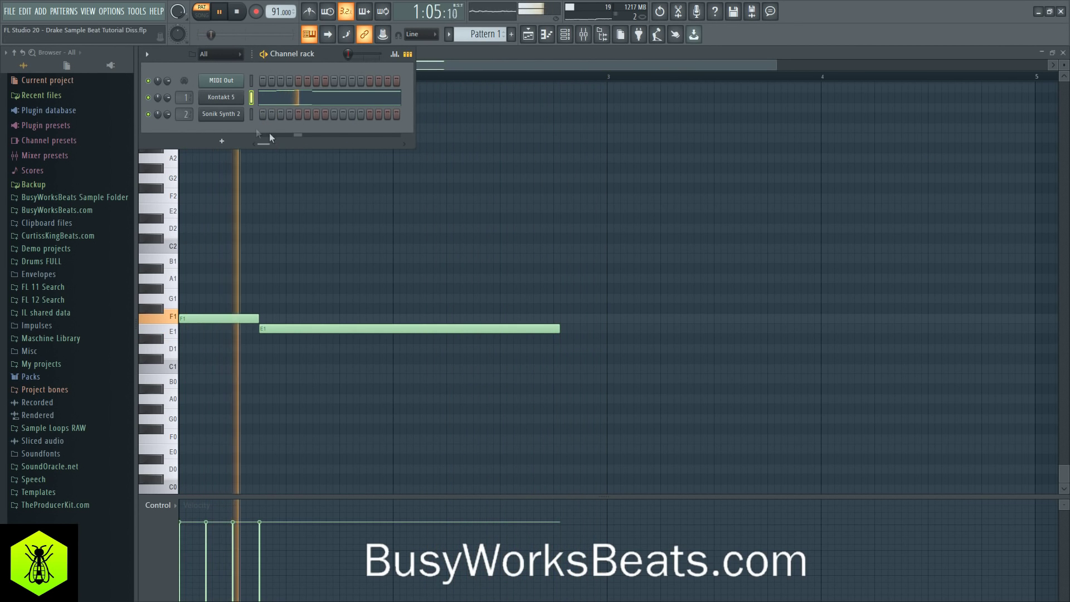
Step: Load the piano instrument "001 The One" in Sonik Synth 2, stop playback and switch to Pattern 2
click(221, 114)
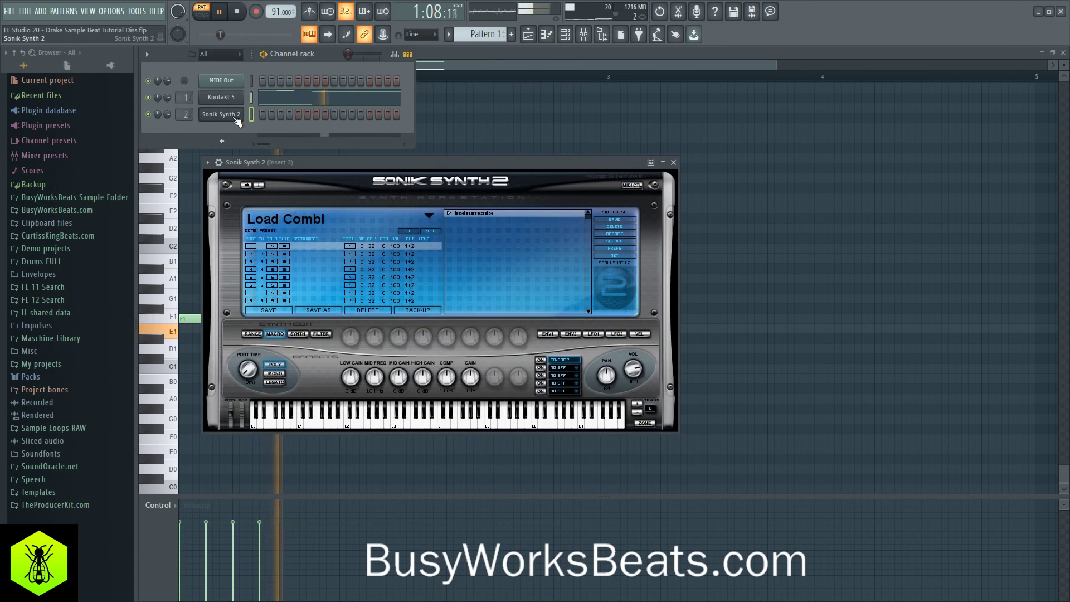
click(450, 213)
click(457, 228)
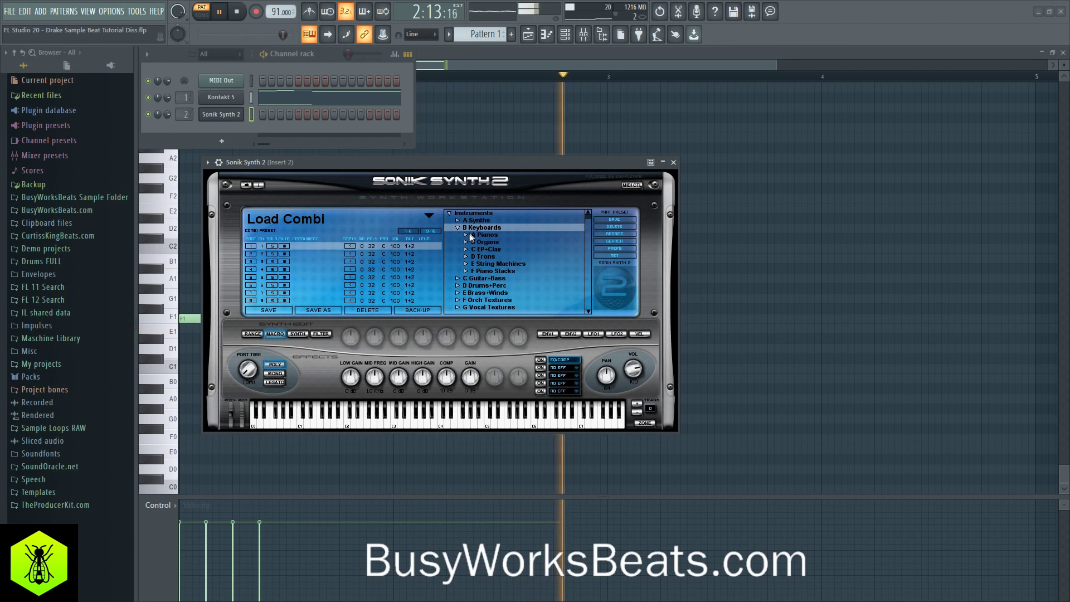
click(466, 234)
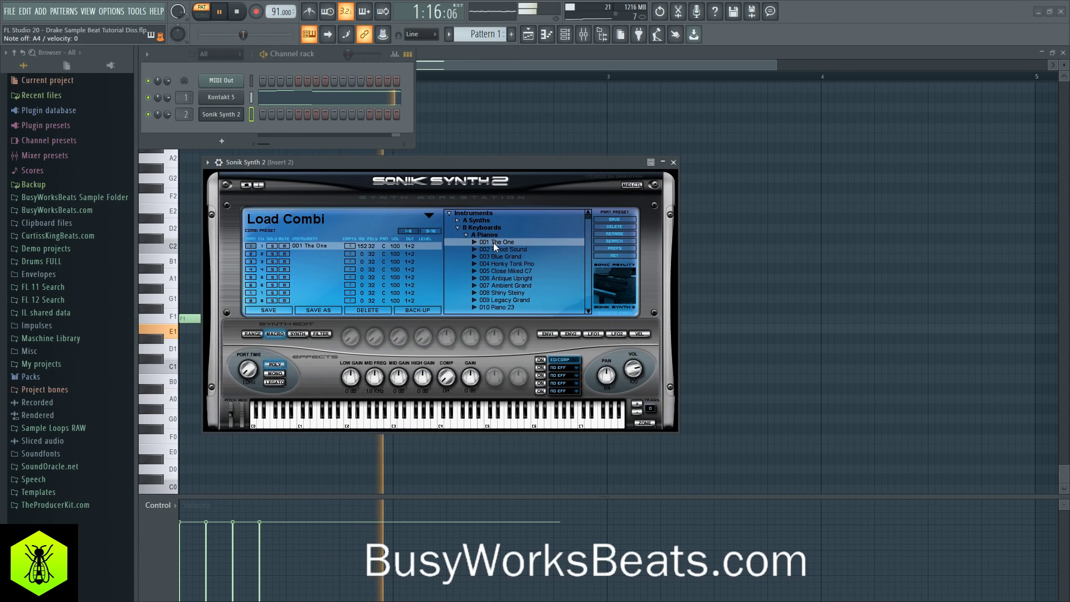
key(space)
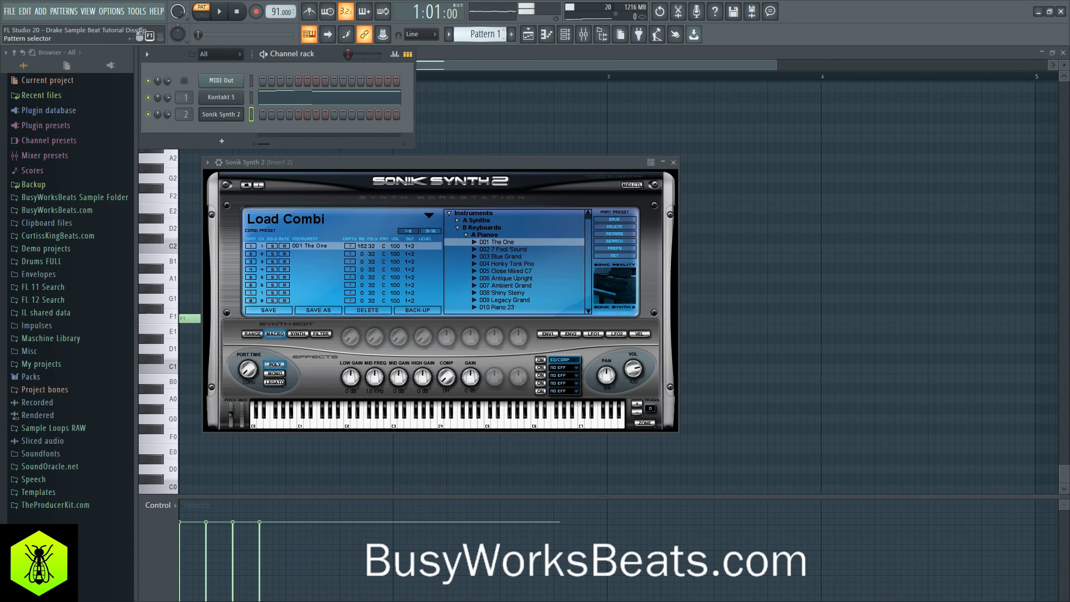
scroll(482, 33, up, 1)
Step: Set the Crackle level of Insert 1's Abbey Road Vinyl Stereo to 27.1 dB and close the mixer and all plugin windows
key(F9)
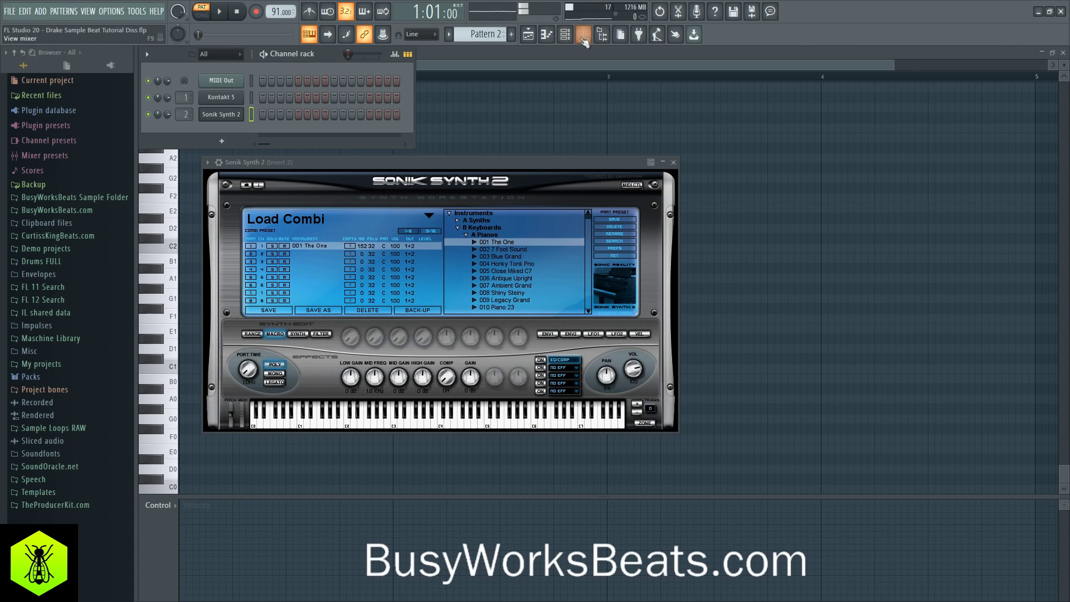
click(331, 203)
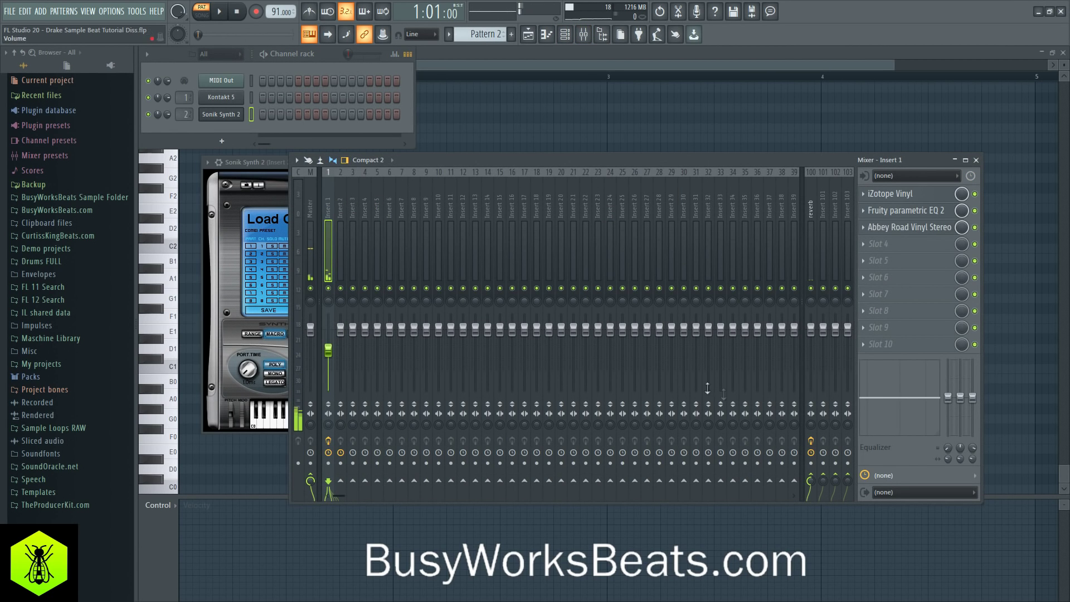
click(923, 199)
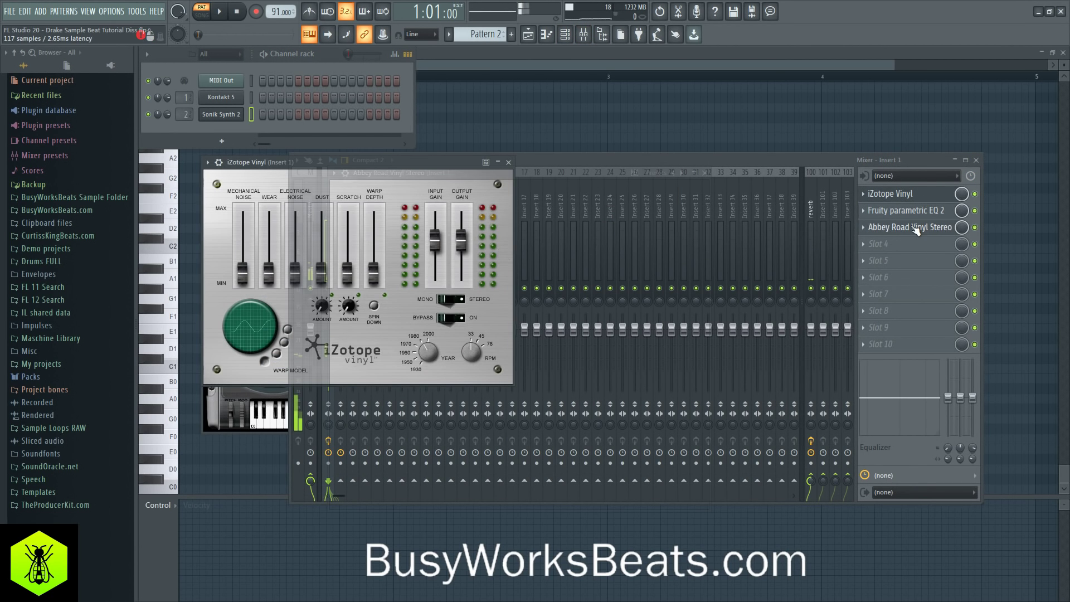
click(919, 227)
drag(622, 346, 622, 344)
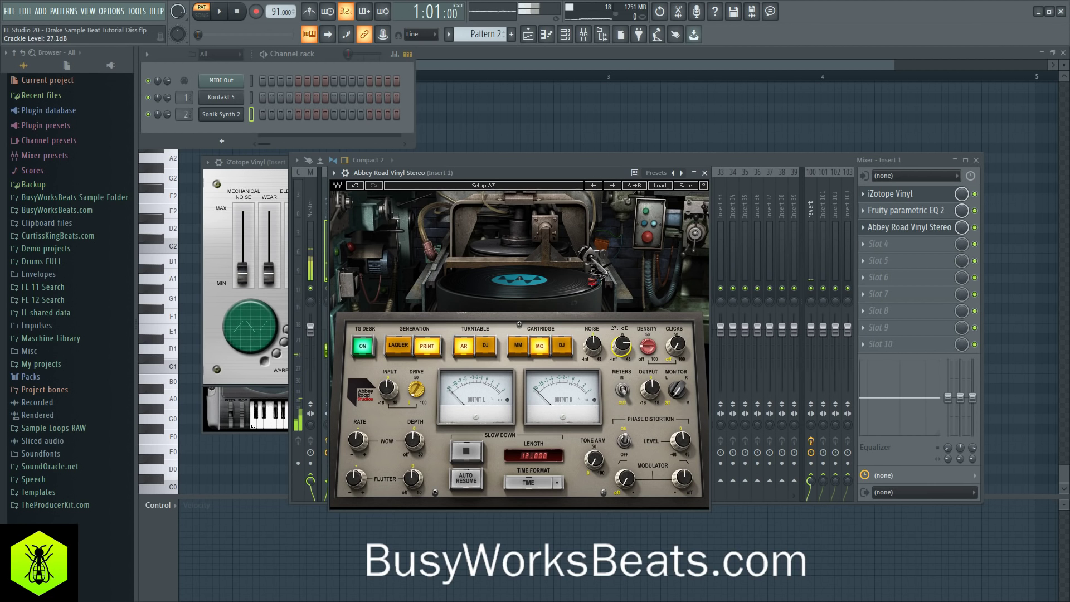
click(704, 173)
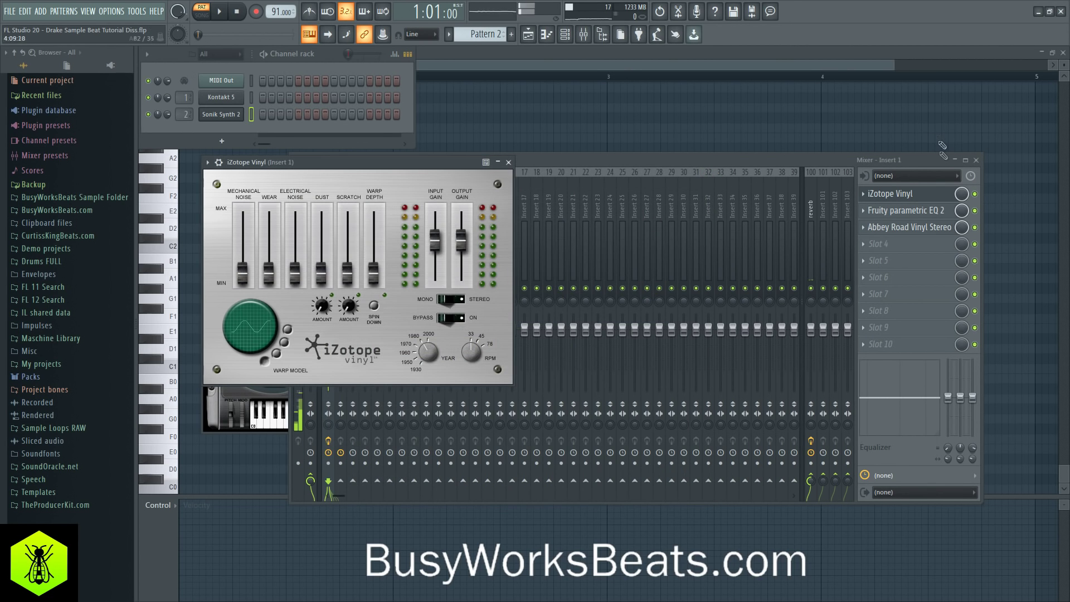
click(978, 161)
click(517, 162)
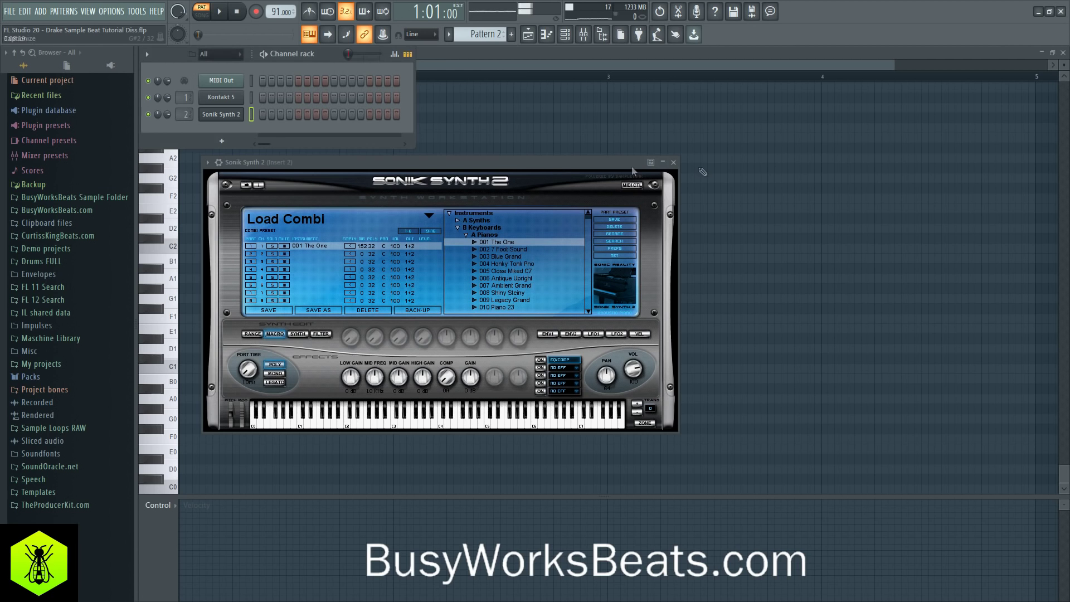
click(673, 162)
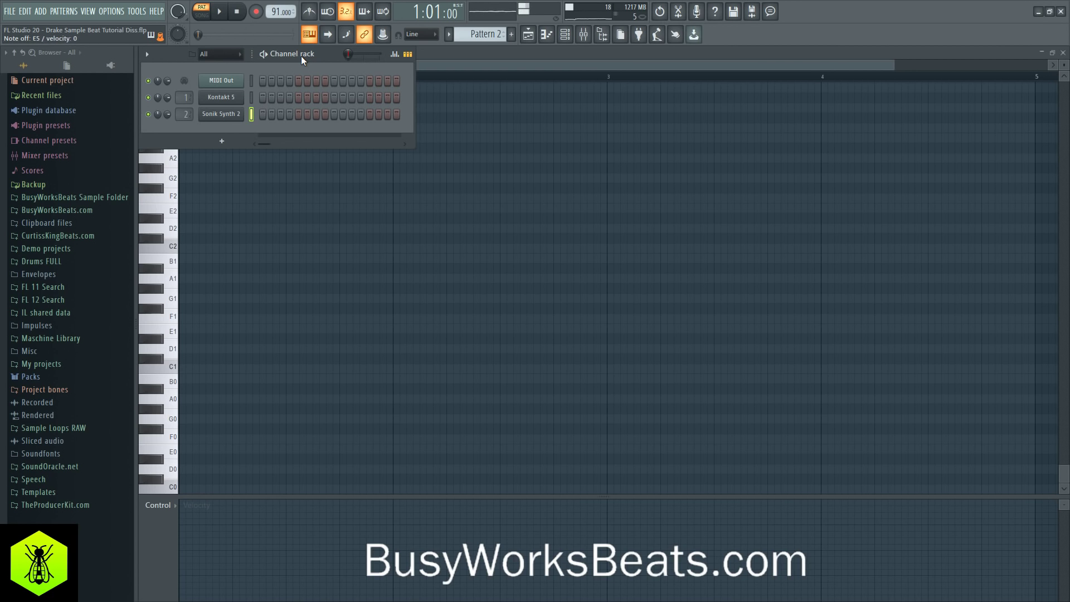
Step: View the upper octaves in Sonik Synth 2's piano roll while trying out chords, and close the piano roll
right_click(233, 114)
click(281, 114)
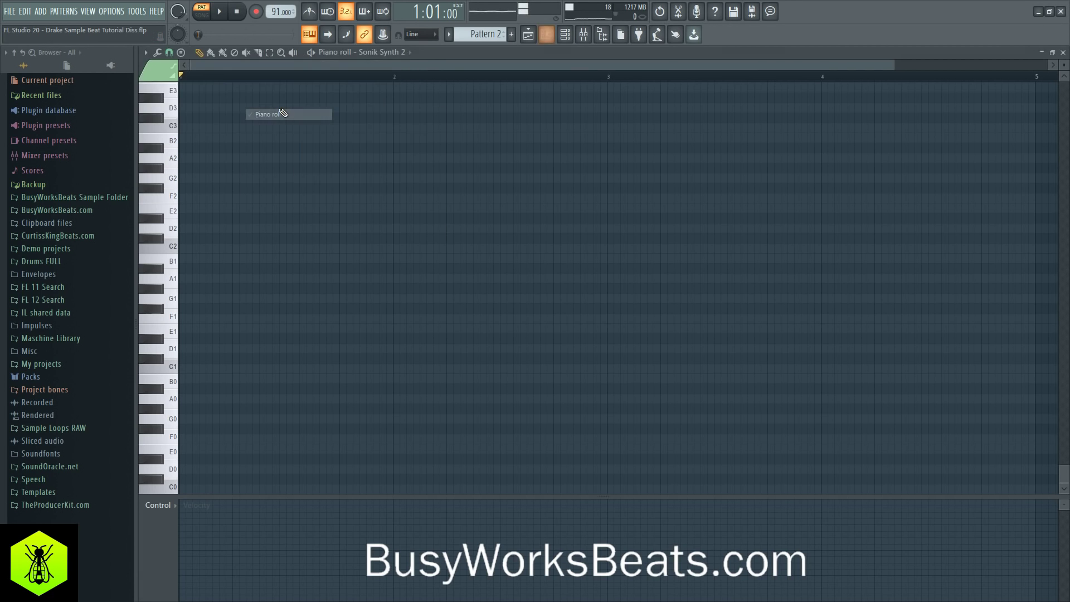
scroll(301, 223, up, 6)
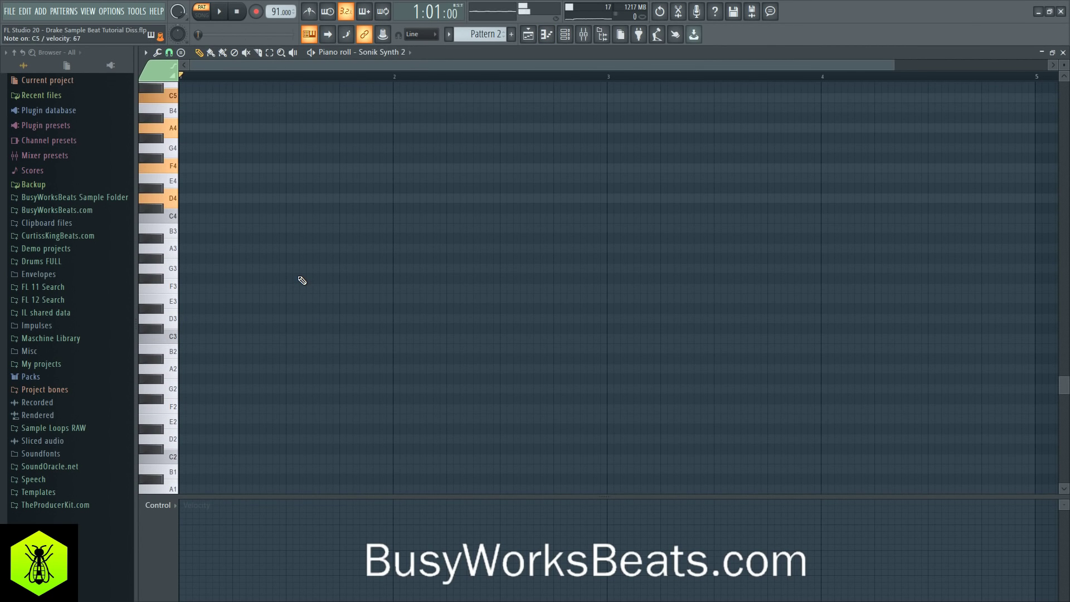
scroll(302, 281, up, 3)
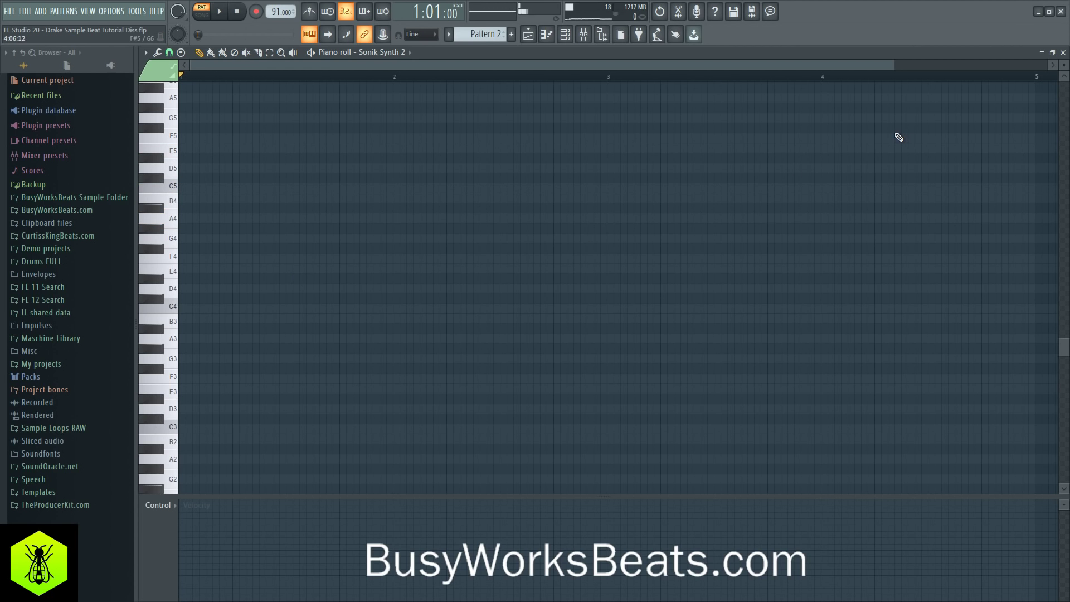
click(1062, 53)
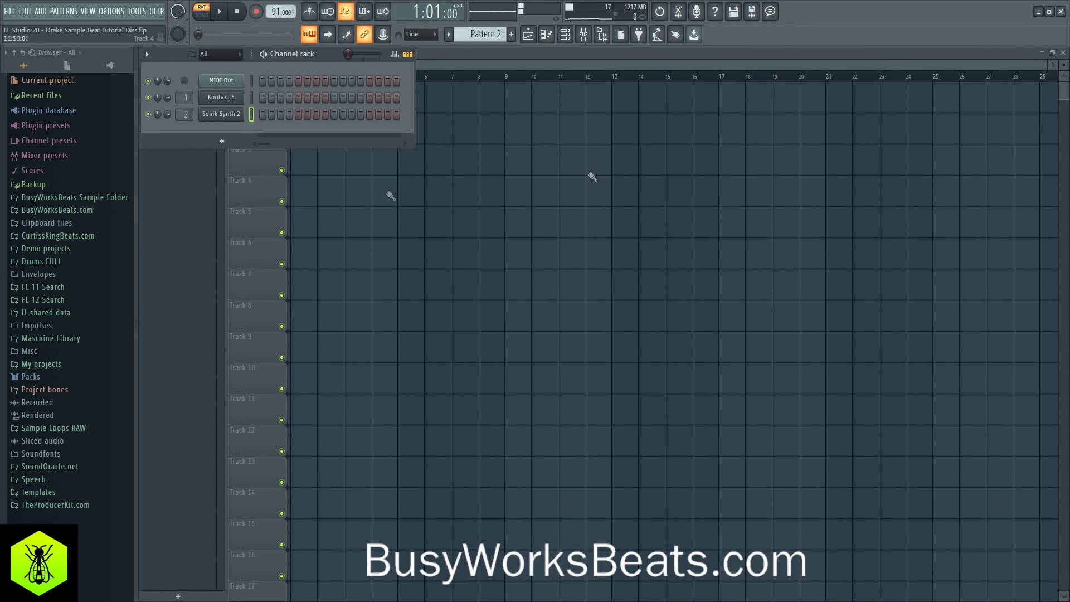
Step: Place eight consecutive Pattern 1 clips on Track 1 of the playlist, filling bars 1 to 16
click(236, 13)
right_click(493, 158)
click(327, 100)
right_click(329, 98)
drag(207, 92, 314, 96)
click(346, 95)
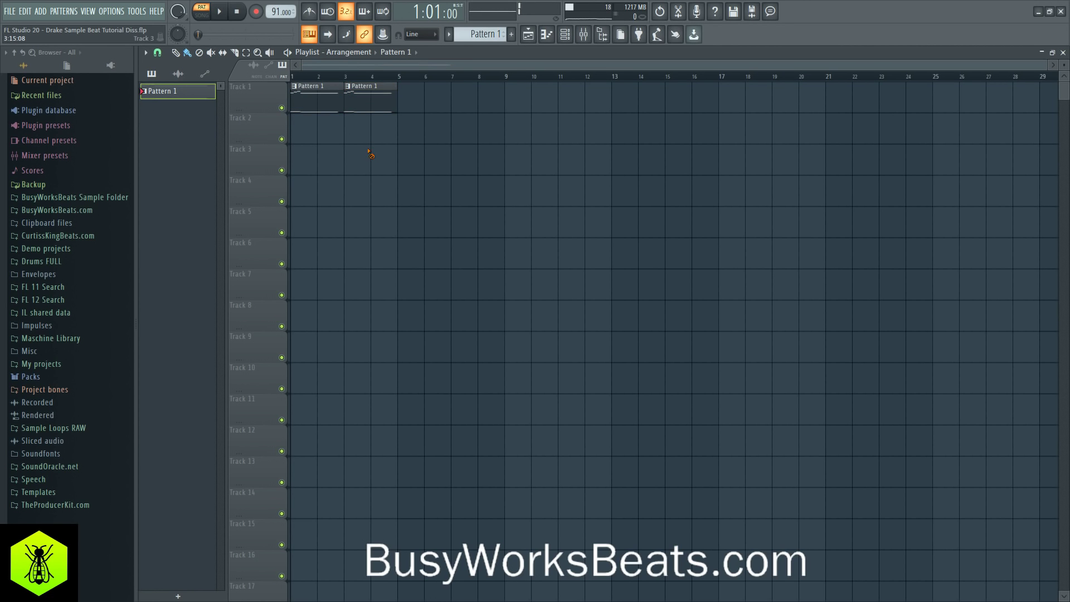
drag(390, 119, 425, 95)
drag(478, 106, 329, 100)
drag(325, 101, 531, 99)
ctrl+click(539, 160)
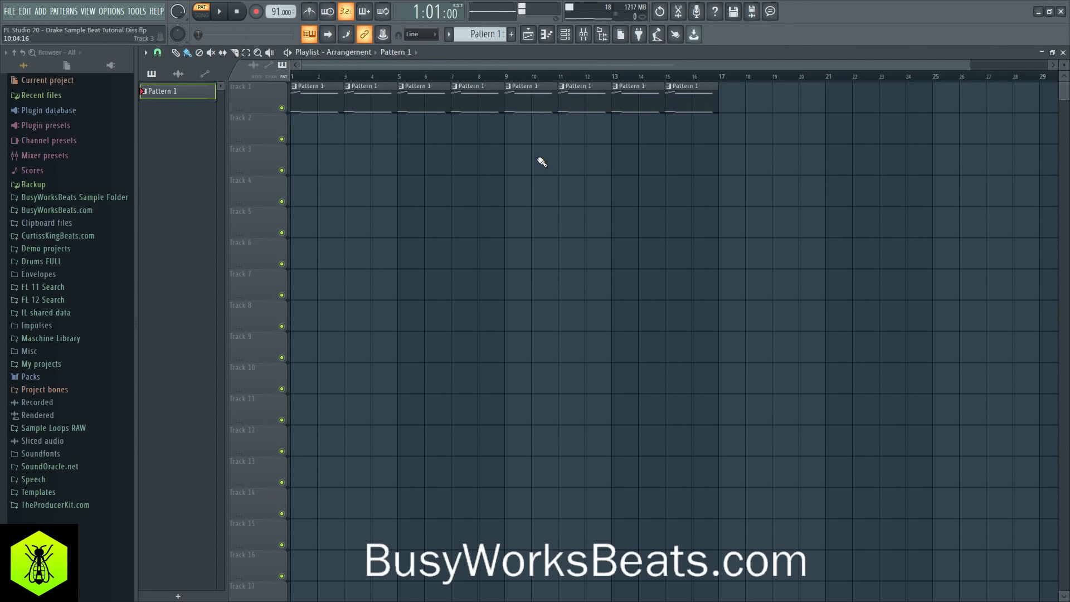
scroll(468, 83, down, 2)
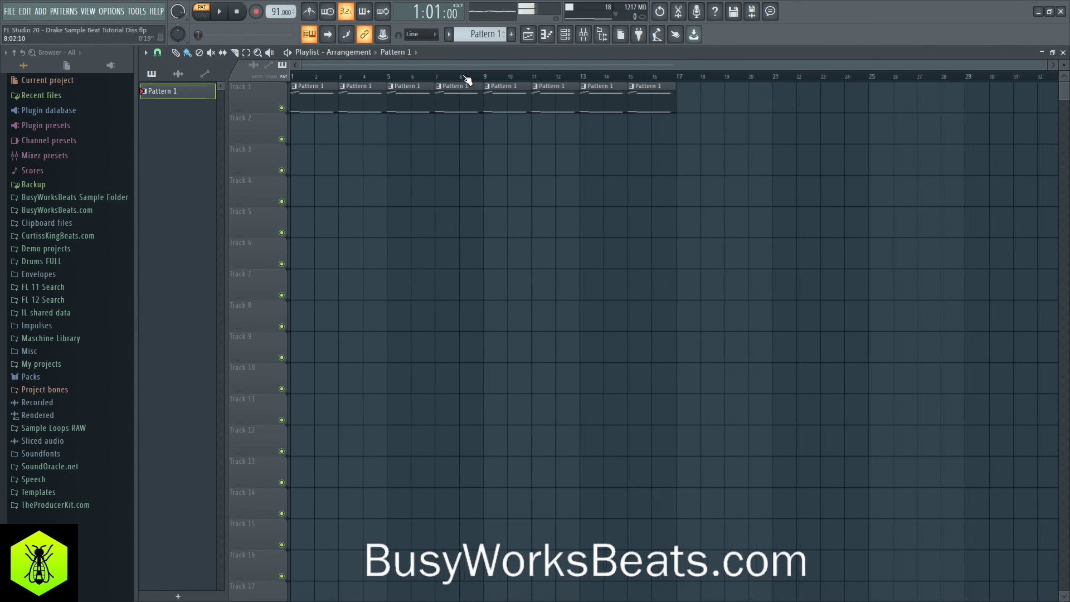
Step: Load Fruity Delay 3 in the fourth effect slot of Insert 1, use the Ping pong delay model and start playback
click(565, 36)
key(space)
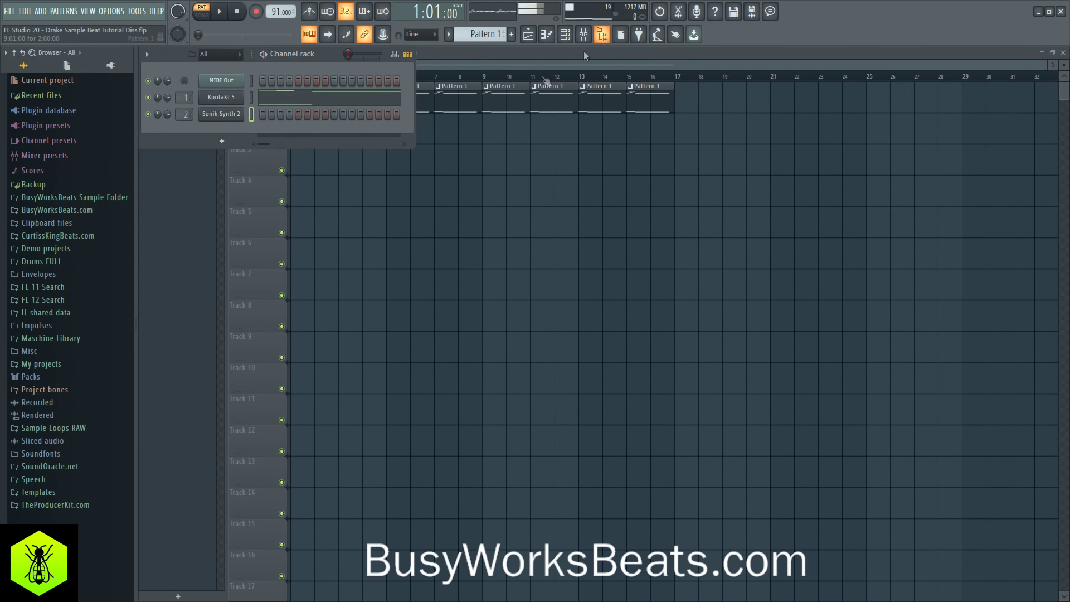
click(584, 36)
click(330, 204)
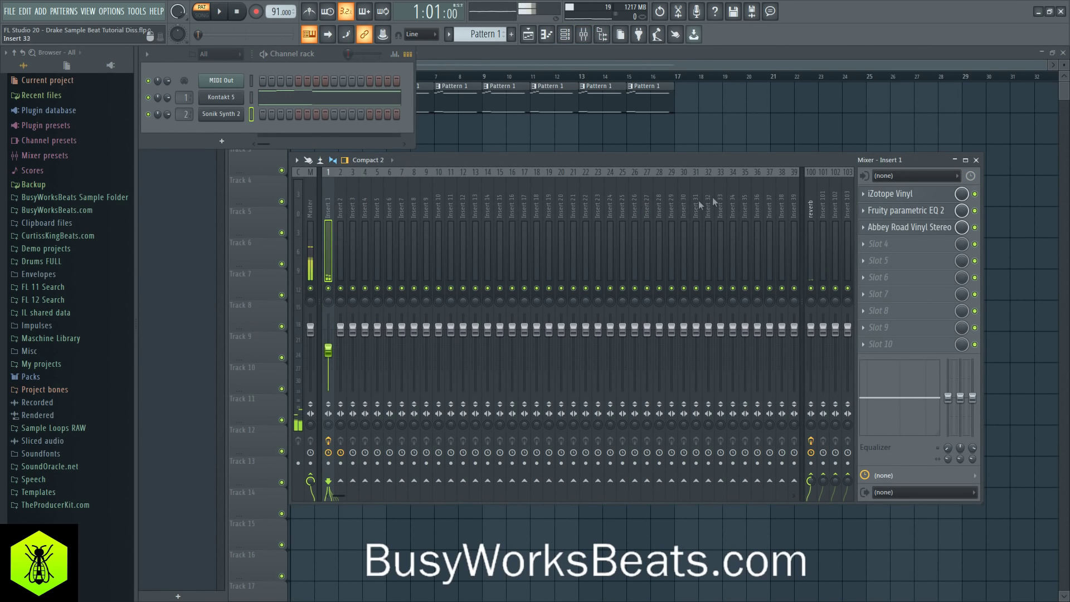
click(894, 244)
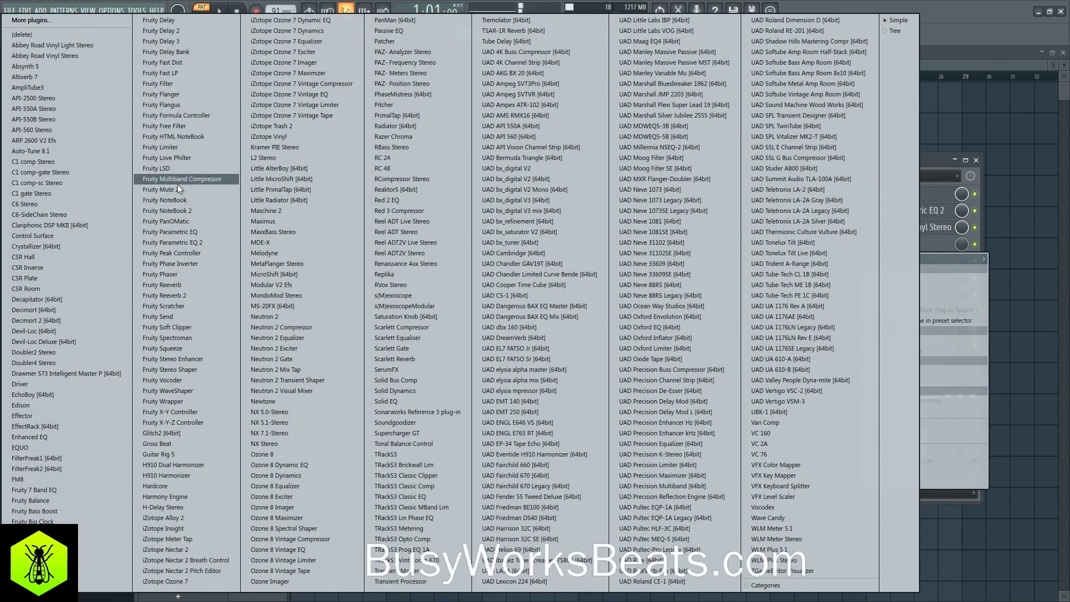
click(183, 41)
click(404, 251)
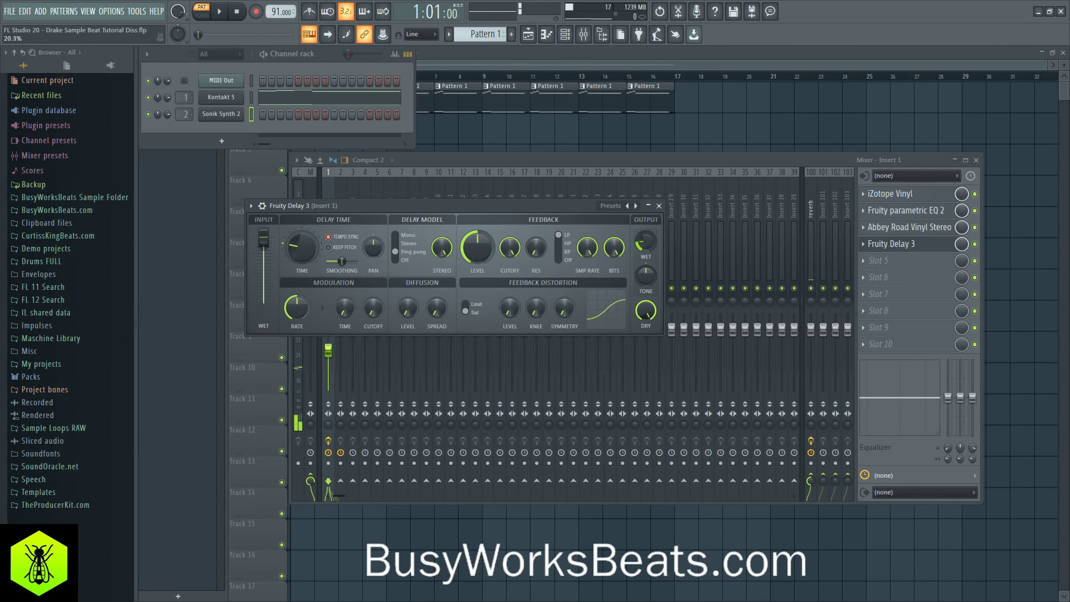
key(space)
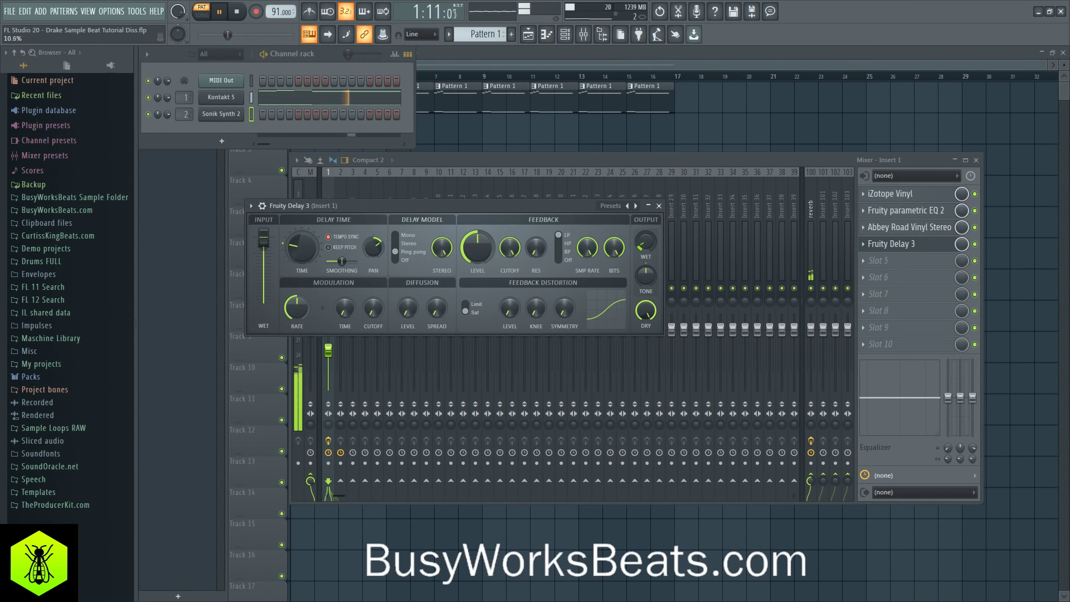
Step: Close Fruity Delay 3, open Insert 1's iZotope Vinyl, try out Mechanical Noise and raise Wear close to its maximum
click(658, 206)
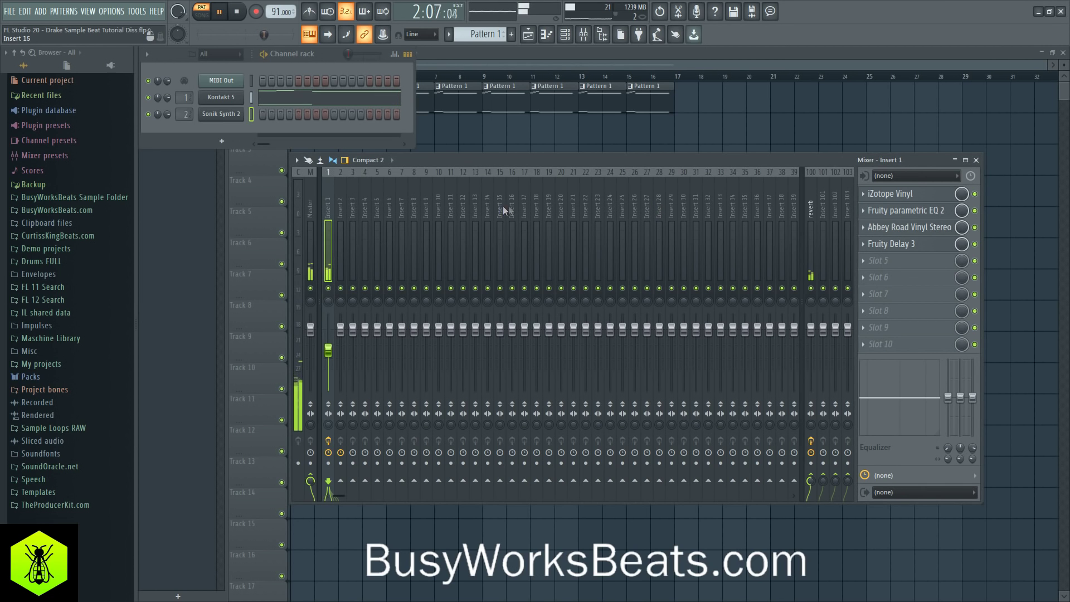
click(890, 194)
drag(242, 273, 248, 232)
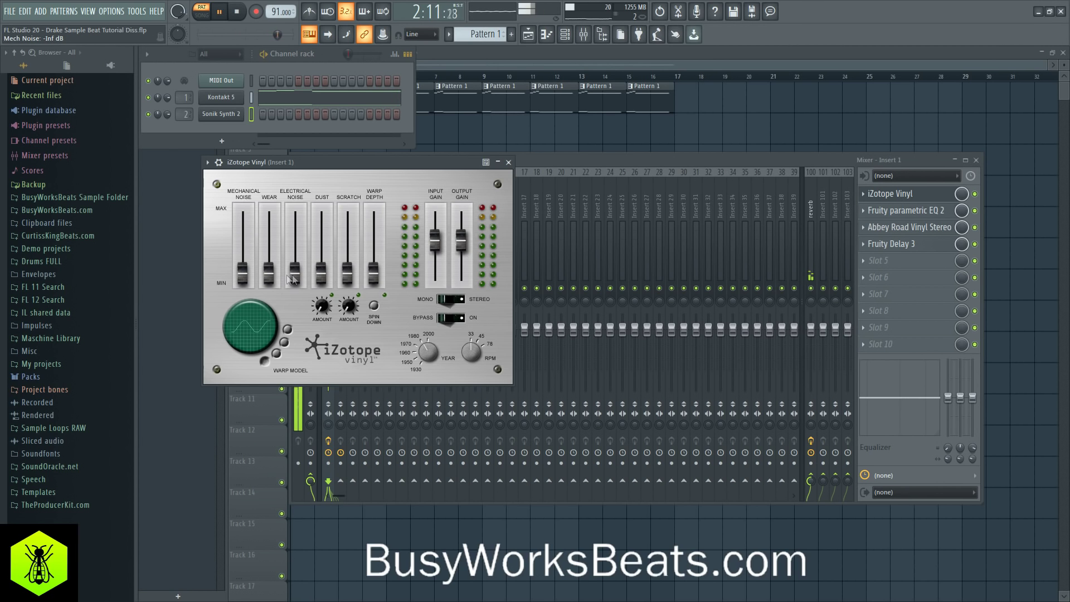
drag(291, 244, 276, 275)
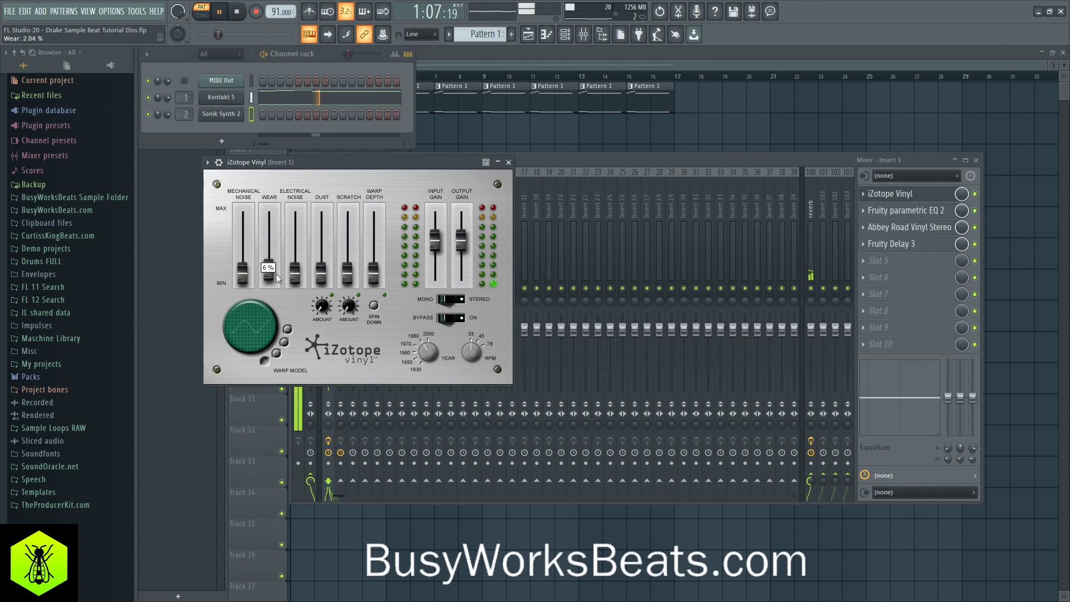
mouse_move(271, 208)
mouse_down()
mouse_move(267, 255)
mouse_move(266, 196)
mouse_up()
key(space)
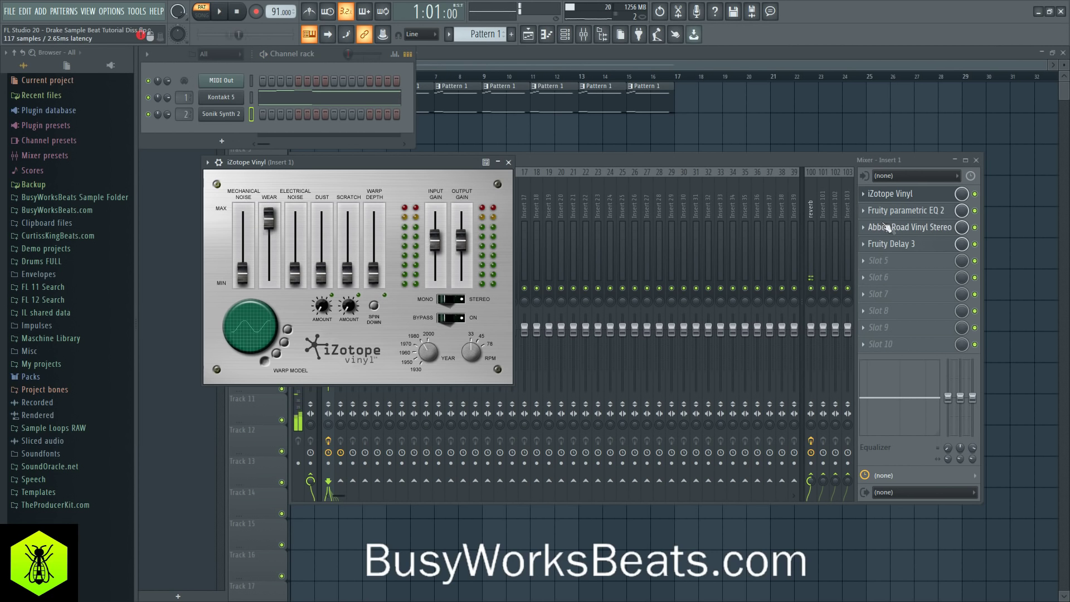
Step: Bypass Fruity parametric EQ 2 on Insert 1 and, during playback, set iZotope Vinyl's Wear to roughly three quarters
click(974, 211)
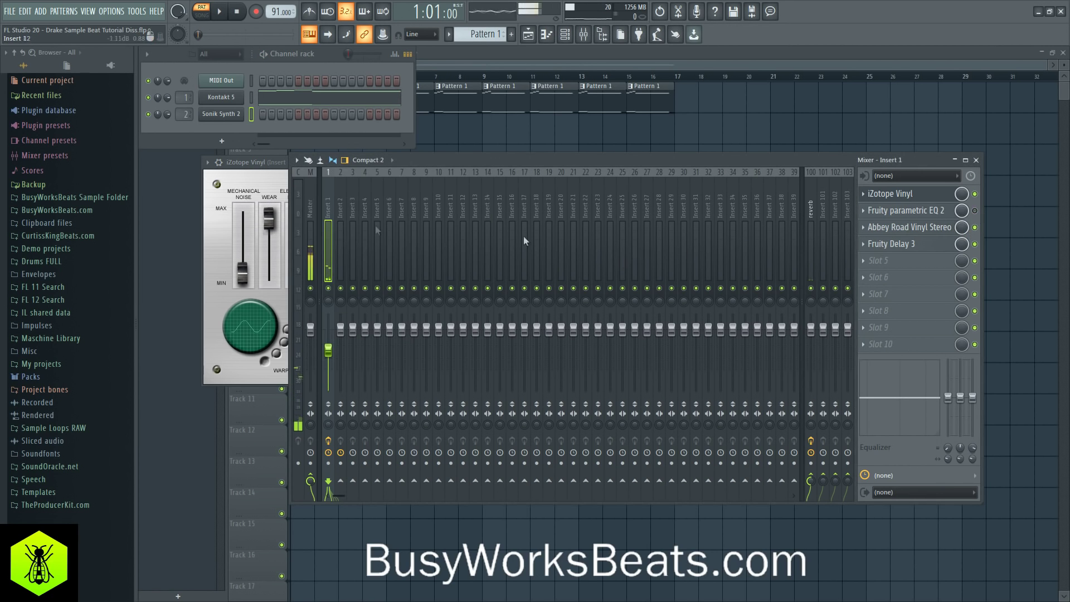
drag(276, 227, 273, 276)
key(space)
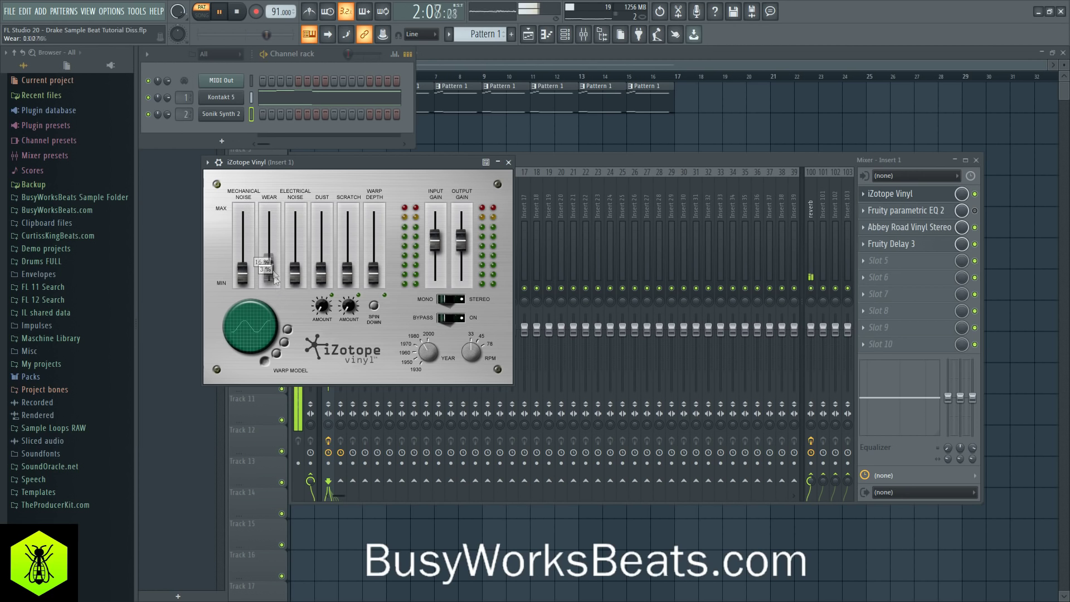
drag(270, 234, 271, 226)
Step: Try out iZotope Vinyl's Mechanical Noise and Warp Depth, return both to their minimum and close the plugin
drag(245, 270, 335, 290)
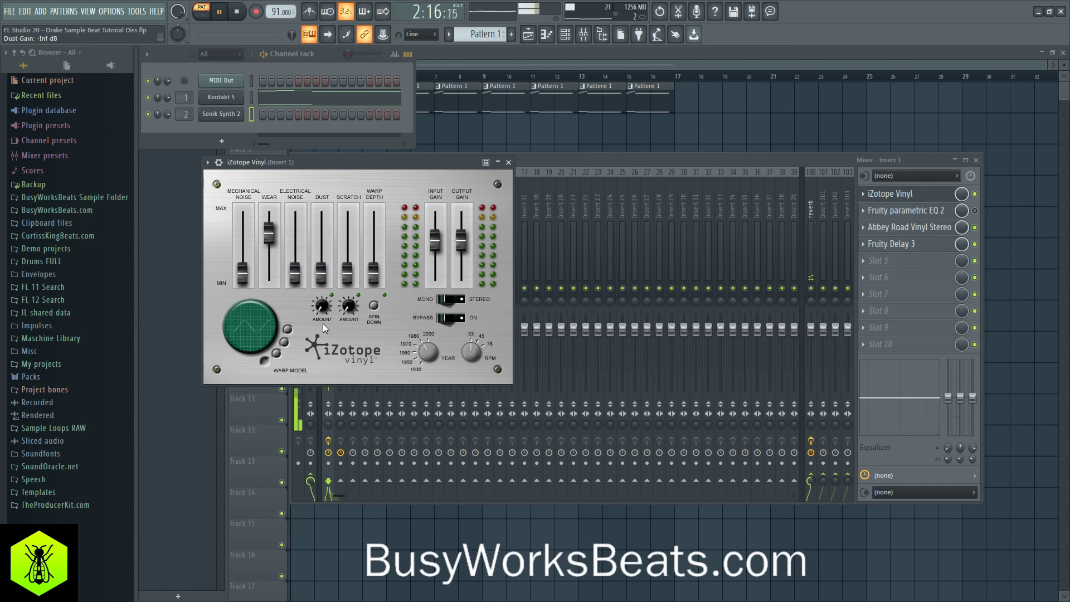
mouse_move(374, 273)
mouse_down()
mouse_move(374, 222)
mouse_move(377, 254)
mouse_up()
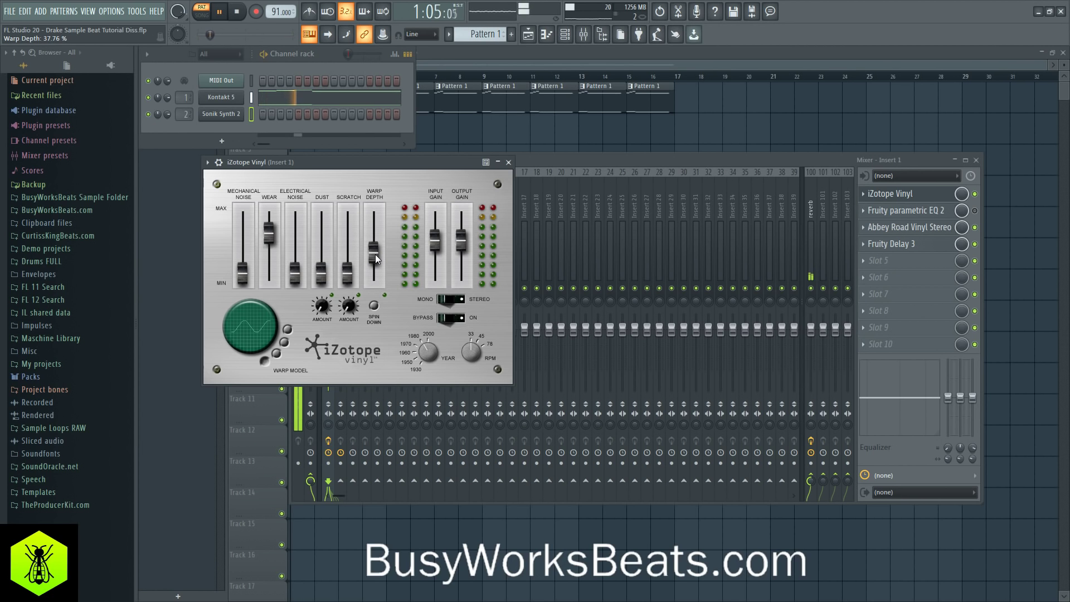
drag(376, 255, 378, 301)
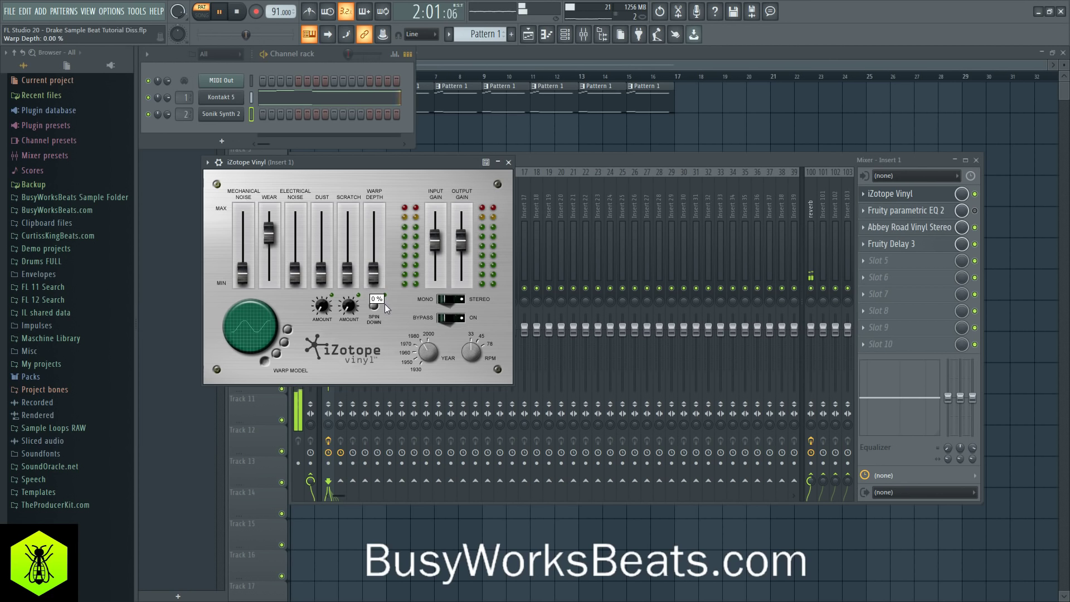
drag(246, 276, 243, 334)
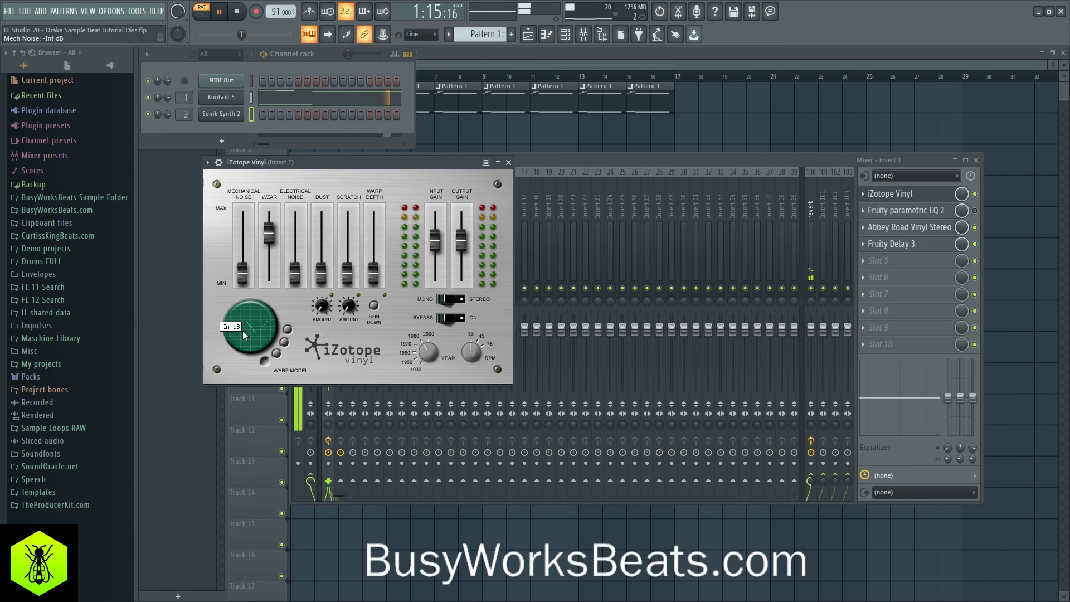
click(508, 162)
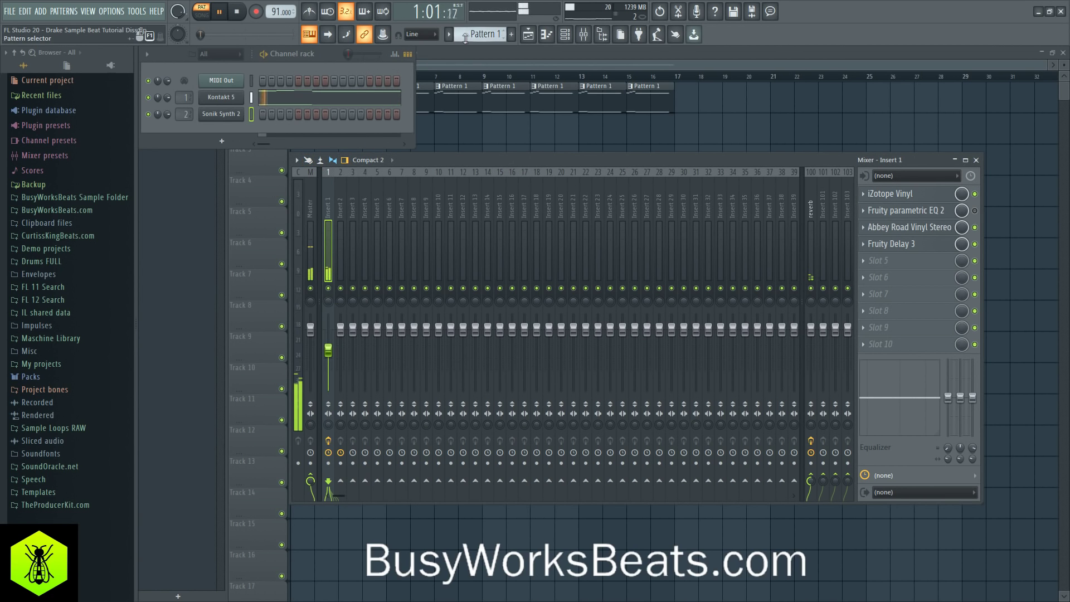
Step: Stop playback, switch to Pattern 2, arm recording and turn on the metronome
scroll(482, 34, up, 1)
key(space)
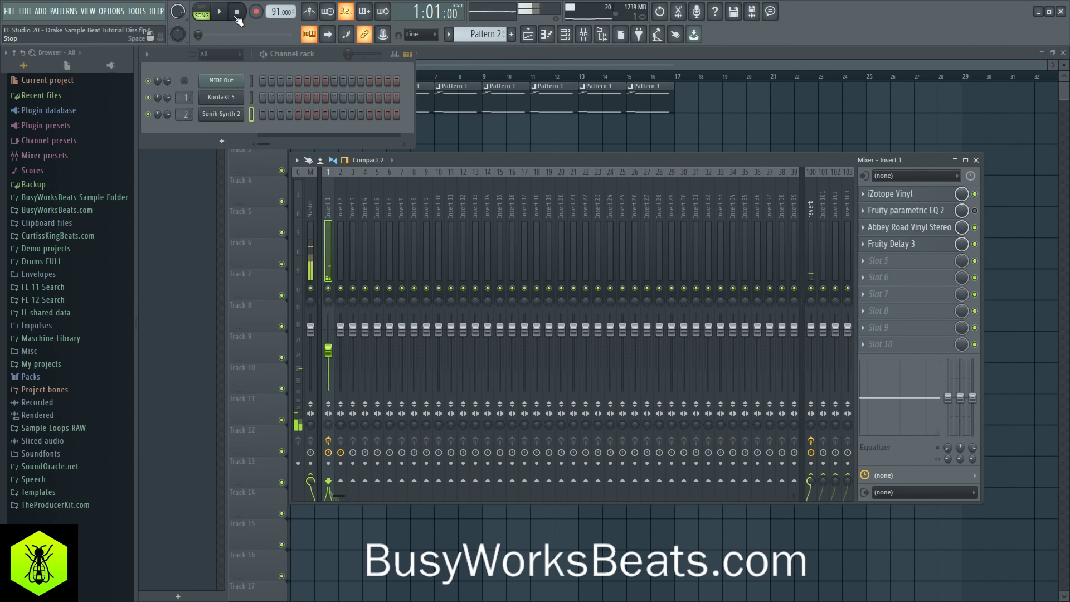
click(256, 13)
click(524, 361)
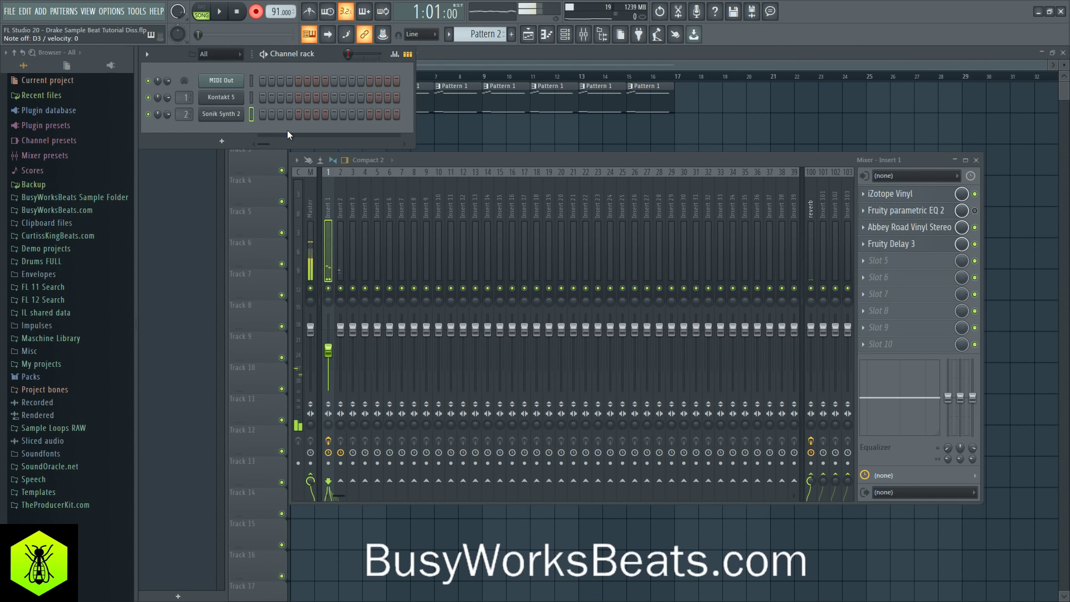
click(311, 15)
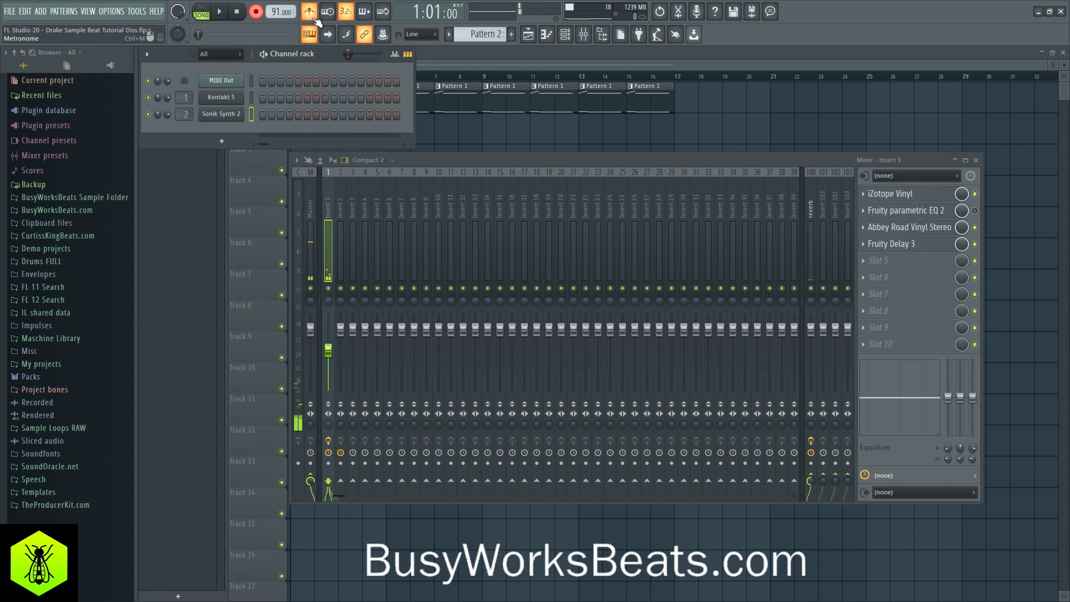
Step: Try to record a take of Sonik Synth 2 chords into Pattern 2 over the first eight bars of the song
key(space)
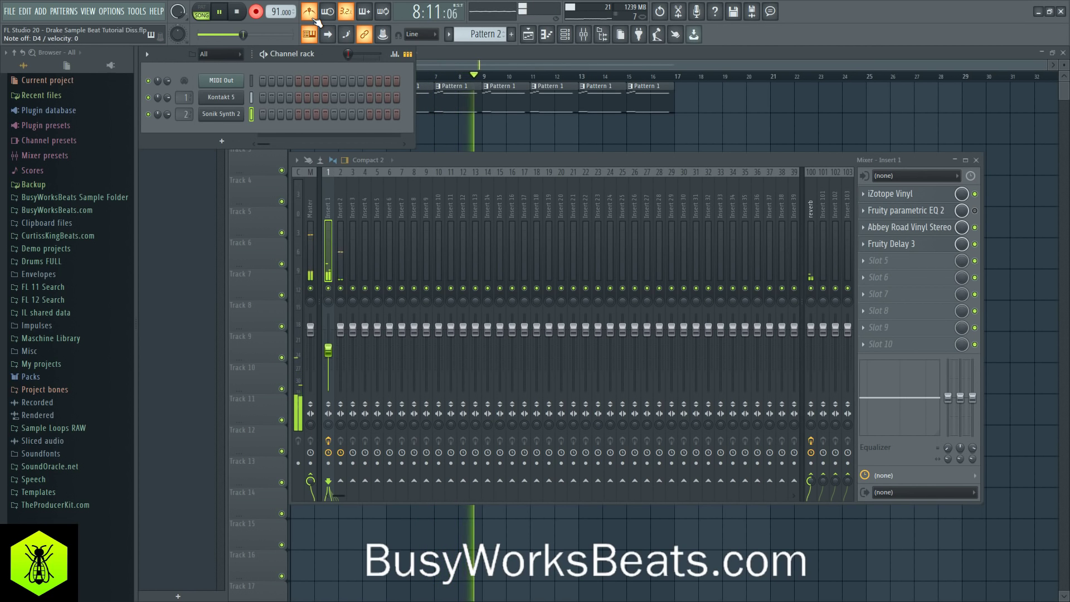
key(space)
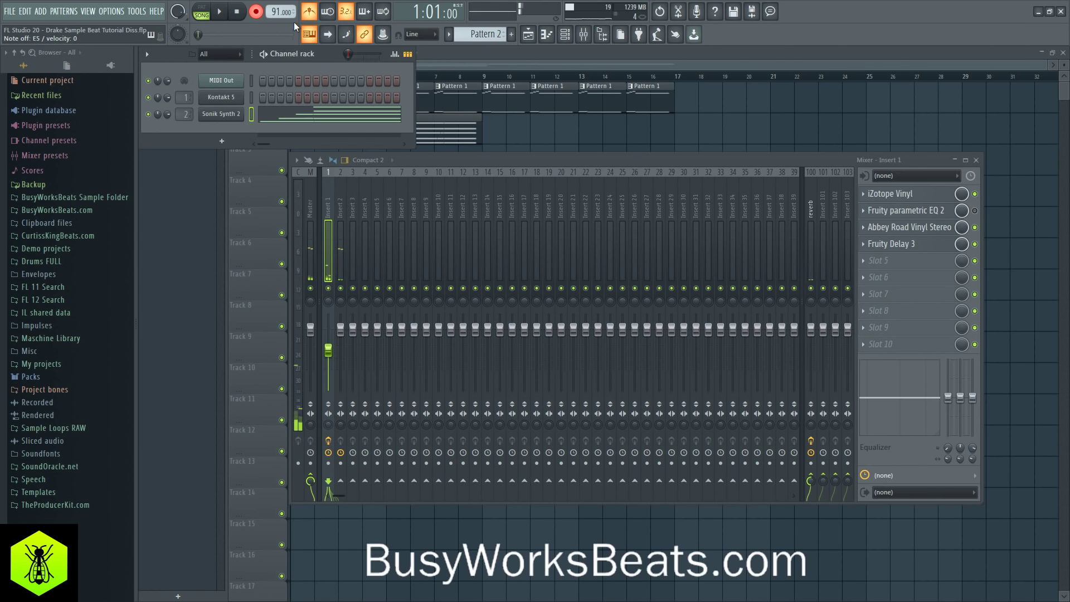
key(space)
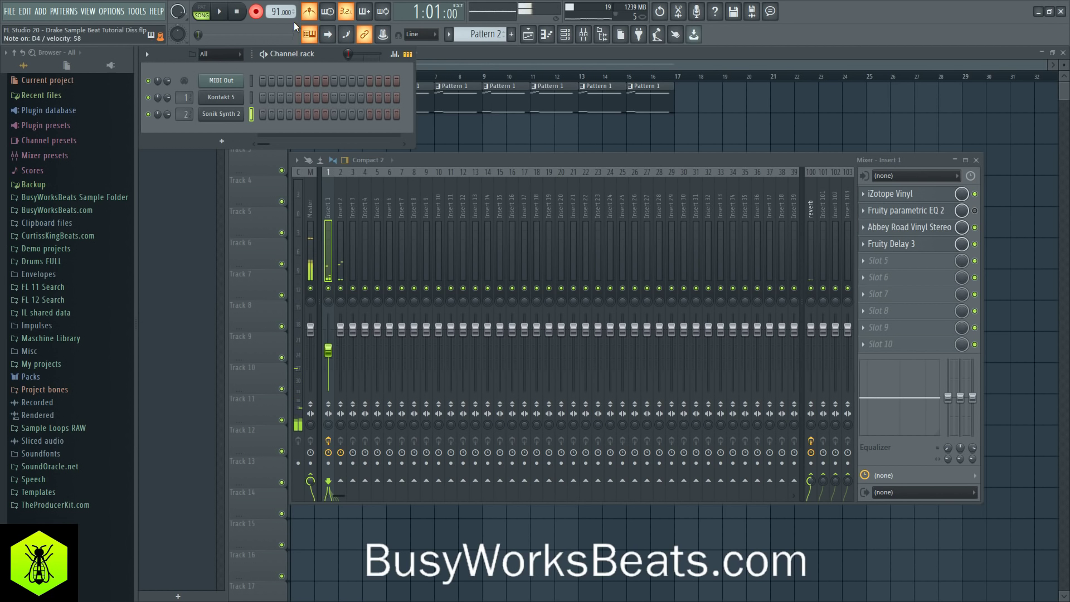
Step: Check Sonik Synth 2's piano roll for Pattern 2 and return to the channel rack over the playlist
right_click(243, 111)
click(252, 113)
scroll(291, 158, up, 3)
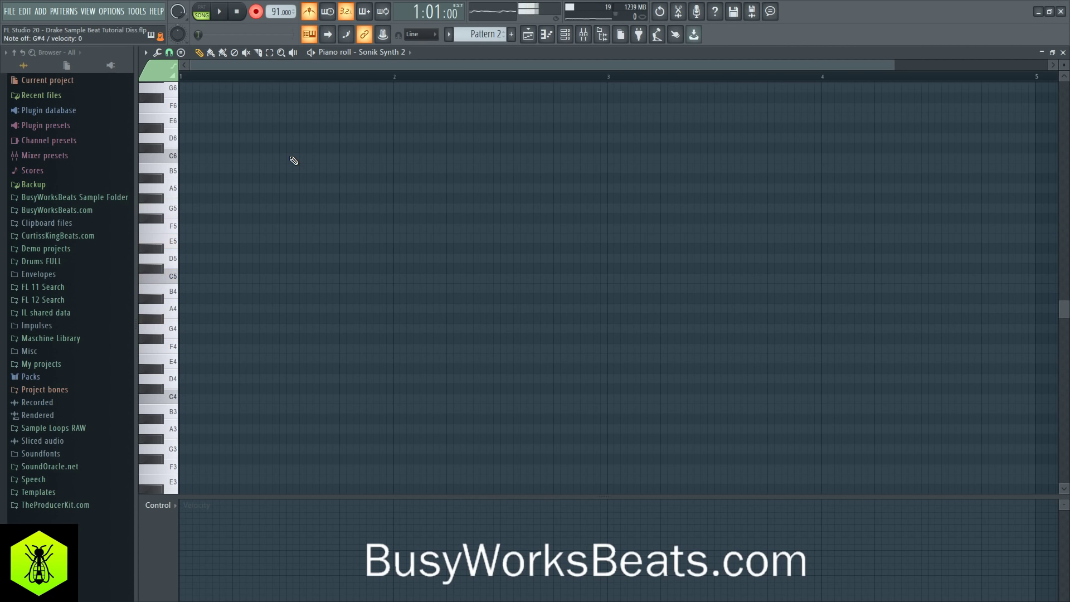
click(1062, 52)
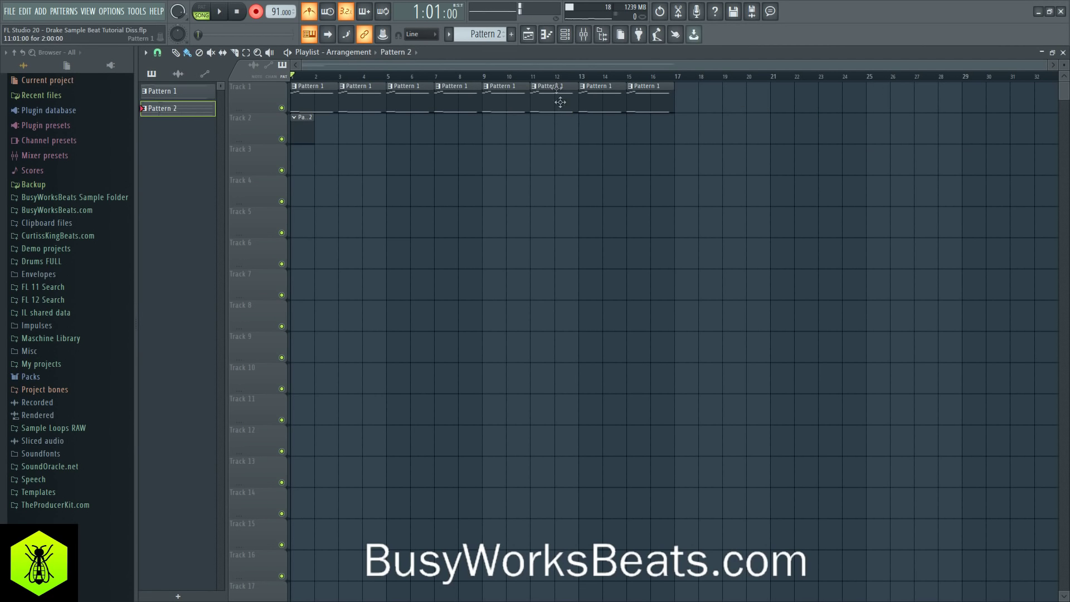
click(565, 35)
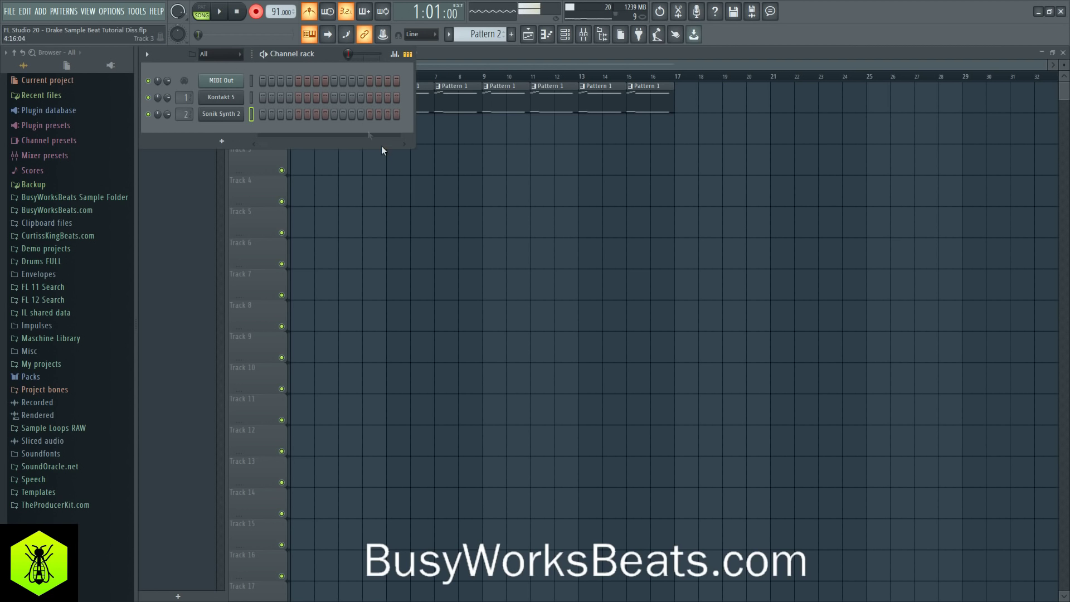
Step: Record Sonik Synth 2 chords into Pattern 2 over the first eight bars, and turn off recording and the metronome
key(space)
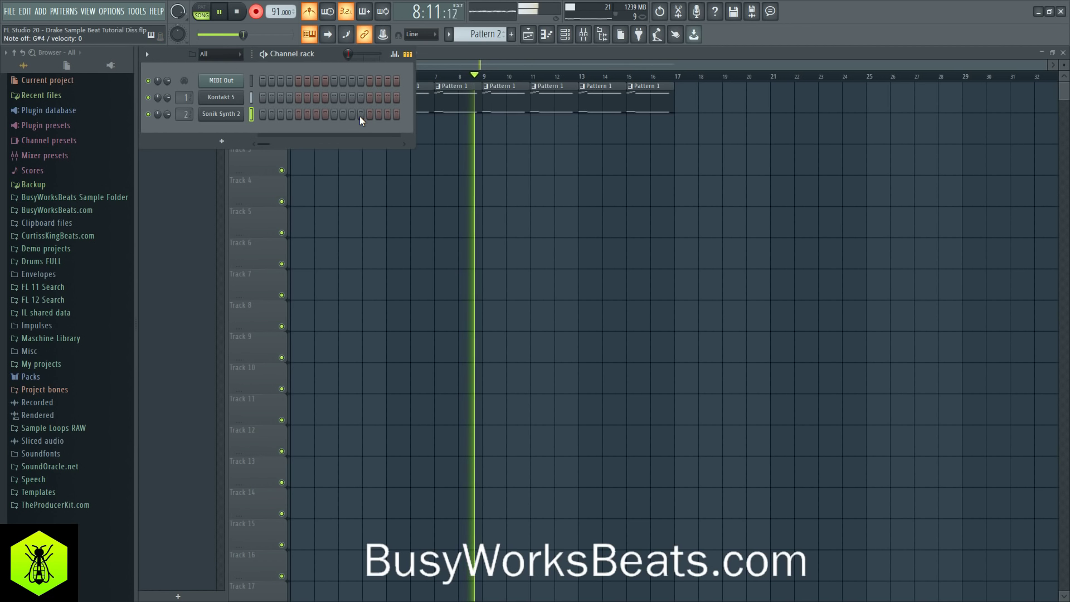
key(space)
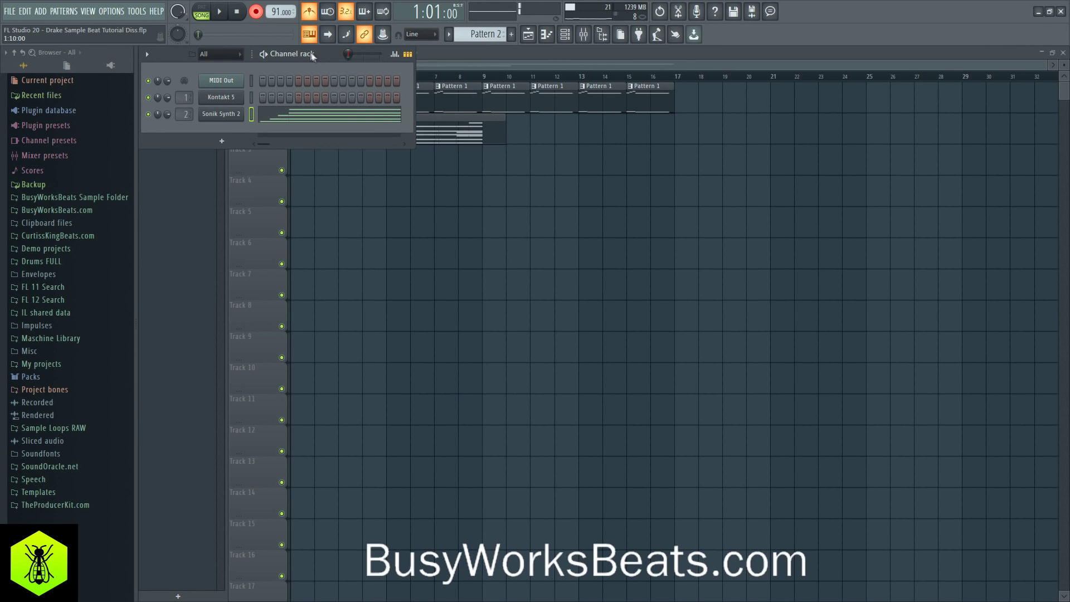
click(309, 11)
Step: Play back the recorded take briefly and open Pattern 1's Kontakt 5 melody in the piano roll for editing
key(space)
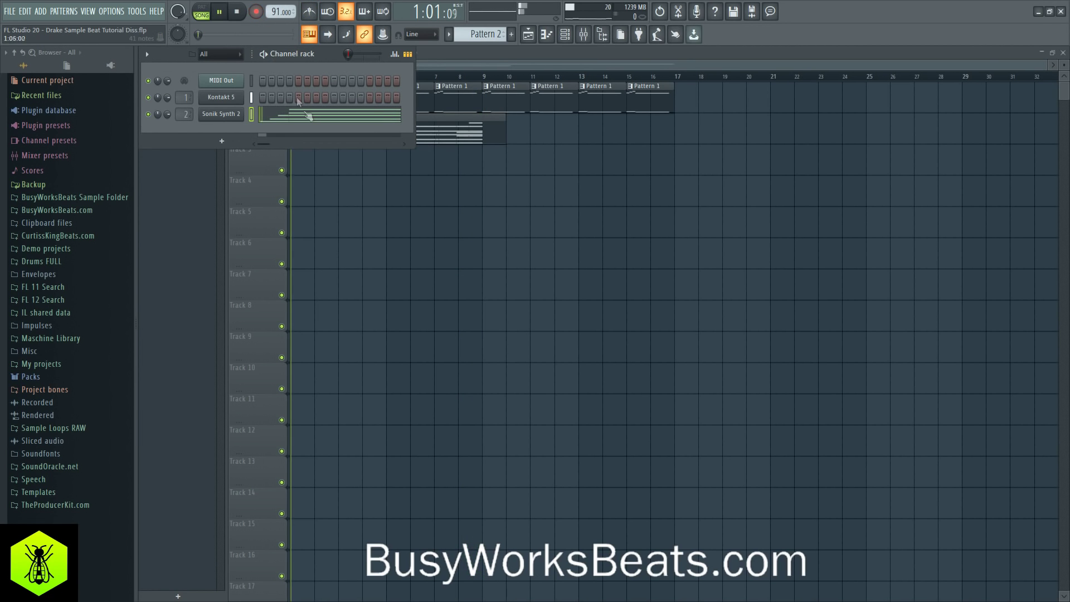
right_click(398, 180)
key(space)
click(294, 87)
click(312, 127)
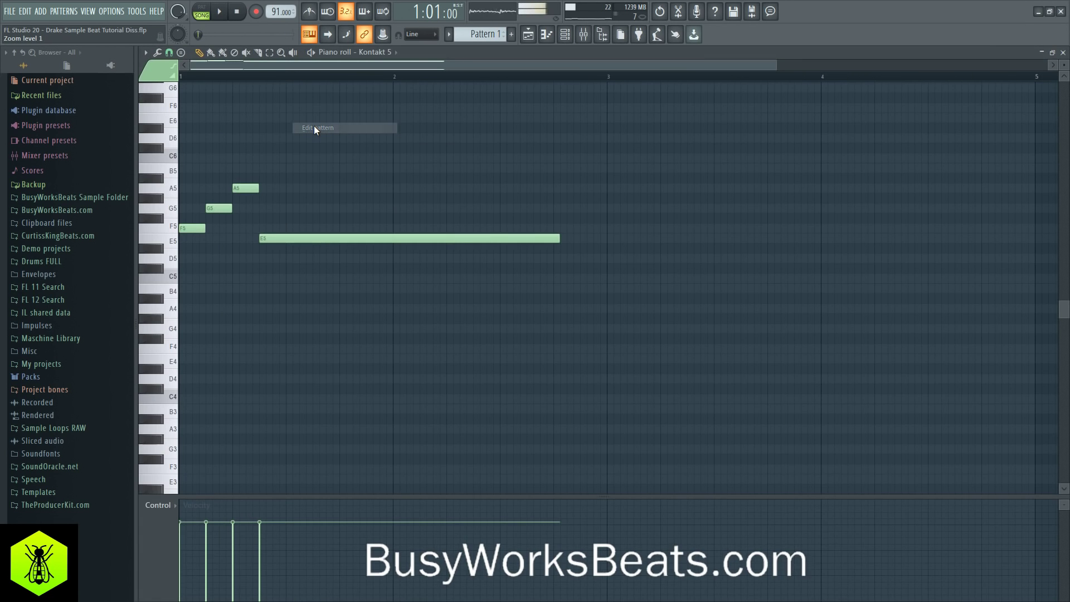
key(space)
key(space)
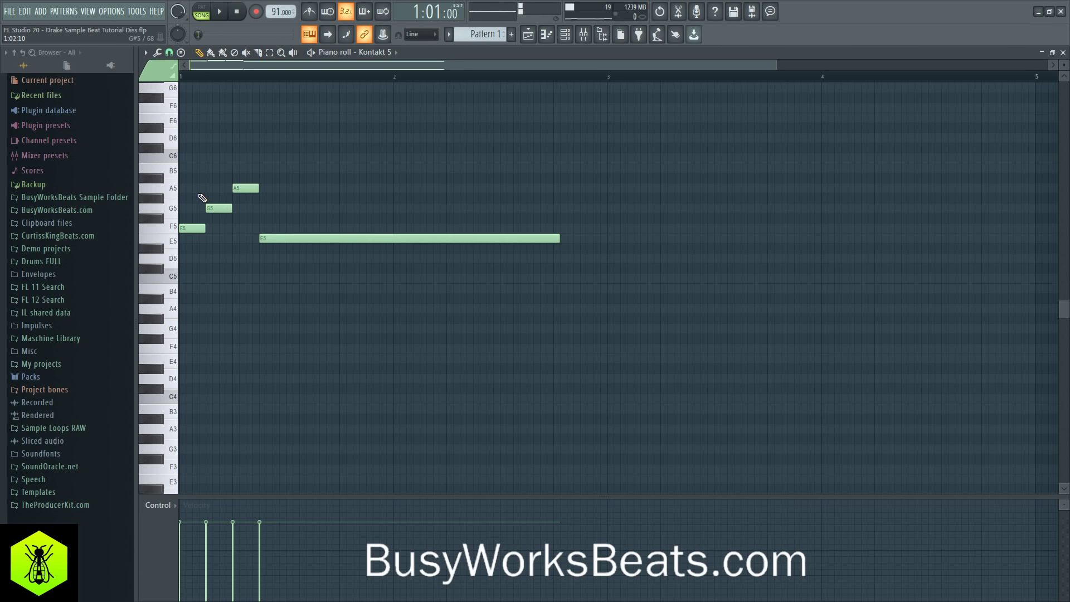
Step: Transpose all Kontakt 5 melody notes in Pattern 1 up seven semitones, start playback and close the piano roll
click(170, 198)
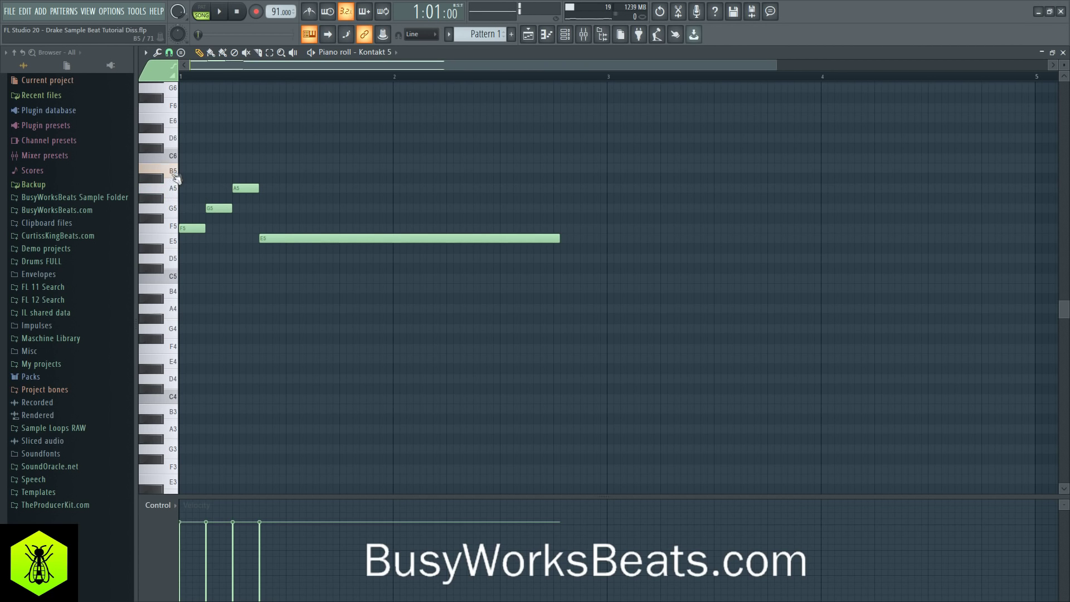
key(shift+Up)
key(shift+Up)
key(shift+Up)
key(shift+Up)
key(shift+Up)
key(shift+Up)
key(shift+Up)
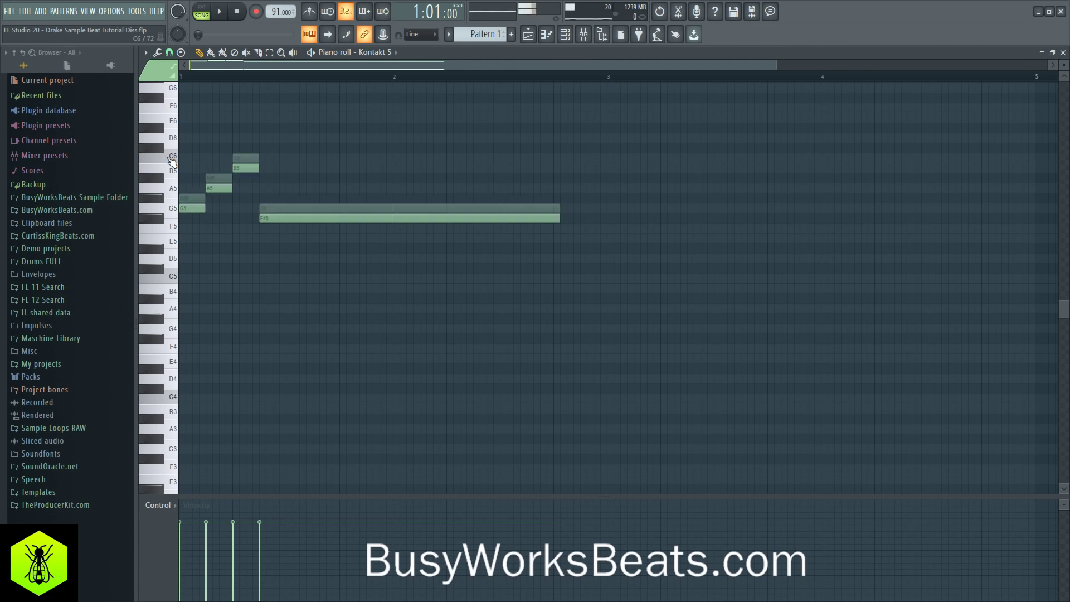
key(space)
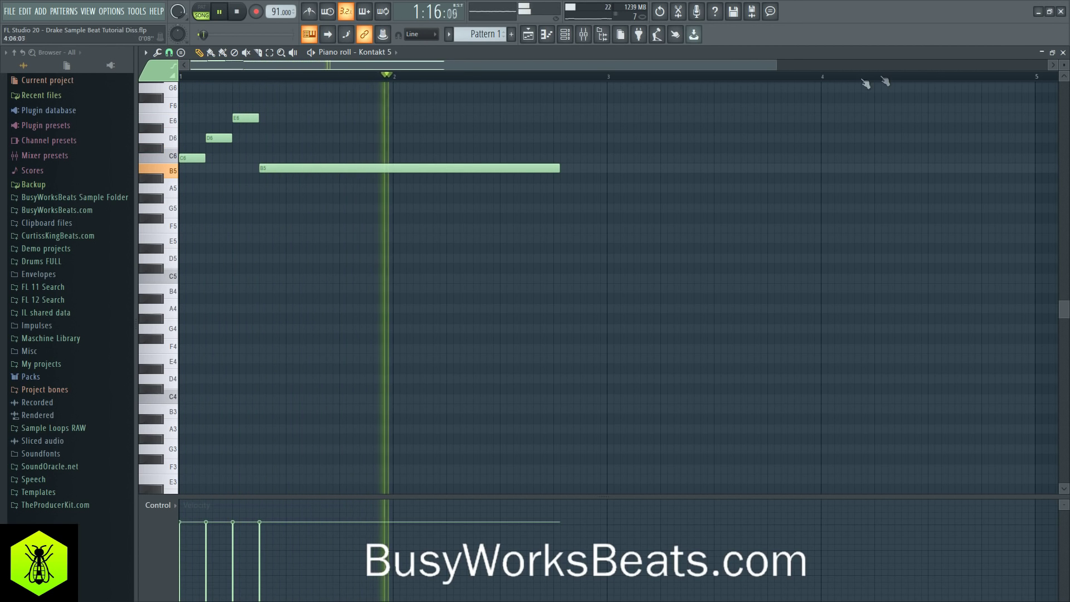
click(1063, 52)
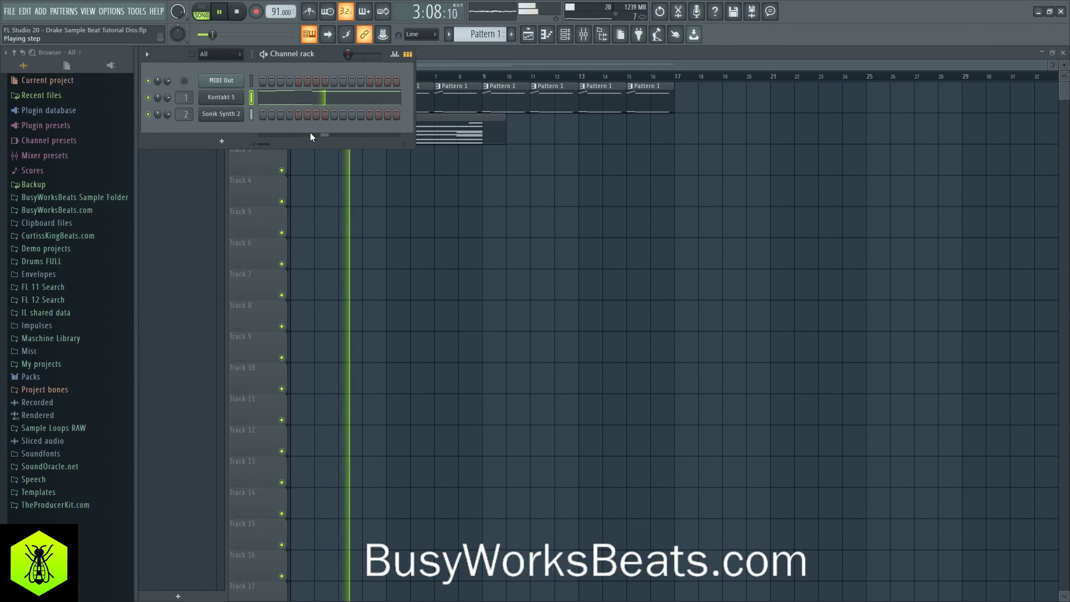
Step: Open the mixer and lower the Insert 2 volume fader slightly
click(584, 34)
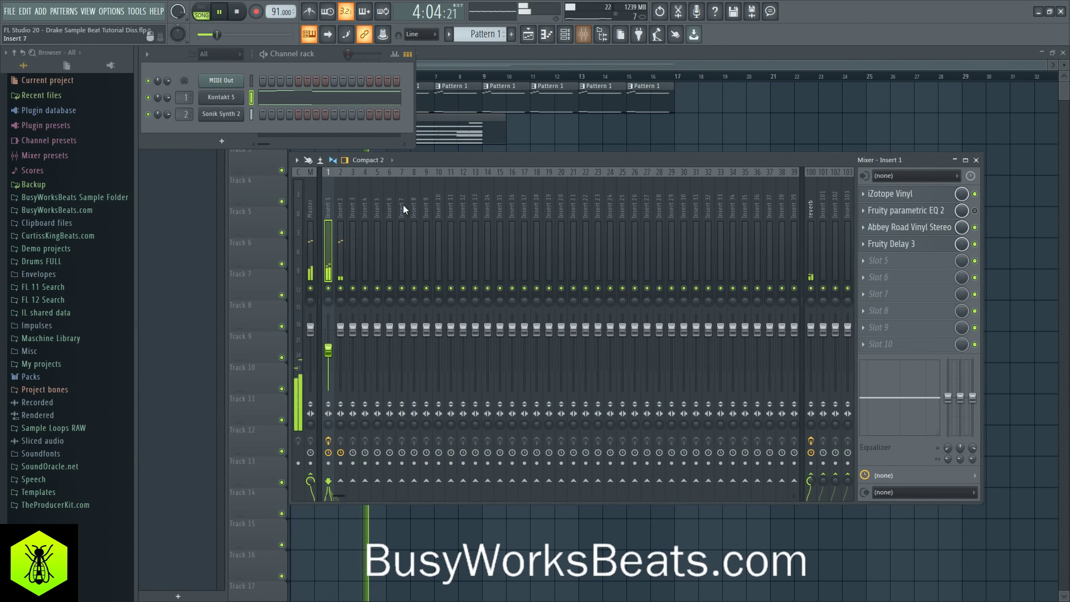
click(341, 329)
Step: Stop playback and view the file options for saving Insert 1's mixer track state, without saving it
click(329, 214)
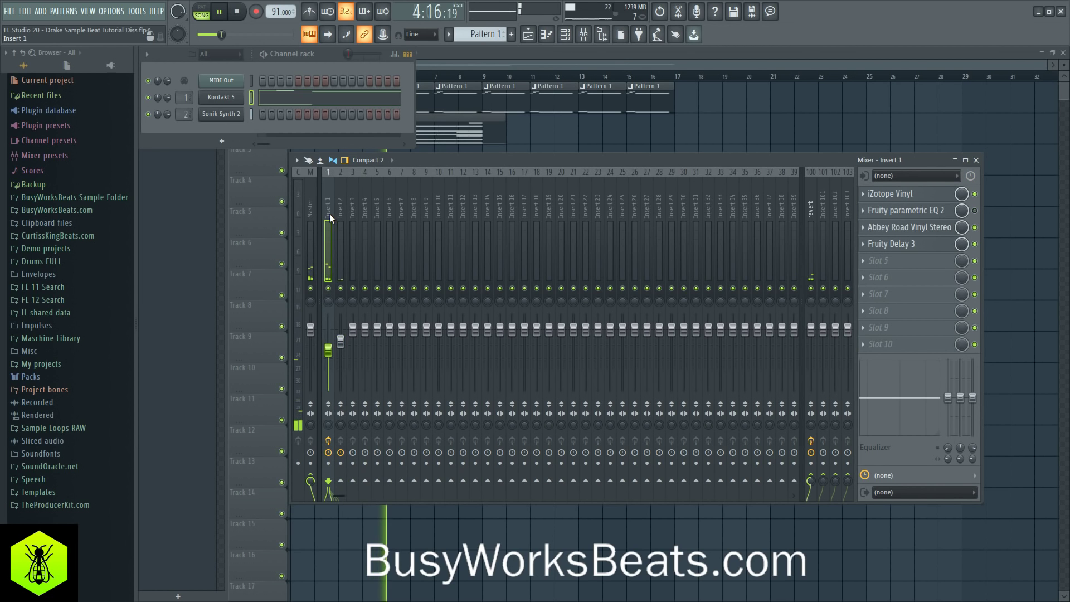
key(space)
right_click(329, 212)
mouse_move(378, 217)
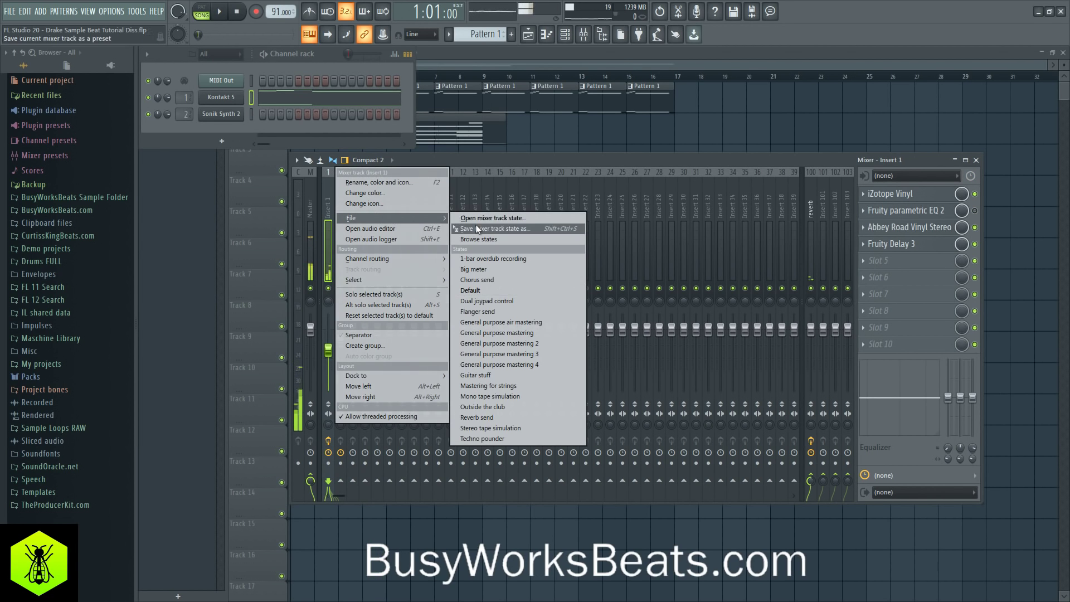
click(474, 169)
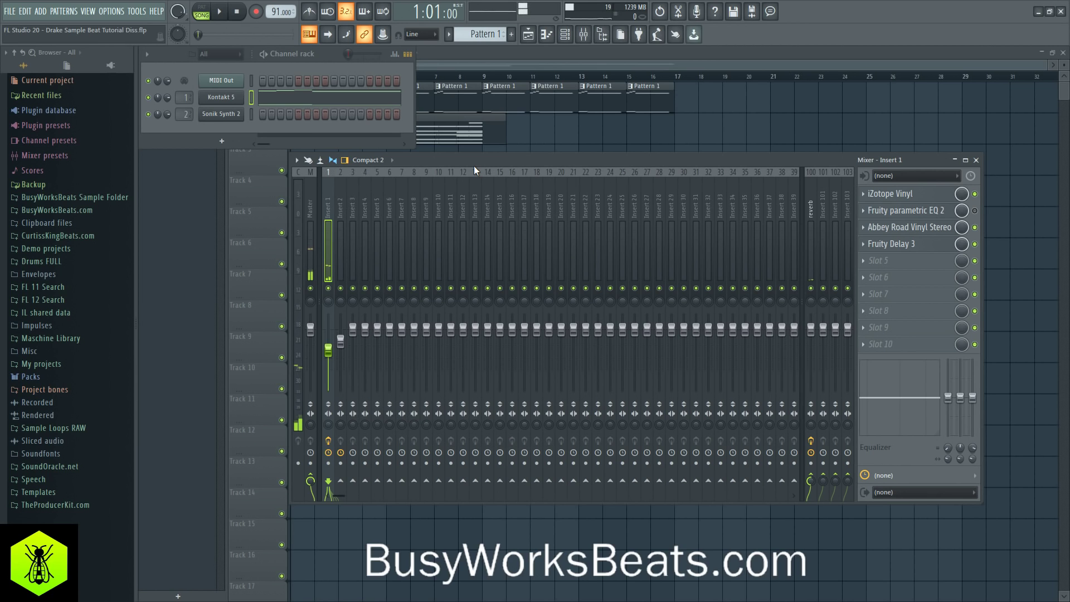
Step: Rename the Insert 5 mixer track as "old instruments"
right_click(377, 205)
click(392, 193)
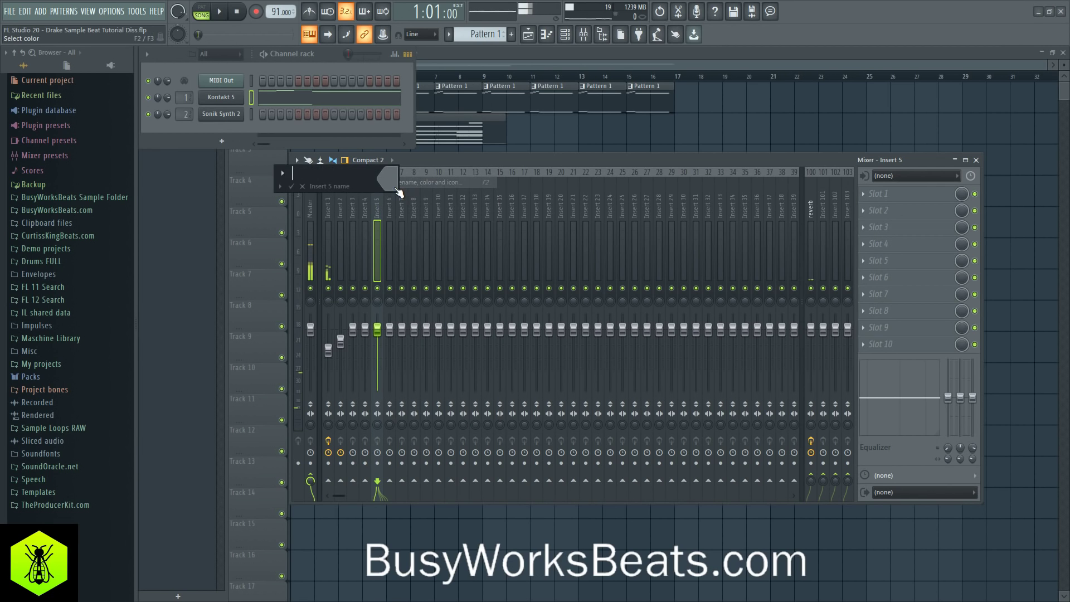
text(old instrument)
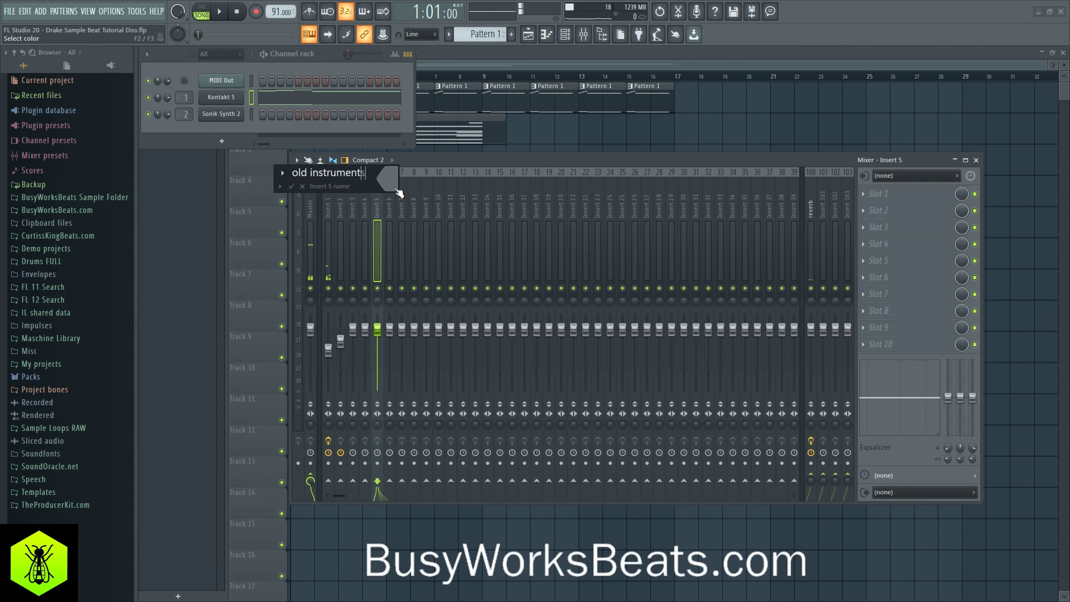
text(s)
key(Return)
Step: Copy Insert 1's Abbey Road Vinyl Stereo effect onto the "old instruments" mixer track and close its plugin window
click(327, 212)
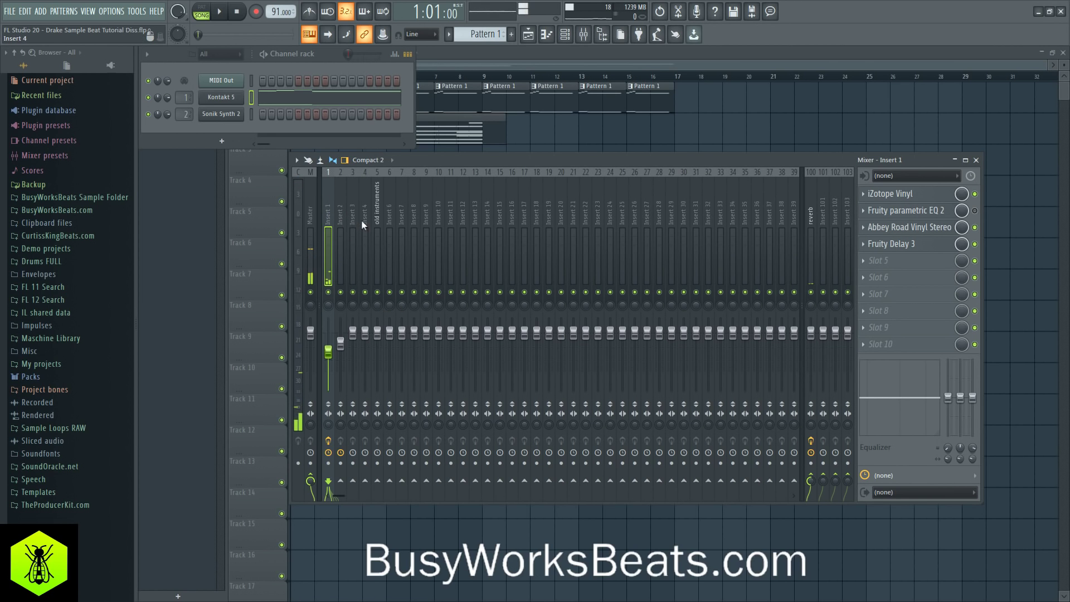
click(864, 226)
drag(879, 280, 375, 219)
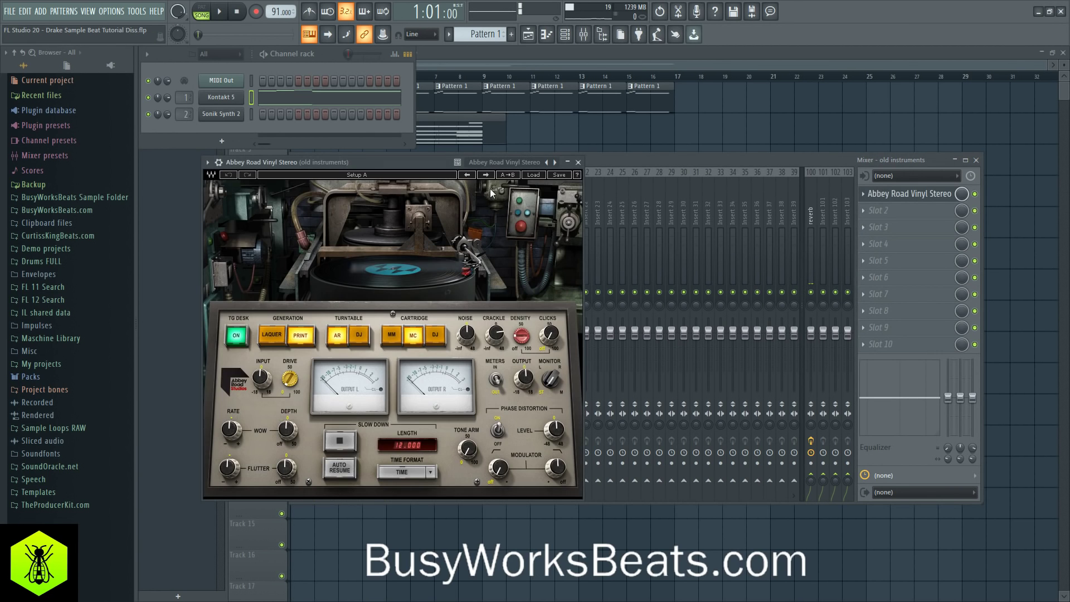
click(577, 163)
Step: Delete Abbey Road Vinyl Stereo and Fruity parametric EQ 2 from Insert 1's effect slots
click(329, 213)
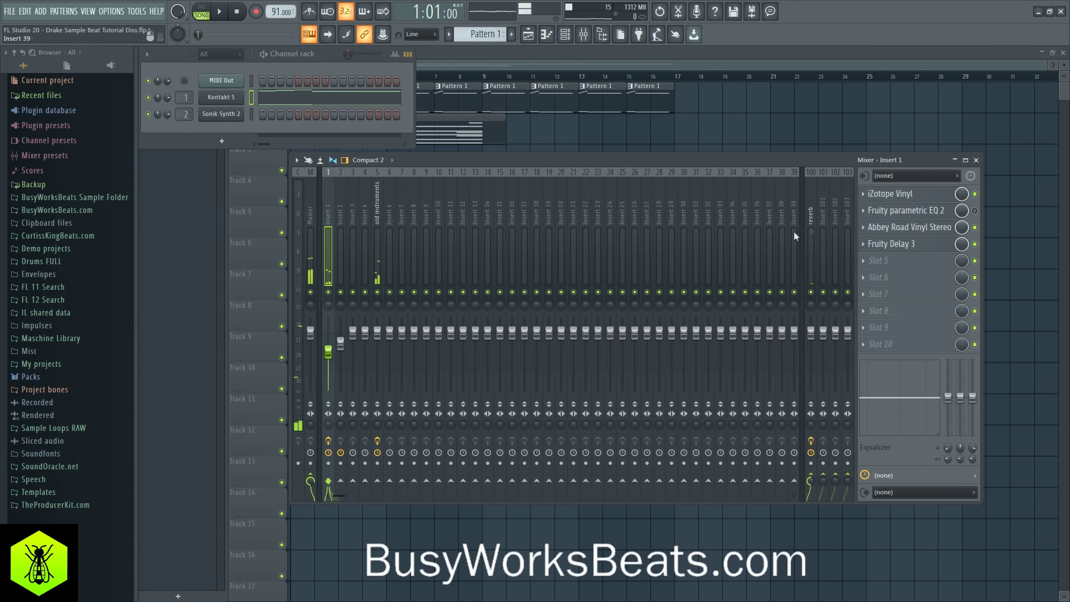
click(869, 228)
mouse_move(872, 239)
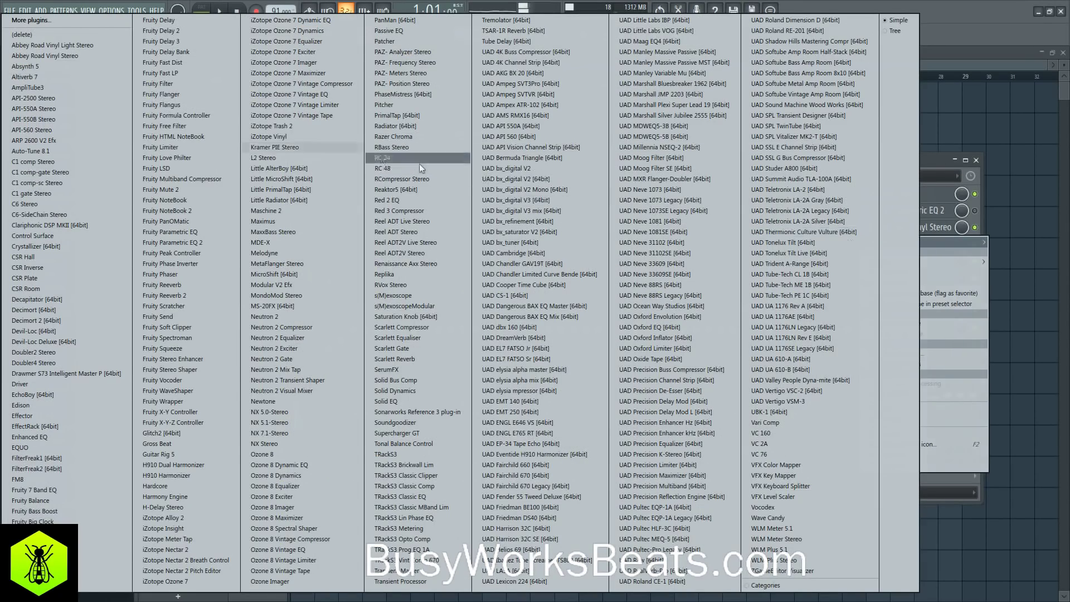
click(148, 41)
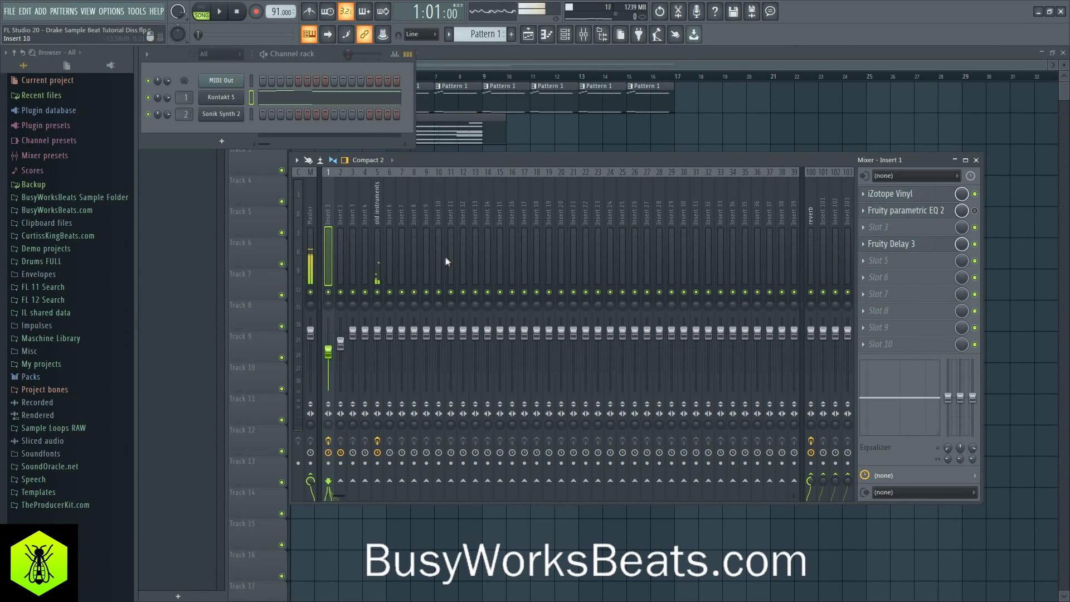
click(877, 214)
mouse_move(878, 228)
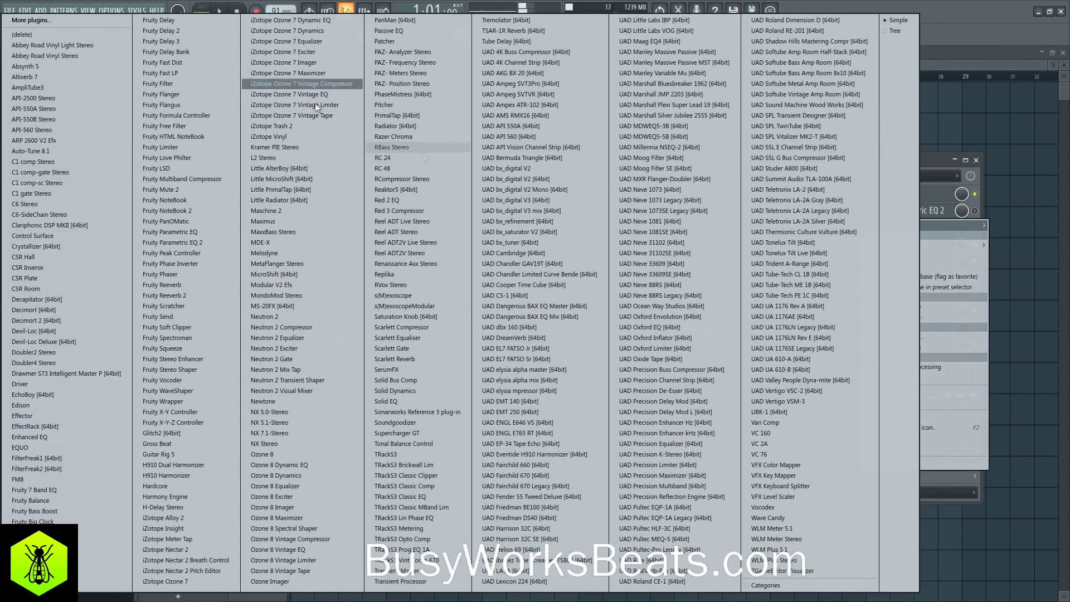
click(102, 35)
Step: Copy Insert 1's iZotope Vinyl effect onto the "old instruments" track and close its plugin window
click(916, 204)
drag(886, 240, 377, 234)
click(518, 178)
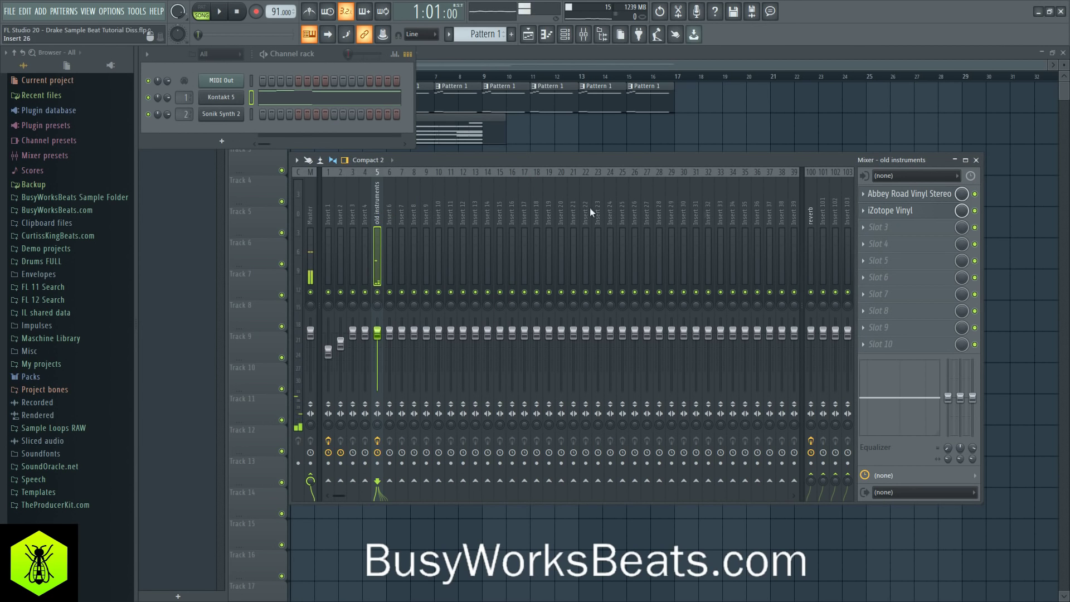
Step: View the Abbey Road Vinyl Stereo settings on "old instruments" and try reordering iZotope Vinyl in the effect slots
click(910, 193)
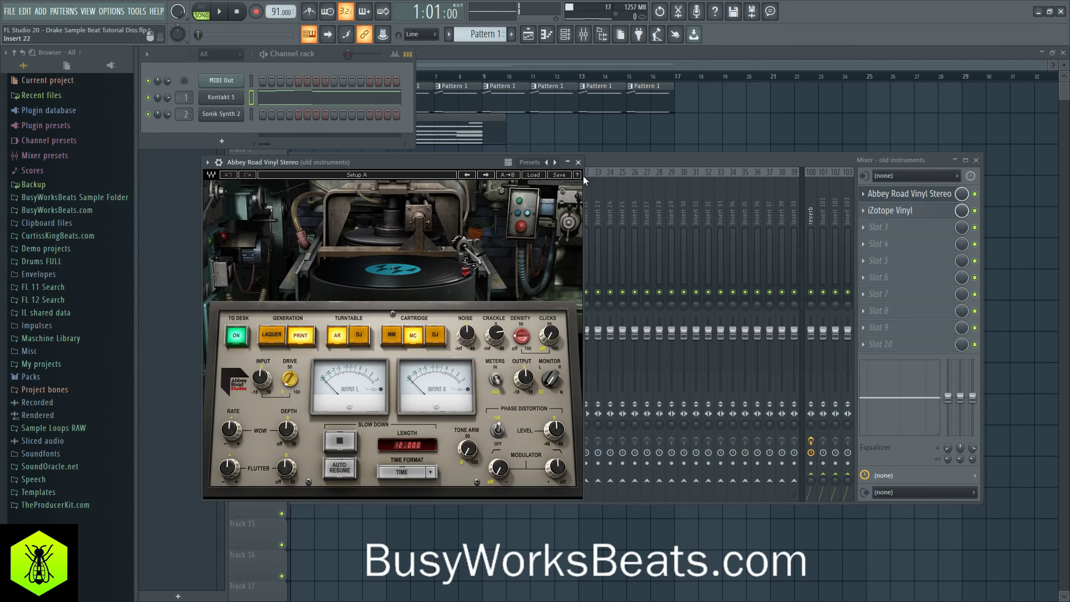
click(578, 162)
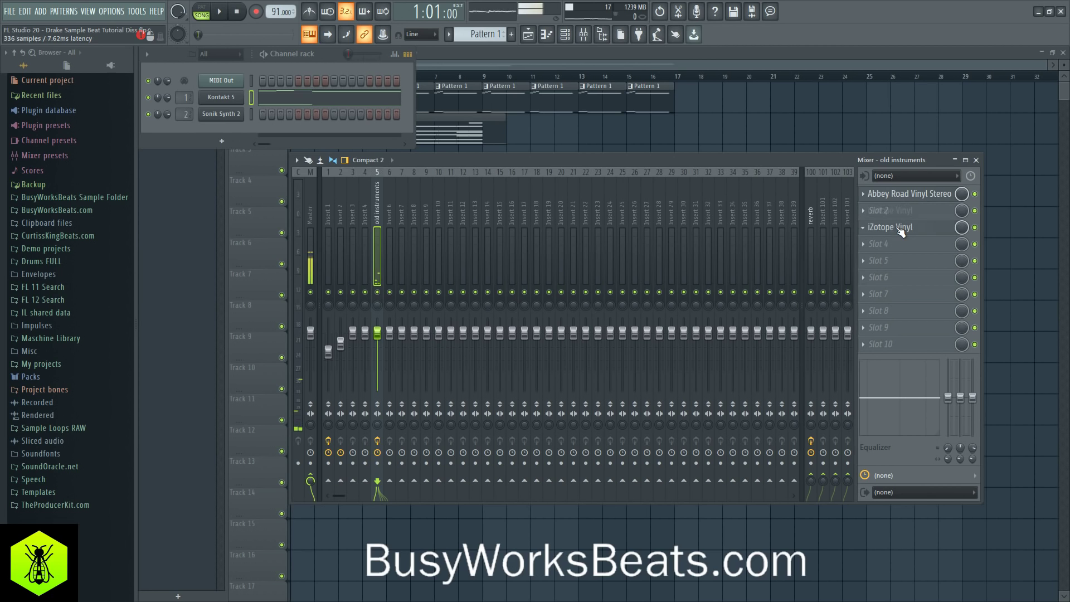
mouse_move(901, 215)
mouse_down()
mouse_move(889, 218)
mouse_move(889, 198)
mouse_up()
scroll(888, 213, up, 1)
scroll(888, 196, down, 1)
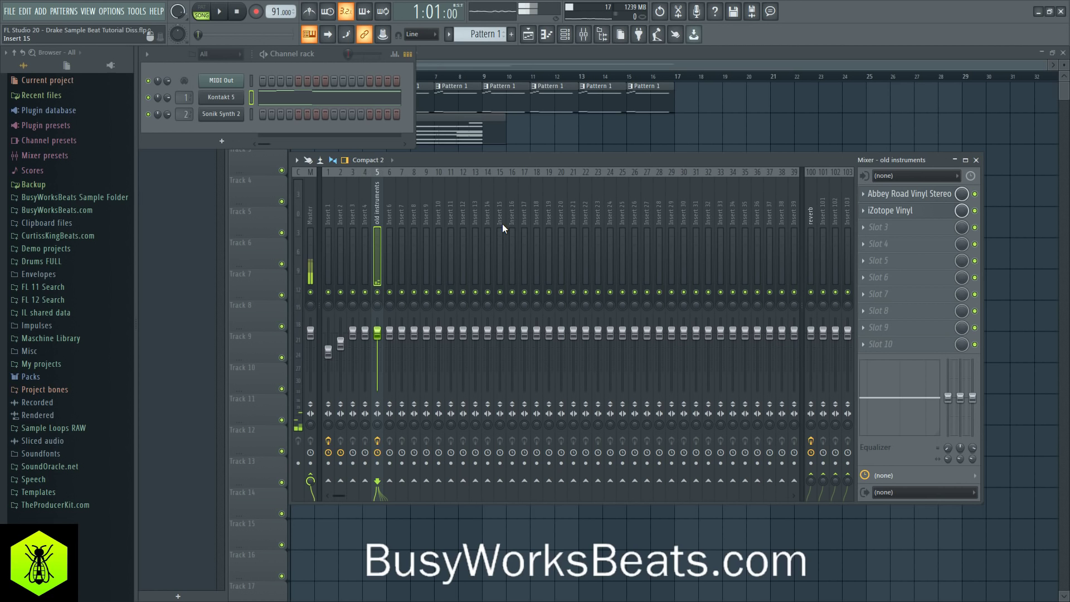
Step: Color the "old instruments" mixer track red
click(331, 208)
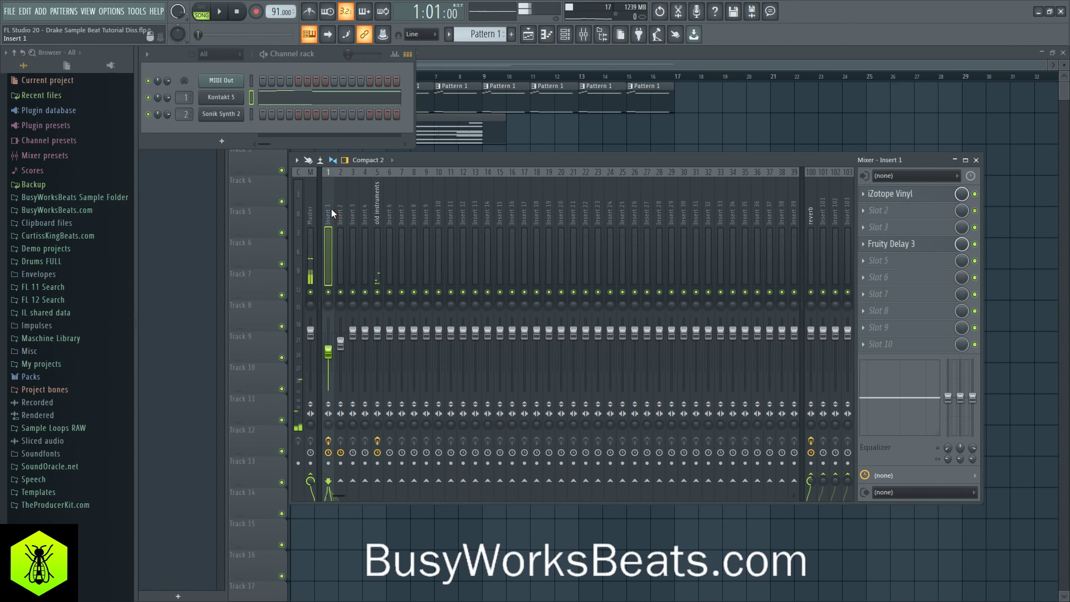
right_click(379, 170)
click(407, 192)
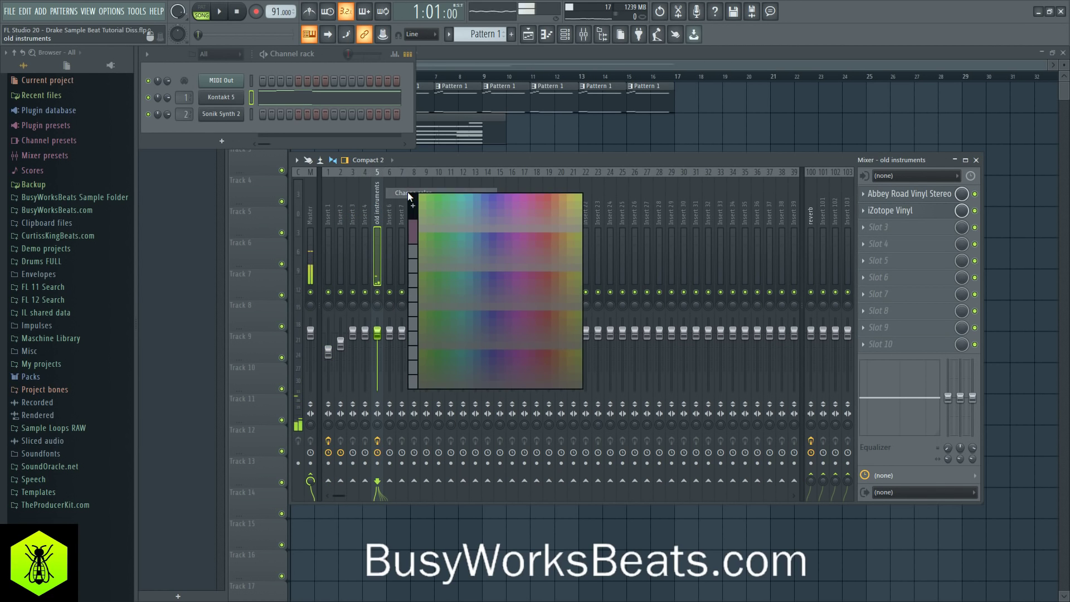
click(548, 202)
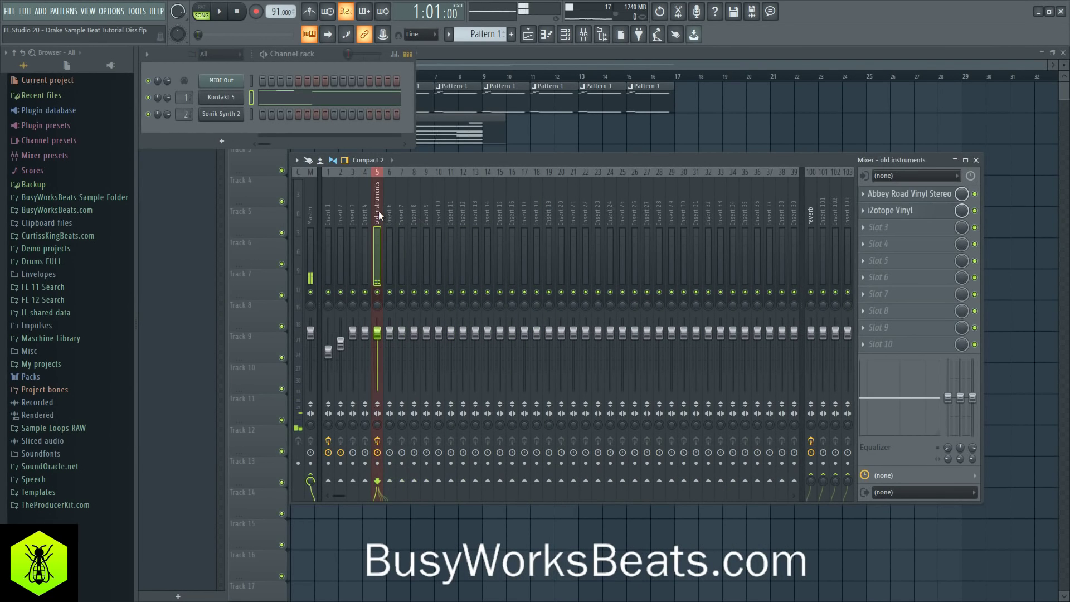
Step: Select Inserts 1 and 2 together and route them only to the "old instruments" track
drag(365, 213, 332, 207)
right_click(378, 480)
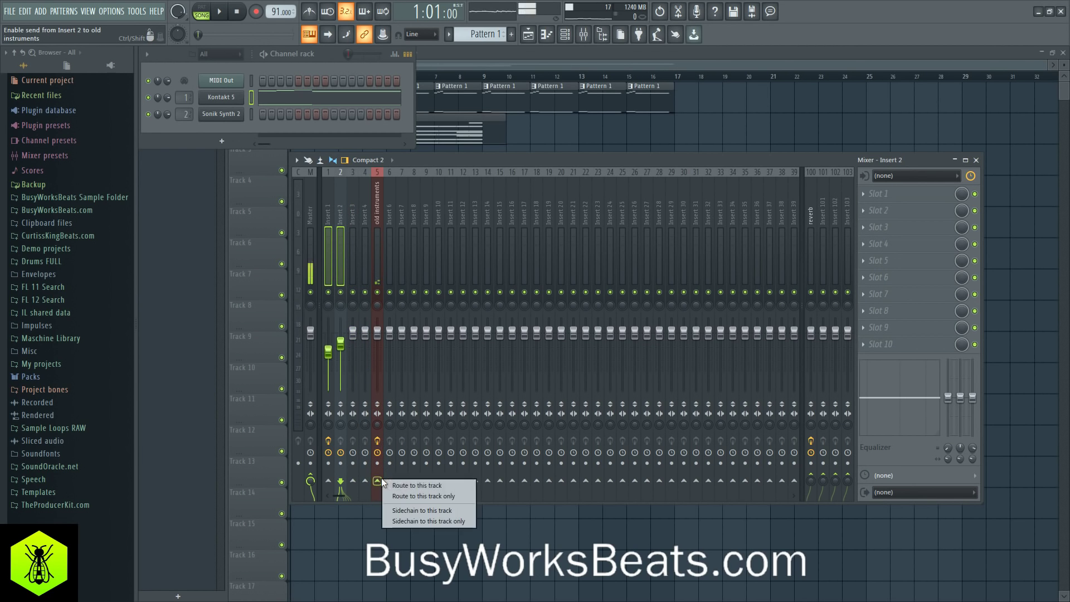
click(399, 495)
Step: Play the song and balance Insert 1 against Insert 2 with their volume faders, raising Insert 1 slightly
click(328, 234)
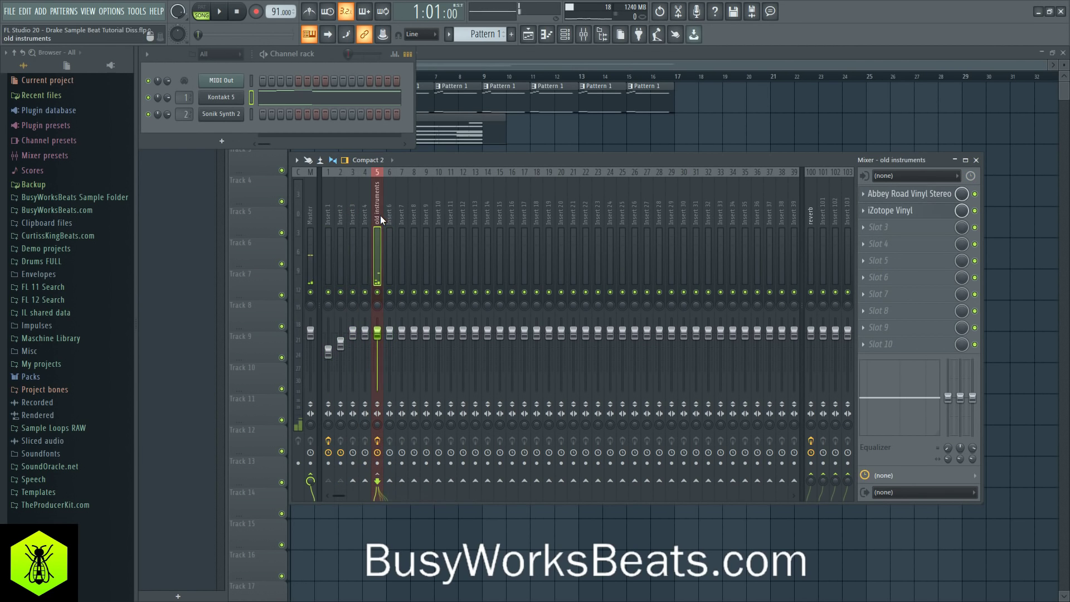
key(space)
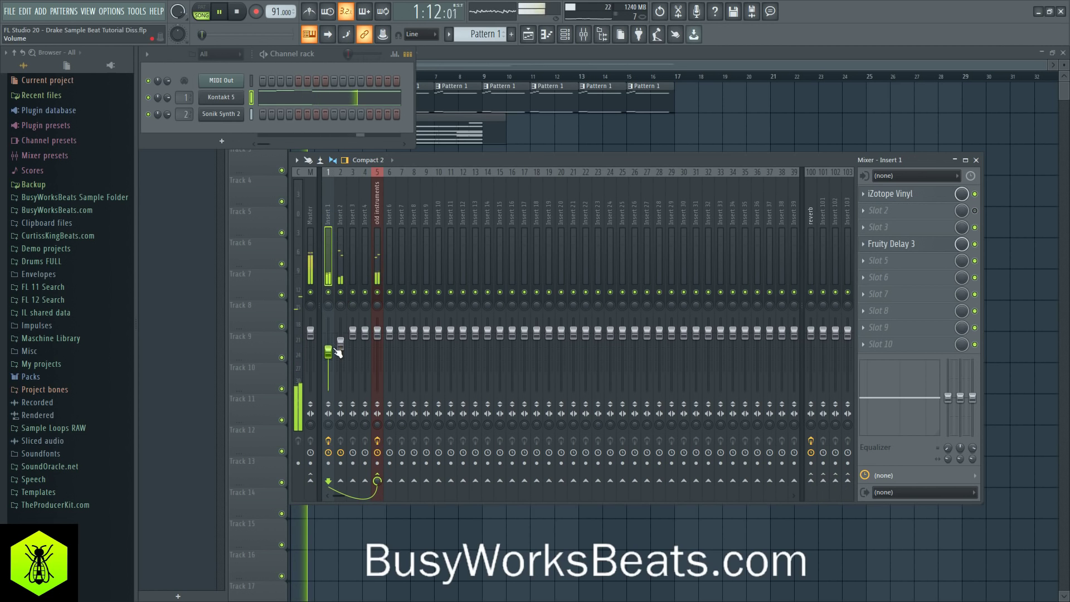
click(341, 347)
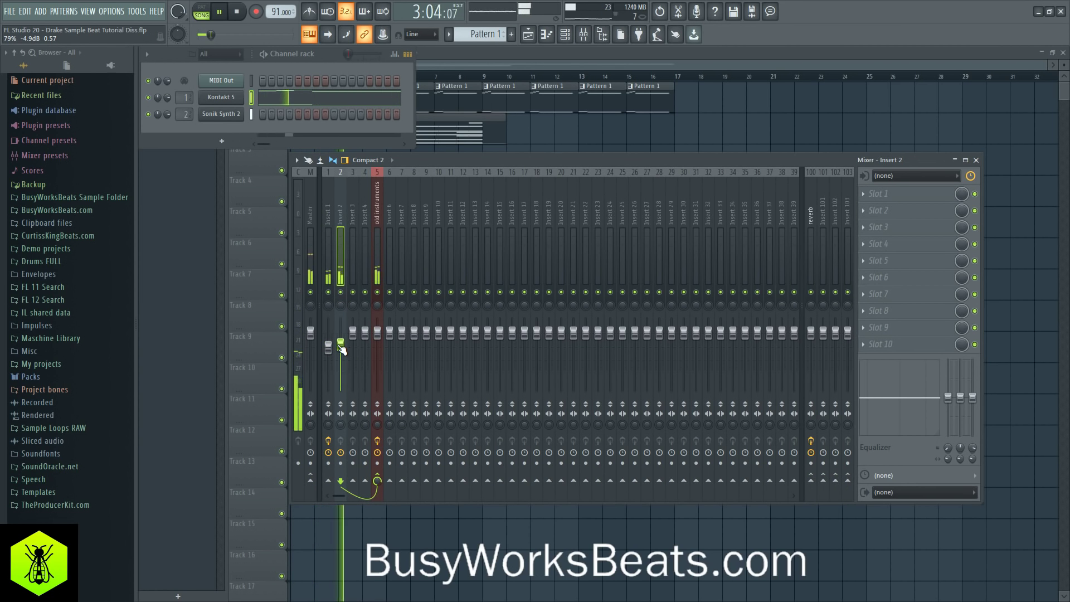
click(873, 193)
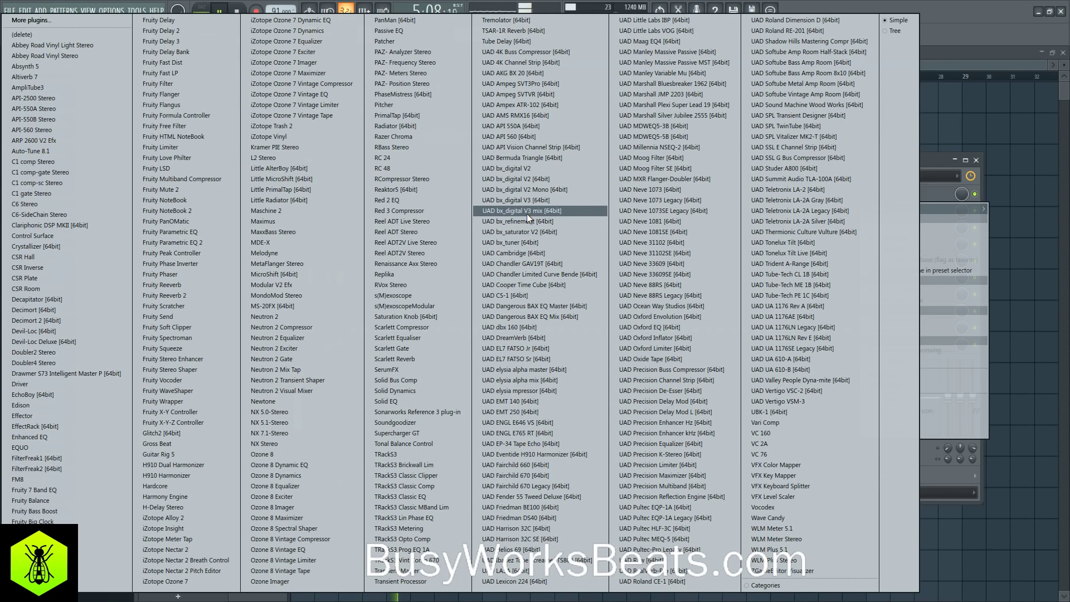
click(922, 159)
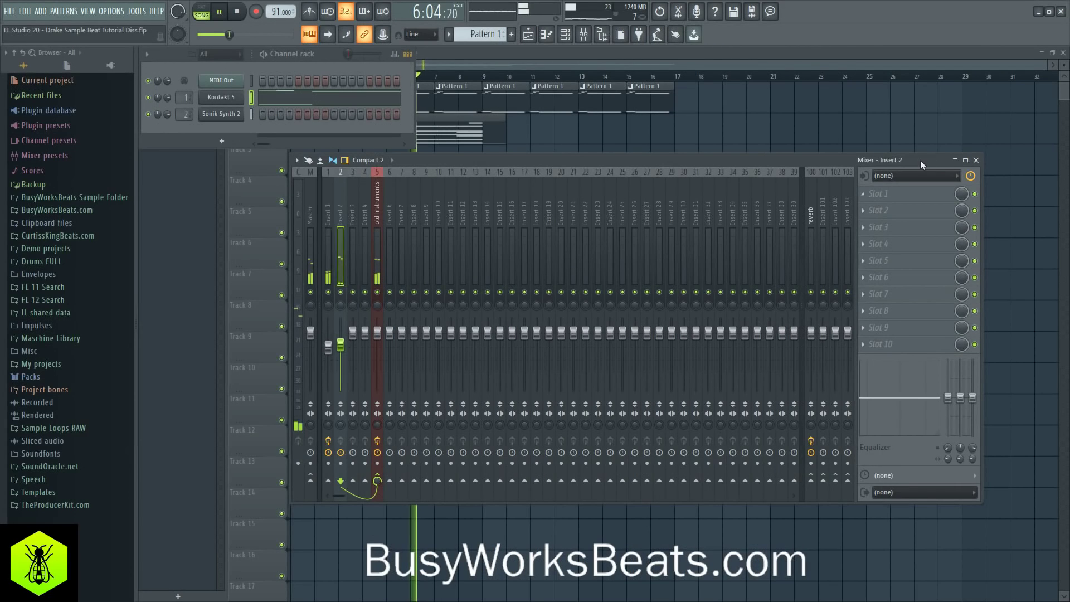
Step: Stop playback and duplicate the Pattern 2 clip on Track 2 of the playlist so the copy starts at bar 9
click(496, 137)
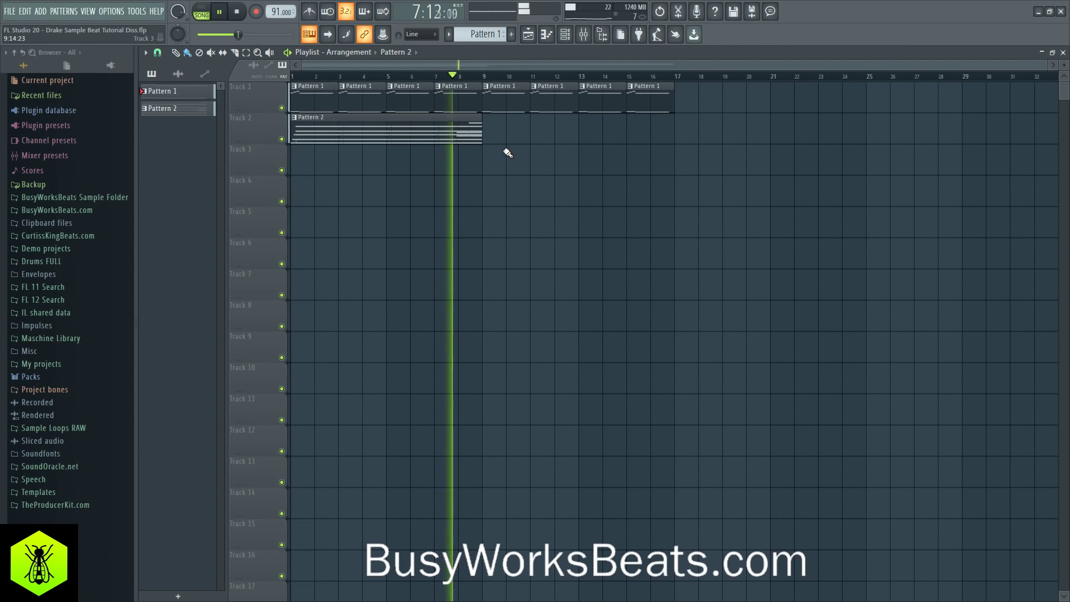
click(564, 34)
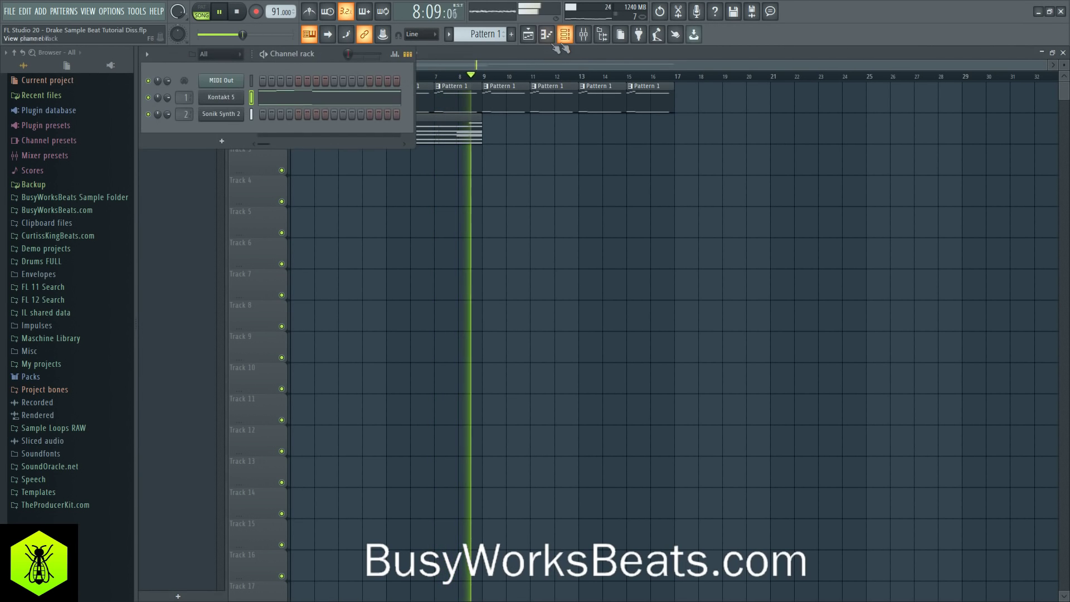
key(space)
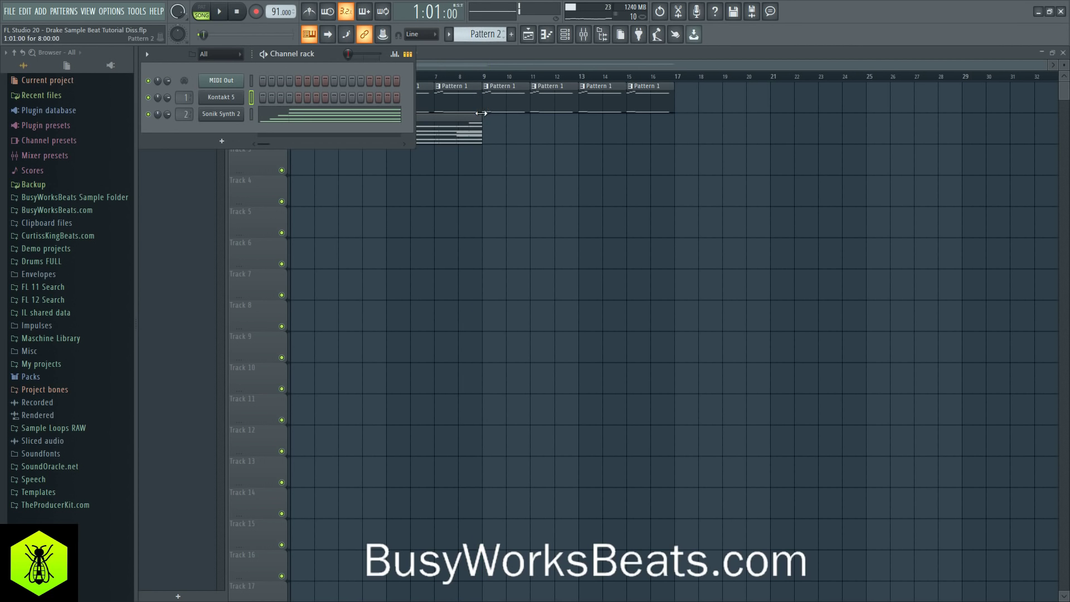
click(460, 133)
drag(461, 133, 645, 119)
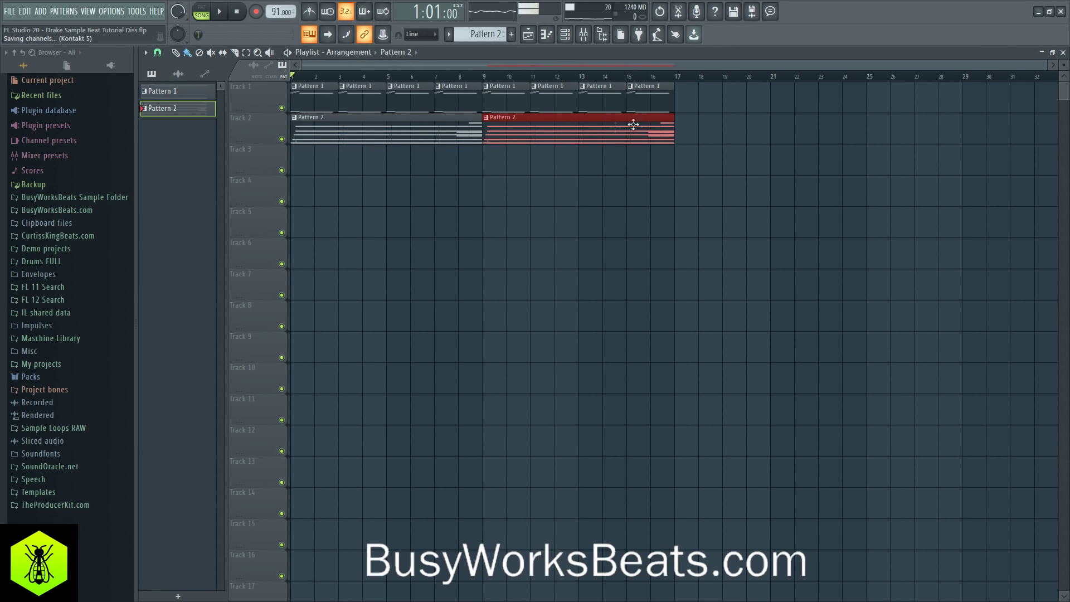
Step: Clone the Sonik Synth 2 channel in the channel rack and close the clone's plugin window
click(565, 34)
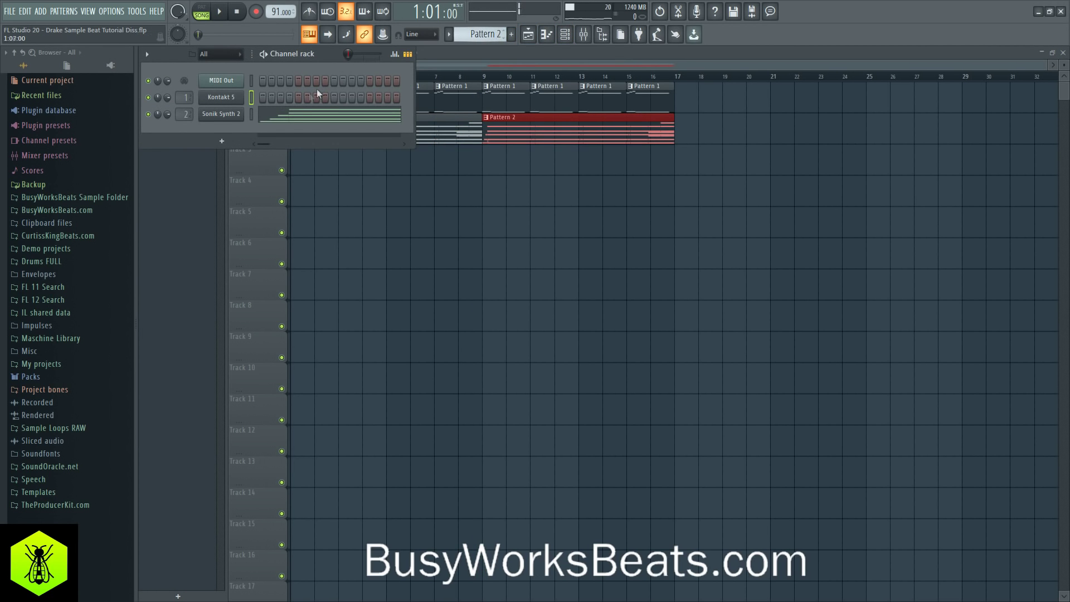
right_click(240, 116)
click(275, 207)
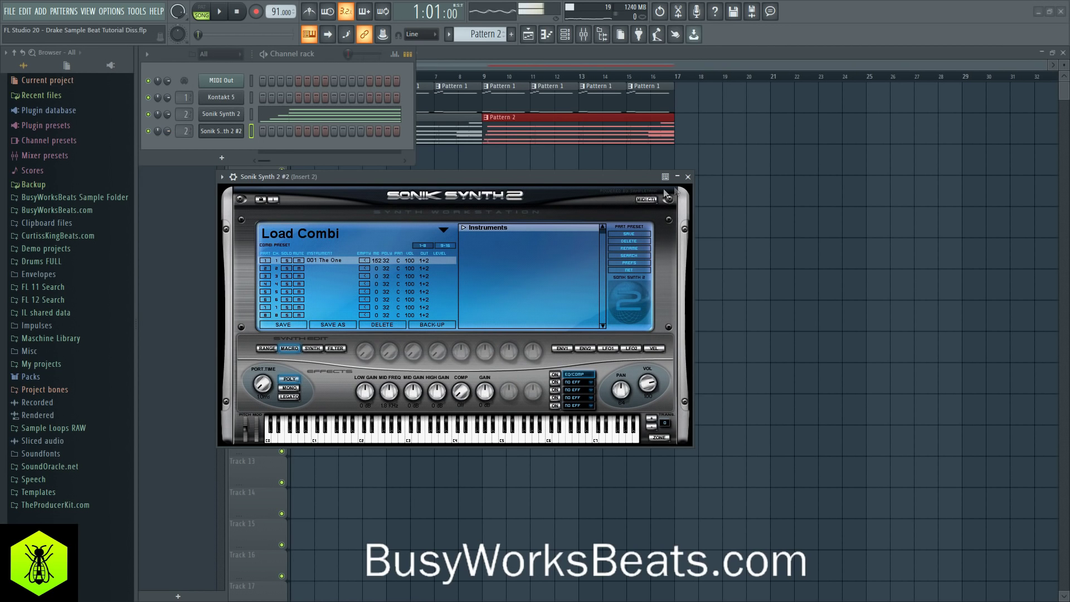
click(688, 176)
Step: Open the mixer and delete iZotope Vinyl from Insert 1, keeping only Fruity Delay 3 there
key(F9)
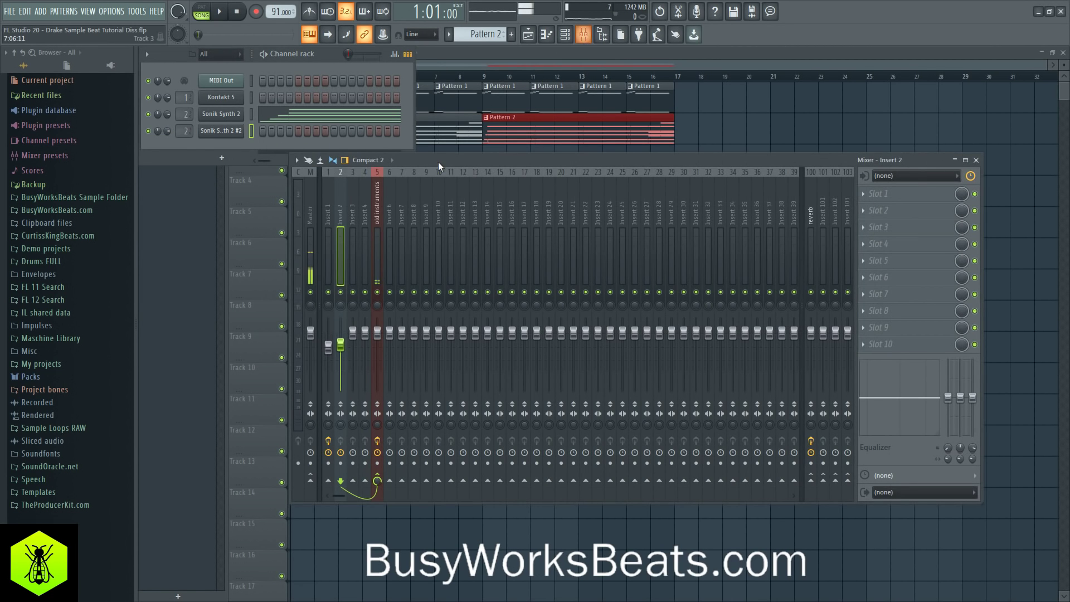
click(380, 220)
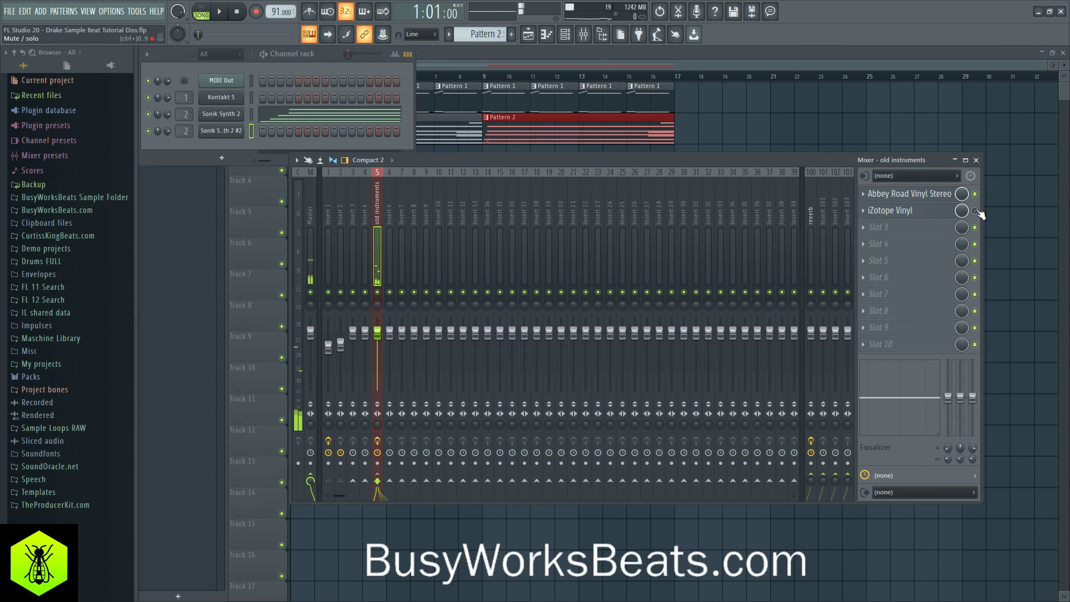
click(330, 216)
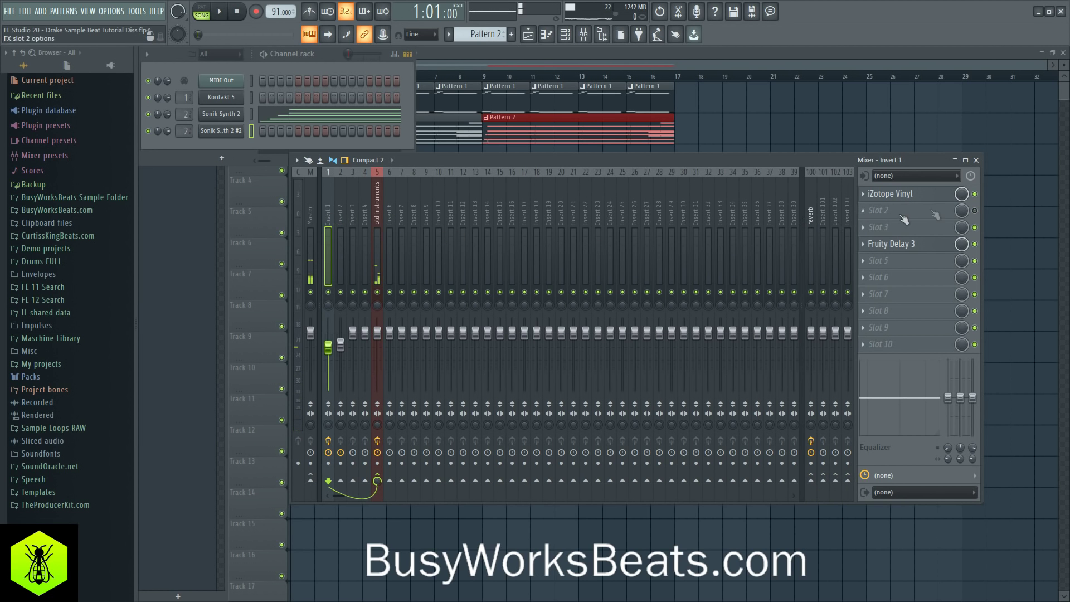
click(863, 194)
mouse_move(947, 209)
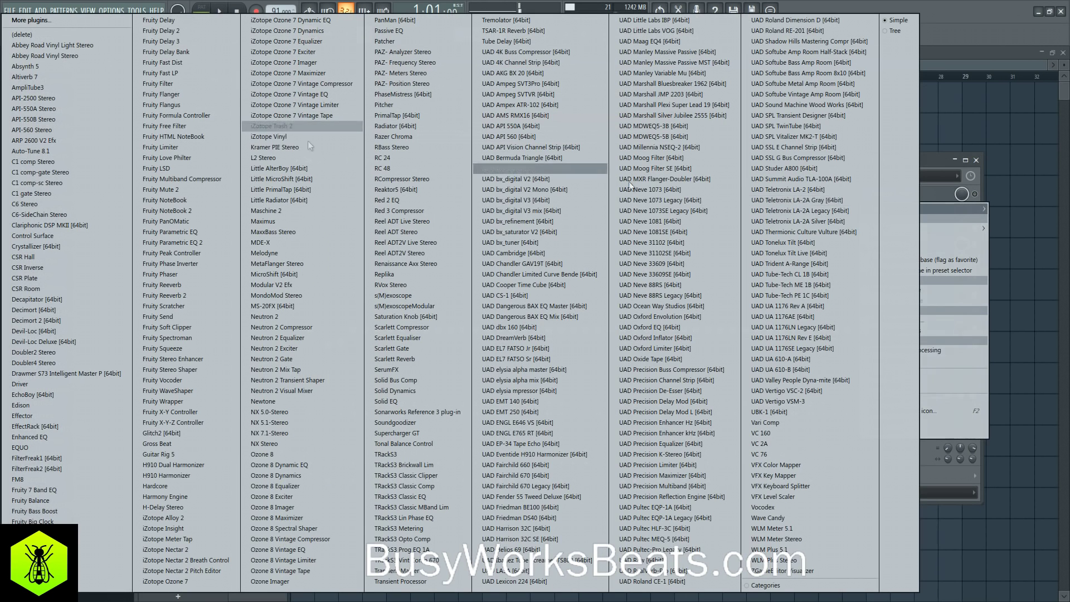
click(22, 35)
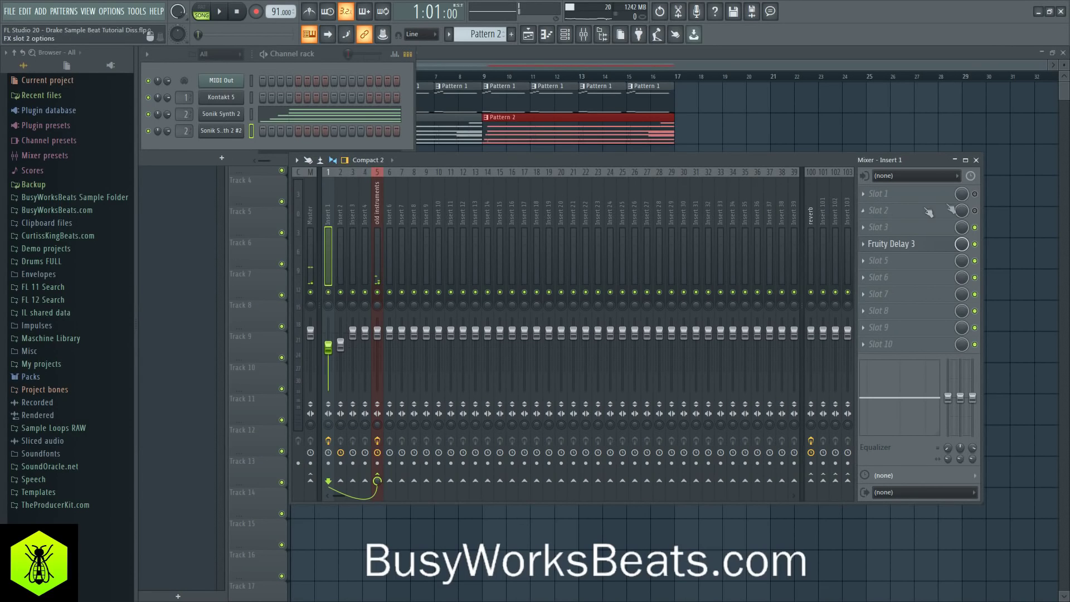
Step: Examine the Microphone, Guitar, Prophet 6 and Moog Sub 37 tracks further along the mixer
scroll(616, 199, right, 15)
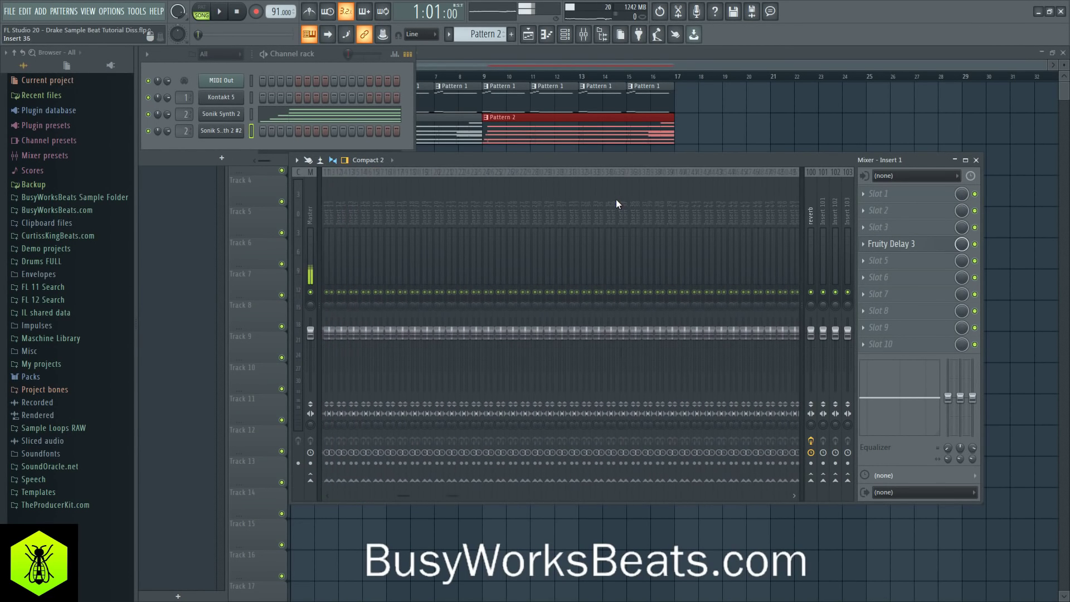
scroll(767, 201, right, 1)
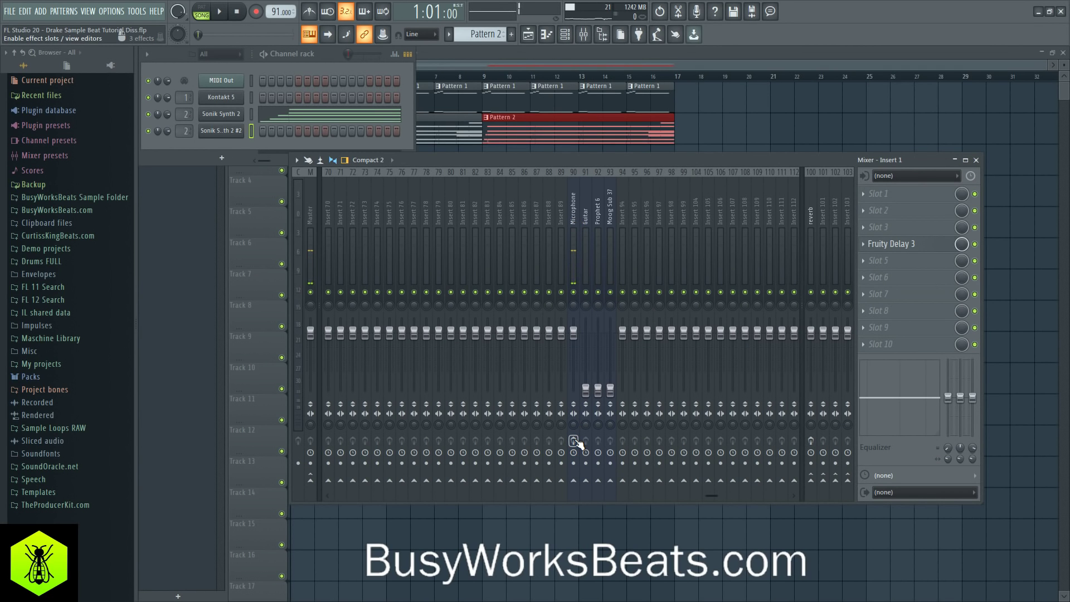
scroll(524, 219, left, 3)
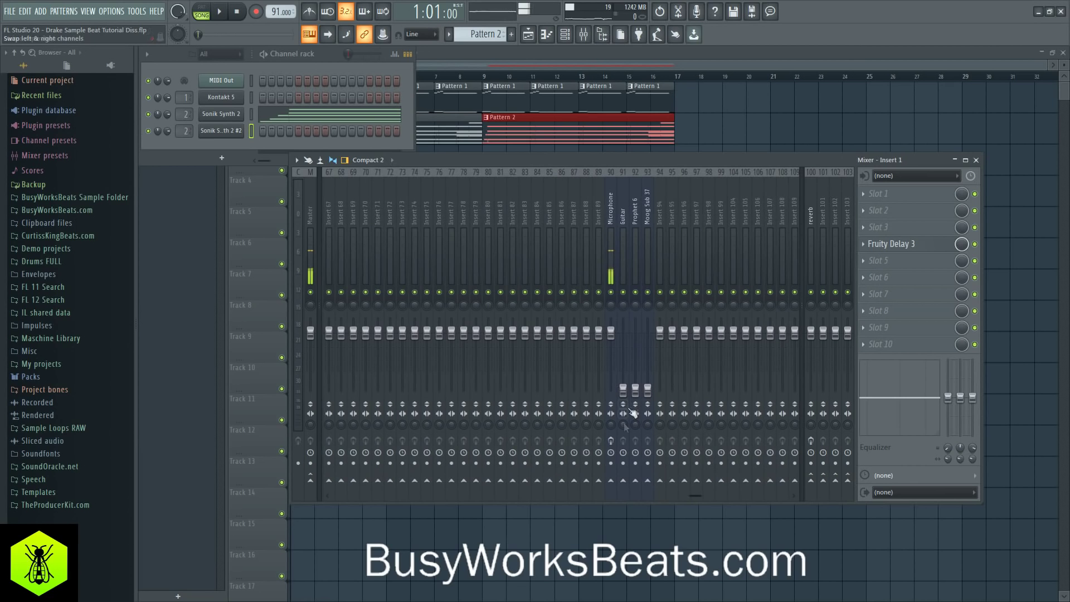
Step: Play the song and adjust the stereo separation of Insert 1 and Insert 2 in the mixer
scroll(566, 230, left, 20)
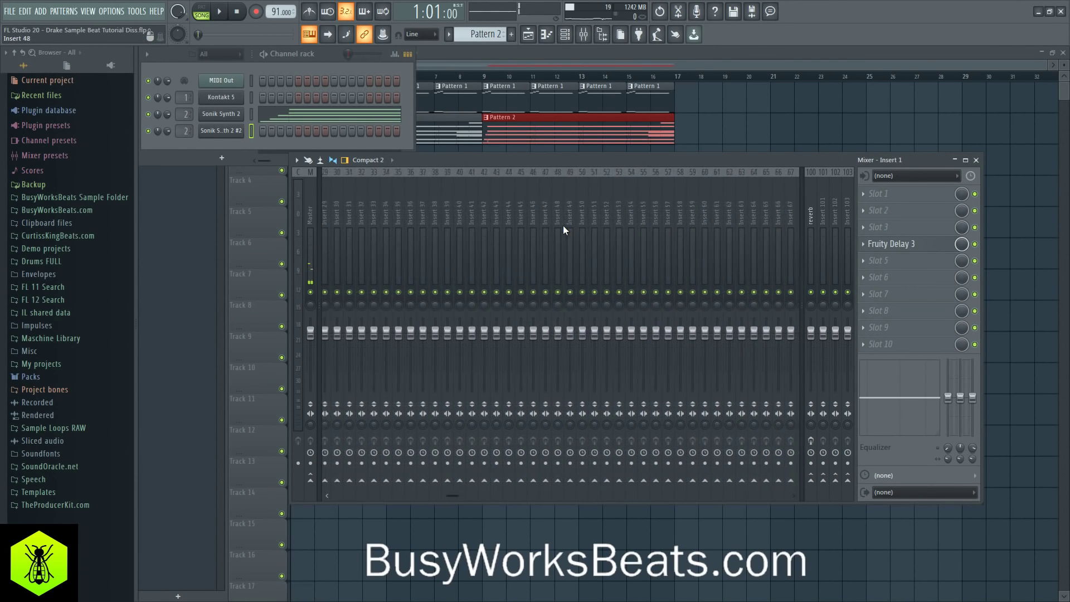
key(space)
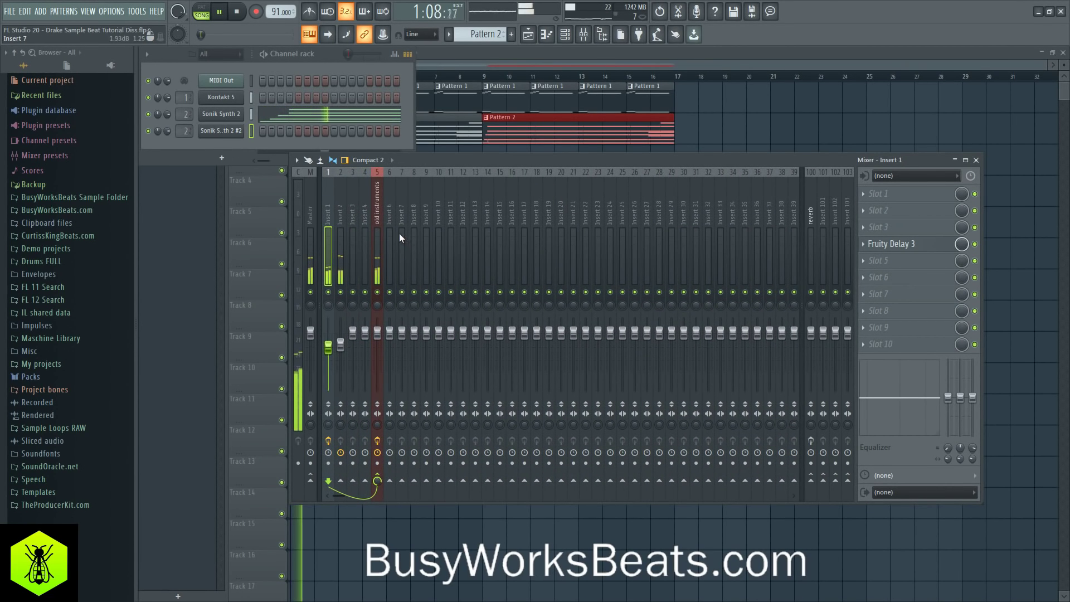
click(341, 240)
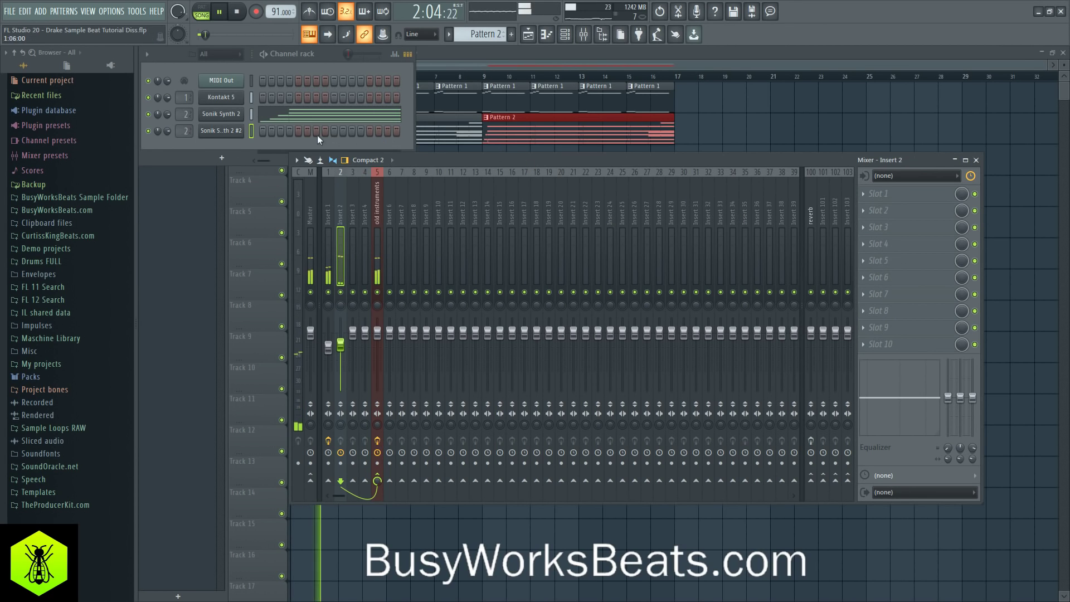
click(251, 131)
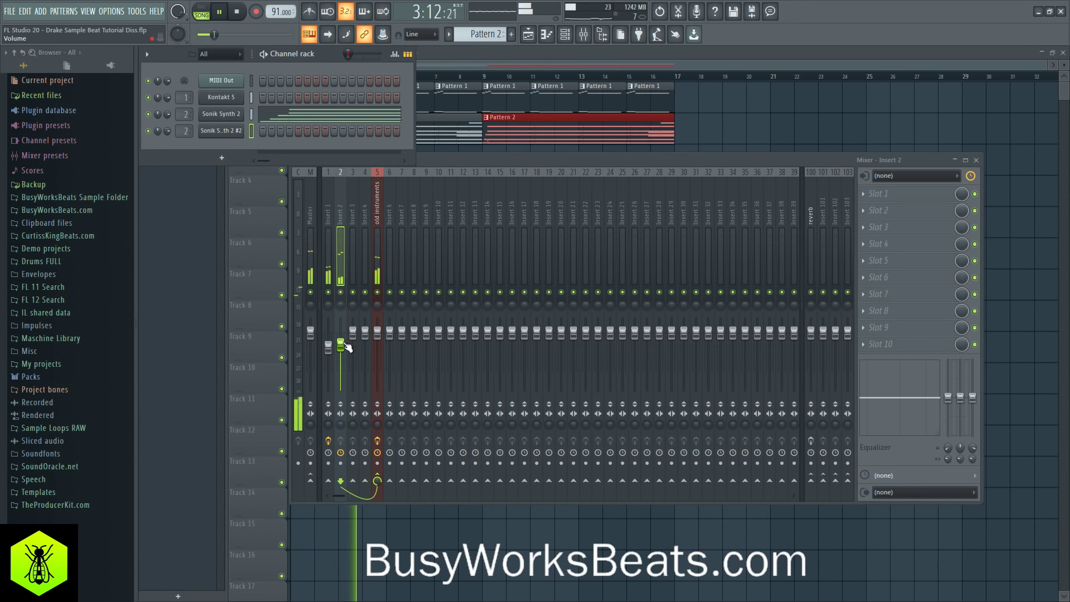
key(space)
drag(341, 427, 328, 379)
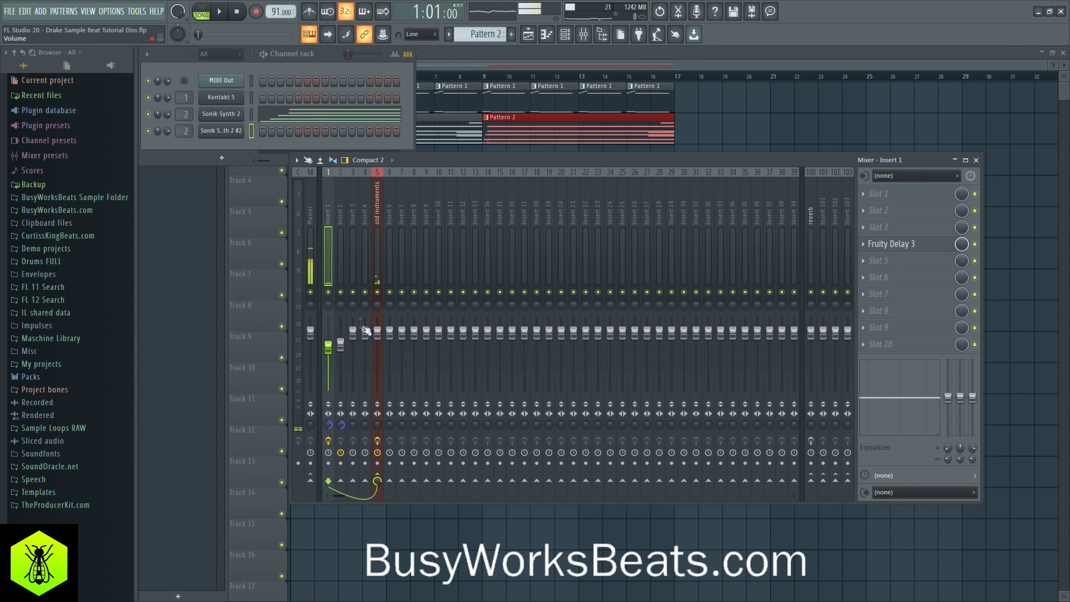
Step: Rebalance the mix during playback by lowering the volume of Insert 1 and raising the volume of Insert 2
key(space)
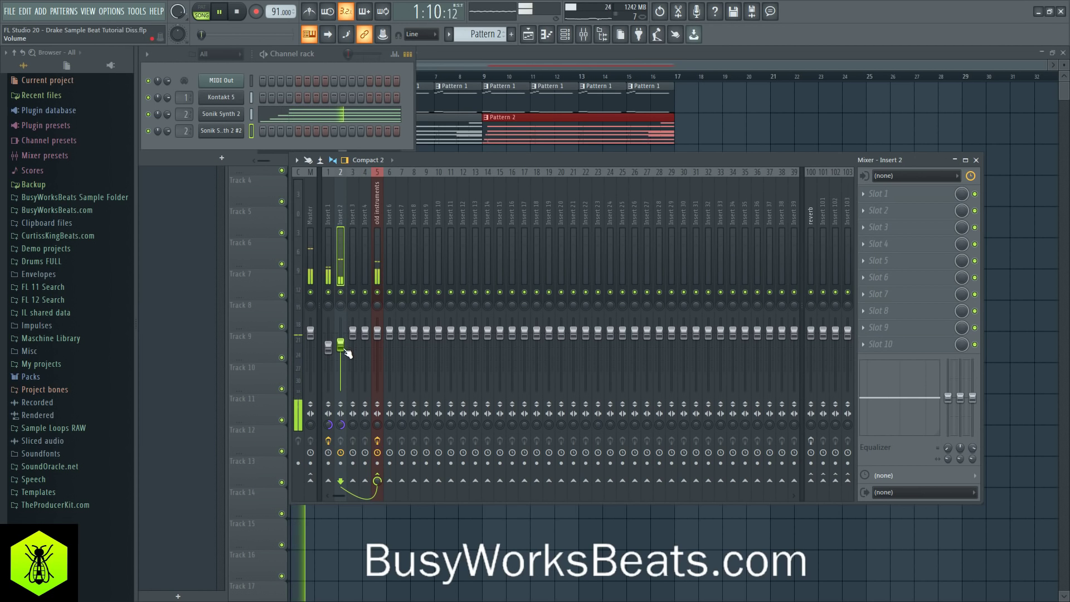
click(342, 346)
mouse_move(328, 348)
mouse_down()
mouse_move(328, 362)
mouse_move(341, 337)
mouse_up()
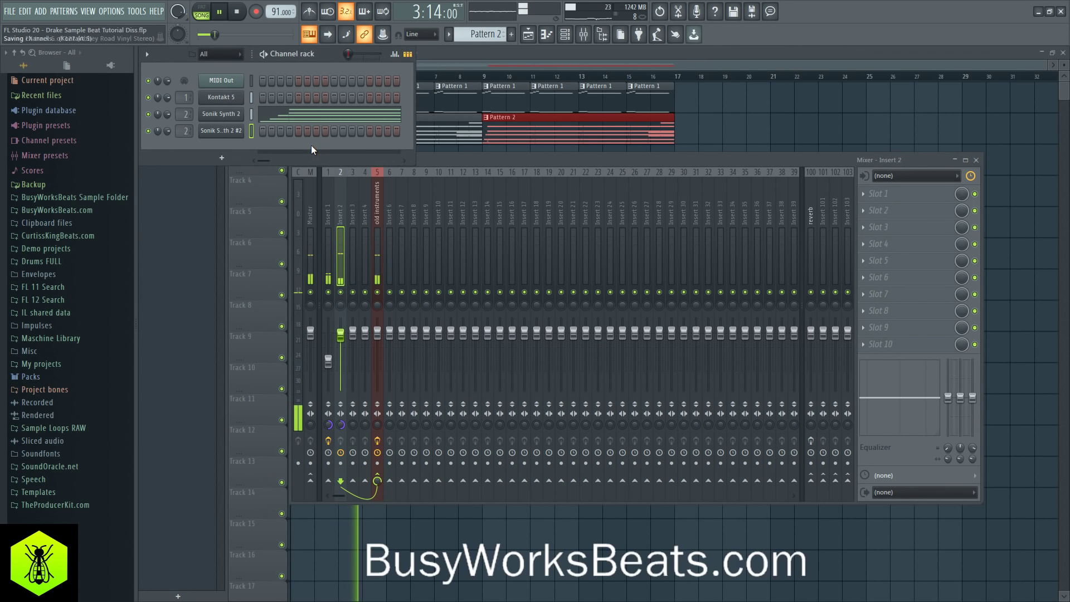
click(370, 225)
click(328, 221)
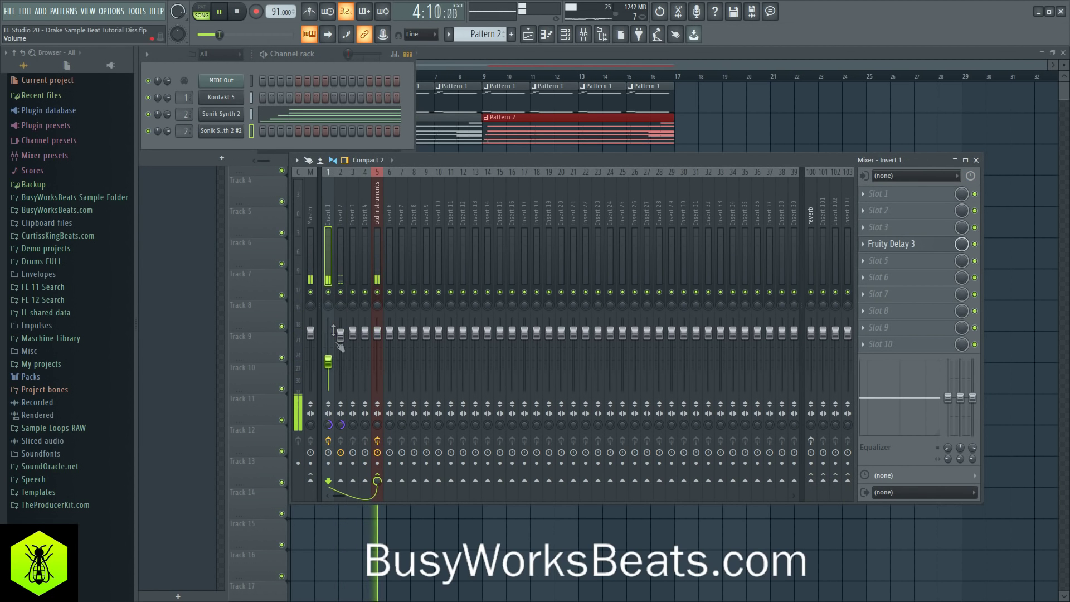
drag(331, 363, 330, 371)
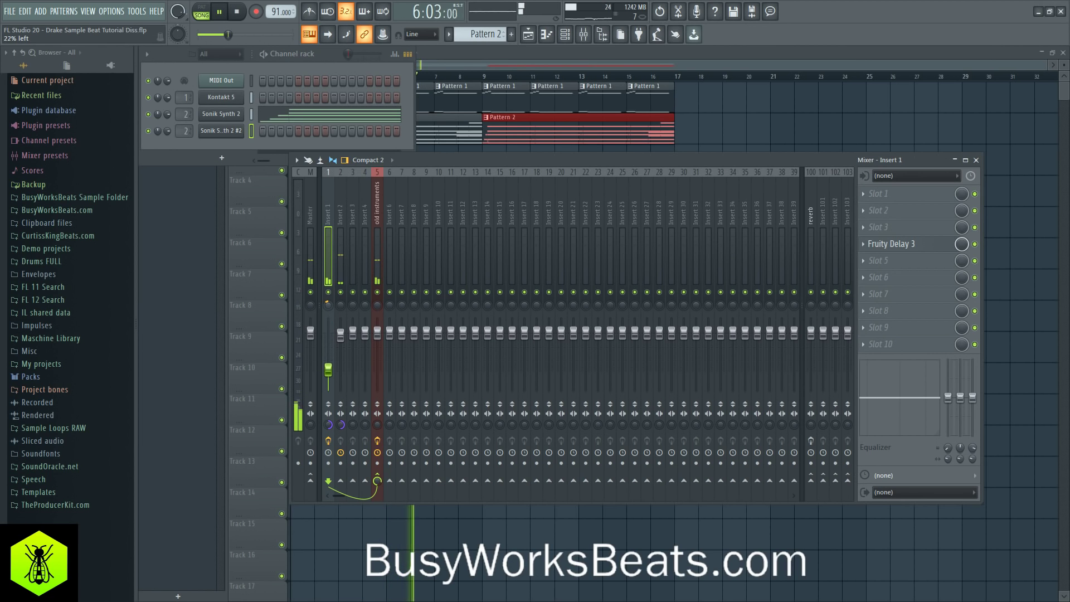
Step: Reset the panning of Insert 1 and audition the cloned Sonik Synth 2 channel over the playing song
right_click(326, 315)
right_click(328, 306)
click(333, 312)
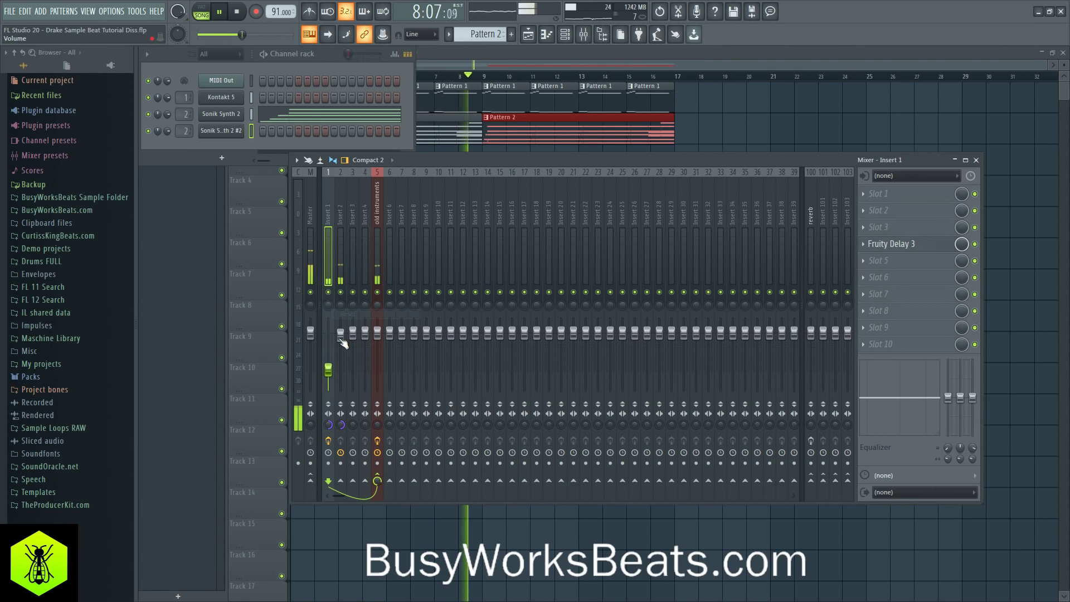
click(249, 132)
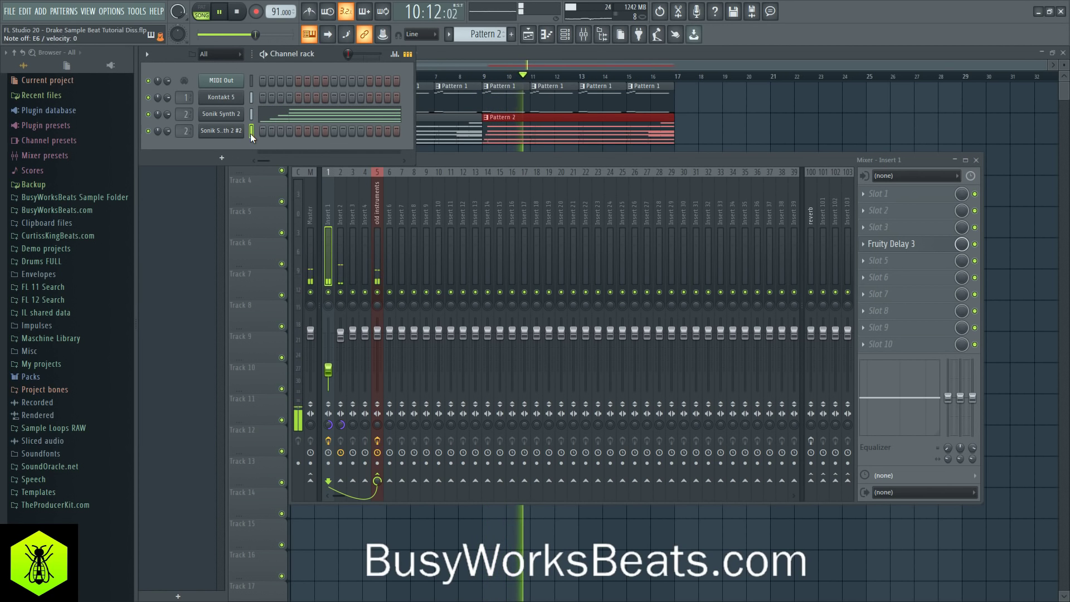
key(space)
Step: Open the Kontakt 5 piano roll of Pattern 1, try a long G6 note at its start and delete it
key(F4)
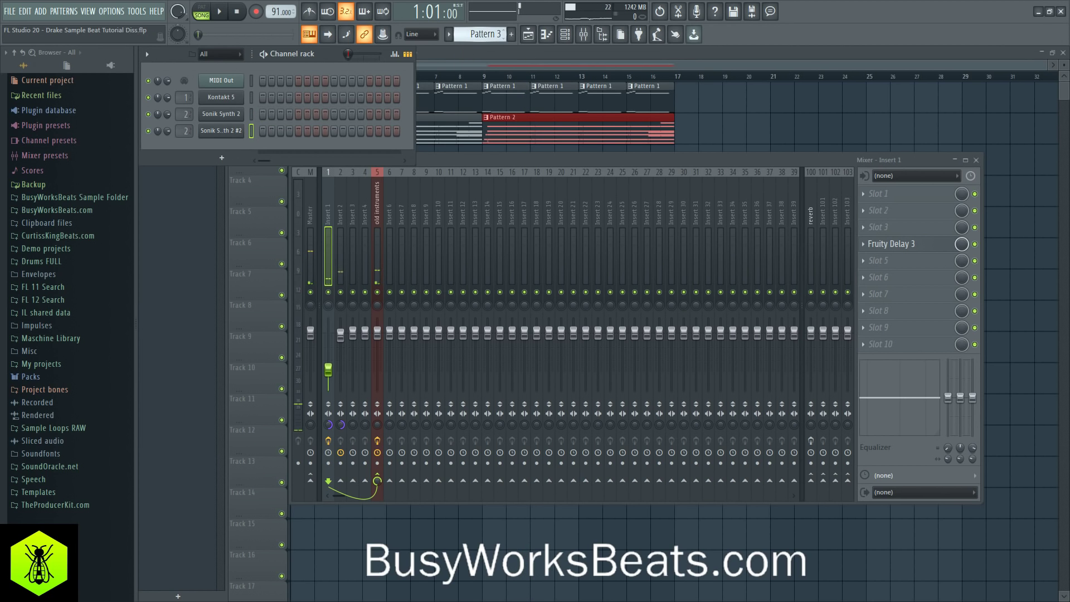
scroll(482, 36, up, 2)
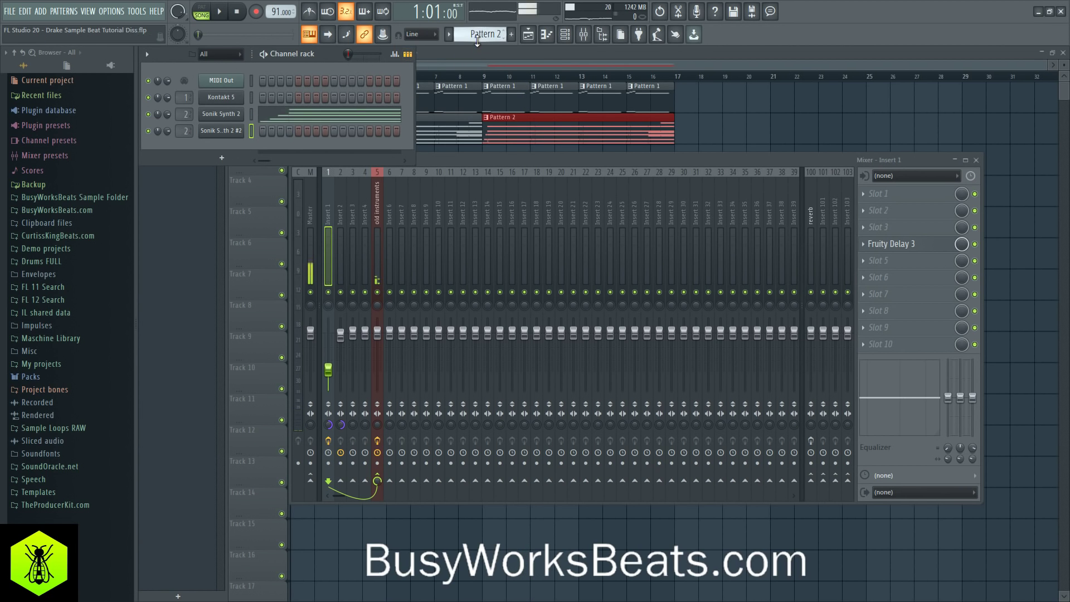
click(320, 98)
scroll(229, 162, up, 4)
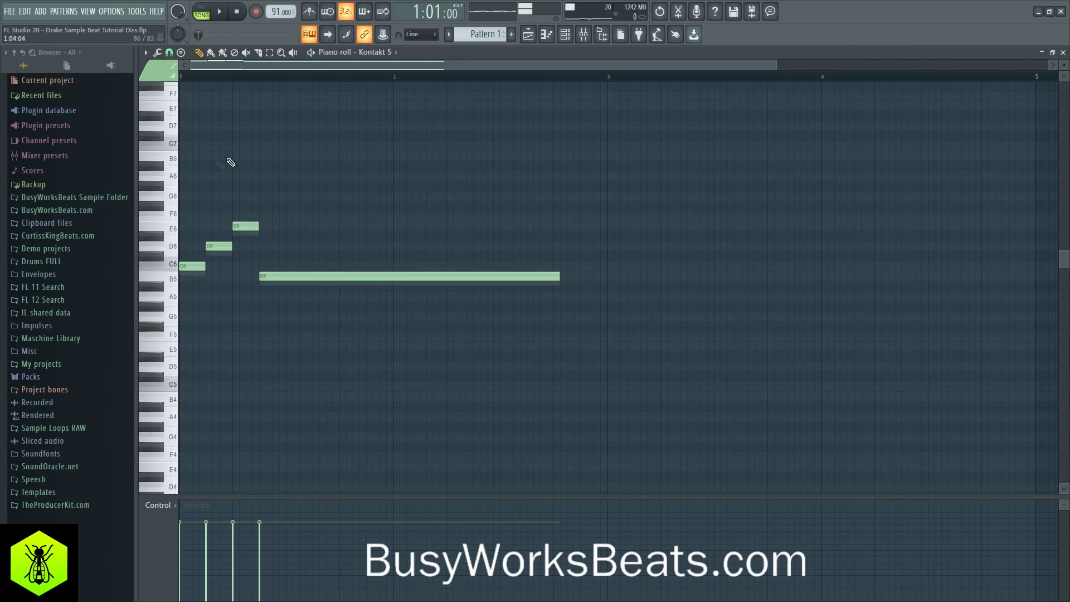
click(184, 197)
drag(182, 196, 176, 207)
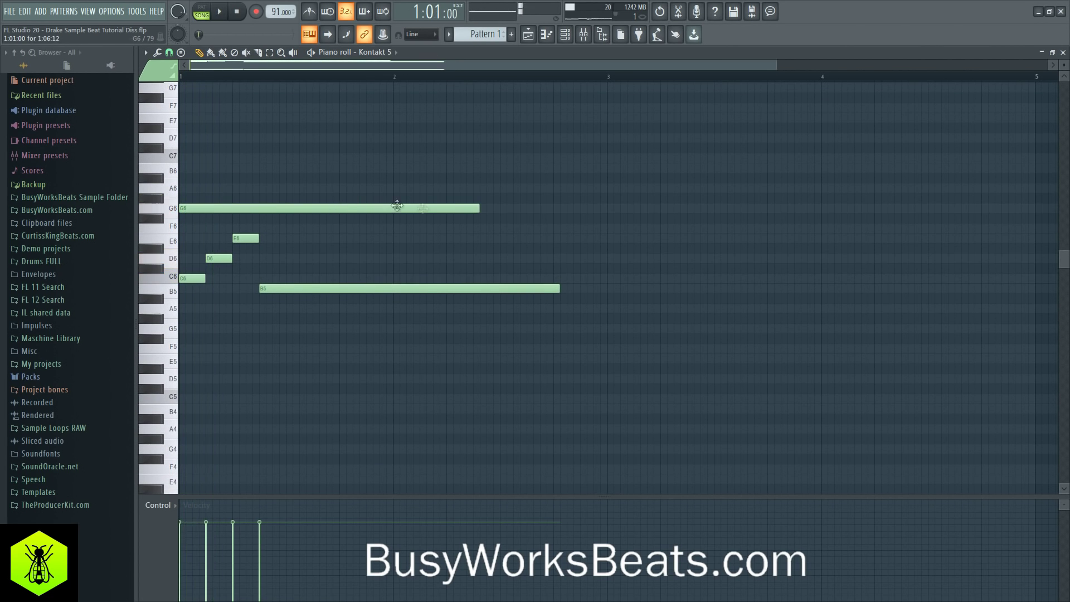
right_click(475, 210)
Step: Listen to the Kontakt 5 melody and try it transposed up four semitones so it starts on E6
key(space)
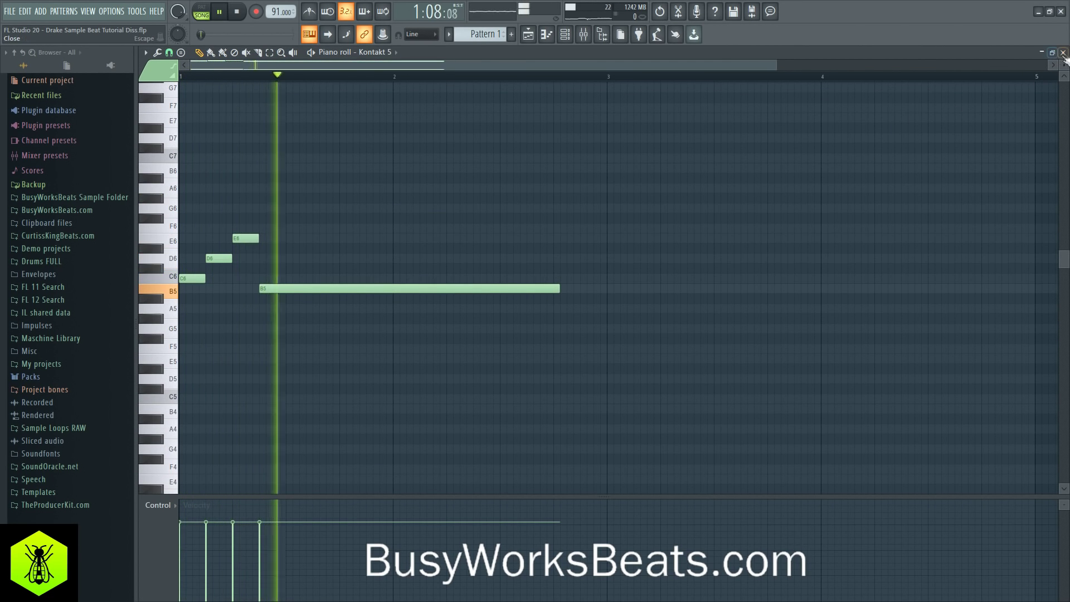
key(space)
key(space)
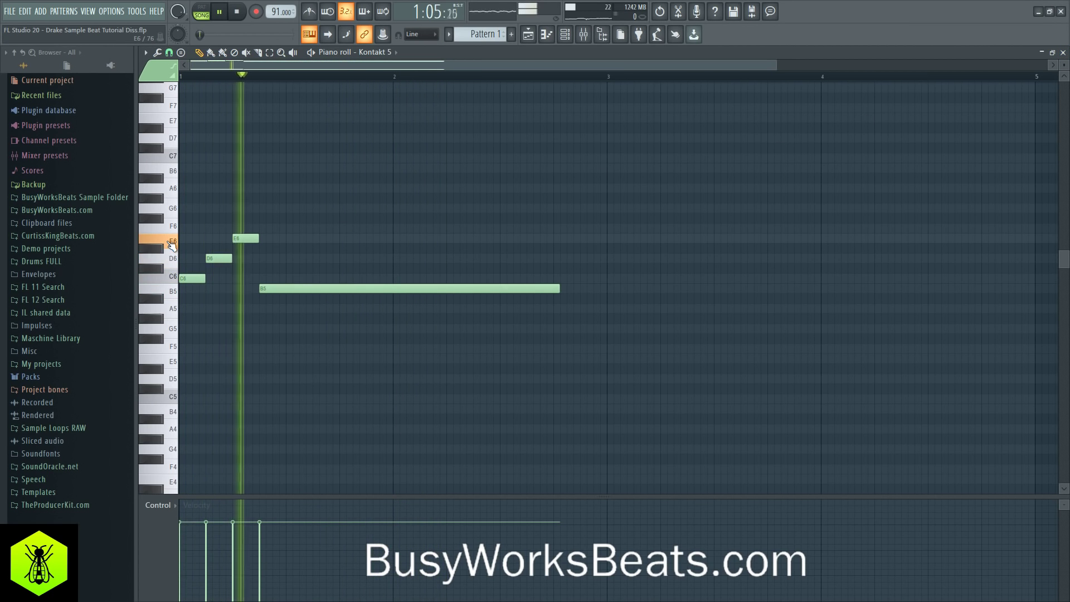
key(Up)
key(Up)
key(Up)
key(Up)
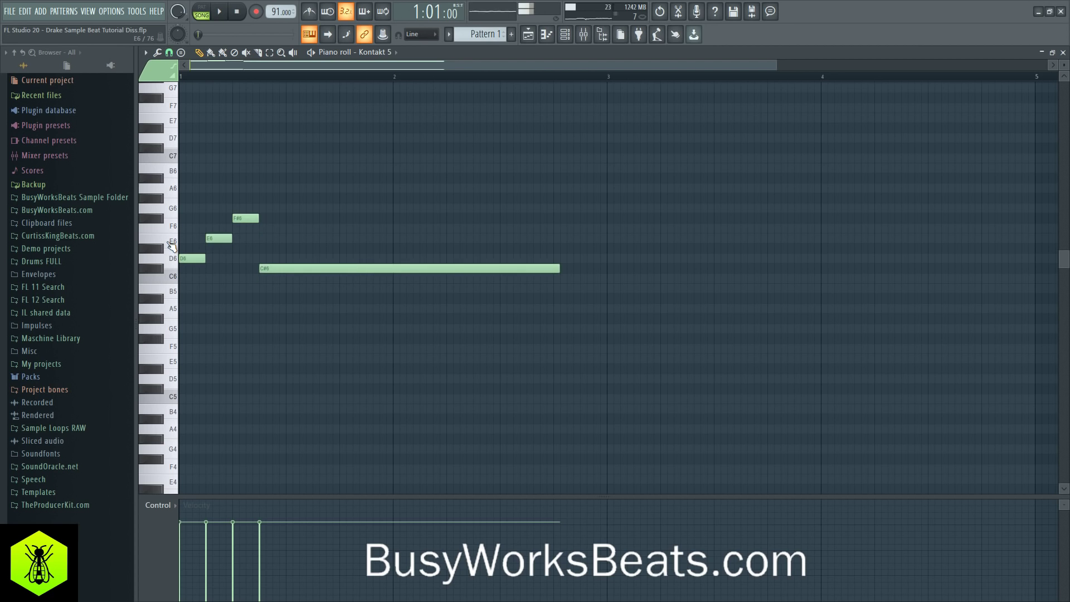
key(space)
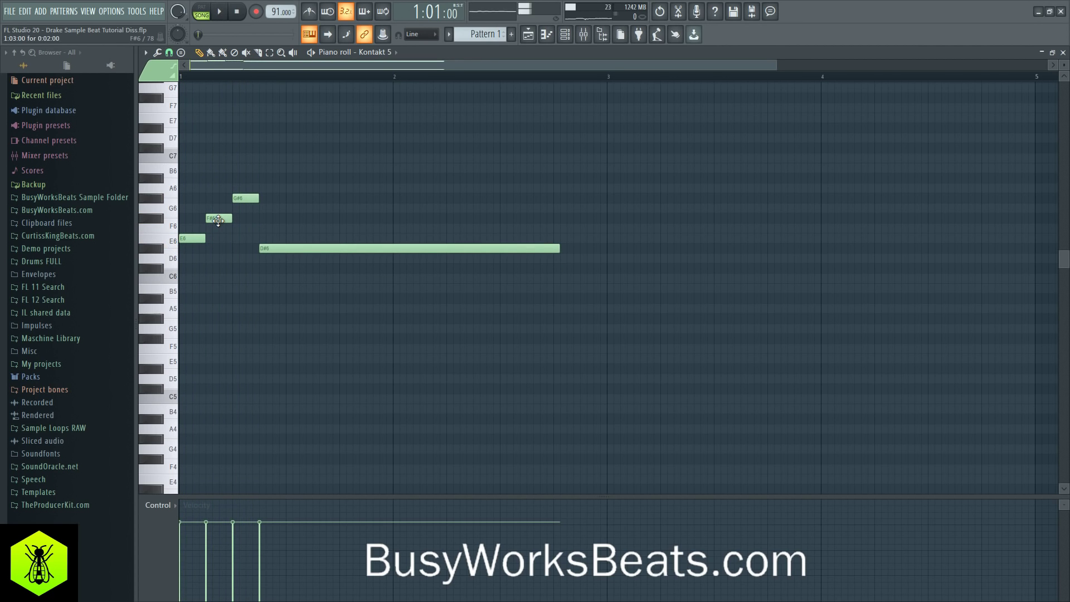
Step: Try raising the second and third notes to G6 and A6 and the long last note to E6
drag(217, 220, 262, 201)
key(Up)
key(space)
key(space)
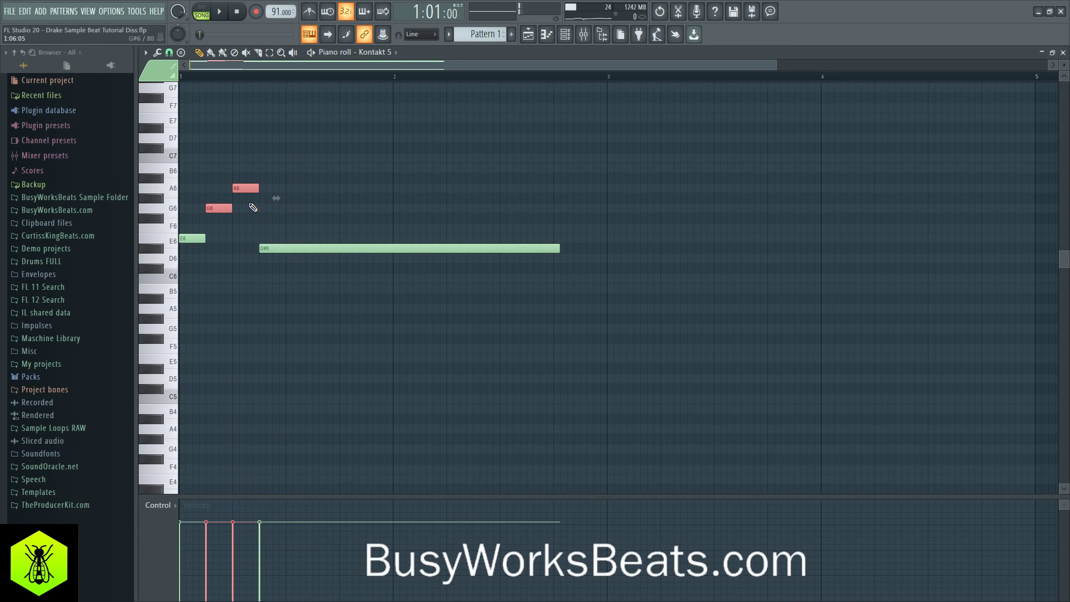
drag(270, 215, 280, 247)
key(Up)
key(space)
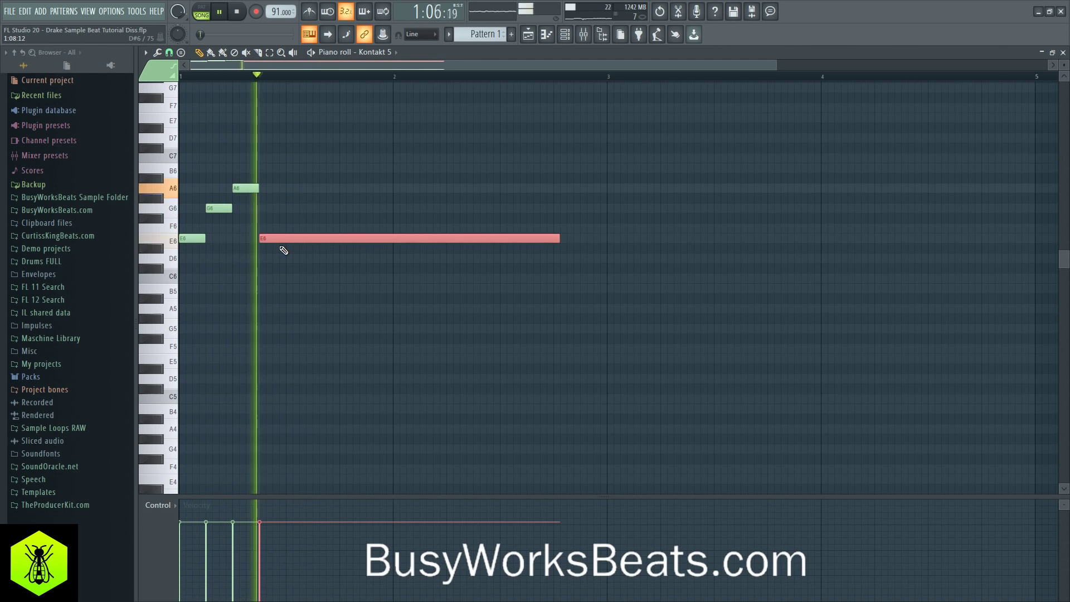
Step: Select all four melody notes and try them one octave lower against the chords
click(288, 263)
drag(360, 305, 190, 175)
key(space)
key(ctrl+Down)
key(space)
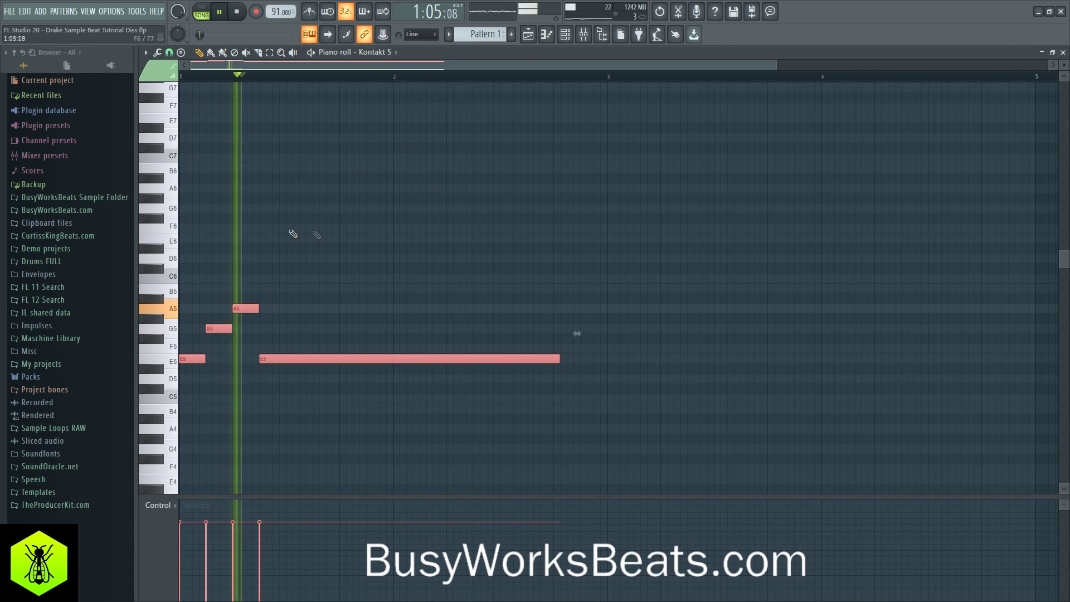
click(324, 220)
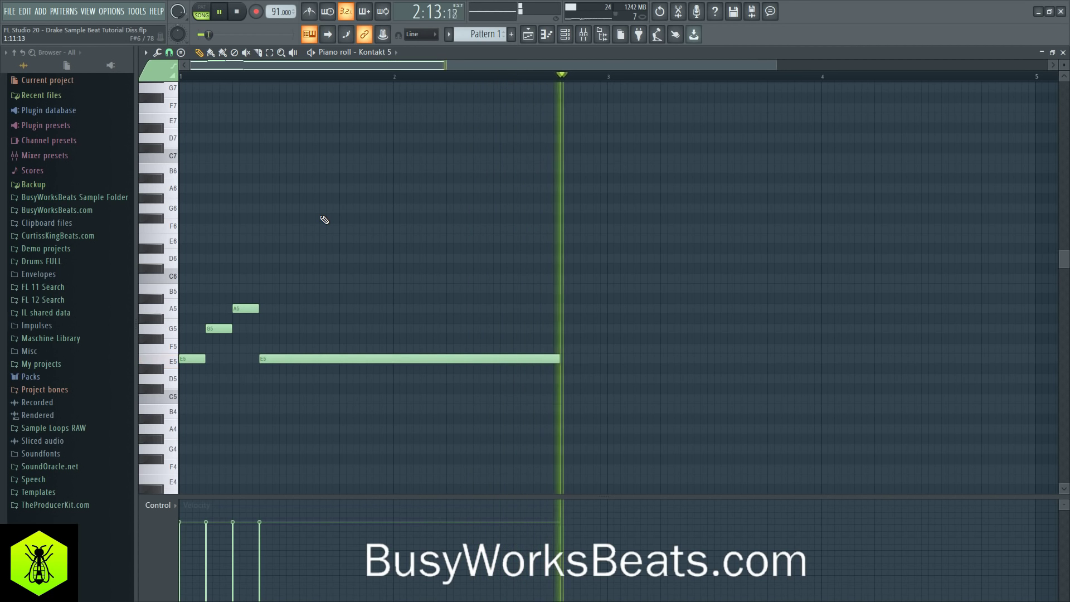
Step: Undo the transpositions of the Kontakt 5 melody until its first note is back on C6
key(ctrl+z)
key(ctrl+z)
key(ctrl+z)
key(ctrl+z)
key(ctrl+z)
key(ctrl+z)
key(ctrl+z)
key(ctrl+z)
key(ctrl+z)
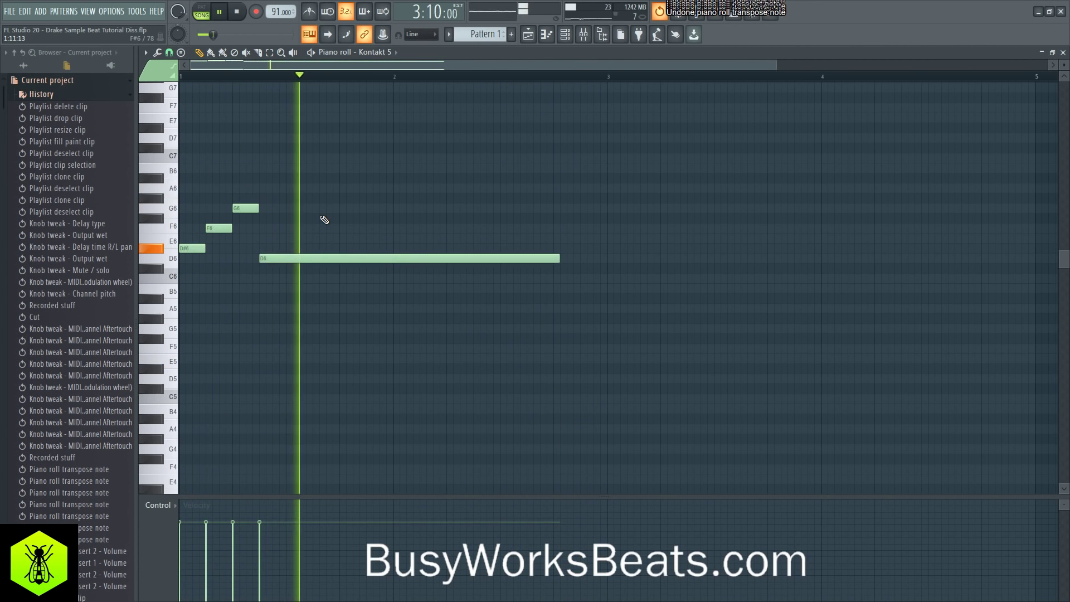
key(ctrl+z)
key(ctrl+z)
key(ctrl+z)
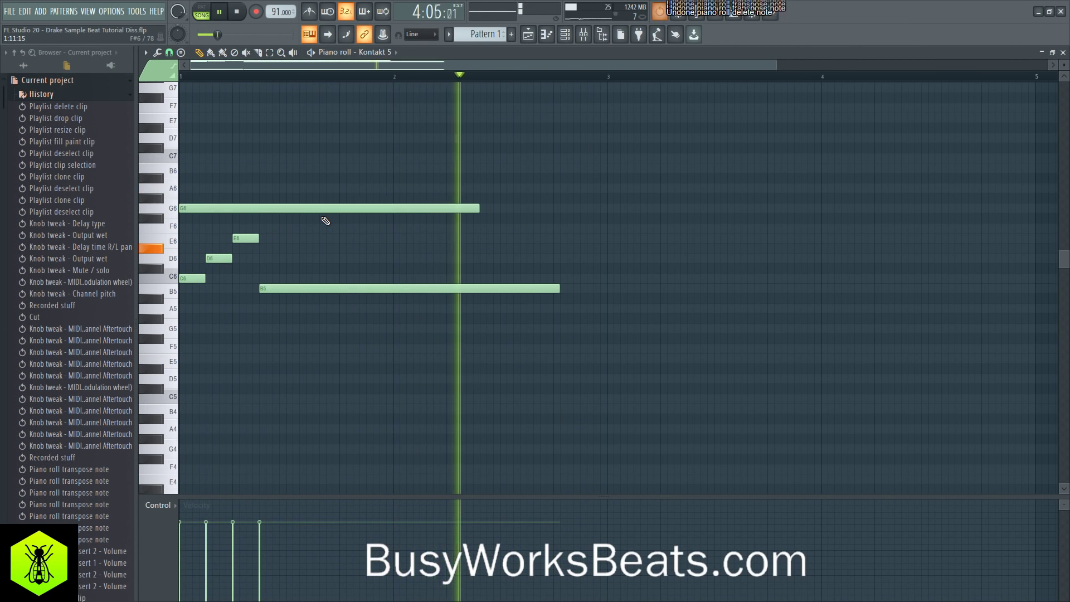
Step: Close the piano roll, collapse the project history, and rehearse a part on the cloned Sonik Synth 2 over the song
click(1063, 52)
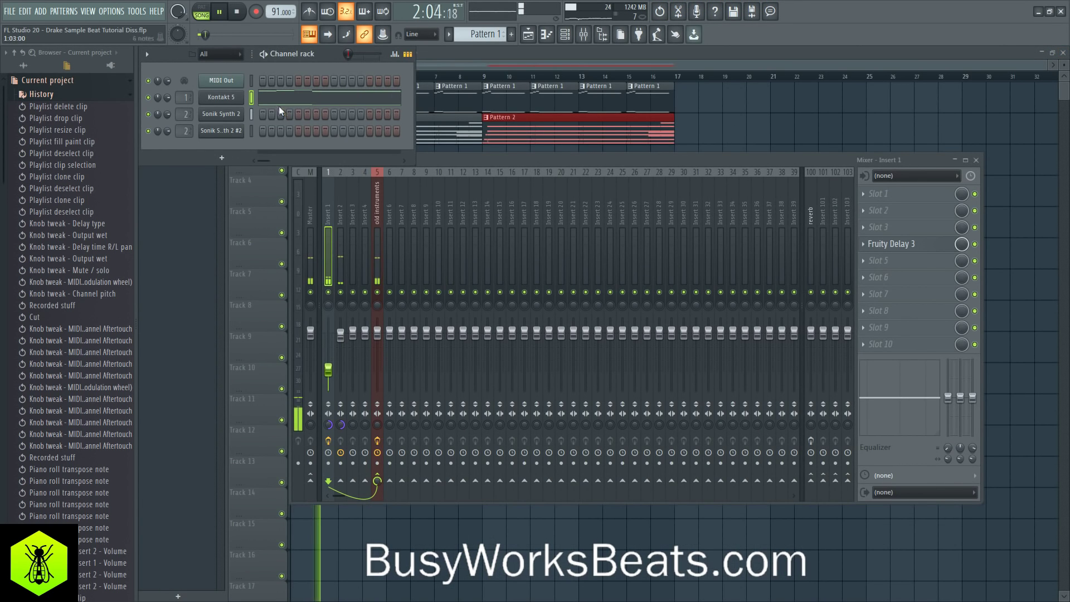
click(28, 65)
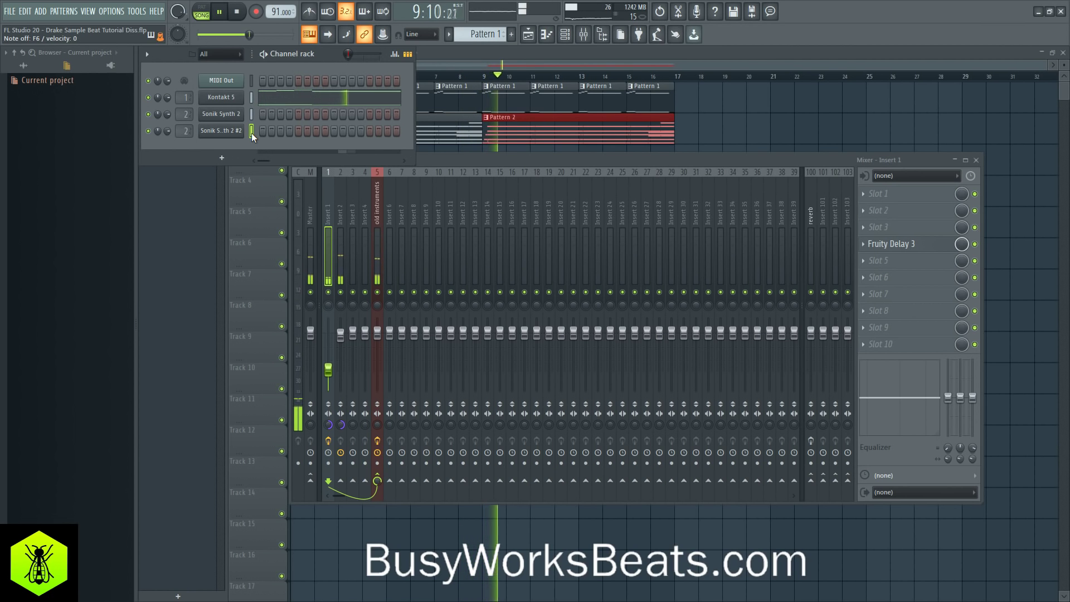
key(space)
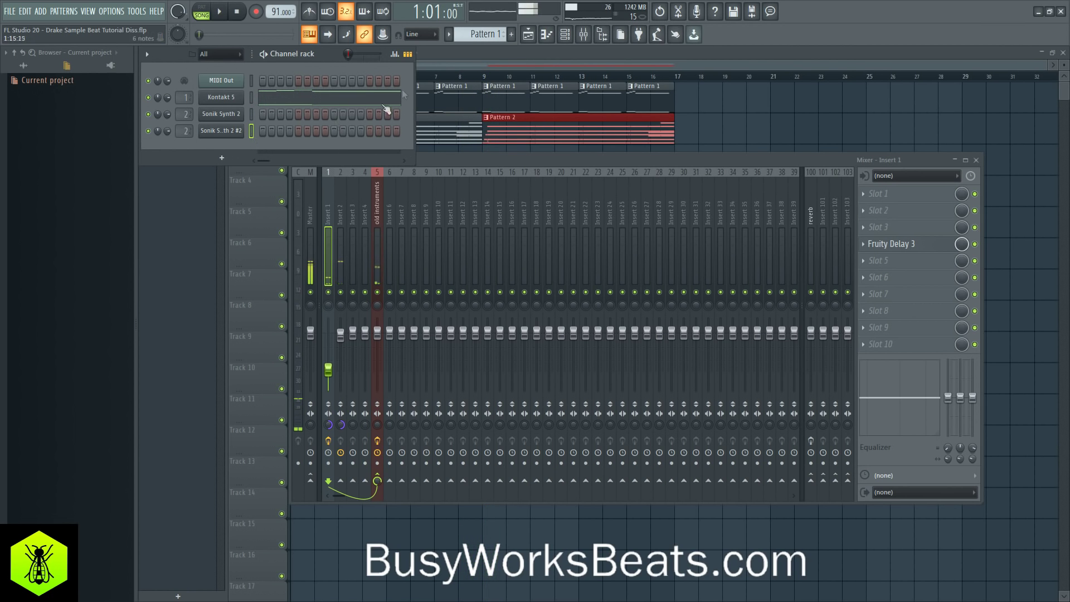
Step: Record notes and automation from the cloned Sonik Synth 2 into the new Pattern 3 with the metronome on
key(F4)
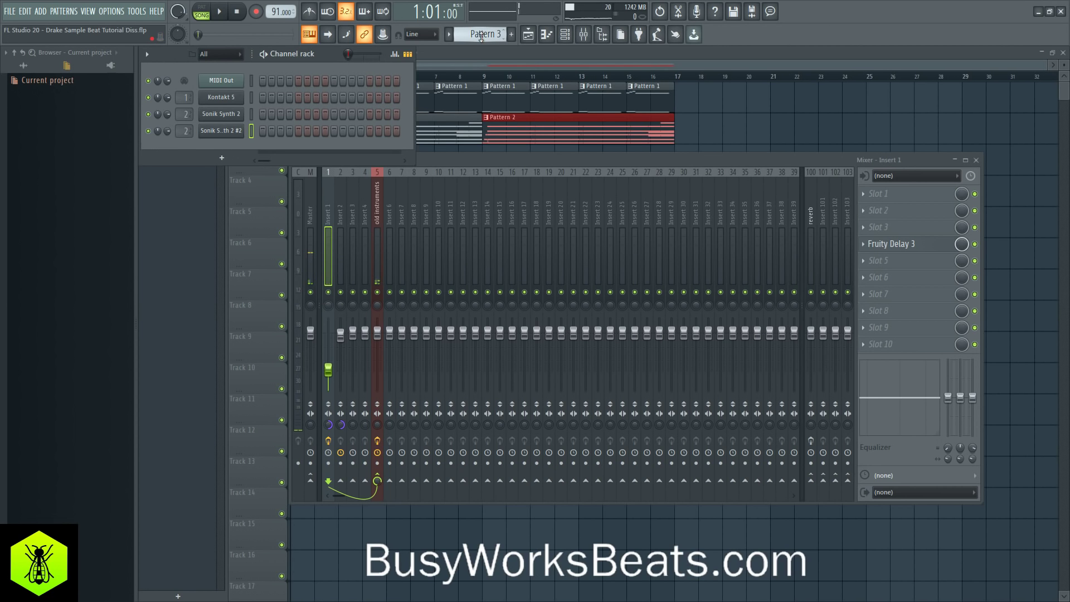
click(309, 11)
key(r)
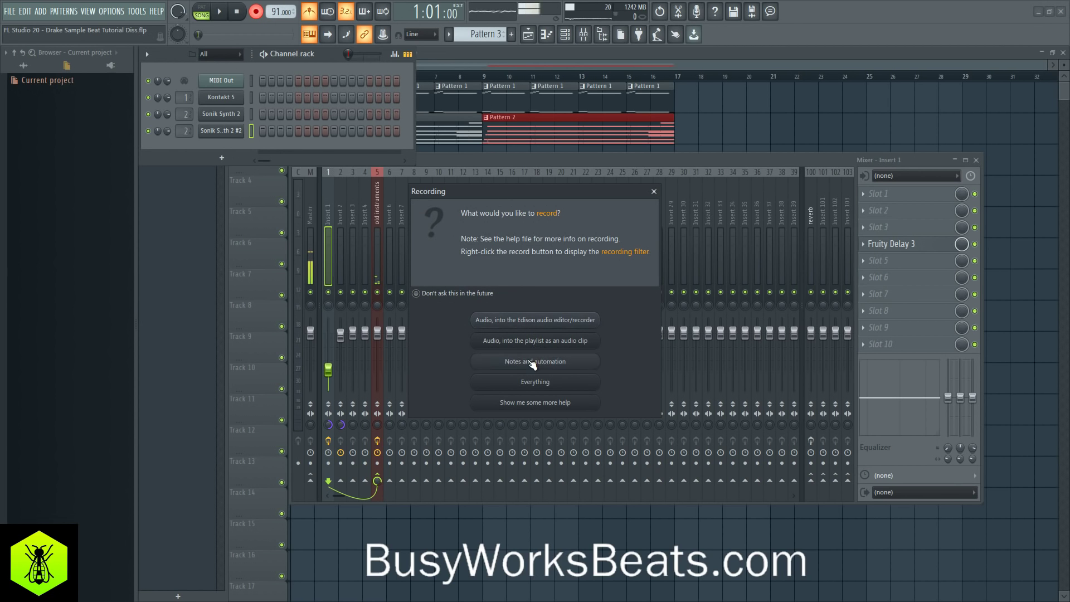
click(531, 359)
key(space)
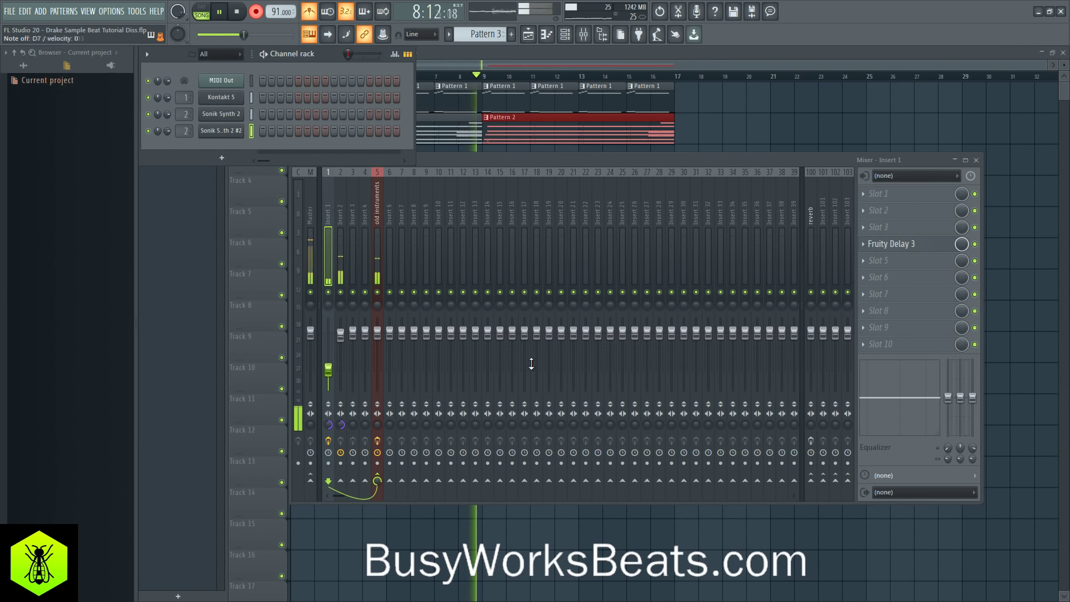
key(space)
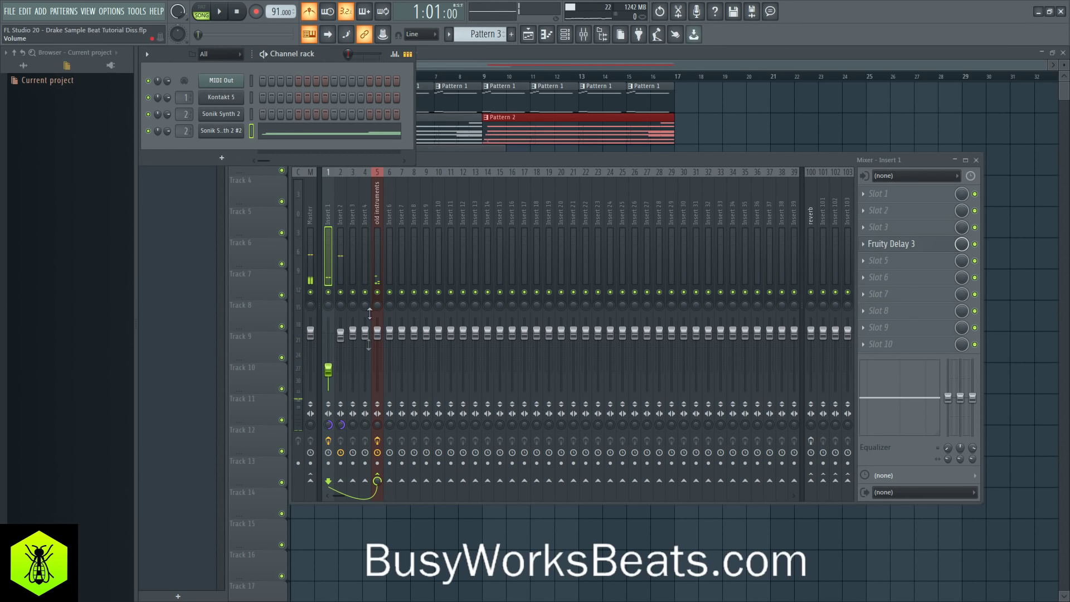
Step: Reset the stereo separation of Insert 2 and Insert 1, and check Insert 2 with a short playback
right_click(339, 423)
click(348, 428)
right_click(328, 425)
click(337, 429)
key(space)
click(340, 223)
key(space)
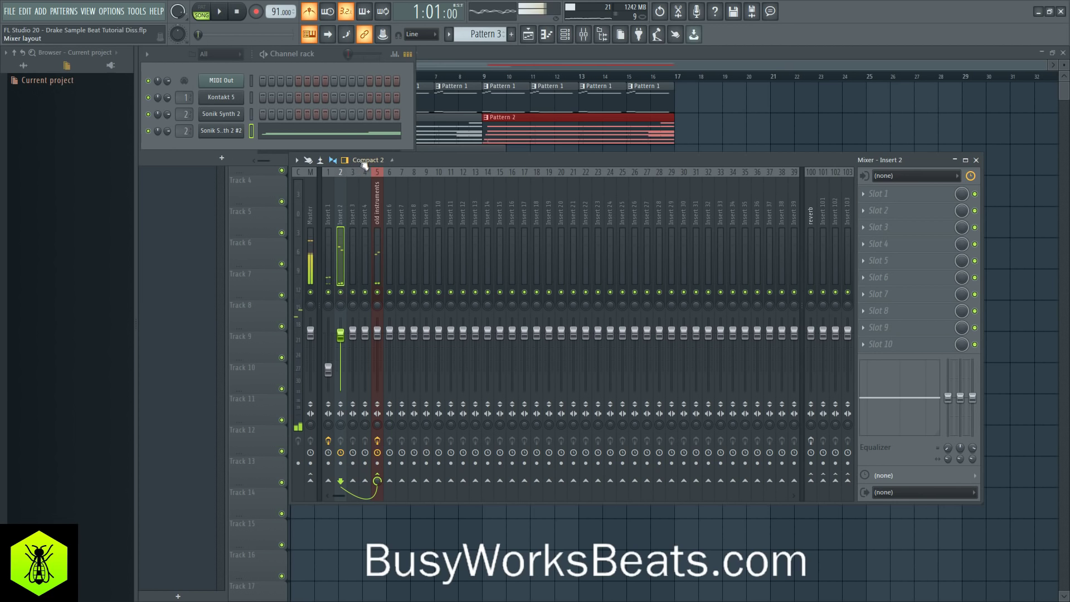
Step: With the metronome off, play the song and select the Pattern 3 clip on Track 3 of the playlist
key(space)
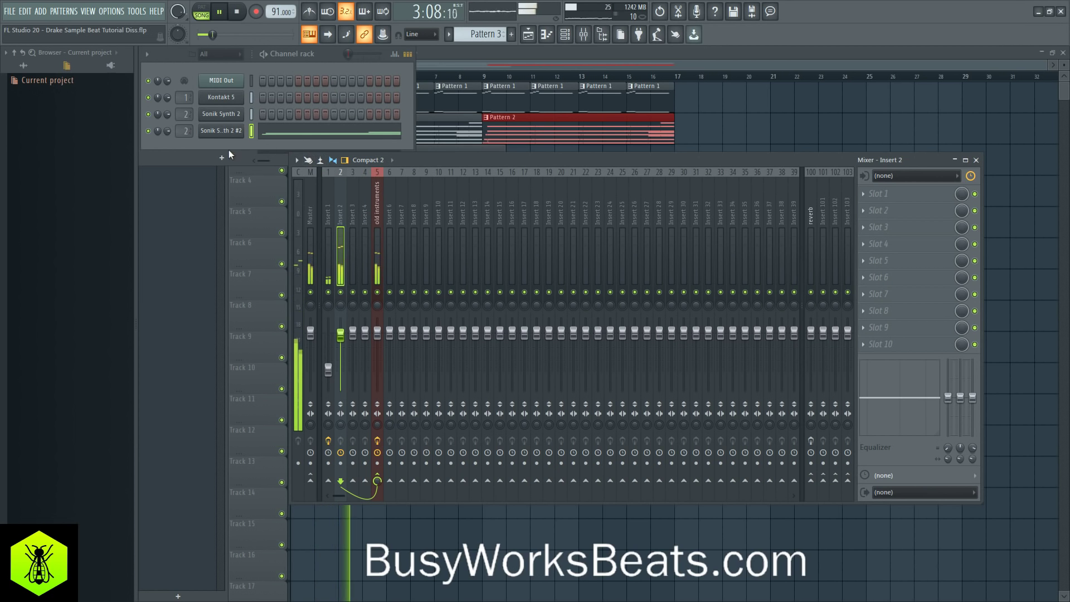
click(713, 144)
click(496, 160)
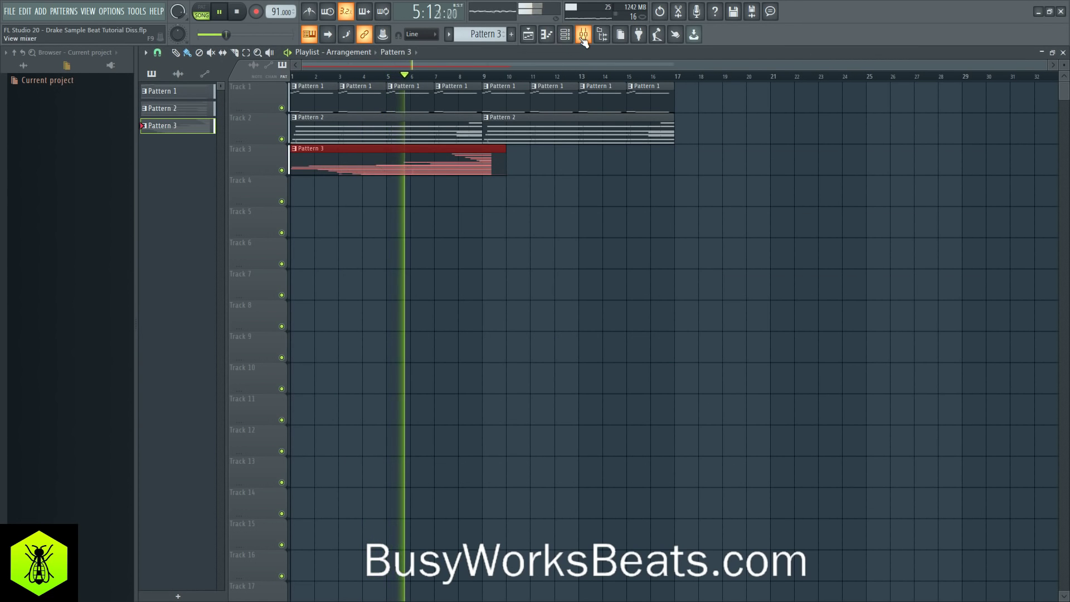
Step: Raise the volume fader of Insert 1 and review its Fruity Delay 3 settings while the song plays
click(583, 35)
click(329, 209)
click(897, 246)
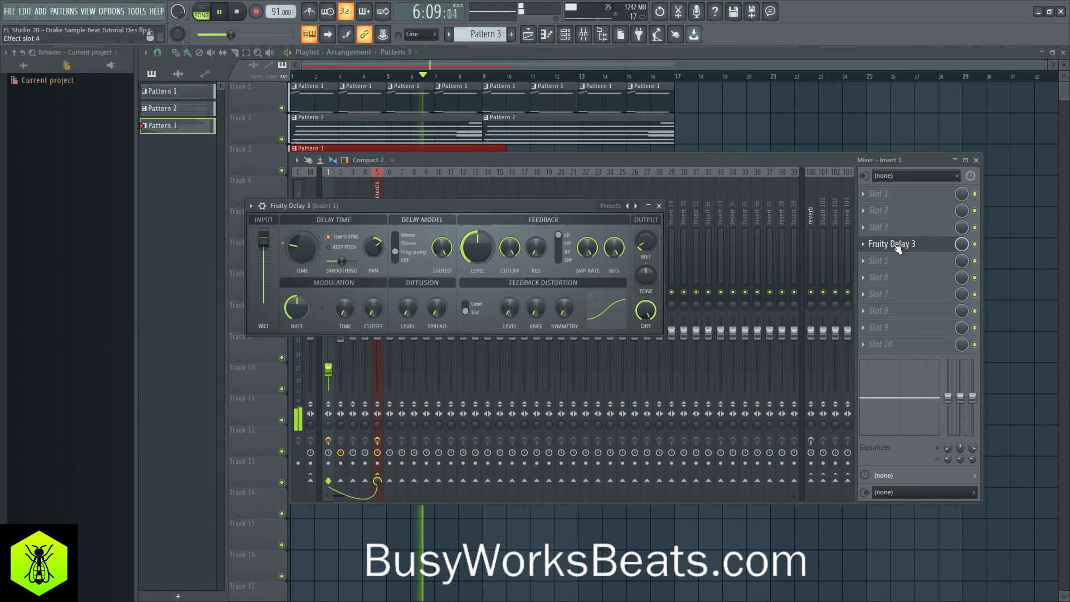
click(659, 206)
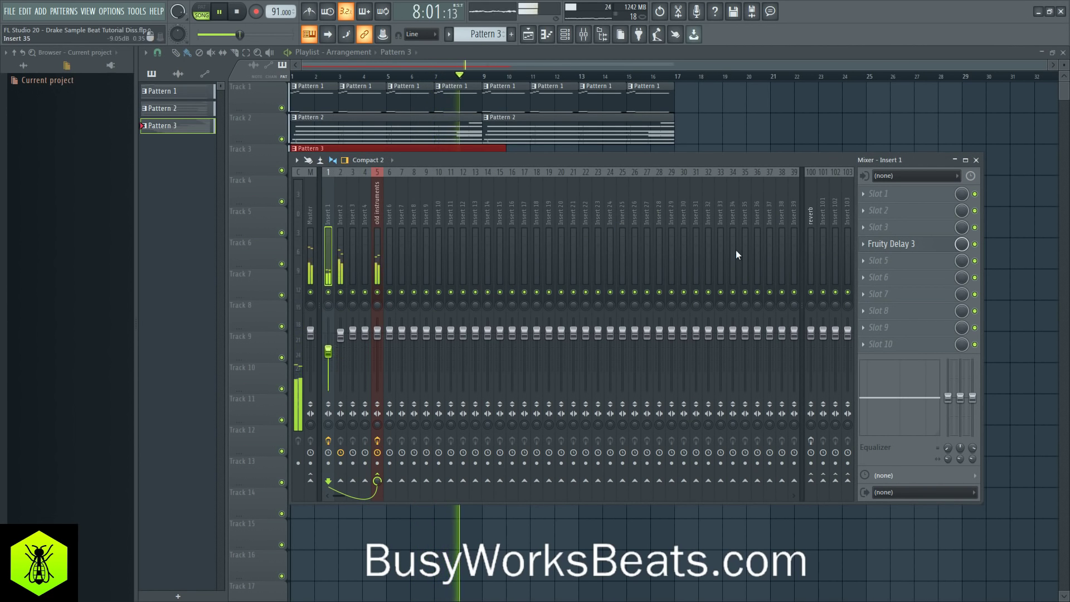
click(903, 244)
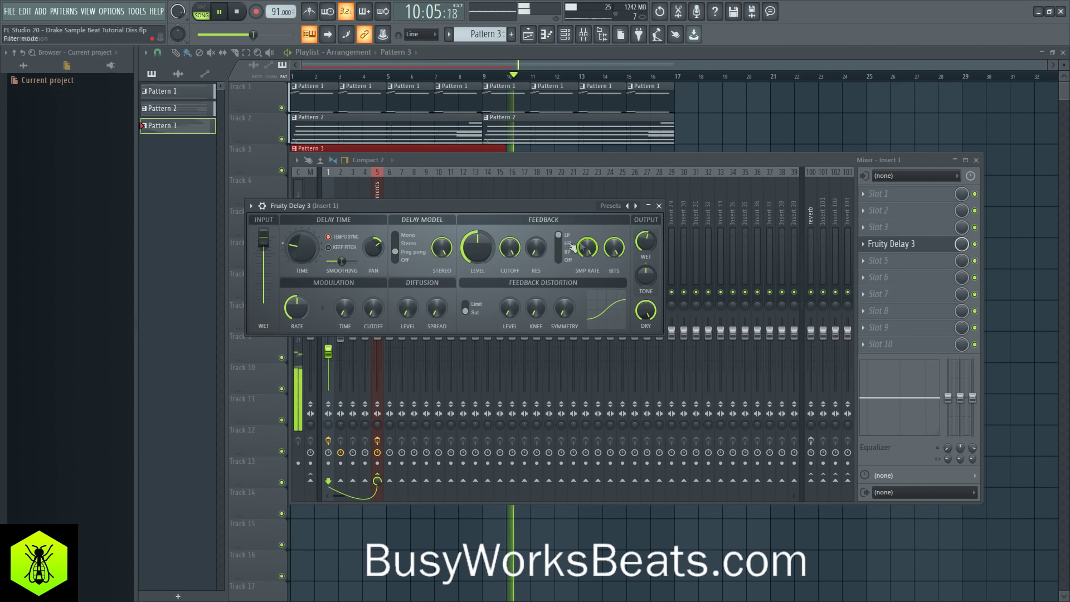
click(659, 205)
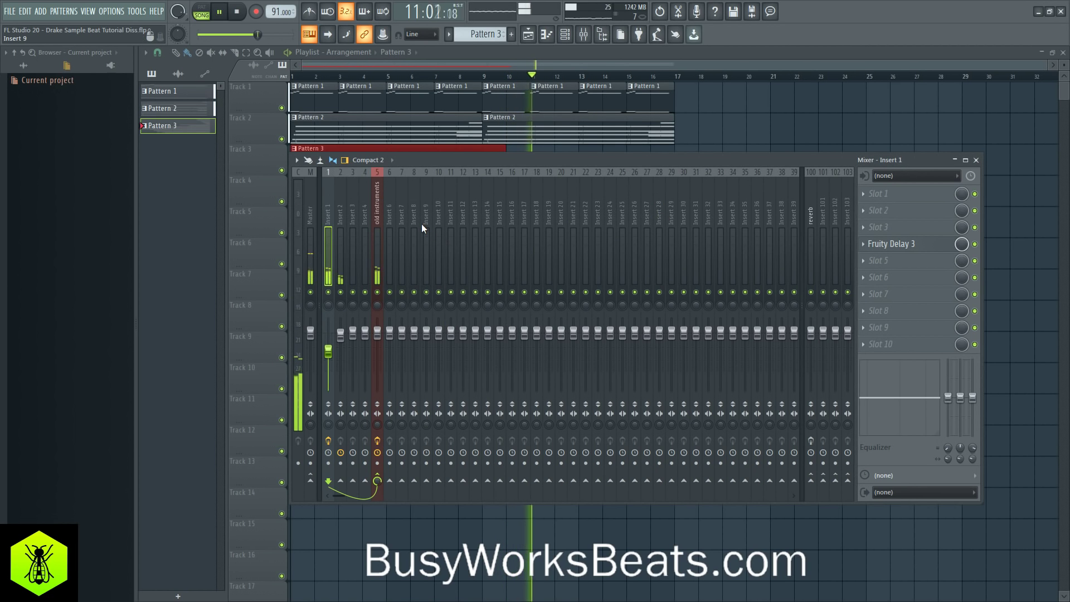
key(F9)
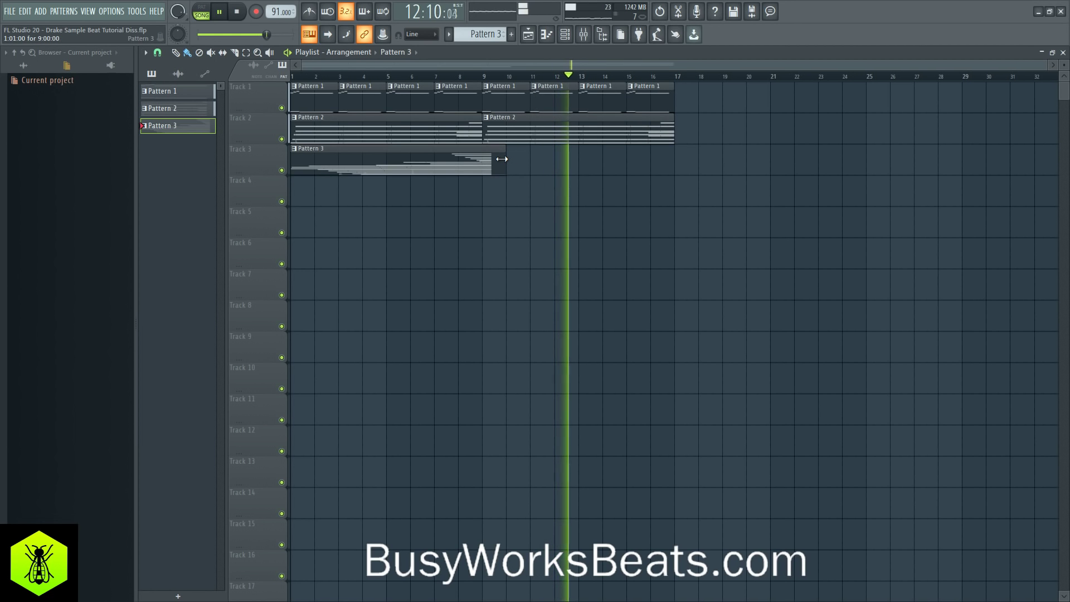
Step: Add Fruity Parametric EQ 2 to slot 1 of Insert 1, make band 1 a high-pass filter and raise its cutoff frequency
click(583, 34)
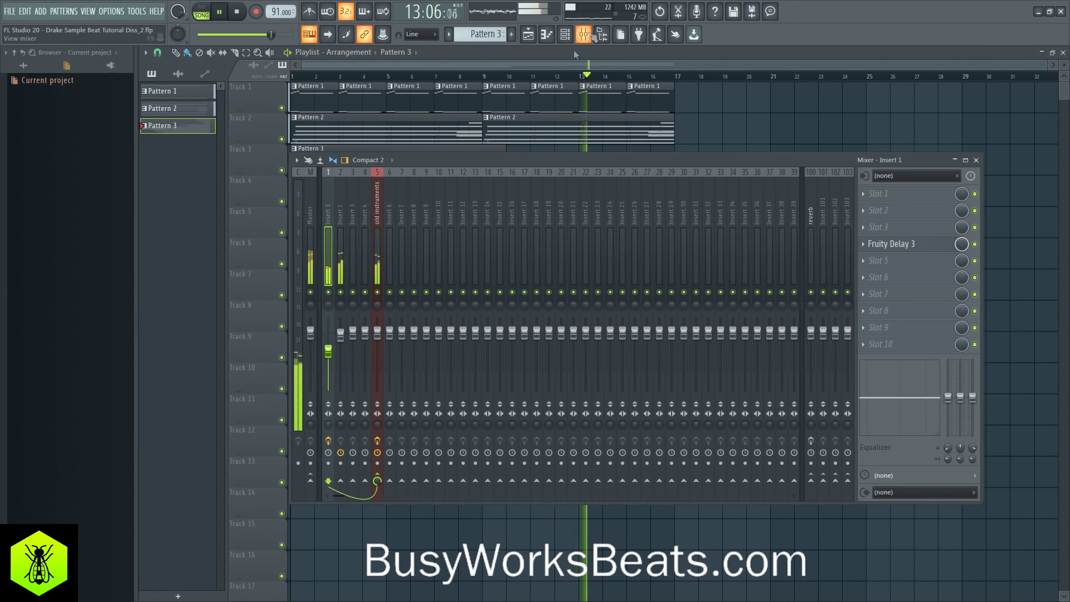
click(866, 195)
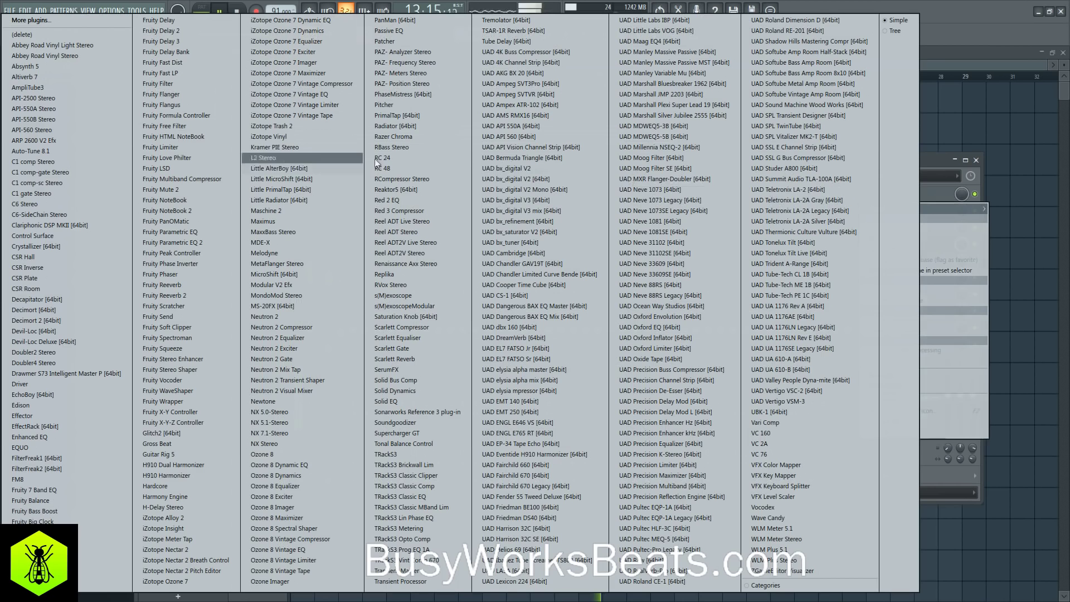
click(224, 242)
key(space)
drag(467, 191, 468, 201)
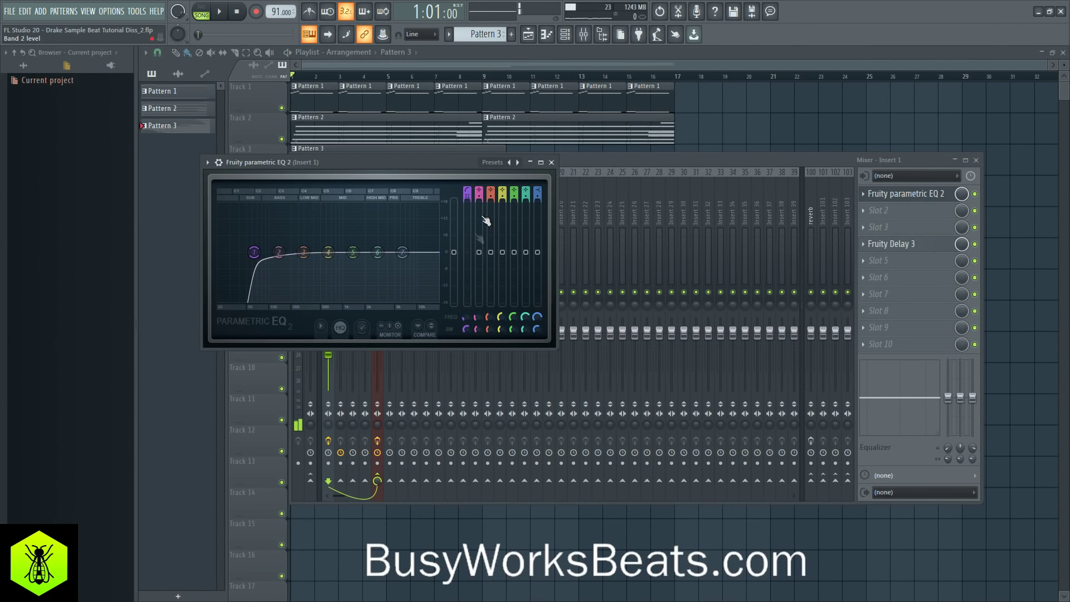
key(space)
mouse_move(467, 317)
mouse_down()
mouse_move(467, 308)
mouse_move(468, 321)
mouse_up()
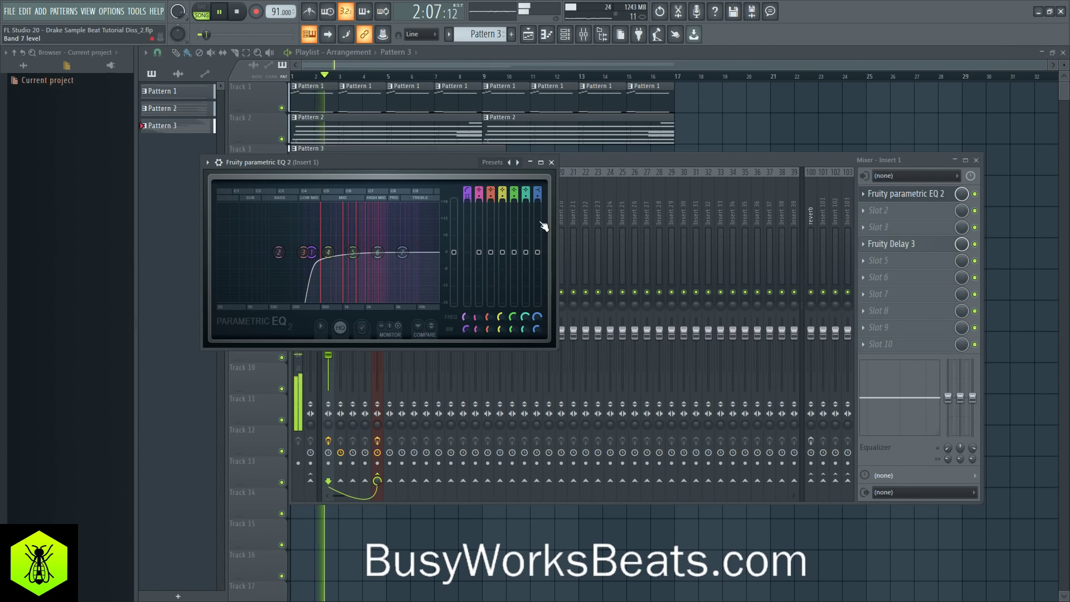
click(551, 162)
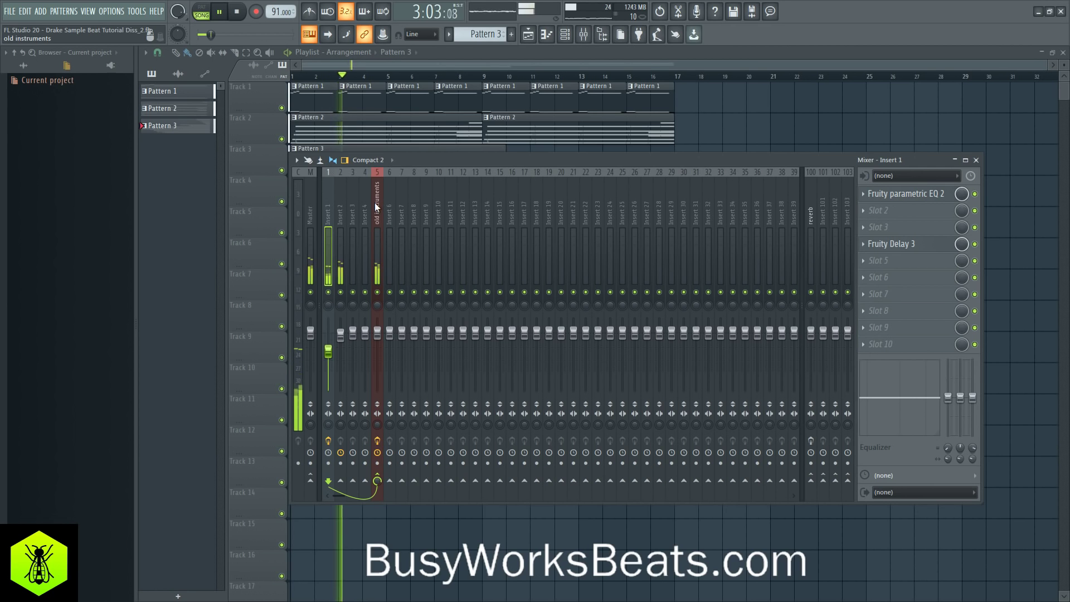
Step: Load Ozone 8 Dynamics into the first effect slot of Insert 2
click(341, 252)
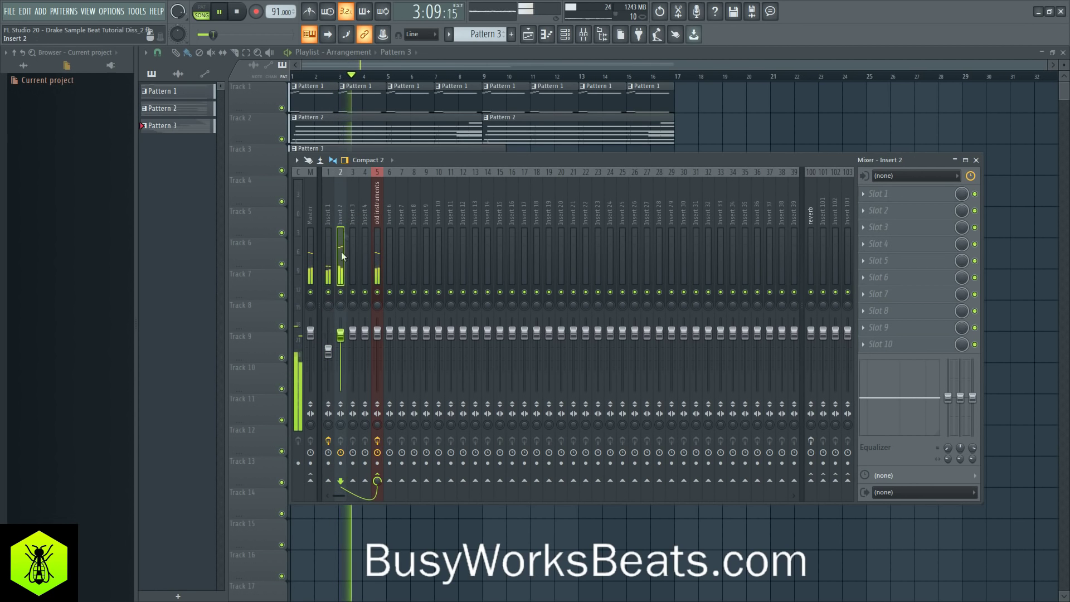
click(878, 195)
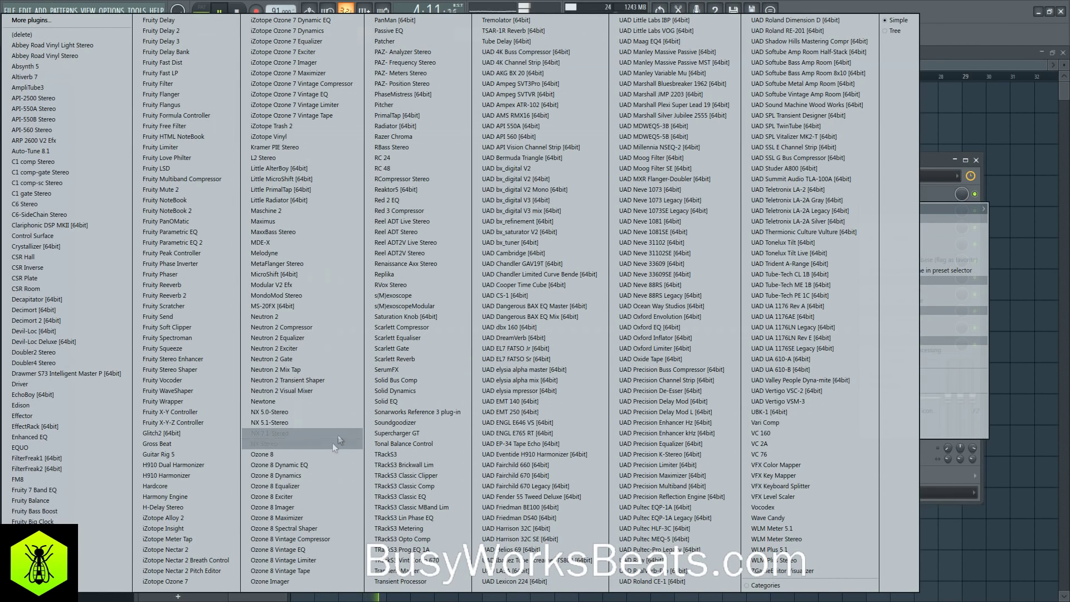
click(313, 476)
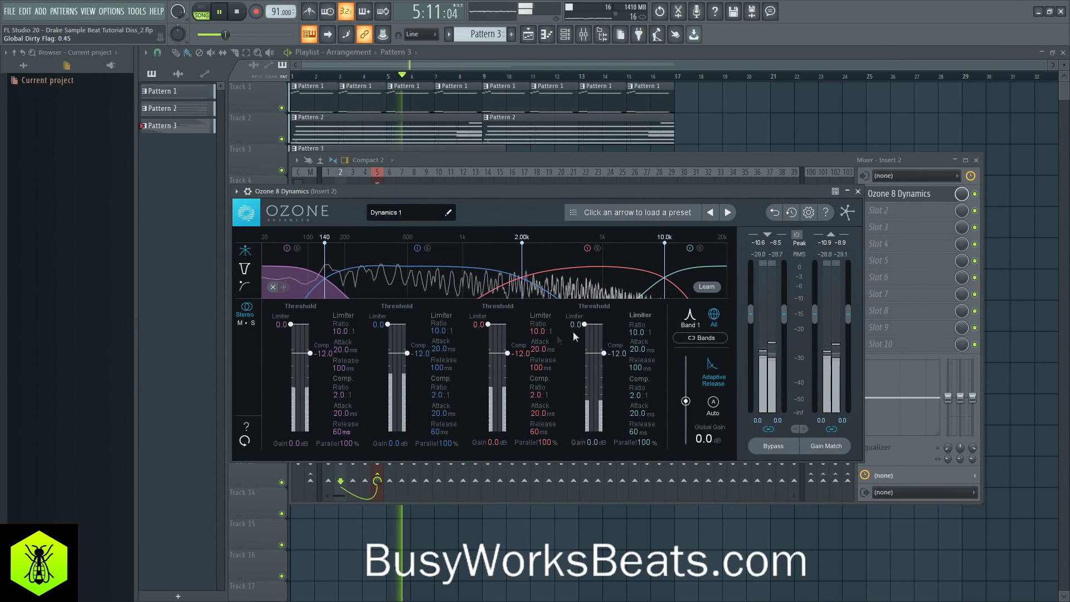
Step: Link all bands in Ozone 8 Dynamics and set the compressor threshold to -26.5 and the compressor release to 180 ms
click(697, 338)
drag(525, 352, 526, 374)
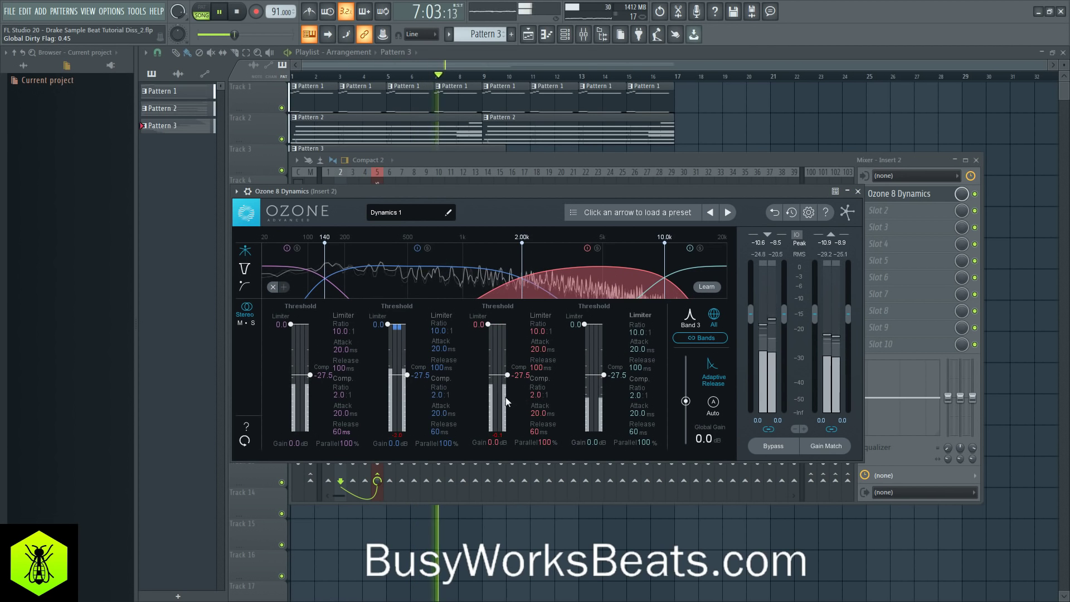
drag(513, 377, 512, 377)
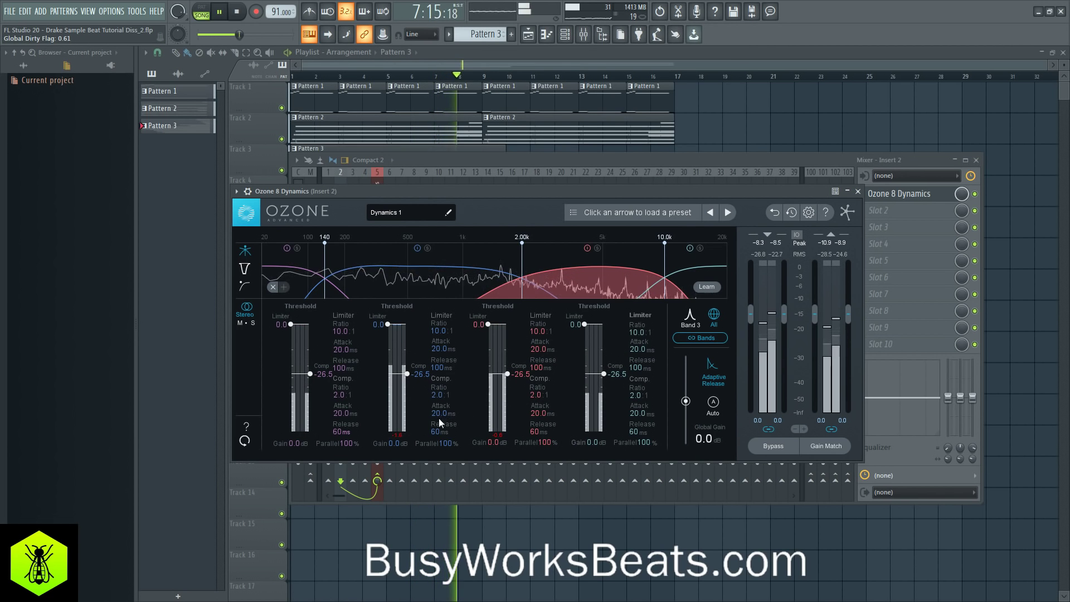
drag(439, 431, 440, 419)
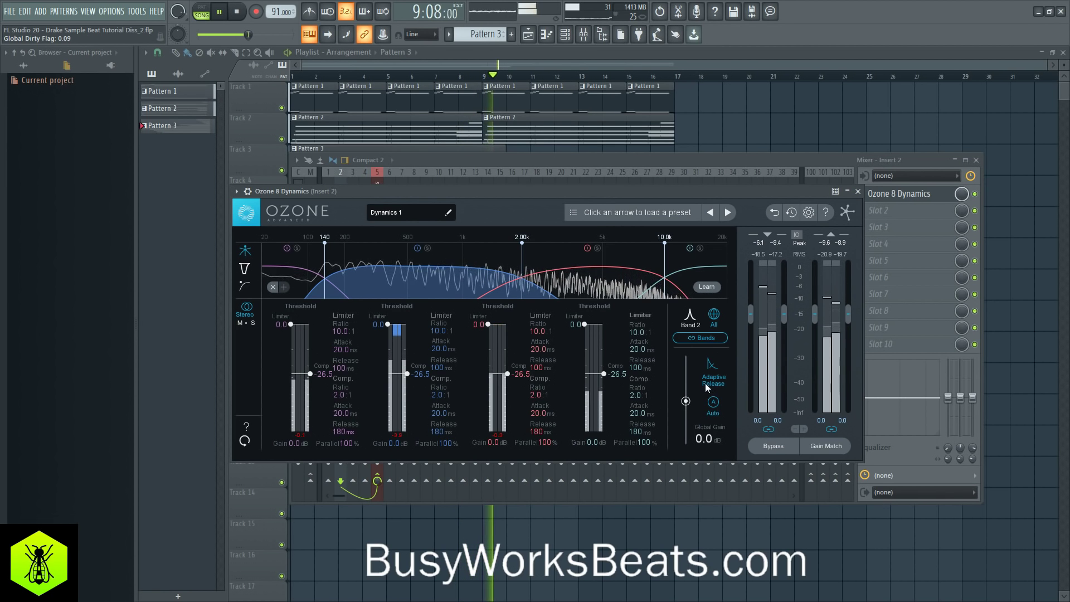
click(857, 191)
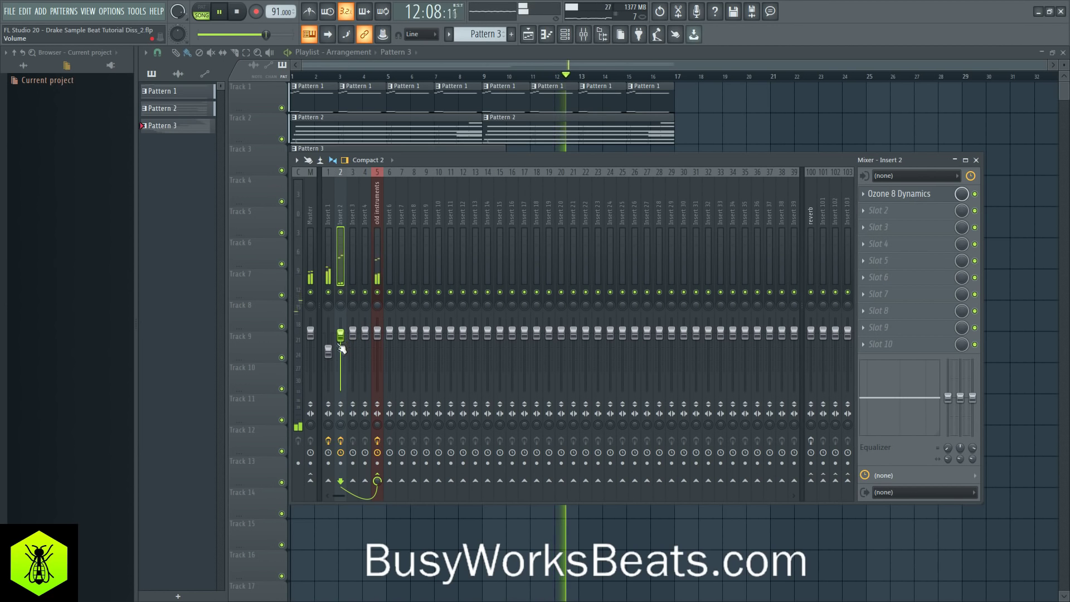
Step: Turn on the effects of Insert 1, Insert 2, old instruments and reverb, and send old instruments to reverb at about 51%
key(F9)
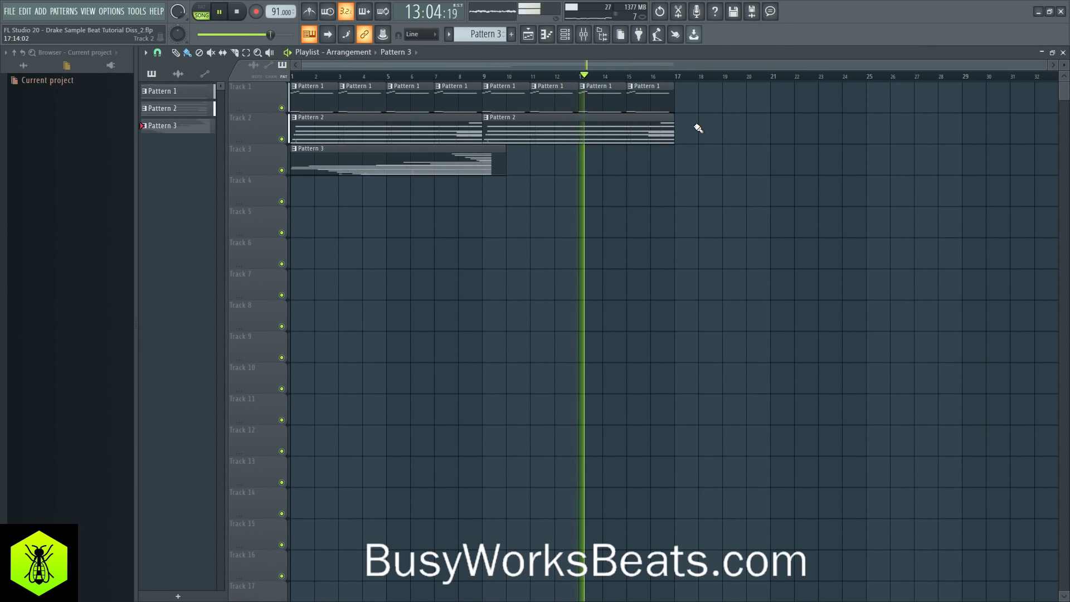
key(F9)
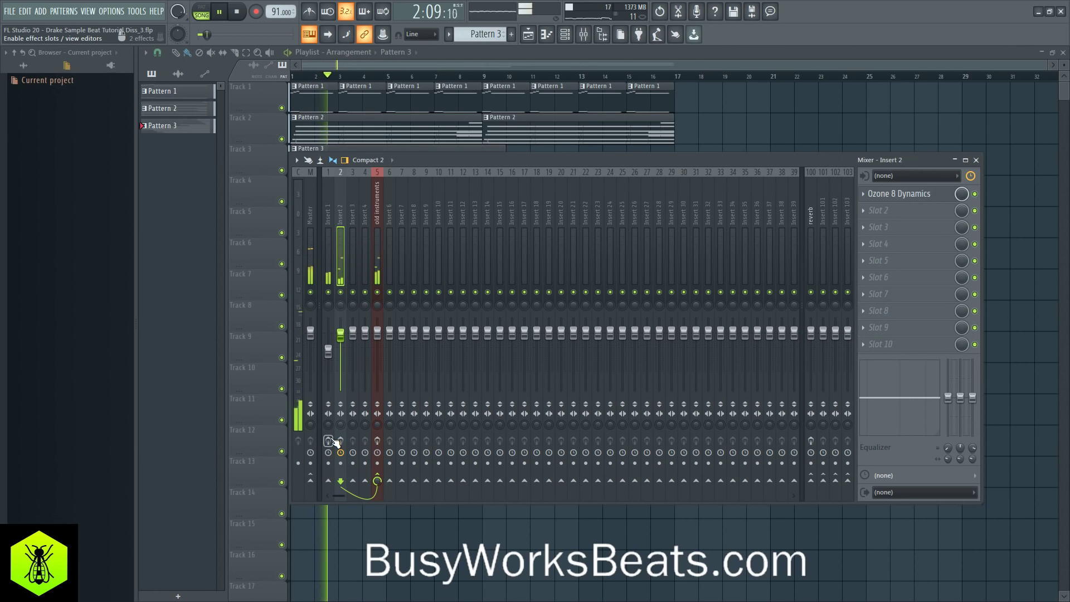
click(377, 441)
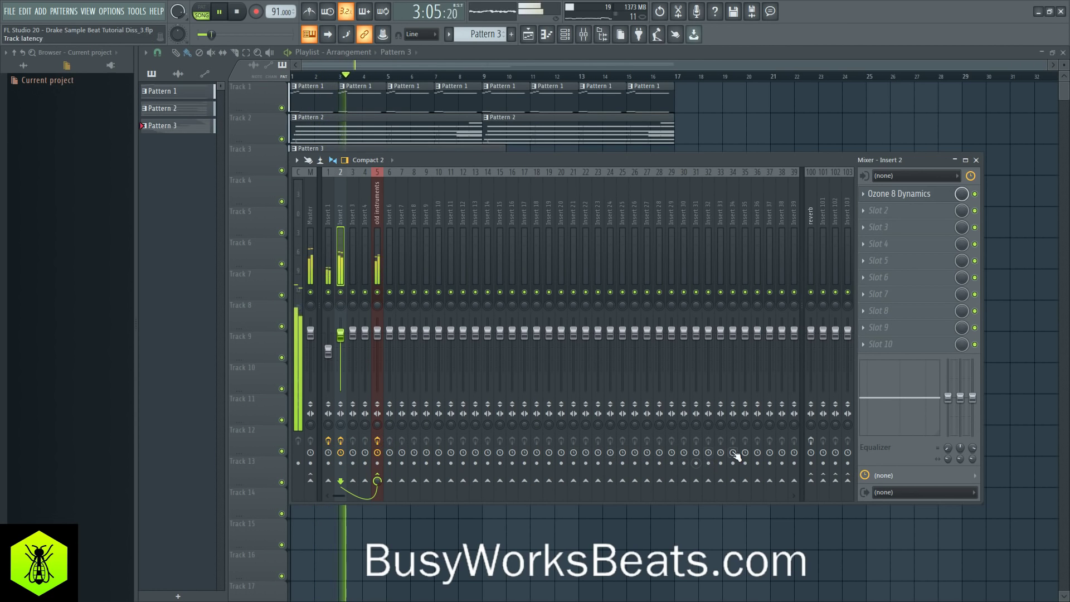
click(811, 441)
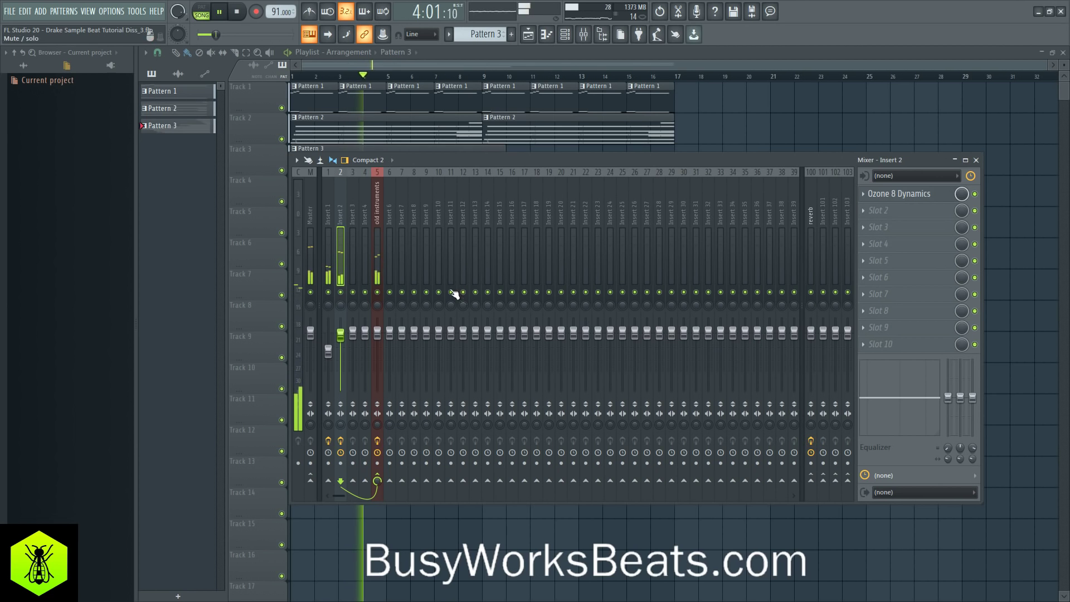
click(379, 214)
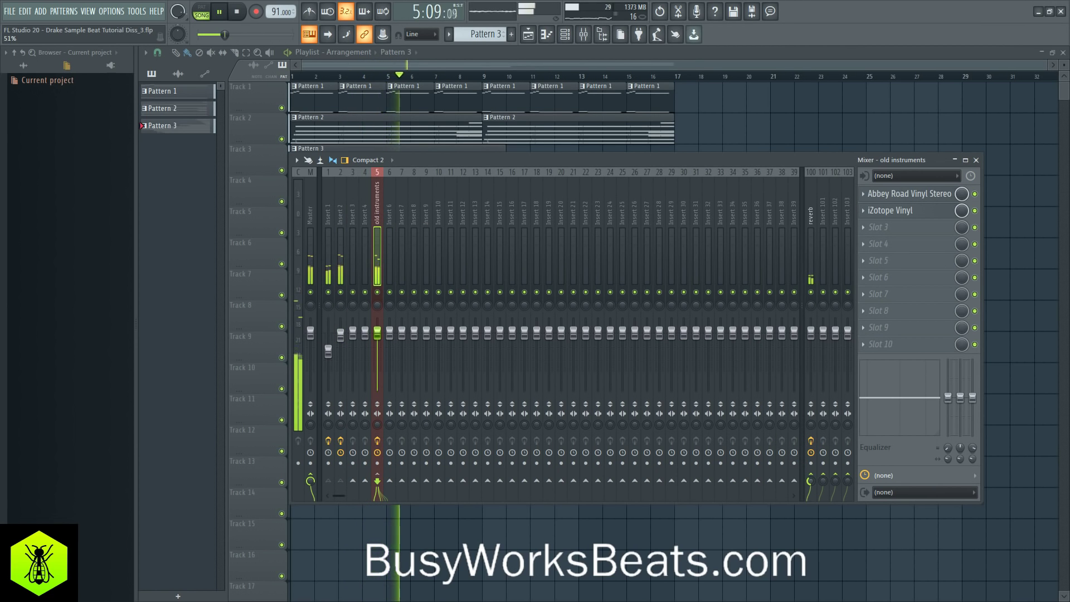
key(F9)
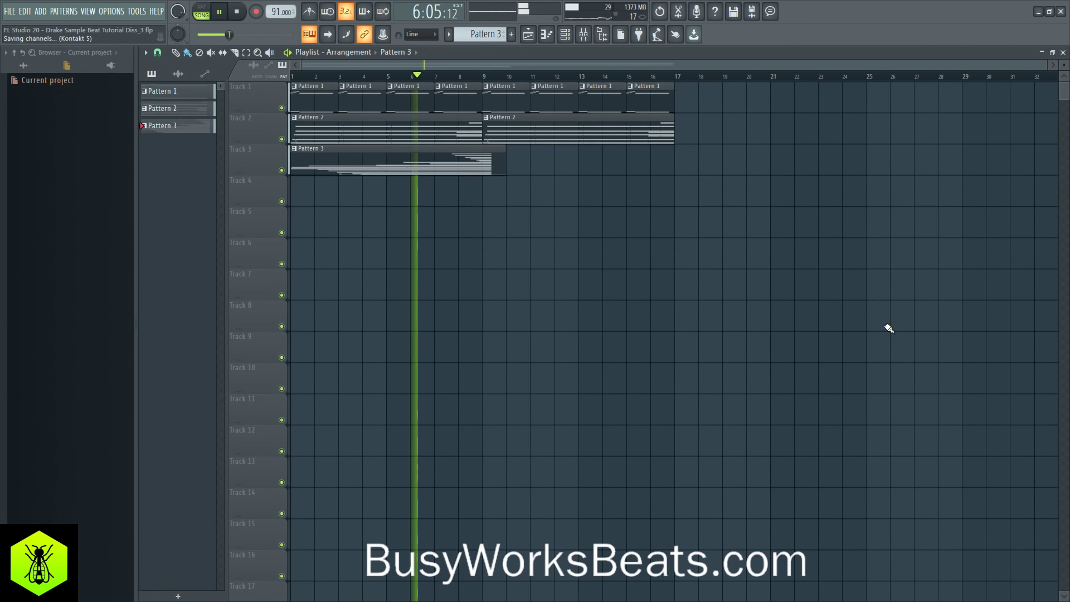
Step: Shorten the Pattern 3 clip on Track 3 to eight bars and place a second copy at bar 9
click(488, 161)
drag(488, 161, 616, 151)
click(588, 208)
Step: Add another Sonik Synth 2 instrument channel from the channel rack
key(F6)
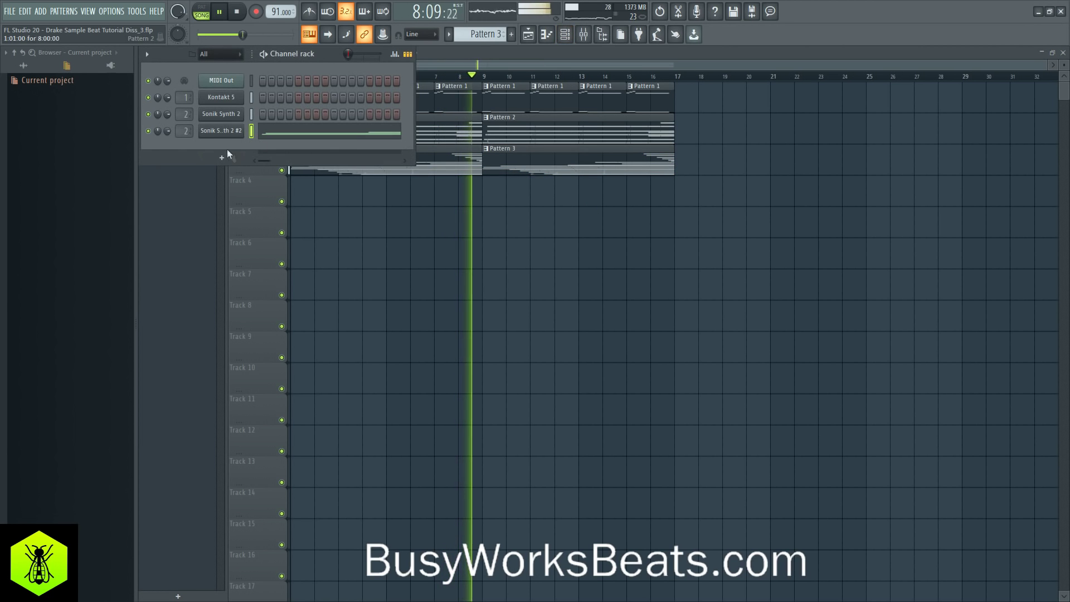
click(226, 151)
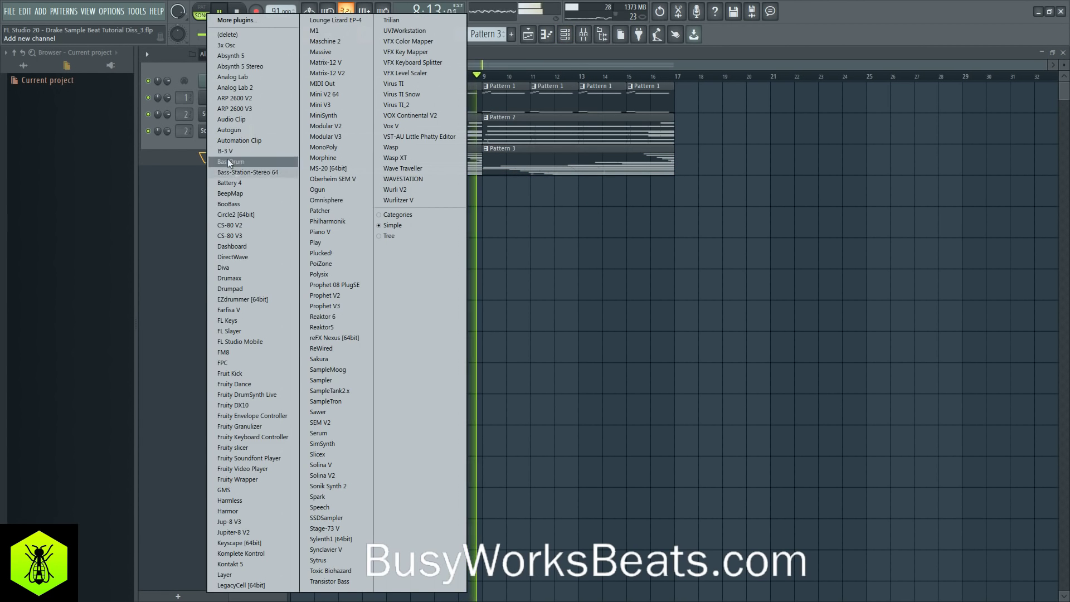
click(341, 484)
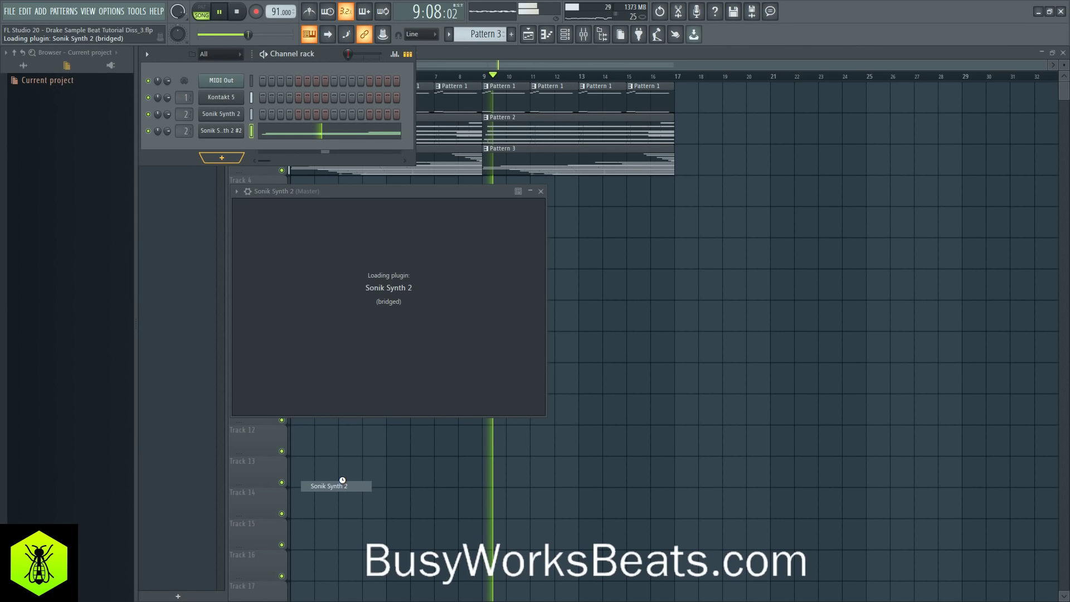
Step: Load the 001 Romance Strings preset from Orch Textures, Strings into the new Sonik Synth 2 and close its window
click(478, 242)
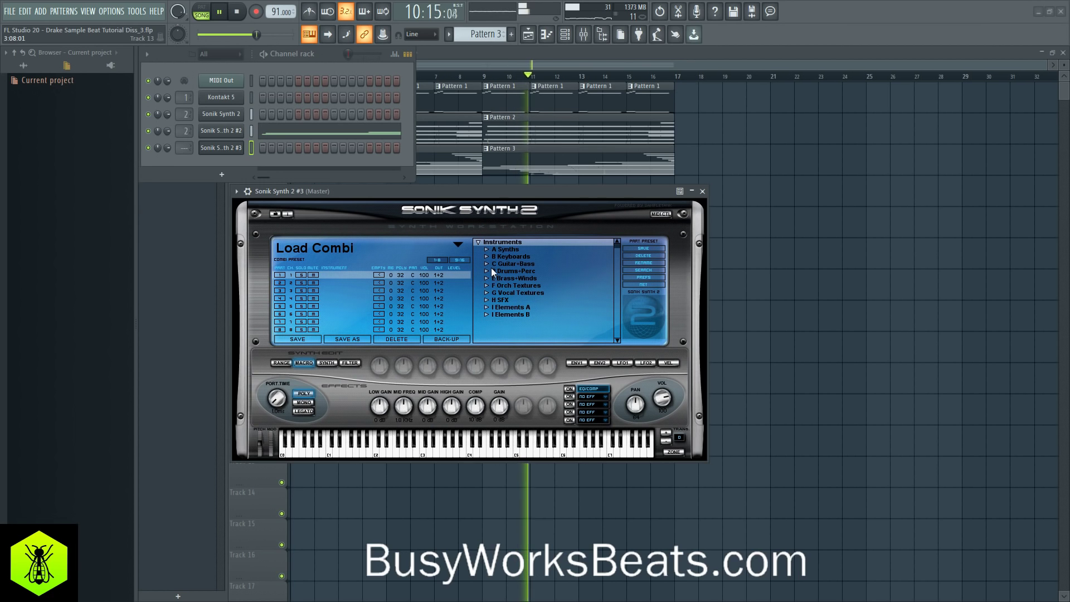
click(487, 285)
click(496, 293)
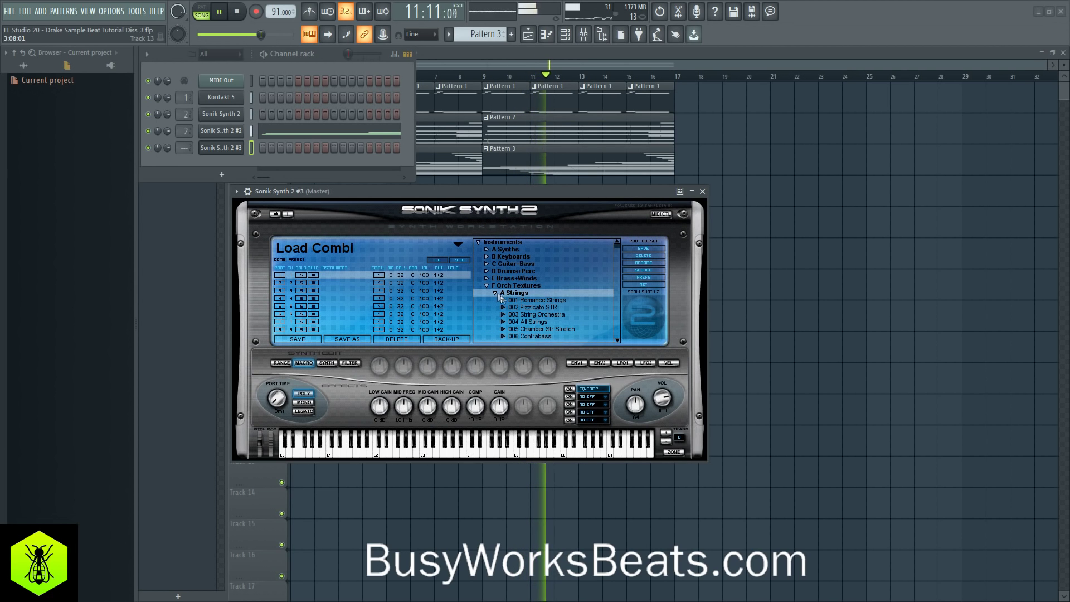
double_click(536, 300)
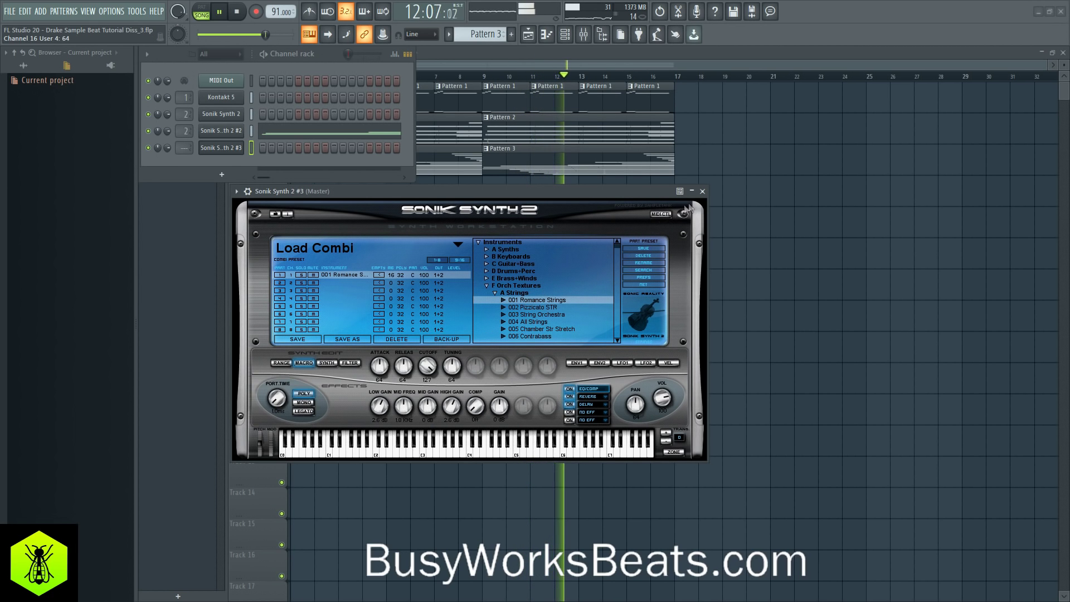
click(703, 191)
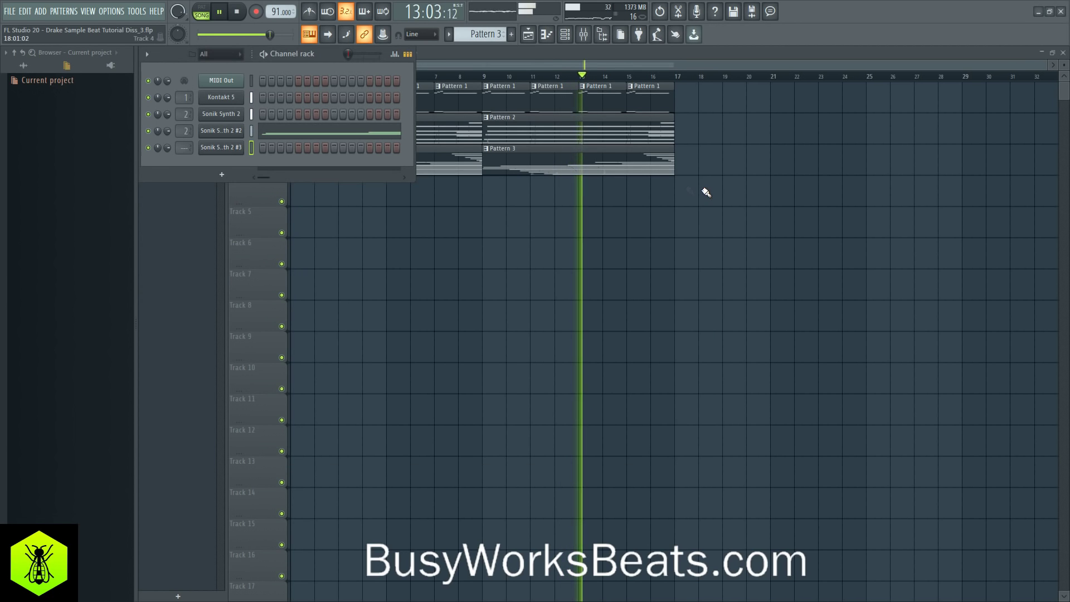
Step: Route the new Sonik Synth 2 channel to mixer track 3, save the project, and rehearse a strings part over the song
drag(185, 148, 185, 140)
key(ctrl+s)
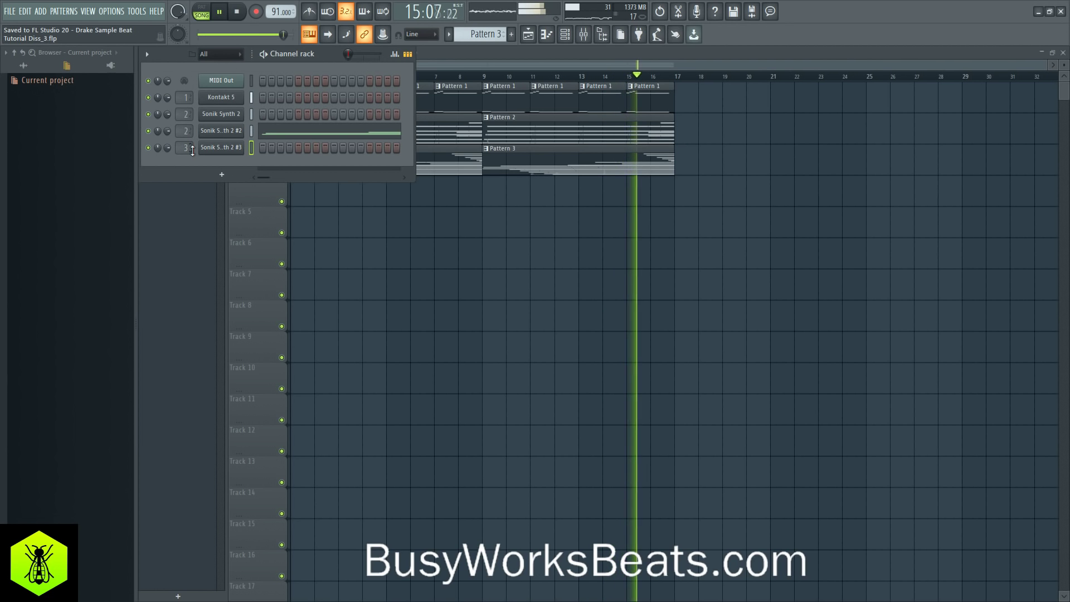
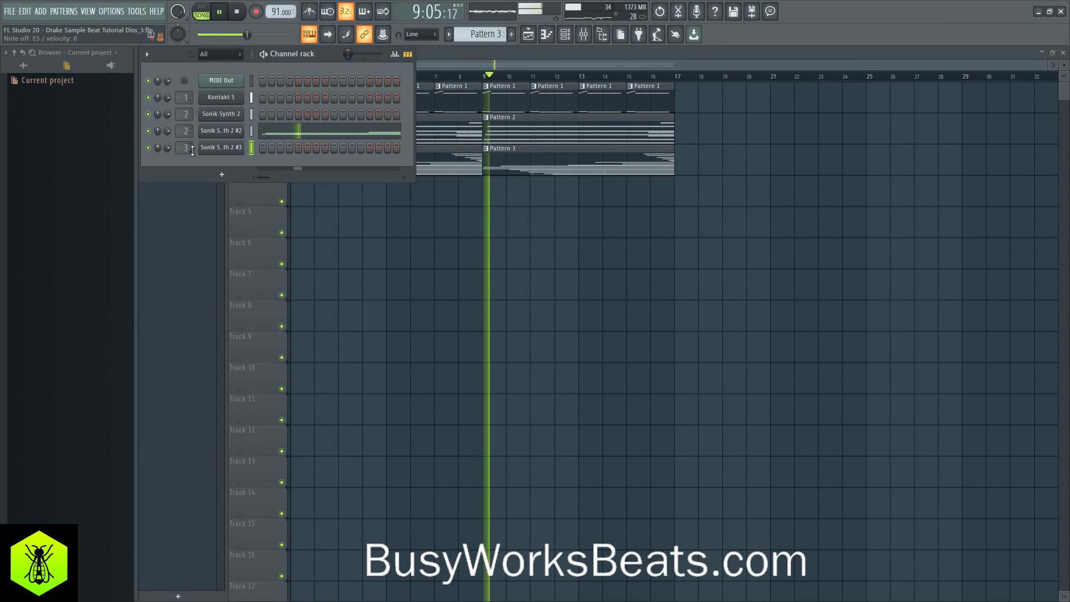
key(space)
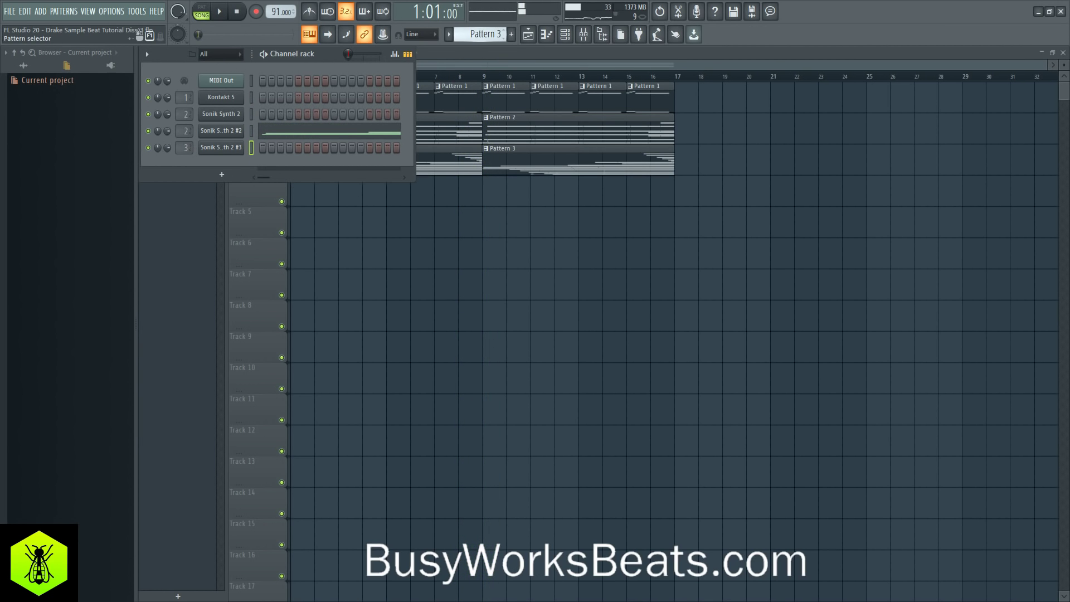
Step: Record the strings part as notes and automation into an empty Pattern 4, playing over the first eight bars of the song
scroll(470, 35, down, 1)
click(256, 12)
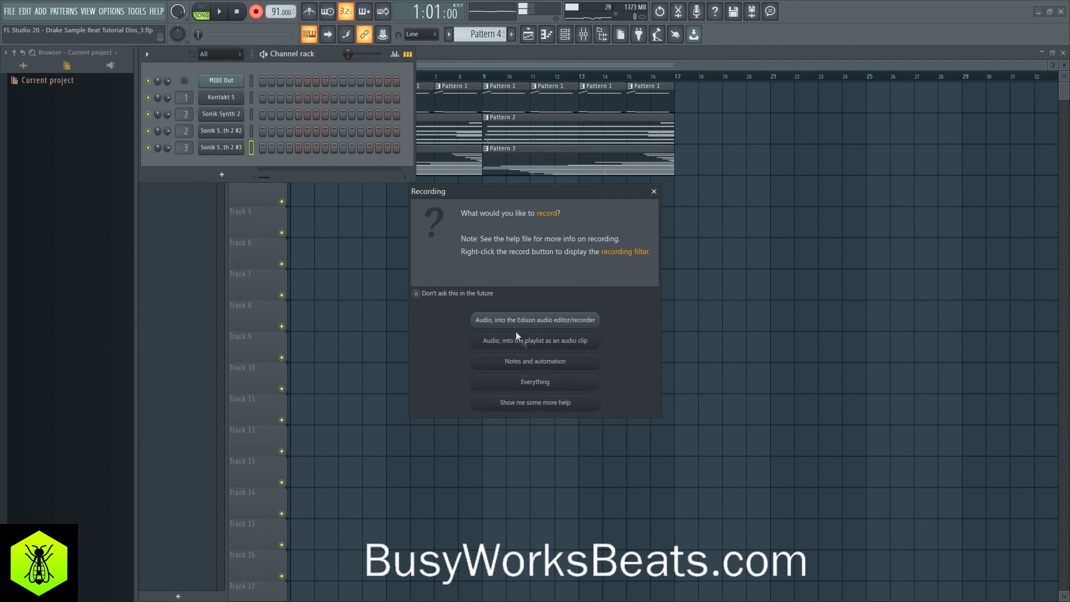
click(523, 360)
drag(168, 147, 168, 172)
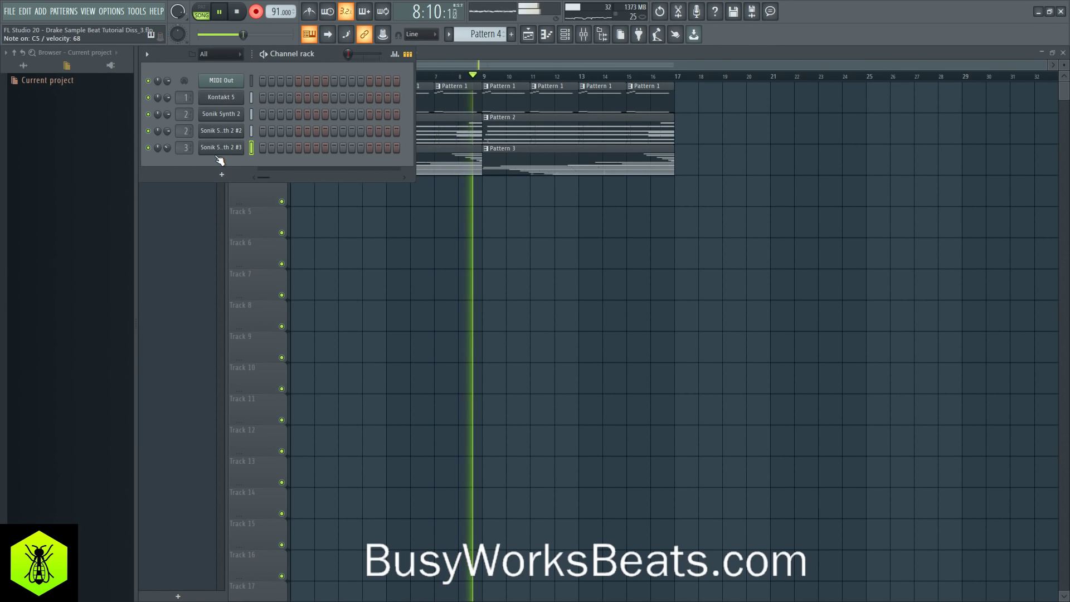
key(space)
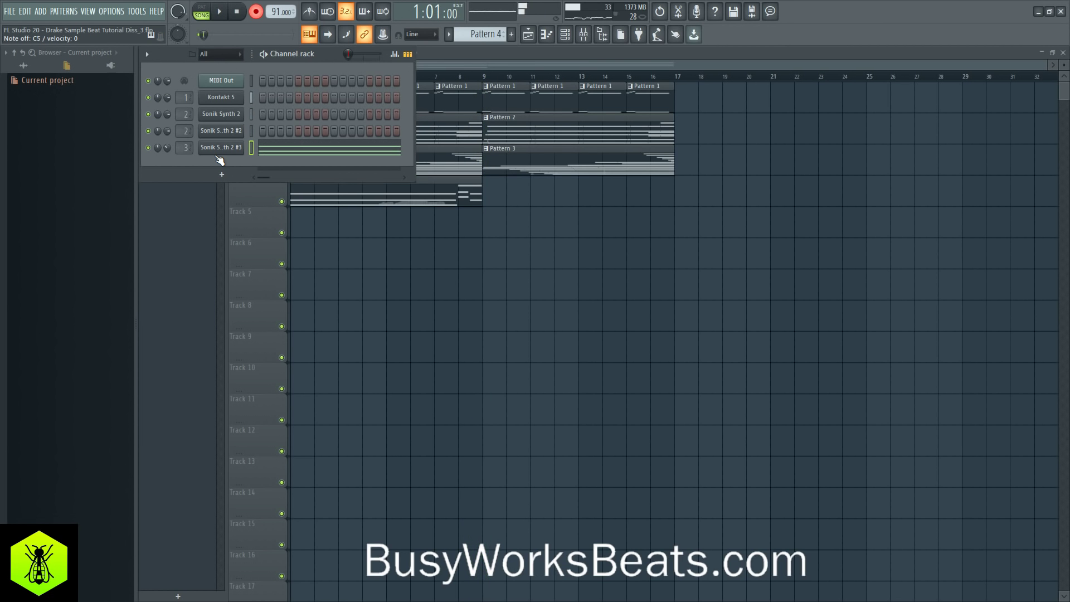
Step: Review the recorded strings notes in the piano roll and place a second copy of the Pattern 4 clip on Track 4 at bar 9
click(323, 147)
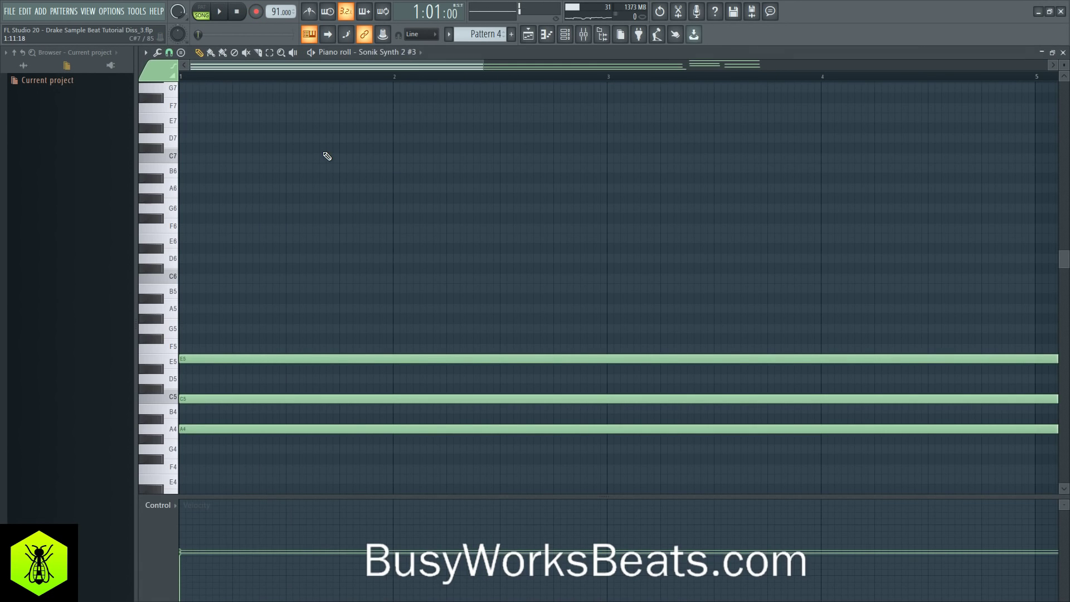
scroll(393, 81, down, 4)
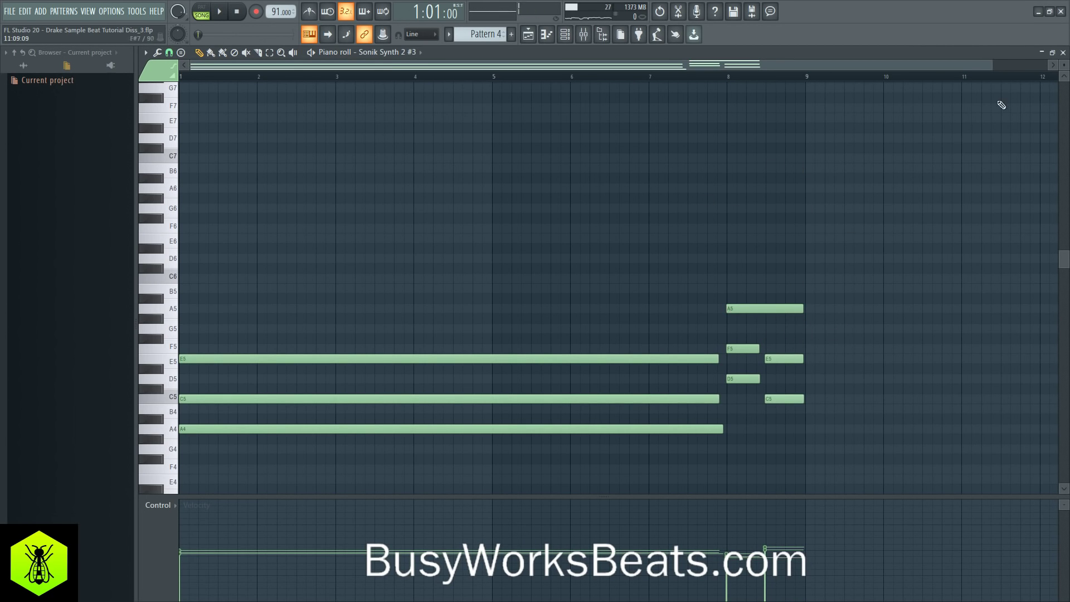
click(1064, 52)
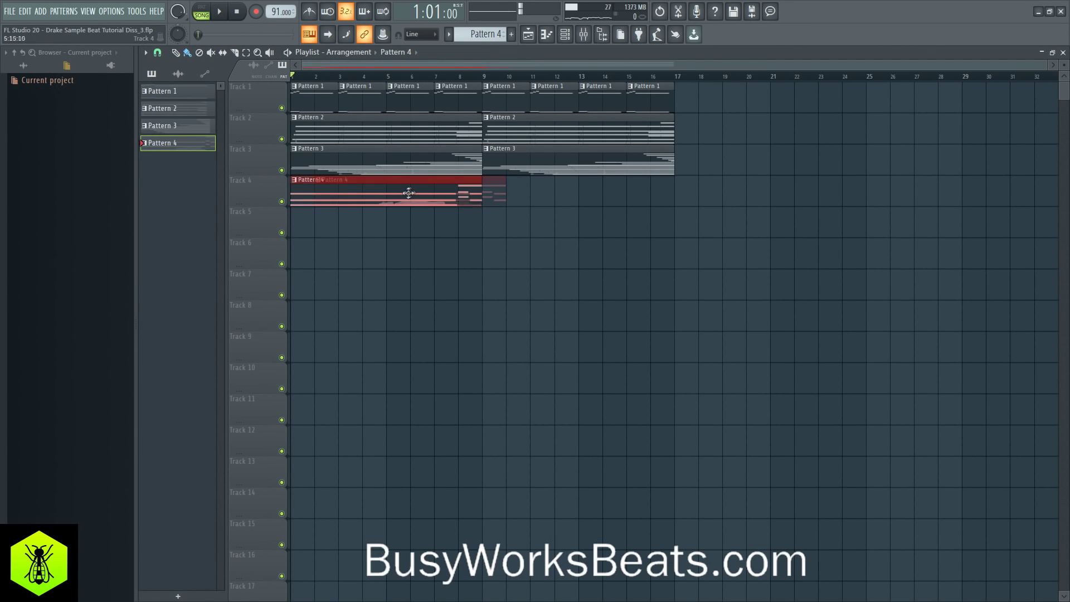
drag(407, 191, 597, 187)
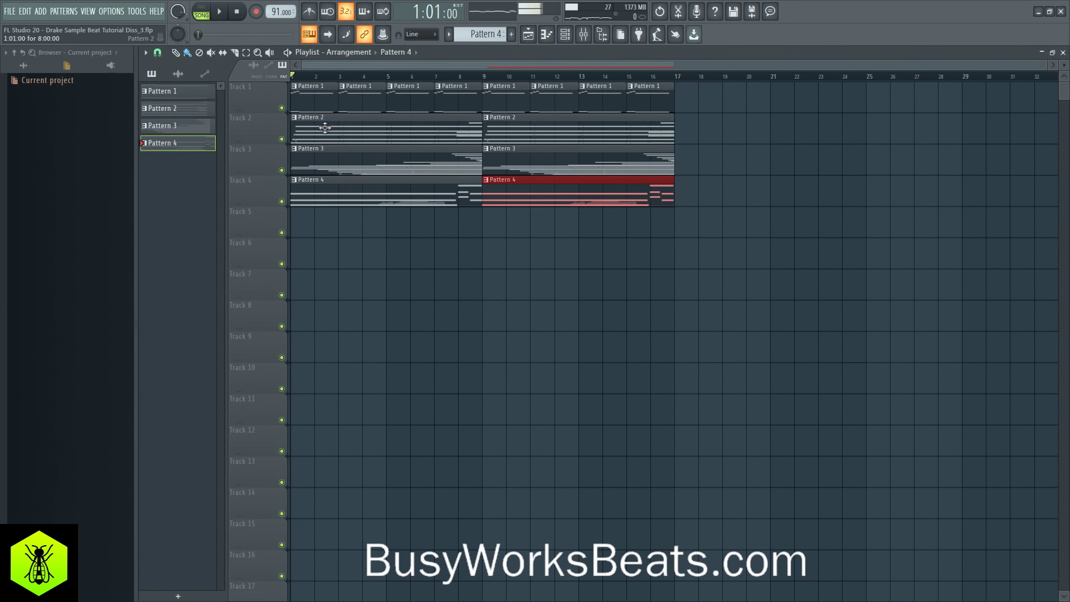
click(527, 224)
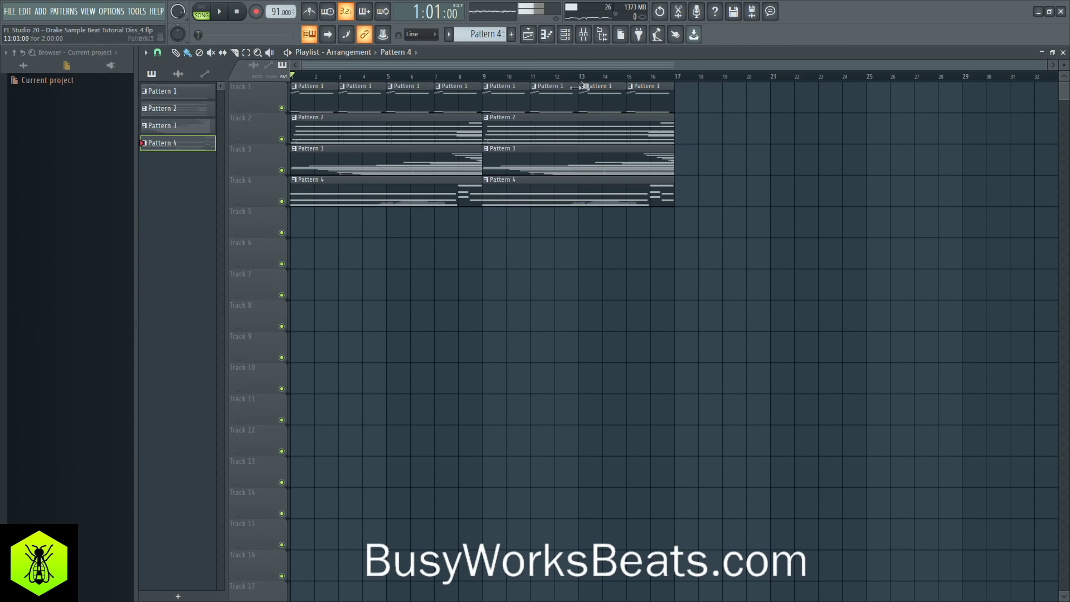
Step: Route mixer Insert 3 only to the old instruments track and play the song to check the signal
click(594, 39)
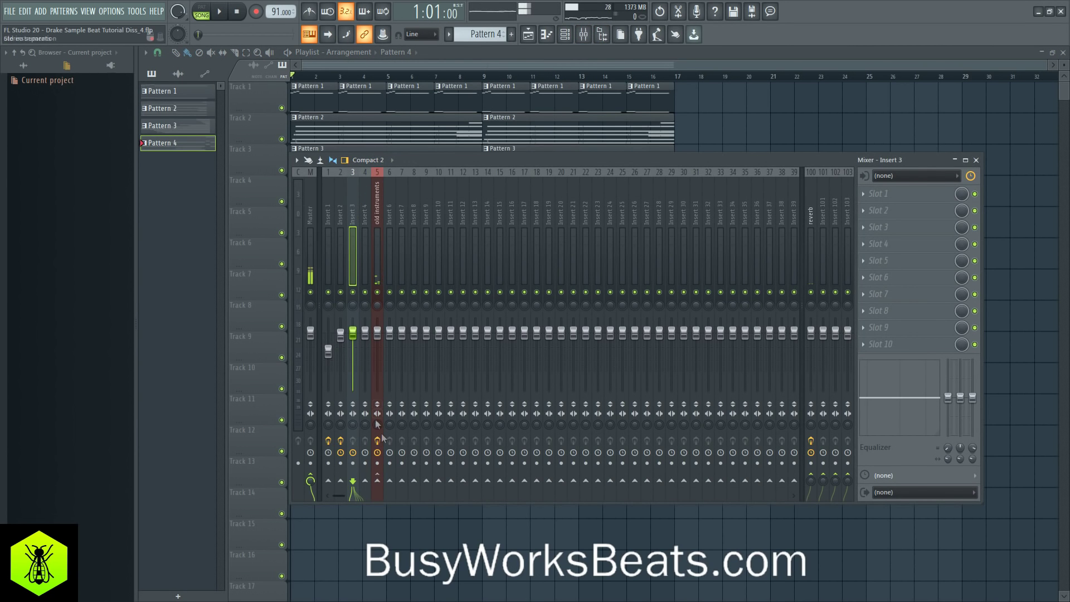
right_click(380, 483)
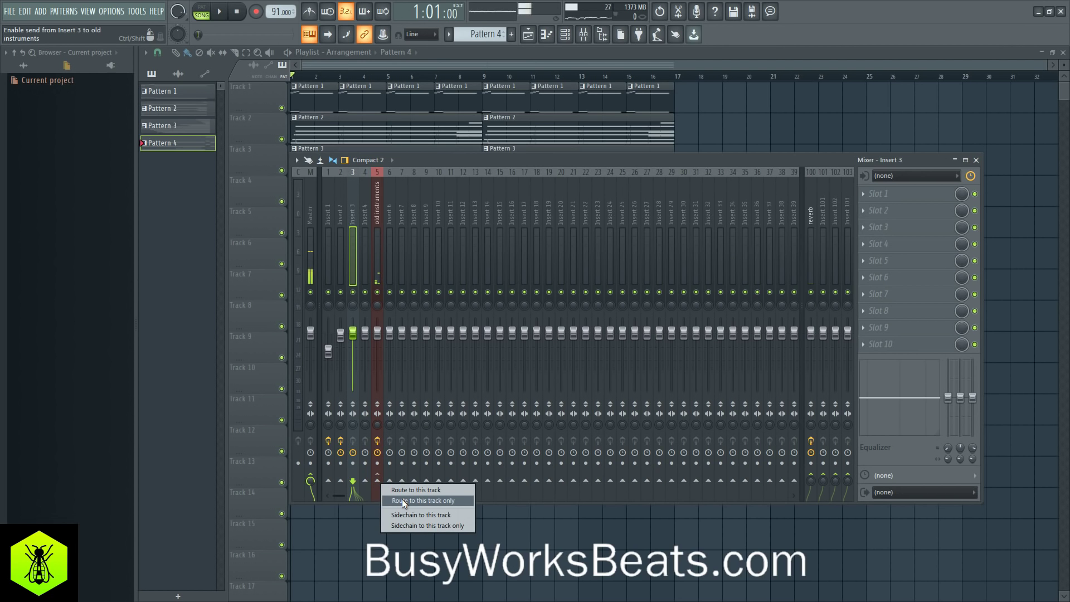
click(402, 499)
key(space)
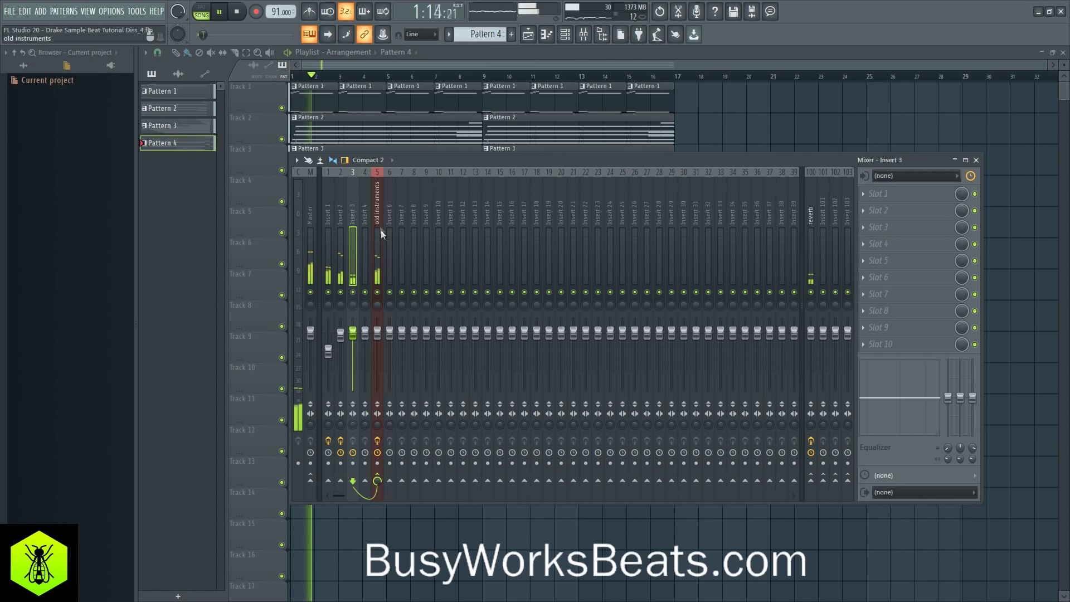
click(380, 222)
click(352, 213)
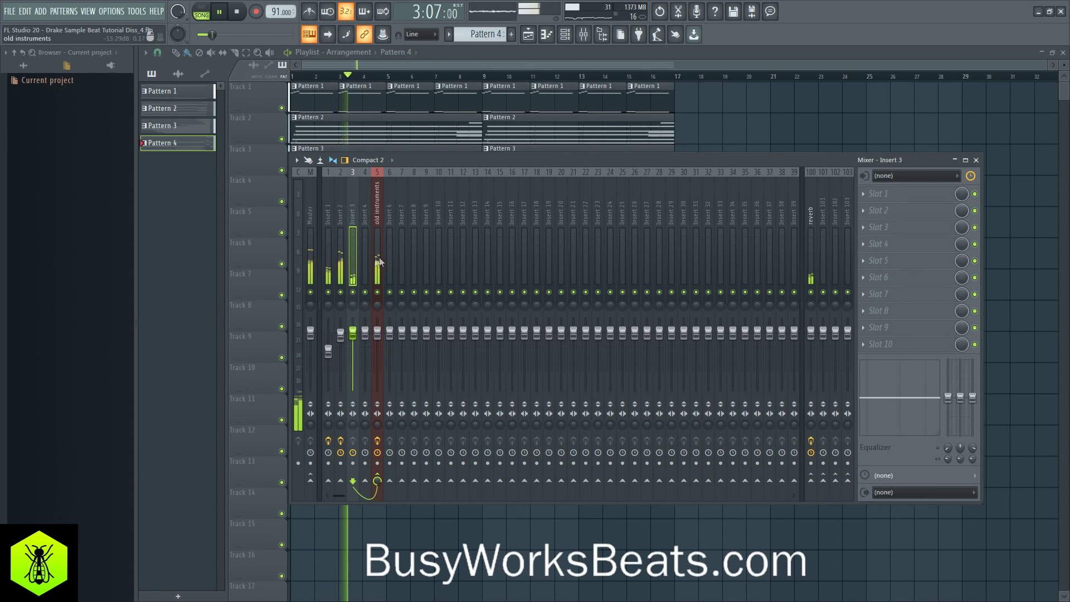
Step: Set the compressor attack of the linked bands to 21.0 ms in Ozone 8 Dynamics on Insert 2 and close the plugin
click(339, 246)
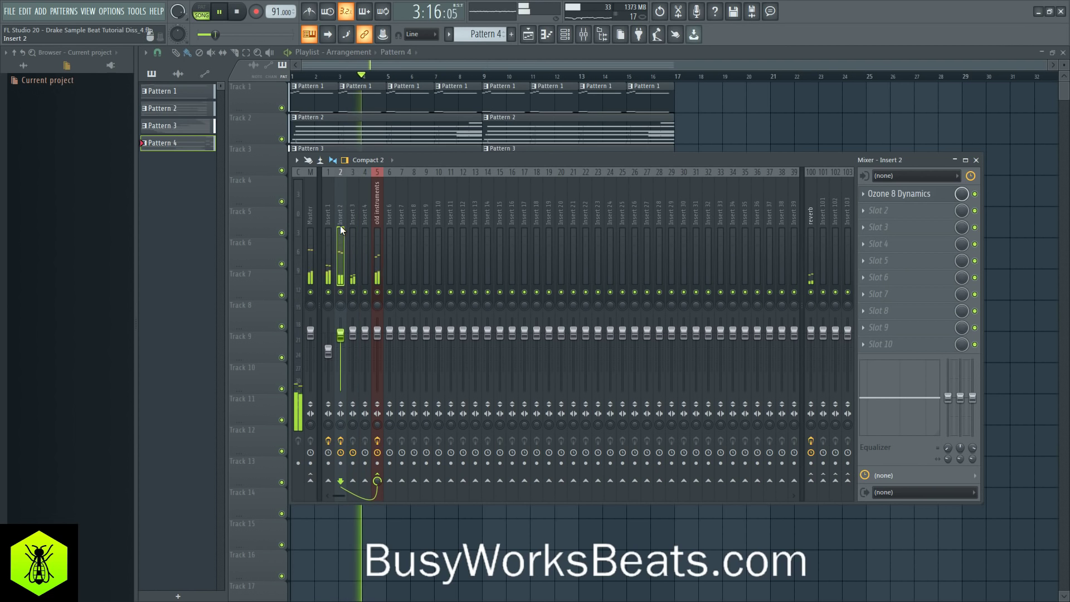
click(897, 197)
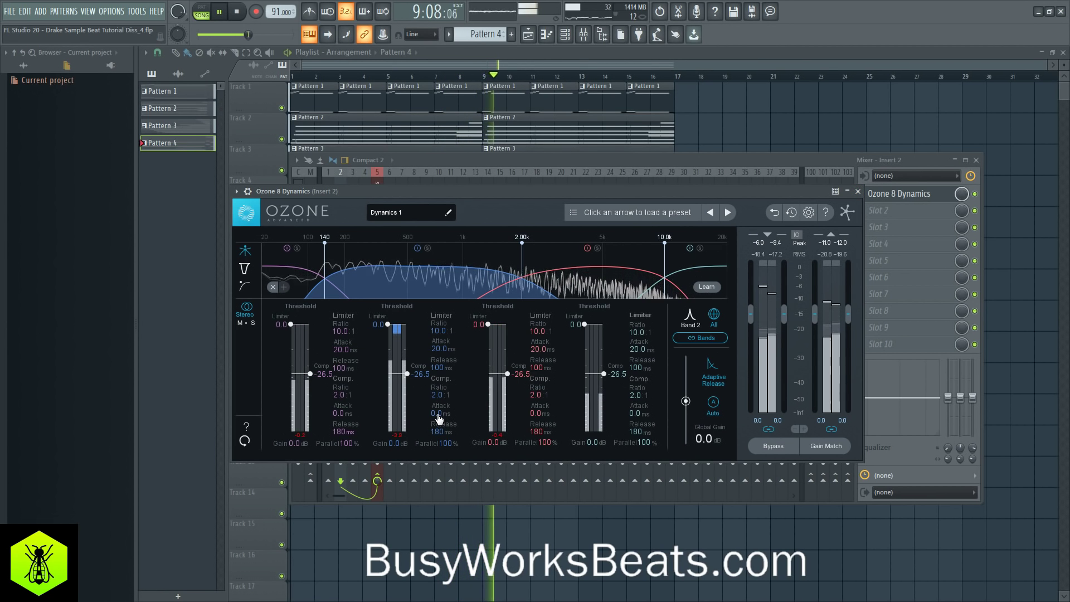
mouse_move(437, 416)
mouse_down()
mouse_move(448, 411)
mouse_move(442, 422)
mouse_up()
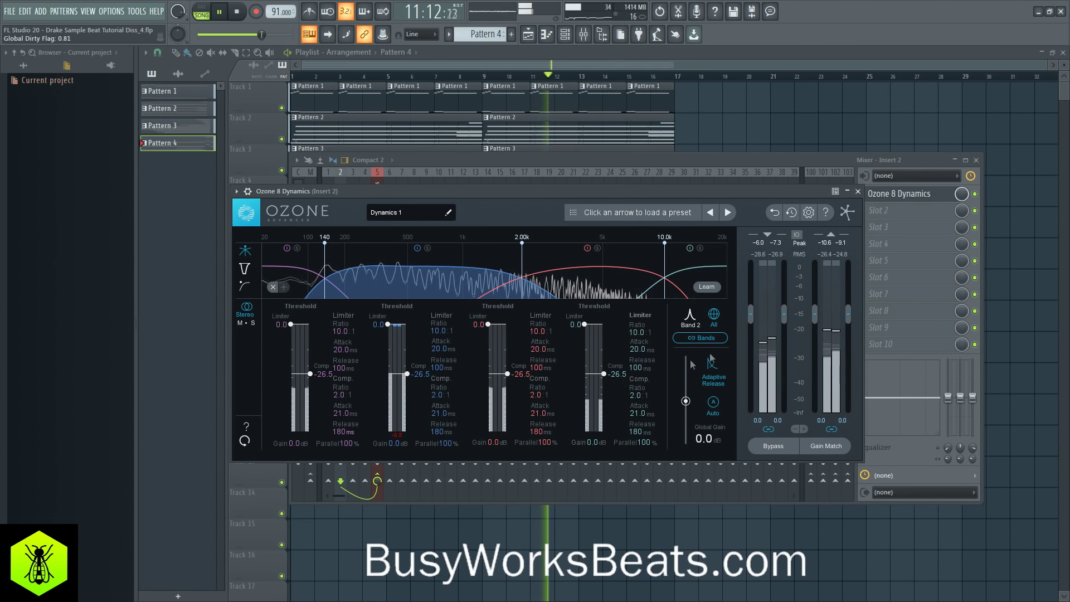
click(857, 192)
Step: Route the second Sonik Synth 2 channel (#2) to mixer track 4 and show the mixer
key(F9)
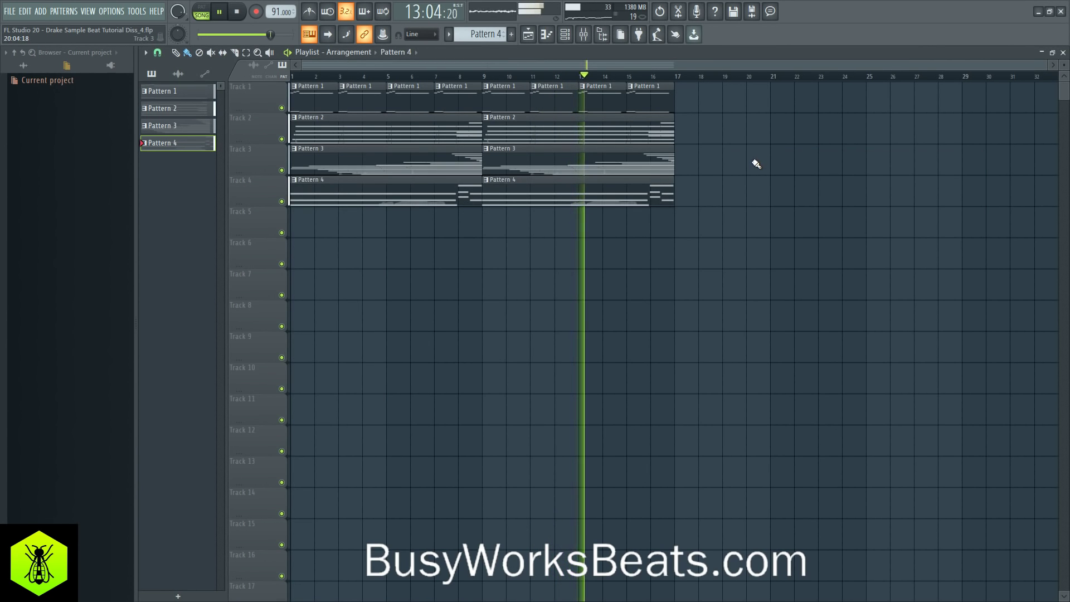
click(583, 34)
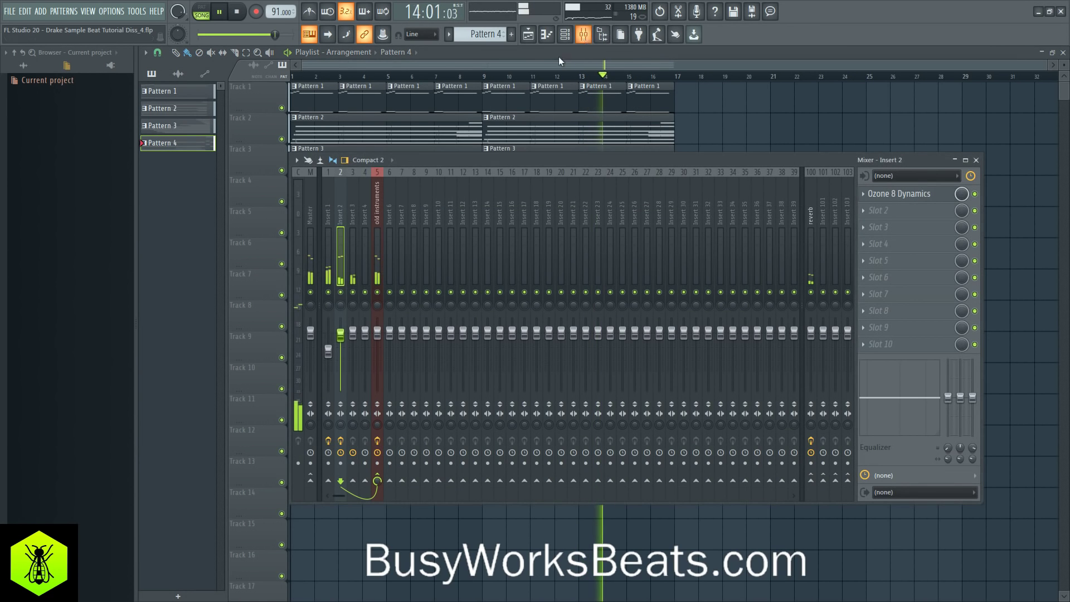
key(F9)
key(F6)
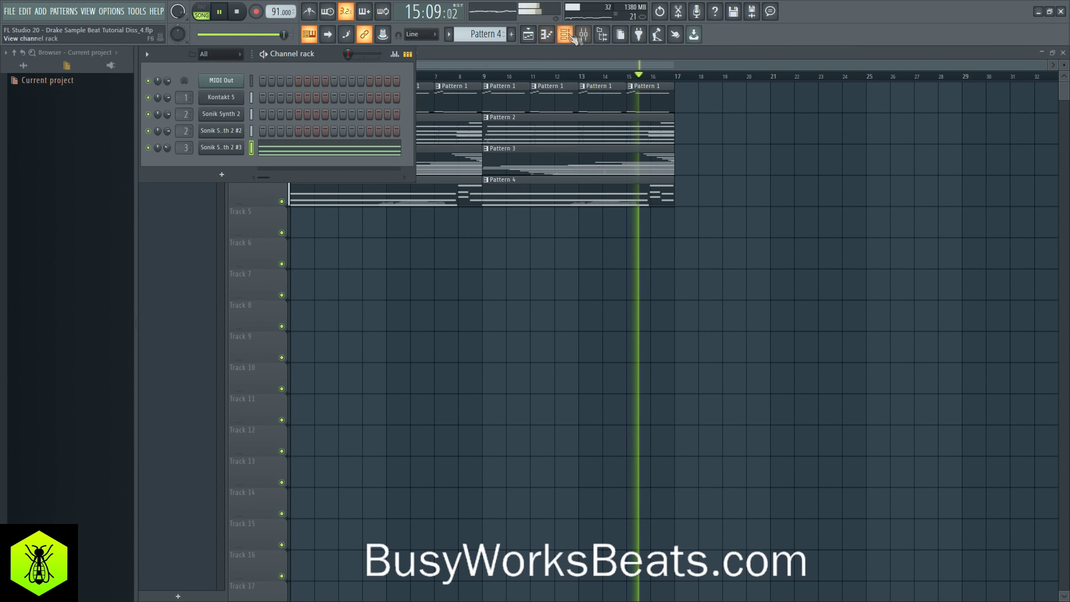
drag(185, 132, 186, 124)
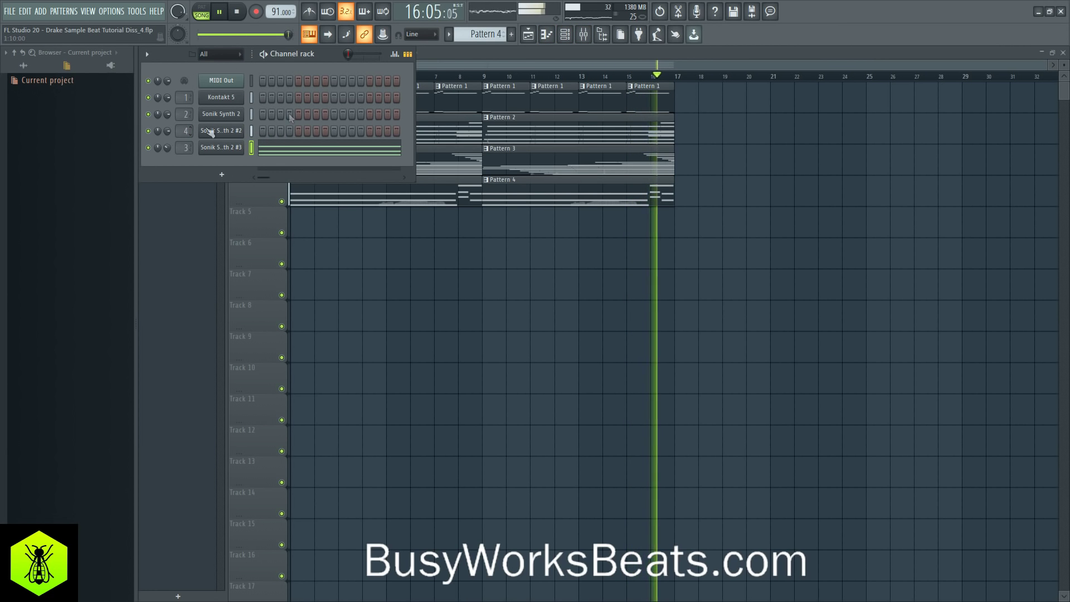
click(566, 35)
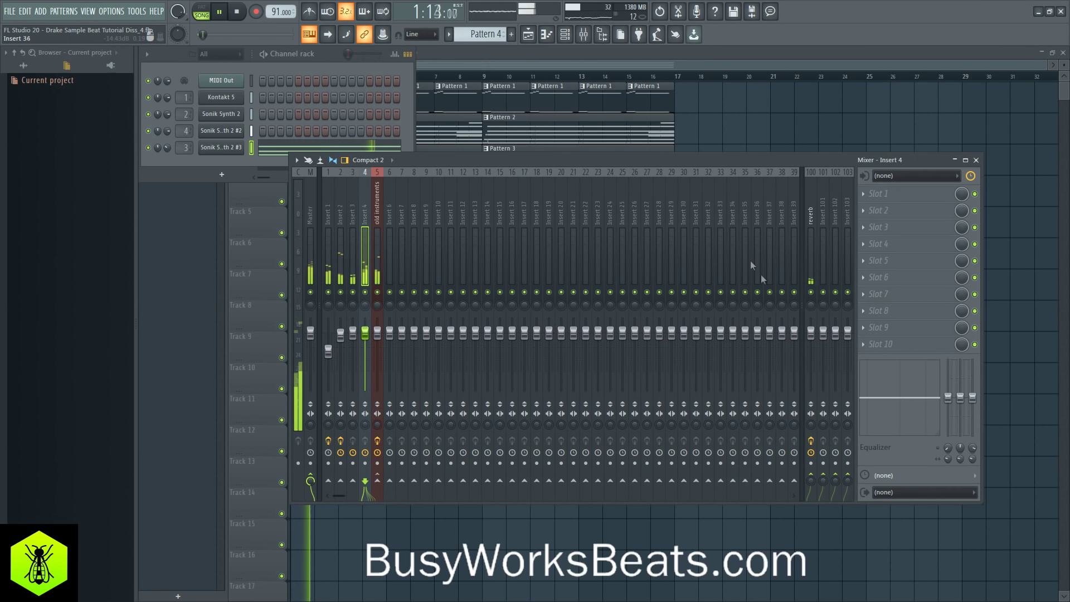
Step: Copy Fruity Delay 3 from Insert 1 to Insert 4 and lower the Insert 4 fader to about -7.5 dB
click(332, 220)
click(872, 247)
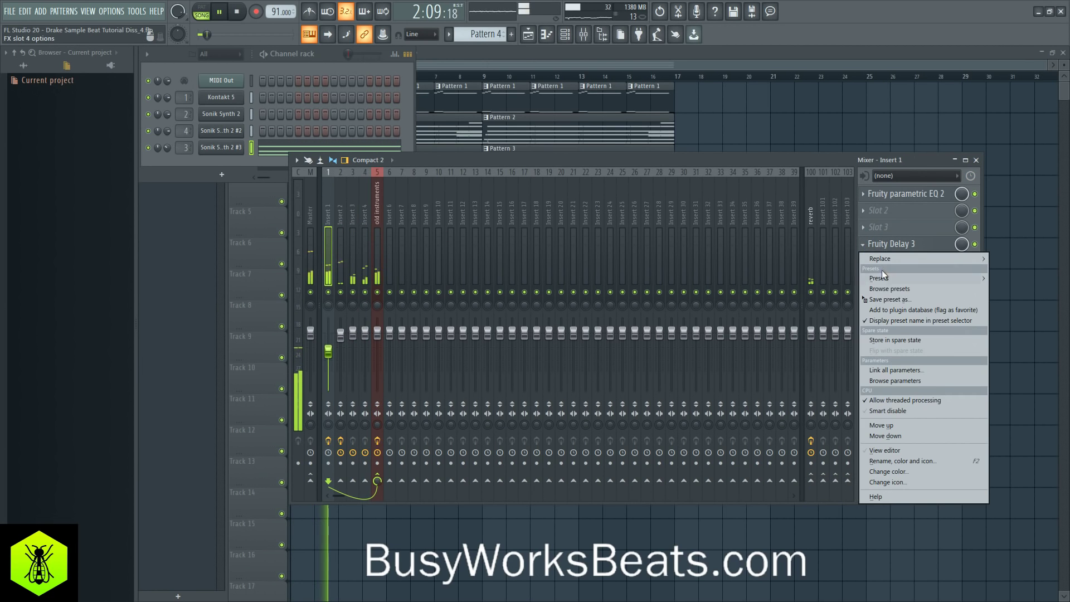
drag(882, 295, 366, 215)
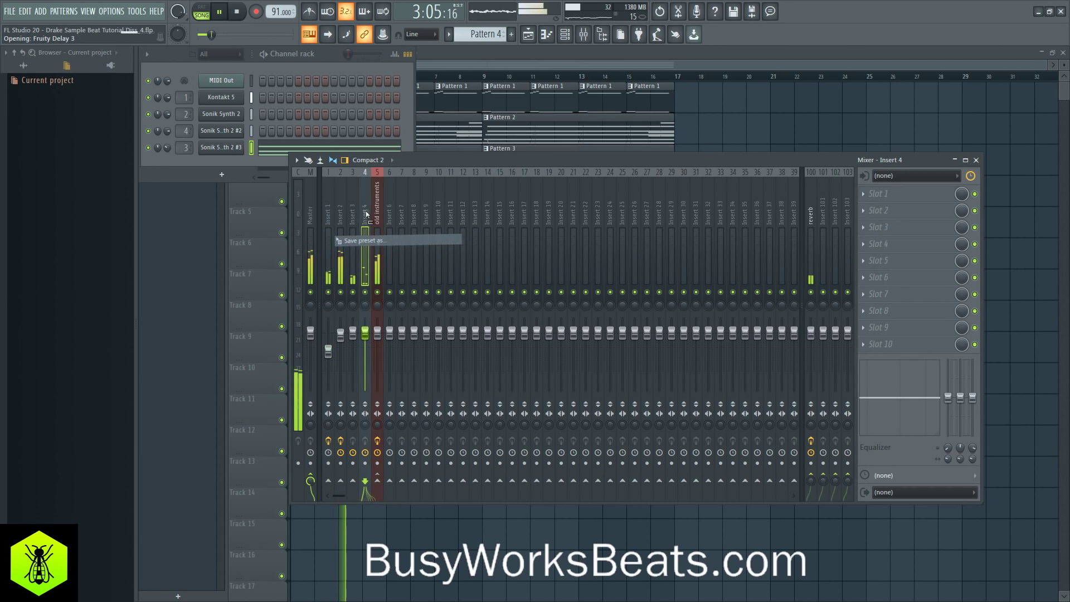
click(721, 129)
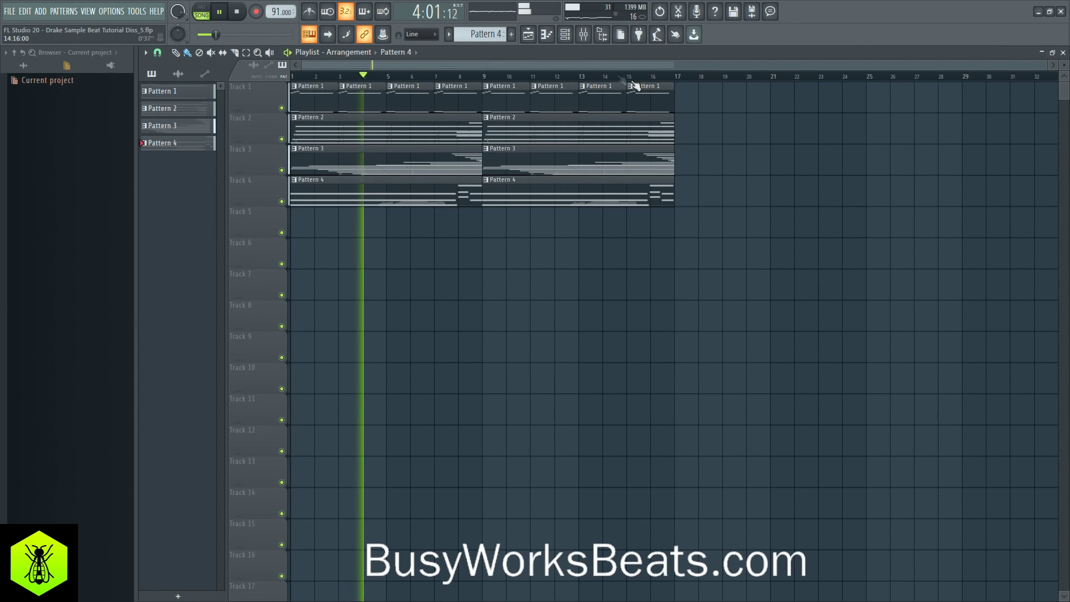
click(596, 36)
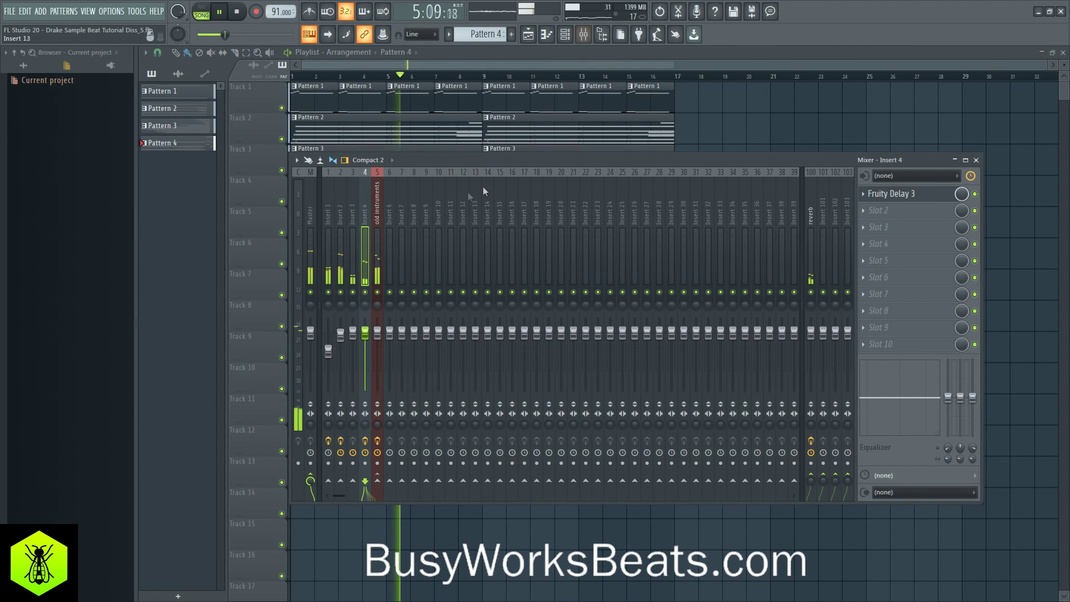
drag(365, 333, 365, 353)
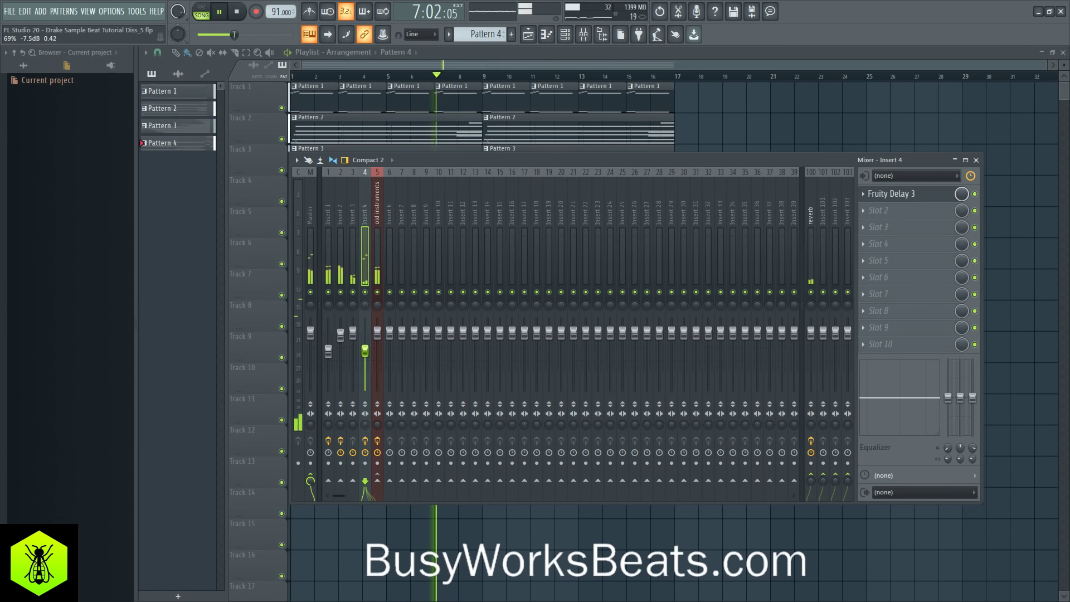
Step: Copy Ozone 8 Dynamics from Insert 2 to Insert 4, move it above Fruity Delay 3, and close the delay window
click(342, 216)
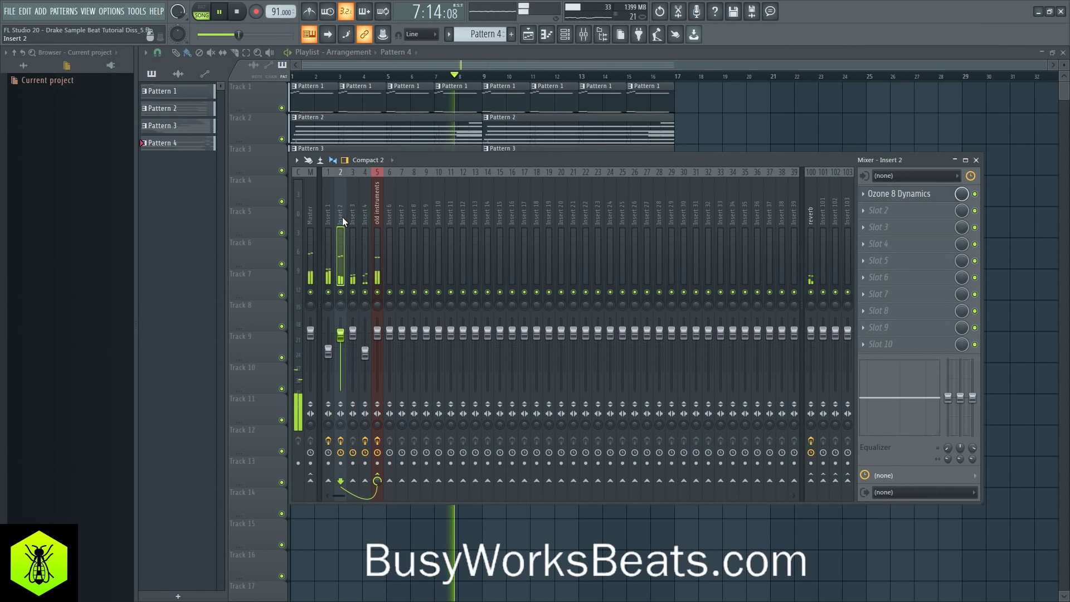
right_click(869, 195)
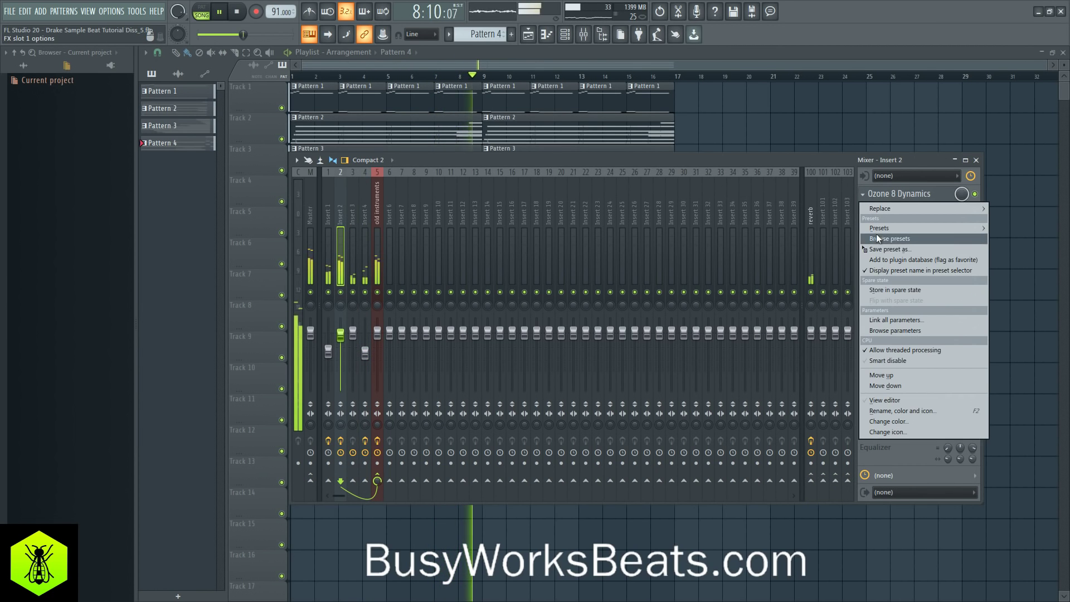
drag(875, 247, 364, 220)
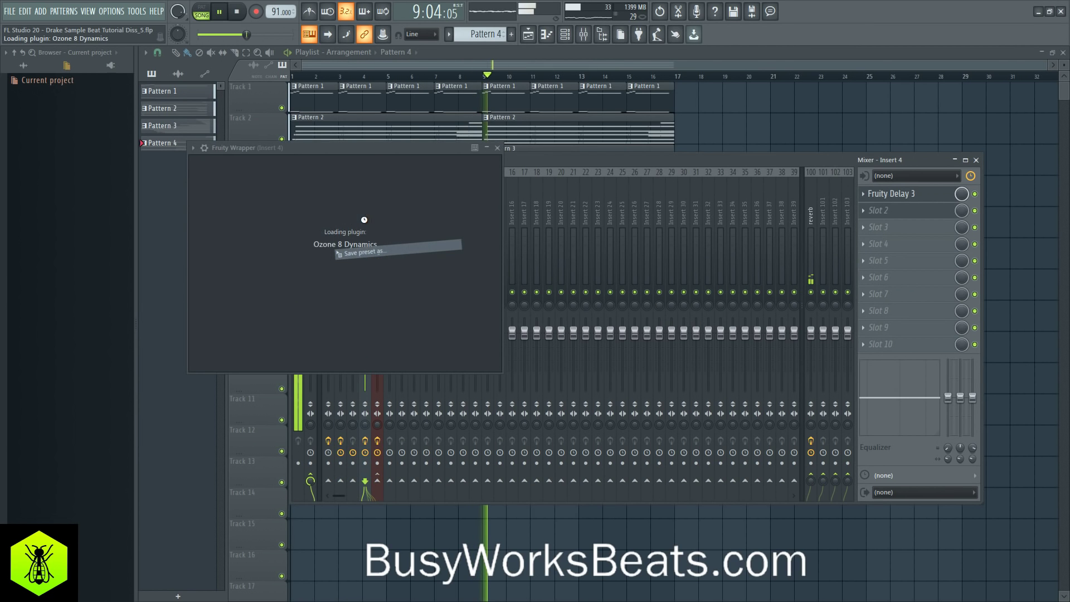
click(816, 149)
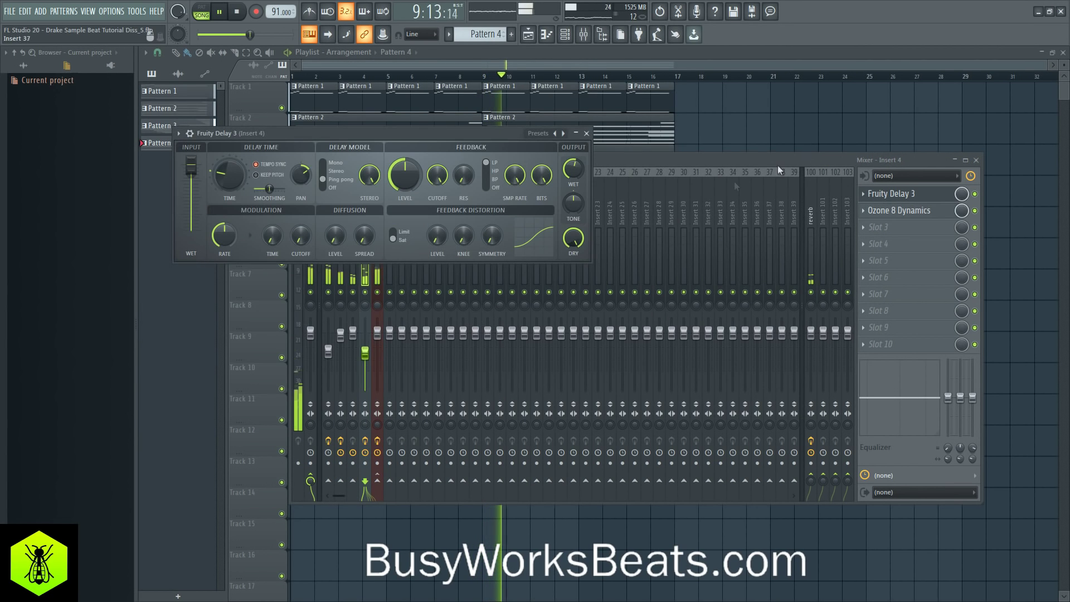
drag(906, 218, 902, 195)
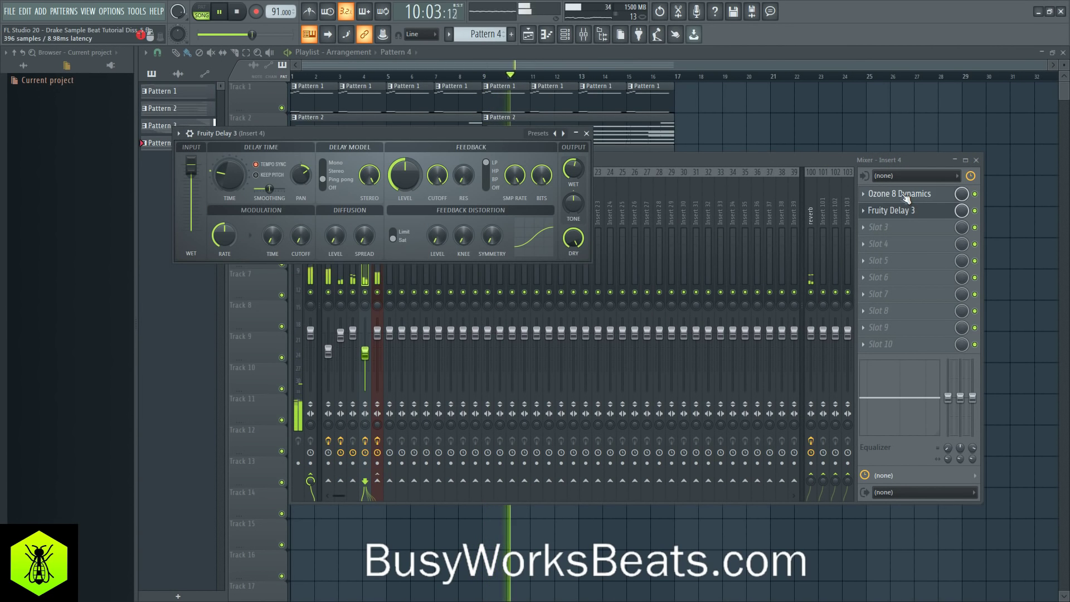
click(586, 133)
Step: Raise the Insert 4 fader to about -1.2 dB and leave the mixer
drag(365, 351, 368, 334)
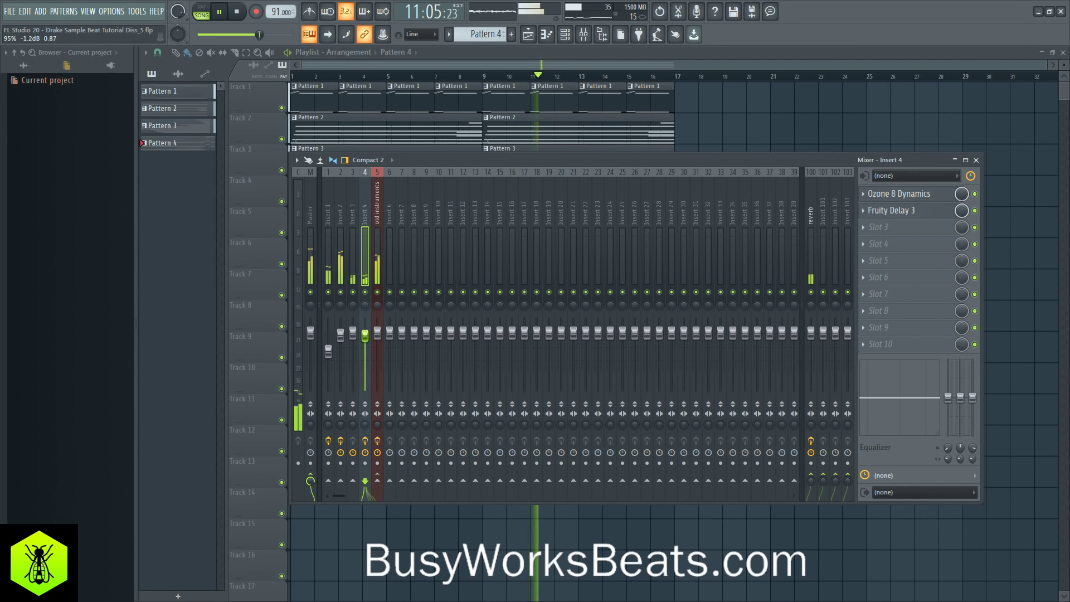
right_click(367, 336)
click(369, 340)
right_click(733, 116)
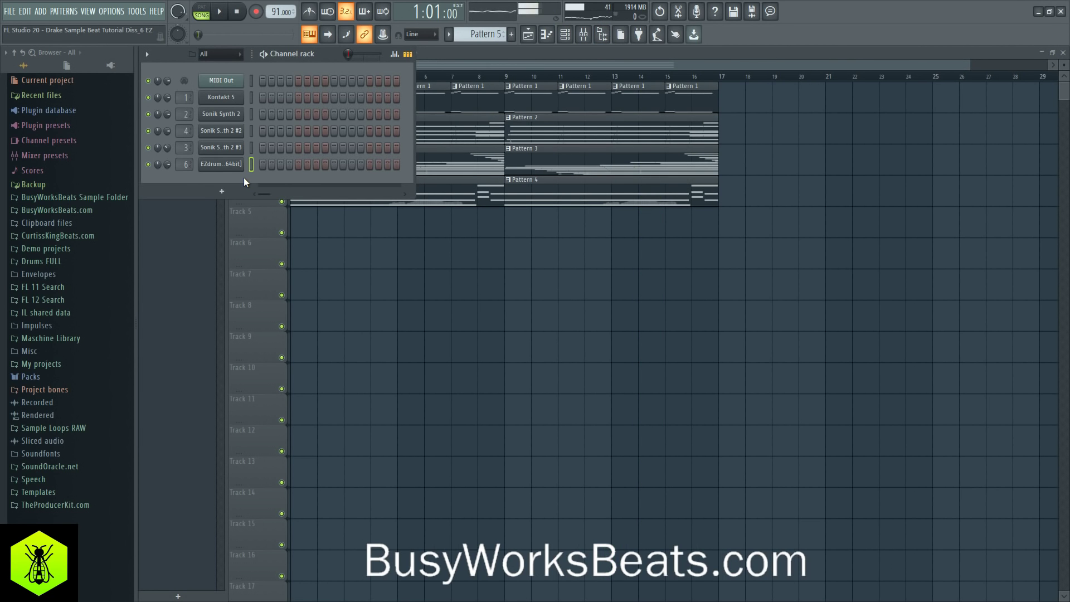
Step: Open EZdrummer and look through its Hip-Hop! kit presets
click(223, 165)
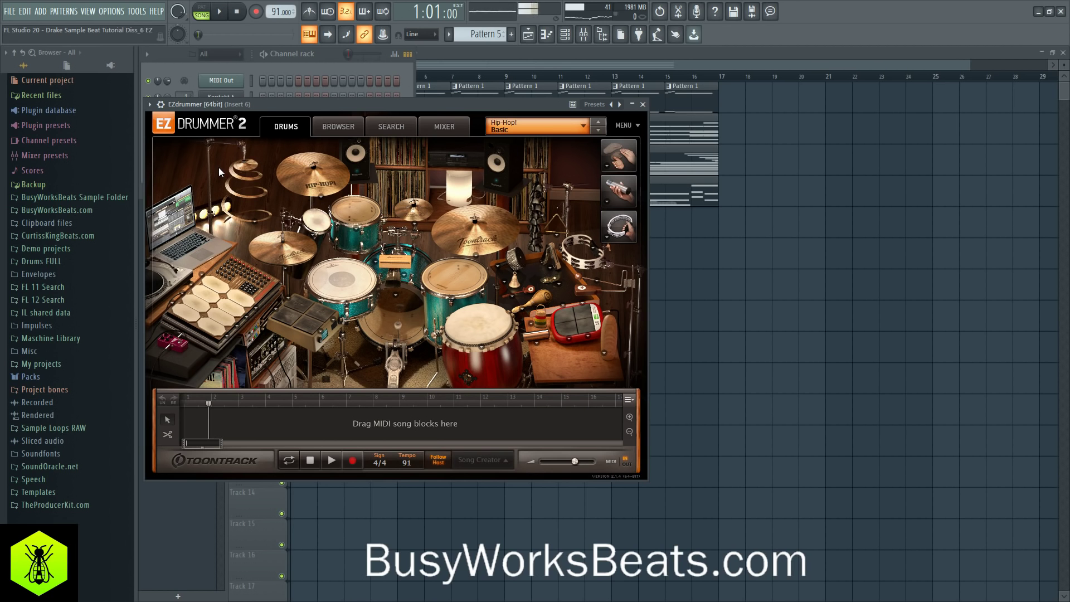
click(544, 130)
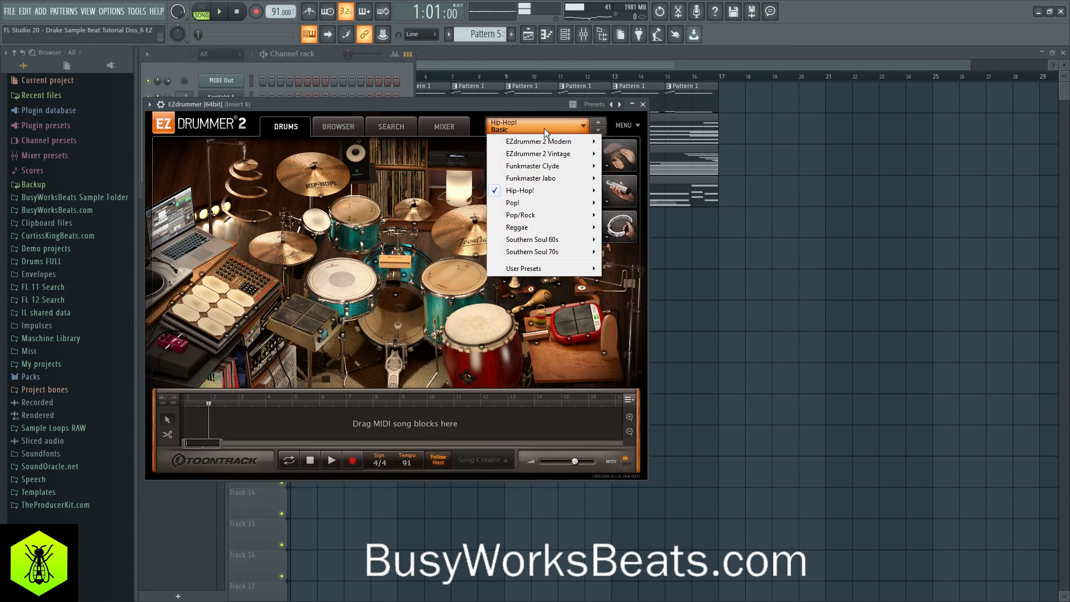
mouse_move(547, 190)
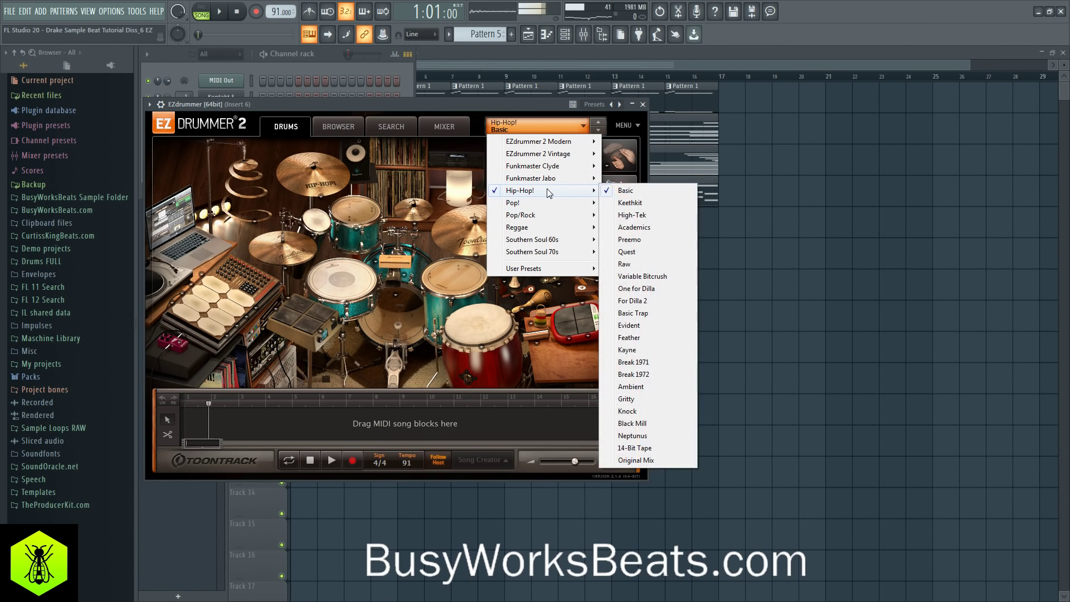
mouse_move(555, 239)
right_click(731, 288)
Step: Place a Pattern 5 clip at bar 1 of Track 5 and open the EZdrummer channel's piano roll
click(296, 236)
click(565, 34)
click(565, 35)
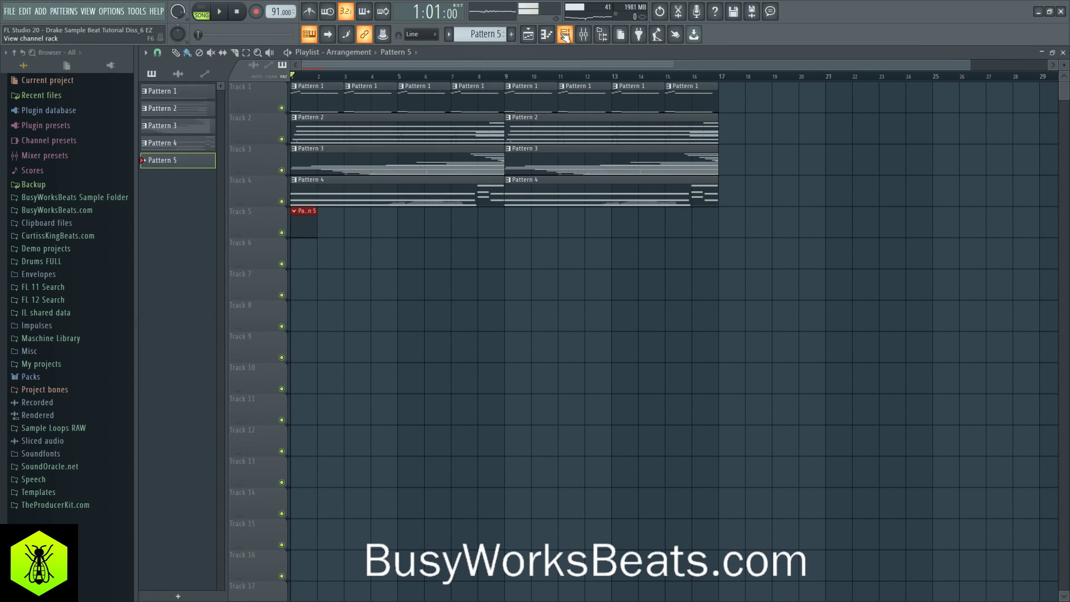
click(574, 39)
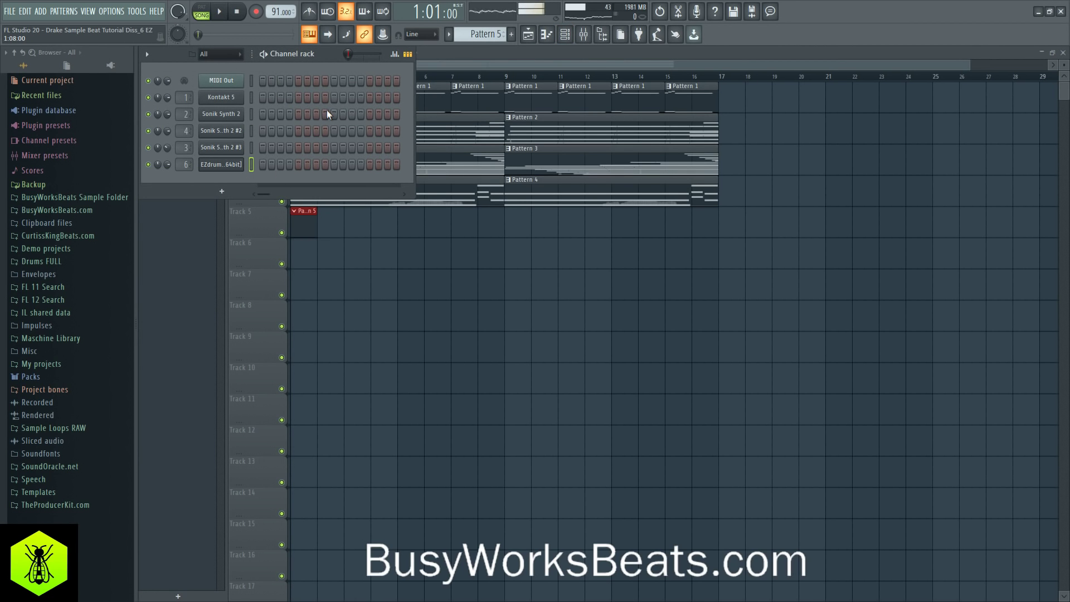
right_click(221, 164)
click(251, 165)
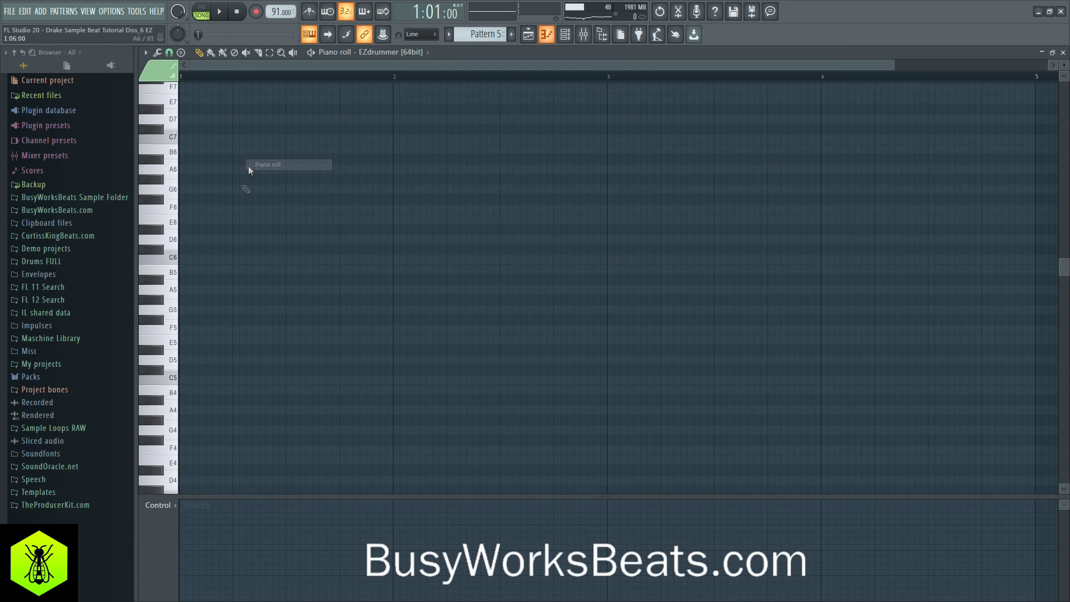
click(565, 34)
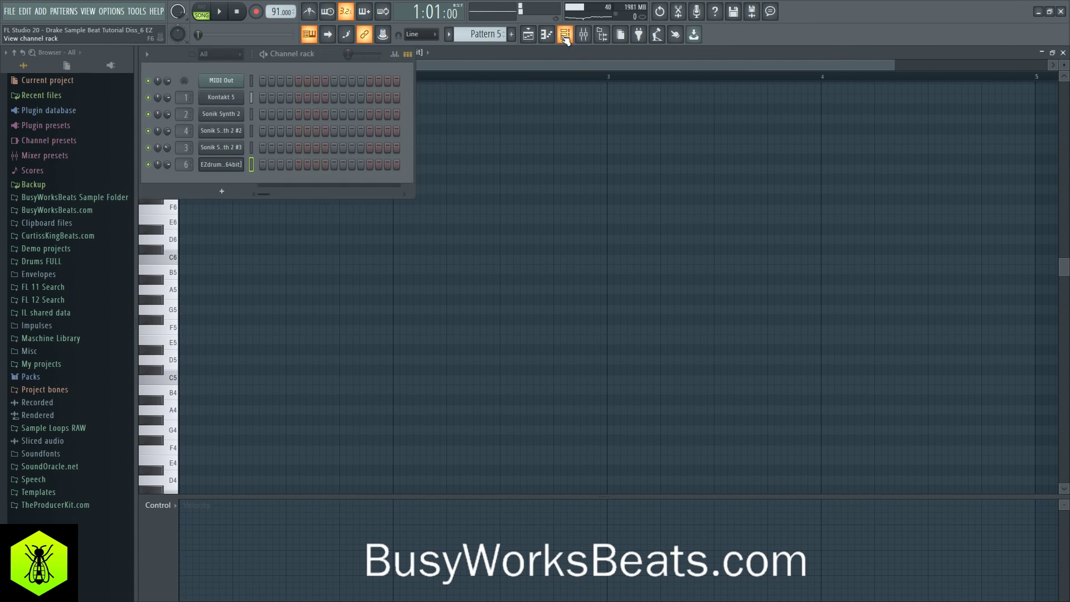
Step: Play the song while auditioning EZdrummer's drums, check the Racktom's sound options, and close the instrument and stop playback
click(214, 169)
key(space)
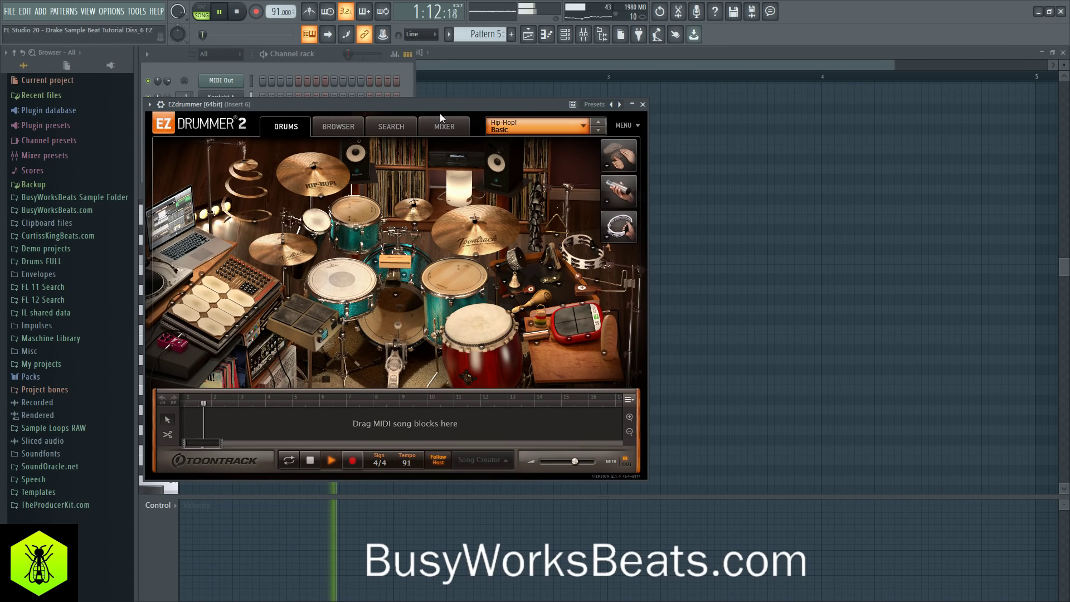
drag(440, 113, 703, 108)
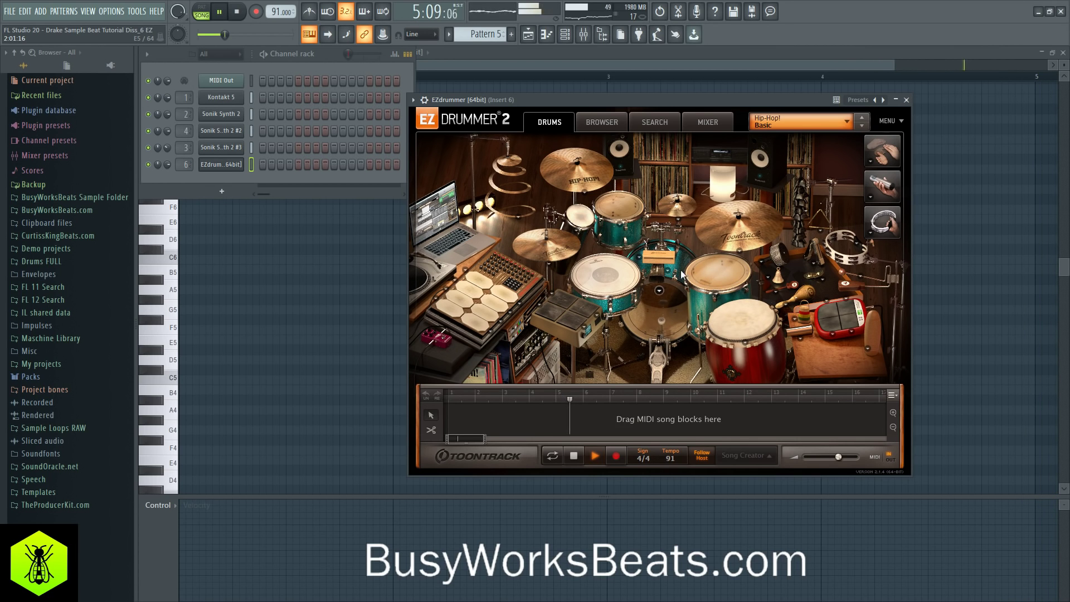
click(620, 223)
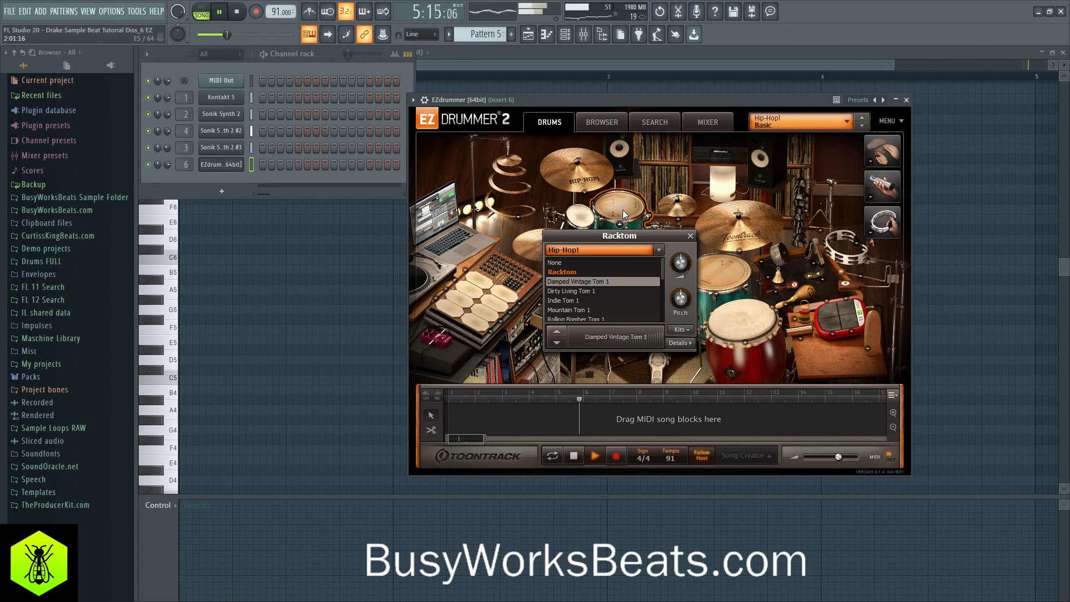
click(690, 236)
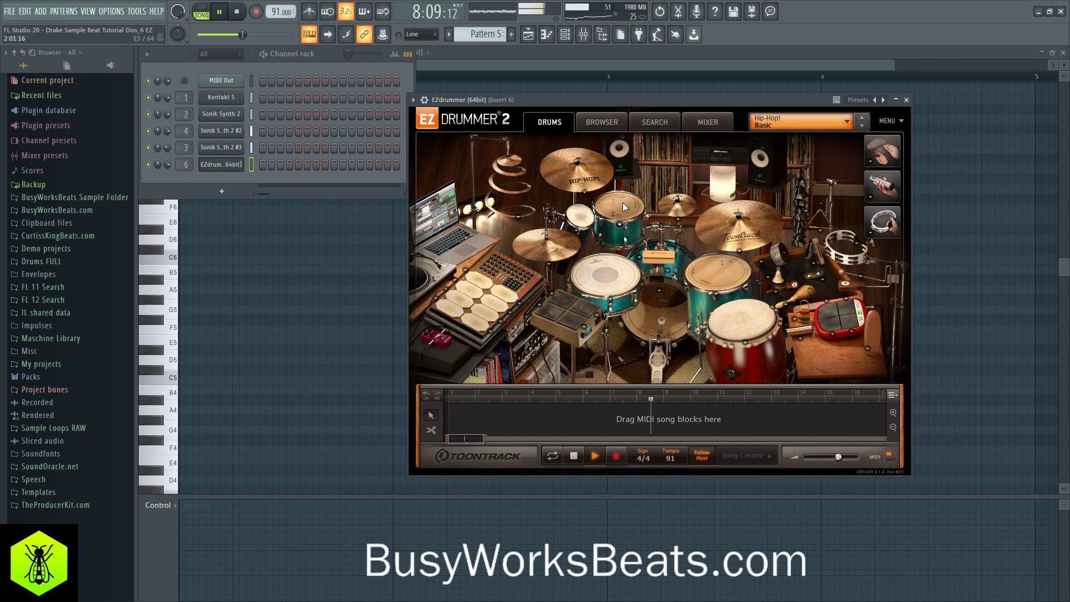
click(907, 100)
key(space)
Step: Place C4, B3 and G3 drum notes in the second half of bar 1 and shift B3 earlier to overlap C4
scroll(169, 368, down, 4)
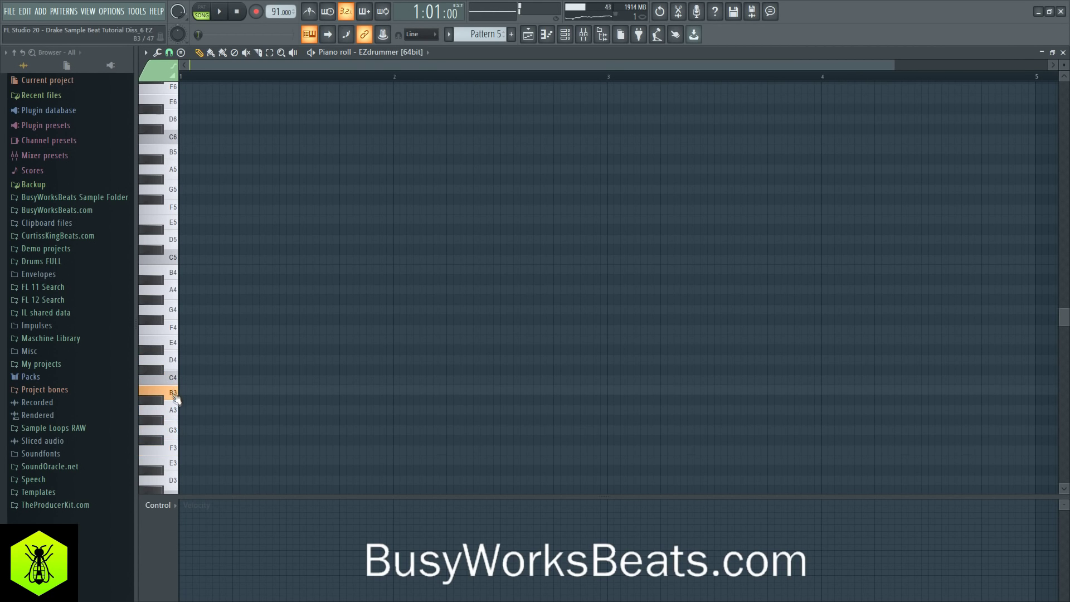
key(space)
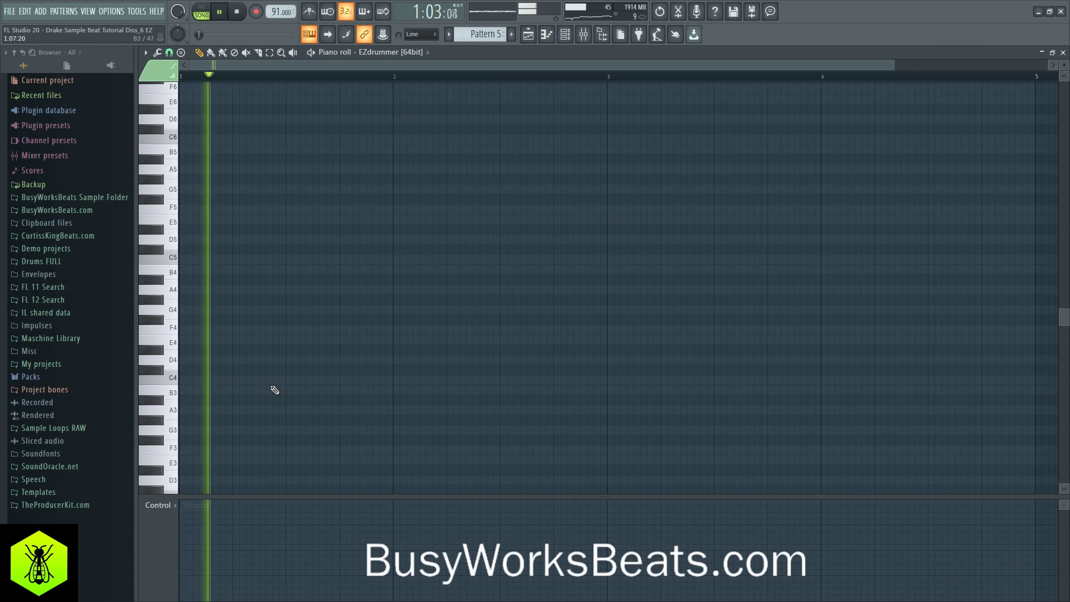
key(space)
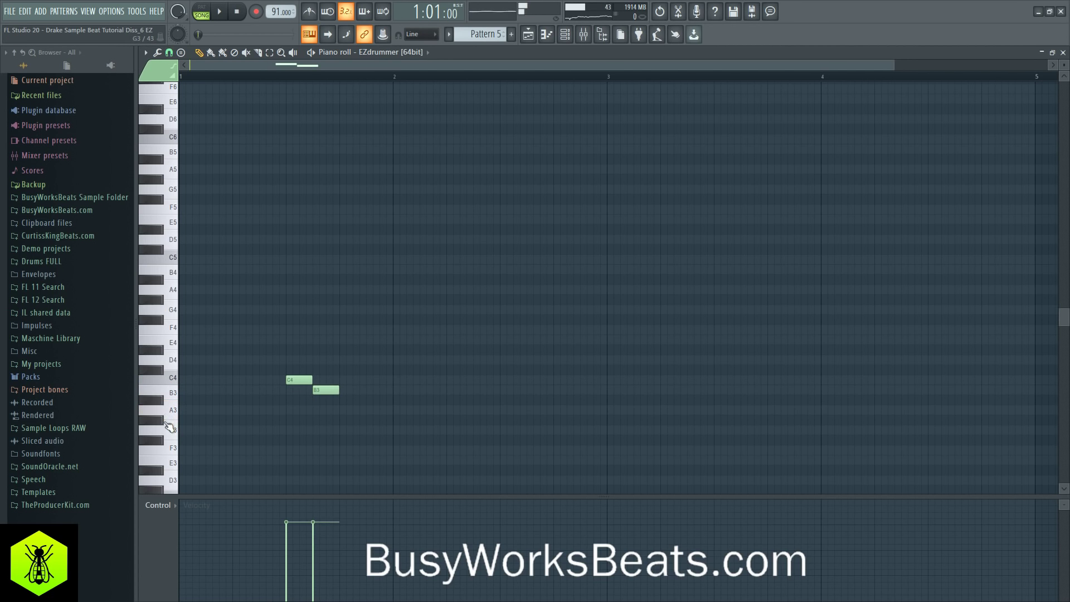
key(space)
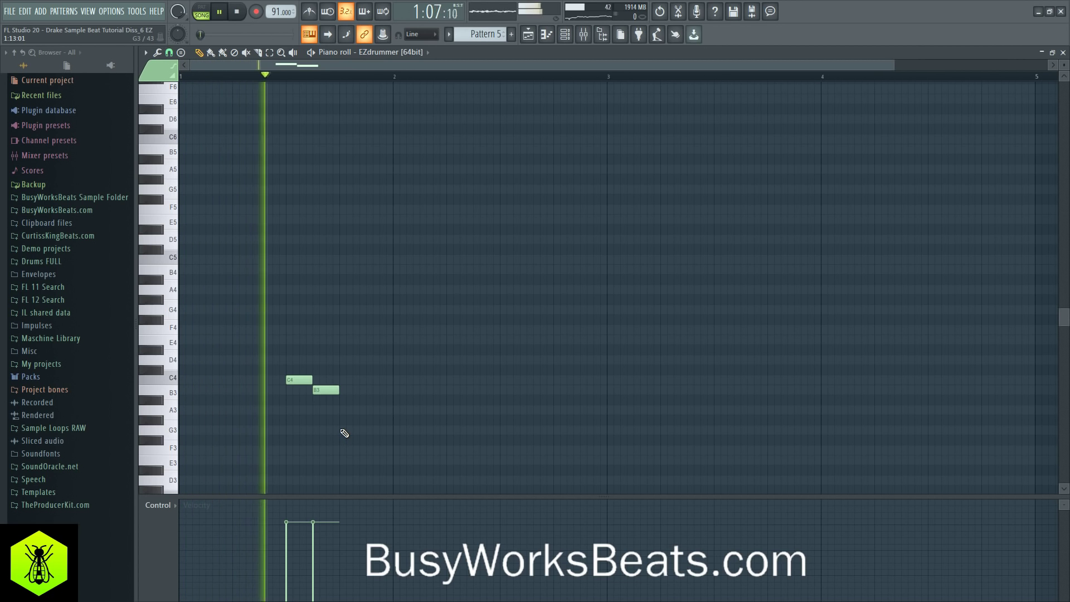
click(342, 430)
drag(326, 390, 305, 380)
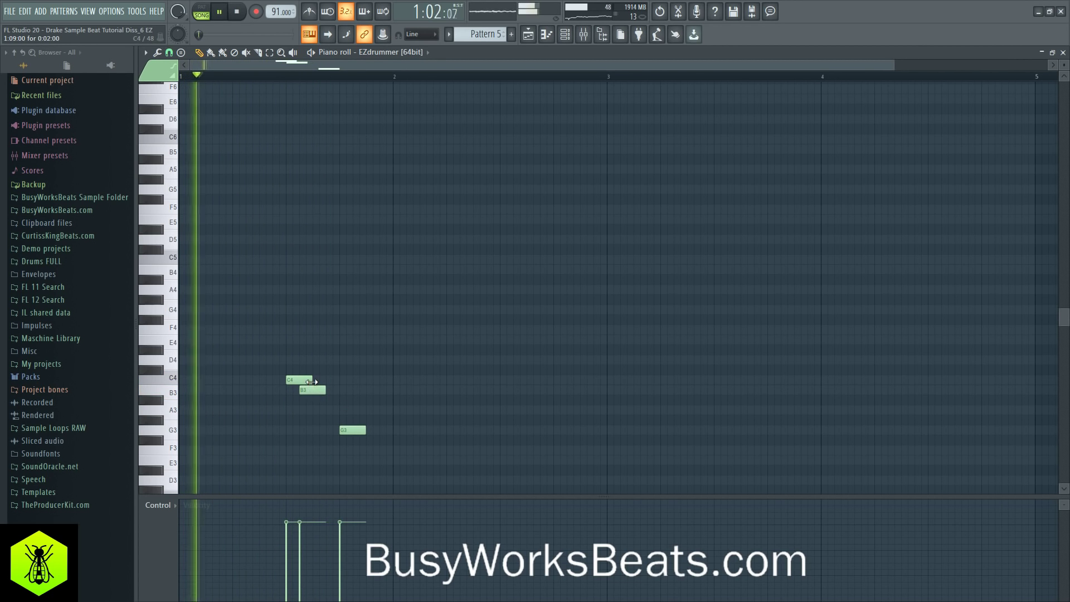
Step: Move the G3 note to 1:12:00 and add short G3 and F3 notes at the end of bar 1
key(space)
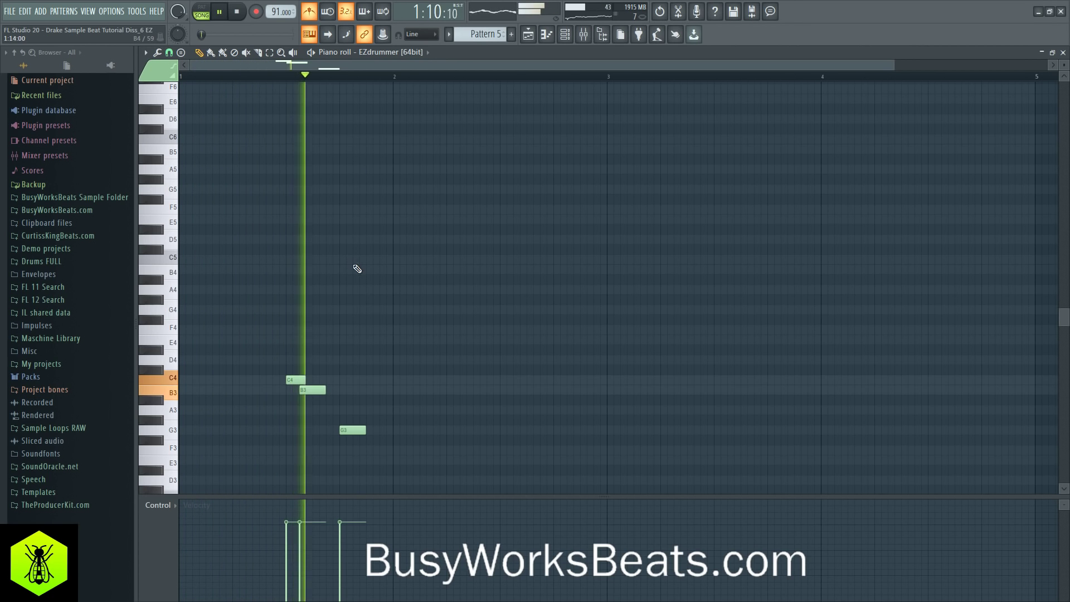
drag(352, 431, 338, 431)
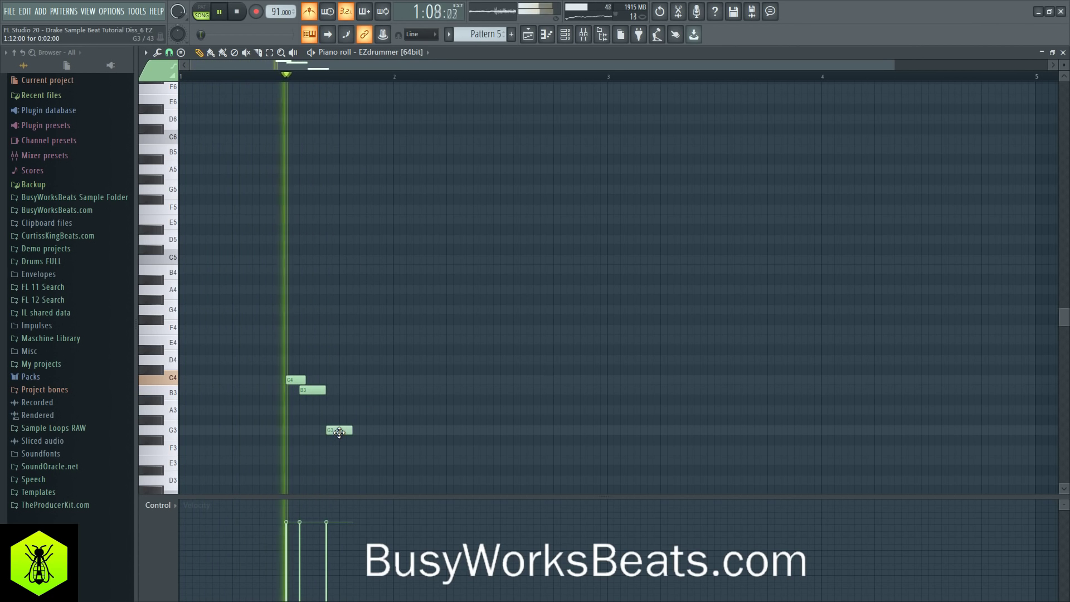
key(space)
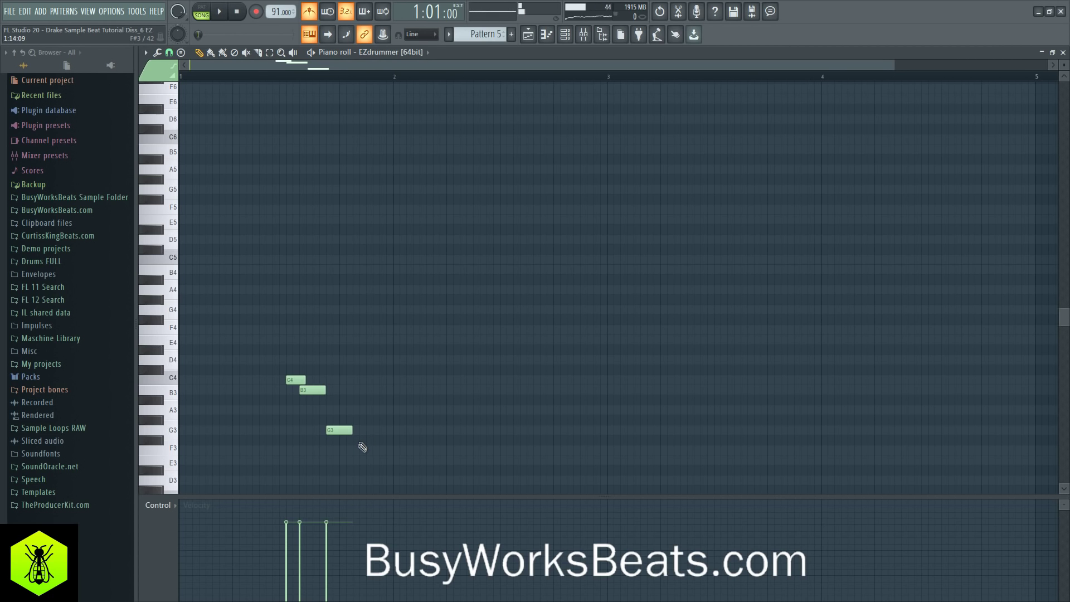
double_click(344, 430)
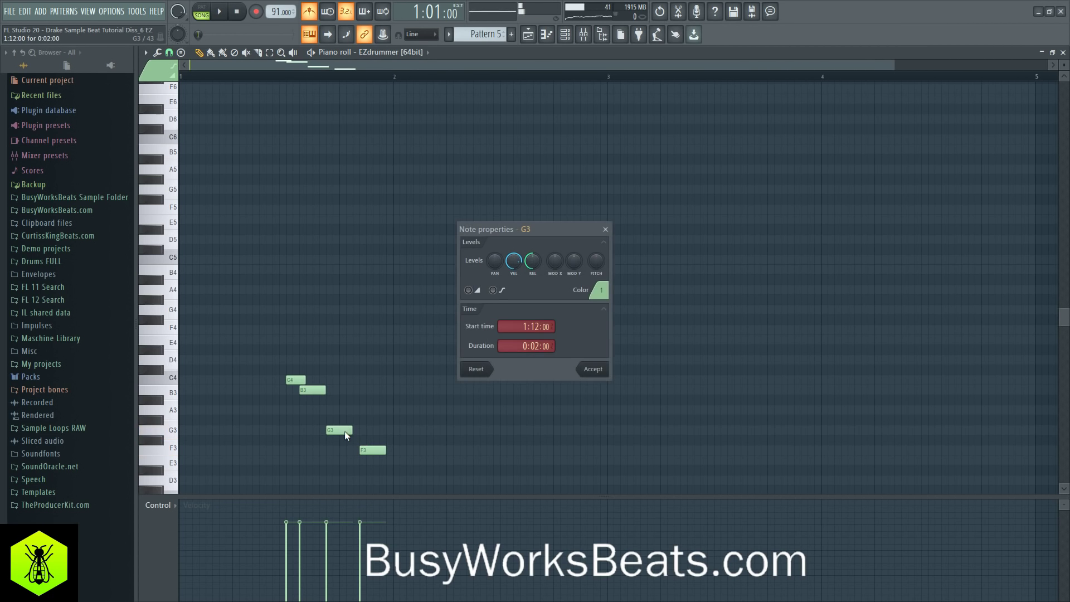
click(591, 369)
click(375, 431)
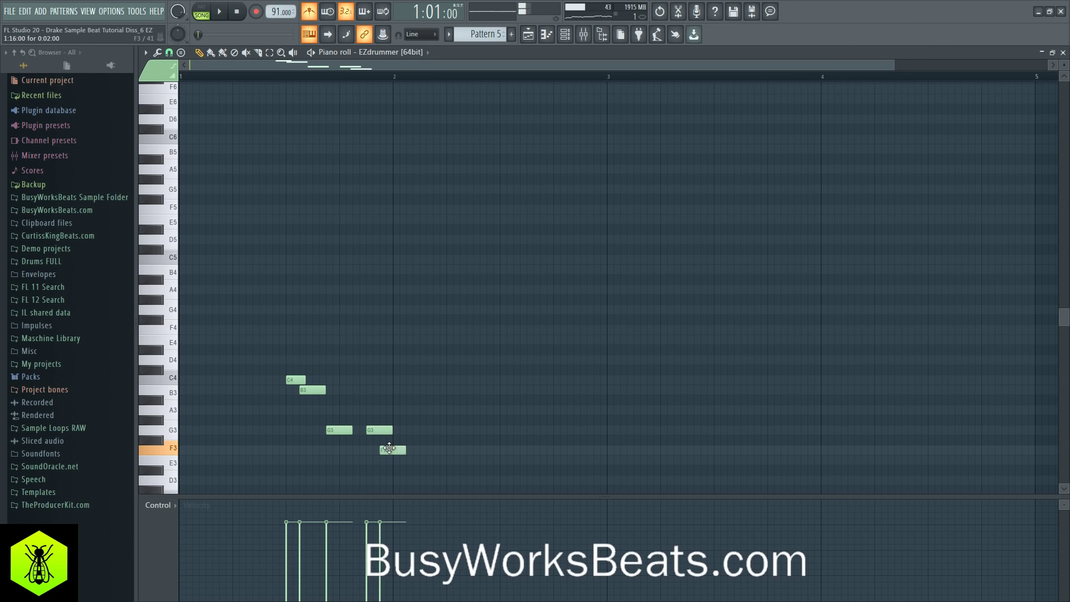
drag(389, 448, 400, 449)
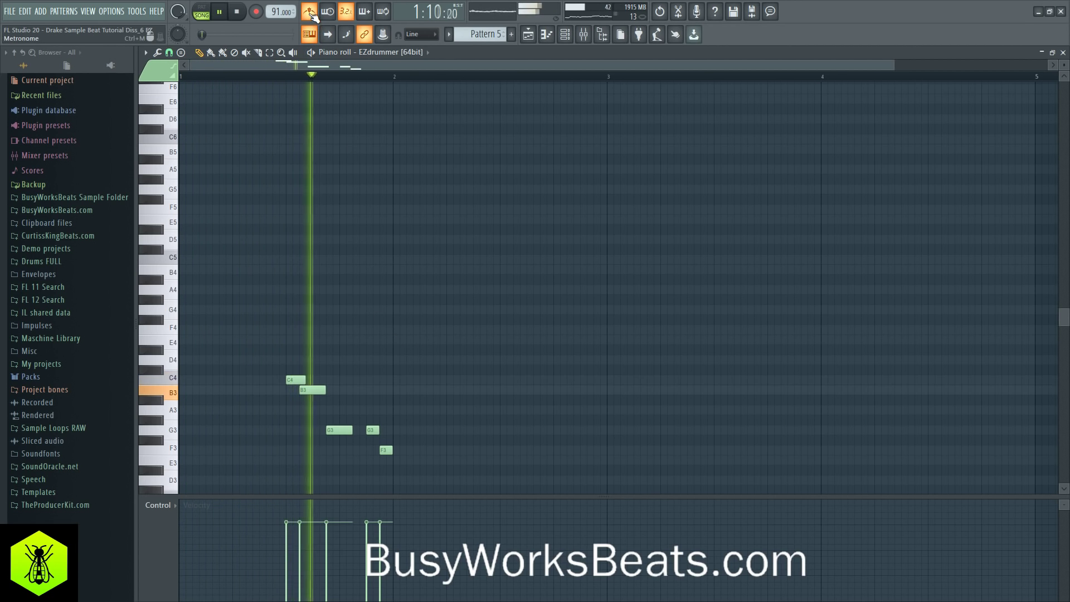
Step: Play back the fill and move the last G3 and F3 notes earlier so they follow the first G3
key(space)
key(space)
drag(385, 444, 379, 449)
ctrl+click(356, 458)
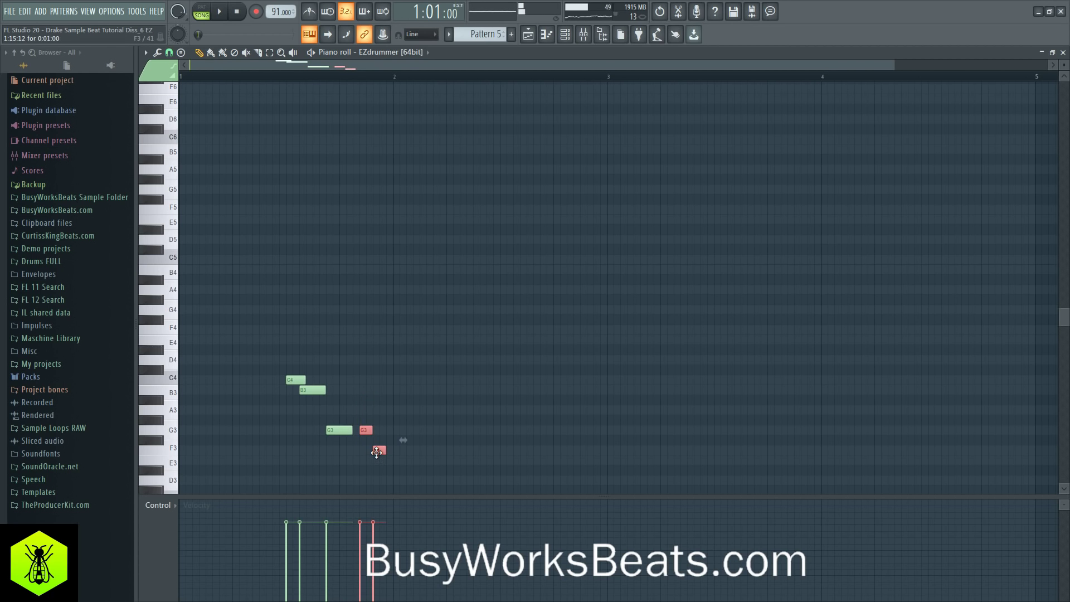
Step: Apply a Flam to the first G3 note with the Absolute option and play back the fill
click(156, 53)
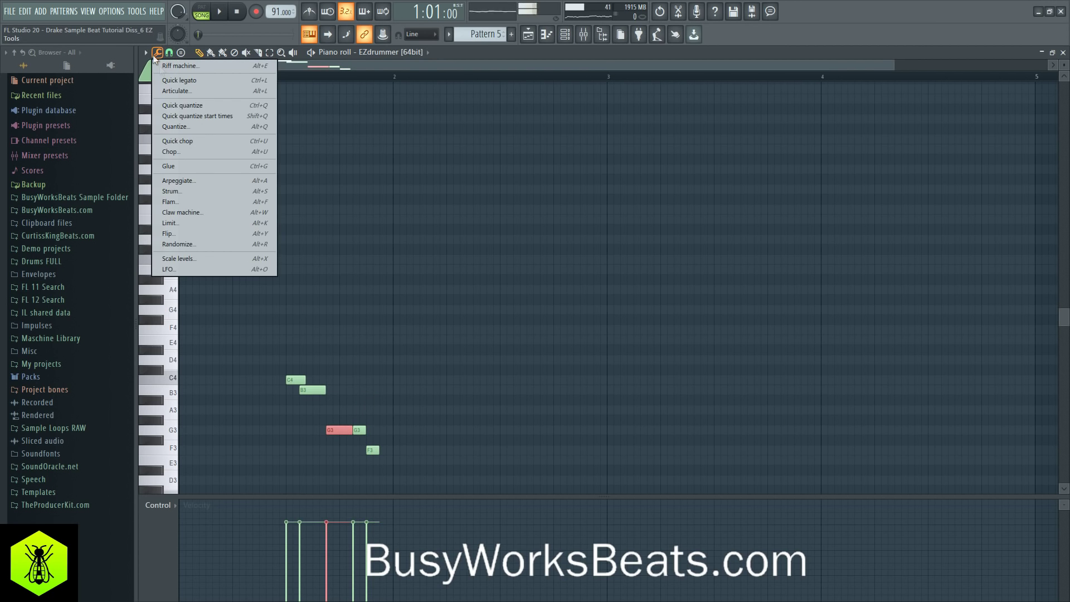
click(199, 199)
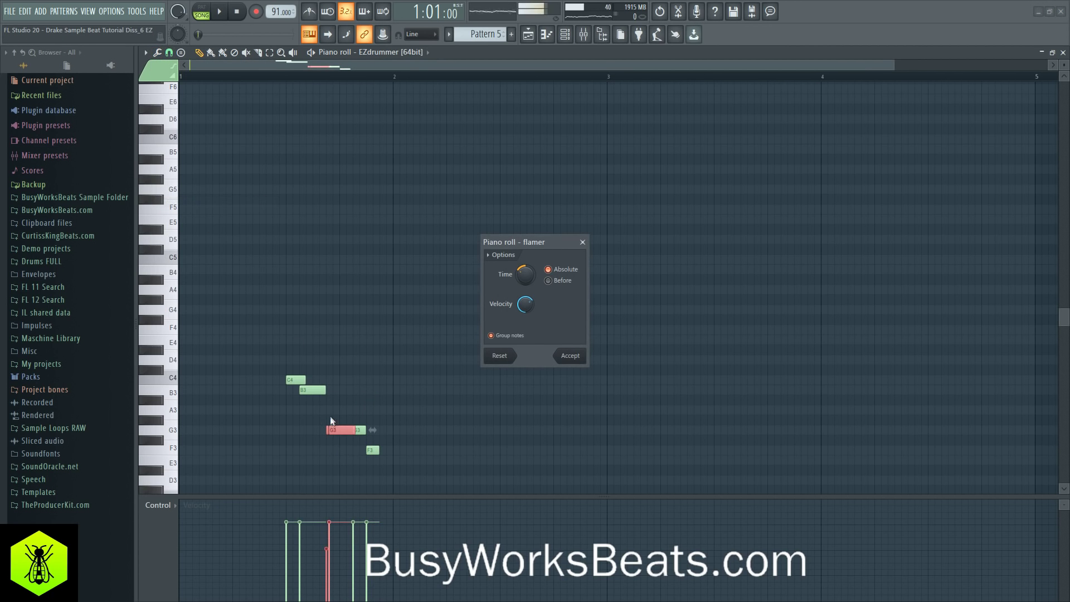
click(571, 357)
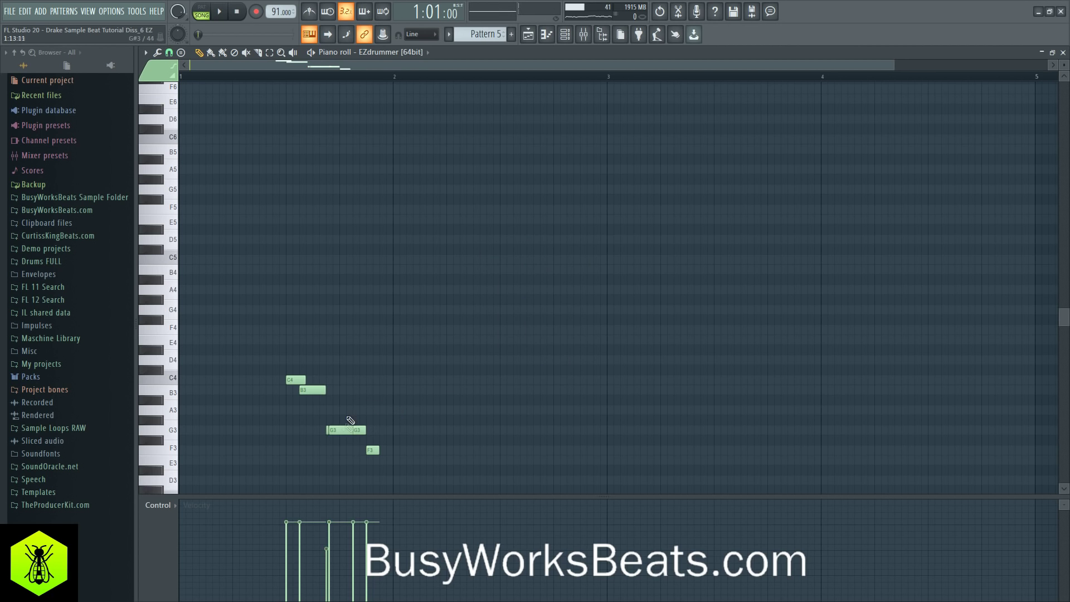
key(space)
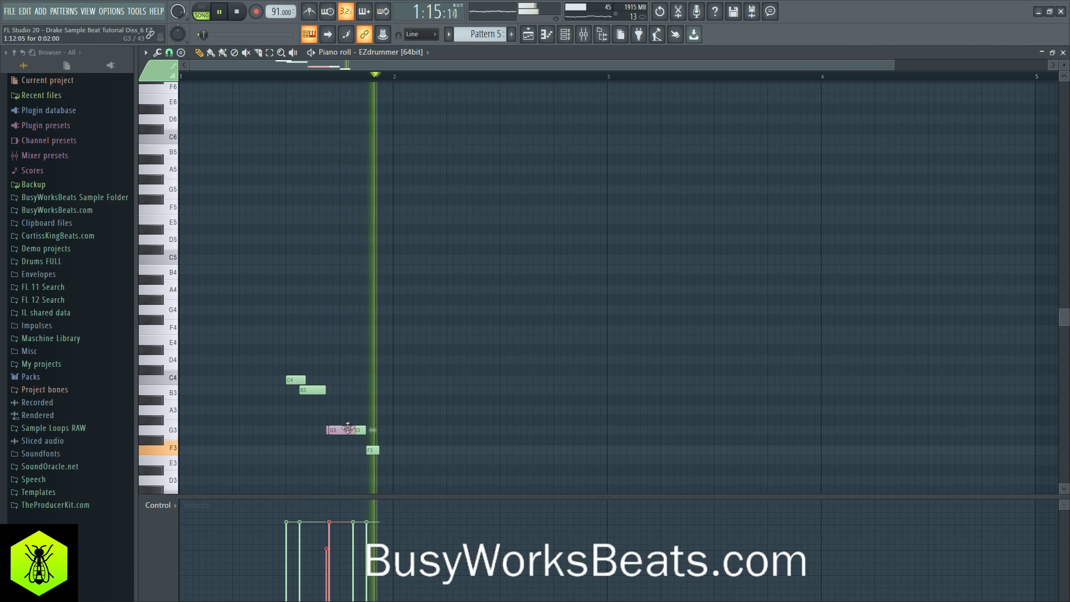
key(space)
scroll(399, 431, down, 3)
scroll(399, 431, down, 1)
click(397, 346)
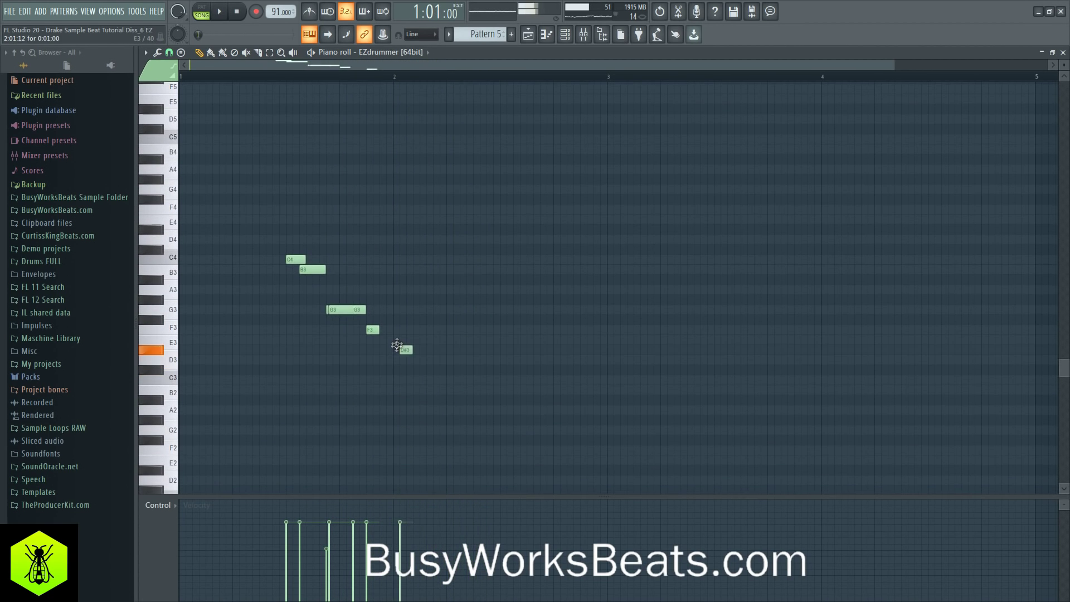
Step: Move the Pattern 5 clip on Track 5 to bar 8 and place a second one at bar 16
click(1063, 52)
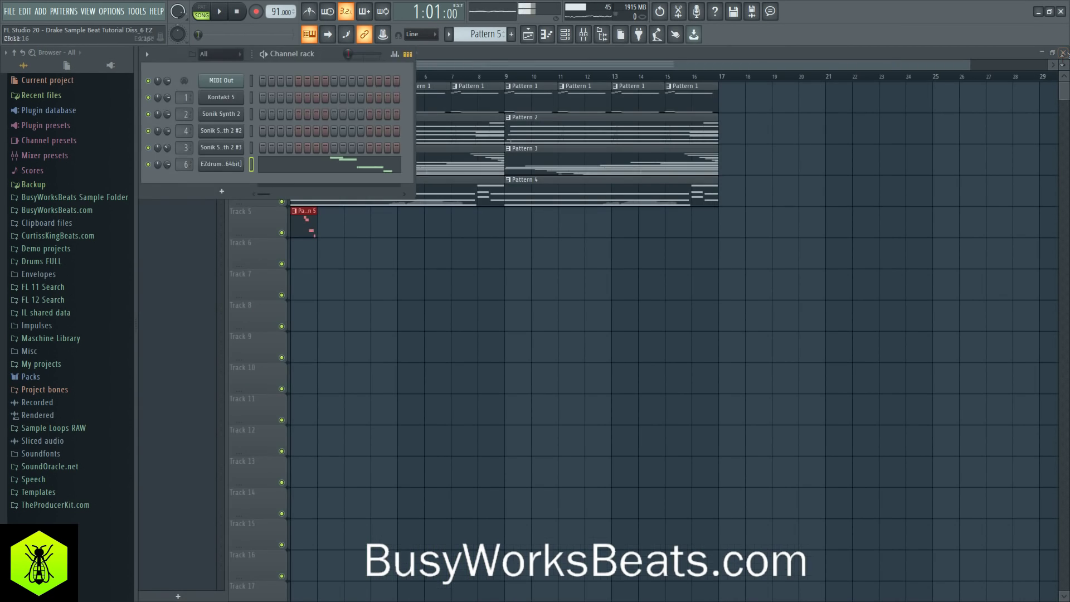
key(F6)
click(478, 76)
key(space)
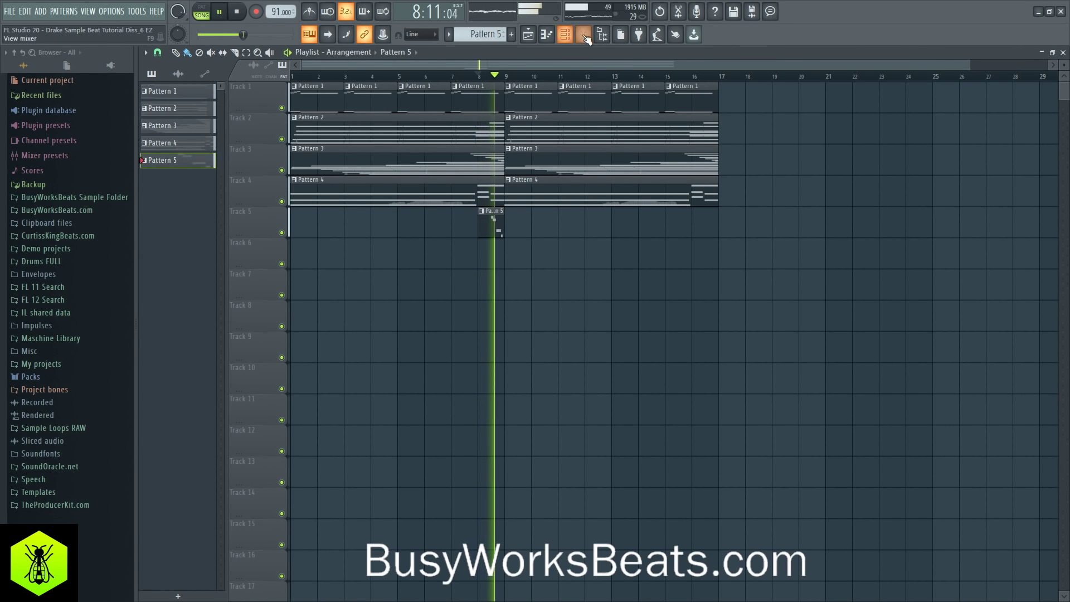
click(703, 217)
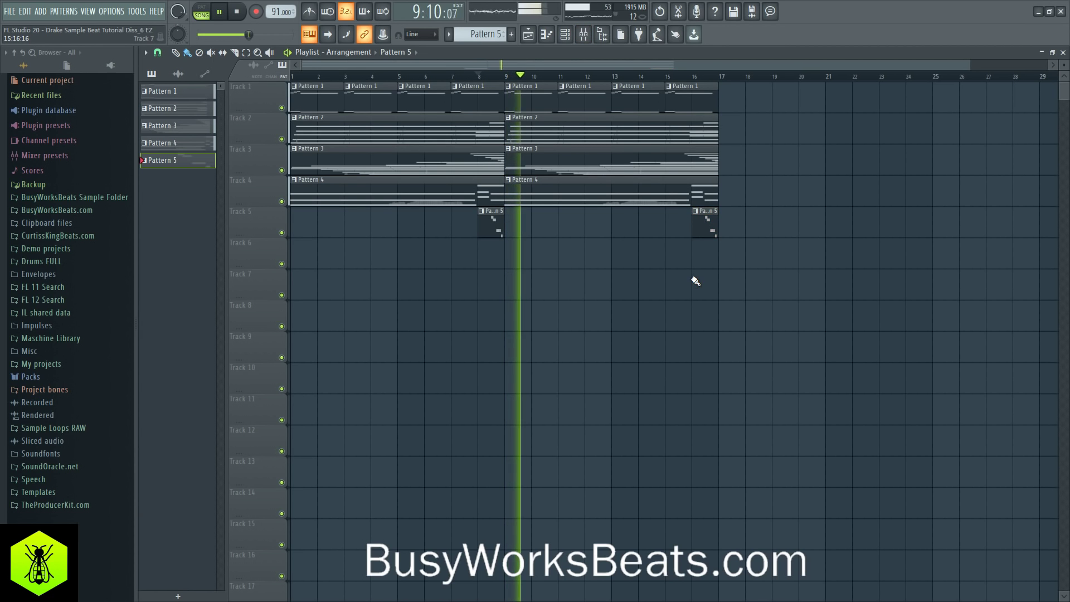
Step: Create Pattern 6 and place its clip at bar 1 of Track 6
click(564, 34)
drag(485, 34, 485, 28)
click(565, 34)
drag(306, 229, 303, 254)
Step: Lower the Insert 4 fader to about -3.6 dB in the mixer and close the mixer
key(space)
key(space)
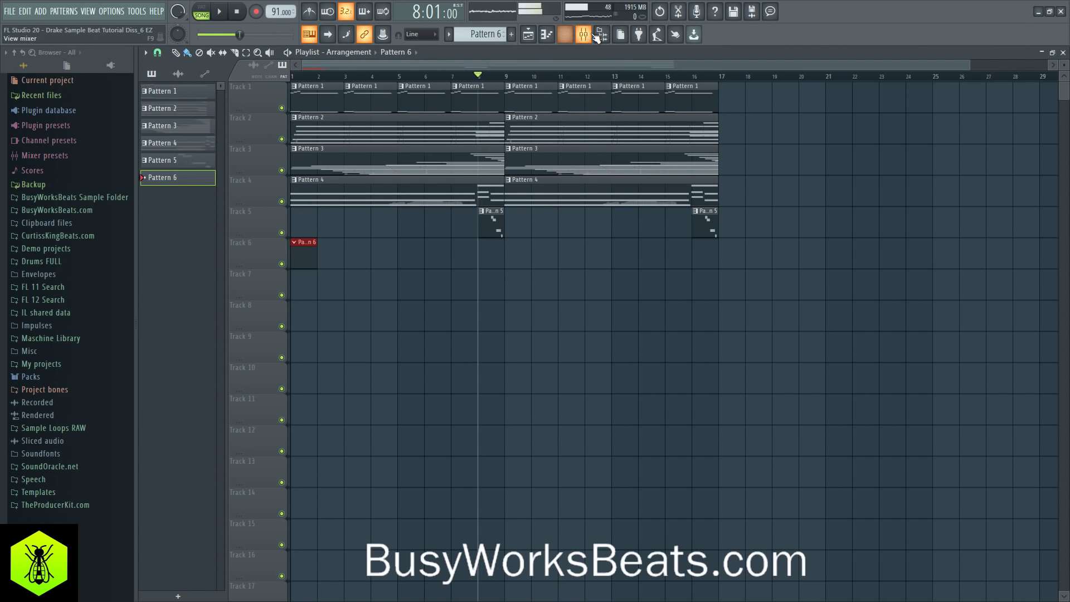
click(598, 35)
scroll(339, 206, up, 5)
click(377, 211)
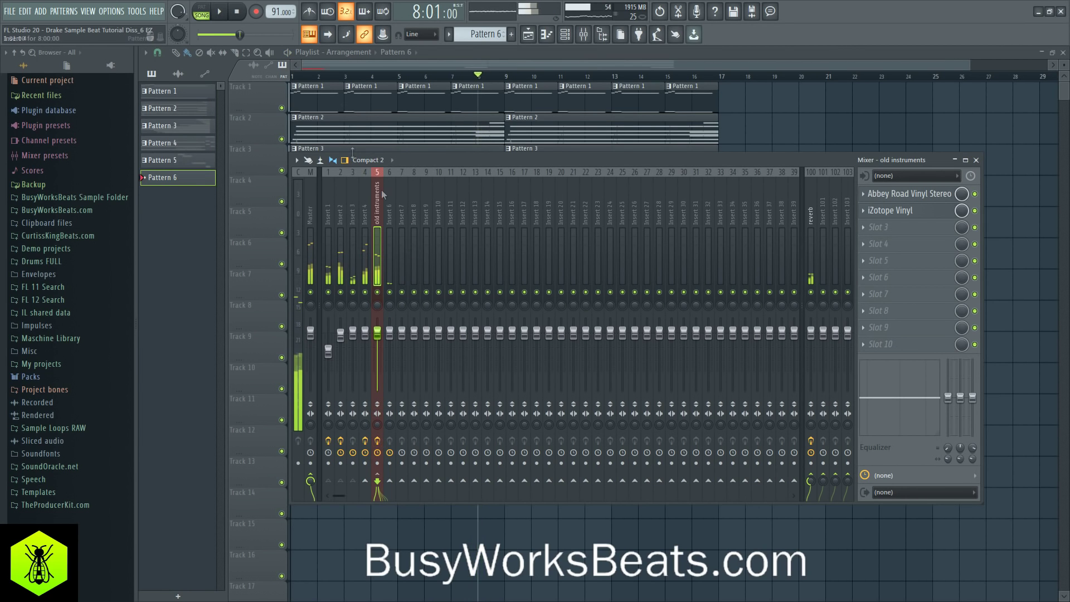
click(364, 205)
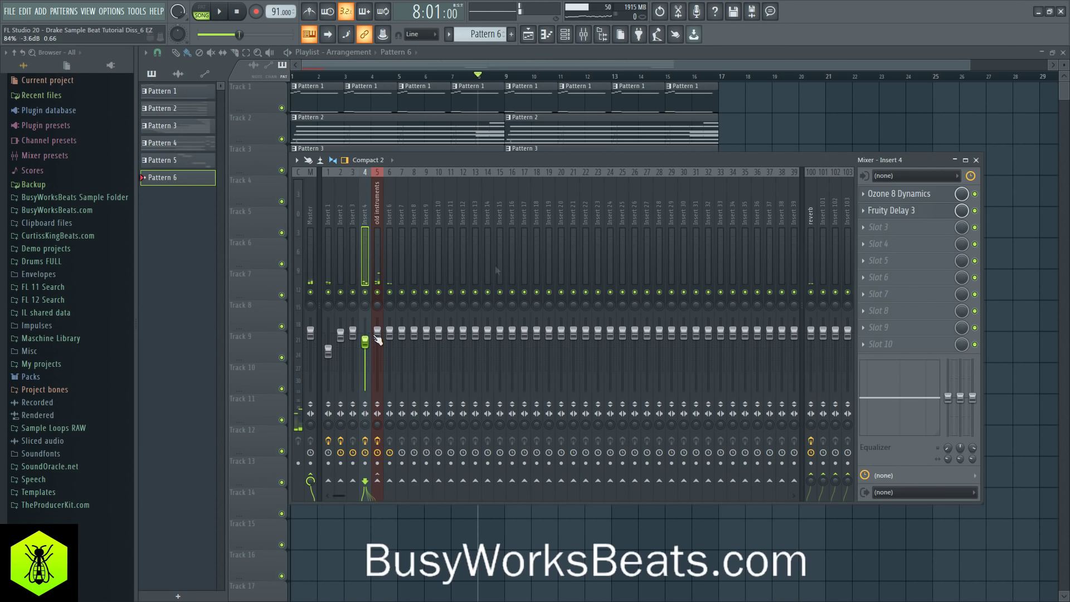
key(F9)
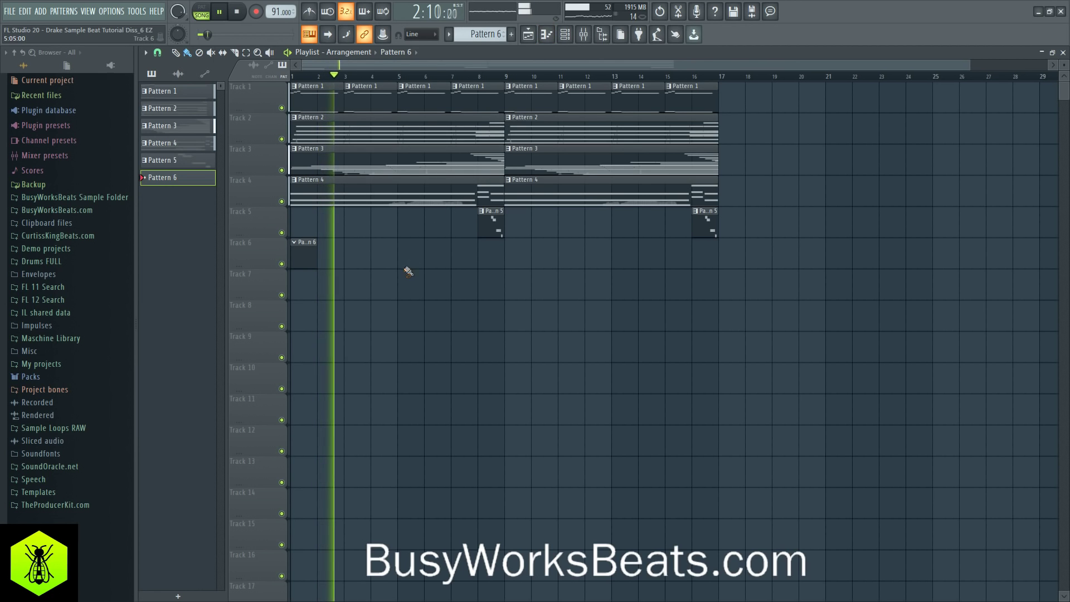
Step: Place Pattern 6 clips on Track 6 at bars 3, 5, 7, 9, 11, 13 and 15
click(356, 254)
click(411, 260)
click(456, 256)
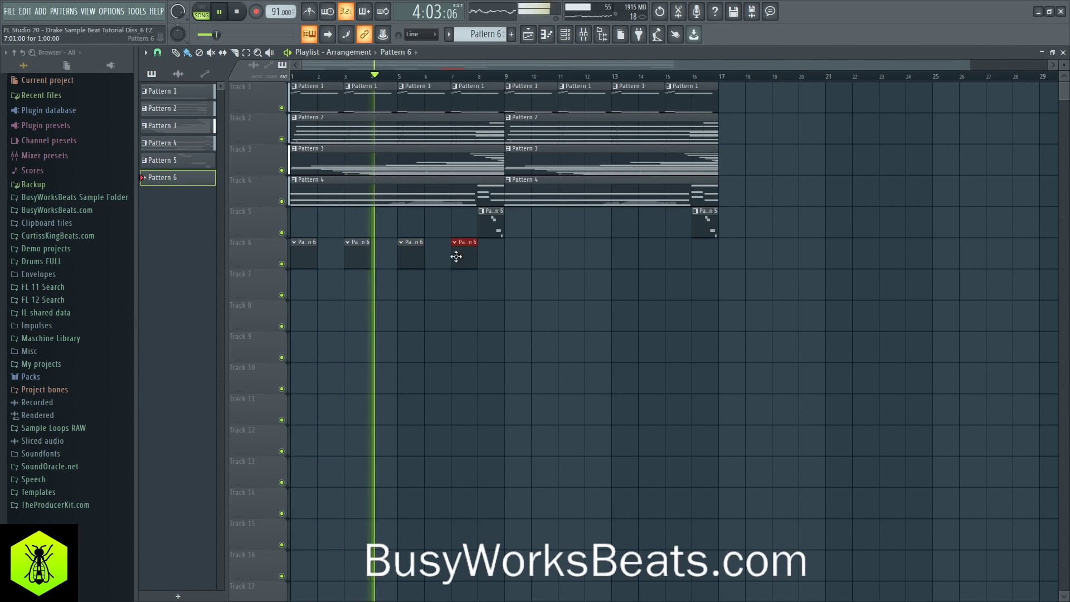
click(525, 258)
click(563, 256)
click(623, 260)
click(671, 257)
Step: Open the EZdrummer piano roll for Pattern 6, place a C3 note at the start of bar 1 and lengthen it
click(565, 34)
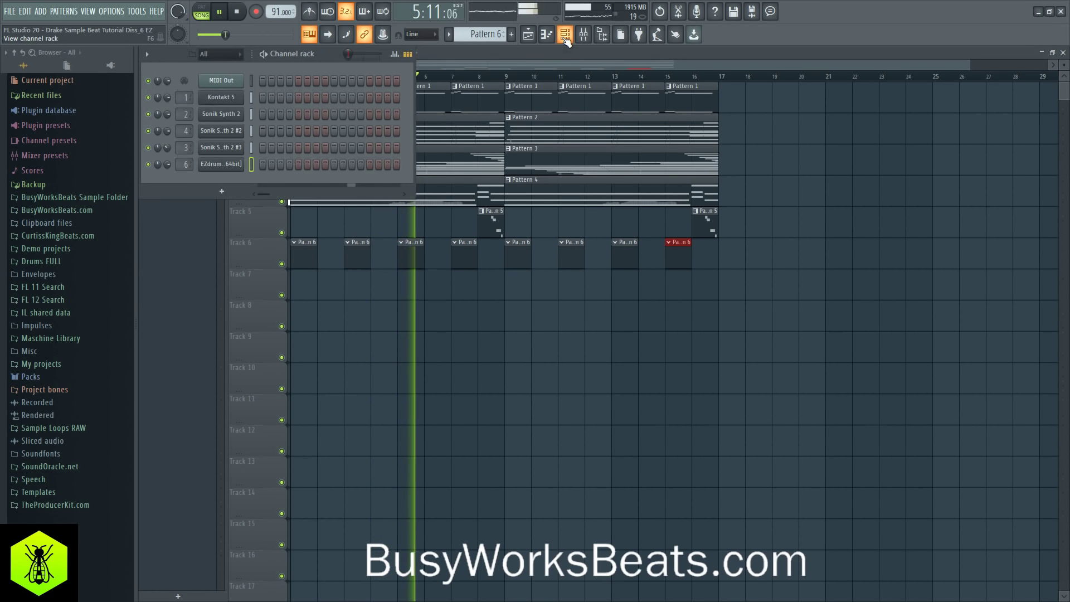
key(space)
right_click(239, 164)
click(255, 165)
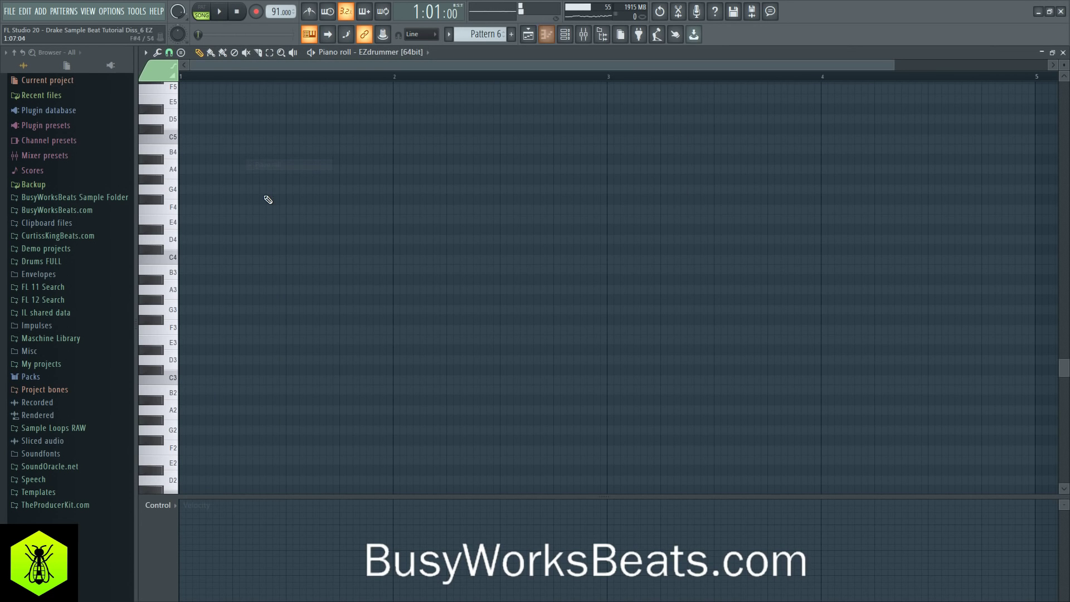
scroll(162, 345, down, 3)
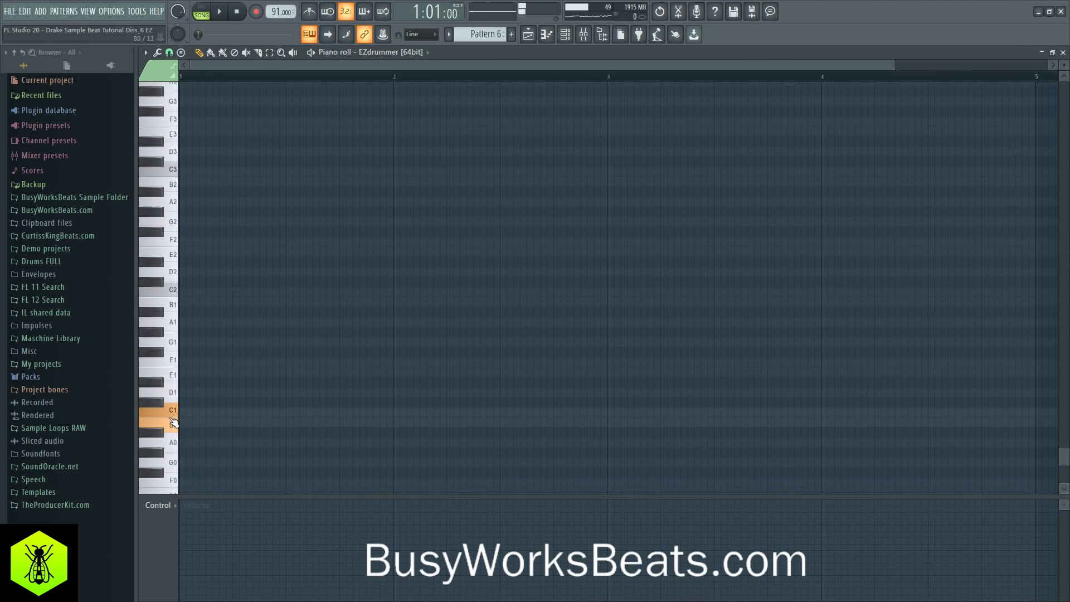
scroll(168, 392, up, 2)
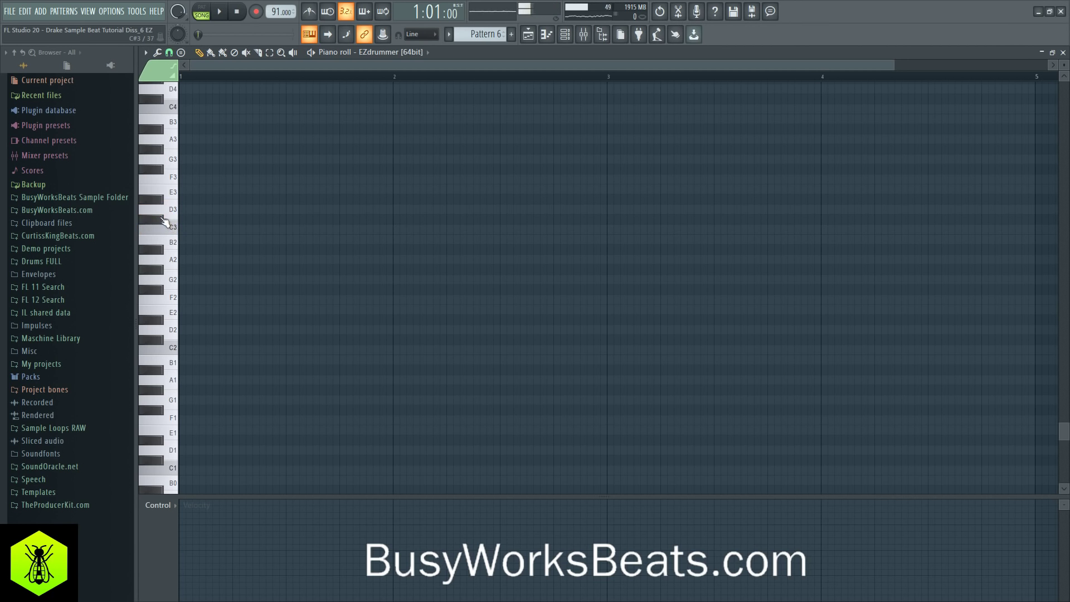
key(space)
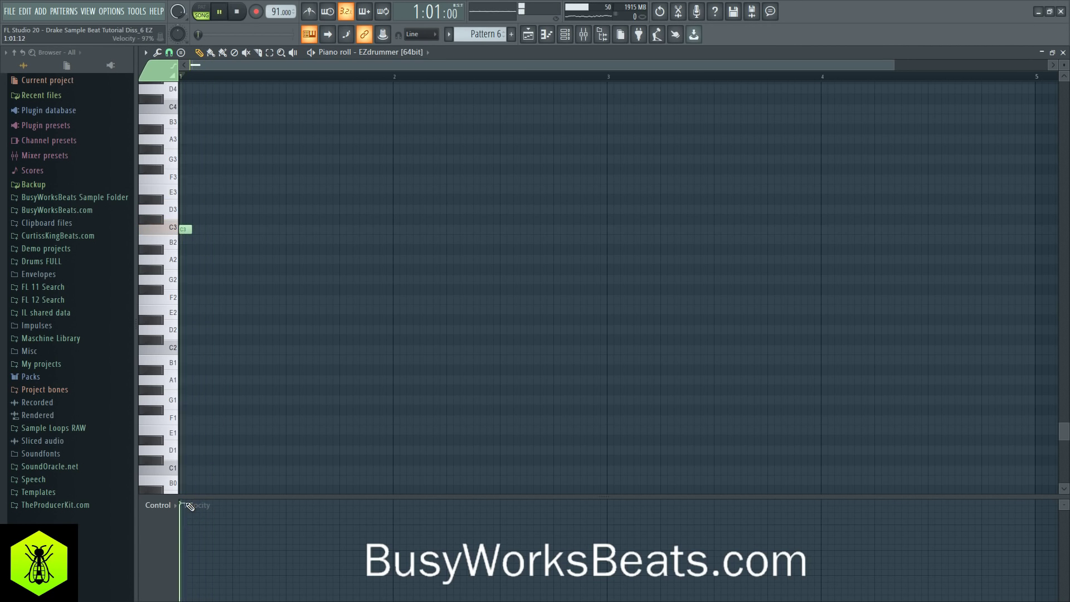
key(space)
drag(187, 229, 218, 229)
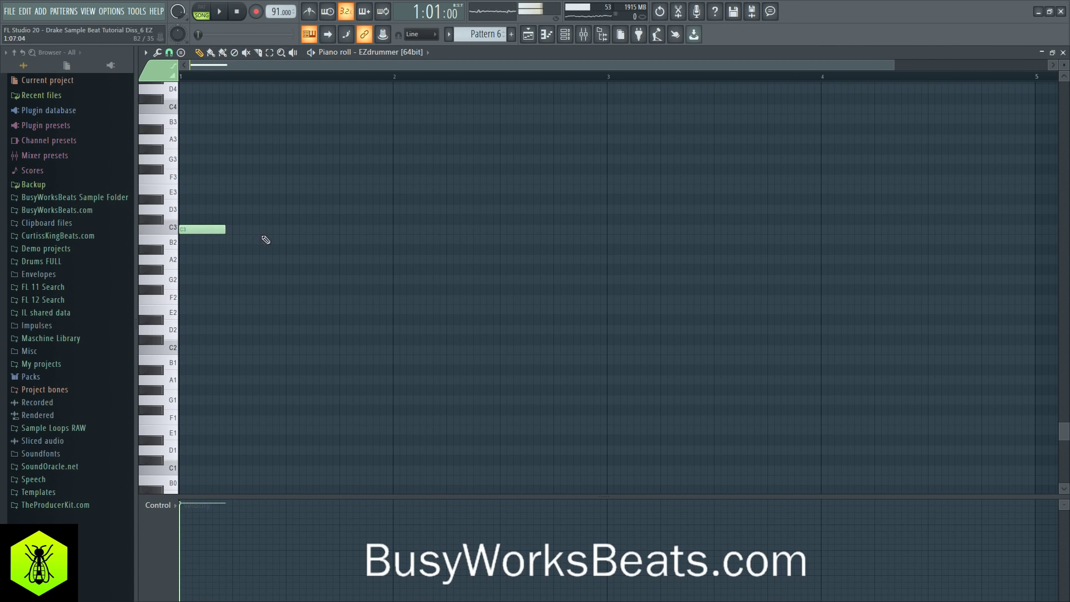
Step: Shorten the first C3 note, then add a short C3 note on step 4 and a longer one positioned on step 7
key(space)
key(space)
key(space)
click(222, 229)
key(space)
drag(248, 229, 228, 229)
key(space)
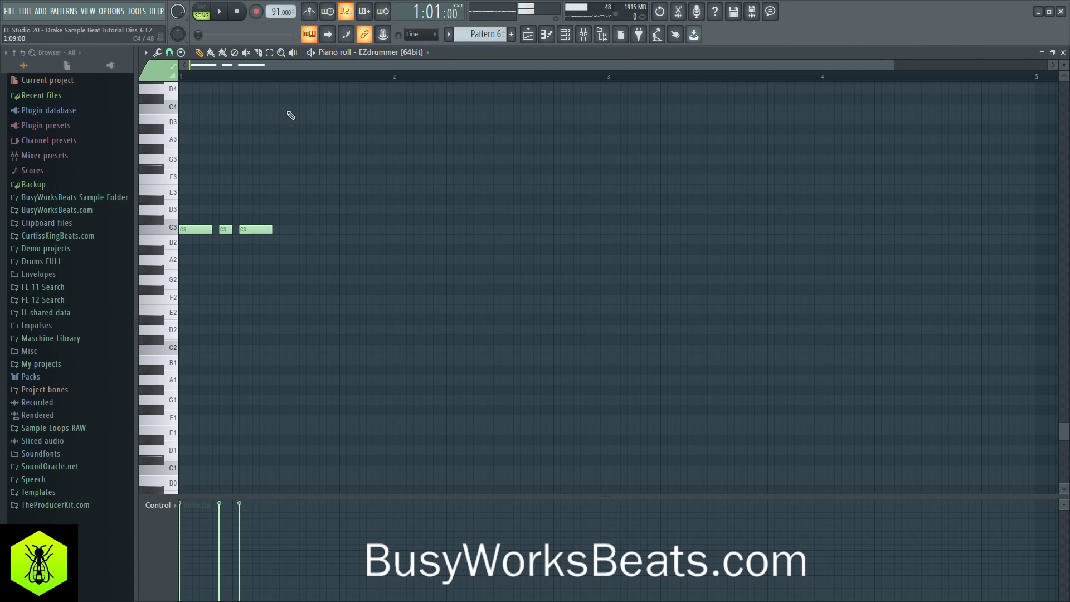
drag(251, 226, 271, 227)
Step: Place C#3 notes on beats 2 and 4 of bars 1 and 2, and delete the C3 note on step 7
key(space)
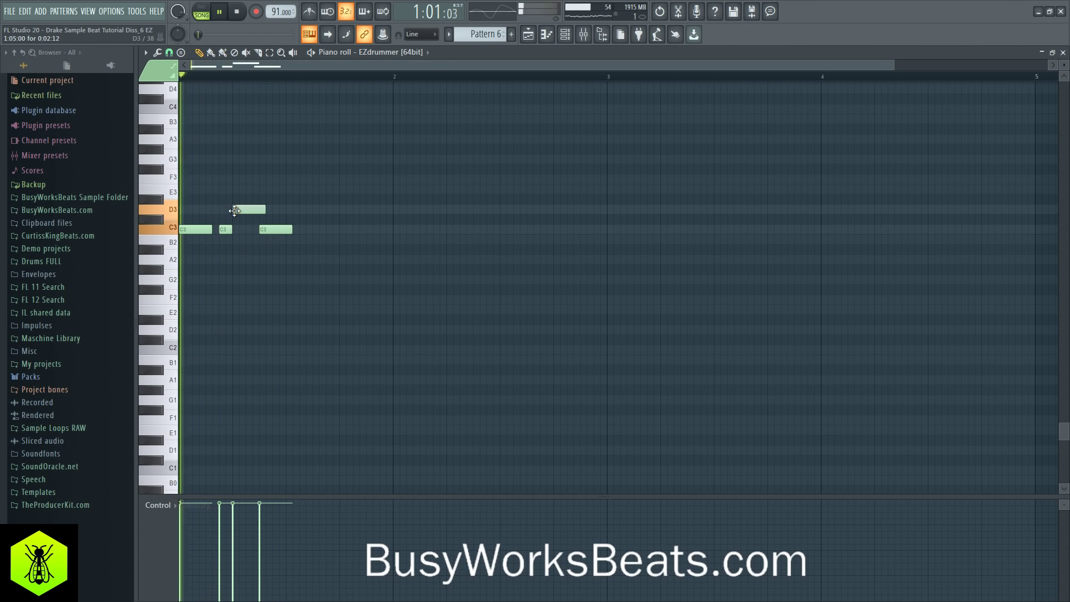
drag(234, 210, 234, 220)
right_click(270, 229)
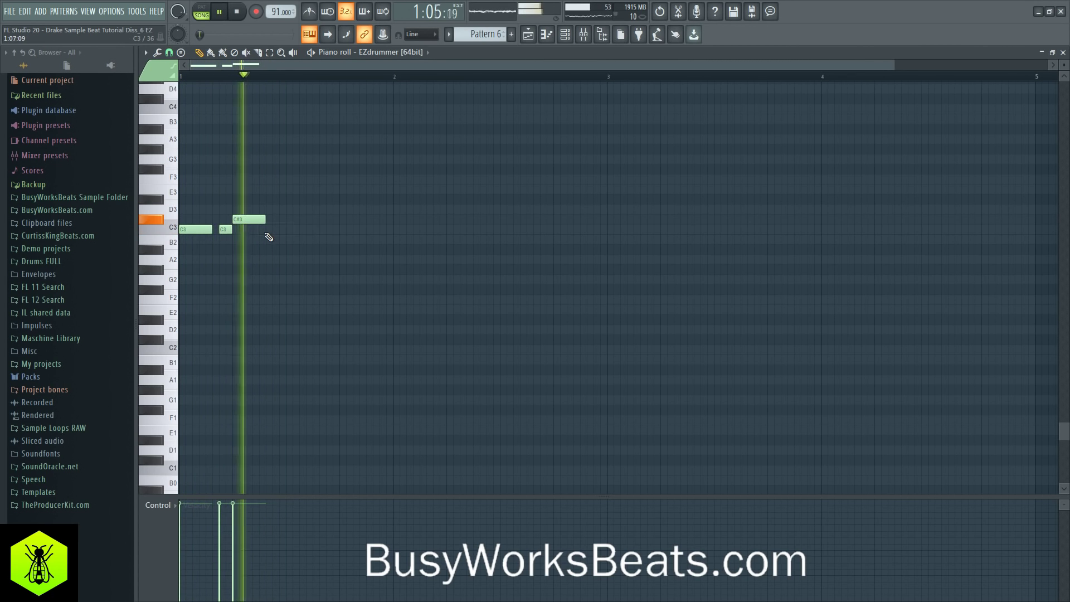
click(343, 219)
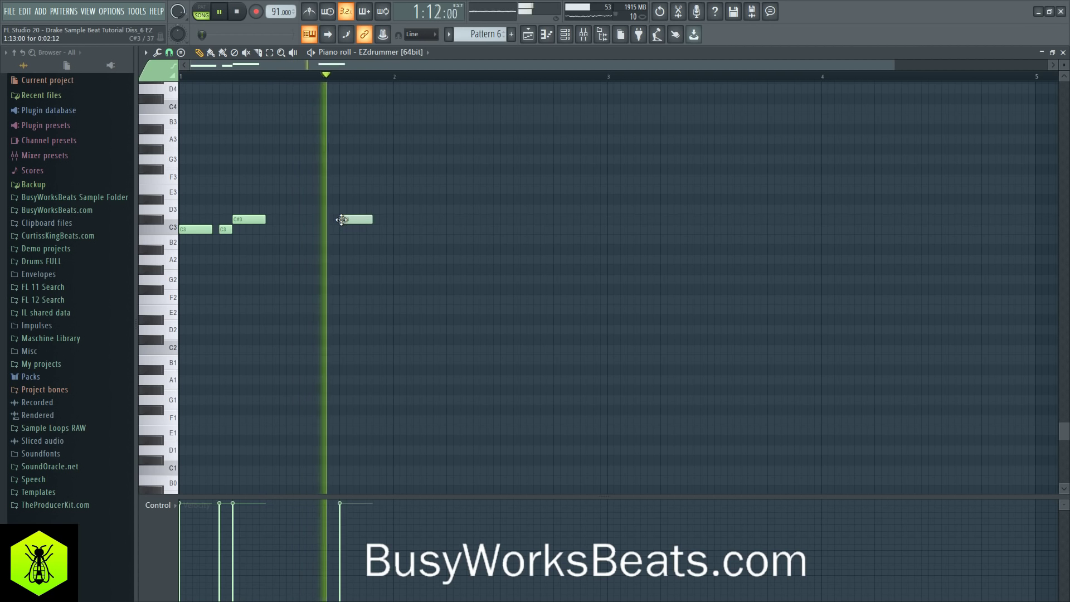
click(452, 219)
click(556, 219)
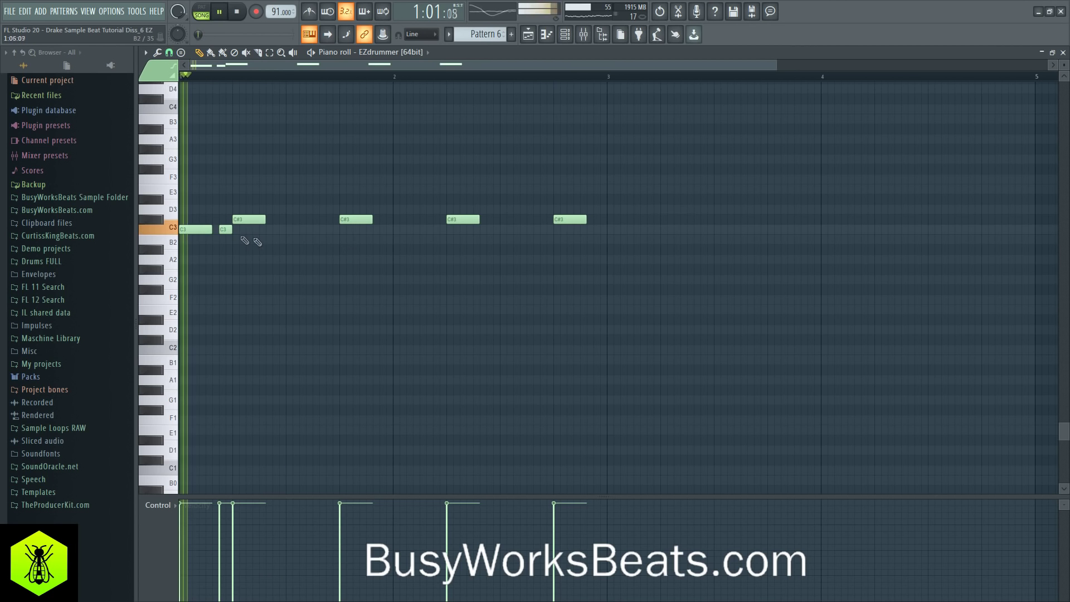
Step: Move the short C3 note to step 8, add another on step 11, and repeat the C3 pattern in bar 2
drag(225, 229, 280, 230)
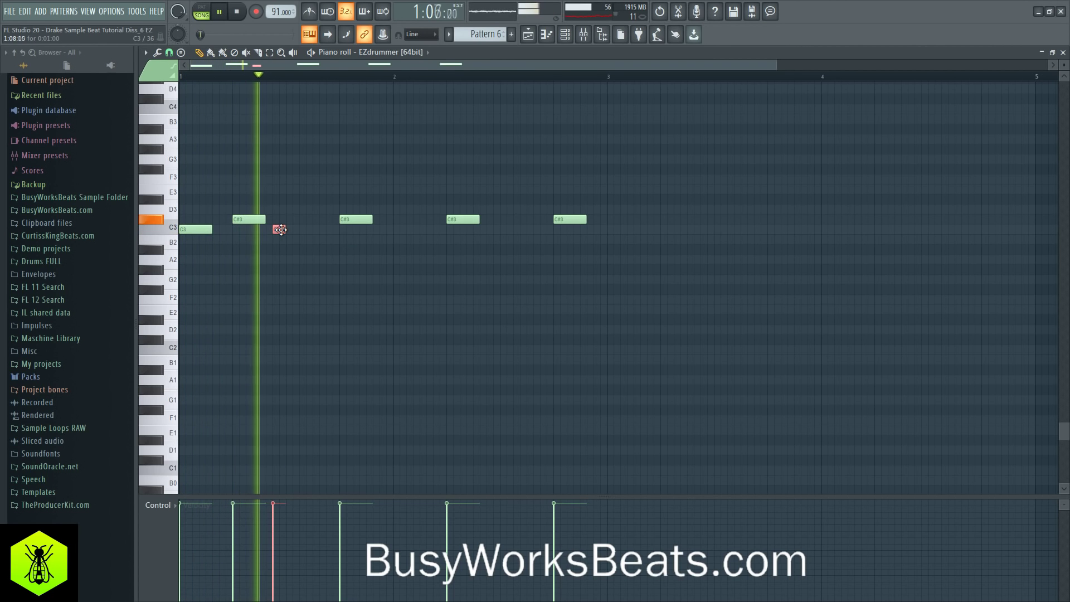
key(space)
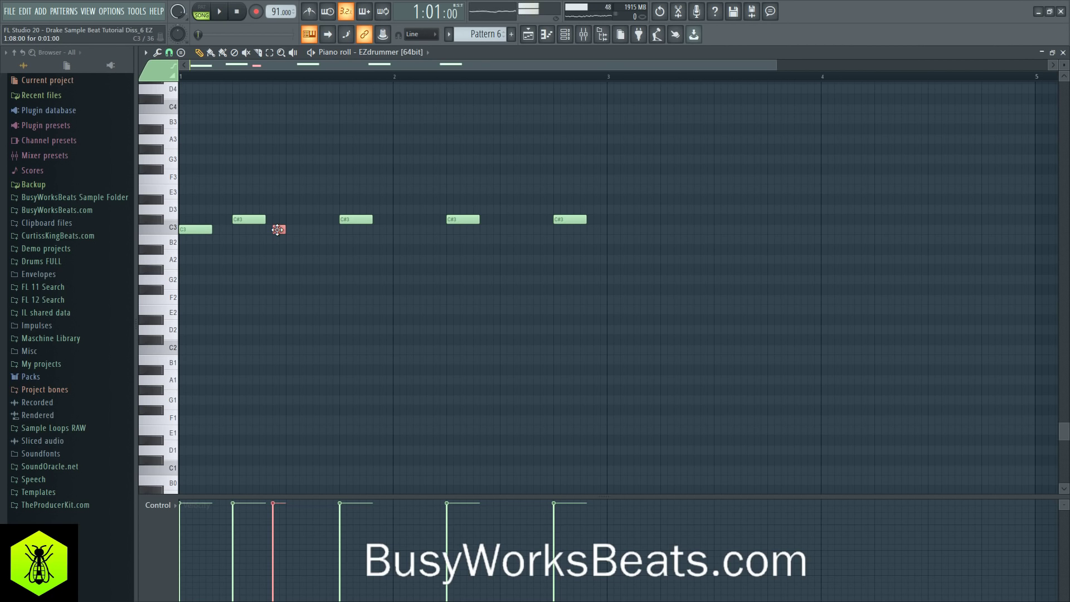
key(space)
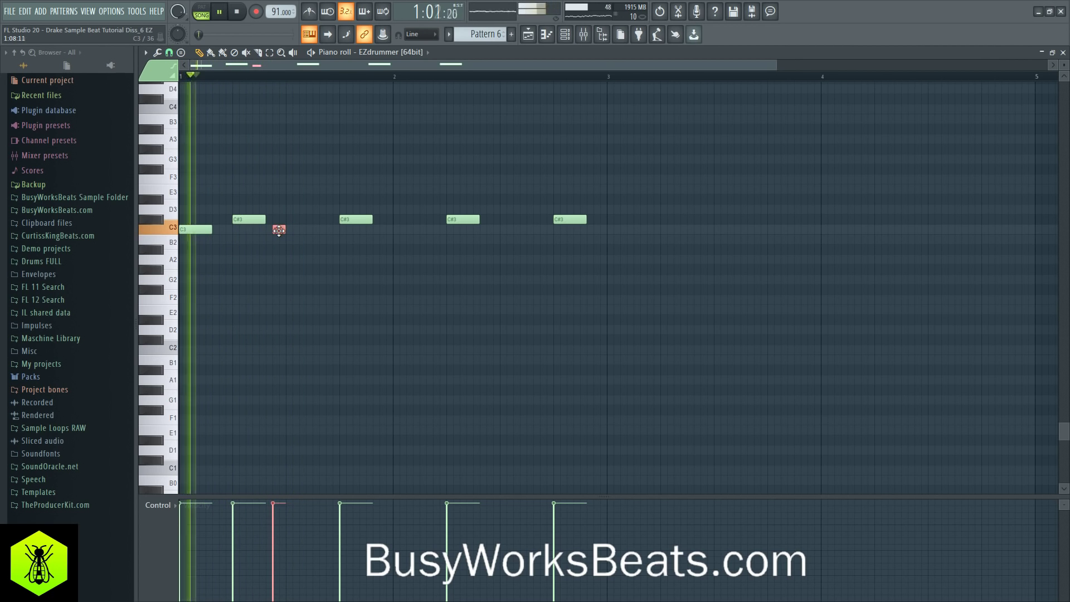
click(316, 230)
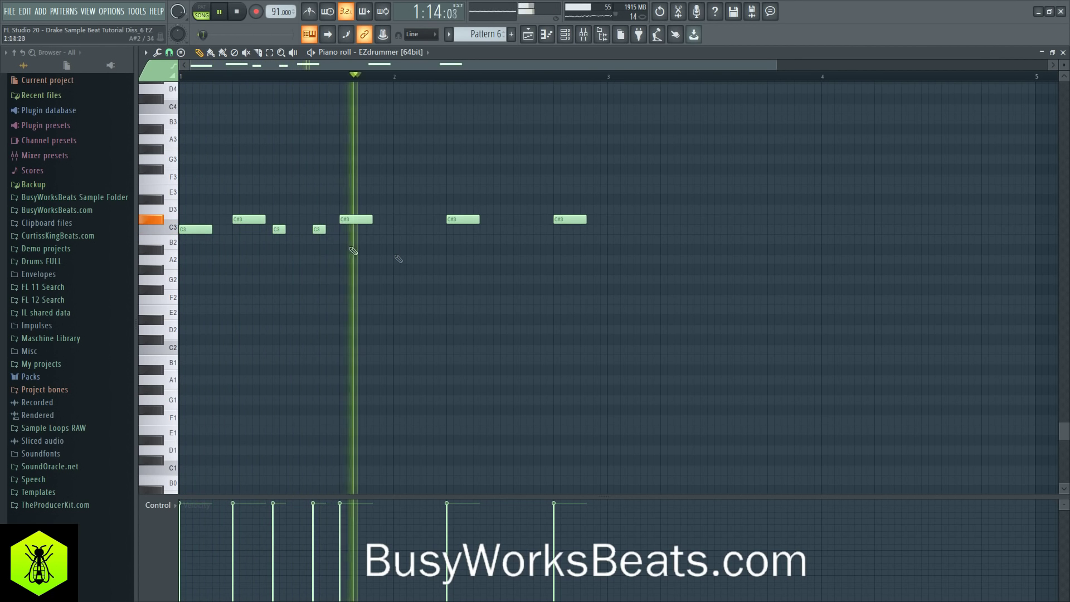
drag(331, 233, 408, 231)
key(space)
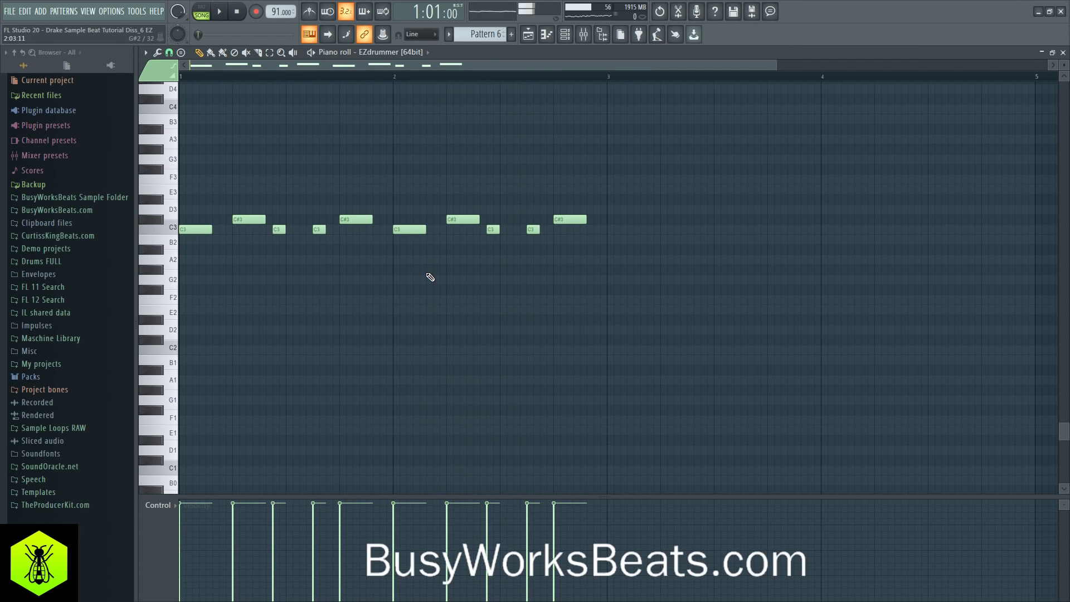
key(space)
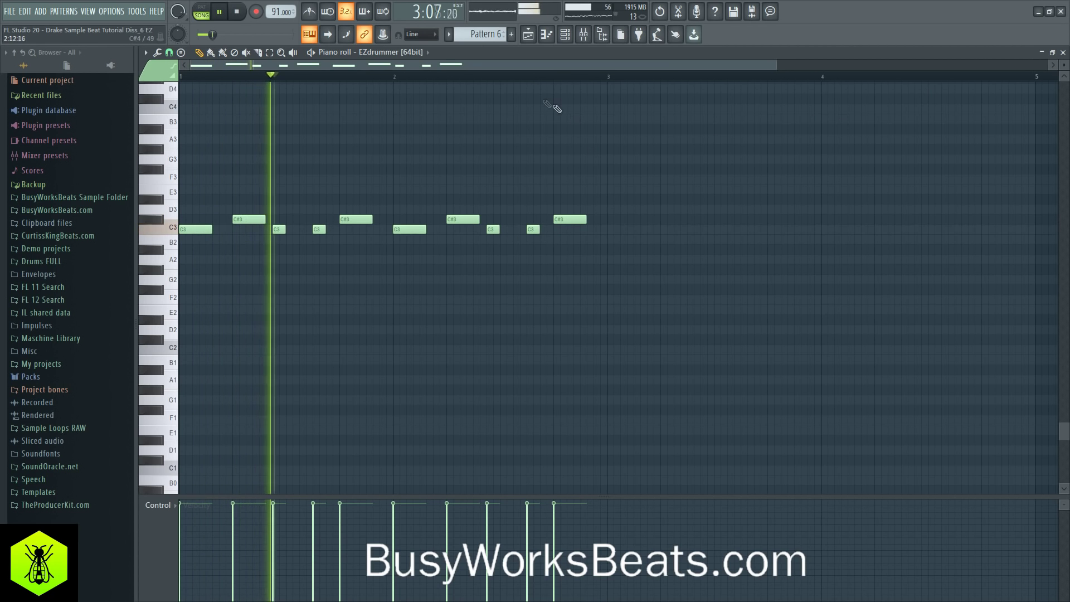
Step: Set the EZdrummer channel's group to cut 6 by 6 in its miscellaneous settings and save the project
click(1063, 53)
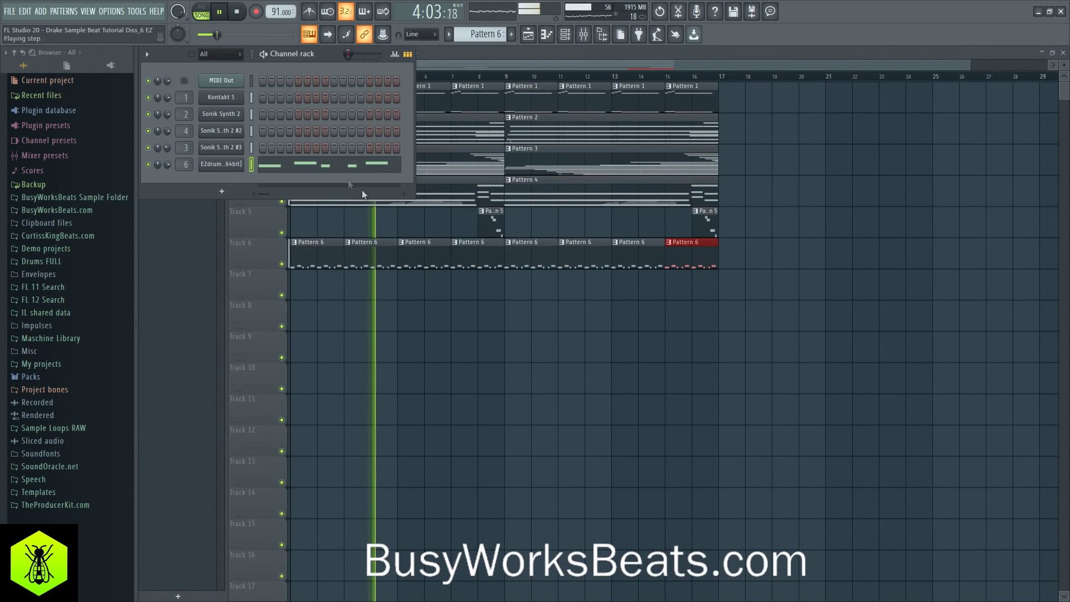
click(229, 167)
click(424, 99)
click(470, 120)
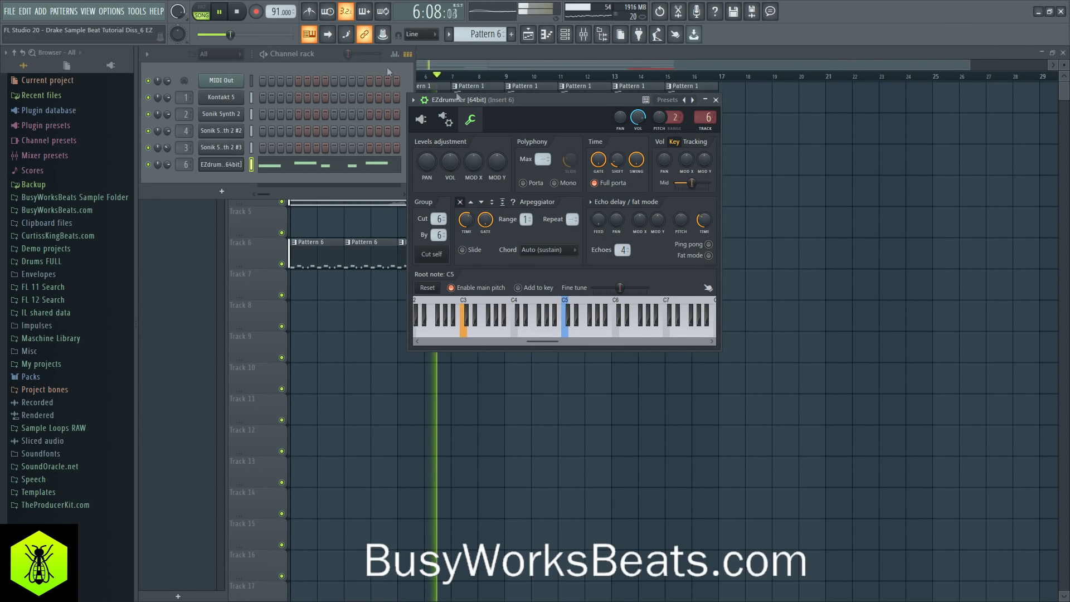
click(716, 99)
key(F6)
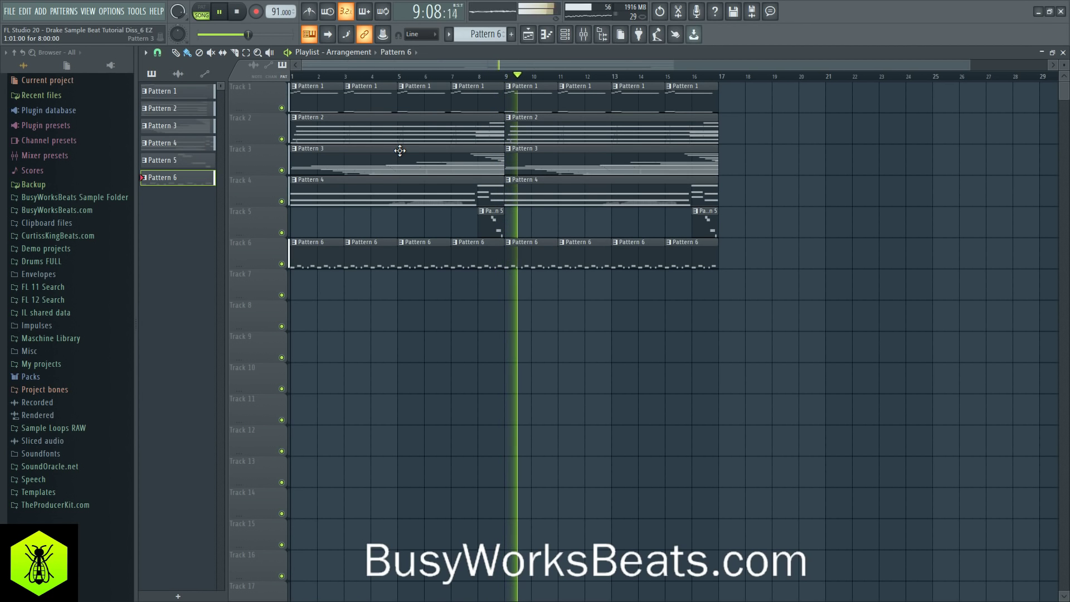
key(ctrl+s)
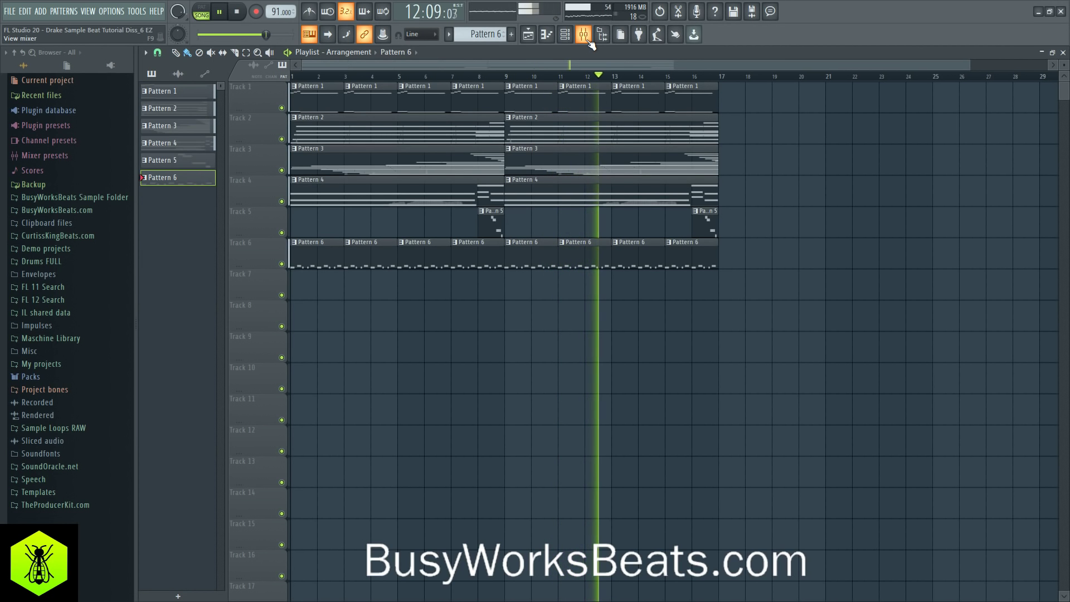
Step: Open Pattern 3 from its bar 9 clip in the piano roll and quantize all its notes with the Default template
click(509, 149)
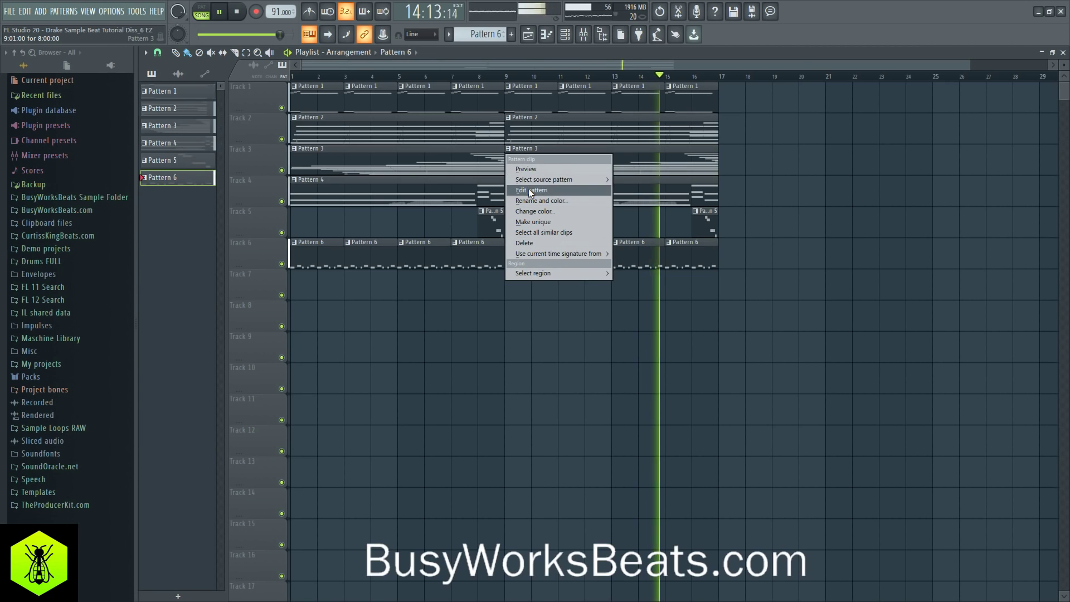
click(509, 190)
scroll(506, 90, down, 3)
scroll(502, 67, down, 2)
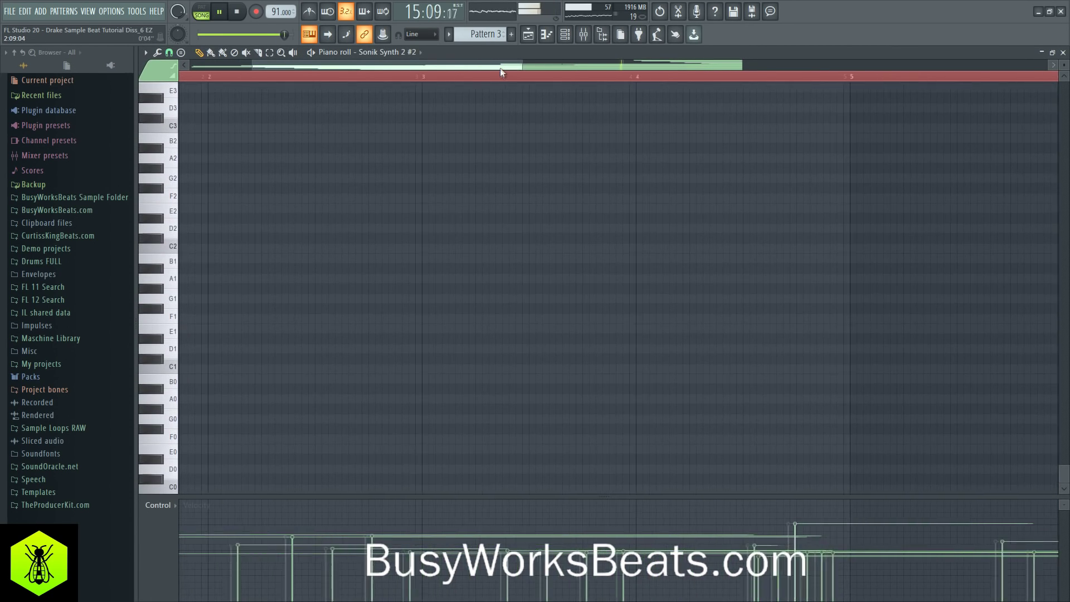
key(space)
scroll(502, 78, down, 4)
scroll(507, 210, up, 10)
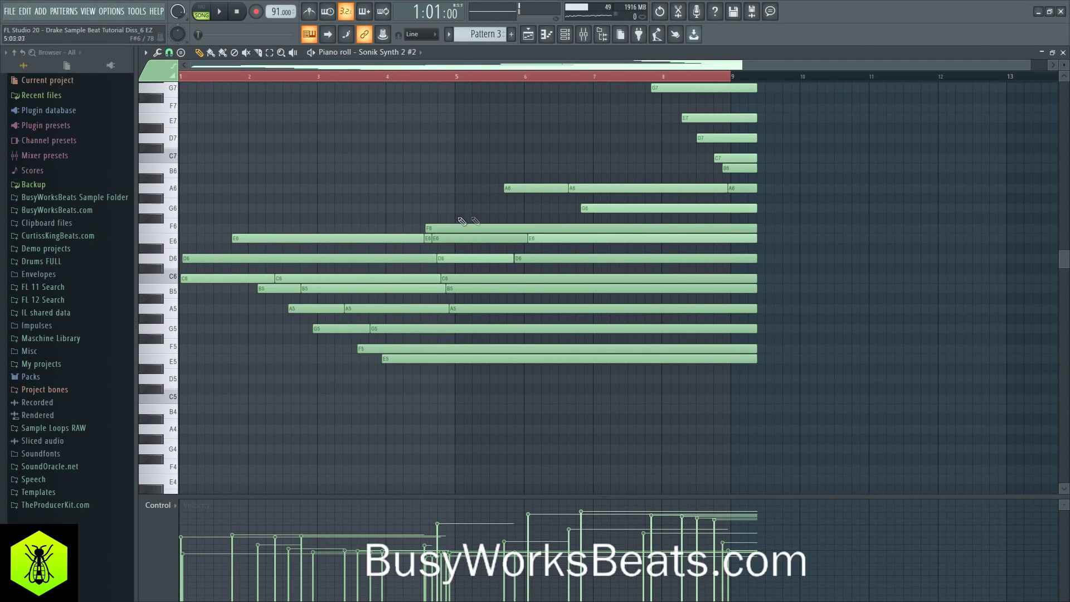
drag(747, 469, 213, 91)
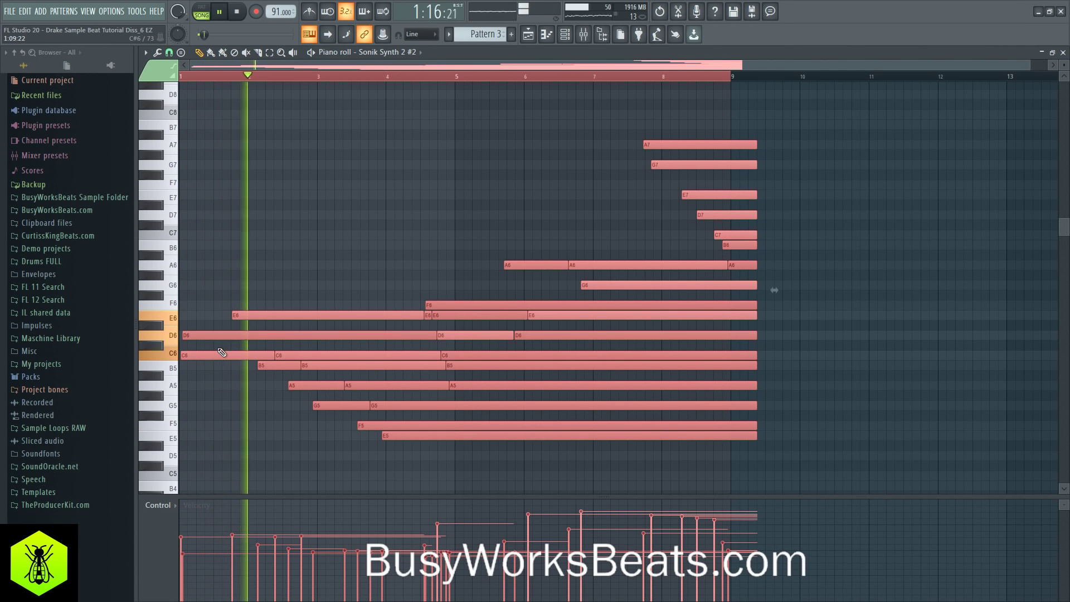
key(alt+q)
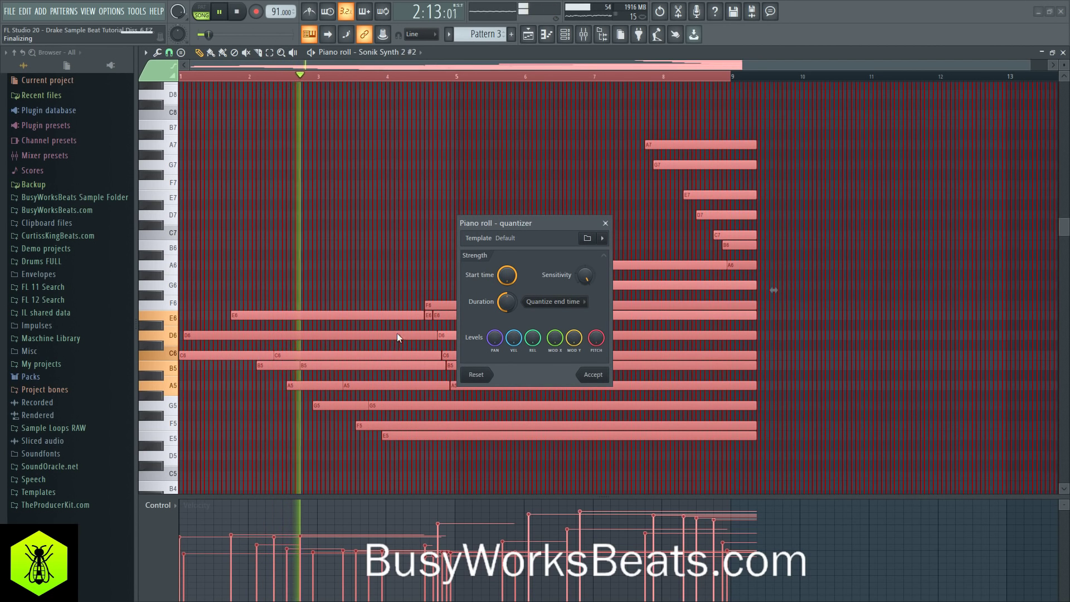
click(592, 373)
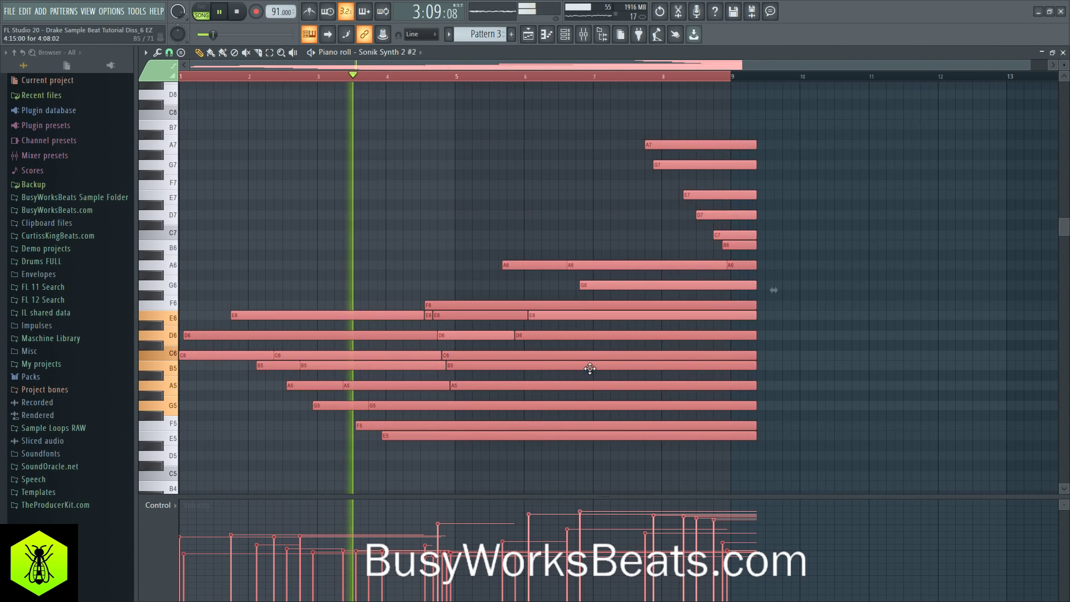
Step: Turn grid snapping off and slightly shorten the first C6, B5, A5 and G5 notes to leave a small gap before each repeat
ctrl+click(354, 407)
ctrl+shift+click(316, 385)
ctrl+shift+click(287, 366)
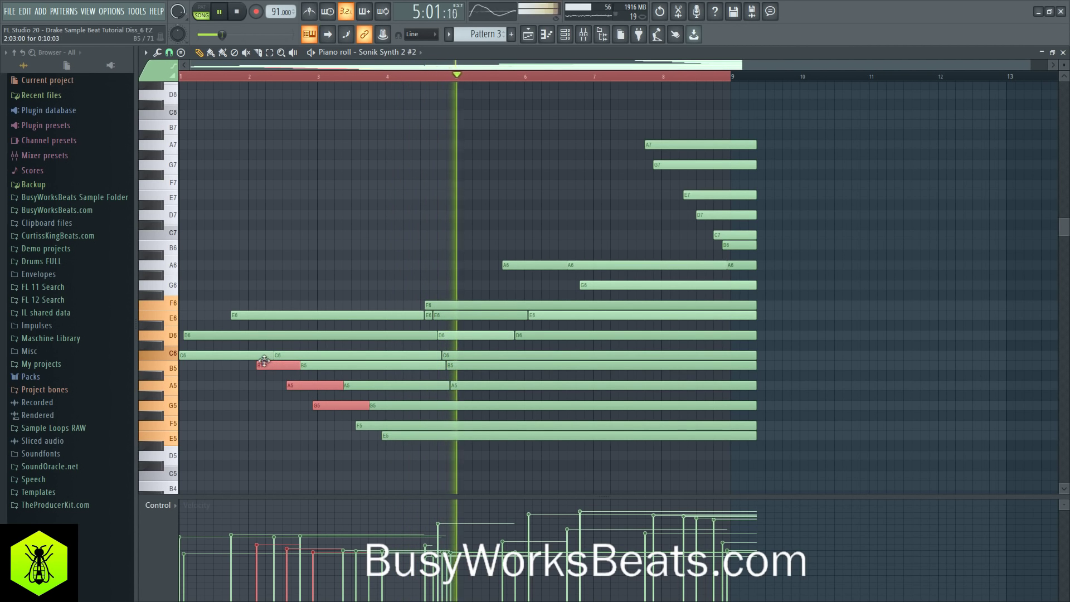
key(alt+l)
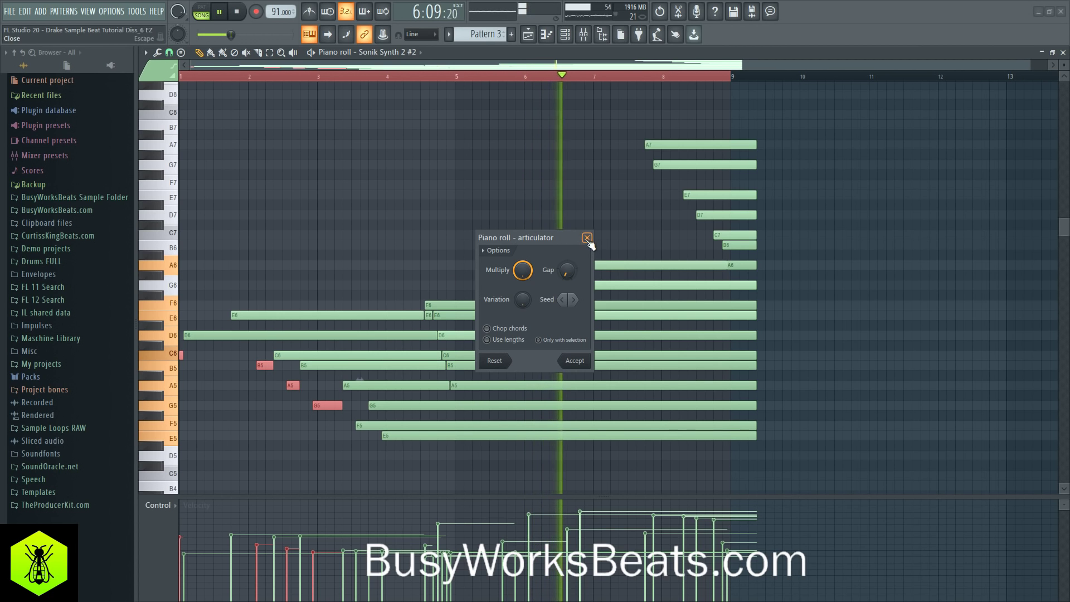
key(Escape)
click(169, 52)
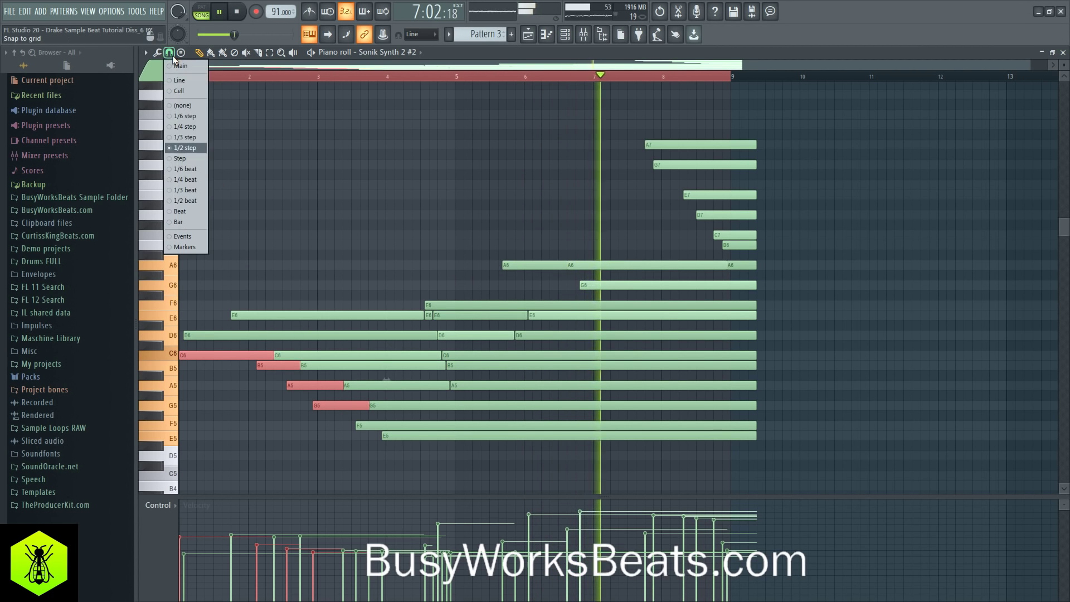
click(182, 106)
drag(365, 406, 361, 405)
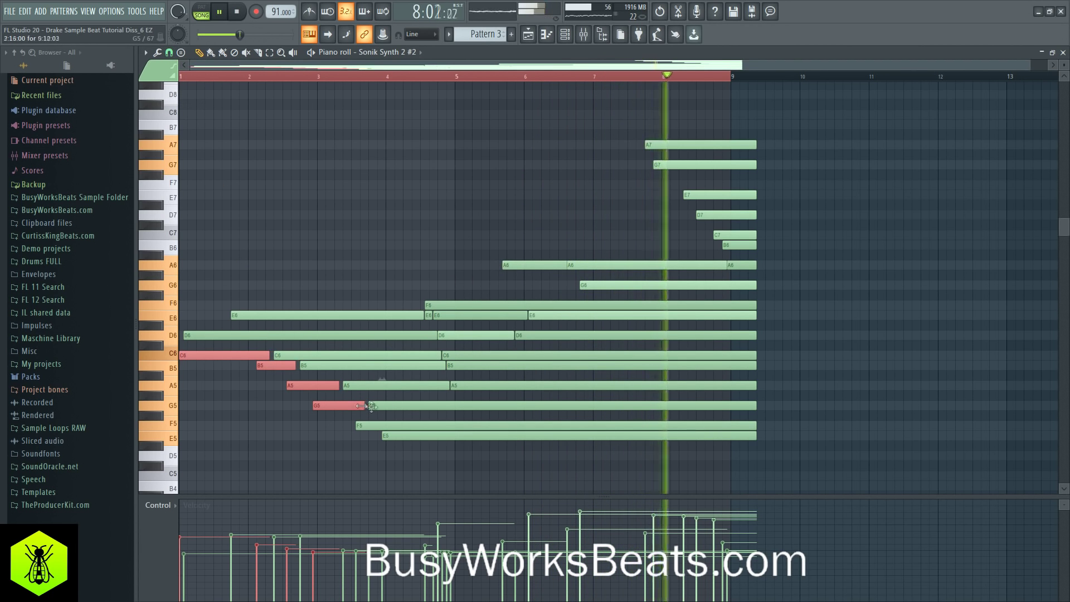
ctrl+click(836, 342)
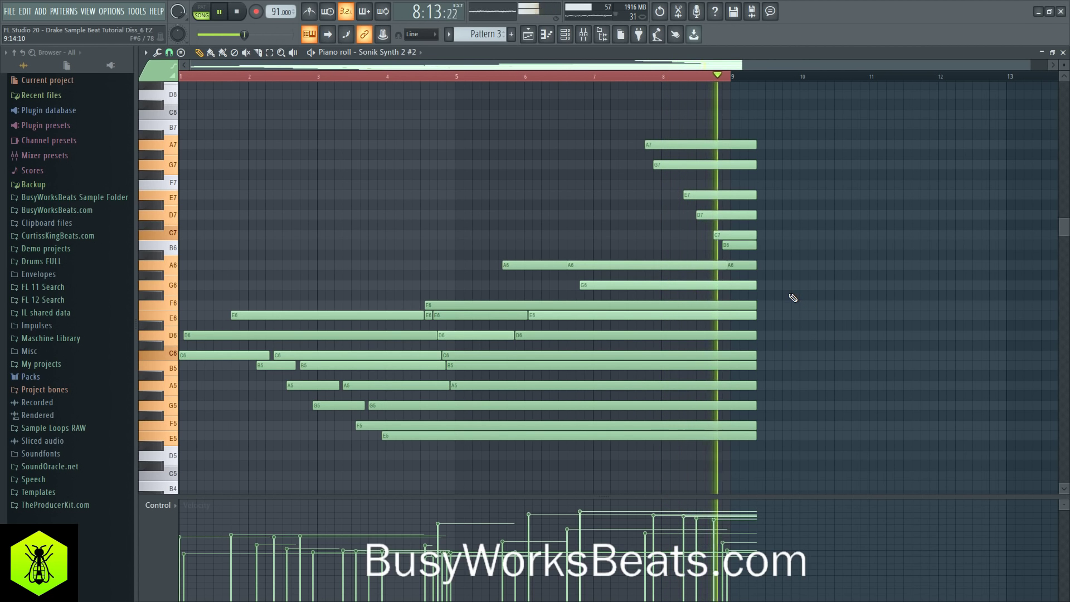
Step: Shorten the second A6 note in Pattern 3 so it ends just before the last A6 note, and return to the playlist
click(720, 265)
drag(724, 267, 722, 267)
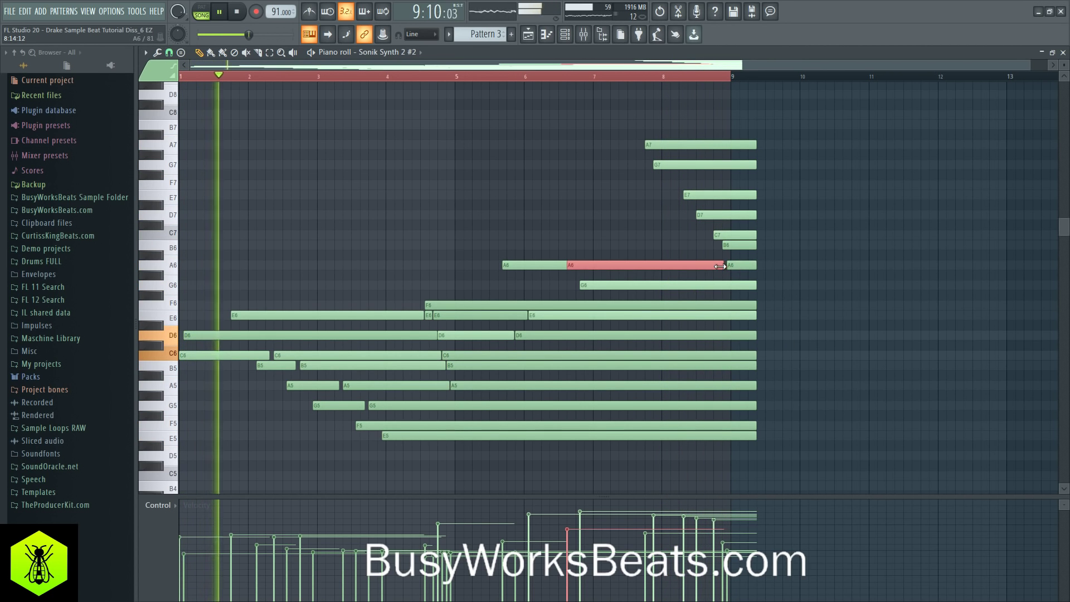
key(space)
click(1062, 51)
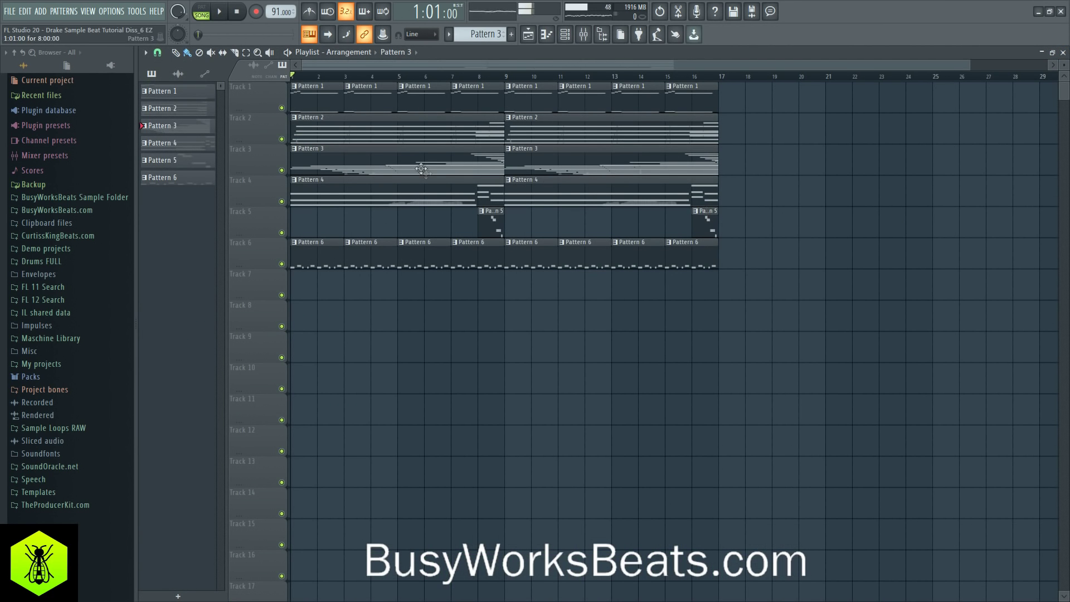
Step: Start playing the arrangement and set the playlist snap to Bar
key(space)
click(158, 52)
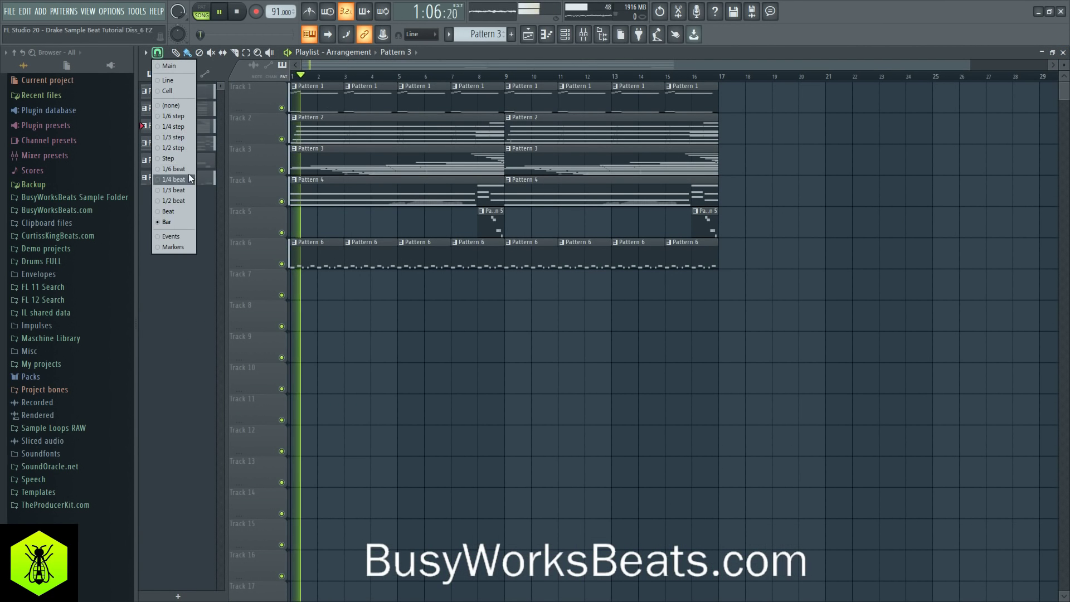
click(185, 221)
Step: Try deleting the second Pattern 6 clip on Track 6
right_click(371, 255)
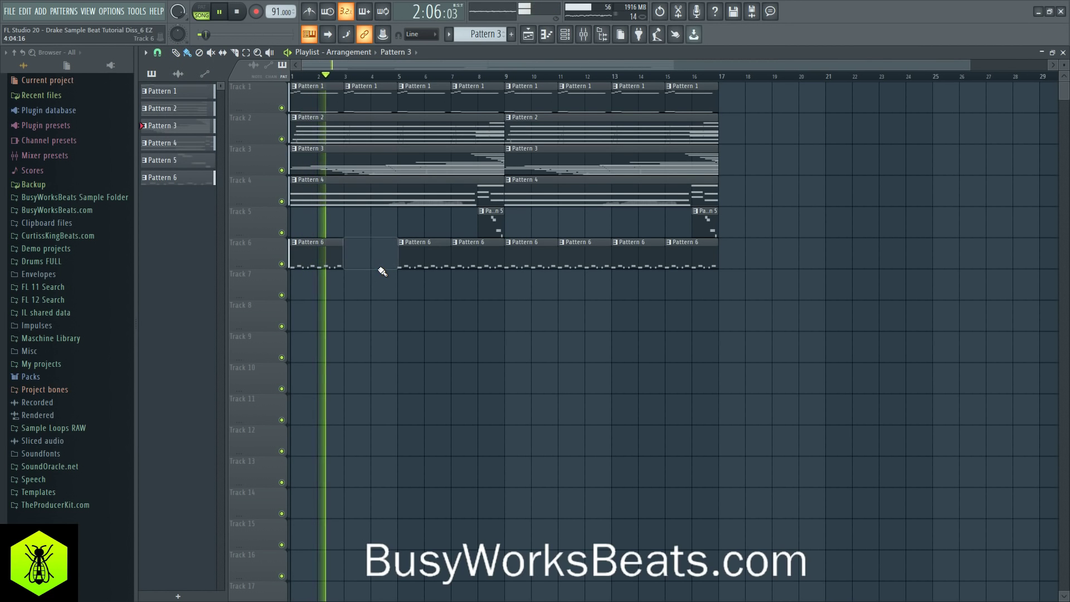
click(376, 265)
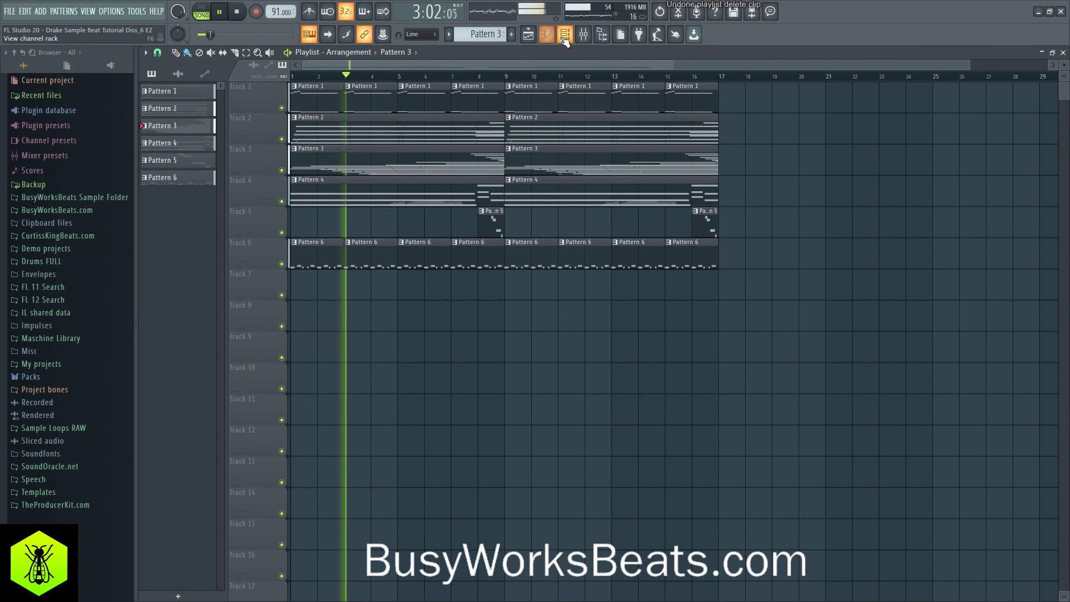
Step: Inspect the EZdrummer instrument from the channel rack while the song plays, and return to the playlist
key(F6)
click(221, 165)
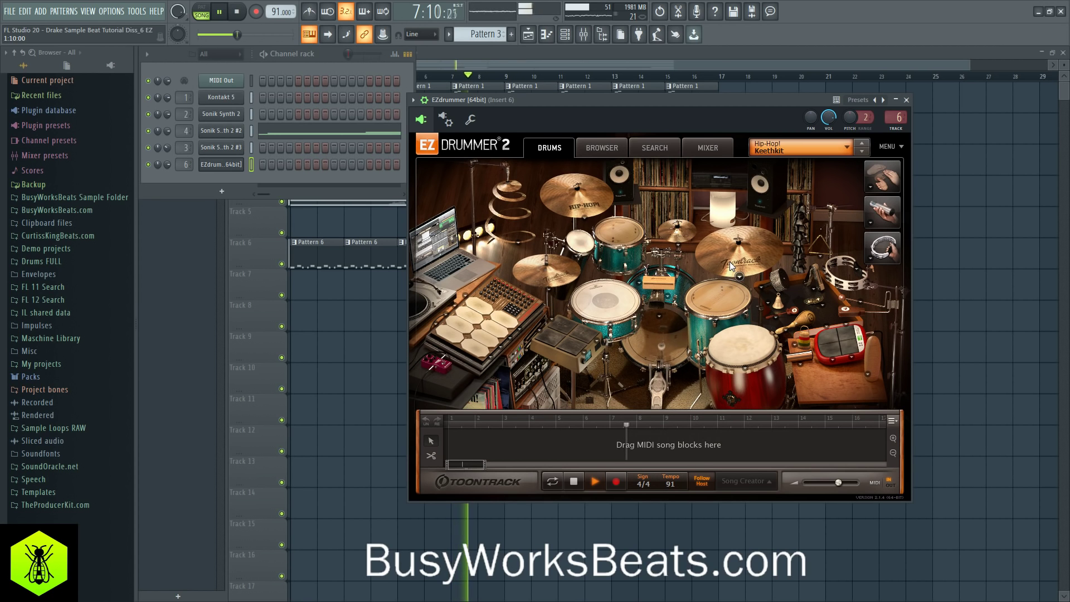
click(907, 101)
right_click(959, 161)
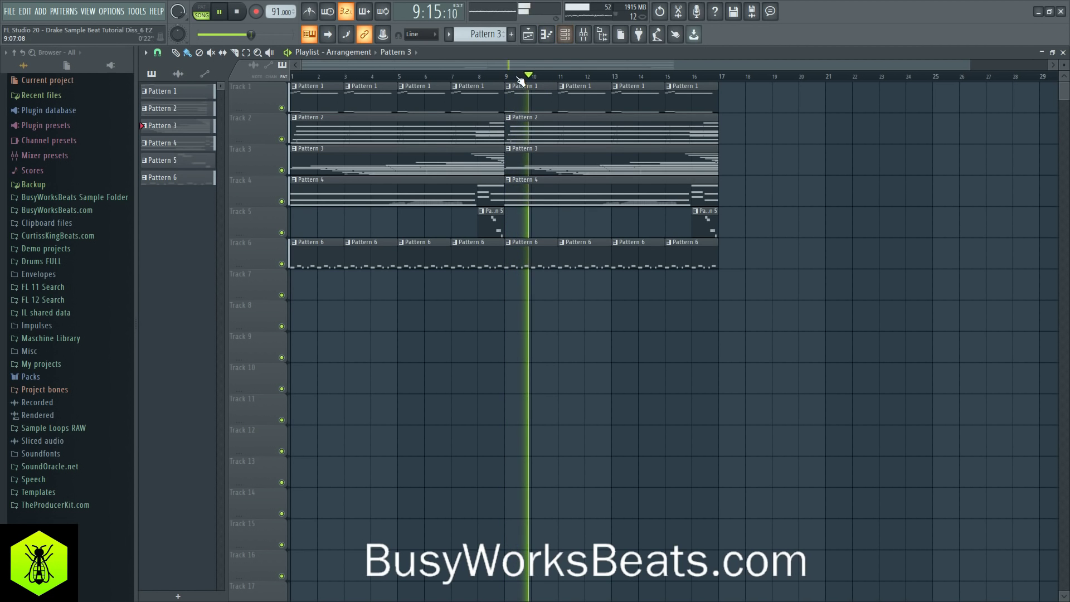
Step: Stop playback, open Pattern 2 in the piano roll and quantize all of its notes
key(space)
right_click(509, 119)
click(531, 158)
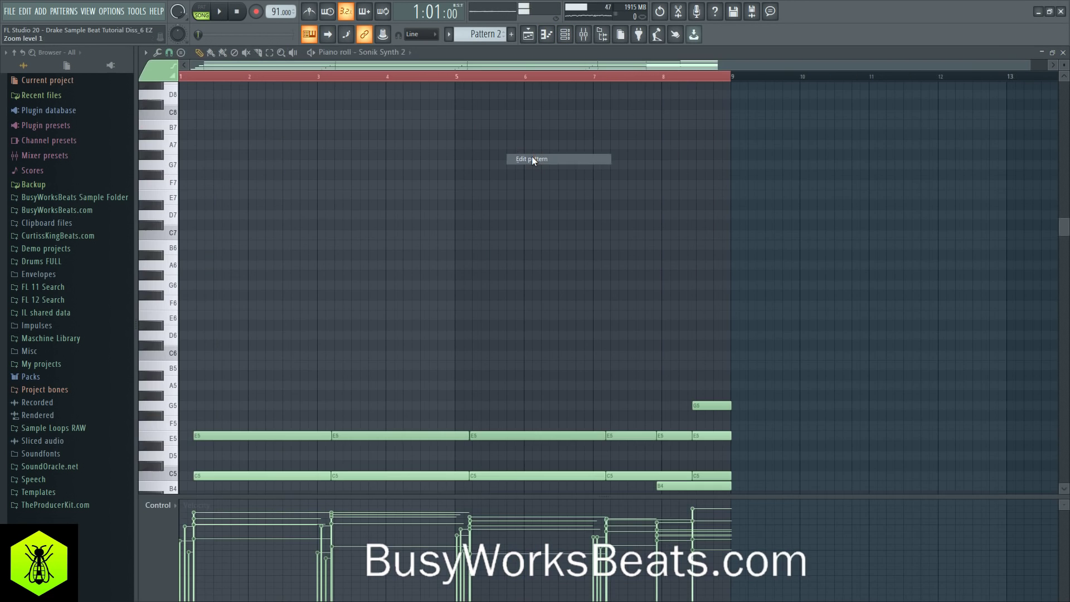
scroll(303, 297, up, 4)
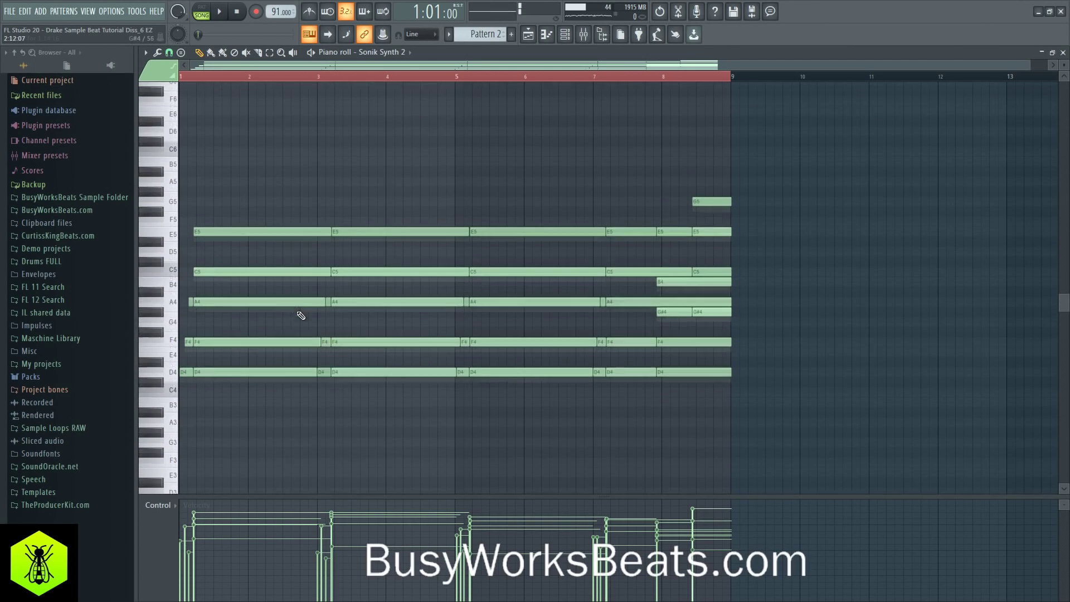
drag(748, 437, 214, 163)
drag(789, 149, 176, 471)
key(alt+q)
key(Return)
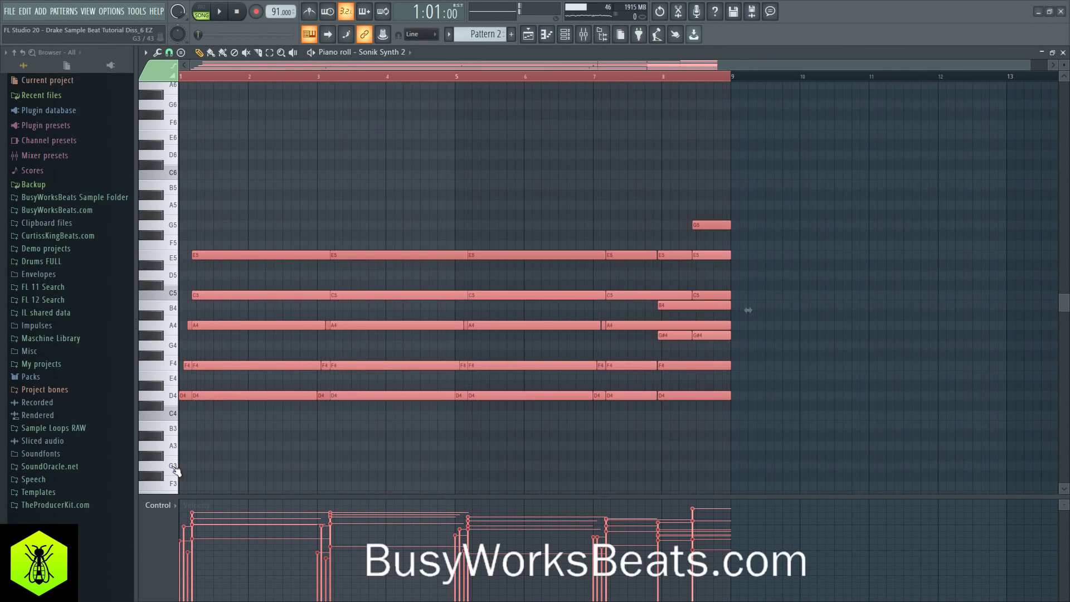
Step: Play back the song to check Pattern 2's chord notes in the piano roll, clear the time selection and return to the playlist
key(space)
drag(188, 414, 182, 319)
ctrl+click(439, 434)
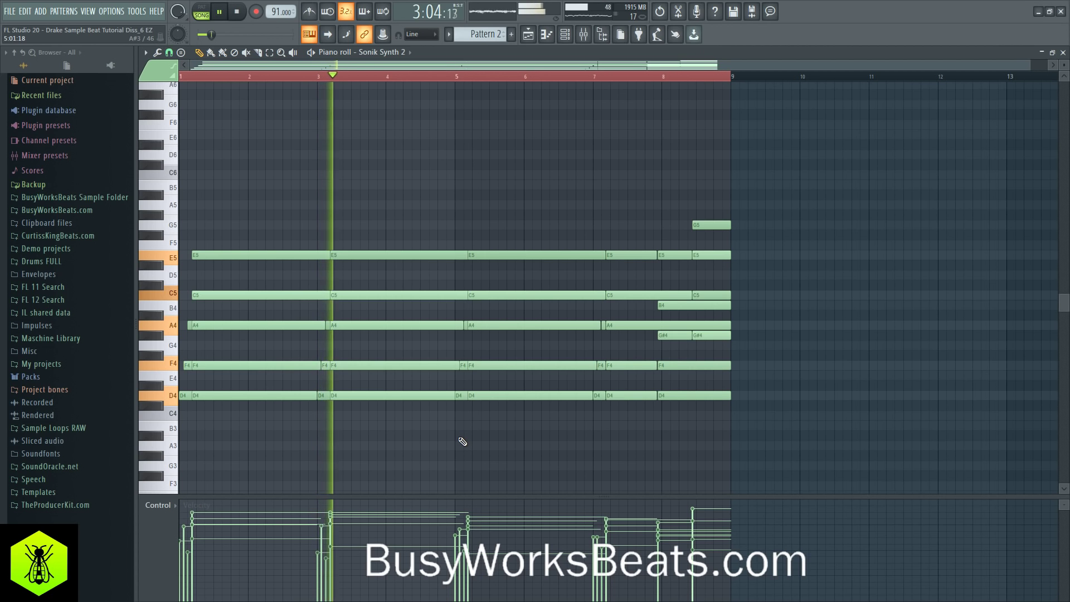
drag(303, 229, 302, 319)
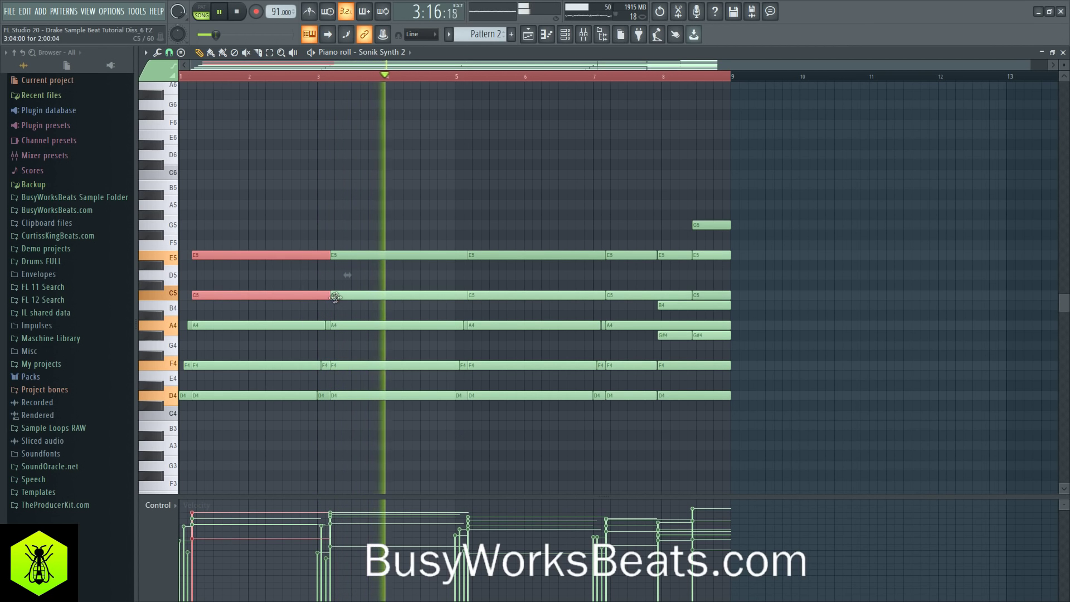
ctrl+click(470, 78)
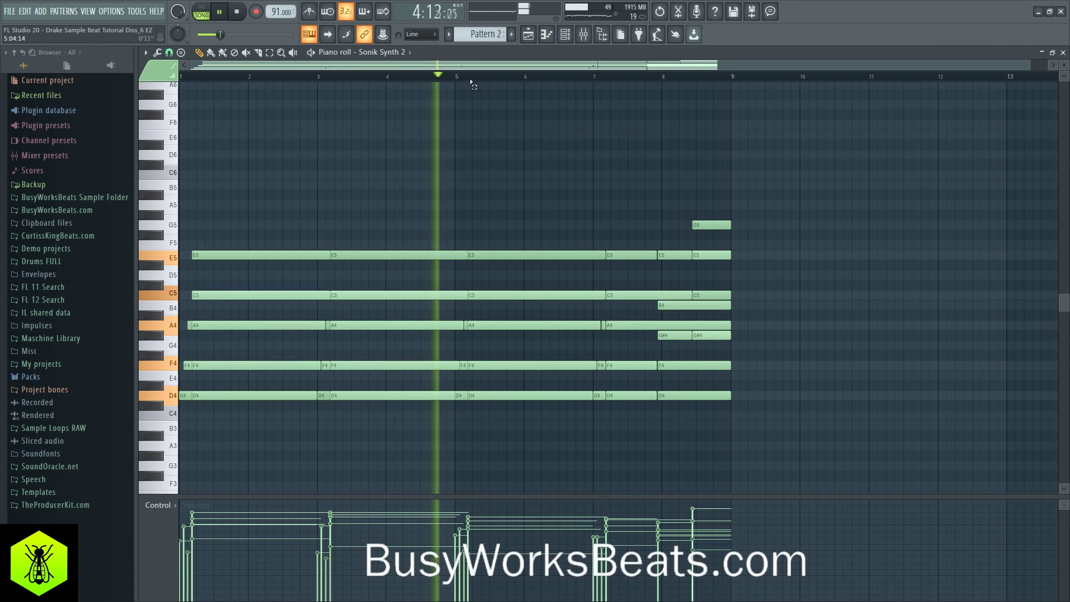
key(F5)
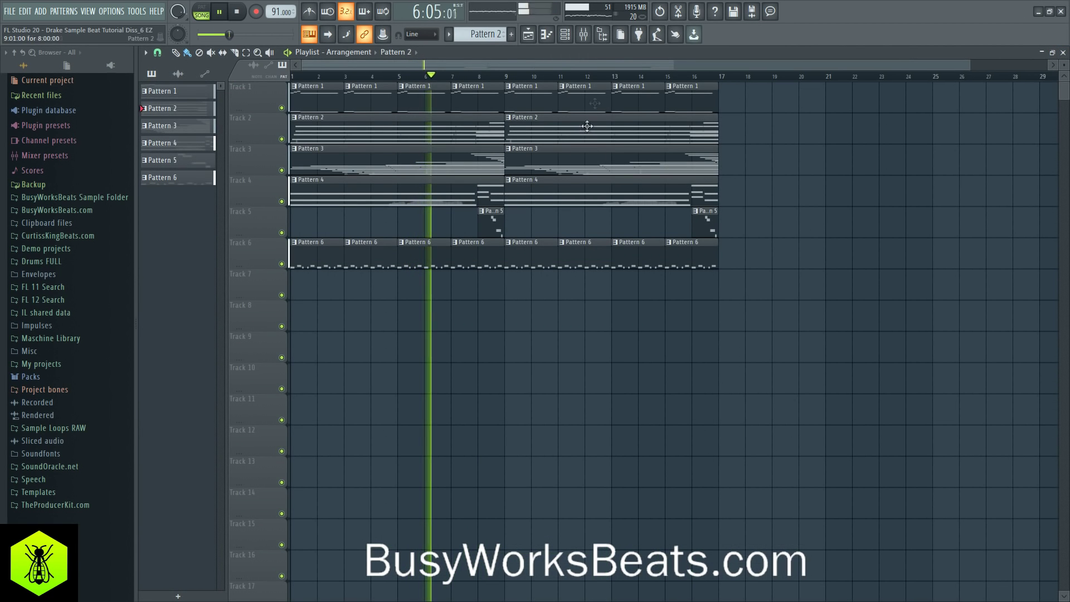
Step: Open the mixer and lower the volume of Insert 4
key(F9)
click(366, 245)
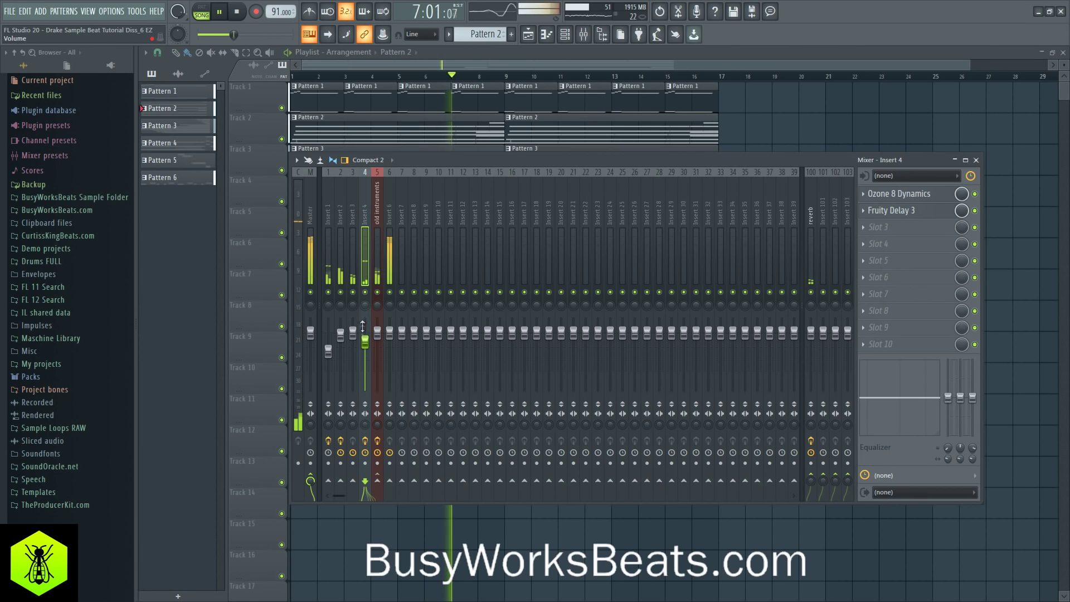
scroll(893, 210, down, 1)
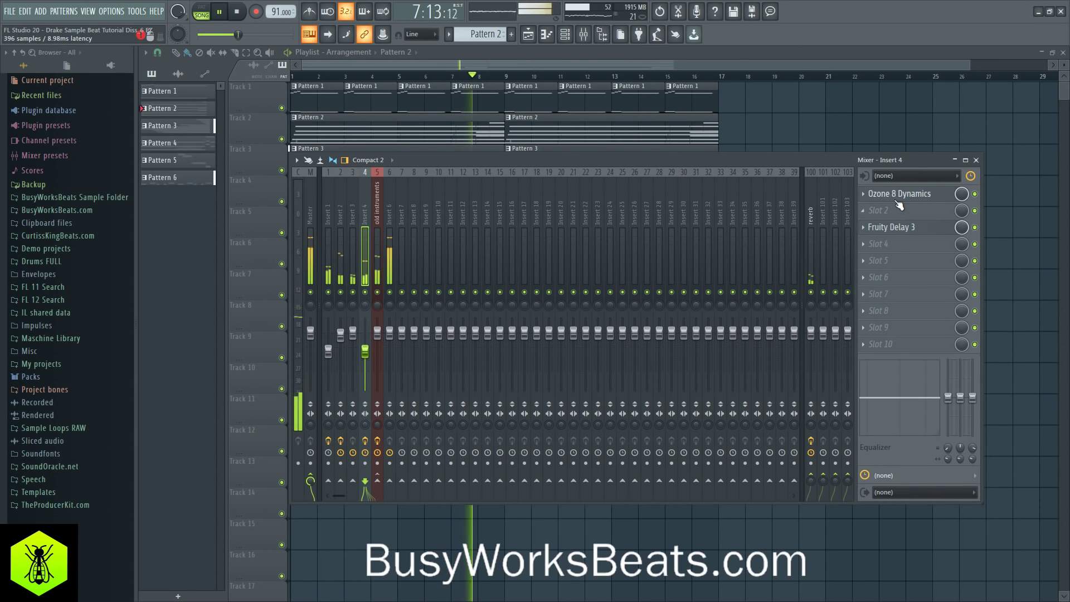
scroll(896, 197, down, 1)
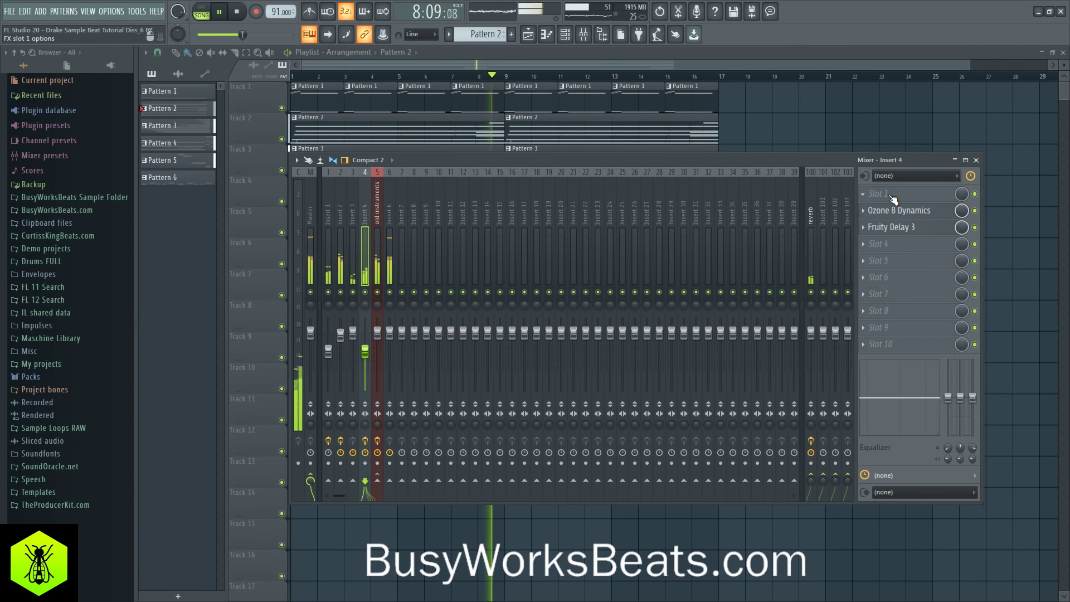
scroll(893, 212, up, 1)
scroll(893, 227, up, 1)
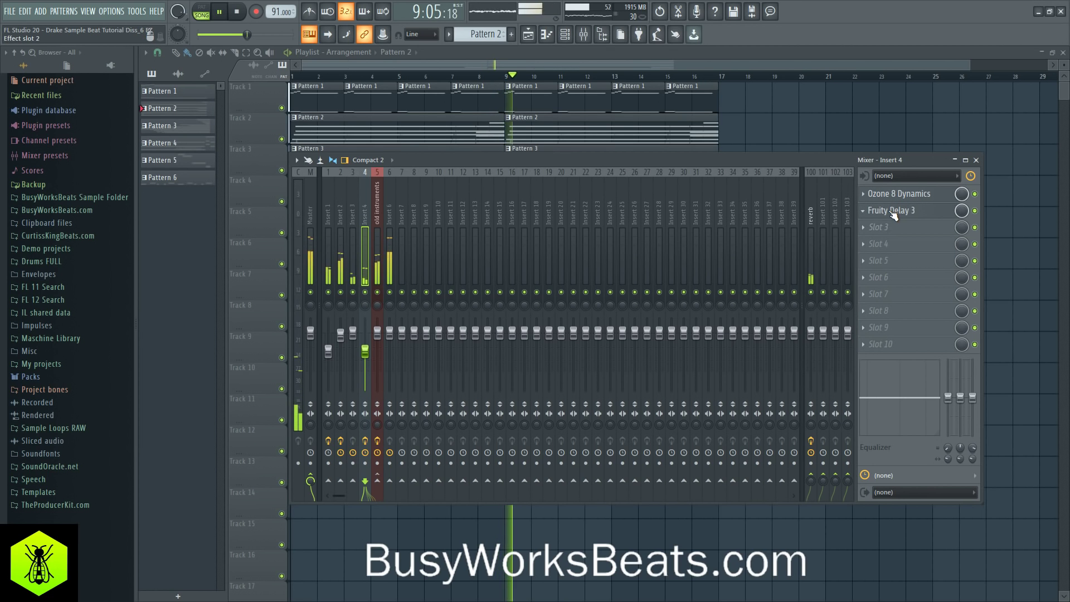
Step: Lower the mixer volume of Insert 2 to about 72% (-6.6 dB) while the song plays
click(356, 222)
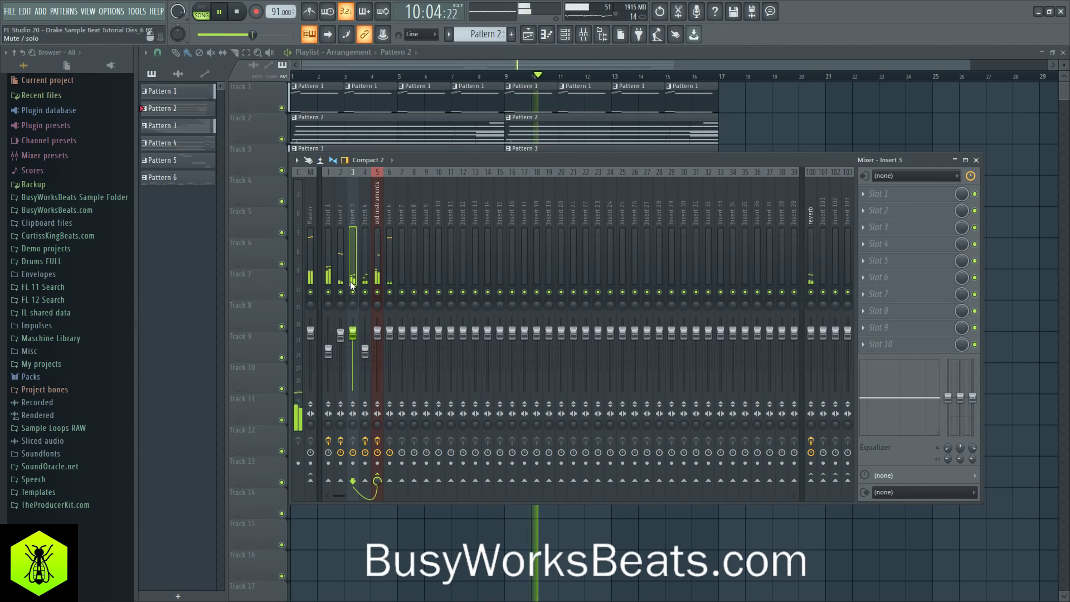
click(579, 35)
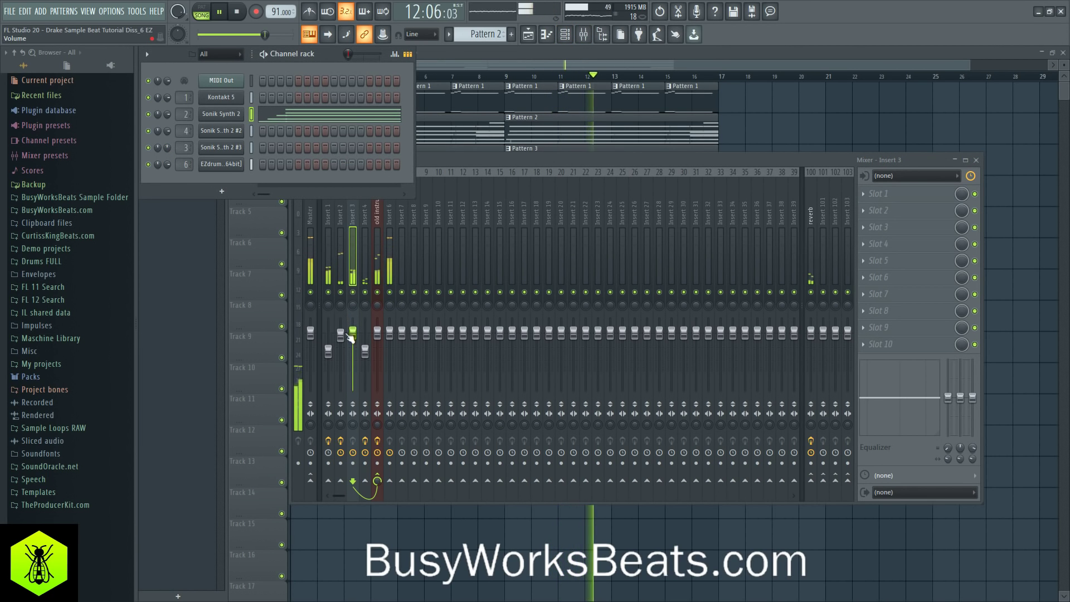
drag(341, 335, 350, 346)
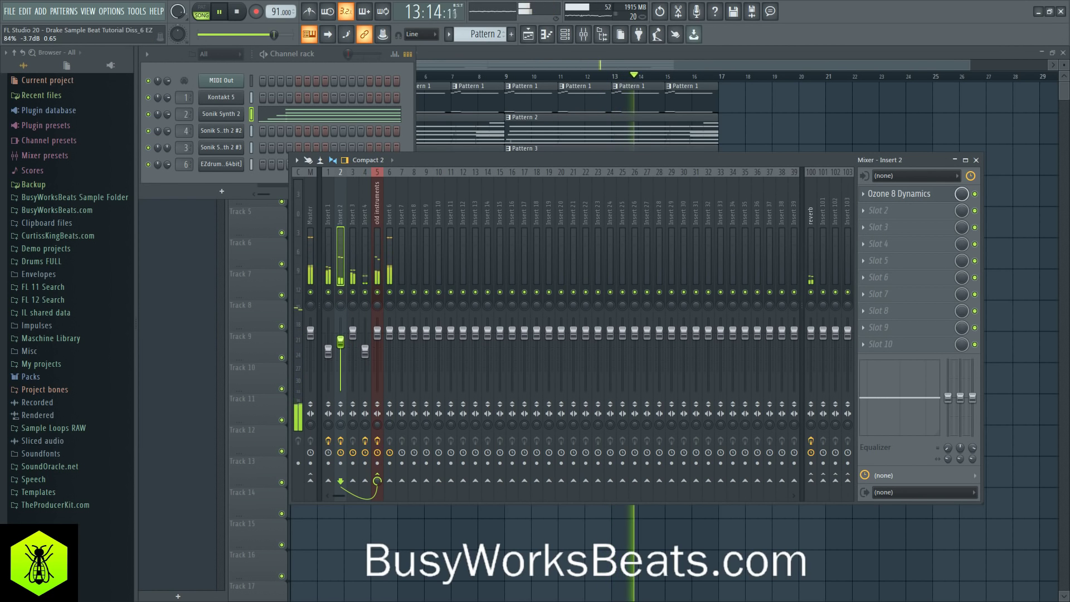
right_click(767, 133)
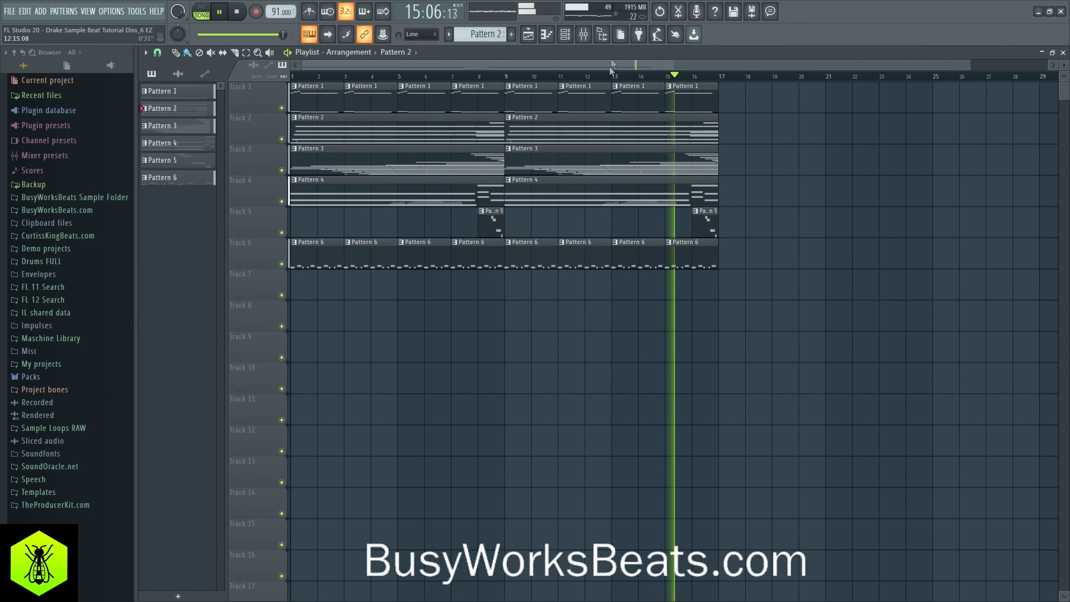
click(586, 37)
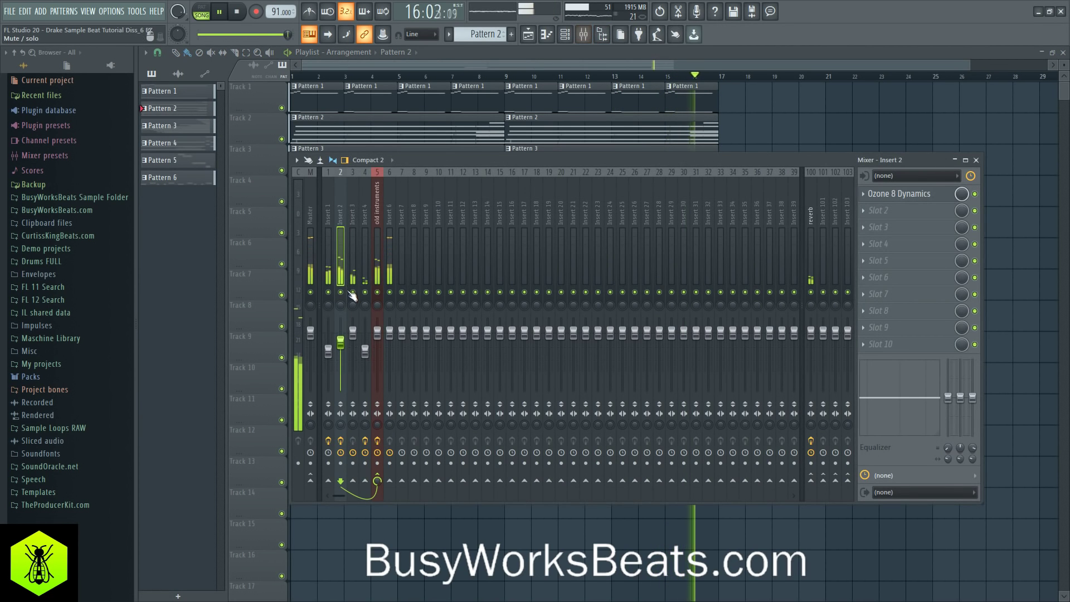
drag(342, 349, 342, 359)
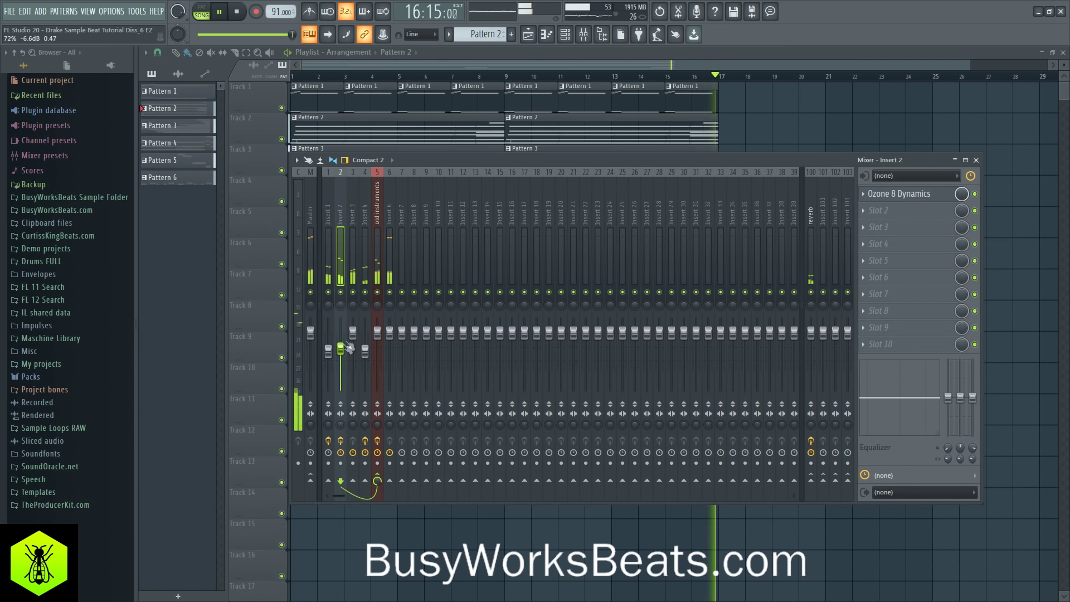
Step: Open EZdrummer and audition the Hip-Hop! presets High-Tek, Academics, Preemo, Quest, Raw and Variable Bitcrush during playback
click(565, 35)
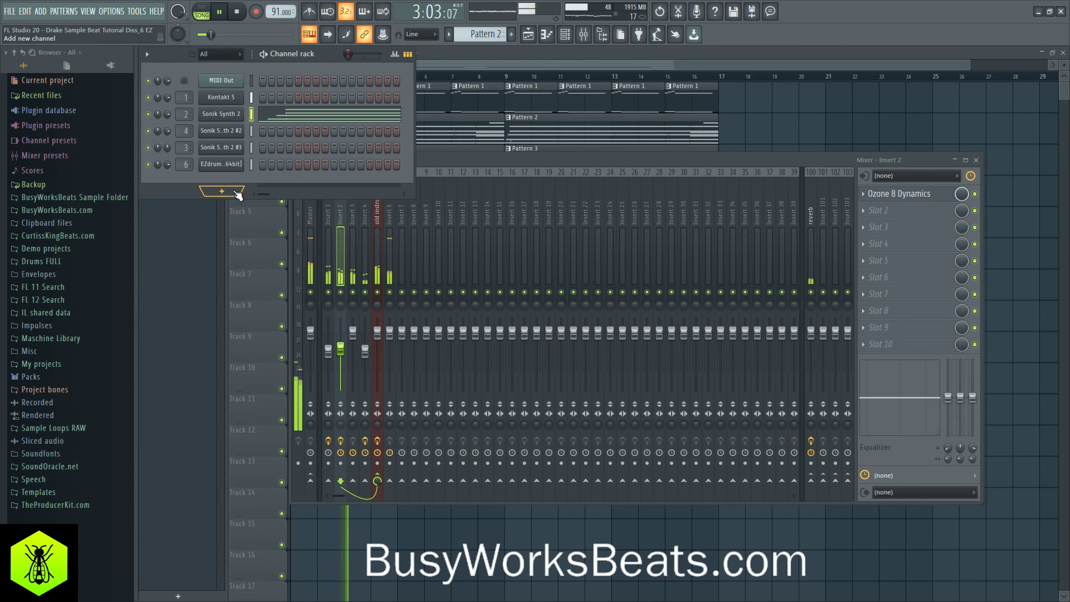
click(240, 170)
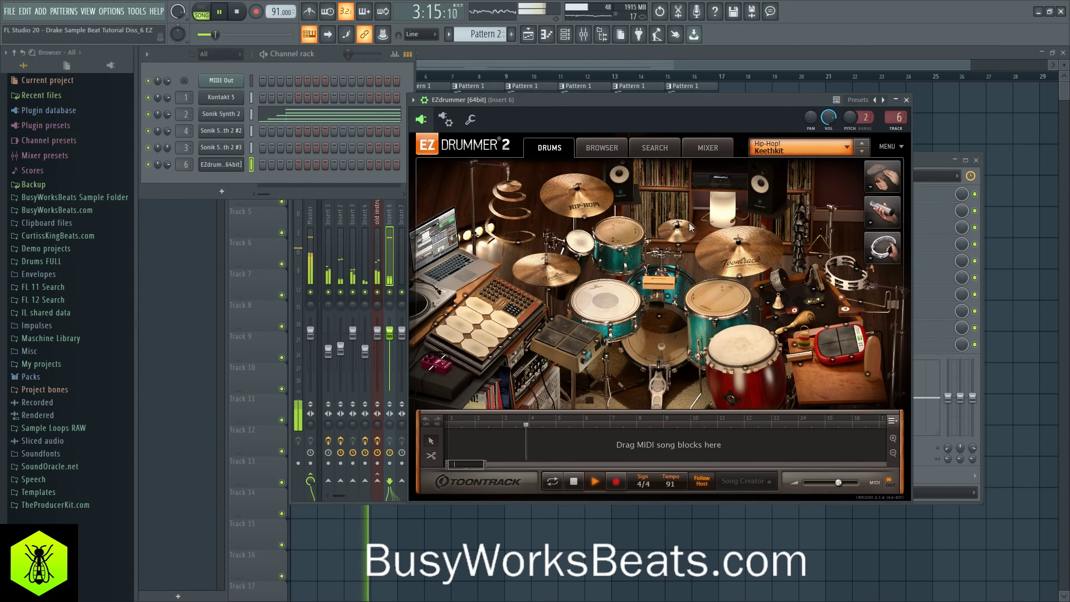
click(858, 152)
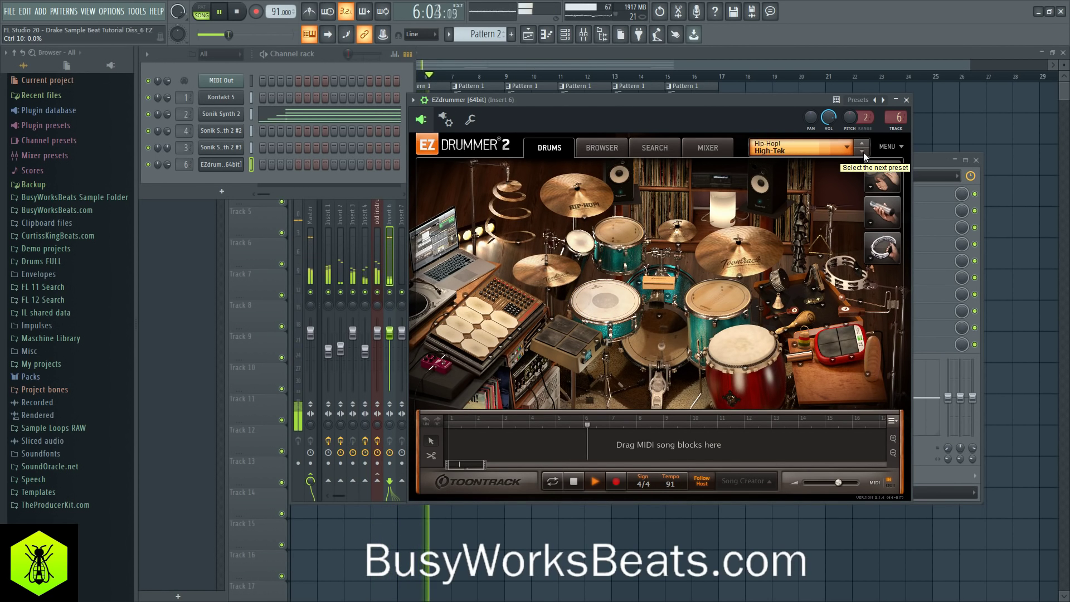
click(863, 152)
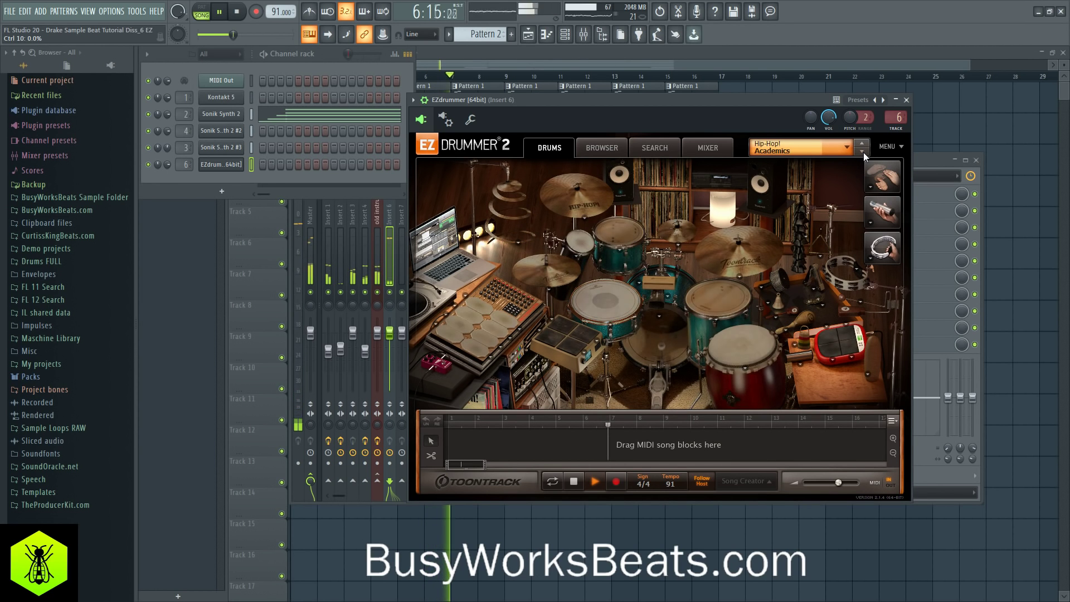
click(864, 152)
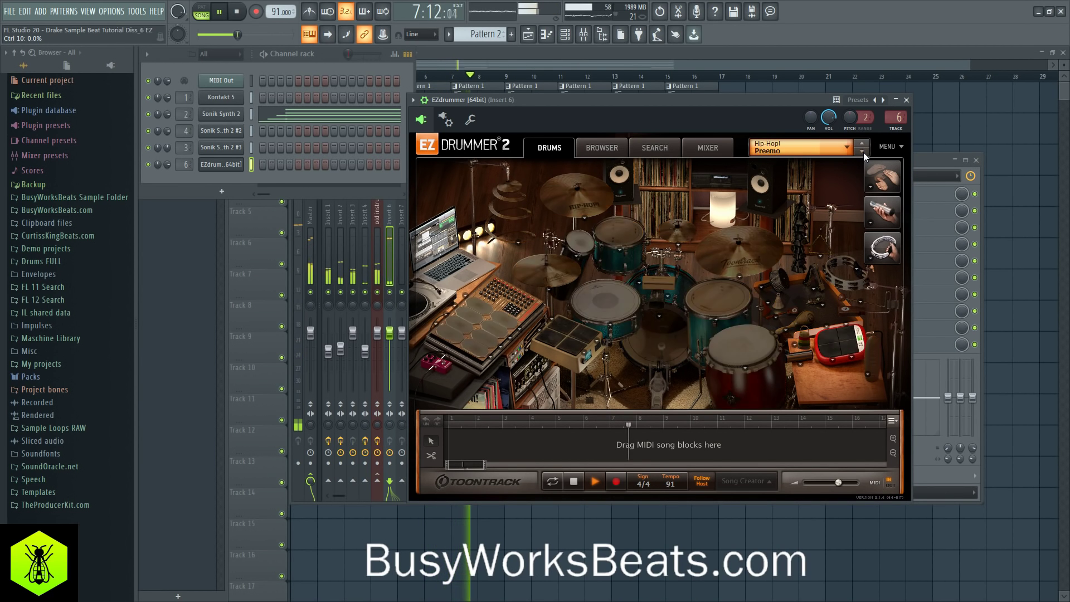
click(864, 152)
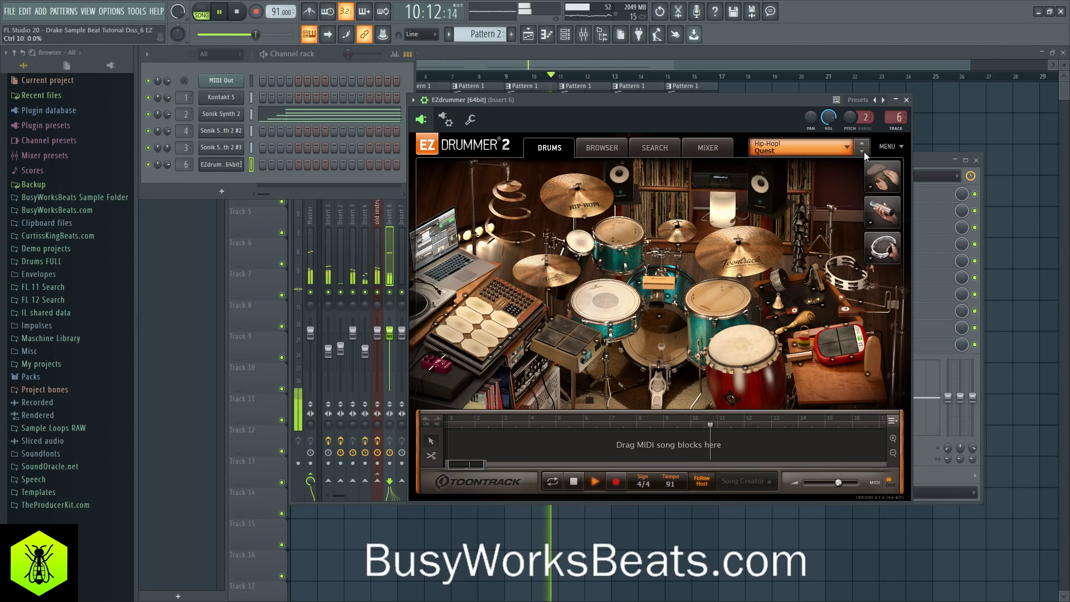
click(864, 151)
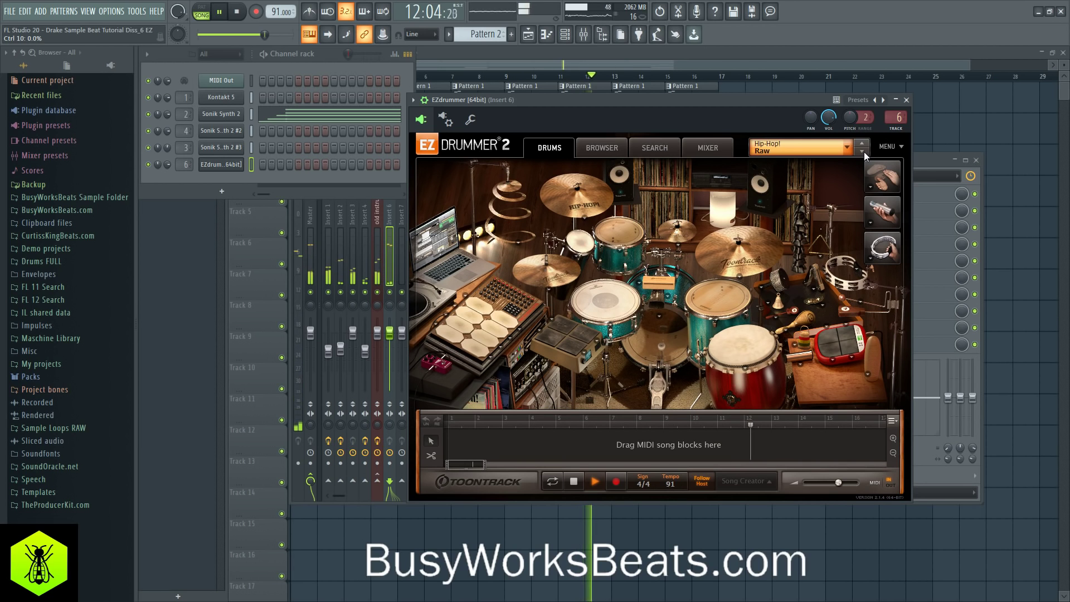
click(863, 152)
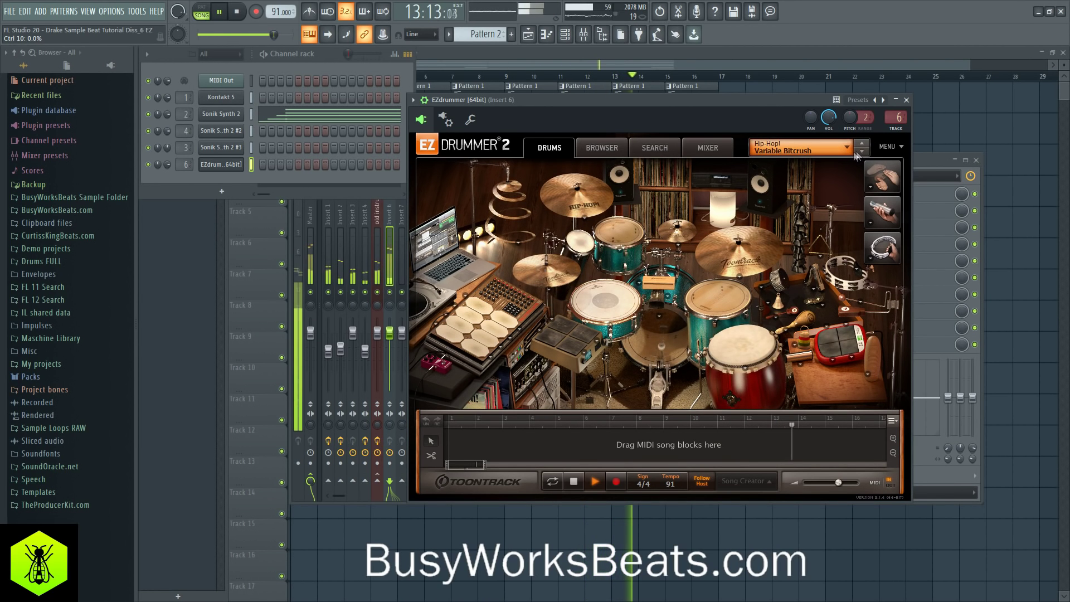
Step: Load the Hip-Hop! Keethkit preset in EZdrummer and return to the playlist
click(847, 148)
mouse_move(836, 212)
click(893, 228)
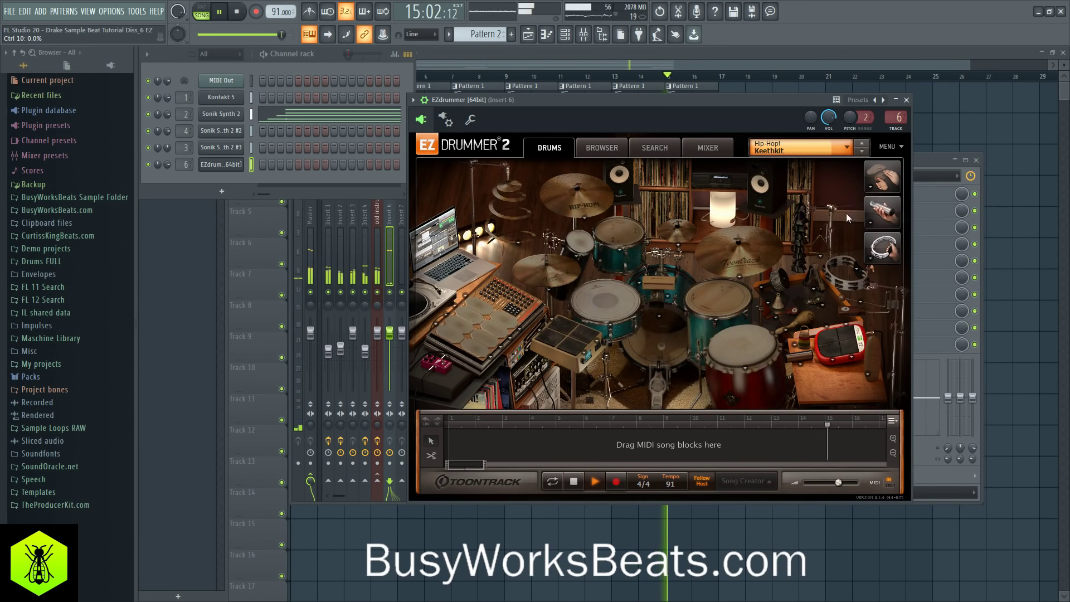
click(906, 101)
click(236, 165)
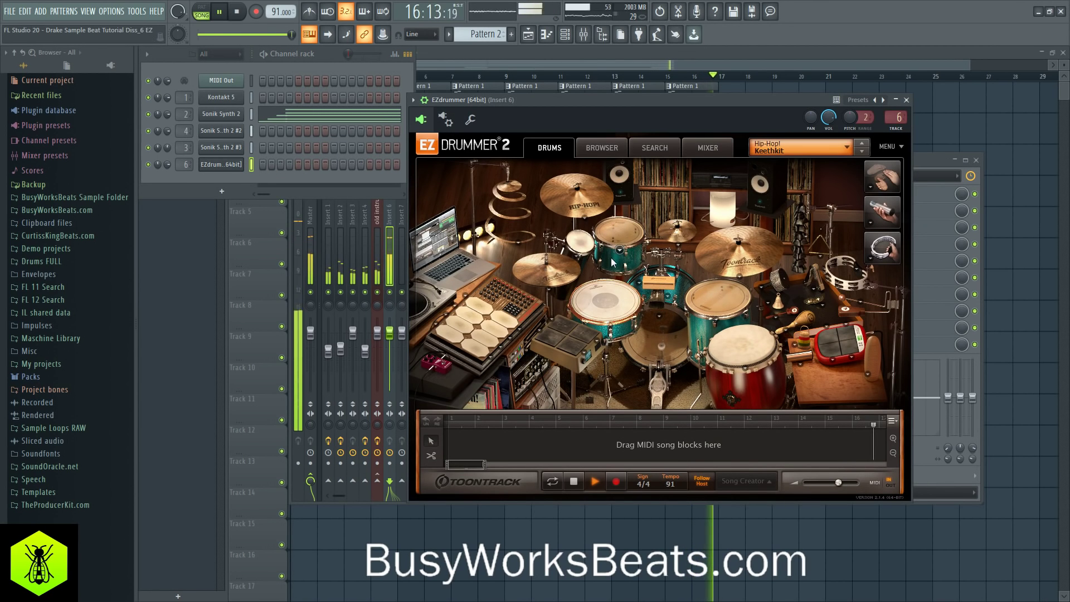
click(964, 132)
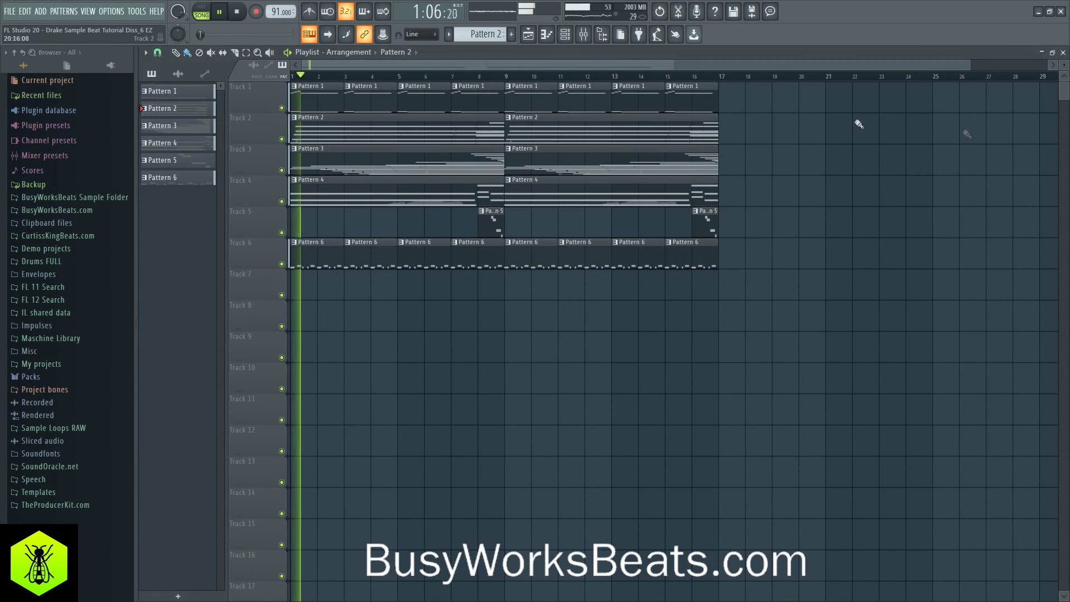
Step: Raise the velocities of all Pattern 5 EZdrummer notes to maximum in the piano roll and return to the playlist
click(482, 212)
click(507, 253)
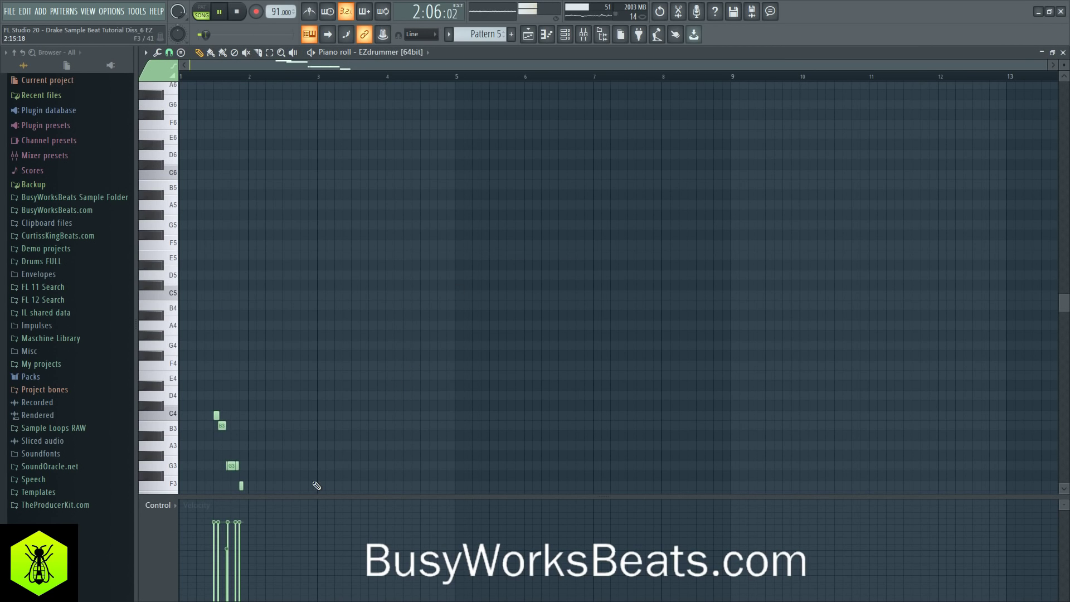
key(space)
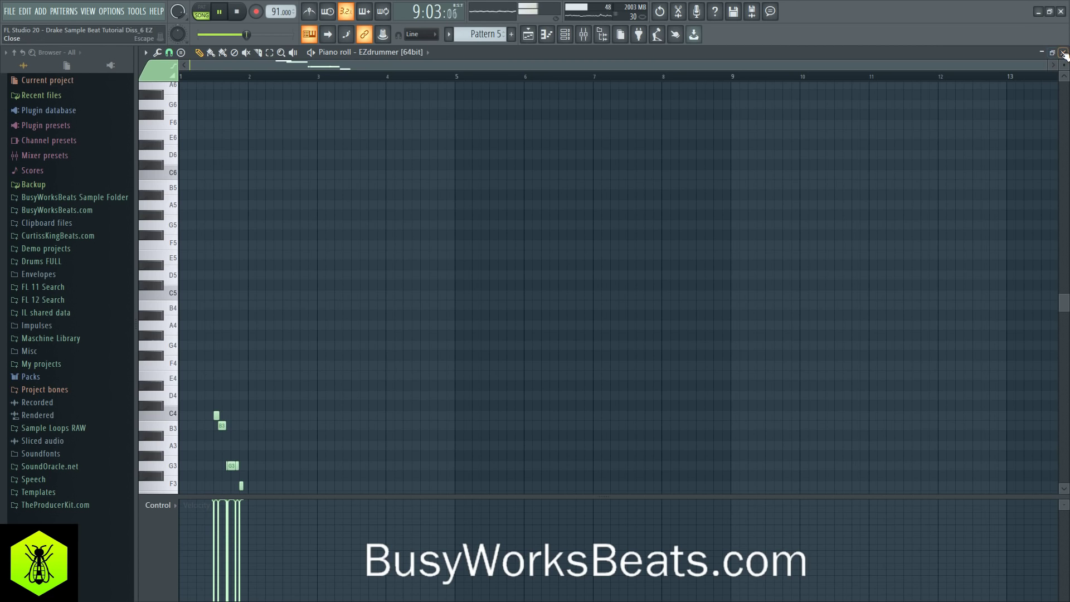
key(F5)
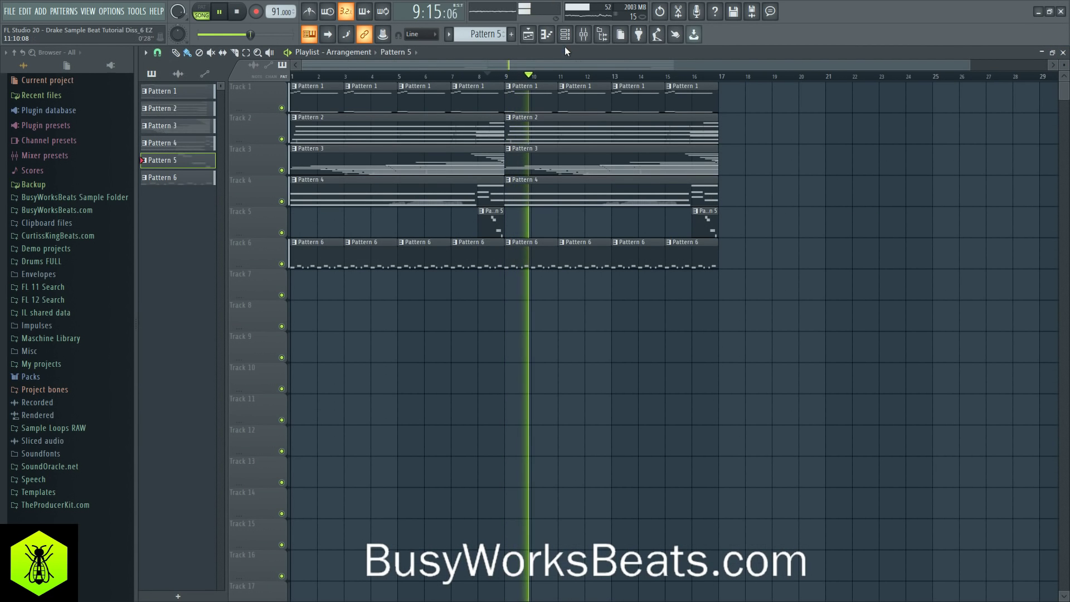
Step: Disable the third effect slot, Guess again, on the mixer's Microphone track and close the mixer
click(583, 36)
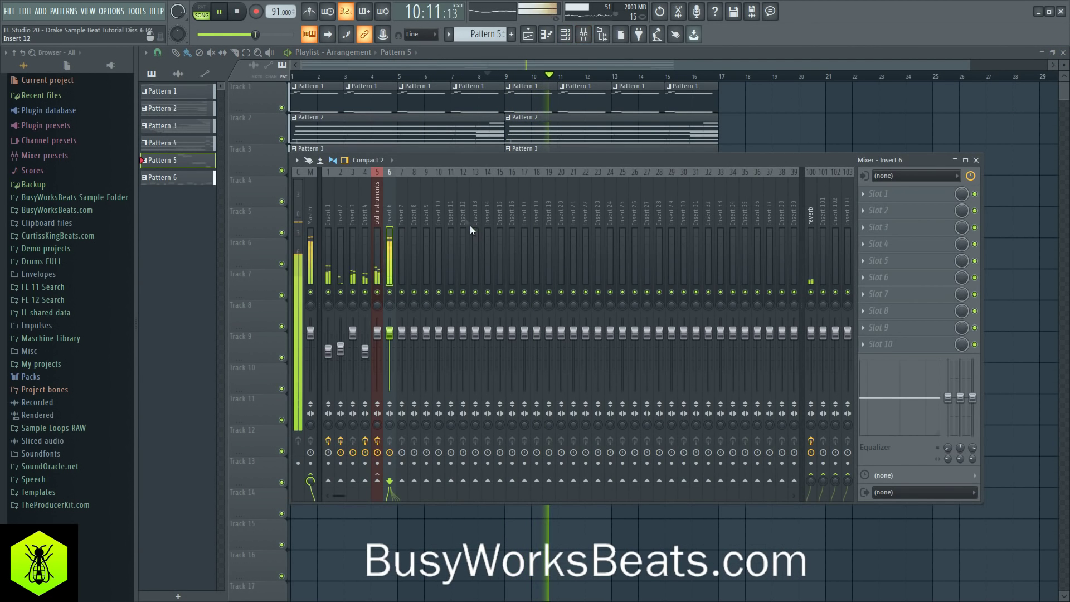
scroll(463, 209, right, 10)
scroll(467, 208, right, 3)
click(537, 218)
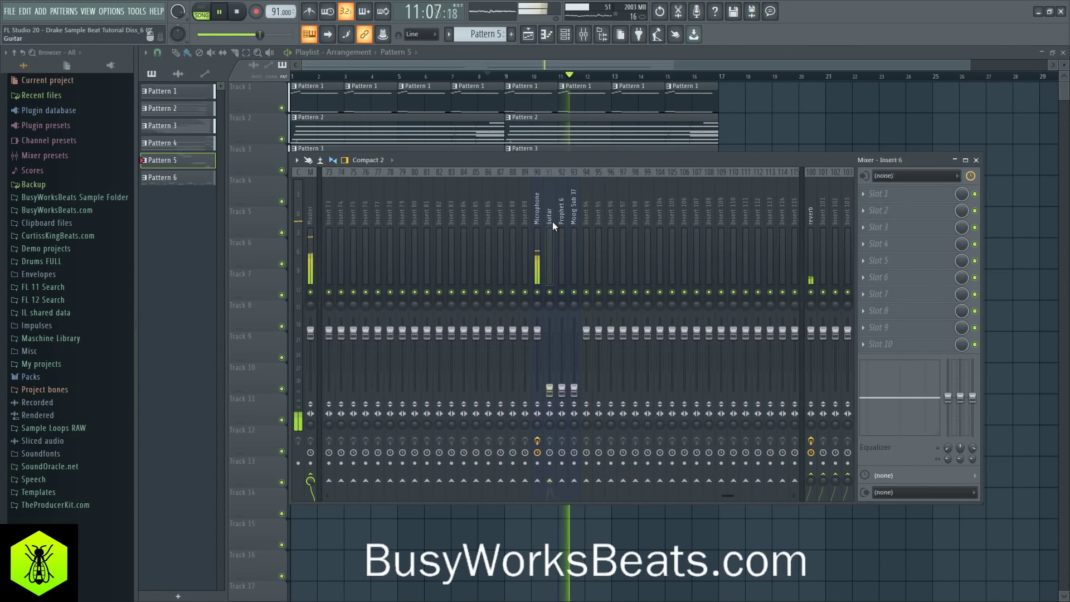
click(975, 227)
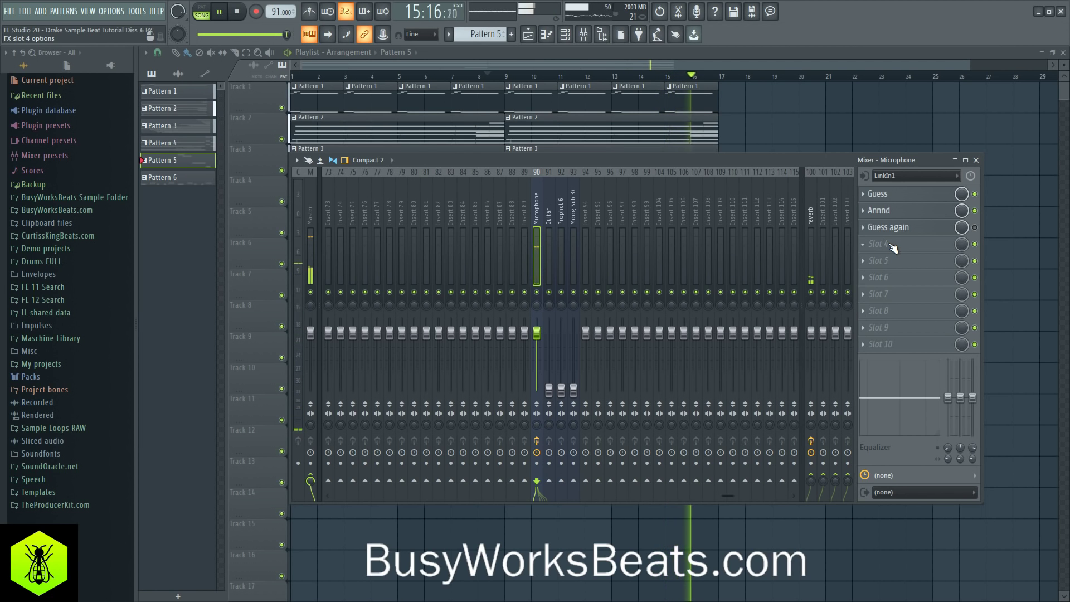
key(F9)
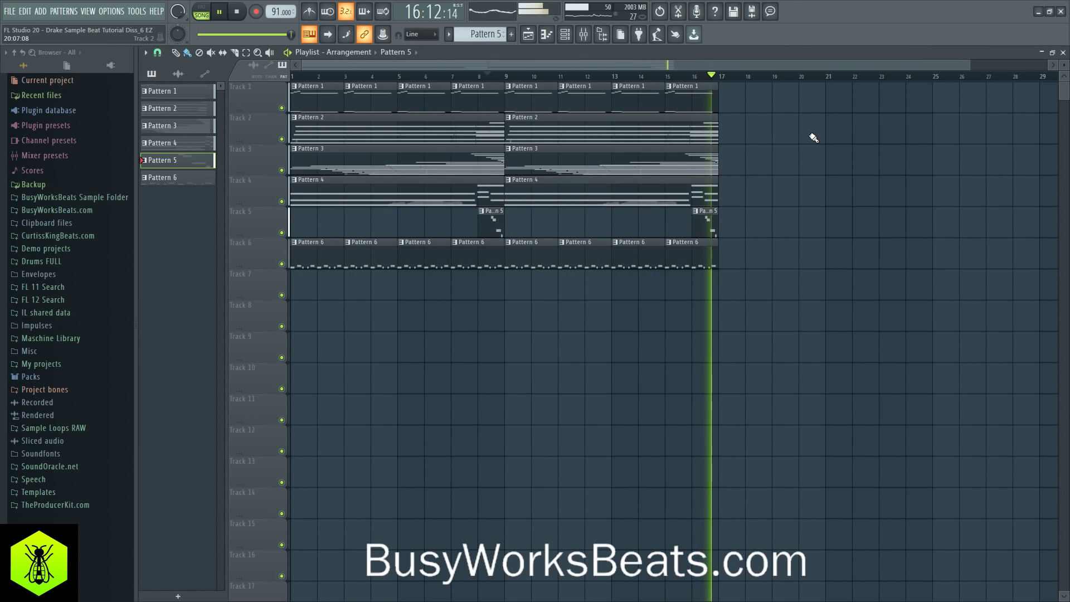
Step: Hide the browser and reopen the mixer at the first insert tracks
key(alt+F8)
click(583, 34)
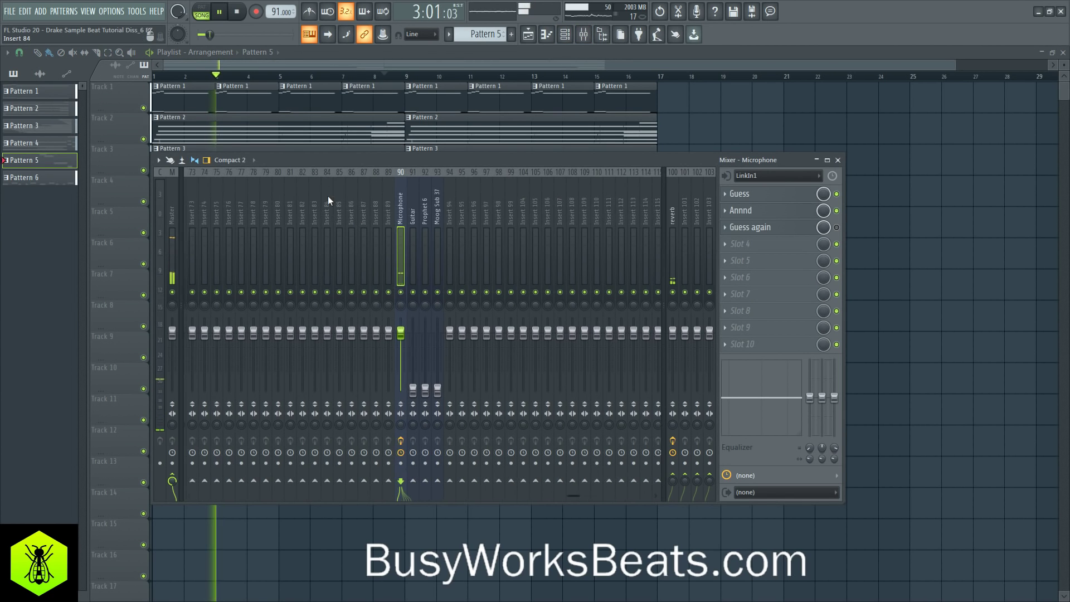
scroll(337, 195, up, 15)
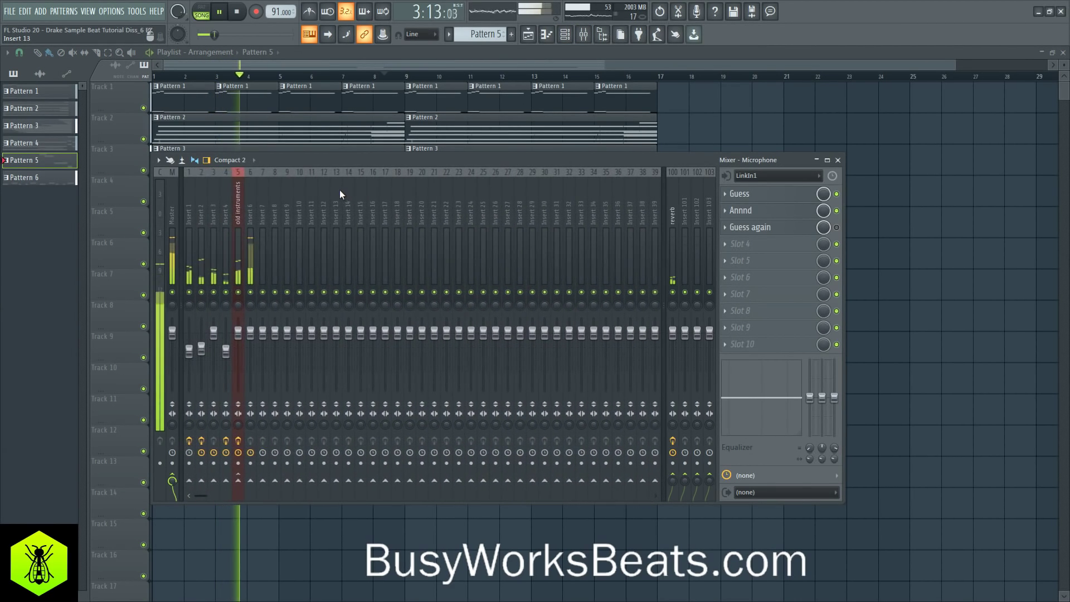
Step: Toggle the effects of the instrument inserts and old instruments track to compare the sound, and bypass the reverb track's effects
click(239, 440)
click(190, 440)
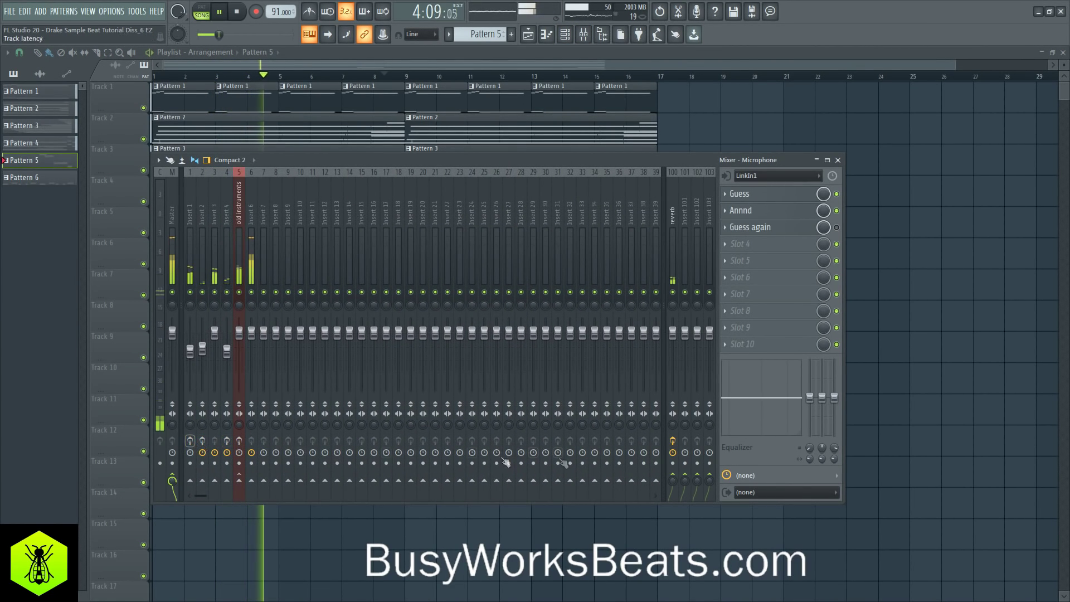
click(673, 441)
click(673, 292)
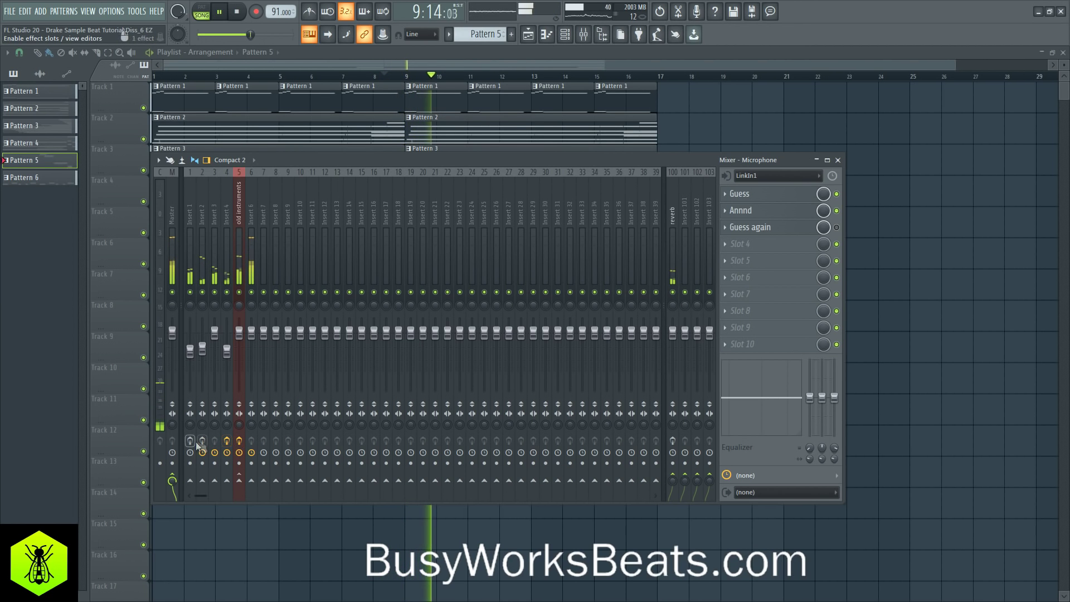
Step: Load UAD UA 610-B into the first effect slot of Insert 6 and move its window clear of the insert faders
click(735, 194)
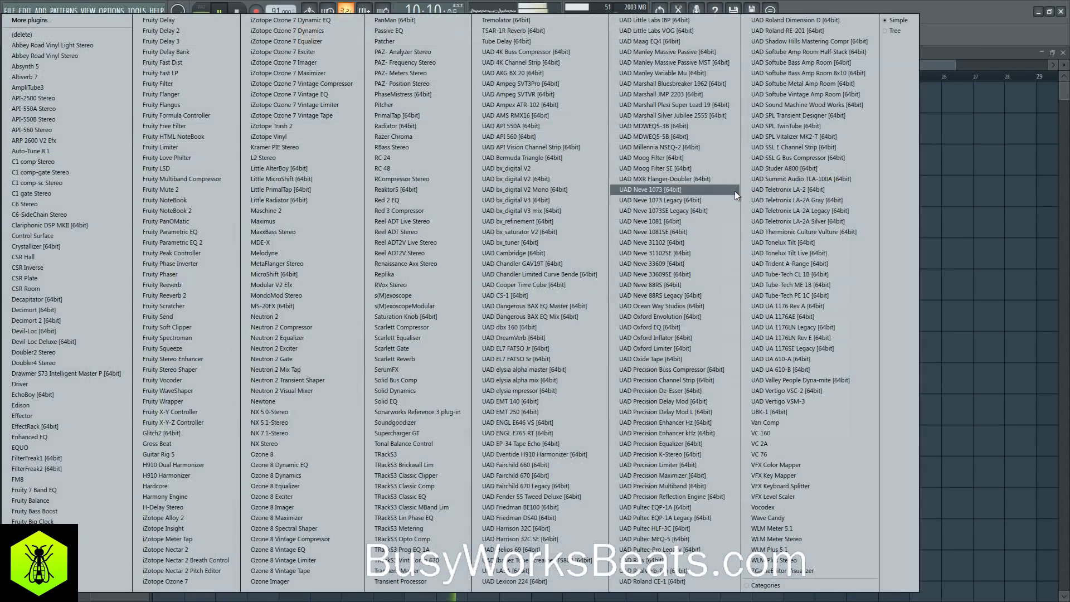
click(818, 369)
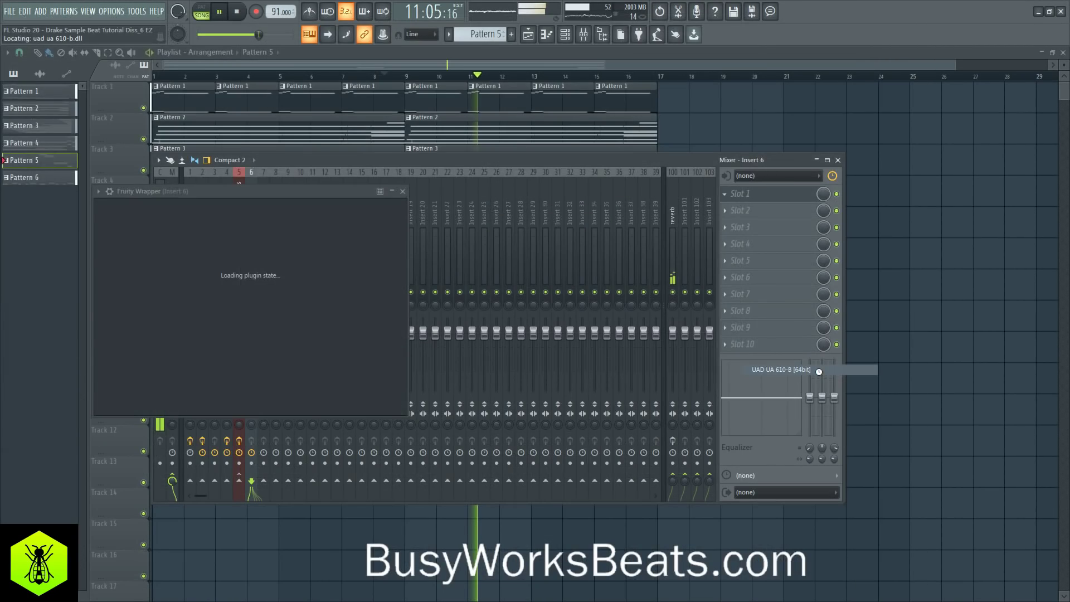
drag(167, 191, 447, 227)
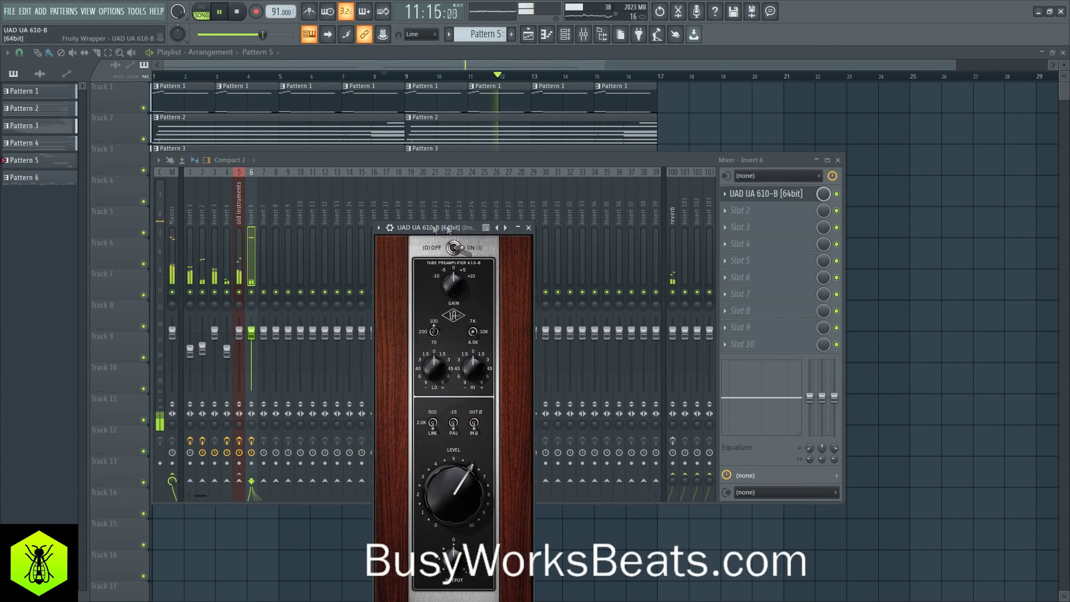
Step: Open EZdrummer from the channel rack, lower its output volume to -7.6 dB and close its window
click(566, 36)
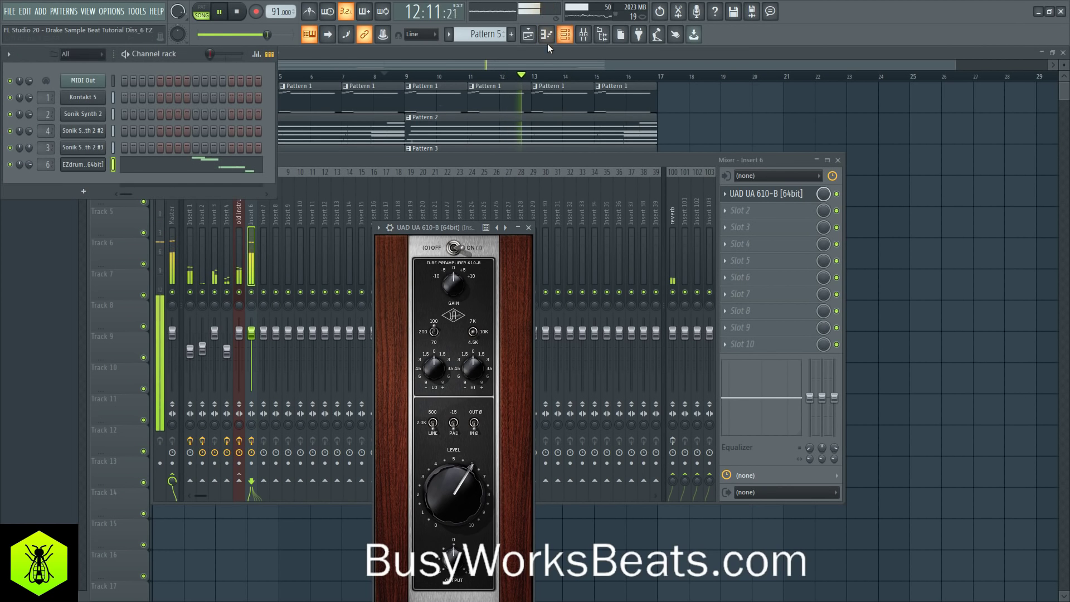
click(83, 165)
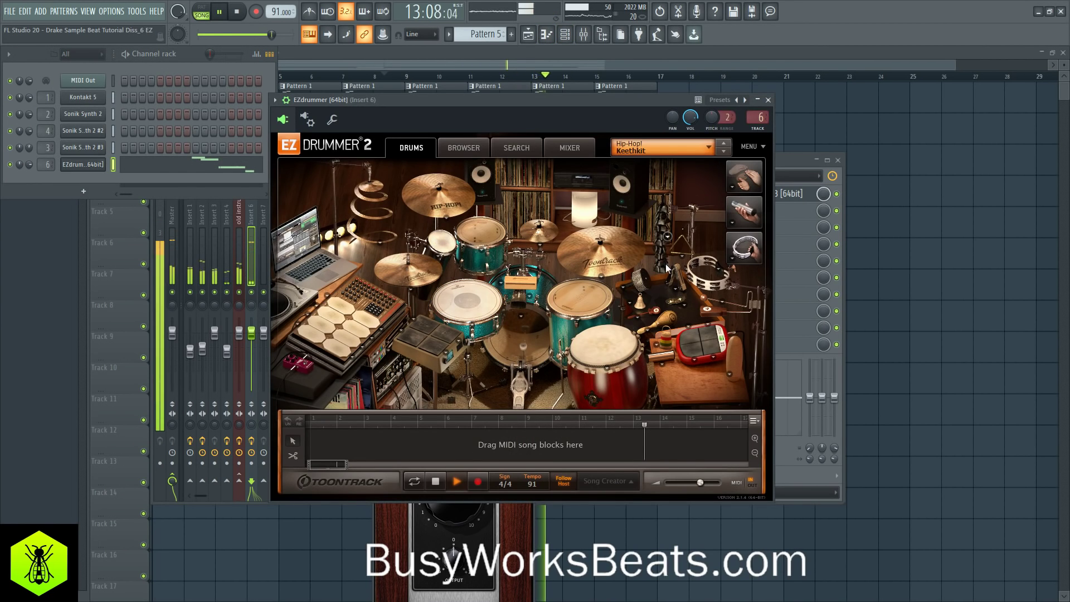
drag(700, 482, 689, 483)
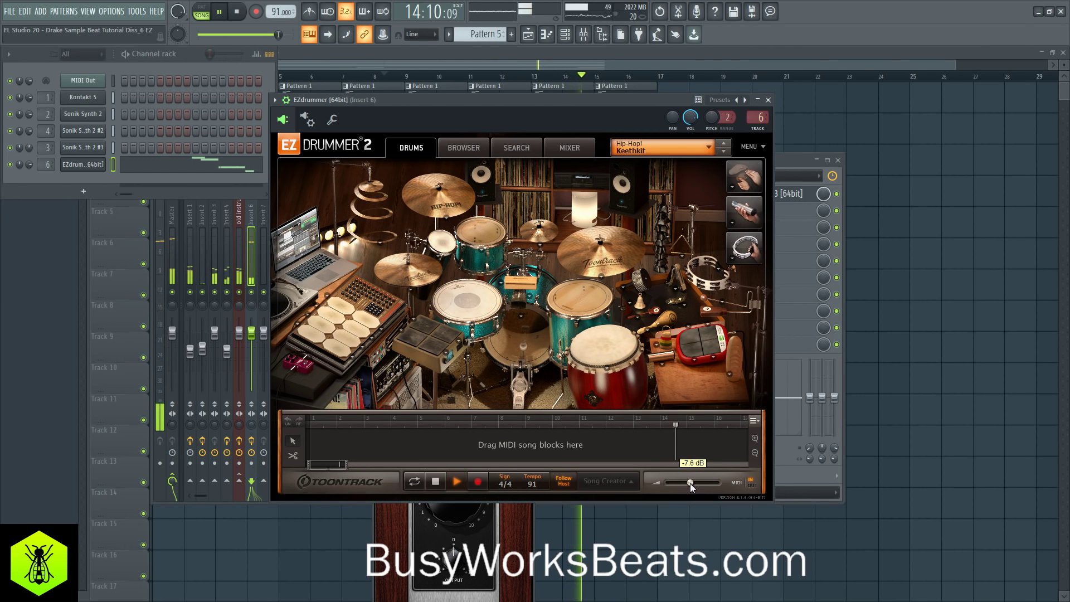
click(767, 100)
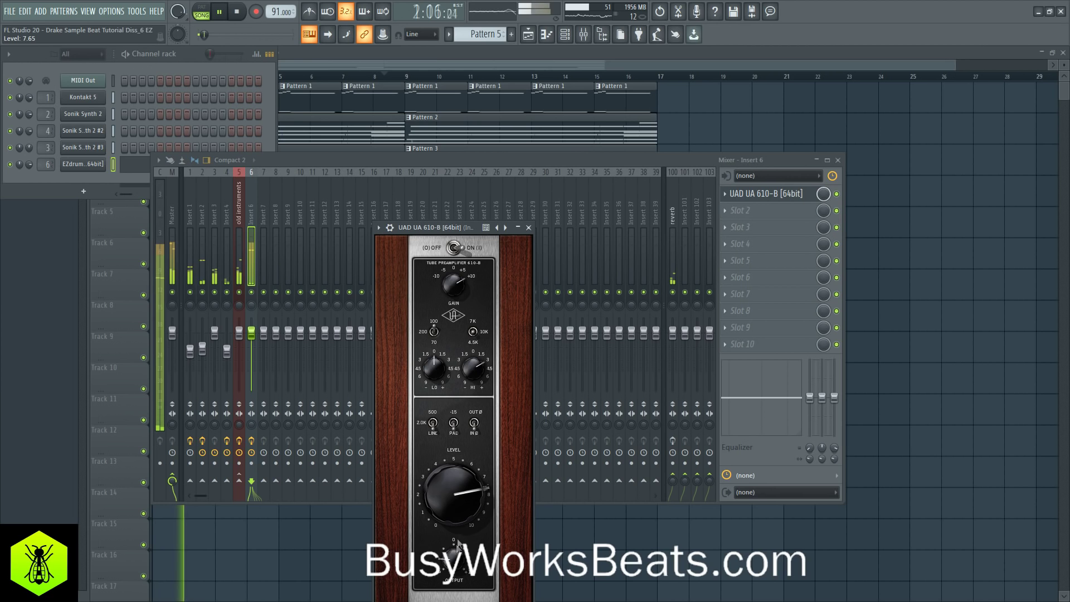
Step: Set the UA 610-B's low EQ gain to +6 dB and high EQ gain to +1.5 dB, and adjust its level by ear
drag(447, 510, 447, 506)
scroll(446, 506, down, 1)
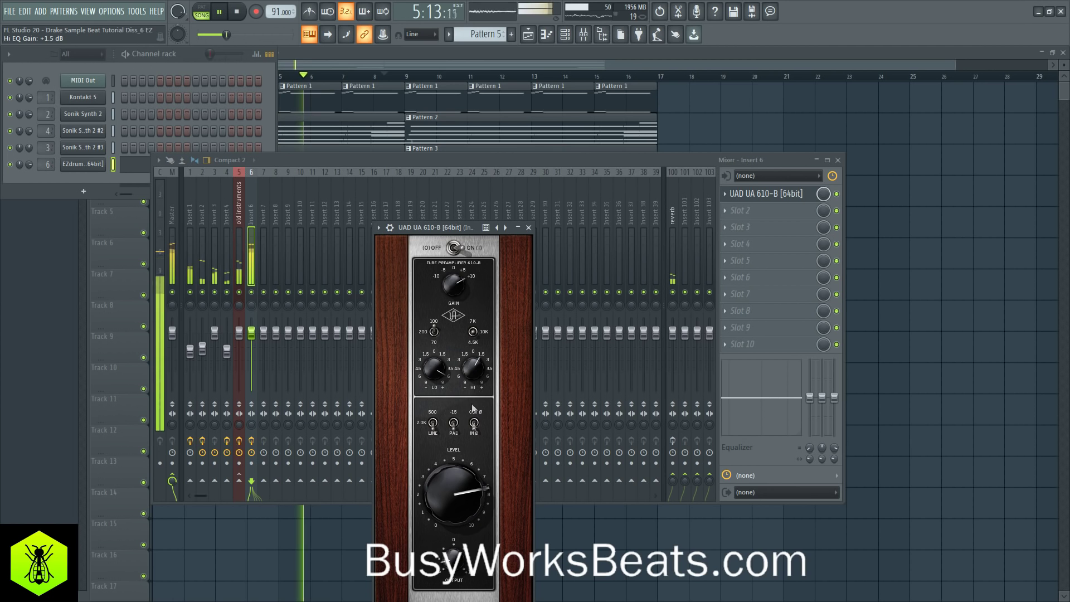
drag(454, 471, 453, 496)
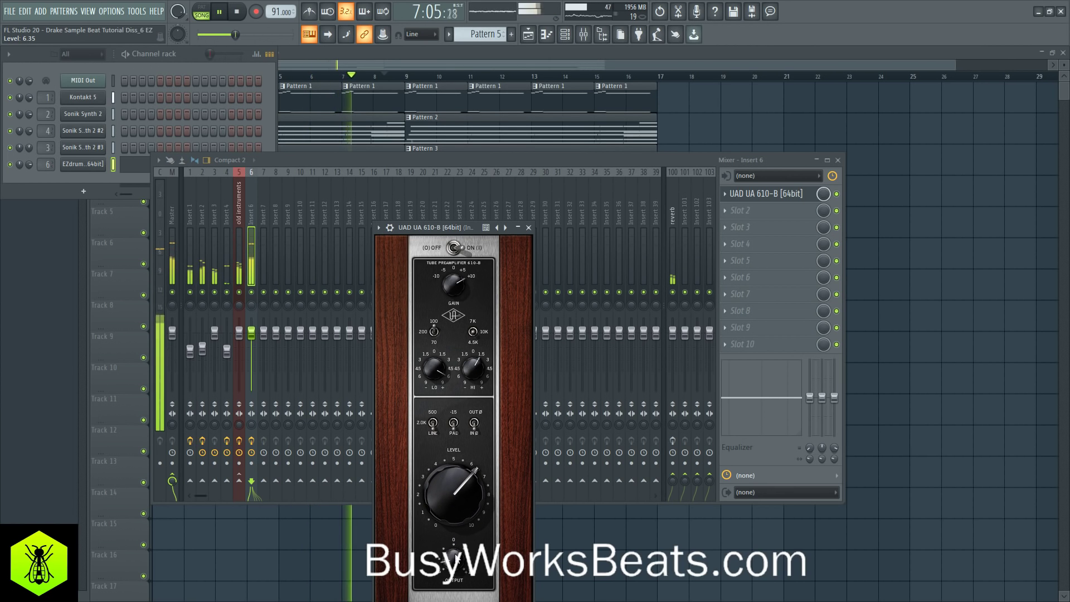
drag(463, 490, 463, 488)
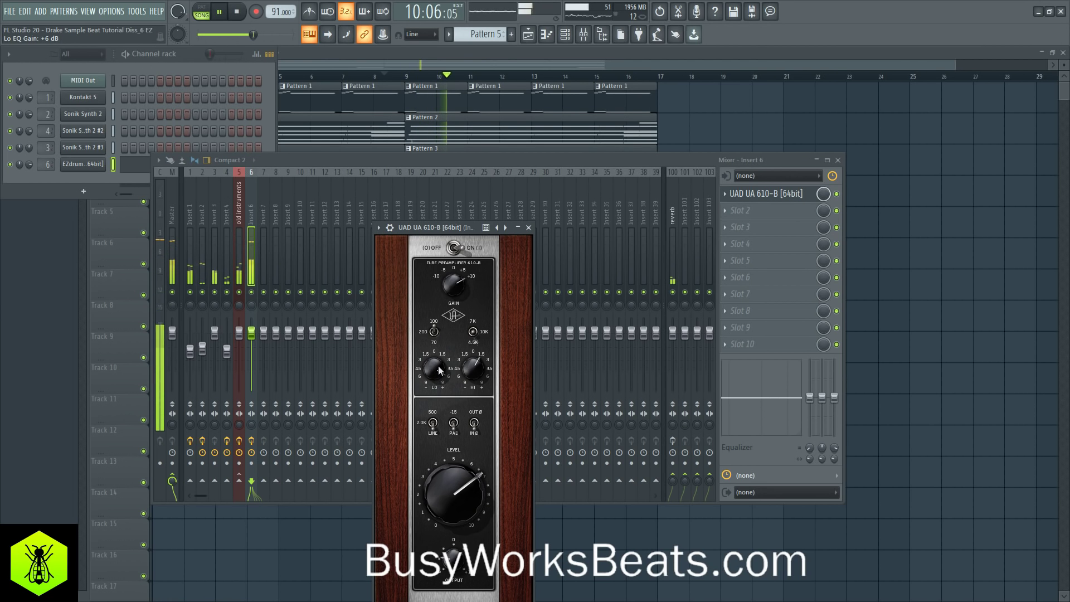
click(528, 228)
Step: Save the project and return to the playlist
click(112, 183)
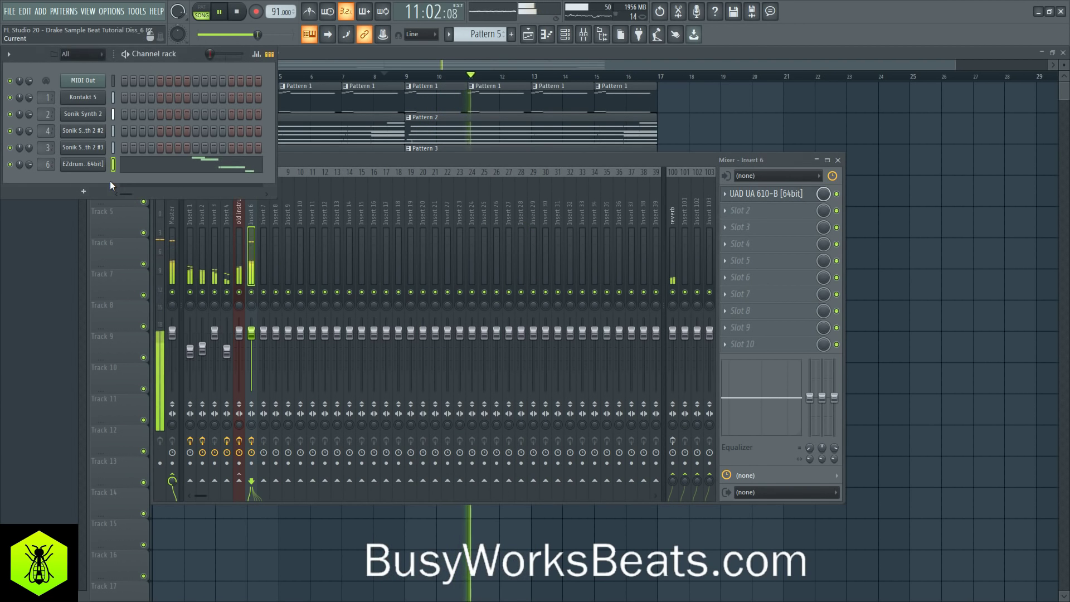
key(ctrl+s)
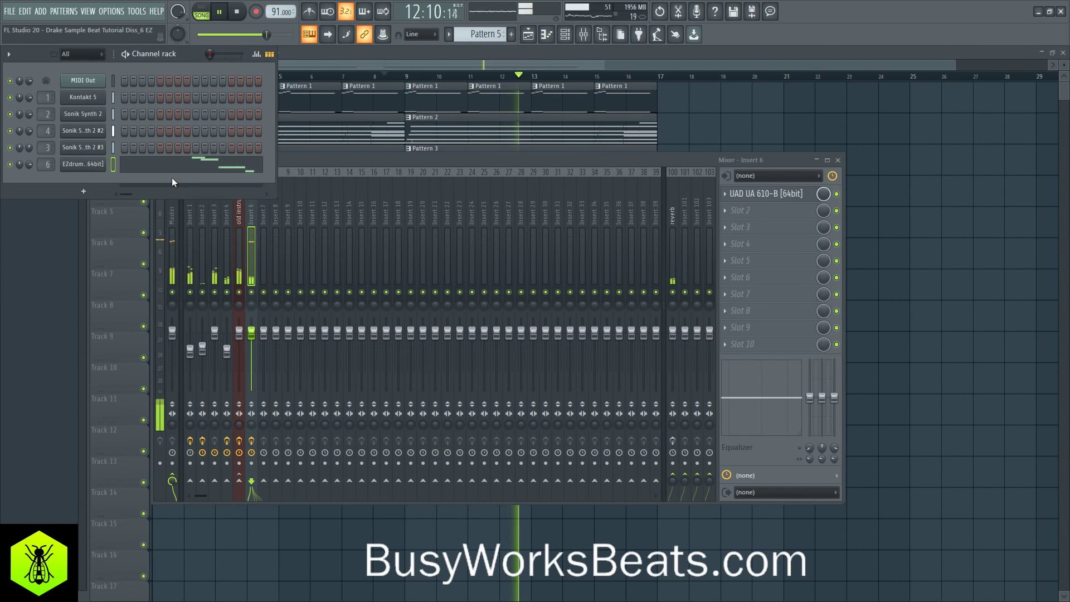
click(902, 222)
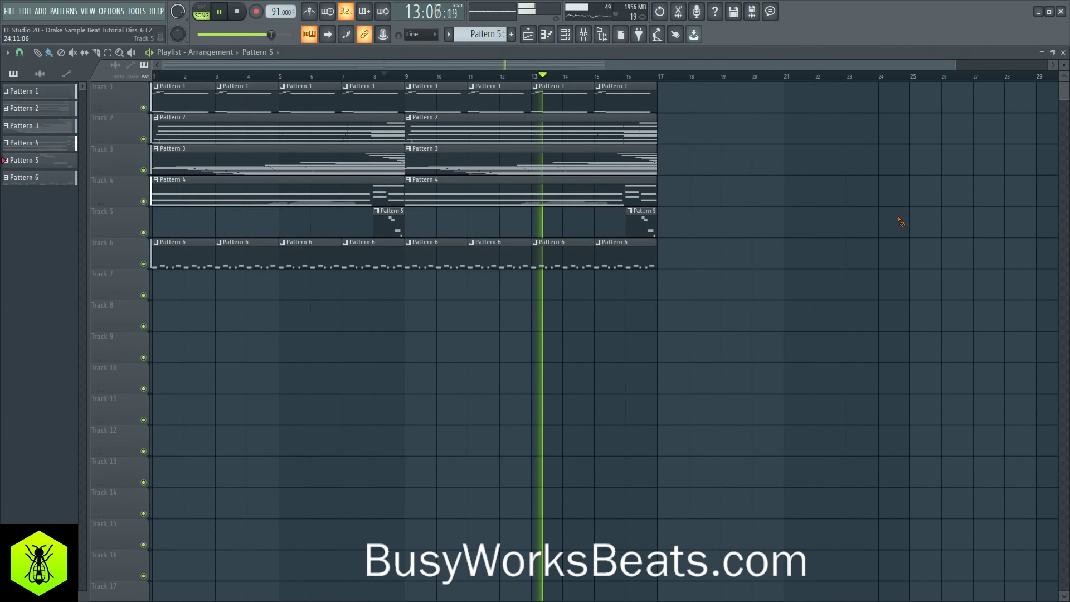
Step: Raise the mixer volume of Insert 1 slightly and close the mixer
click(583, 34)
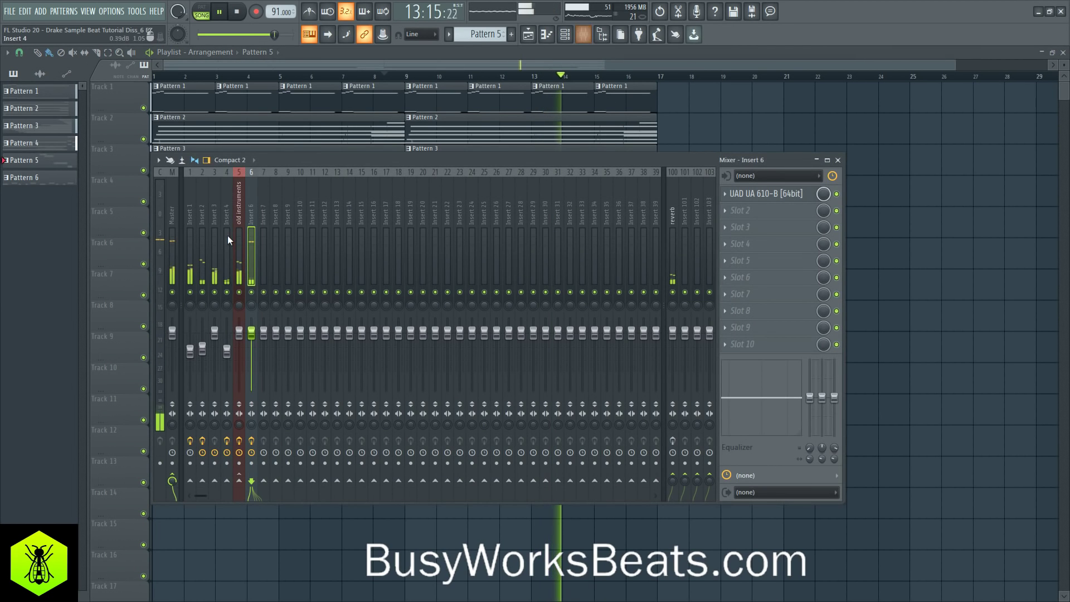
click(190, 349)
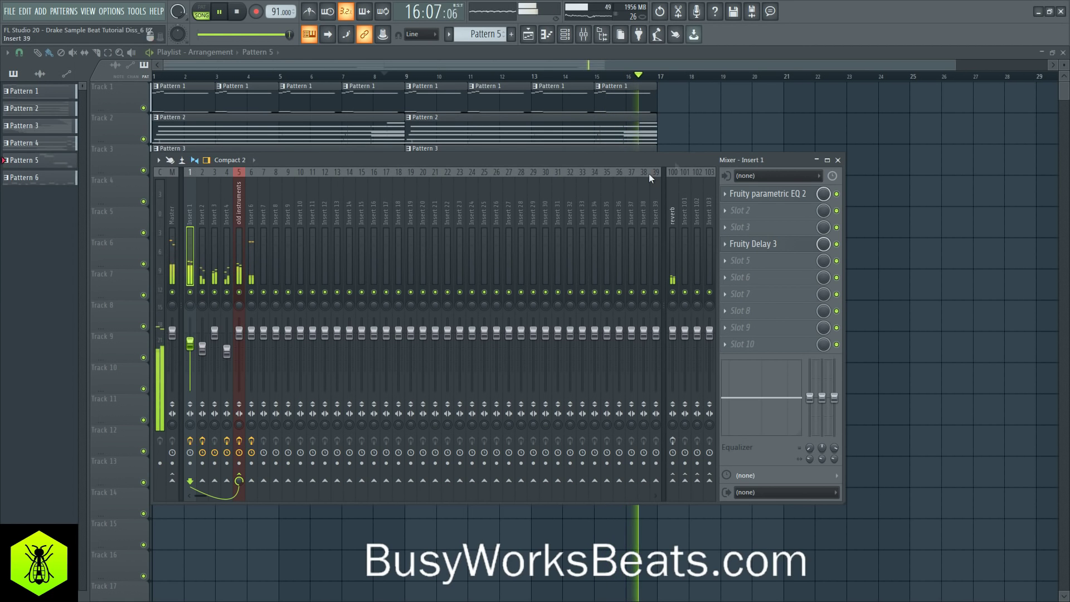
click(837, 160)
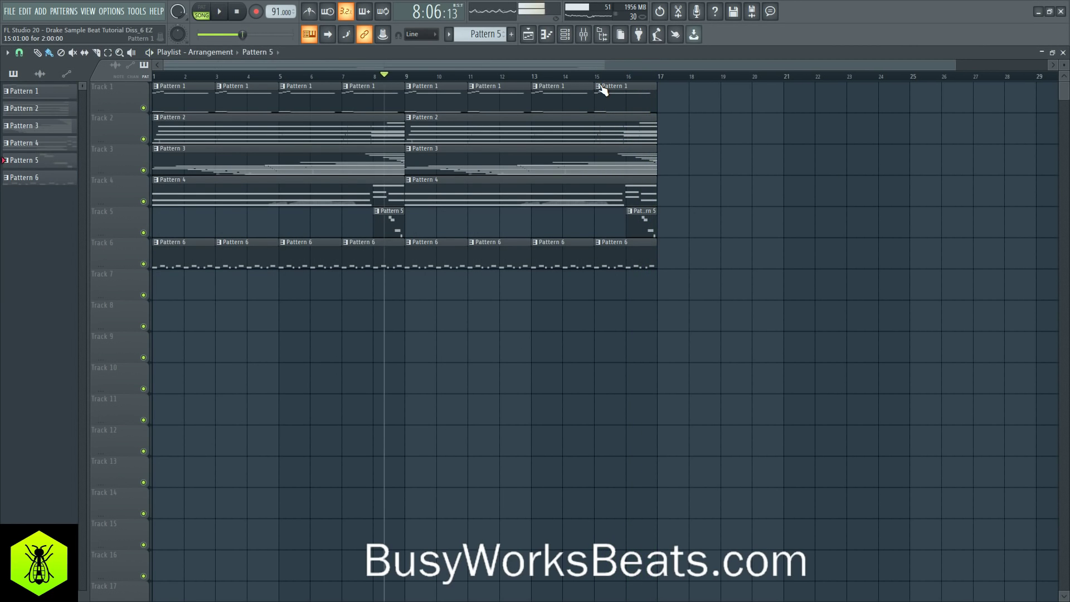
Step: Make the bar 7 Pattern 1 clip unique, assign Pattern 2 as the bar 15 clip's source, and save the project
click(345, 87)
click(377, 163)
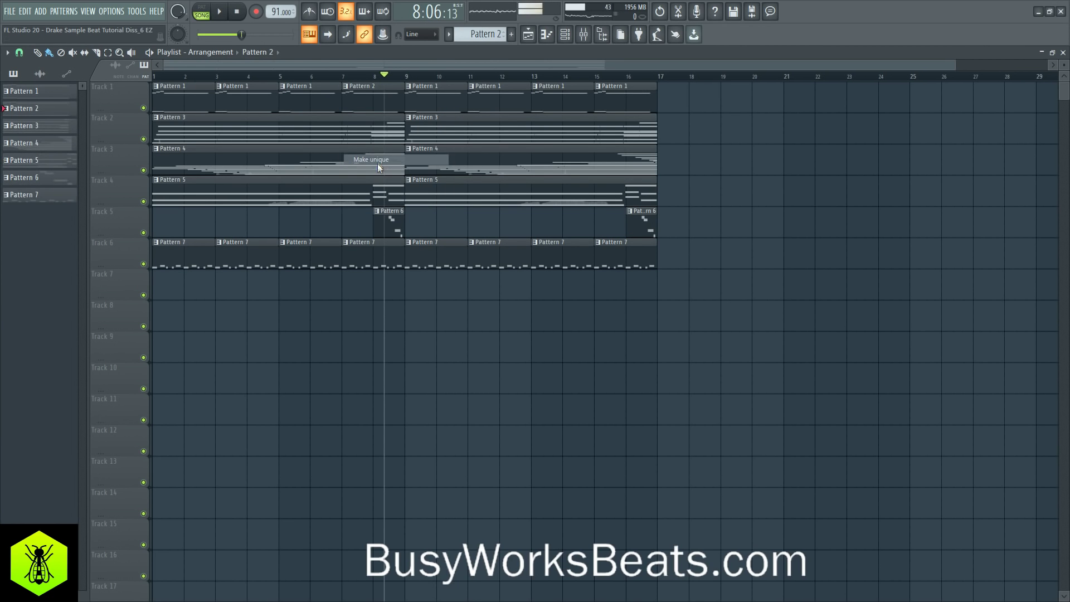
click(607, 89)
mouse_move(654, 116)
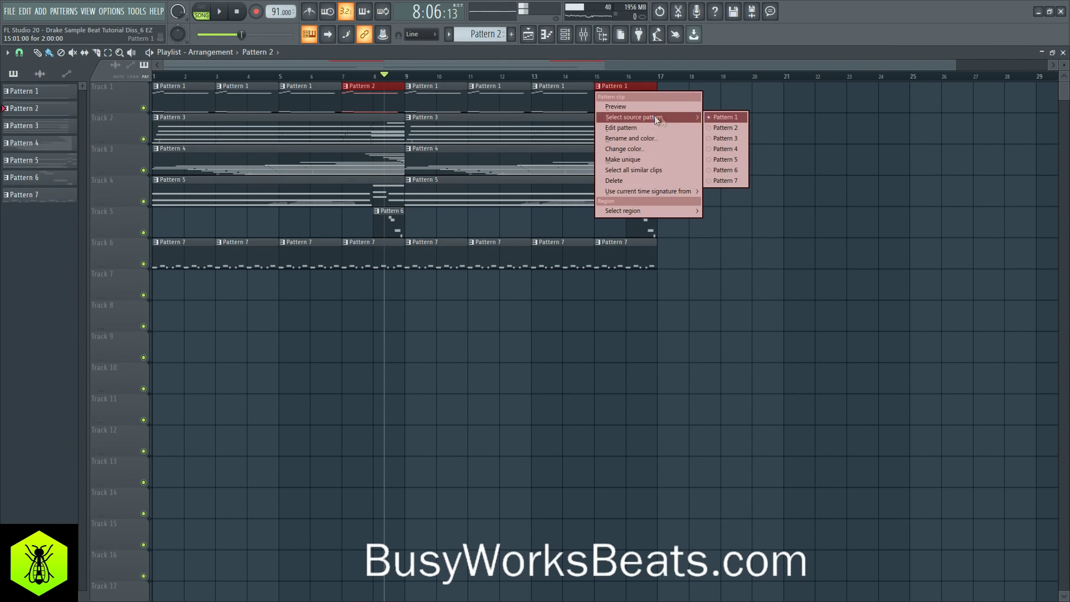
click(722, 130)
key(ctrl+s)
Step: Open the Pattern 2 clip's Kontakt 5 notes in the piano roll and play the song from bar 7
drag(349, 77, 385, 79)
click(345, 87)
click(371, 128)
key(space)
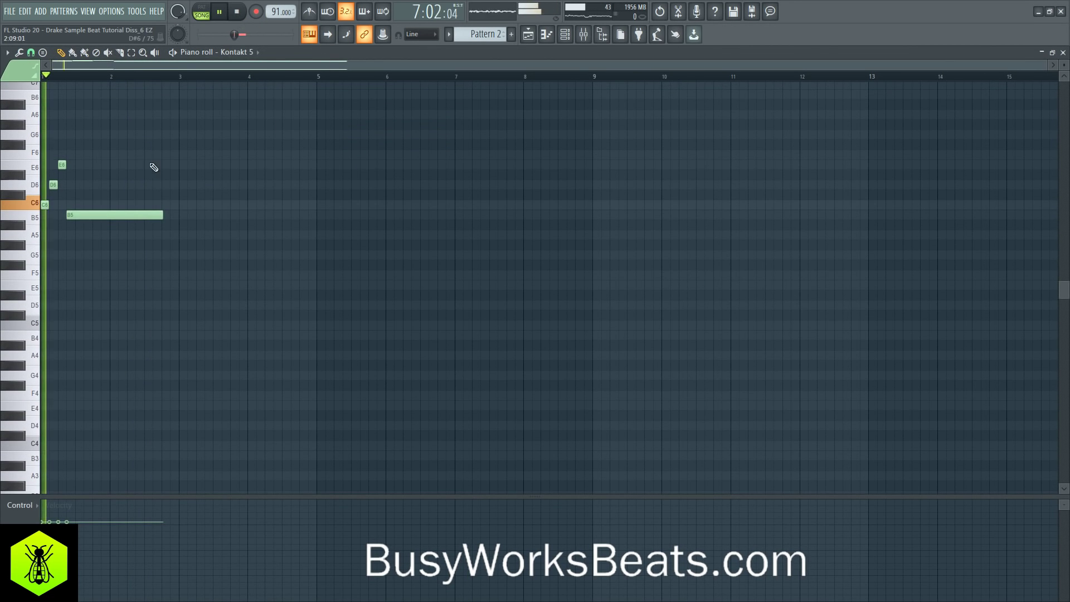
key(space)
Step: Adjust the piano roll's snap and add an A6 note at bar 2 and an E6 note half a bar after it
click(309, 205)
drag(315, 201, 313, 202)
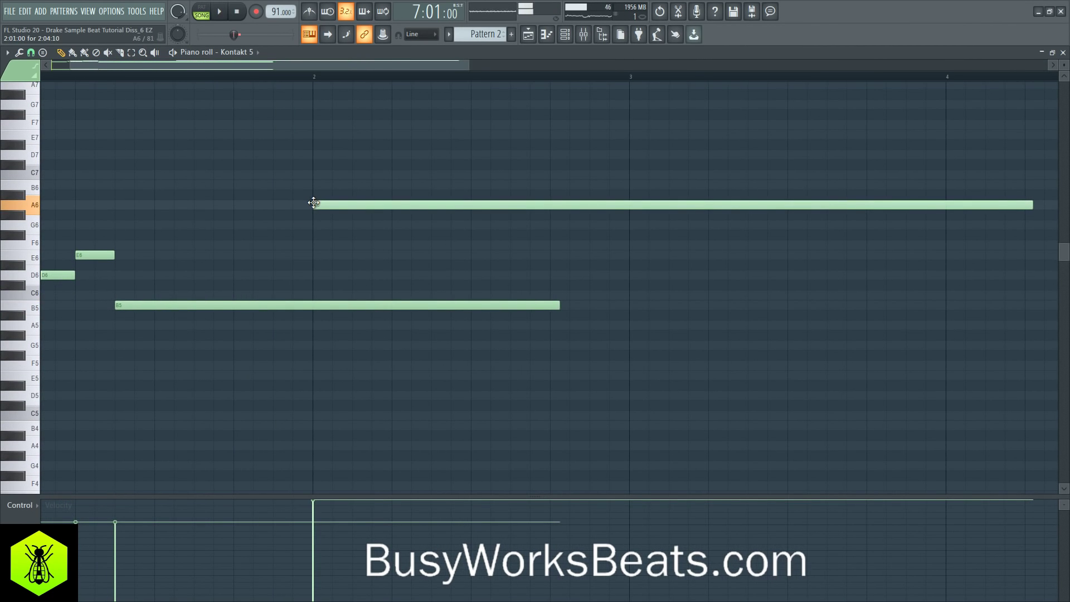
click(32, 53)
click(54, 150)
right_click(326, 207)
click(315, 204)
click(473, 254)
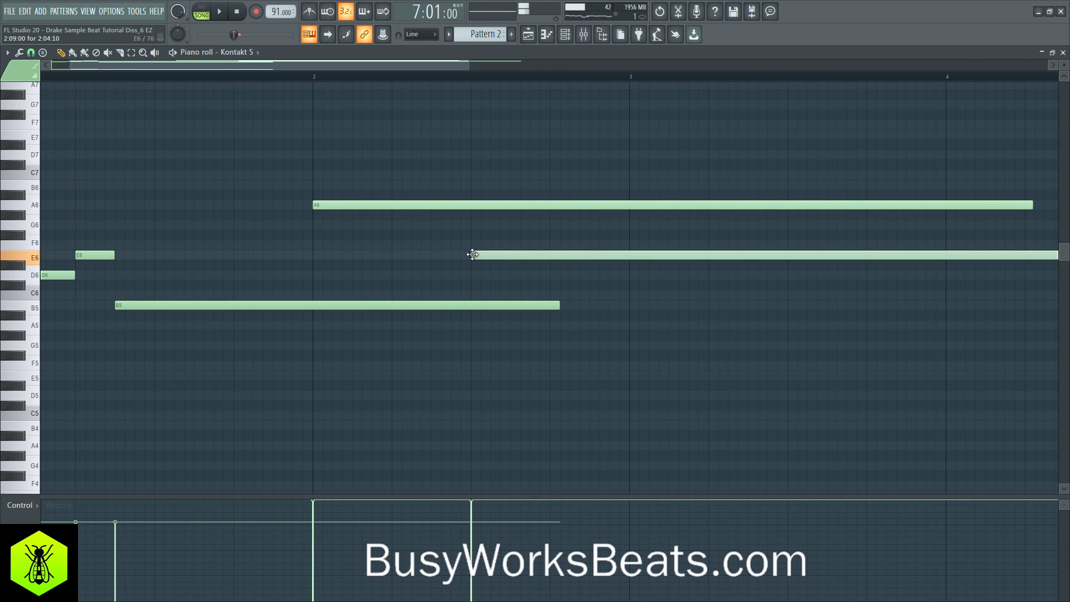
Step: Shorten the new A6 and E6 notes to half a bar each and trim the long B5 note to end at bar 2
scroll(435, 83, down, 3)
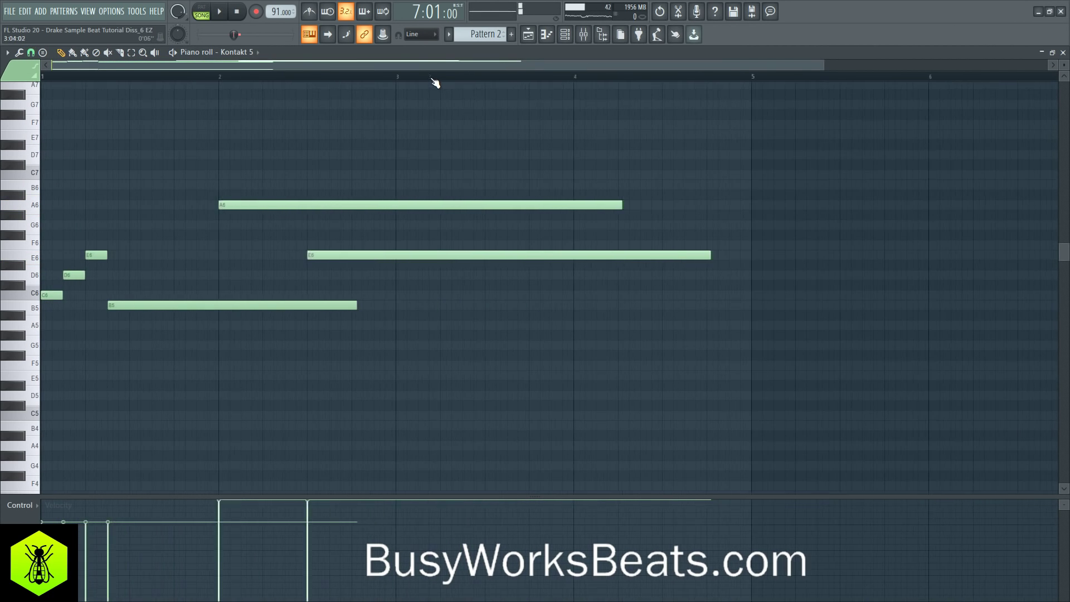
drag(500, 150, 518, 268)
drag(654, 258, 362, 271)
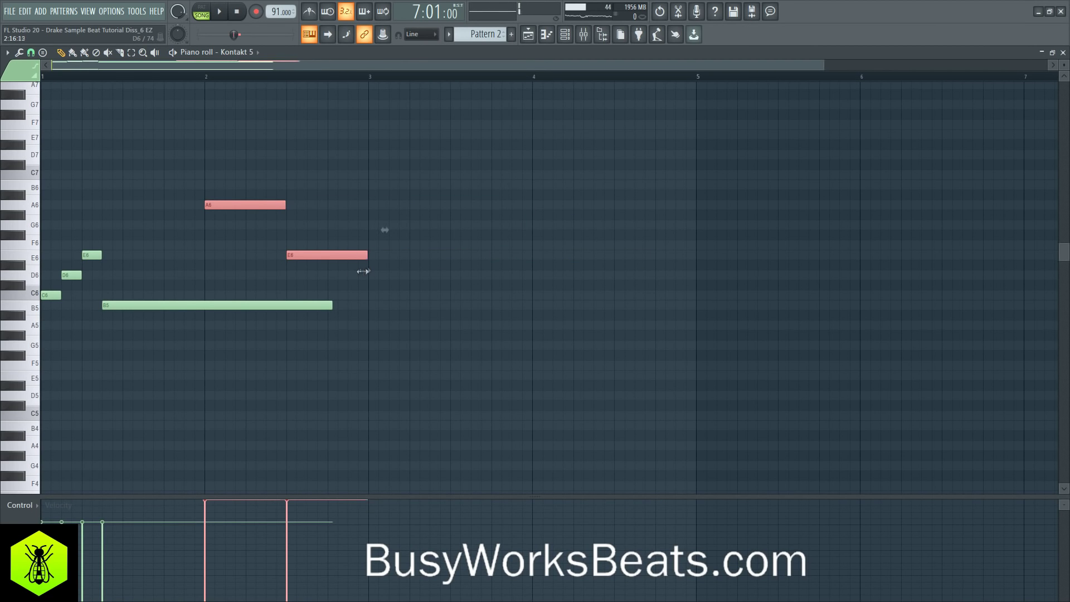
key(space)
drag(332, 305, 204, 307)
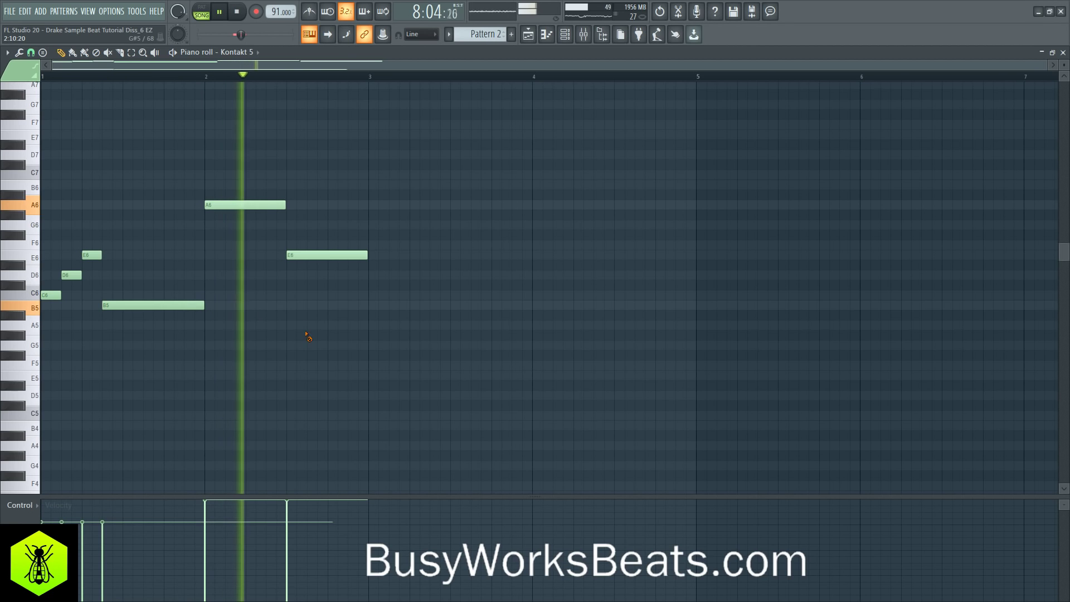
Step: Shorten the E6 note in bar 2's second half, add a G6 note right after it, and set the G6 velocity to 65%
key(space)
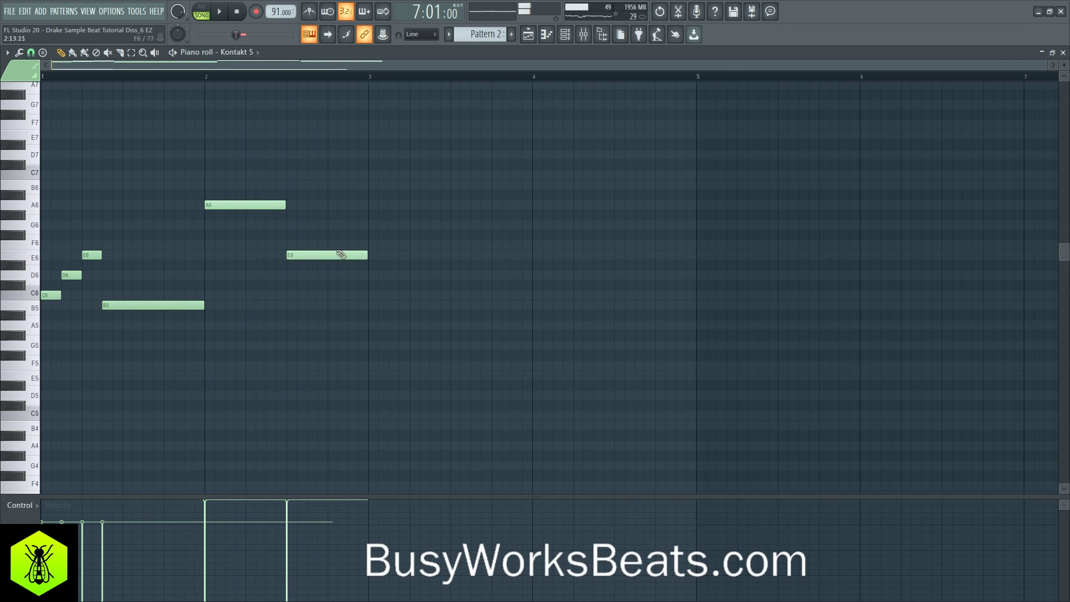
mouse_move(313, 238)
mouse_down()
mouse_move(327, 227)
mouse_move(359, 255)
mouse_move(306, 256)
mouse_up()
key(space)
drag(329, 211, 330, 239)
drag(331, 504, 327, 535)
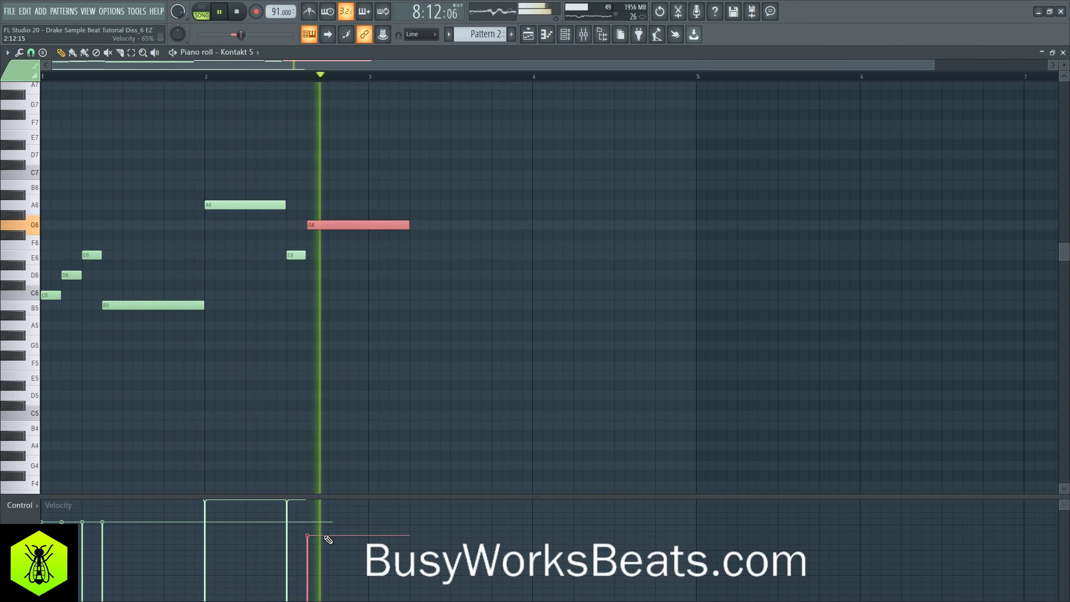
Step: Lengthen bar 2's E6 note to a quarter bar, and move and shorten the G6 note to fill the remaining quarter bar
drag(328, 225, 323, 252)
click(351, 225)
drag(425, 227, 366, 227)
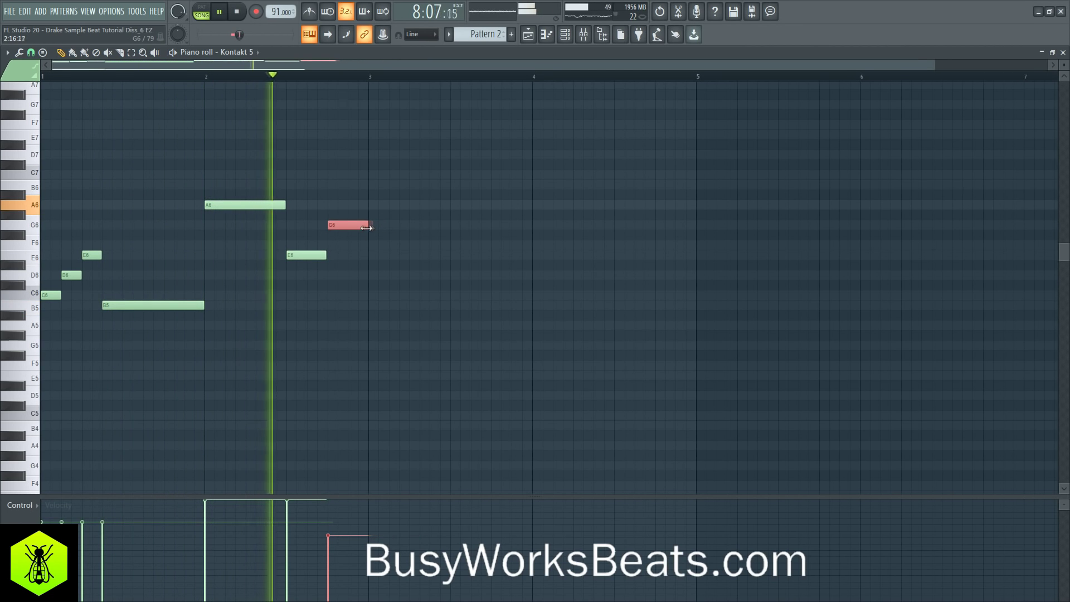
click(329, 244)
mouse_move(366, 244)
mouse_down()
mouse_move(336, 244)
mouse_move(340, 223)
mouse_move(368, 225)
mouse_up()
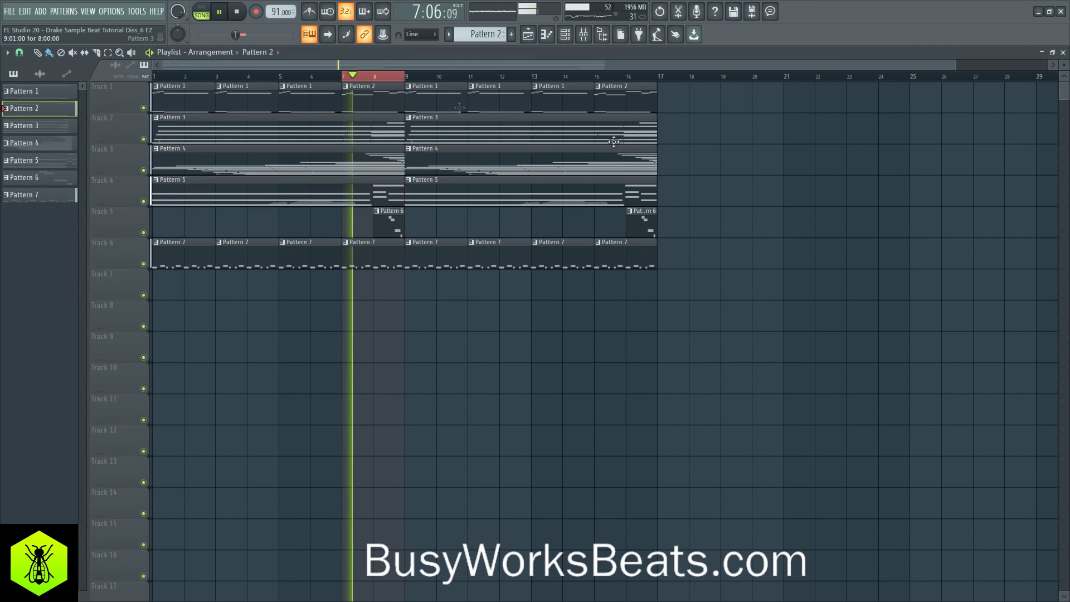
Step: Play the song from the start and delete the four Pattern 7 drum clips in bars 1 to 8 on Track 6
key(space)
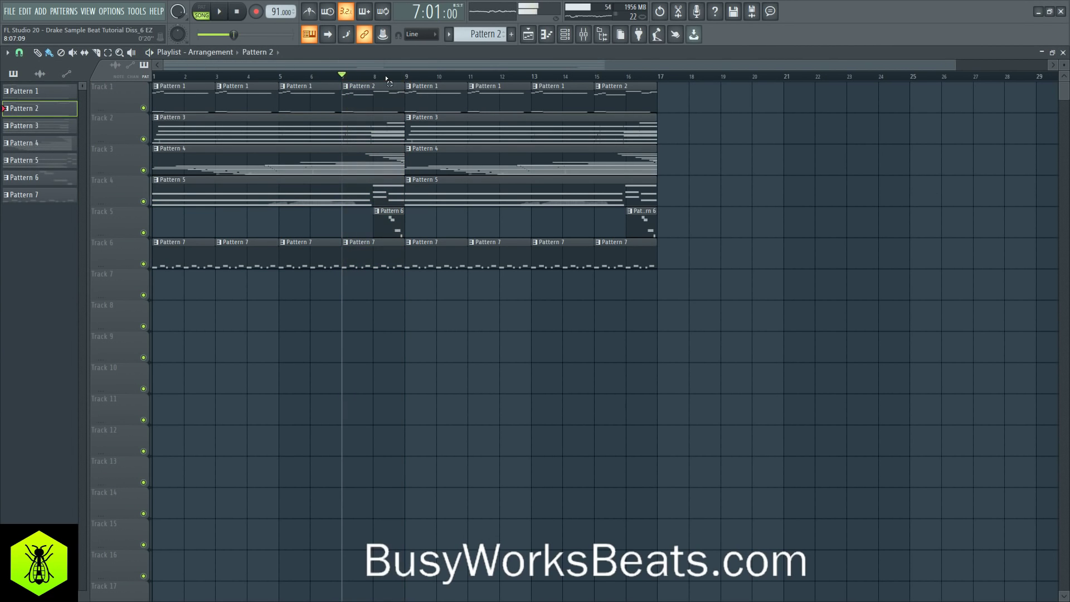
key(space)
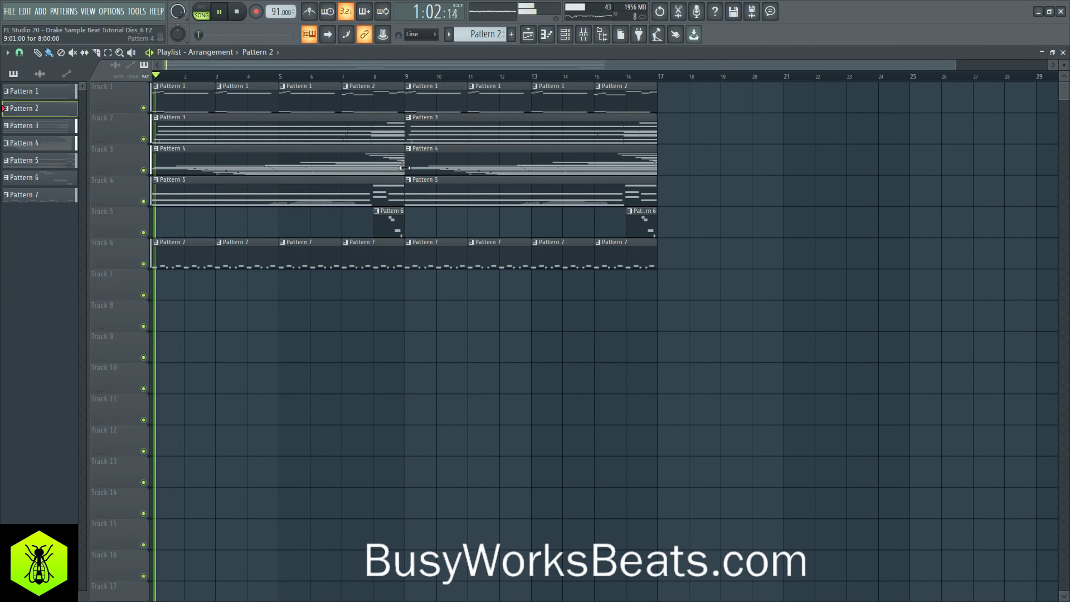
right_click(213, 254)
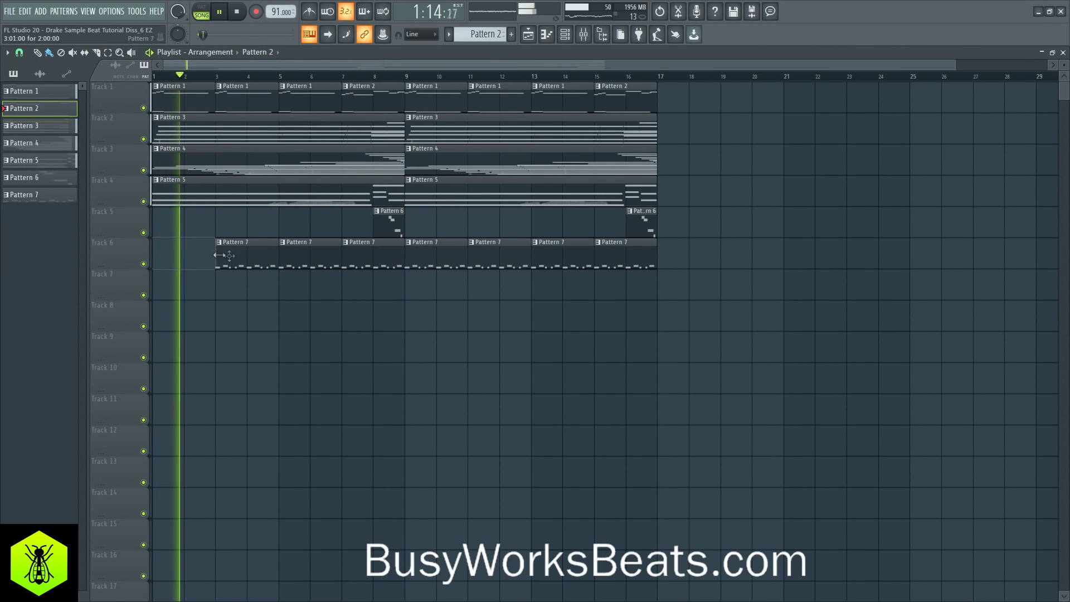
right_click(251, 261)
right_click(312, 264)
right_click(367, 265)
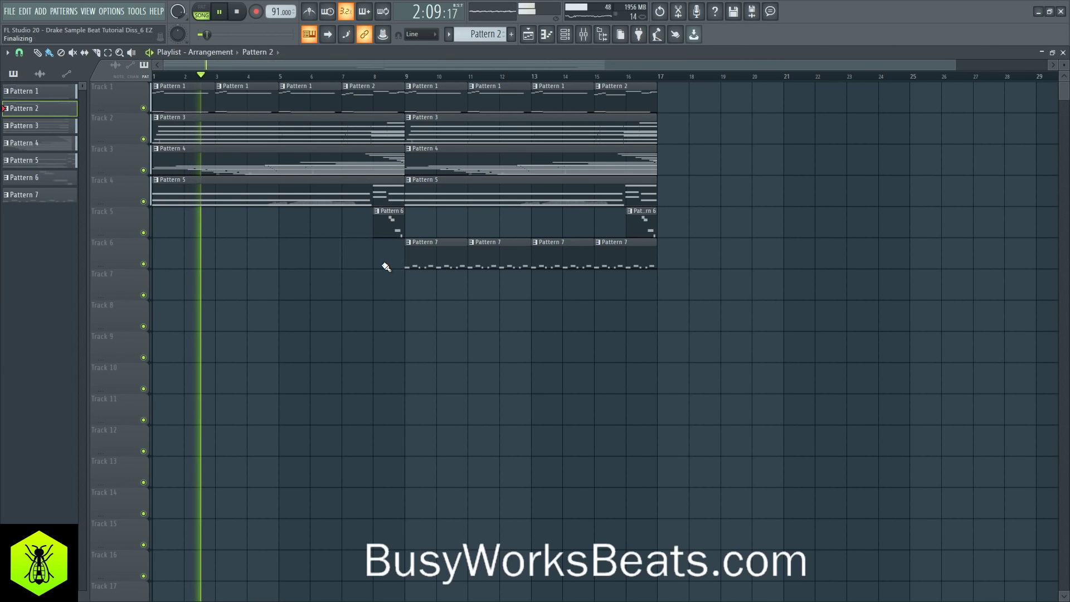
Step: Open the mixer and check the effects and routing of the Insert 6 and reverb tracks
click(584, 34)
click(249, 211)
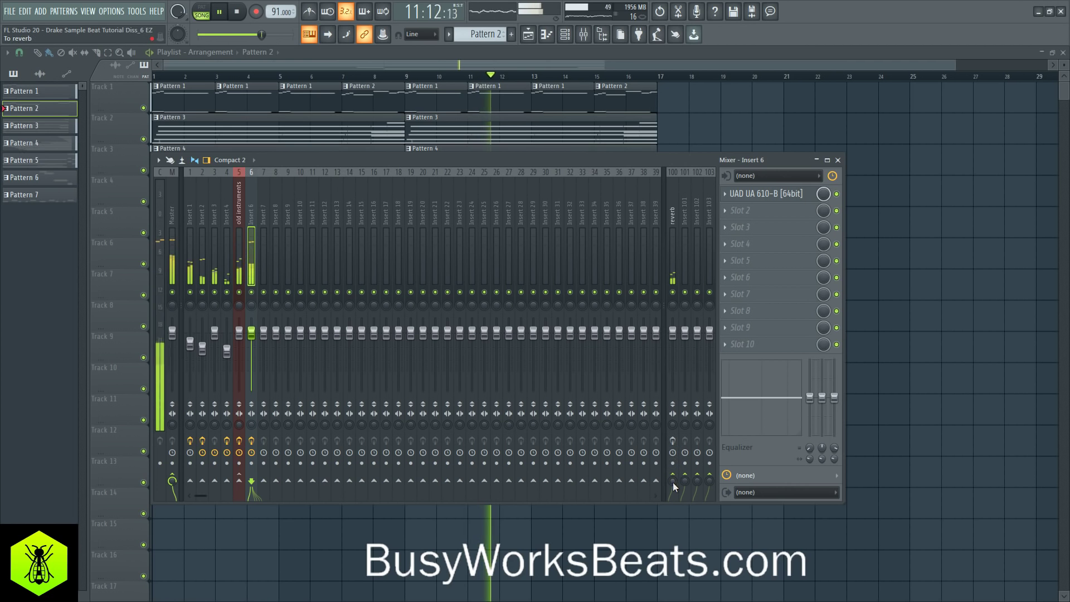
click(672, 440)
click(672, 223)
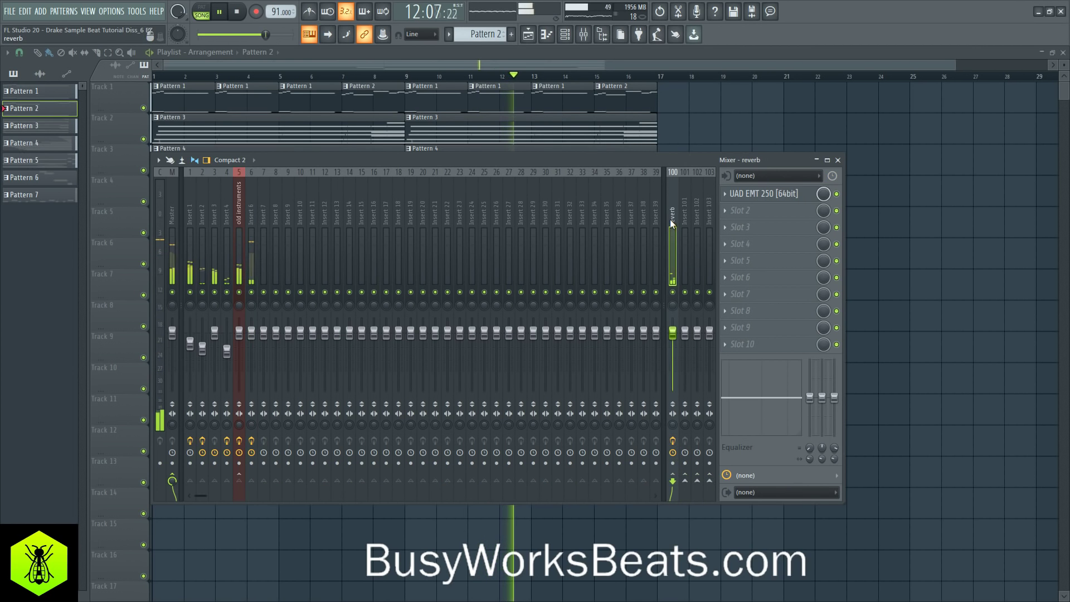
click(252, 218)
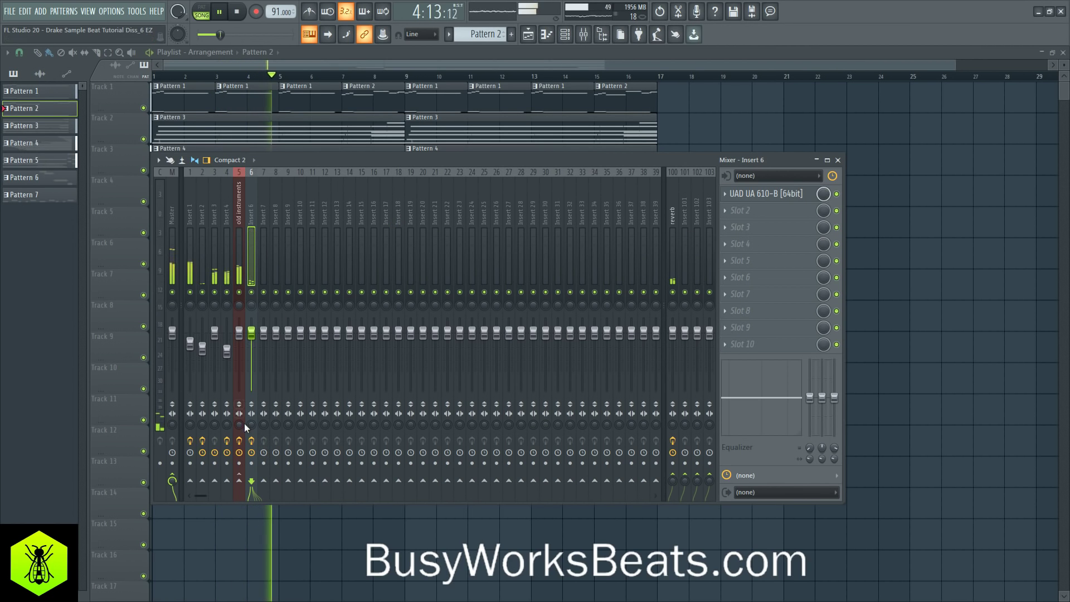
Step: Try routing Insert 6 only to the old instruments track and compare the two tracks' signals
click(239, 234)
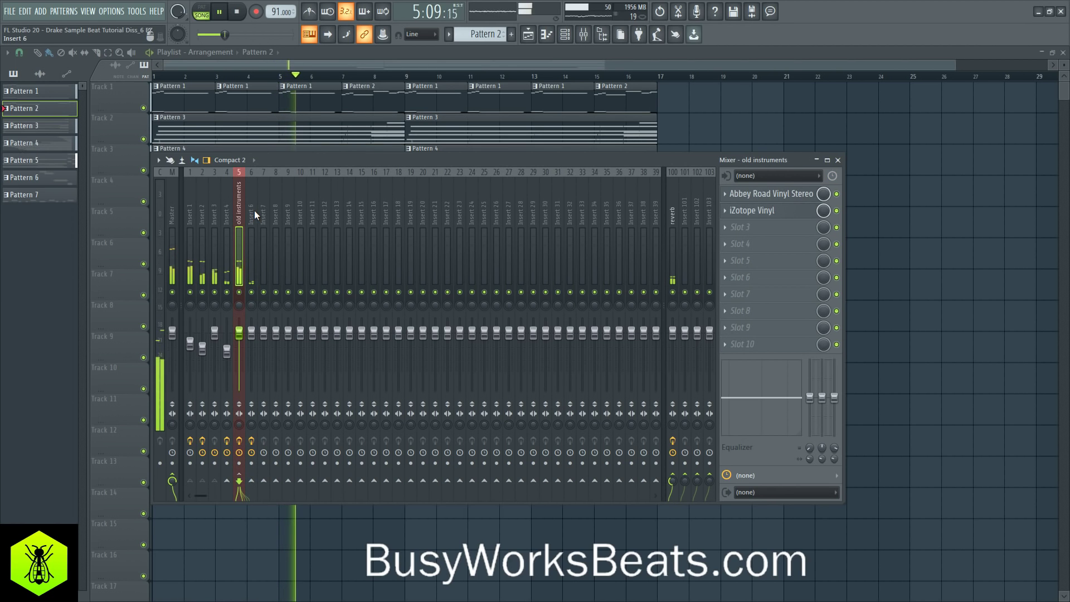
click(254, 211)
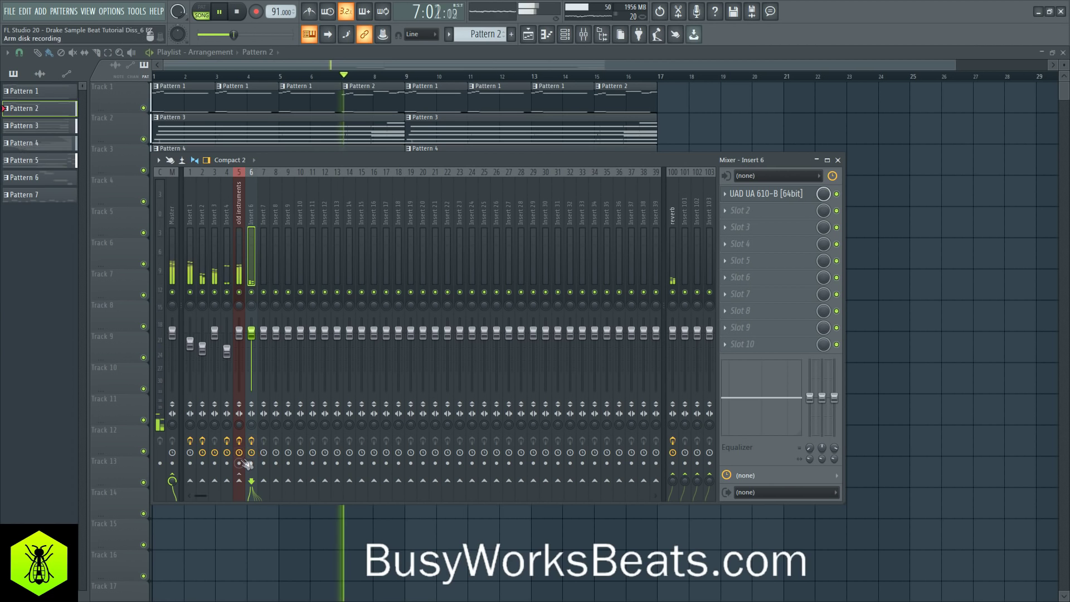
right_click(239, 480)
click(260, 496)
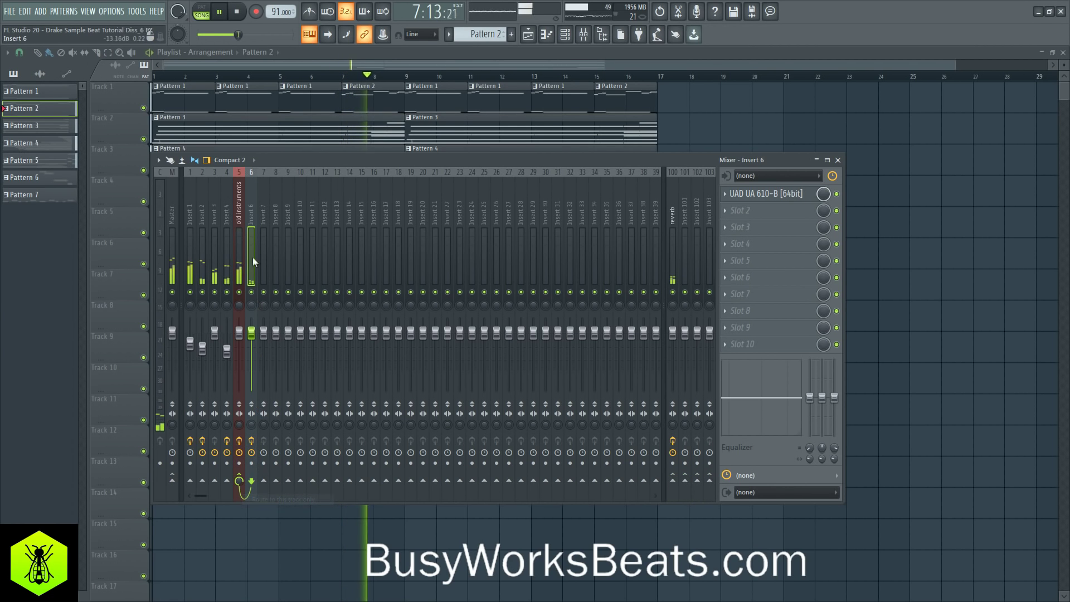
click(242, 213)
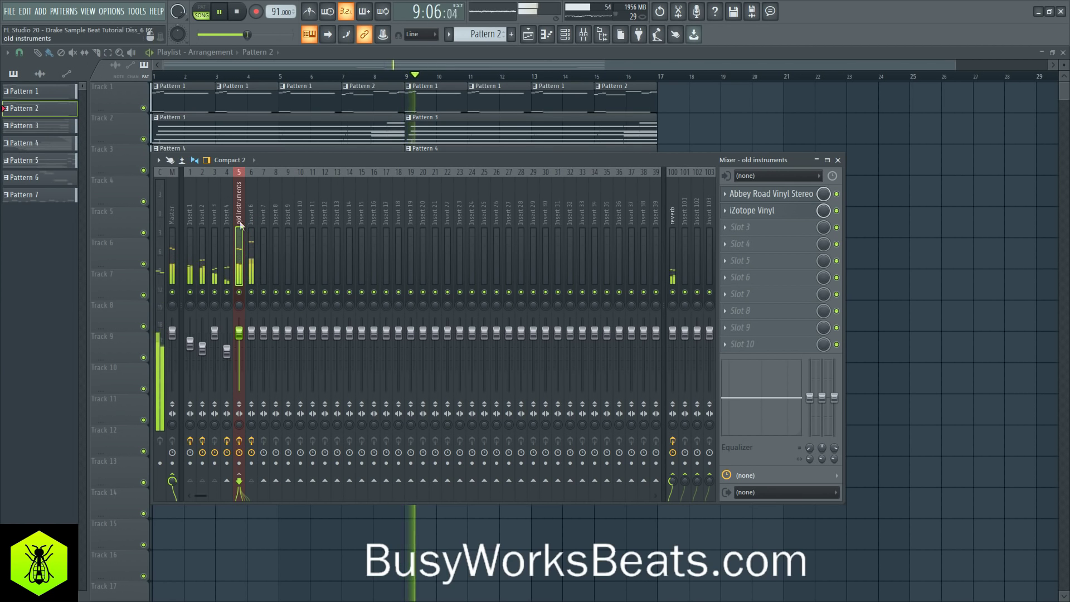
click(673, 292)
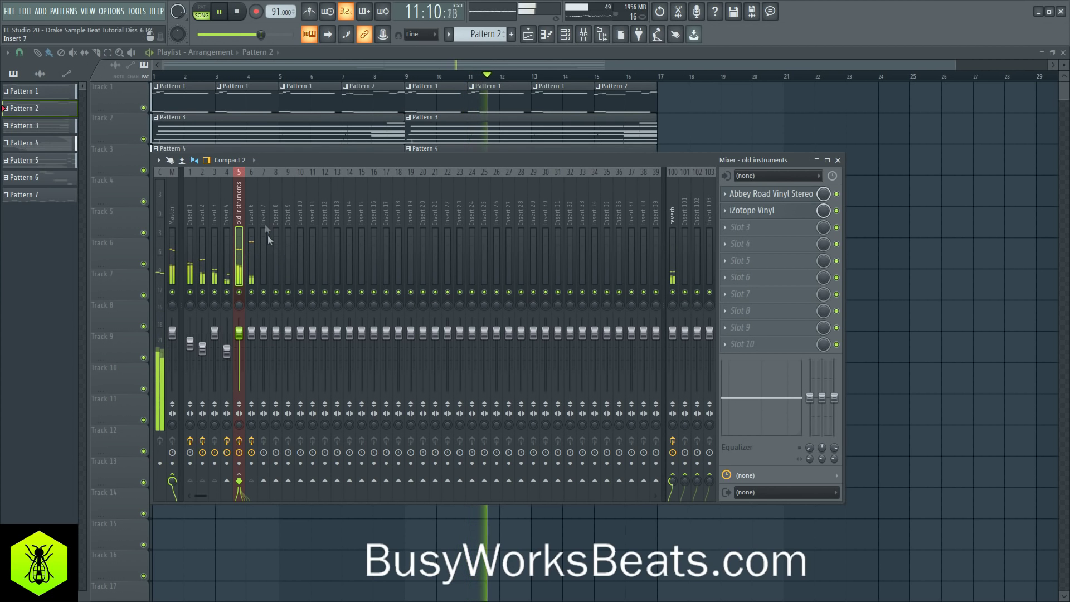
Step: Route mixer Insert 6 to the Master track only, and select the old instruments track
click(253, 239)
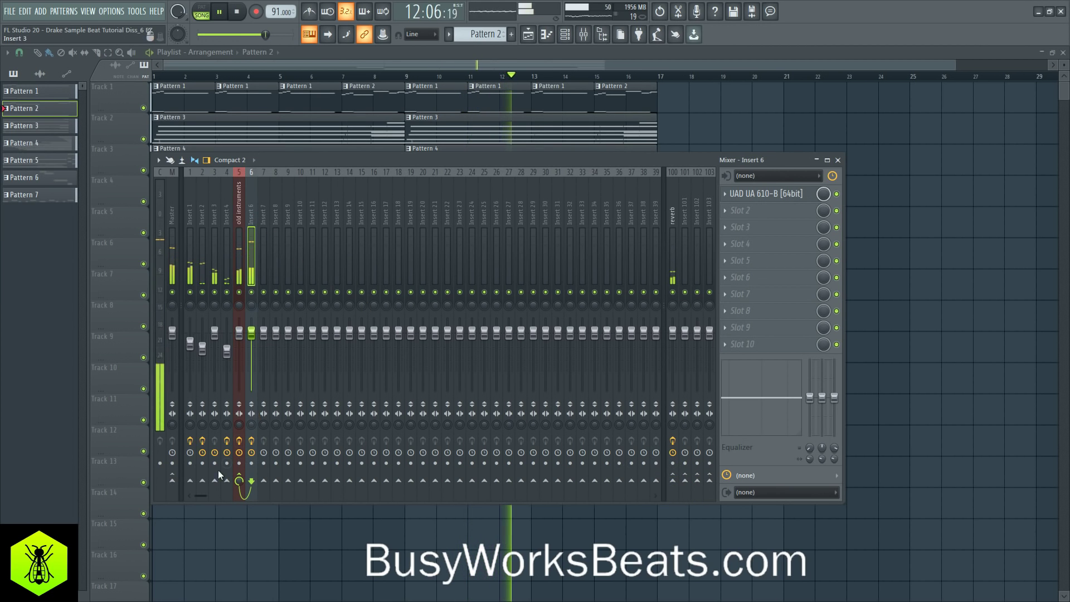
right_click(173, 479)
click(193, 501)
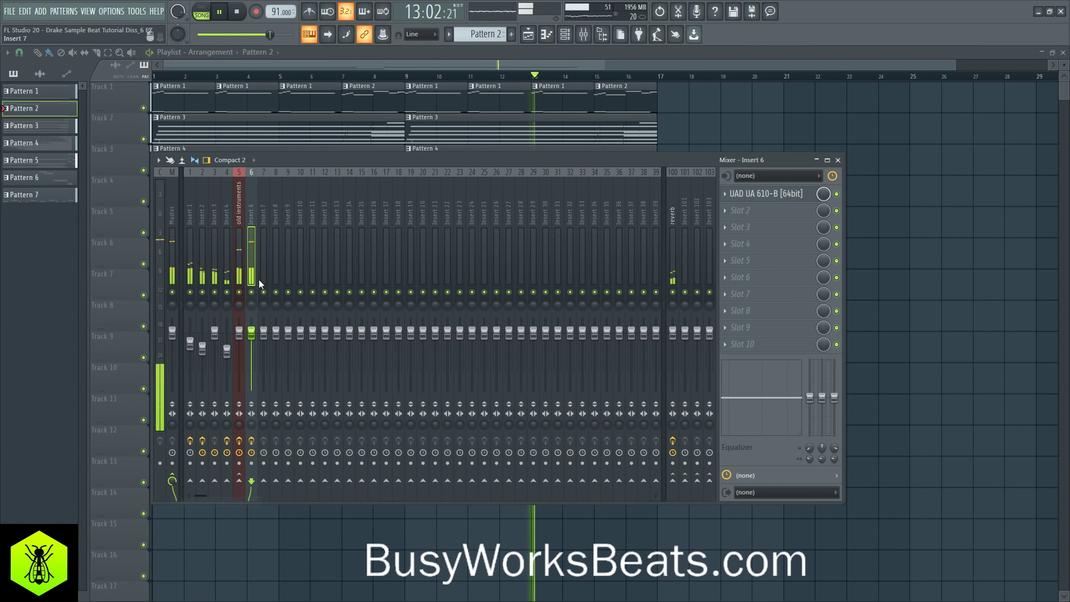
click(240, 217)
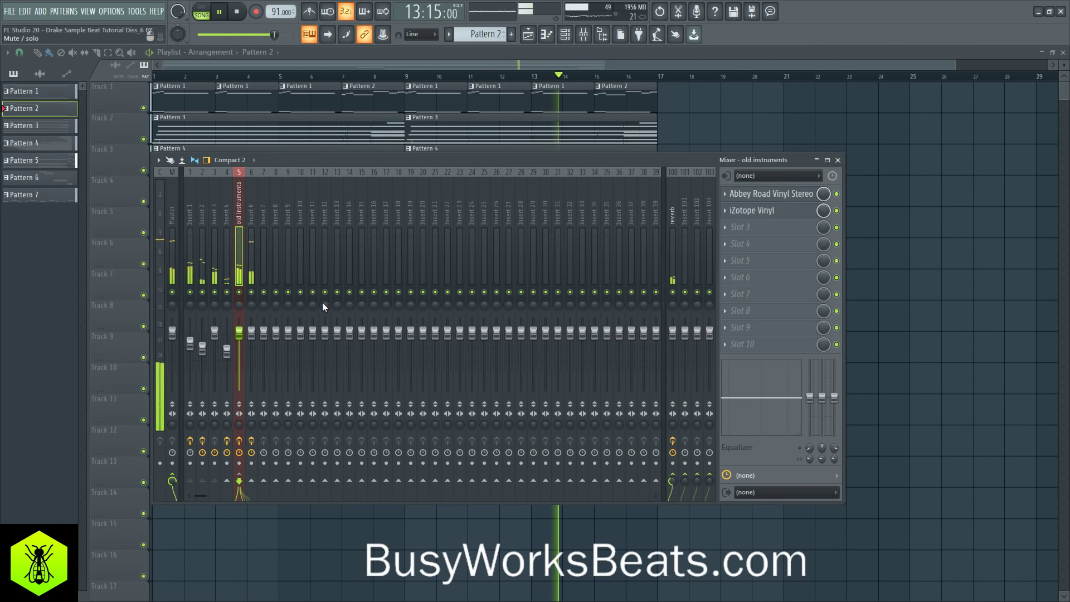
Step: Close the mixer and duplicate all playlist clips of bars 9 to 16 so the copies start at bar 17
key(F9)
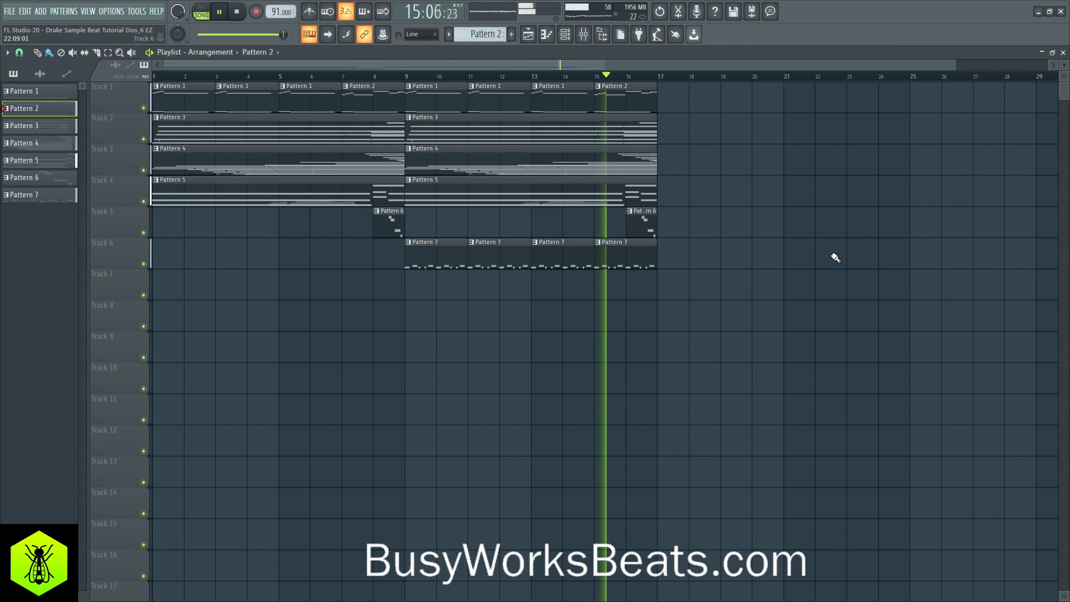
click(565, 34)
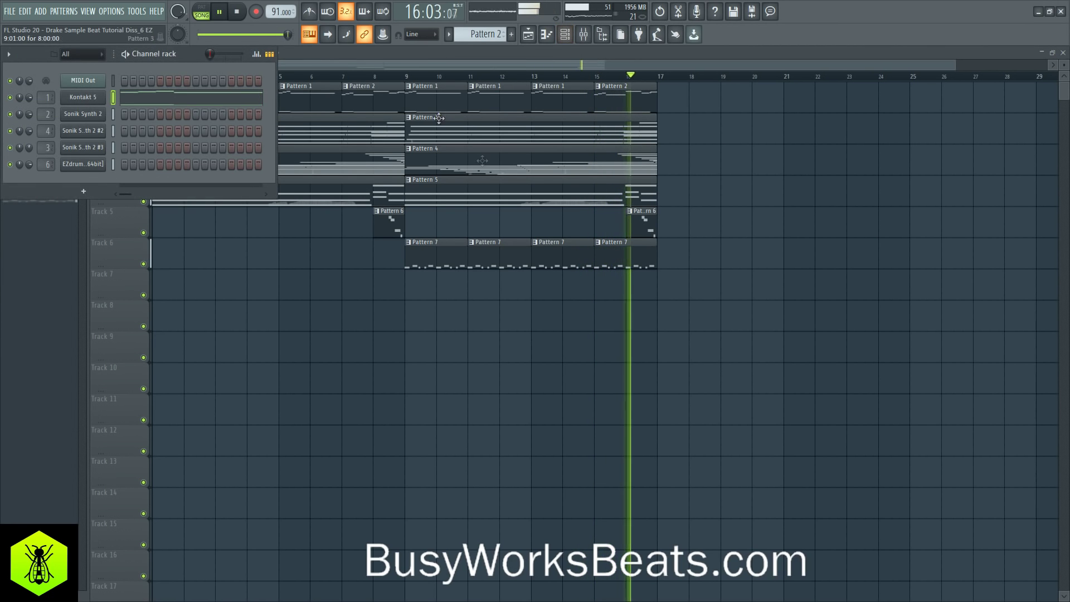
right_click(650, 294)
drag(723, 299, 487, 96)
key(ctrl+b)
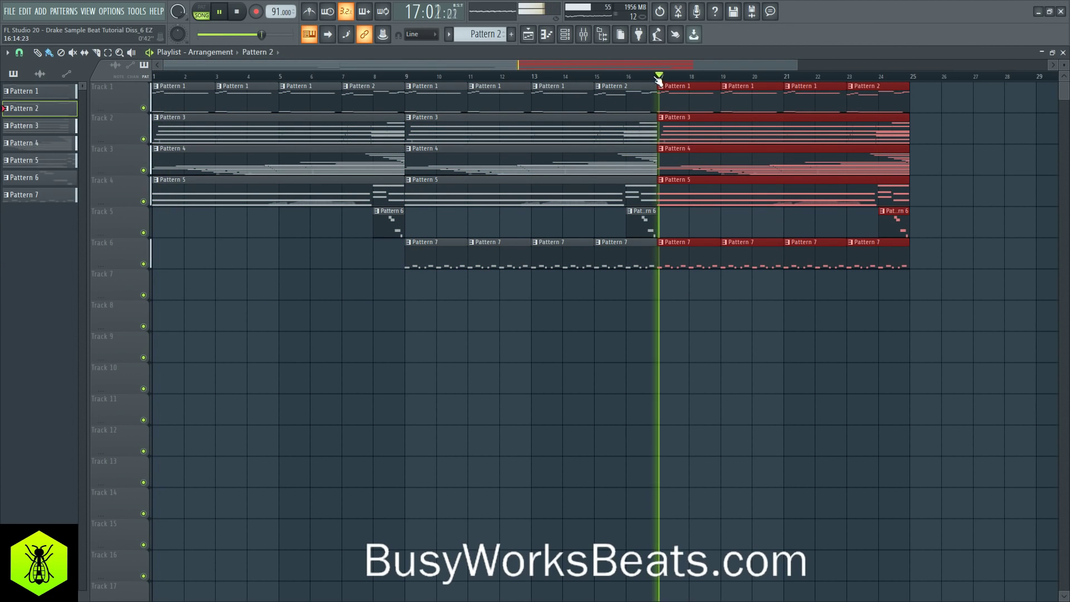
Step: Try removing the Pattern 5 clip at bar 17, restore it, and delete the Pattern 3 clip there instead
right_click(689, 200)
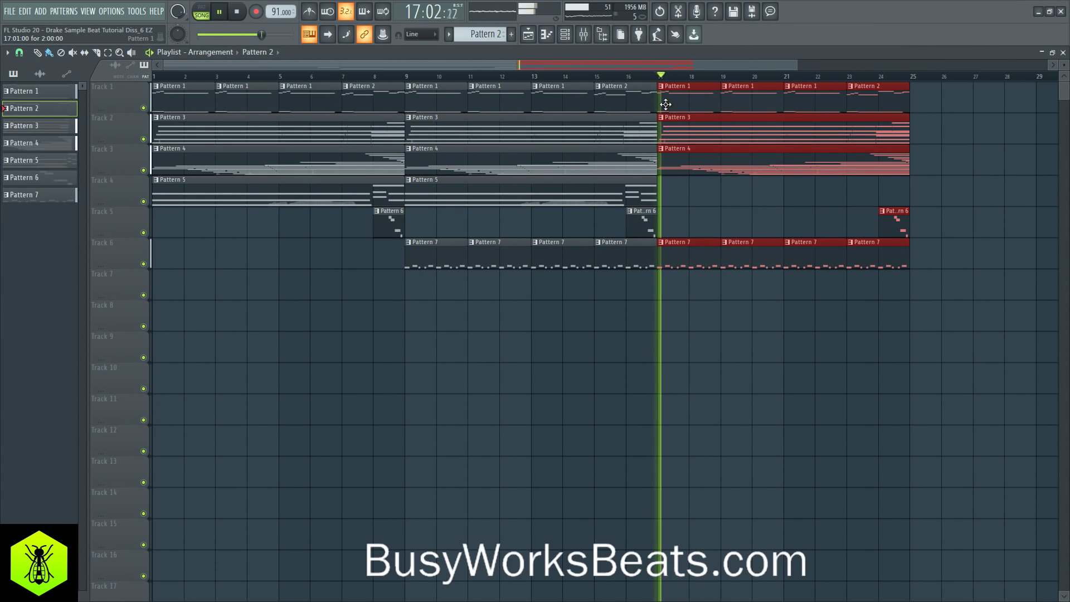
right_click(685, 137)
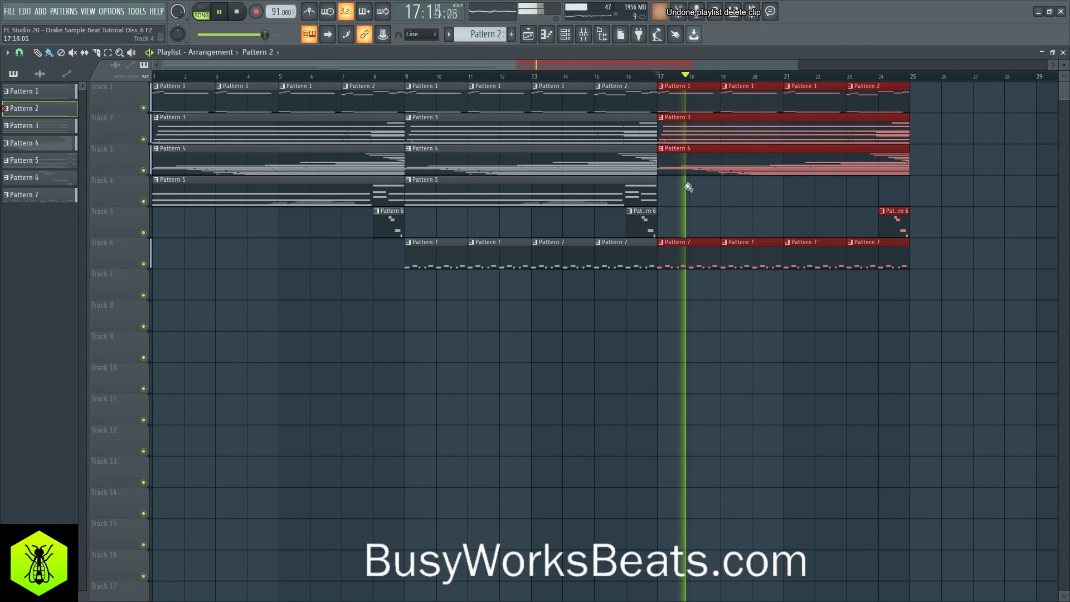
key(ctrl+z)
key(space)
key(space)
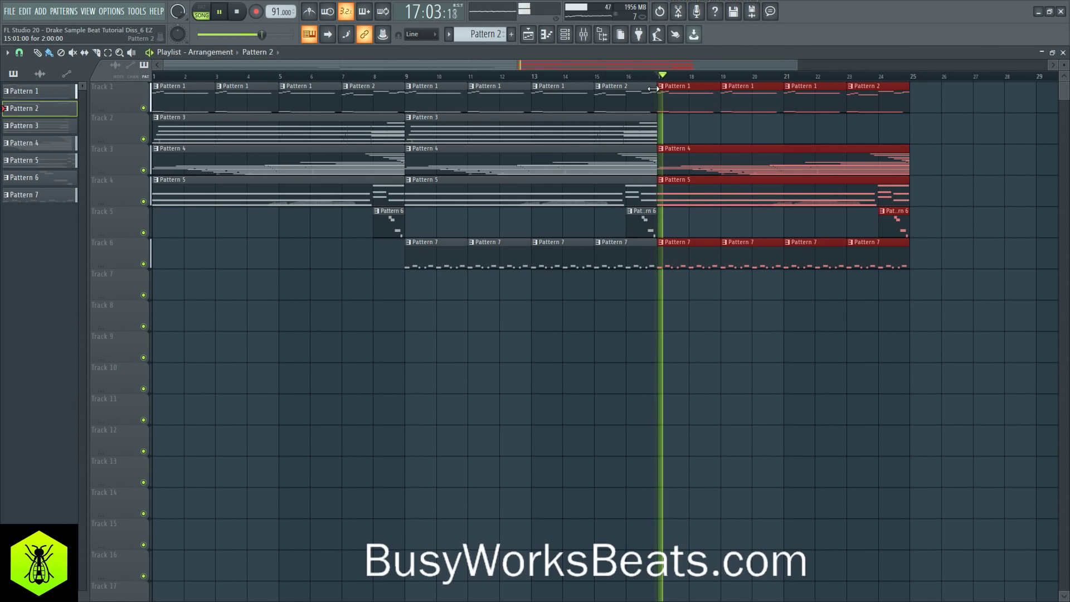
Step: Duplicate the clips of bars 17 to 24 so the copies start at bar 25, and clear the selection
scroll(786, 174, down, 2)
drag(794, 265, 562, 84)
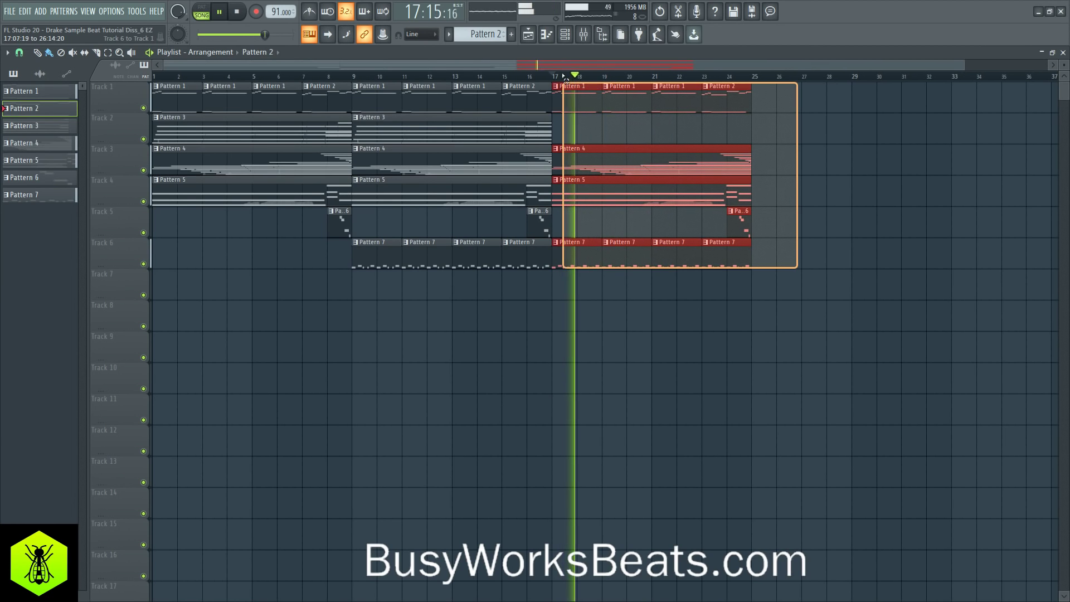
key(ctrl+b)
ctrl+click(779, 131)
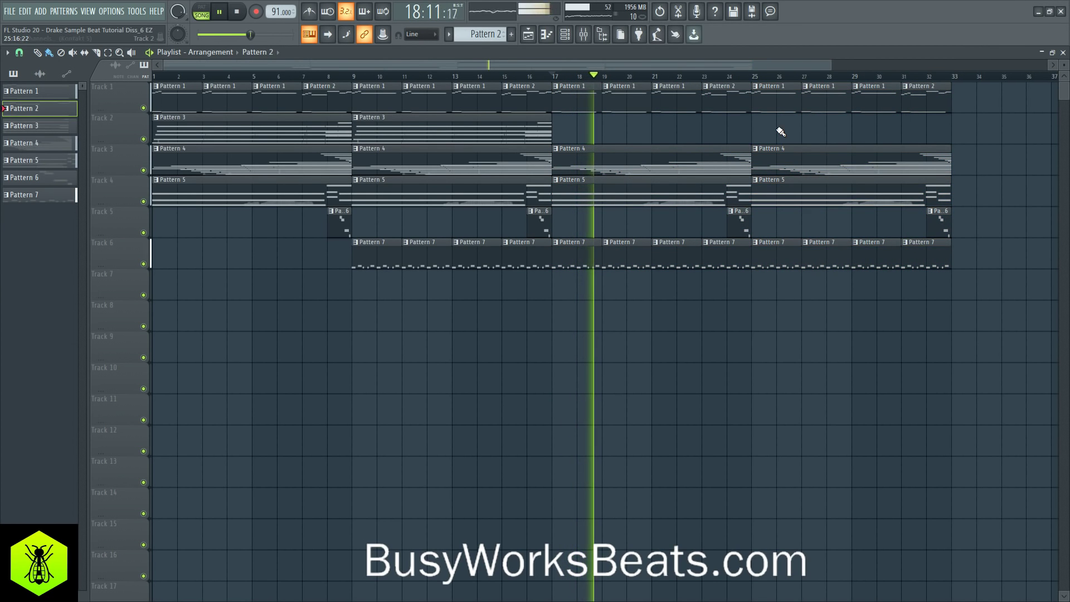
Step: Add a new Sonik Synth 2 channel and expand the A Strings category under its F Orch Textures instruments
click(565, 35)
click(81, 182)
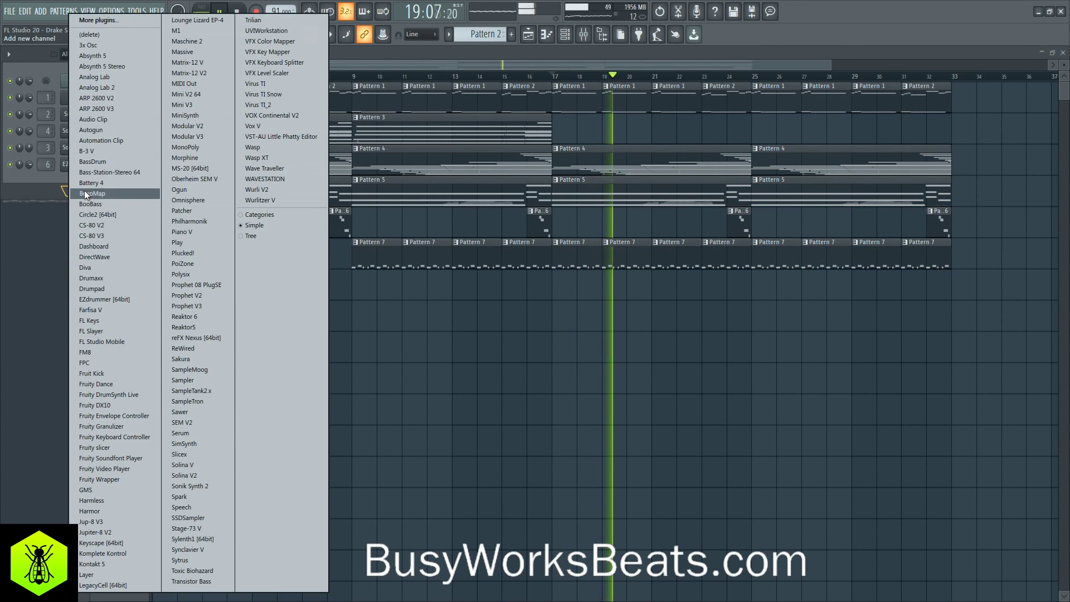
click(205, 485)
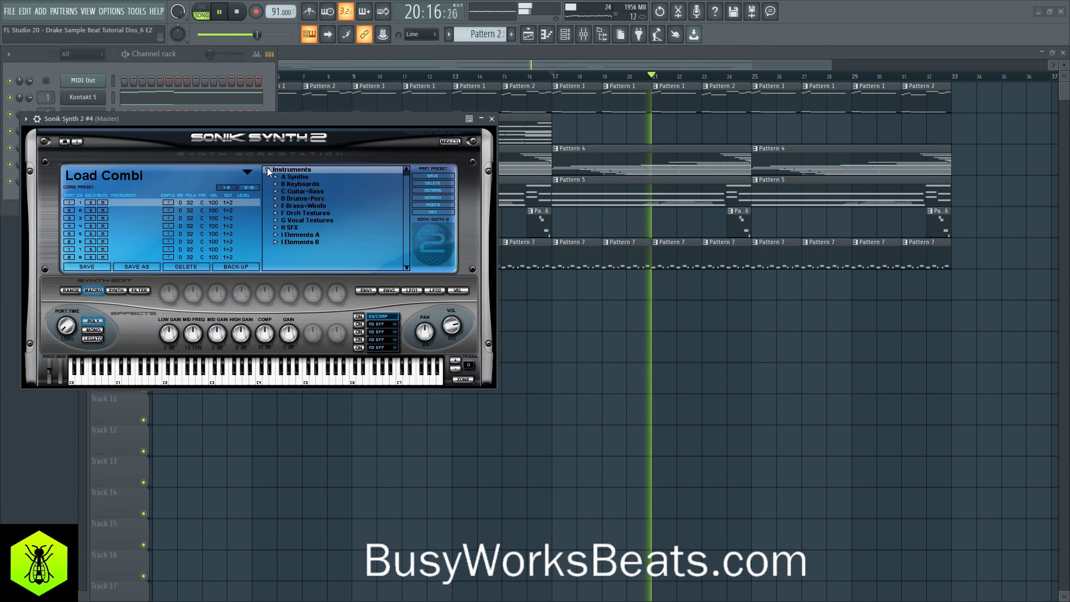
click(275, 213)
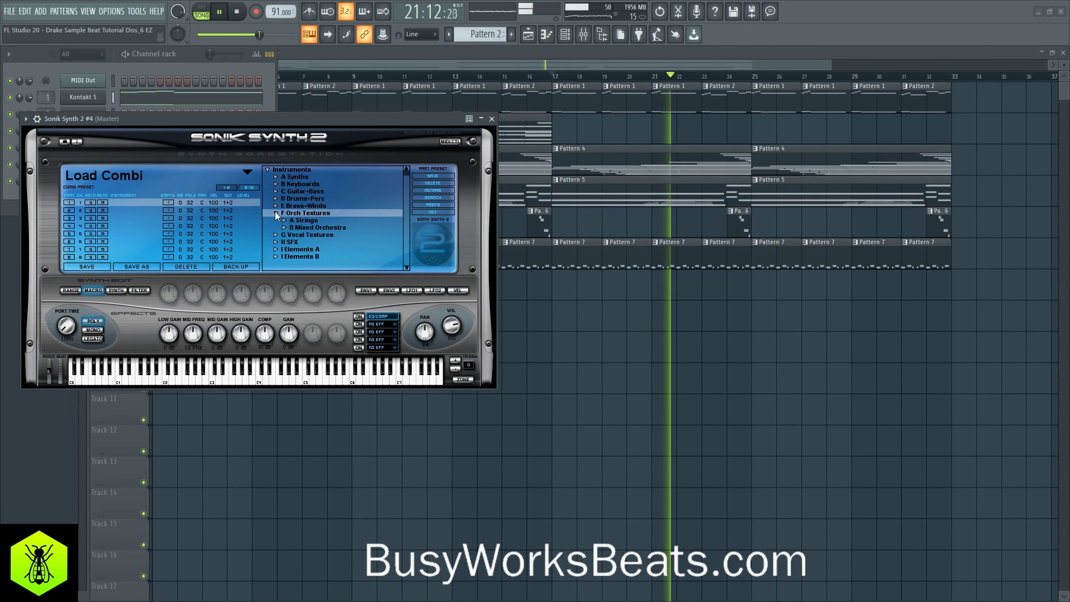
click(284, 220)
Step: Audition the 002 Pizzicato STR, 003 String Orchestra and 004 All Strings sounds over the playing song
click(321, 237)
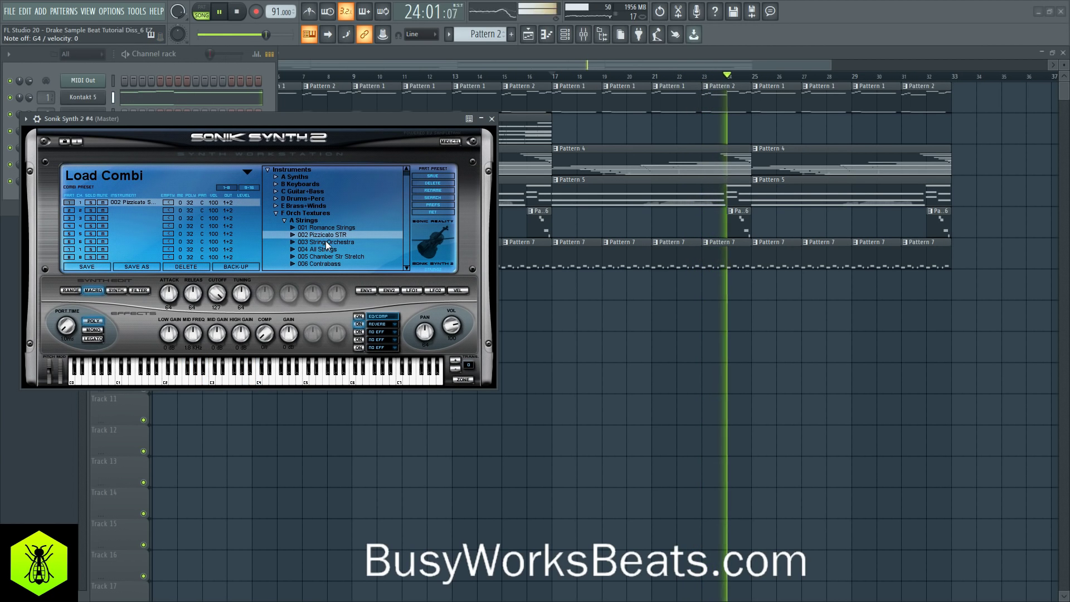
click(328, 243)
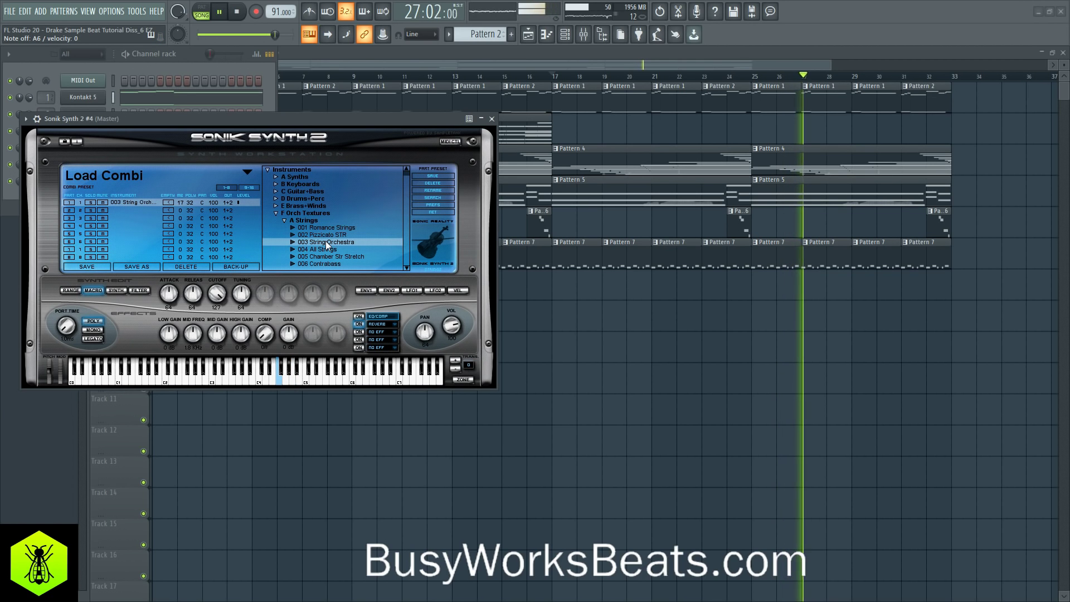
click(333, 249)
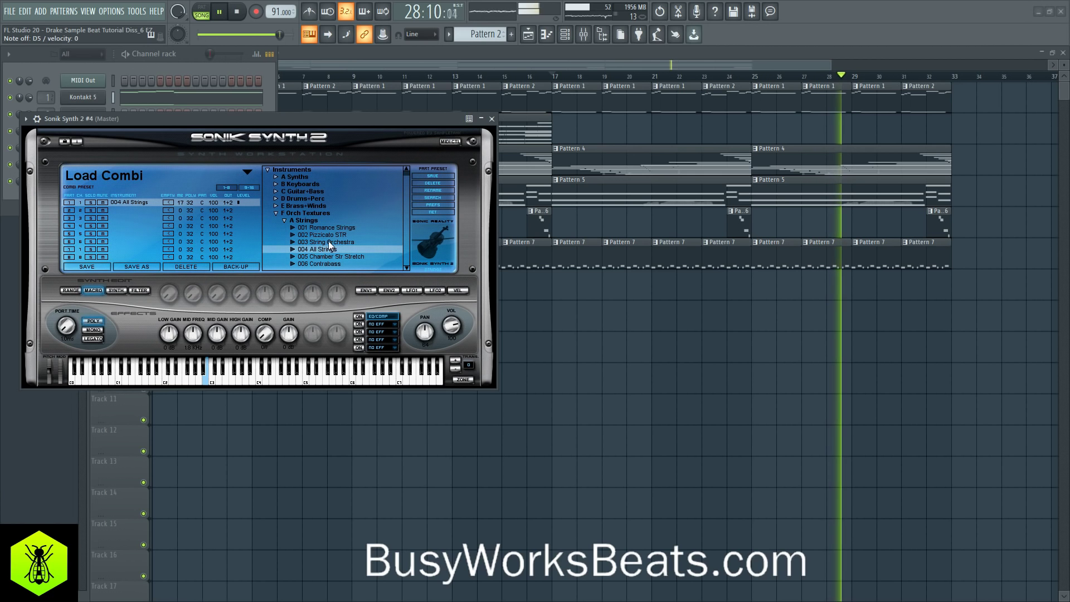
Step: Load the 005 Chamber Str Stretch sound into the new Sonik Synth 2 channel
click(406, 267)
click(405, 267)
click(405, 266)
click(405, 267)
click(405, 267)
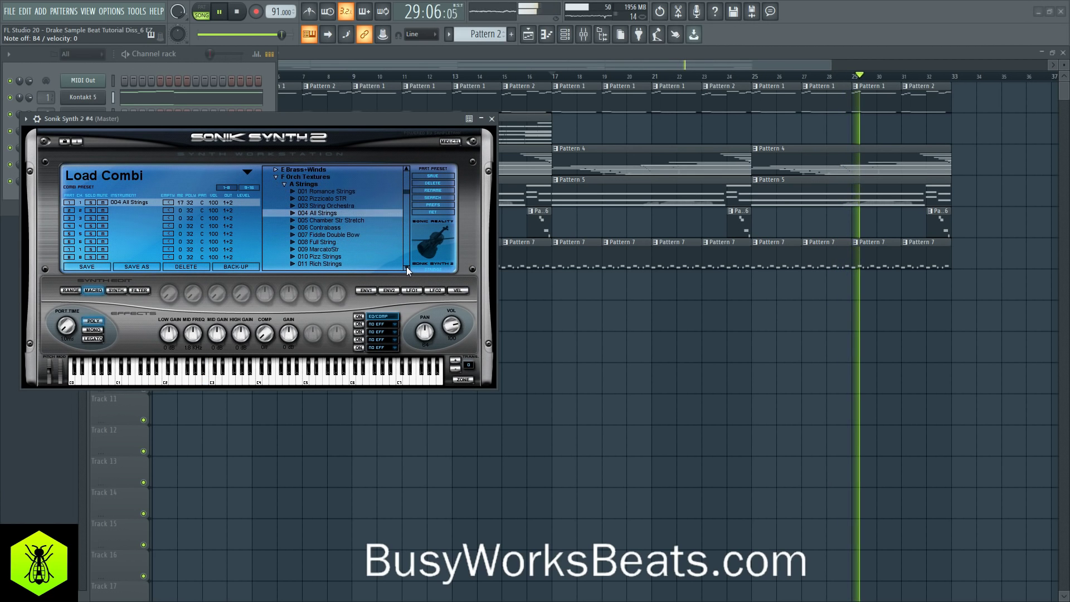
click(359, 221)
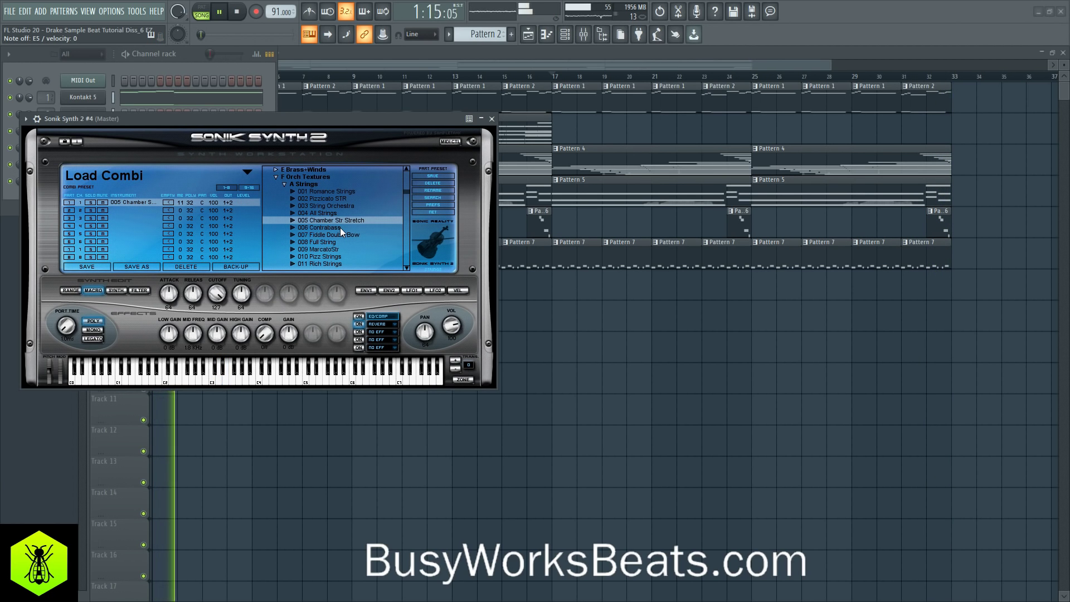
Step: Audition the A Strings sounds from 006 Contrabass through 011 Rich Strings over the playing song
click(340, 227)
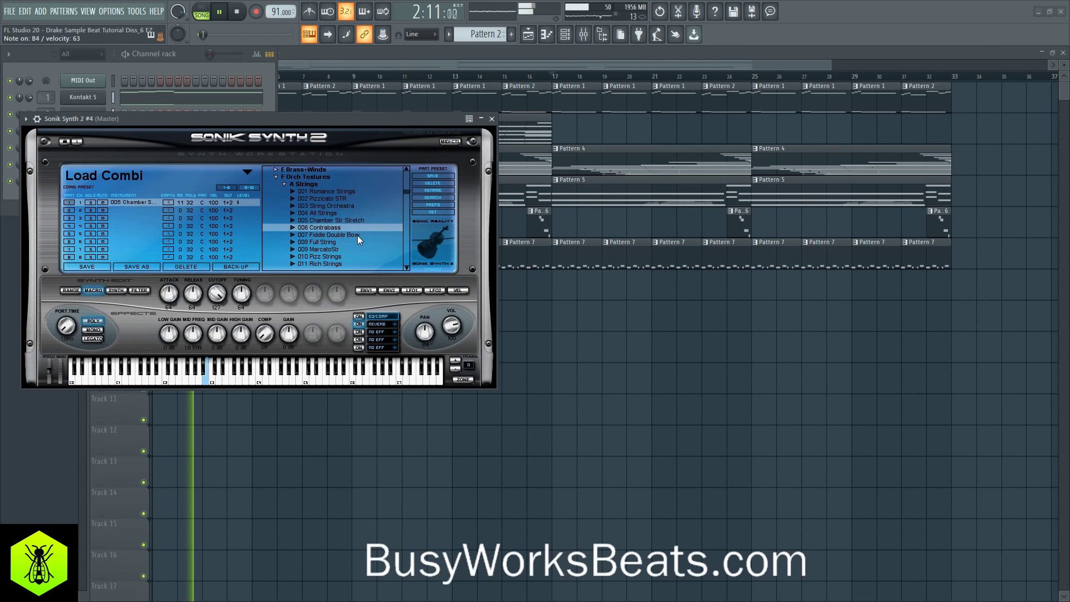
click(346, 234)
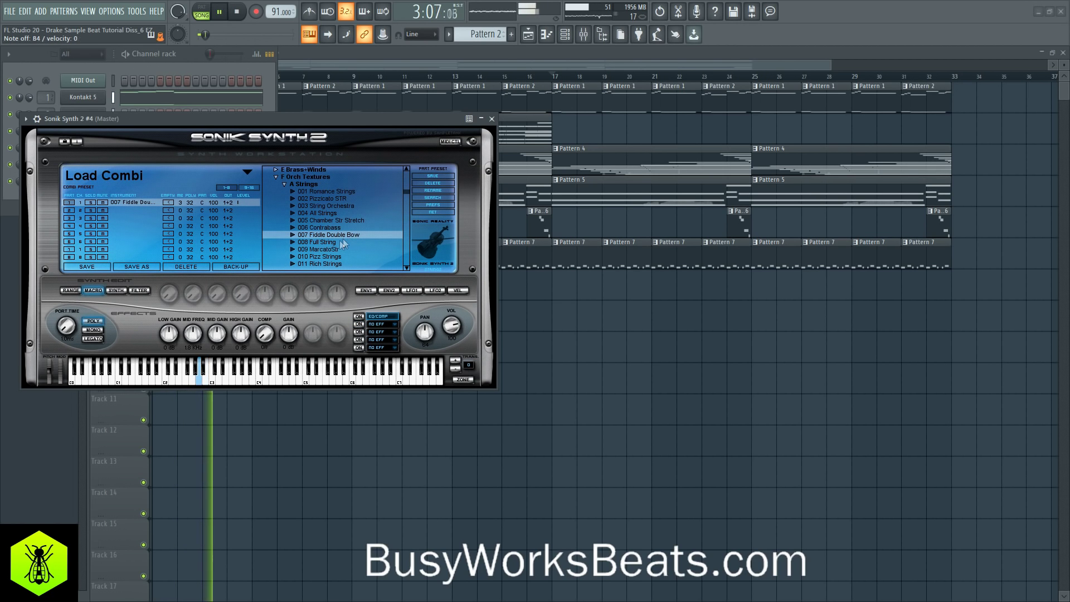
click(335, 242)
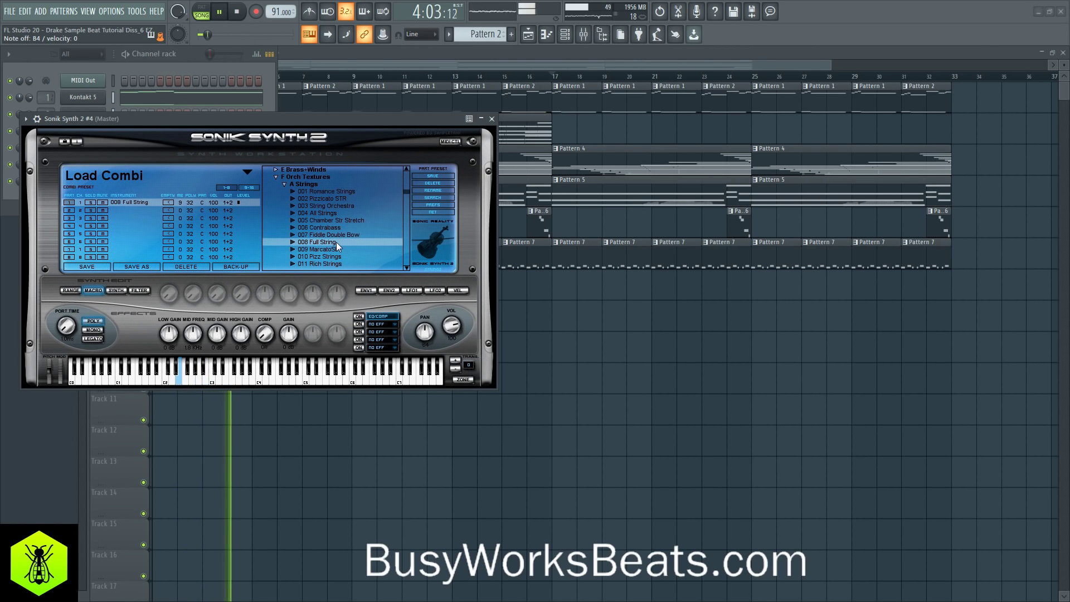
click(333, 249)
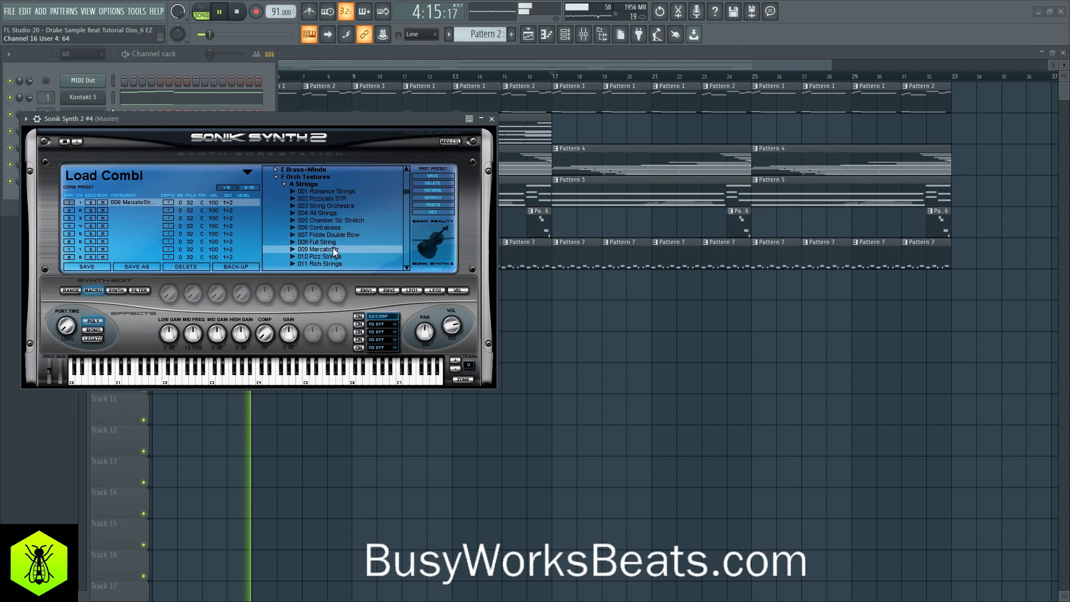
click(338, 257)
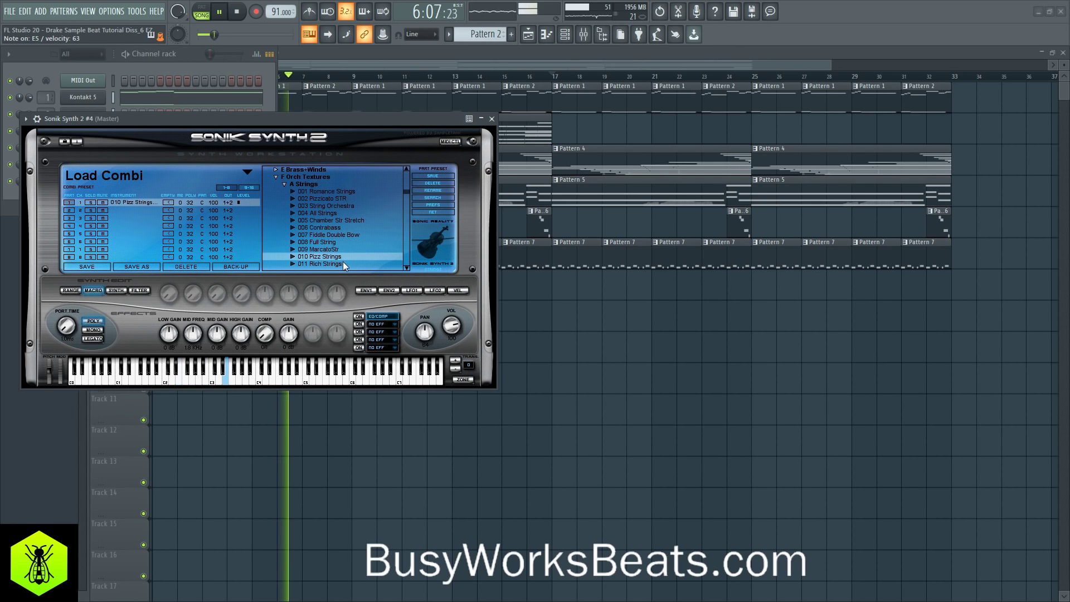
click(343, 262)
Step: Audition the 012 Sade Strings sound from the A Strings list
click(406, 267)
click(407, 267)
click(406, 267)
click(406, 267)
click(352, 242)
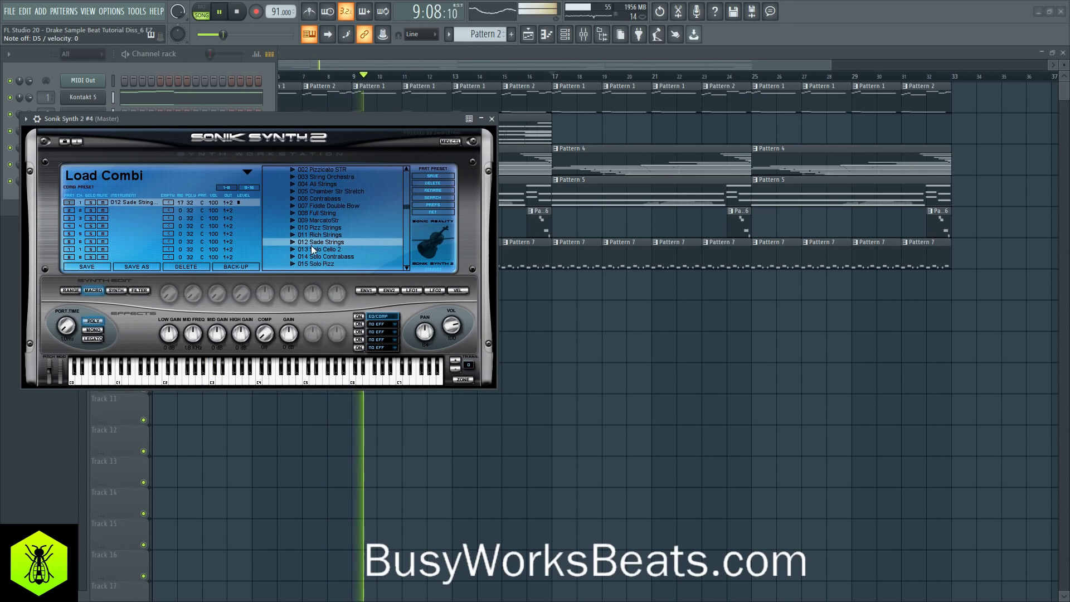
Step: Continue down the A Strings list and audition the solo sounds as far as 016 Solo Viola
click(402, 269)
click(406, 267)
click(406, 267)
click(406, 266)
click(407, 267)
click(406, 267)
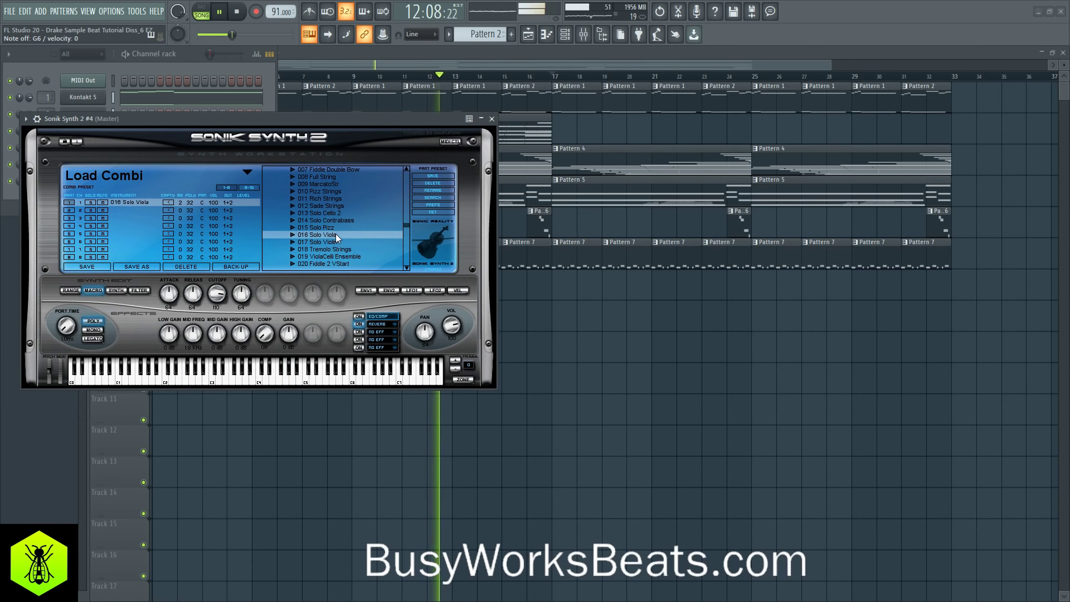
Step: Close the fourth Sonik Synth 2 instrument and delete its channel from the channel rack
click(492, 119)
click(104, 184)
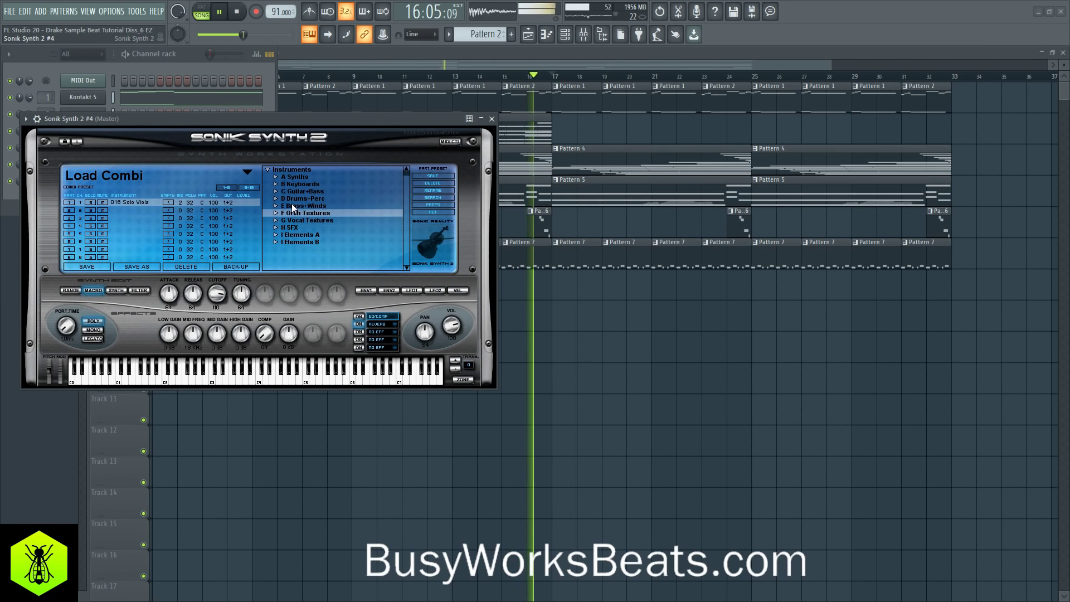
click(492, 118)
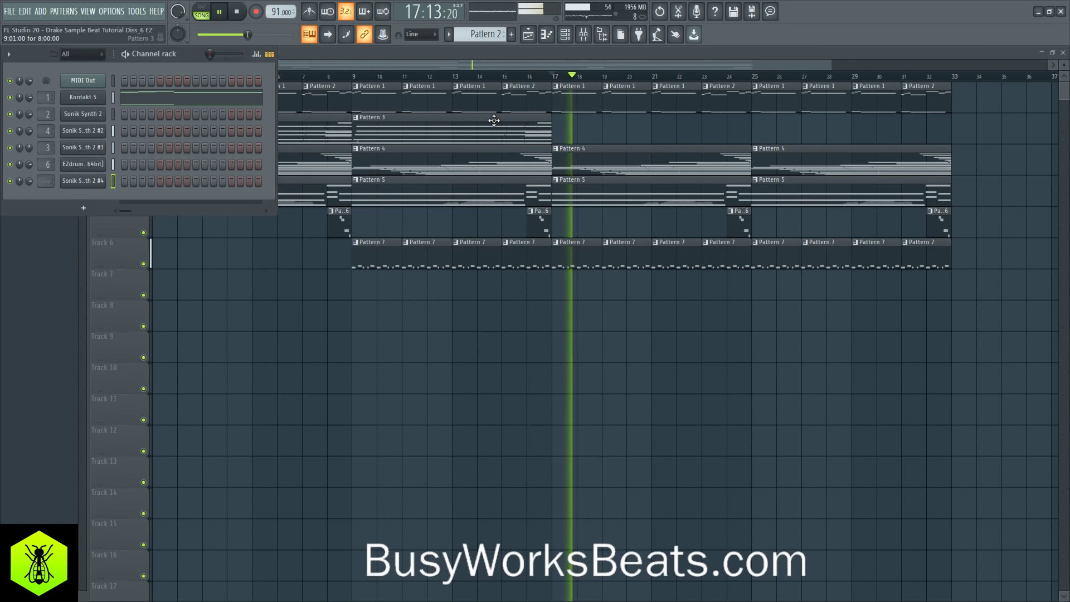
right_click(91, 183)
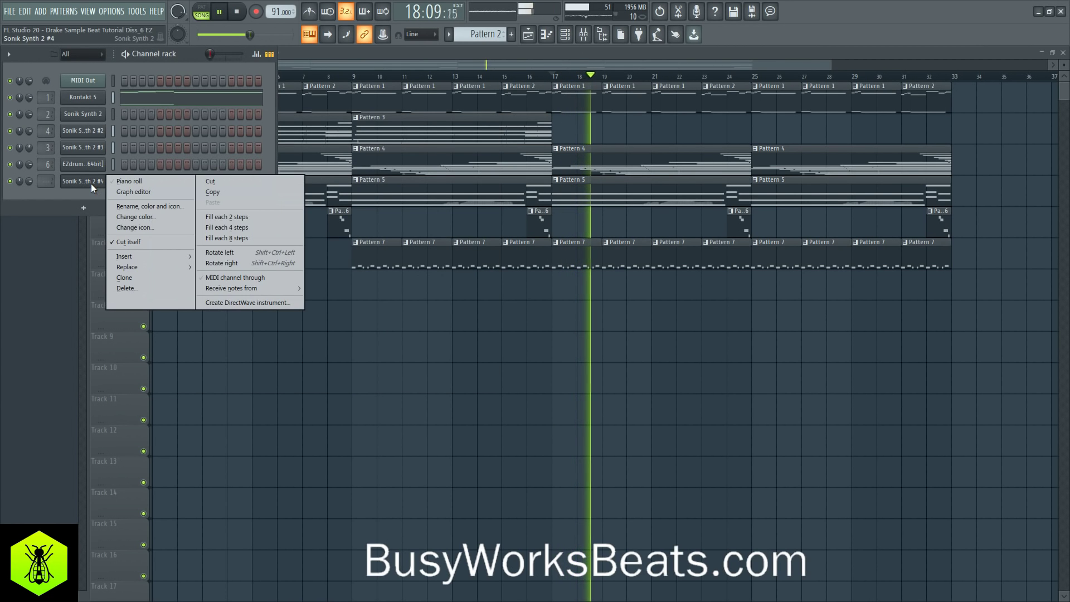
click(92, 202)
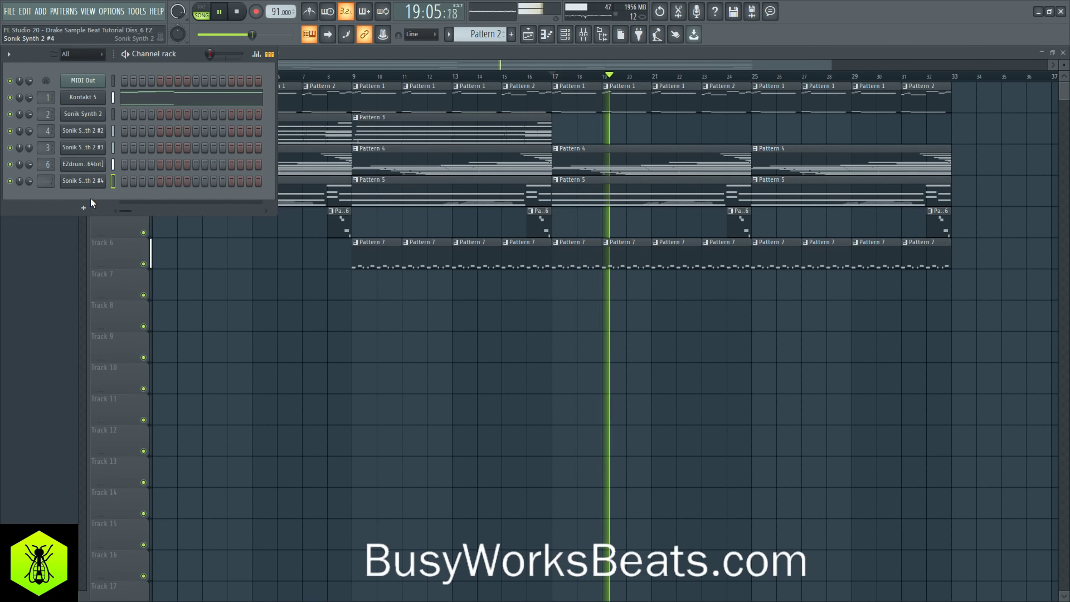
right_click(85, 183)
key(d)
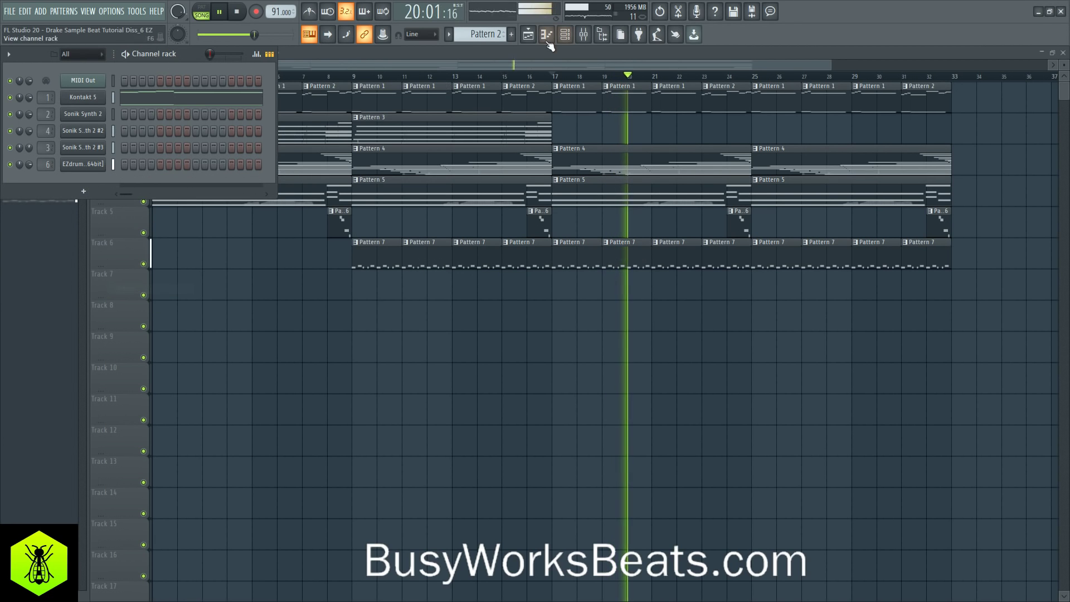
Step: Show the browser and expand the BusyWorksBeats.com folder
click(605, 36)
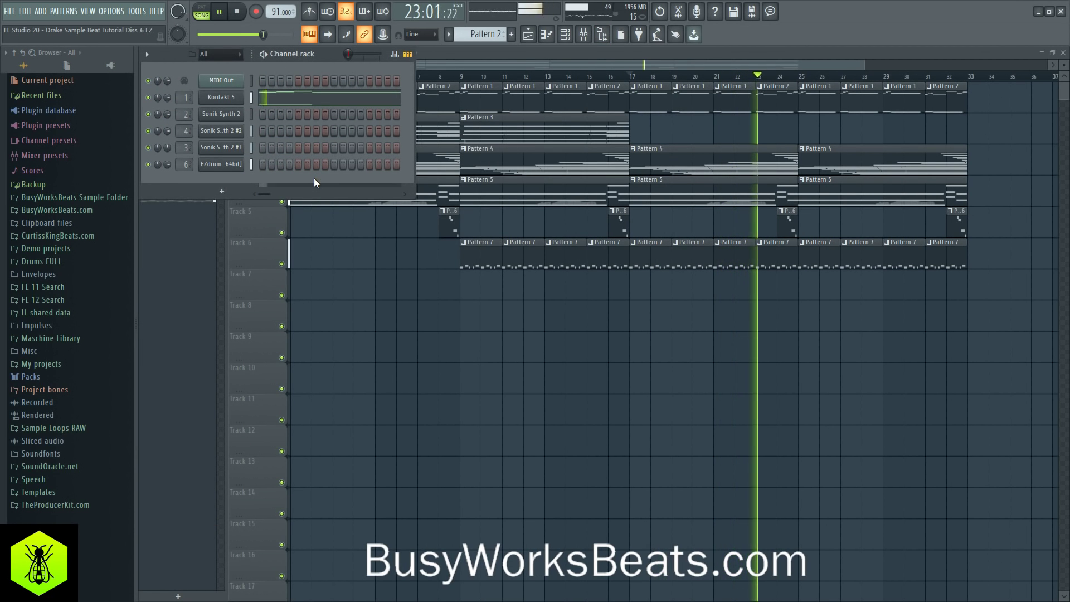
click(88, 214)
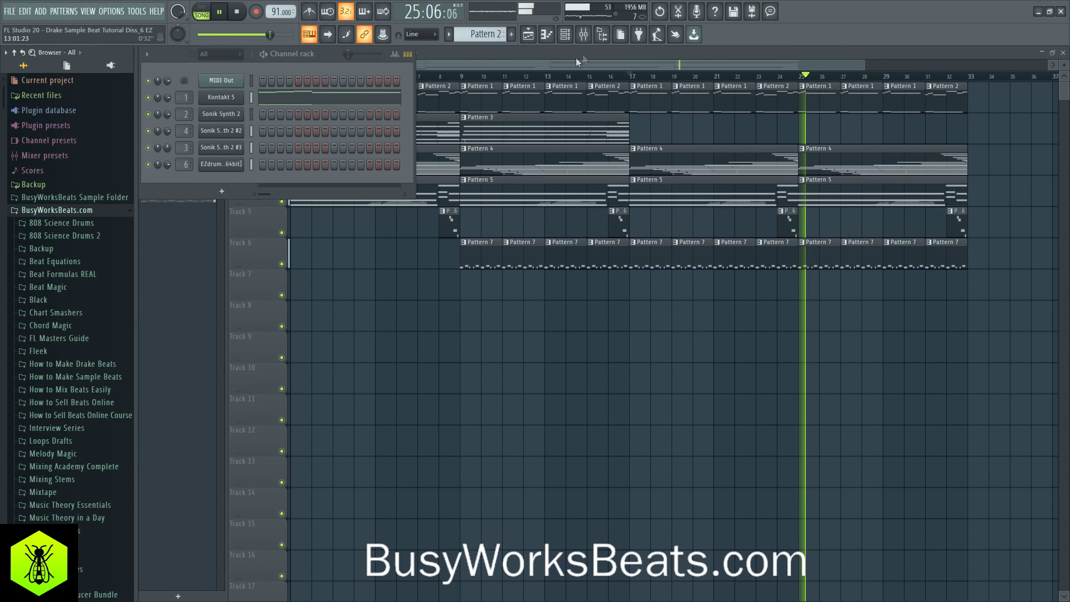
Step: Set the output of the UAD UA 610-B on mixer insert 6 to about -8.45 dB, and close the plugin
key(F9)
click(936, 196)
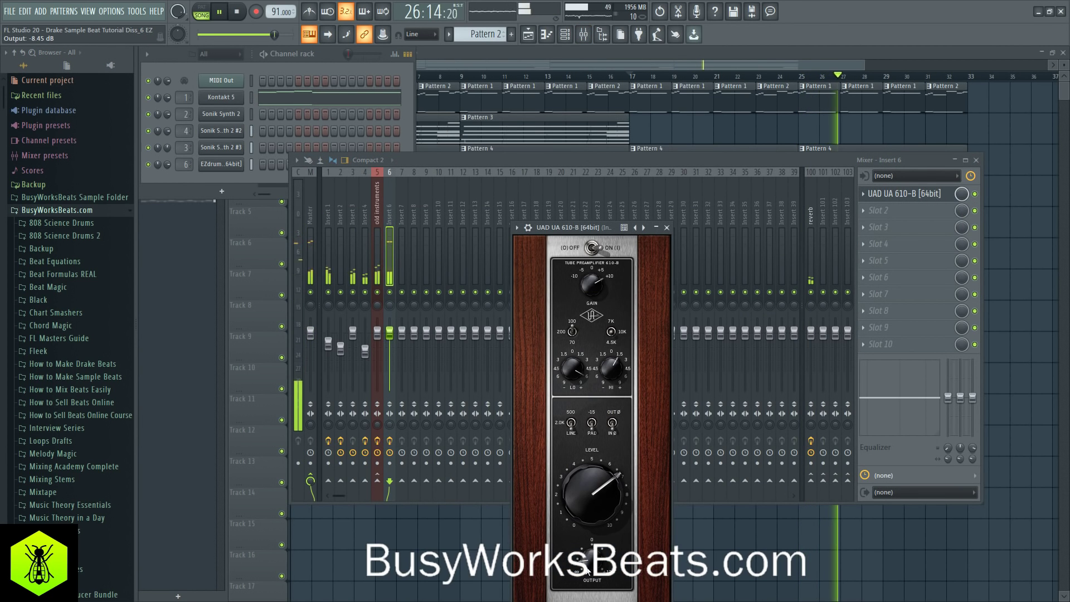
click(666, 228)
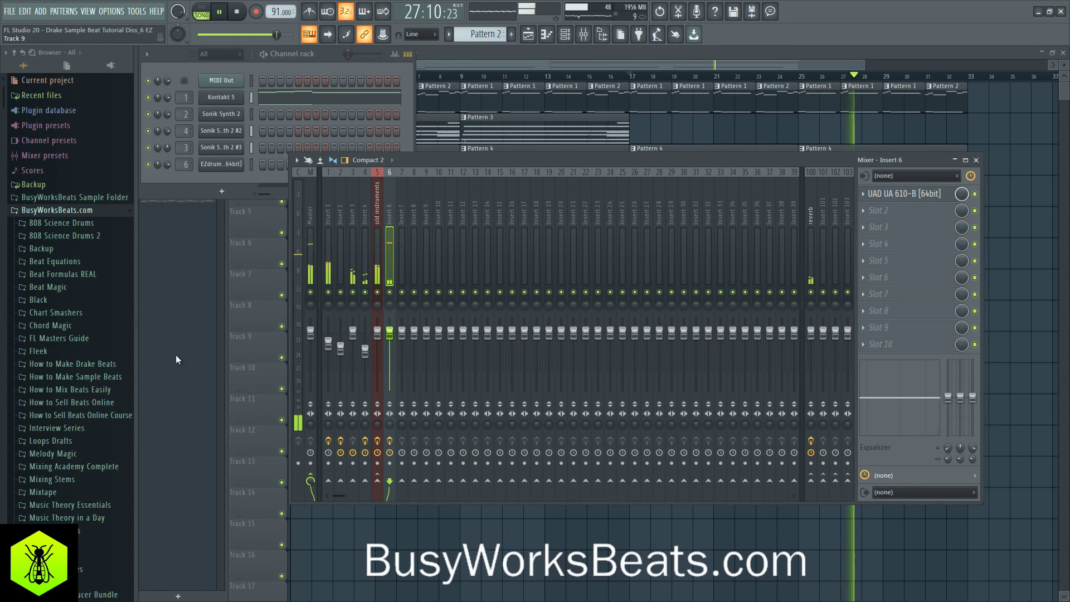
Step: Expand the 808 Science Drums folder in the browser and stop the song playback
click(58, 222)
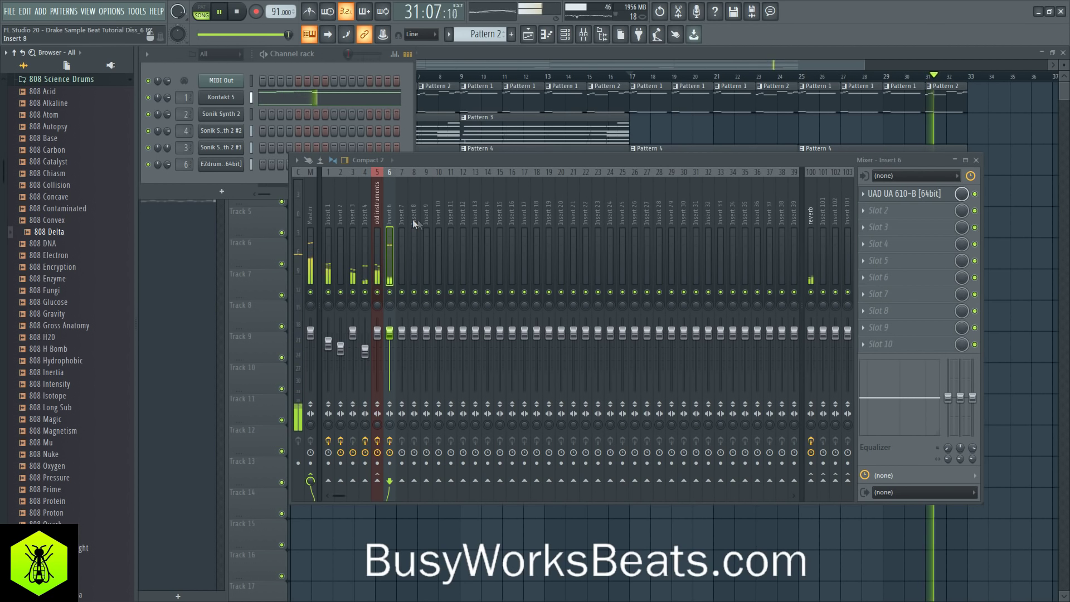
click(239, 180)
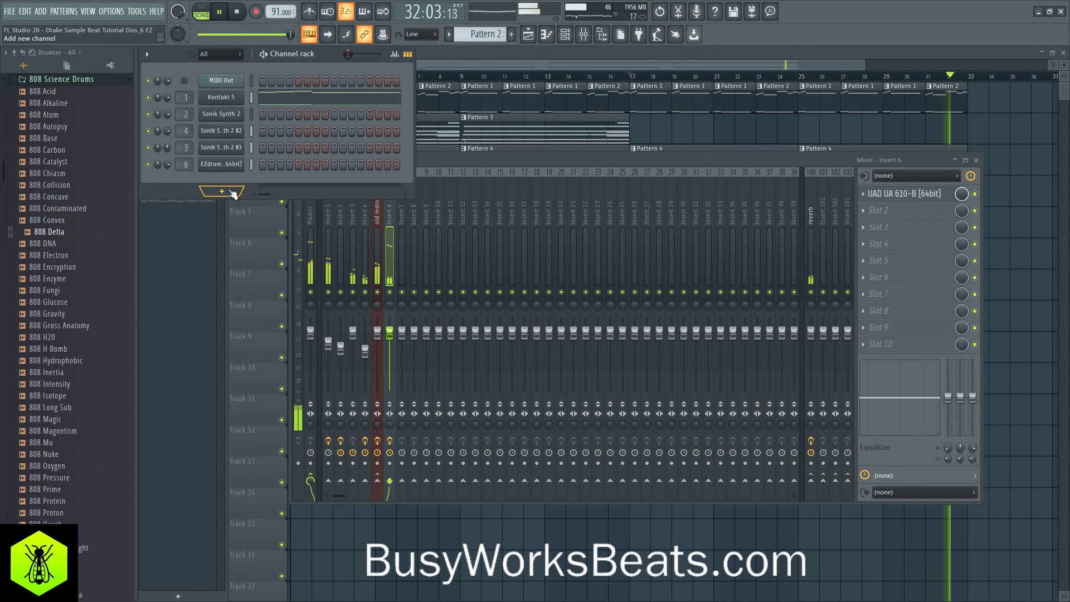
key(space)
Step: Add a 3x Osc channel and route it to mixer track 7
click(222, 191)
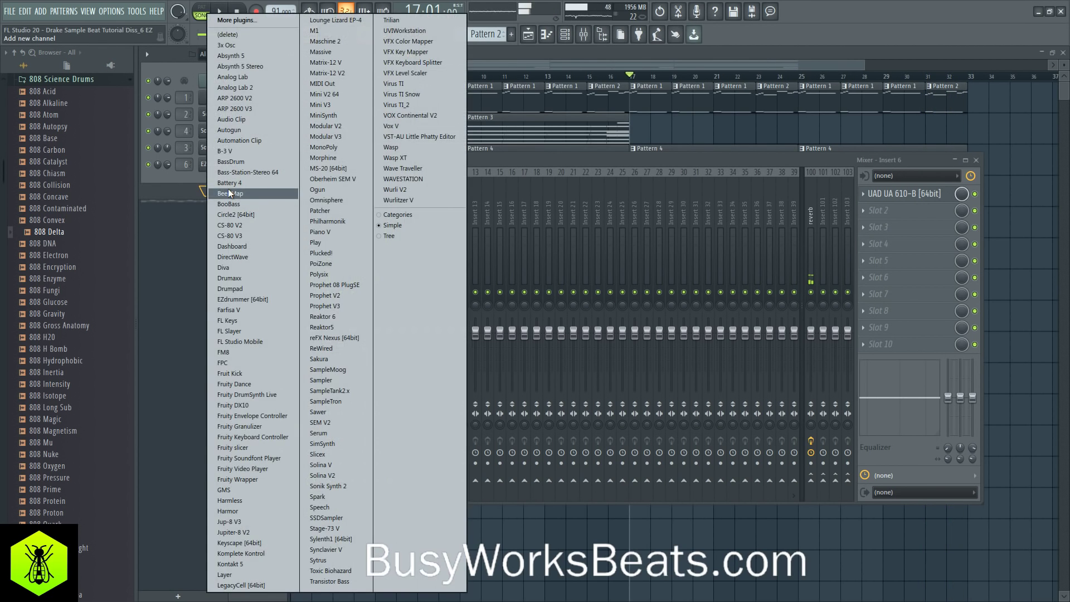
click(228, 46)
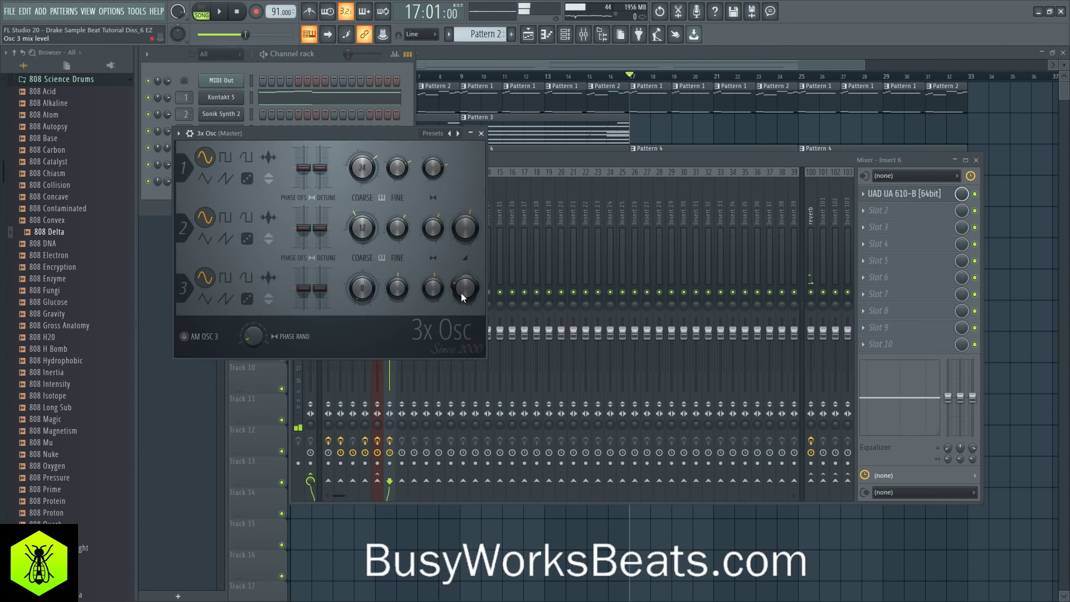
click(481, 133)
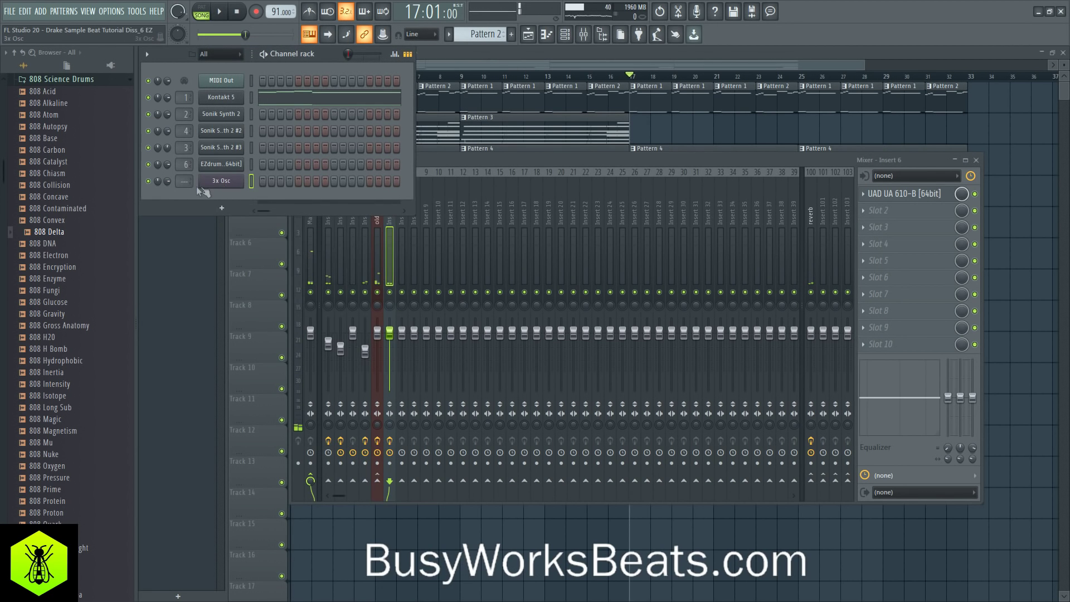
scroll(184, 181, up, 7)
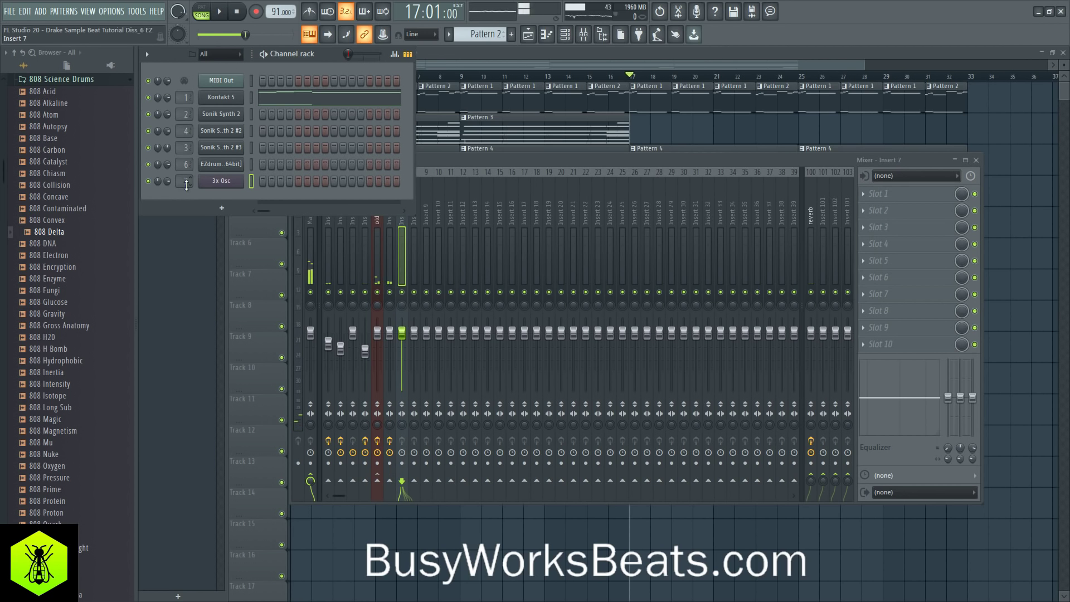
Step: Create the new Pattern 8 and place its clip on playlist Track 7 at bar 16
key(F4)
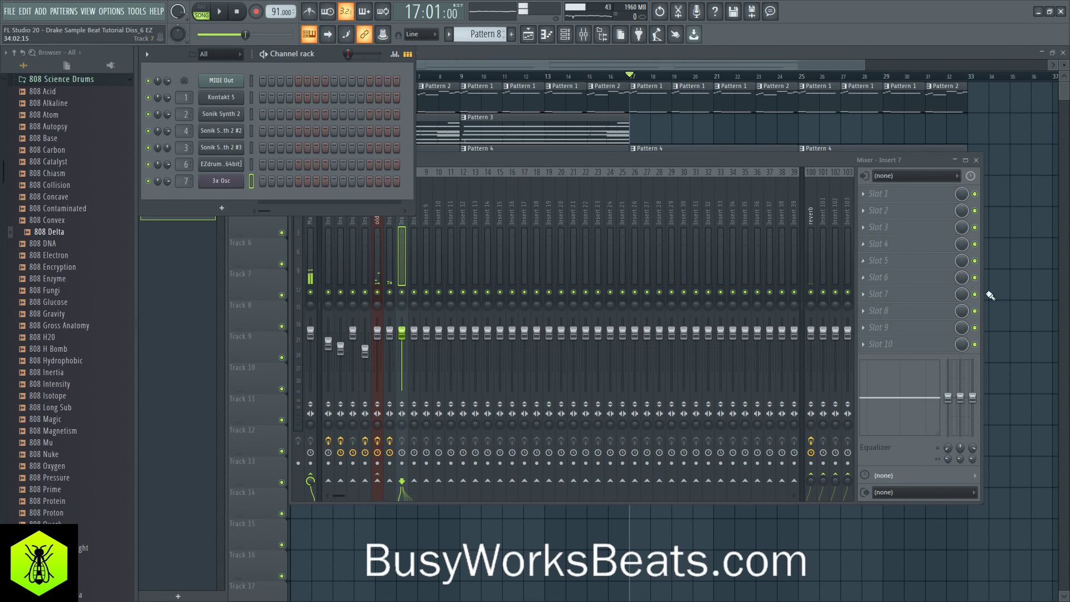
right_click(988, 294)
click(622, 286)
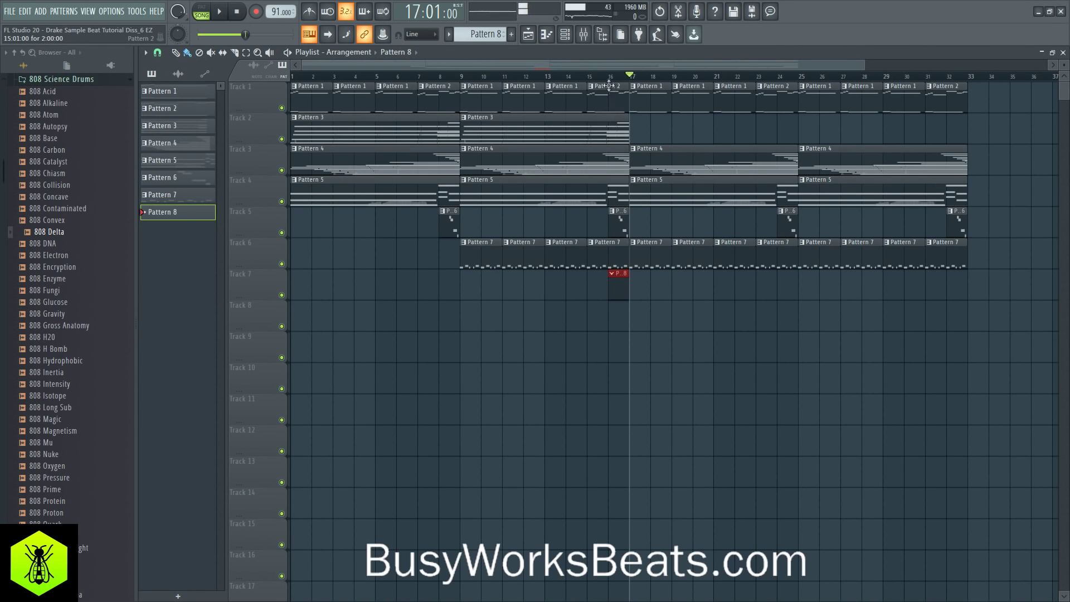
Step: Select bar 16 as the loop region in the playlist and play it with the channel rack shown
drag(609, 85, 624, 84)
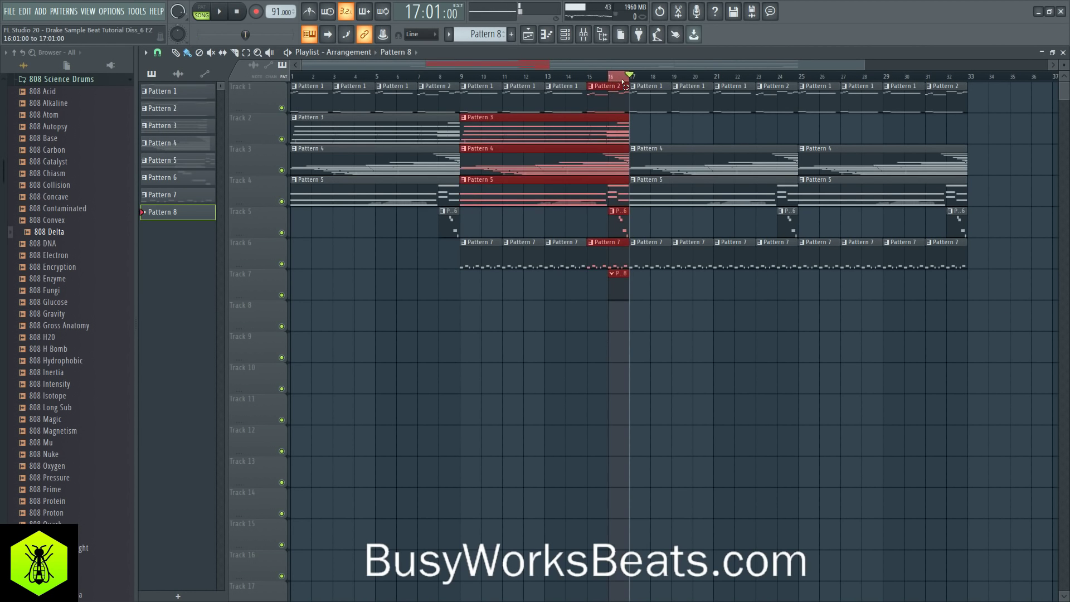
click(564, 34)
key(space)
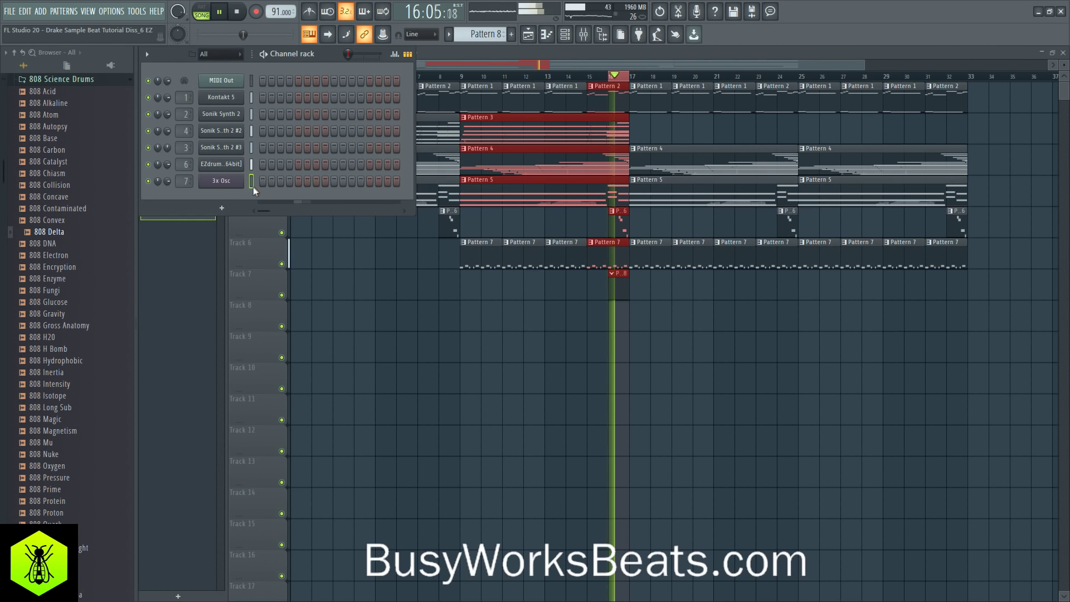
Step: Place an A6 note halfway through bar 1 in the 3x Osc piano roll and set the snap to 1/2 beat
right_click(220, 180)
click(234, 183)
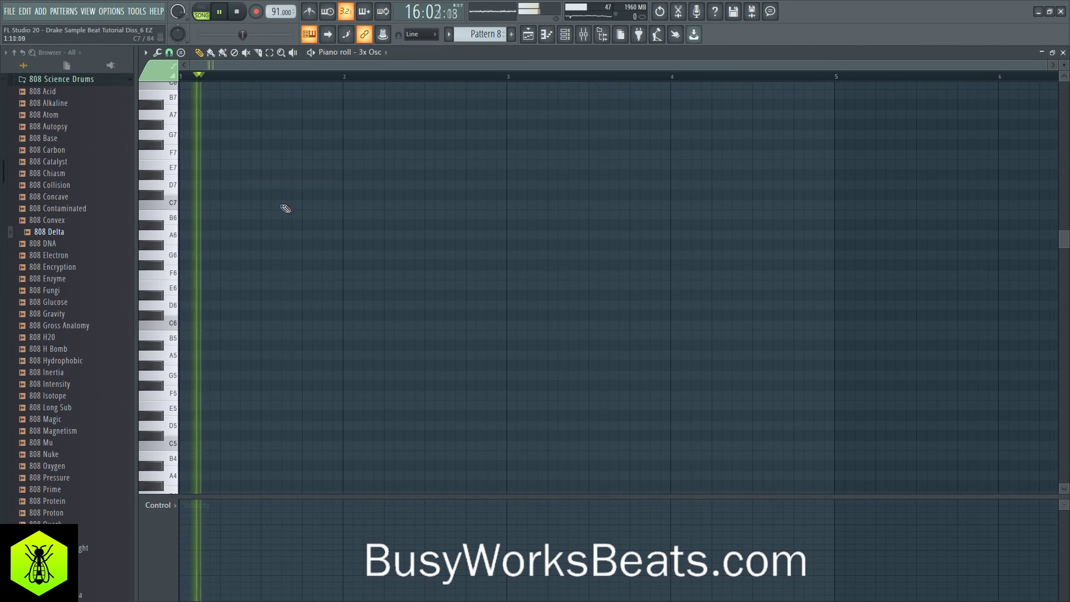
key(space)
click(263, 185)
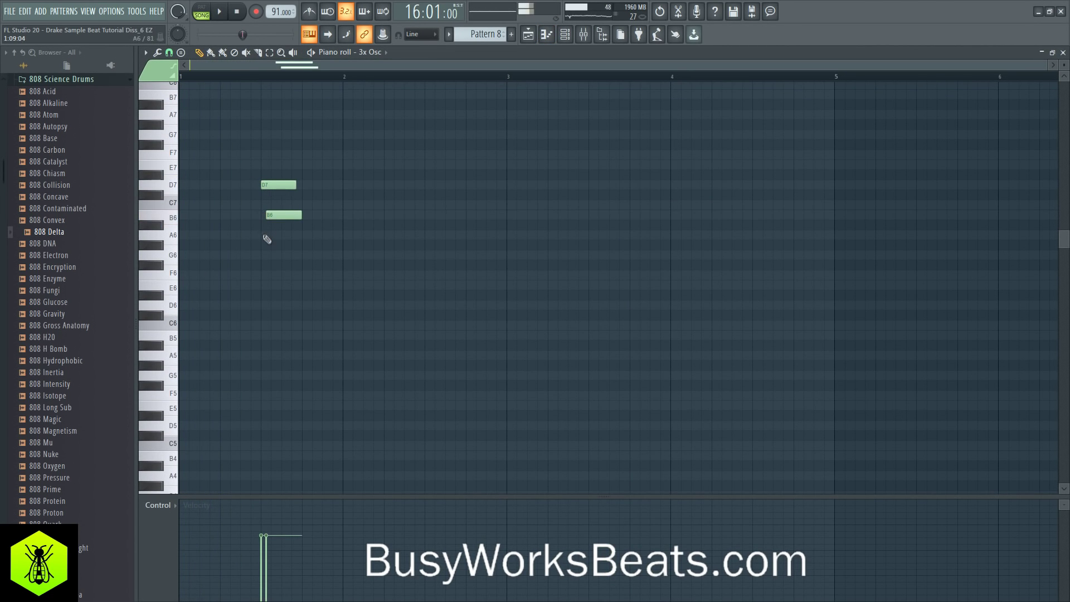
click(169, 53)
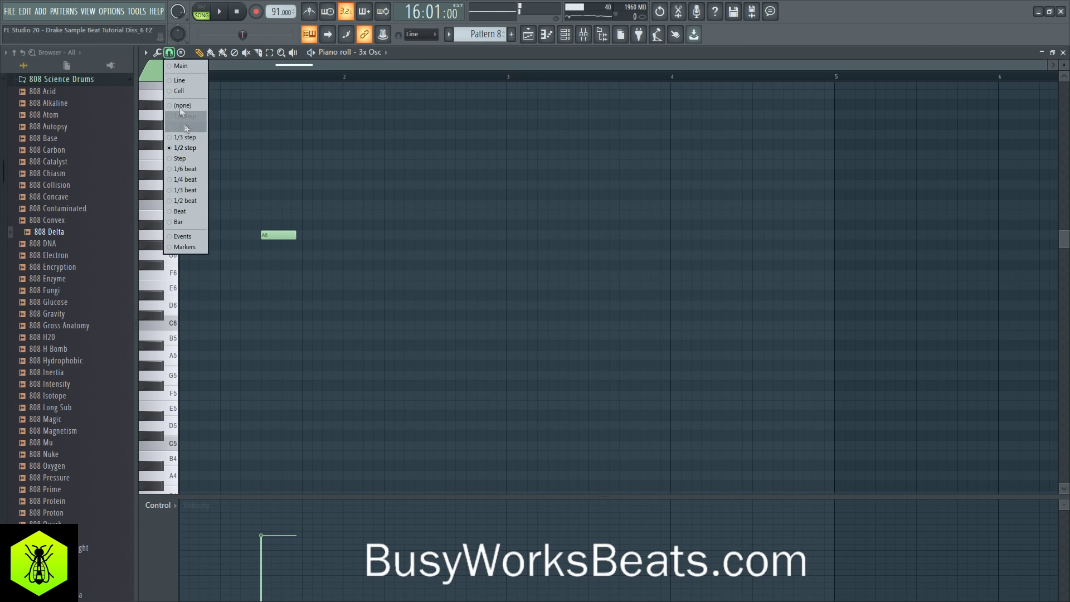
click(186, 201)
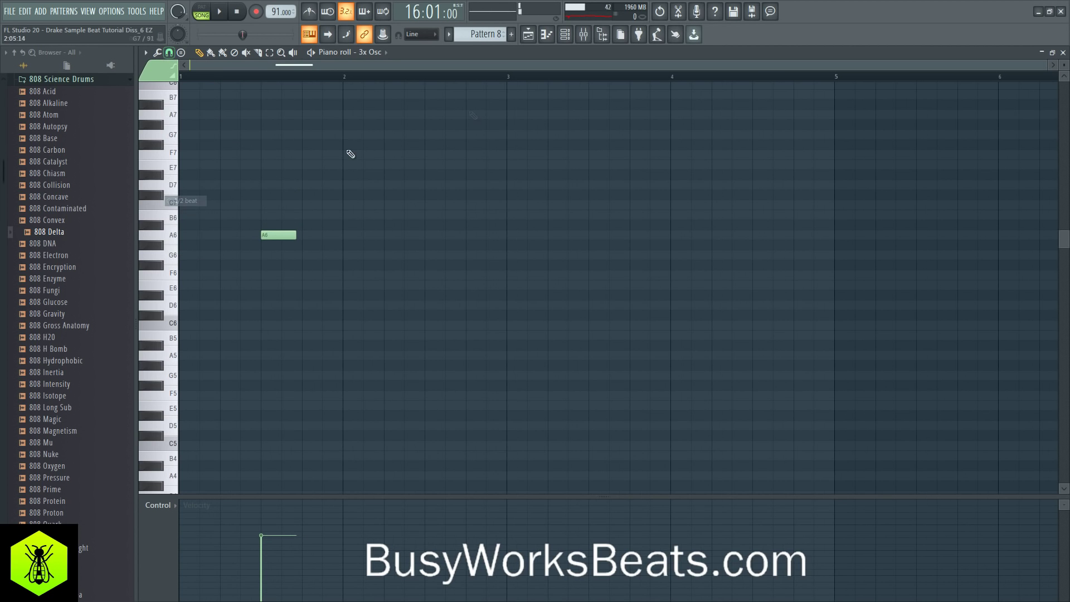
Step: Mute the Sonik Synth 2, #2 and #3 channels and play bar 16 to hear the 3x Osc note
click(556, 36)
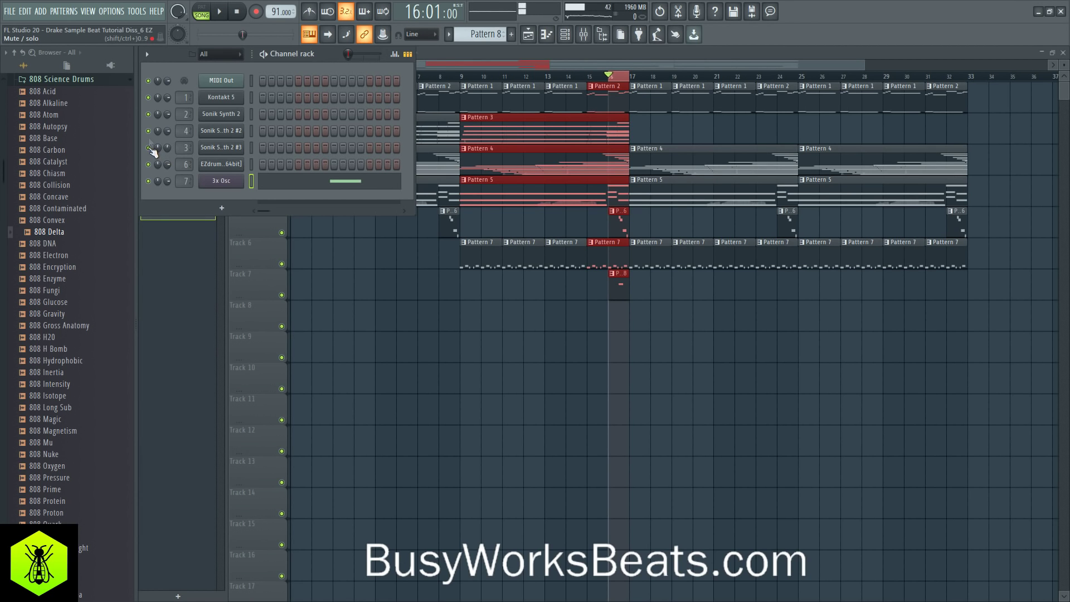
key(space)
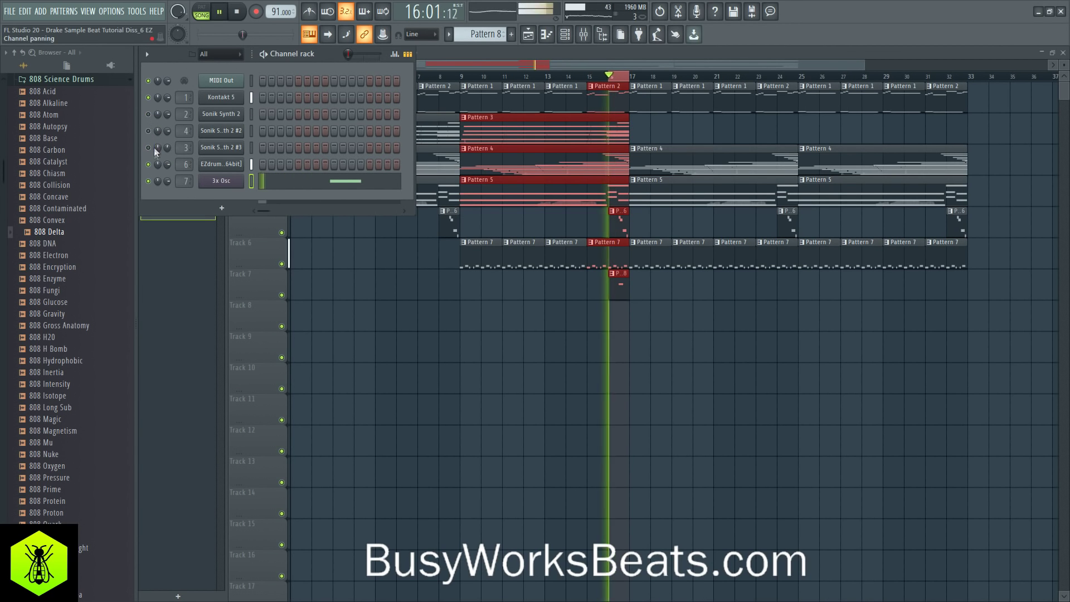
click(298, 181)
key(space)
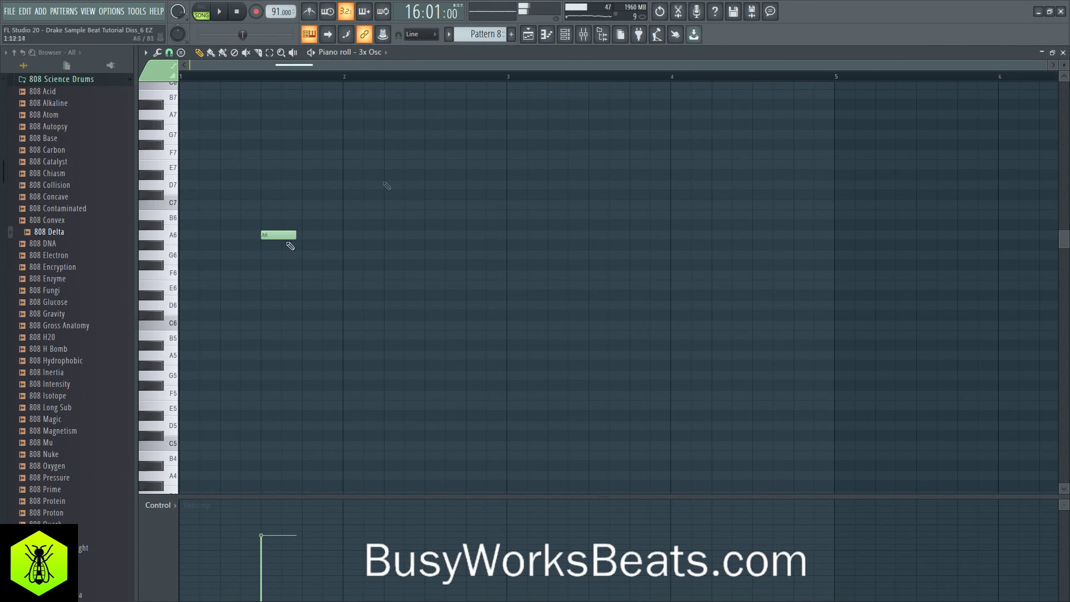
Step: Unmute the Sonik Synth 2 #2 and #3 channels and lower the 3x Osc channel volume to about 43% during playback
click(564, 38)
key(space)
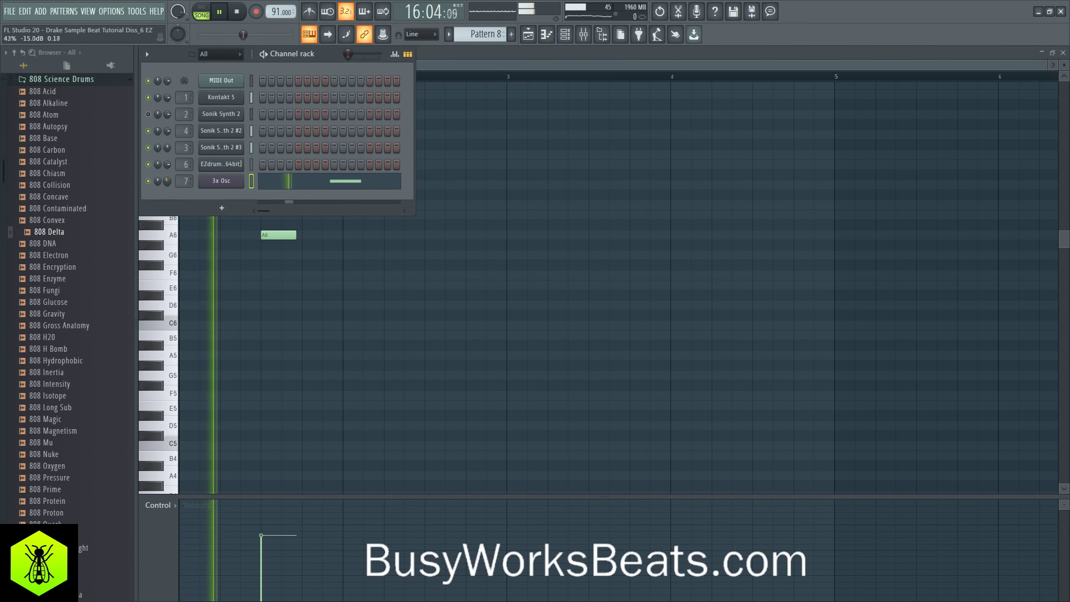
right_click(298, 305)
key(space)
Step: Set the snap to 1/2 step and build a descending run of one-step notes A6, E6, G6, D6, E6, C6, D6, A5 in bar 1's second half
click(170, 52)
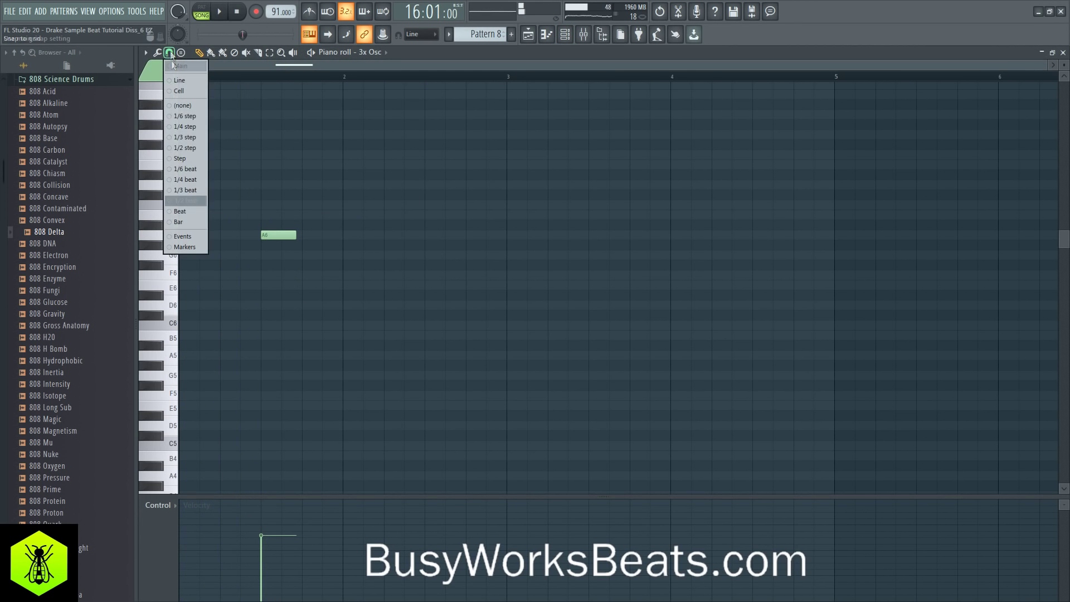
click(187, 147)
key(space)
scroll(263, 79, up, 2)
key(space)
mouse_move(283, 277)
mouse_down()
mouse_move(306, 282)
mouse_move(291, 283)
mouse_up()
key(space)
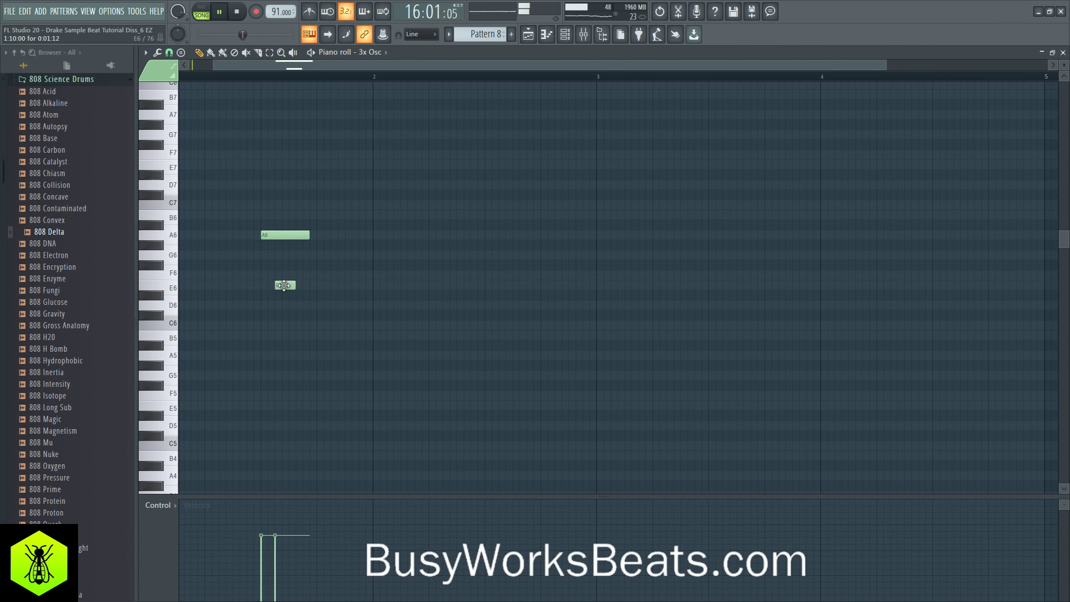
drag(310, 235, 275, 235)
key(space)
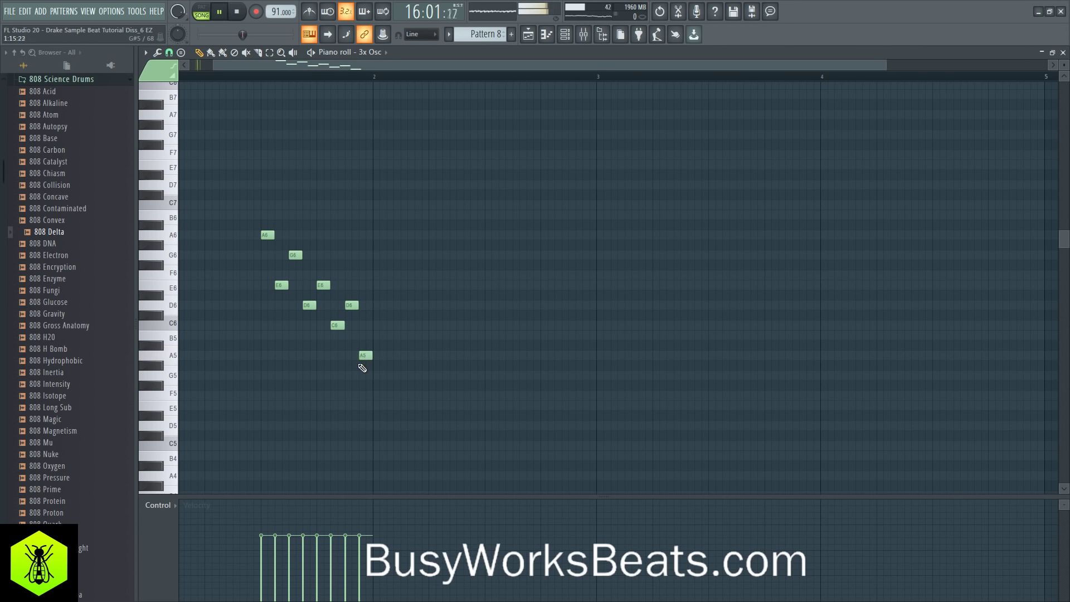
Step: Close the piano roll and replace the 3x Osc channel's instrument with reFX Nexus
click(1064, 53)
key(space)
right_click(240, 181)
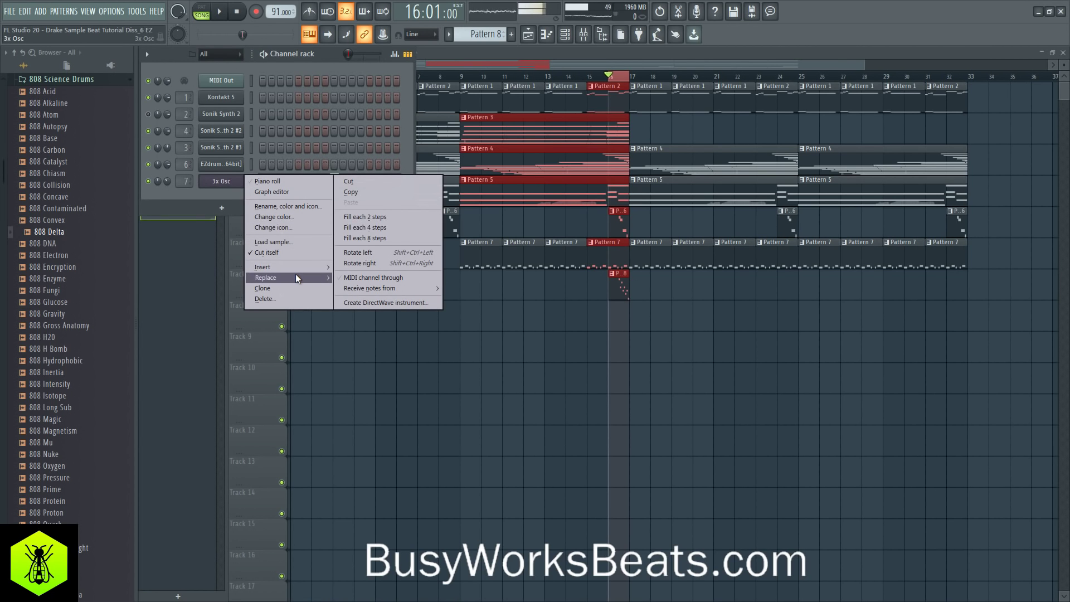
mouse_move(297, 279)
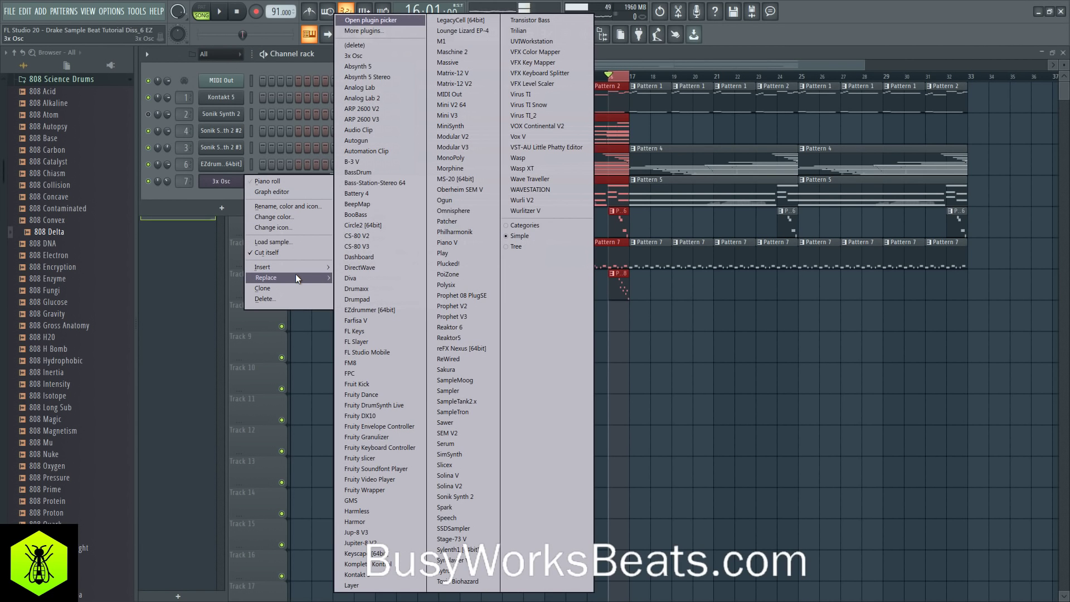
click(472, 356)
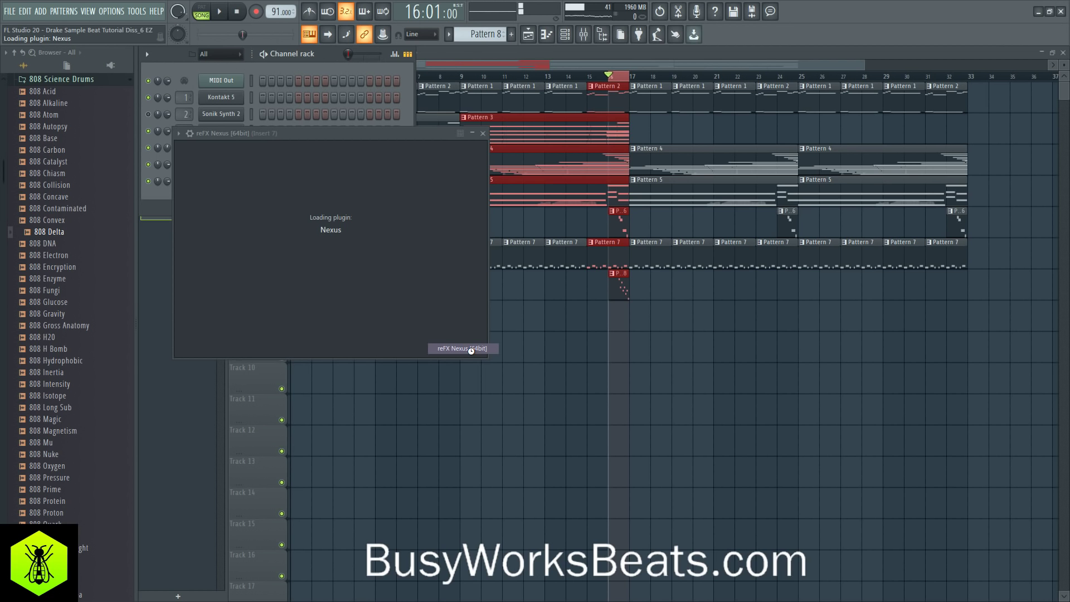
Step: Create a Nexus search for "staccato", load the preset ST True Staccato! 1 and close the plugin window
click(376, 251)
right_click(373, 251)
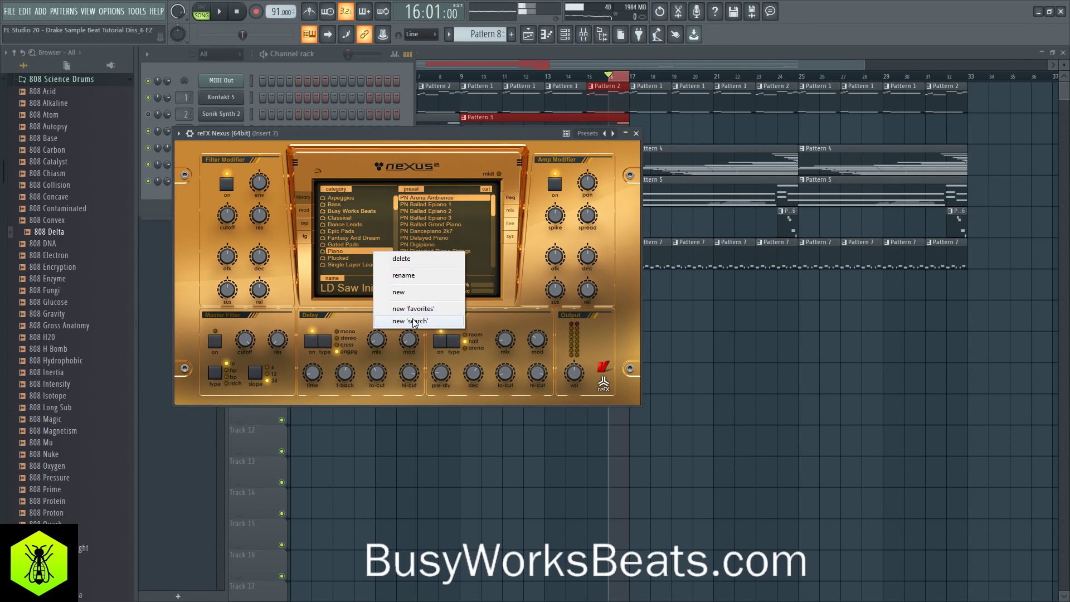
click(413, 321)
text(staccato)
key(Return)
click(450, 217)
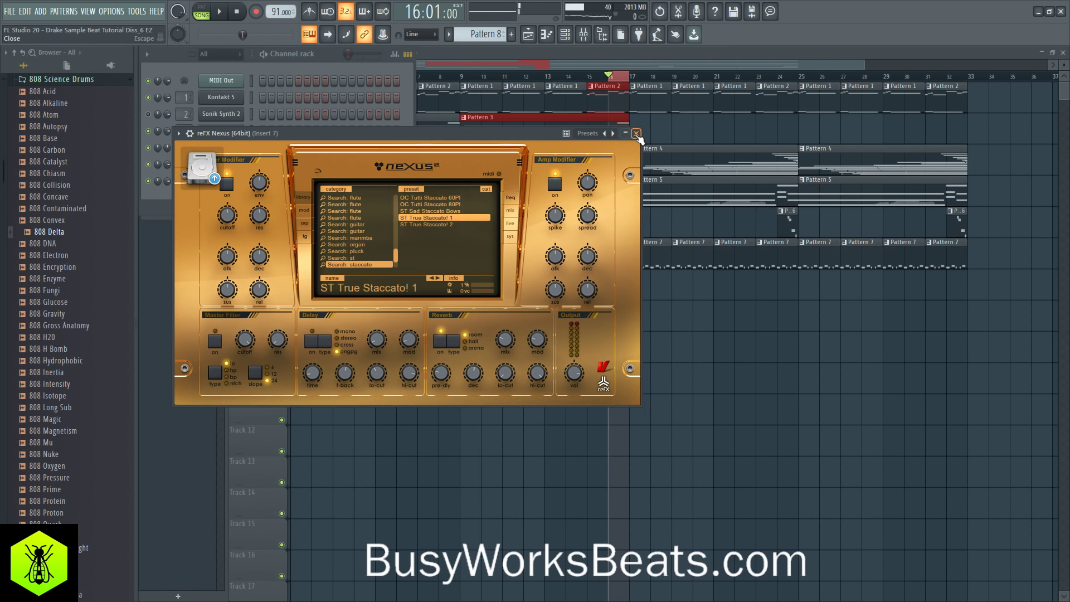
click(637, 134)
Step: Play bar 16 with the Nexus sound, add another Pattern 8 clip at bar 32 on Track 7 and clear the loop region
key(space)
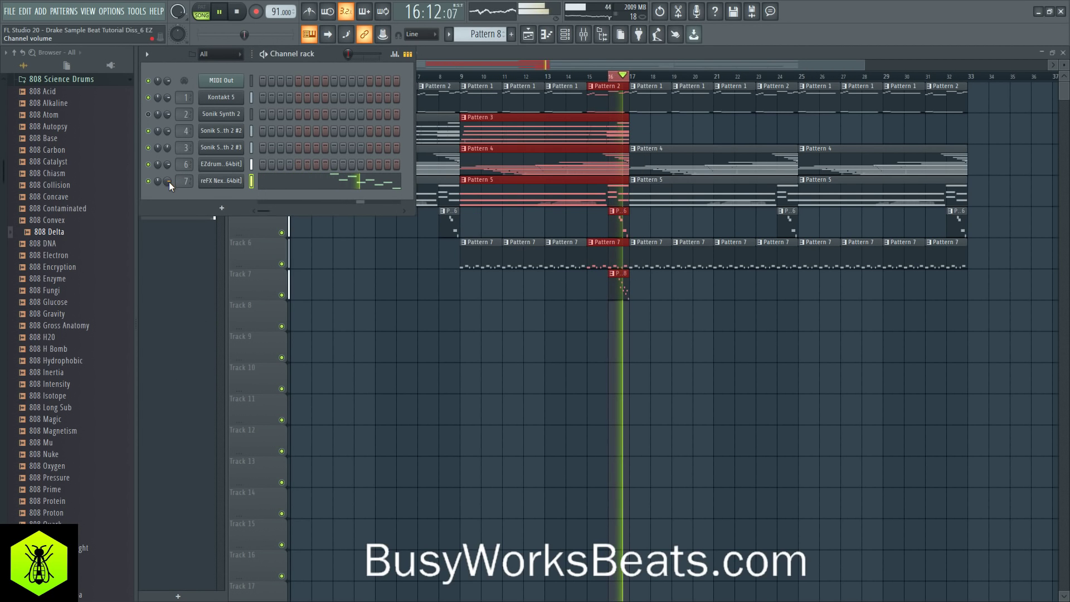
key(space)
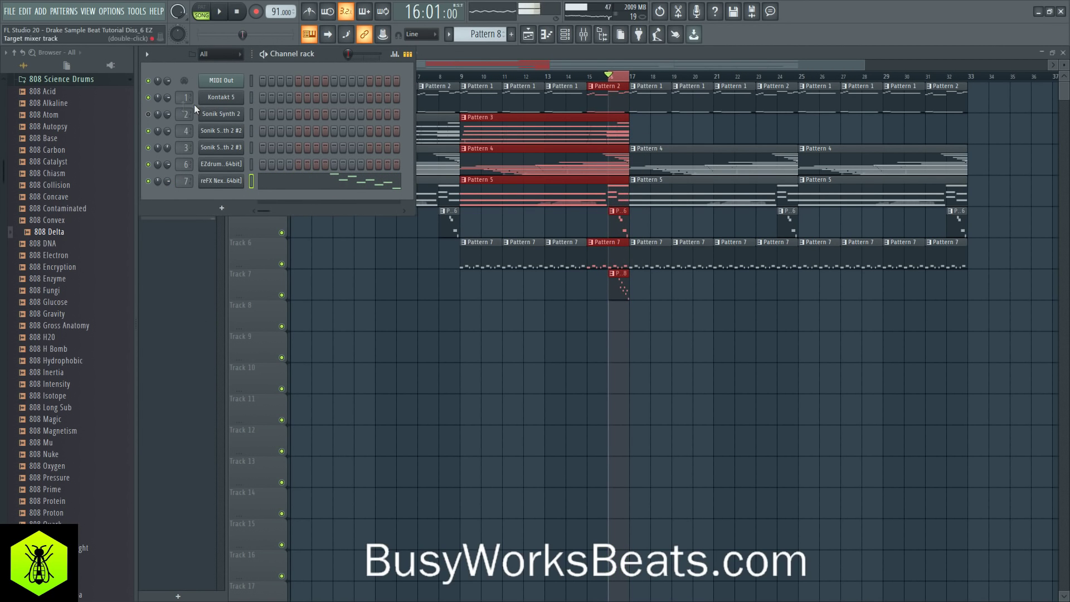
click(477, 332)
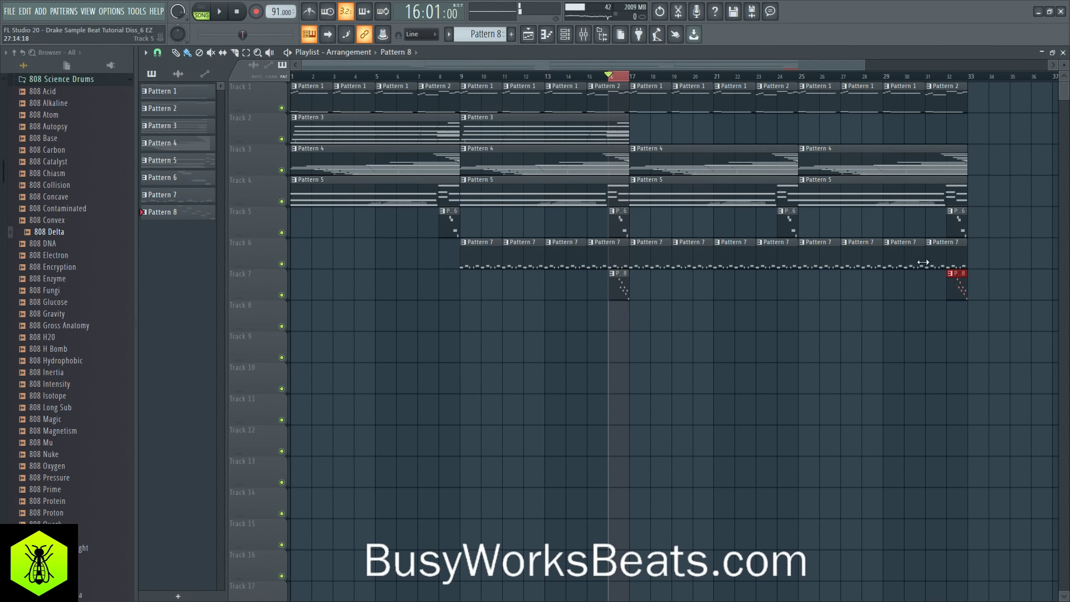
key(space)
Step: Show the channel rack and mixer and turn down the Nexus channel volume while playing from bar 16
click(583, 34)
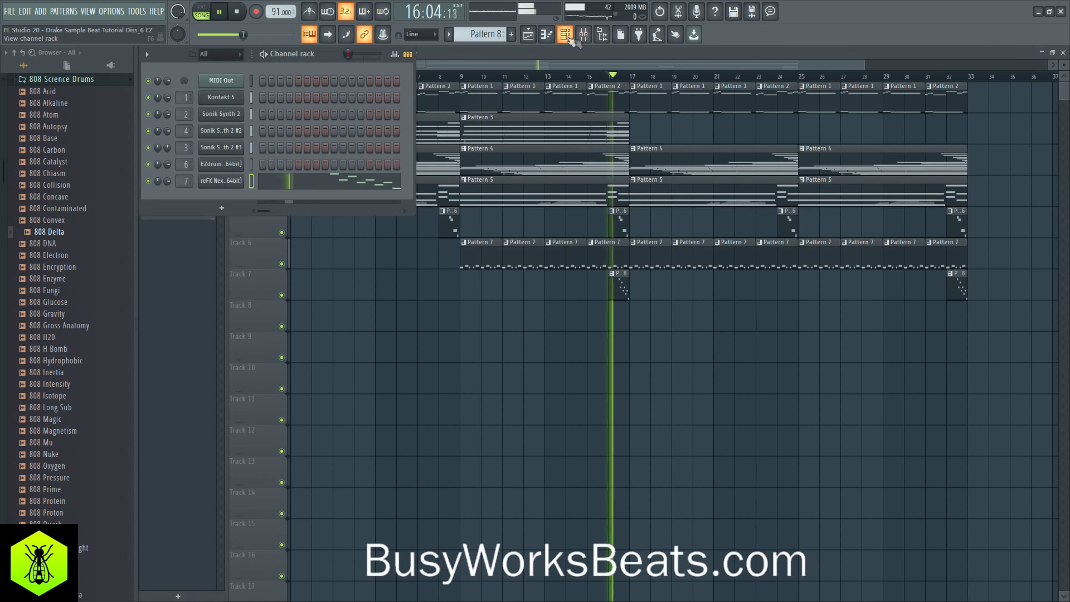
click(601, 36)
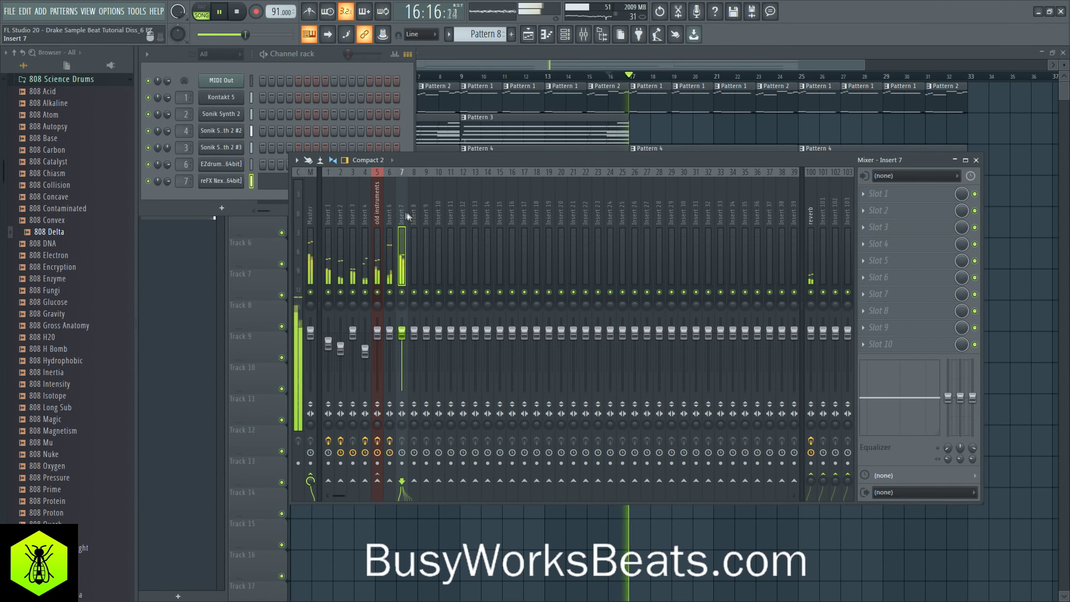
key(space)
key(space)
drag(167, 181, 168, 193)
click(427, 162)
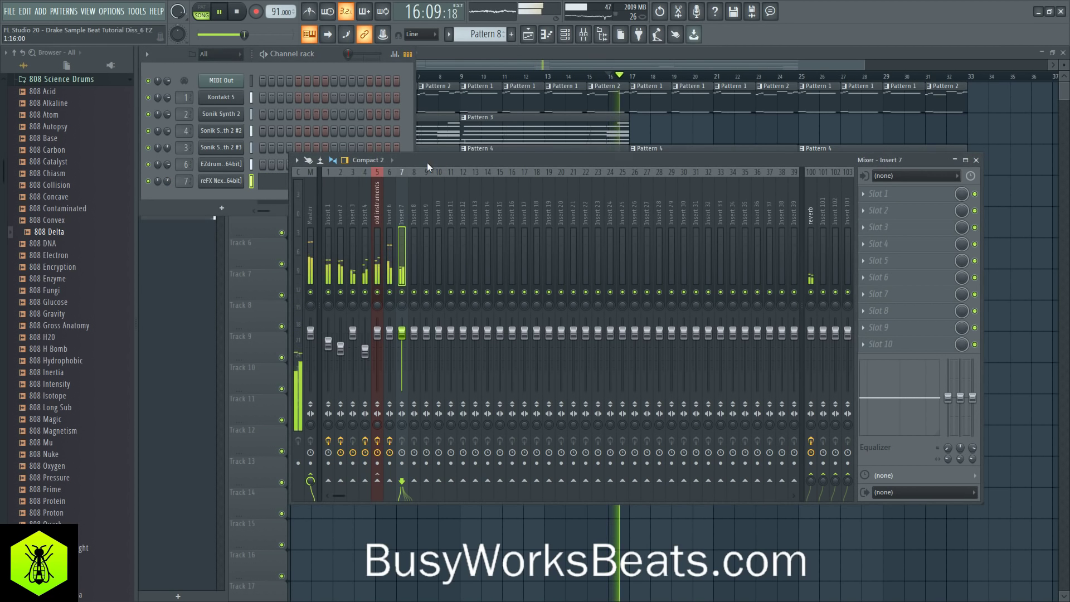
Step: Route mixer Insert 7 only to the old instruments track and play from bar 16
key(space)
right_click(378, 480)
click(397, 496)
key(space)
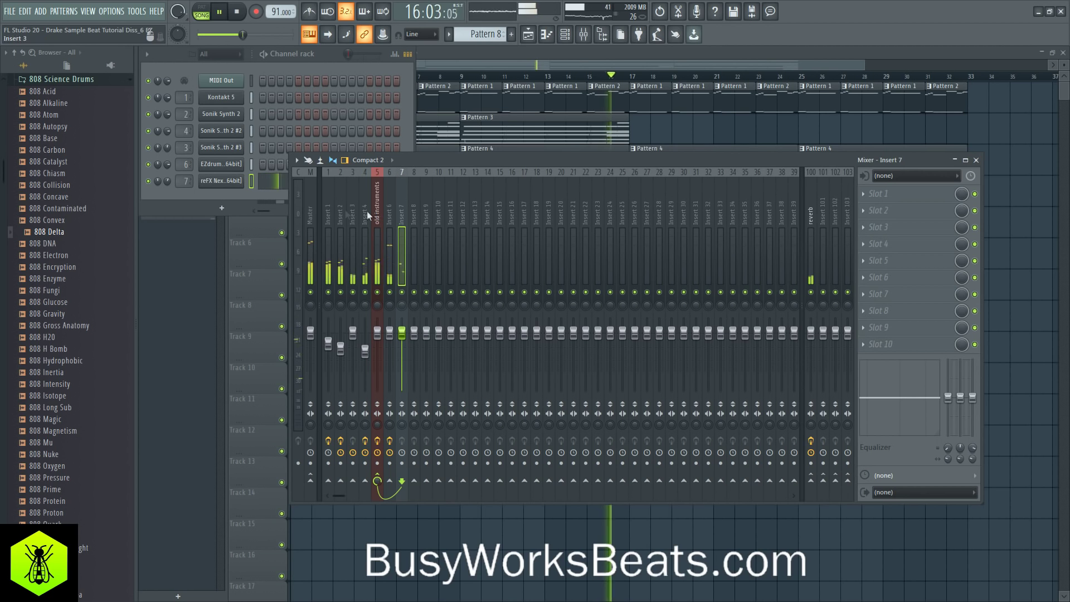
Step: Set the Nexus channel volume to about 69% during playback, then return to the playlist and stop
click(172, 182)
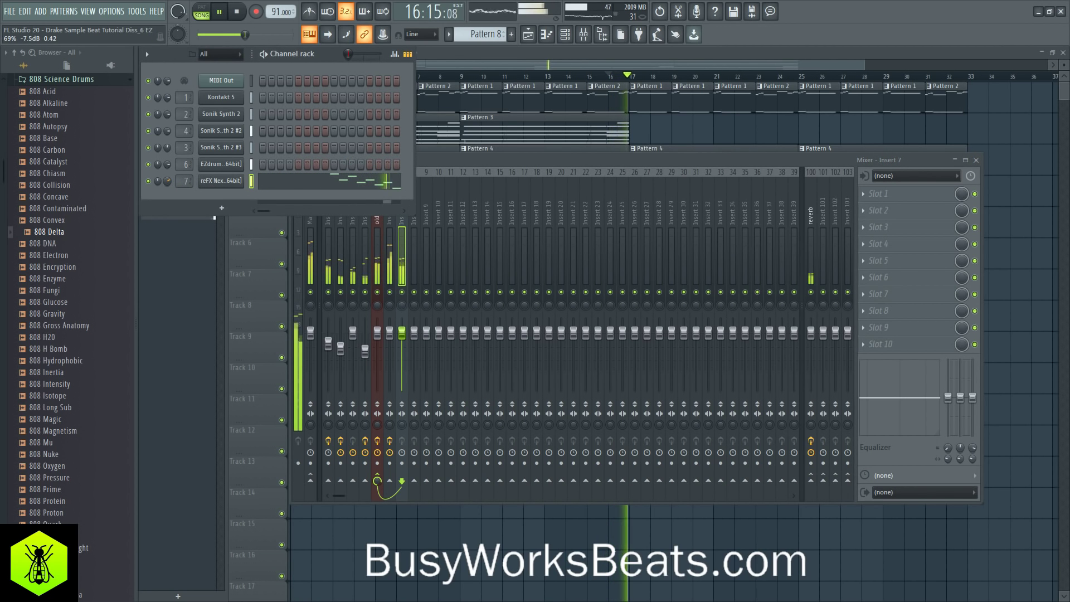
right_click(478, 533)
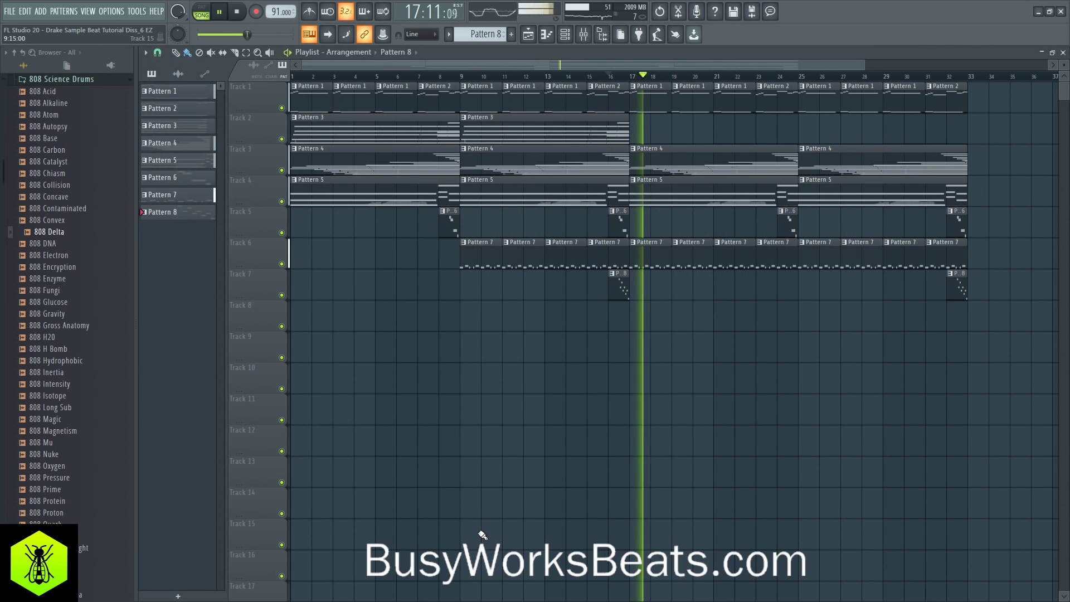
key(space)
Step: Try a harmony in Pattern 8 by duplicating all Nexus notes five semitones up and an octave down, and play it
click(612, 274)
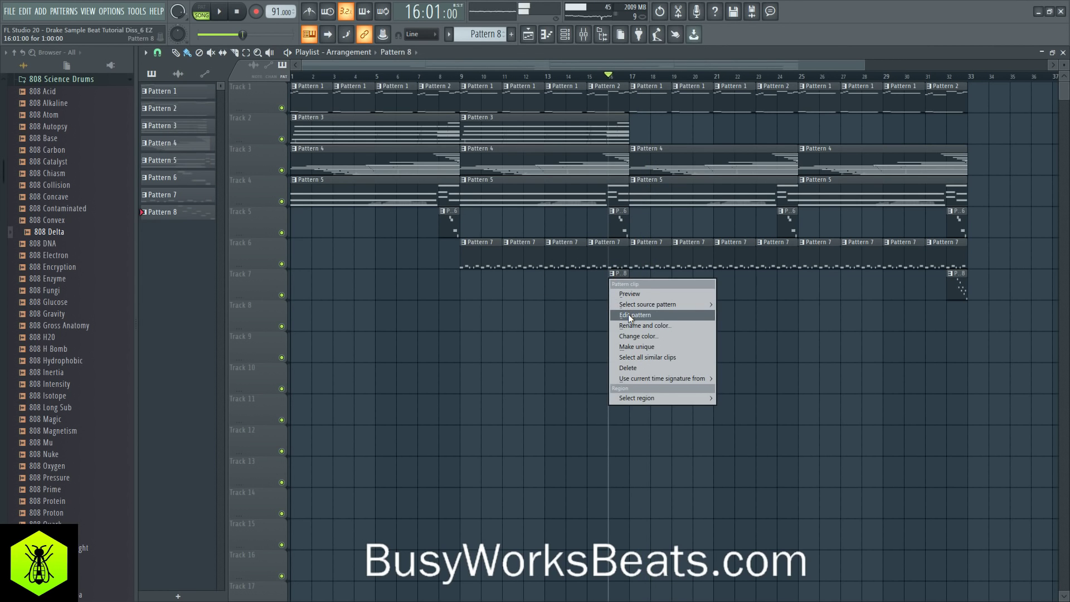
click(634, 315)
drag(481, 389, 297, 234)
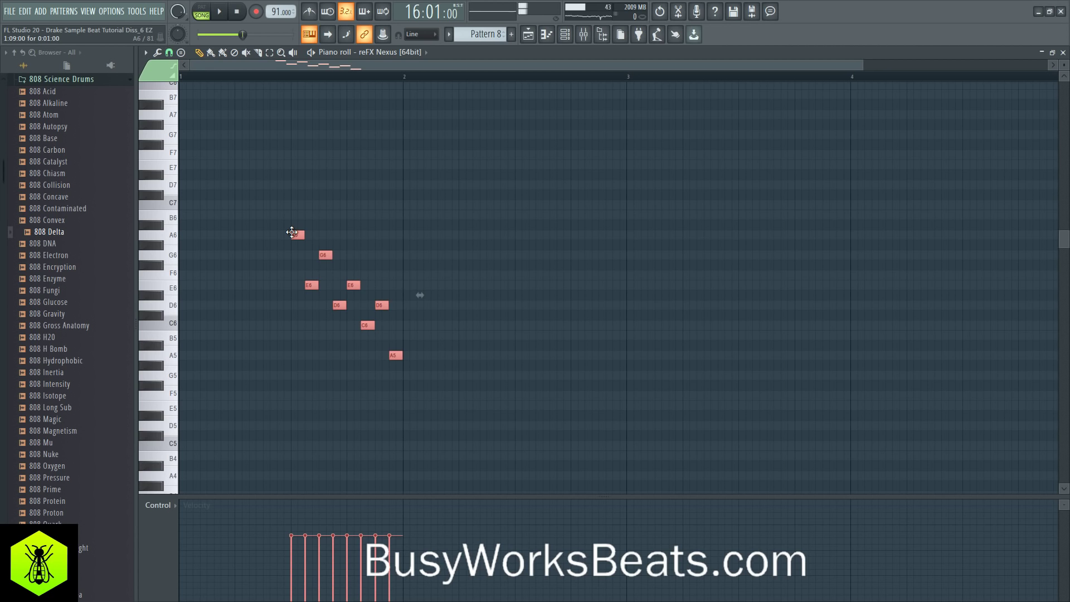
key(shift+Up)
key(shift+Up)
key(shift+Up)
key(shift+Up)
key(shift+Up)
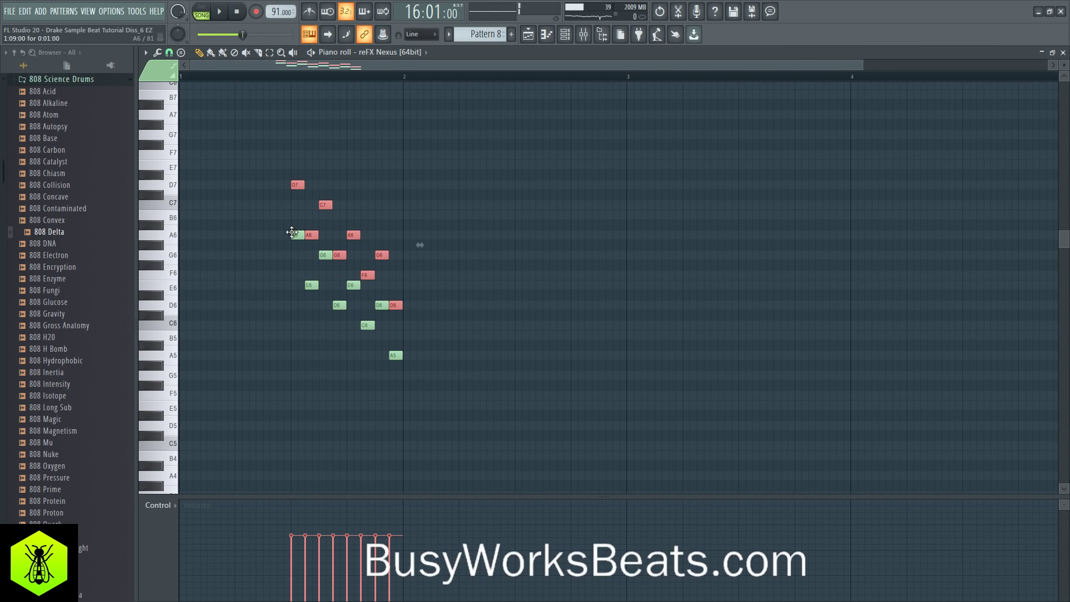
key(ctrl+Down)
key(space)
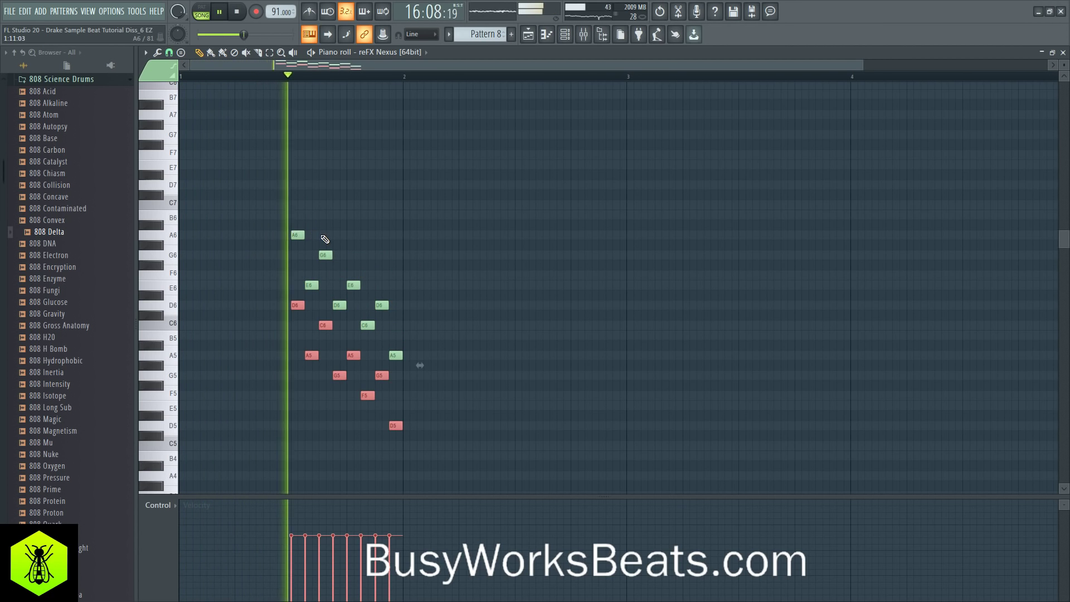
Step: Try the duplicated harmony notes two semitones higher, starting on E6, and play them with the melody
key(space)
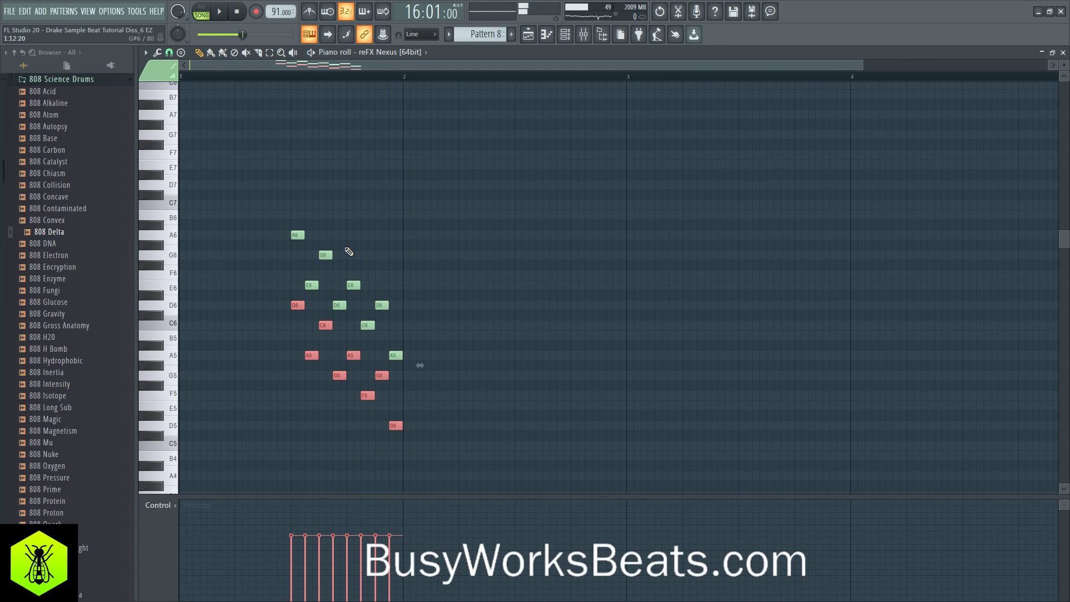
key(ctrl+Up)
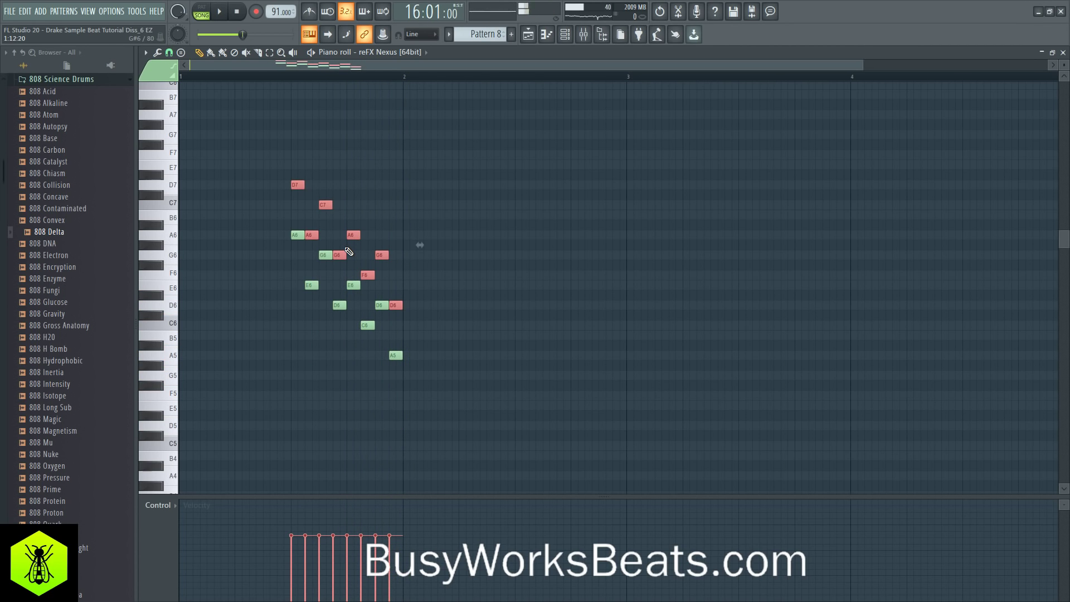
key(Up)
key(Up)
key(ctrl+Down)
key(space)
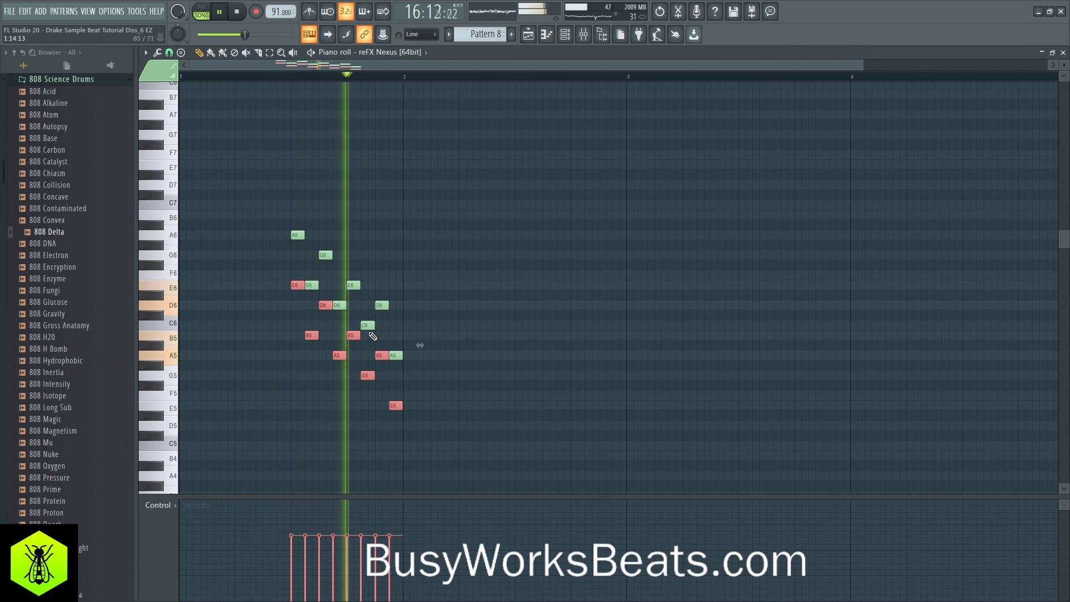
Step: Delete the duplicated harmony notes, play the original run alone and return to the playlist
key(space)
key(Delete)
key(space)
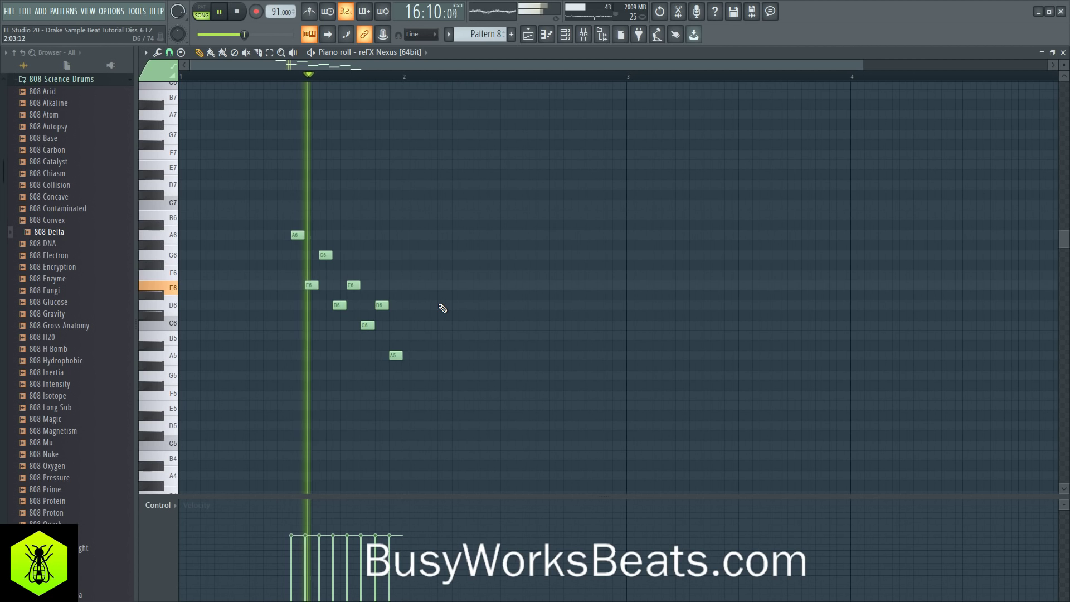
click(1063, 52)
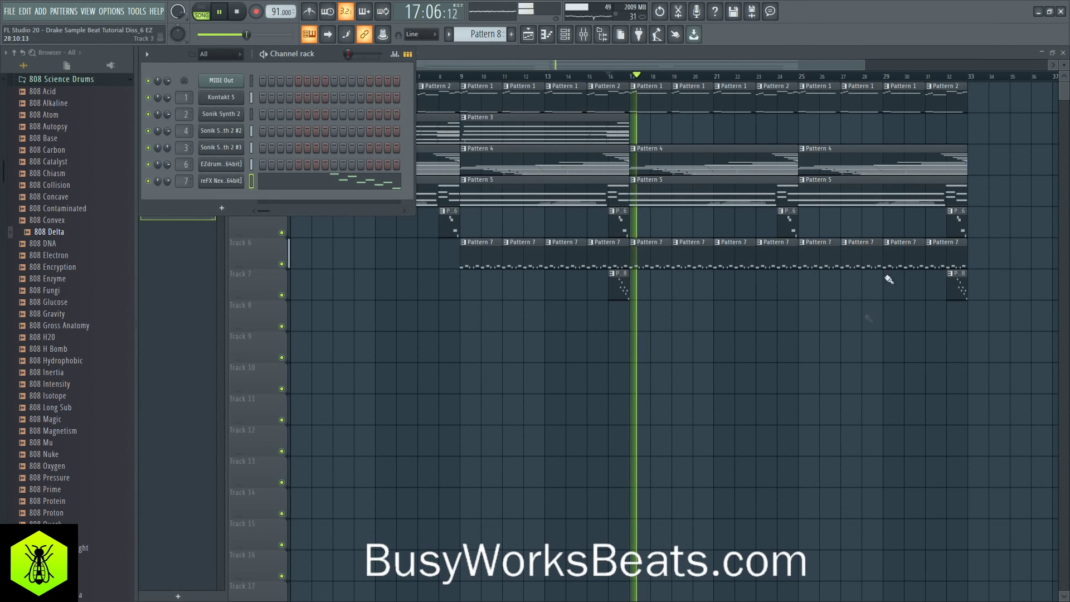
right_click(866, 315)
click(572, 41)
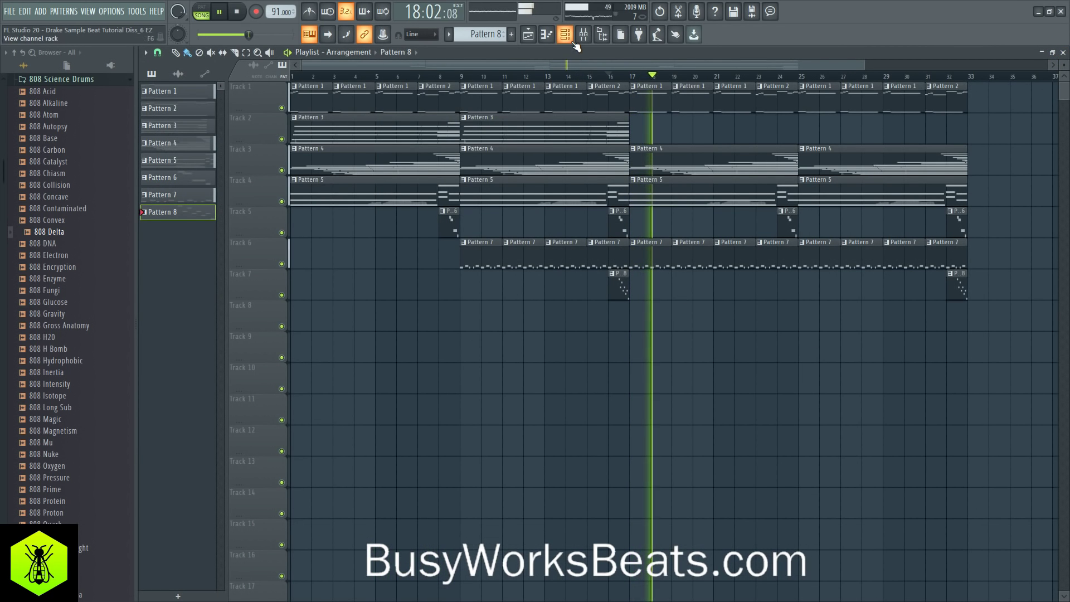
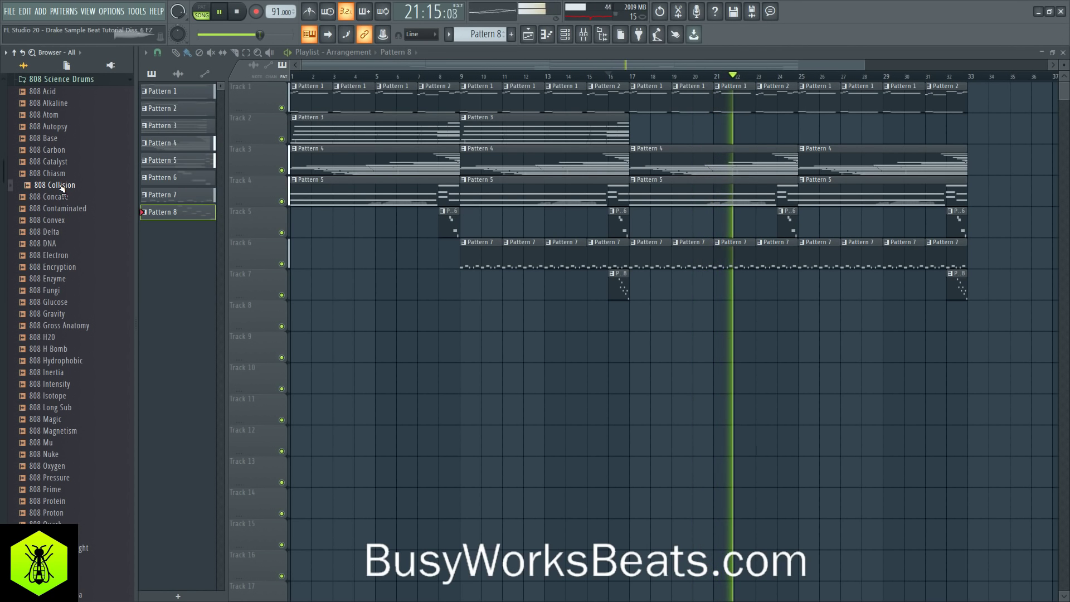
Step: Stop playback, load the 808 Collision sample into a new channel and show the channel rack
key(space)
right_click(63, 187)
click(78, 193)
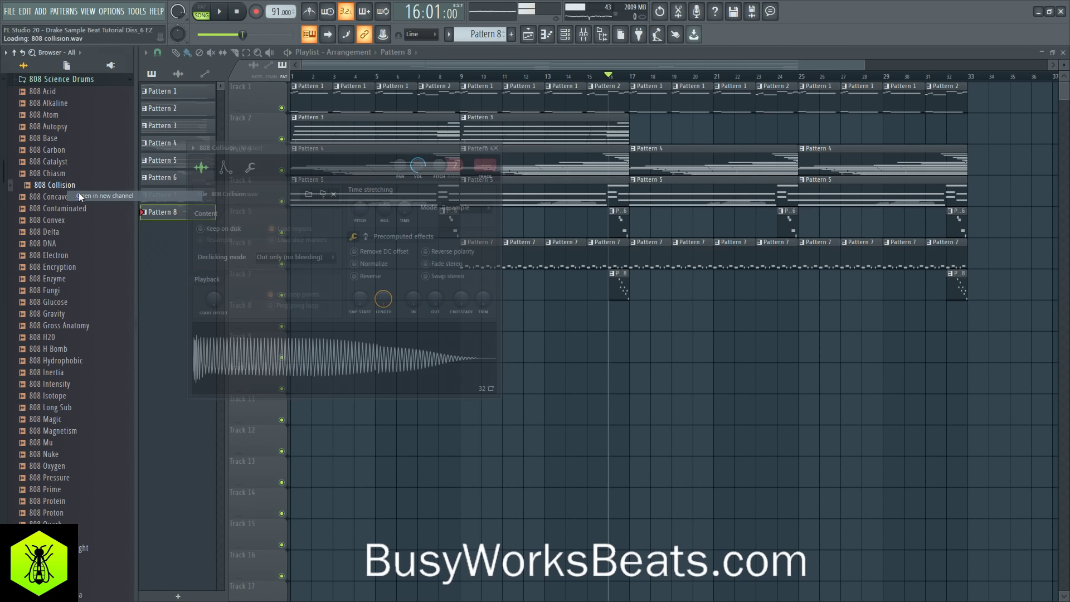
click(573, 37)
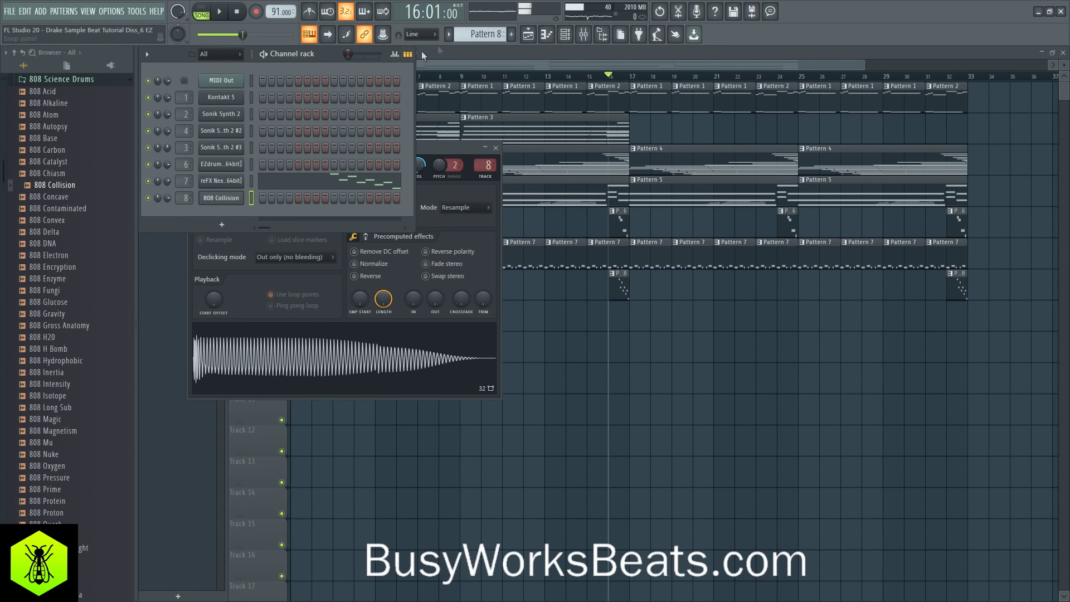
Step: Add an 808 Collision hit on step 1 of Pattern 9 and place the pattern at bar 17 on Track 8
scroll(482, 34, down, 1)
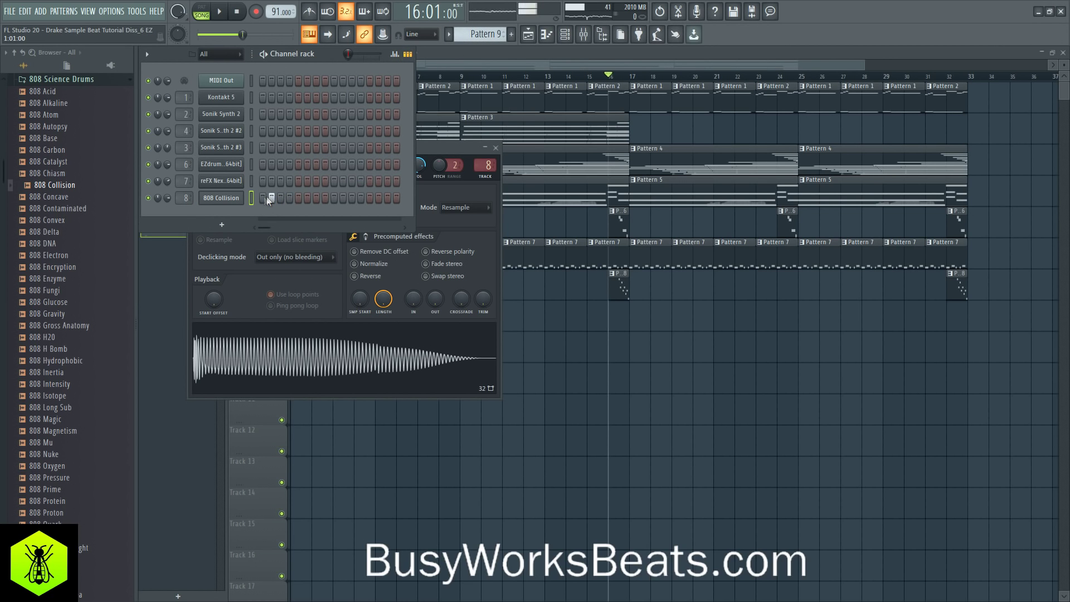
key(F5)
click(636, 313)
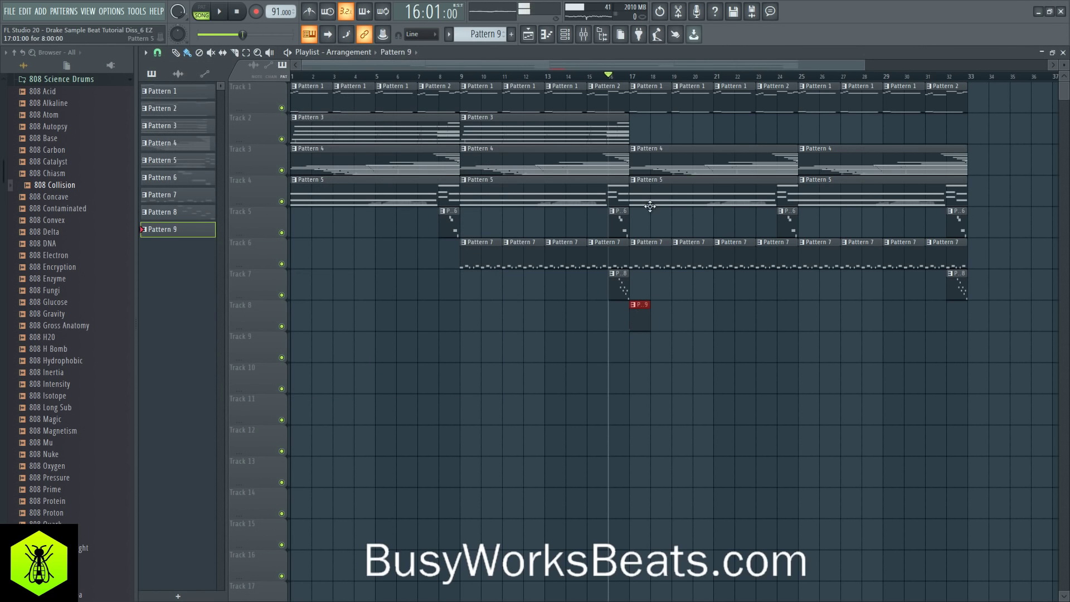
Step: Show a wider channel rack during playback and add 808 Collision hits on steps 8 and 11 of Pattern 9
click(565, 34)
key(space)
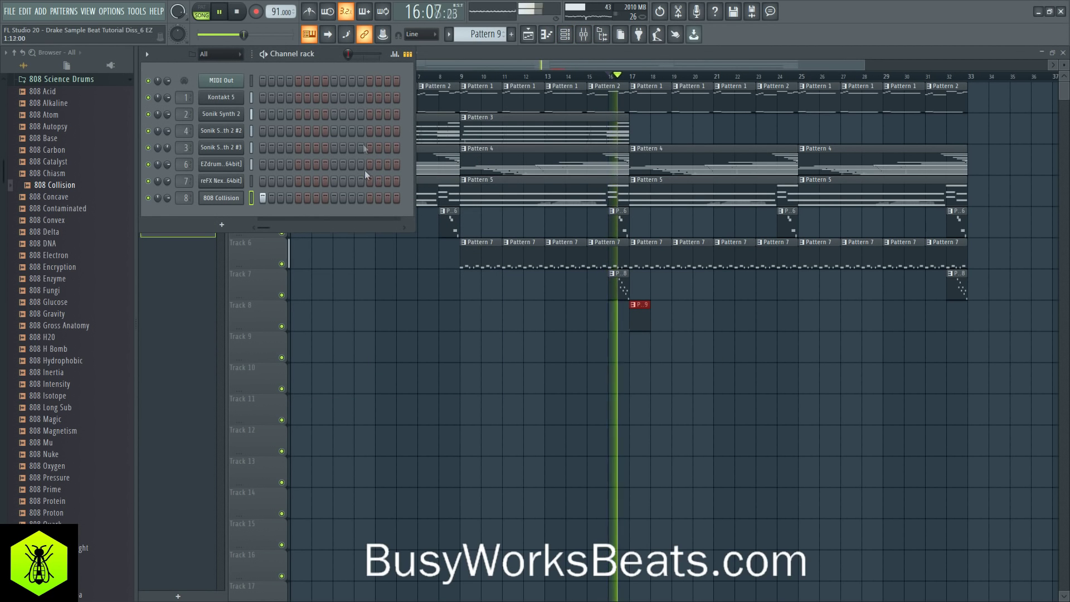
drag(418, 131, 557, 132)
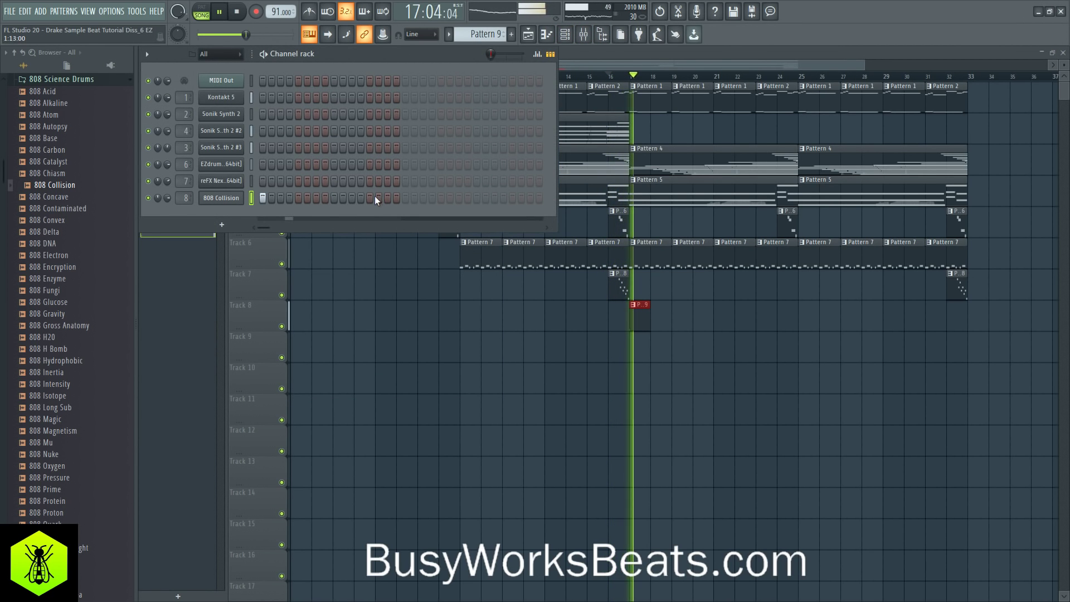
click(317, 198)
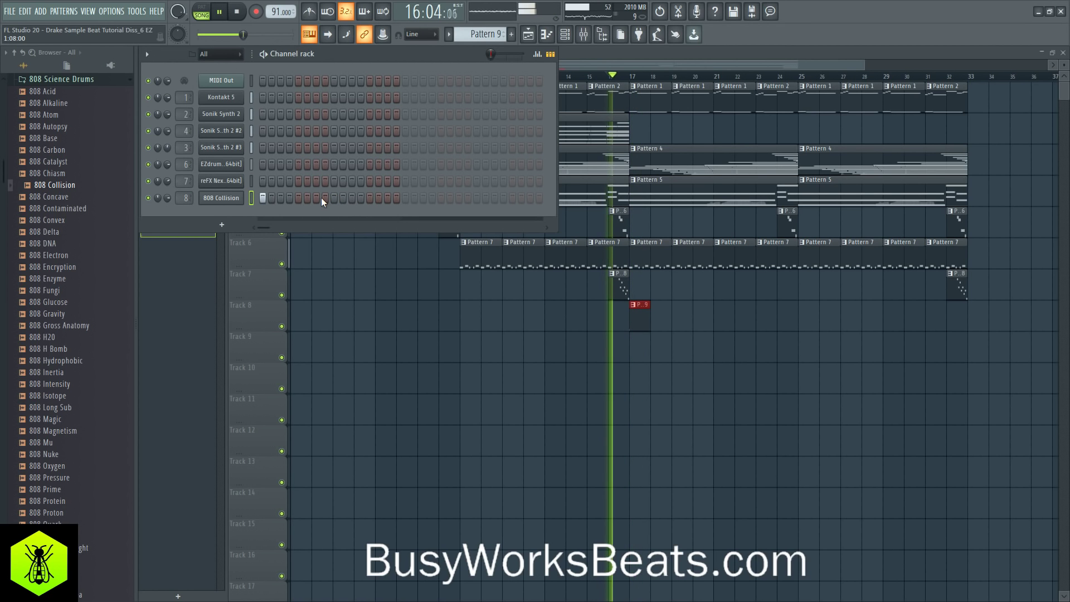
click(352, 199)
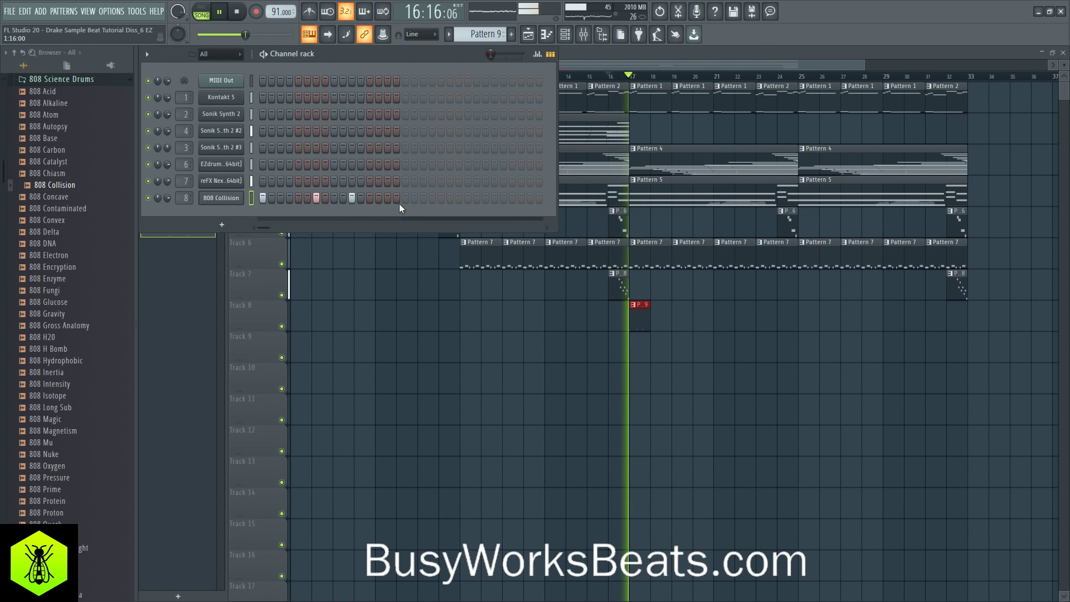
click(325, 198)
click(352, 199)
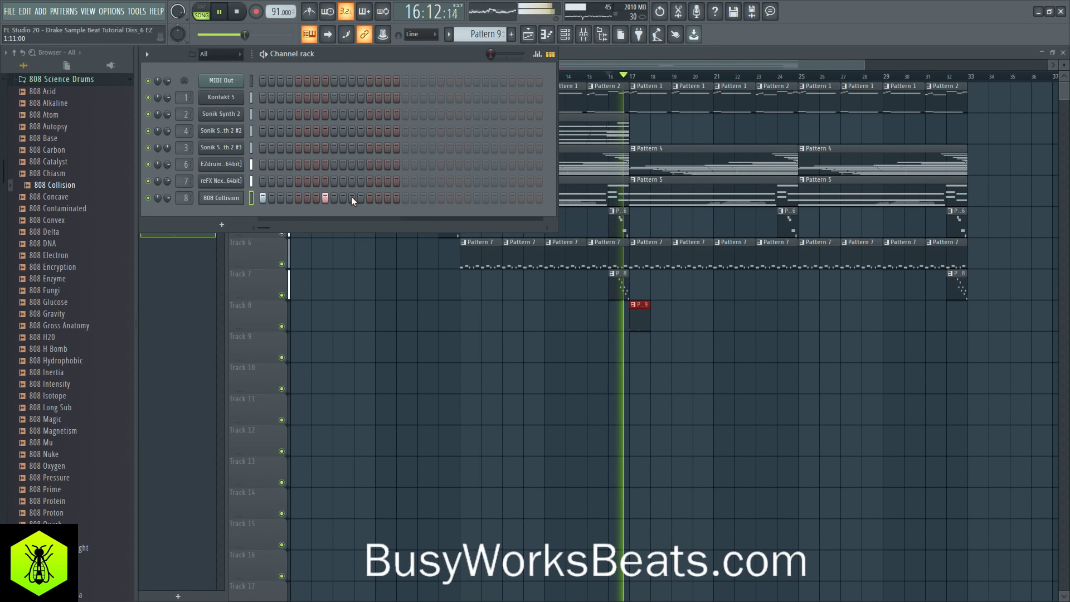
click(352, 199)
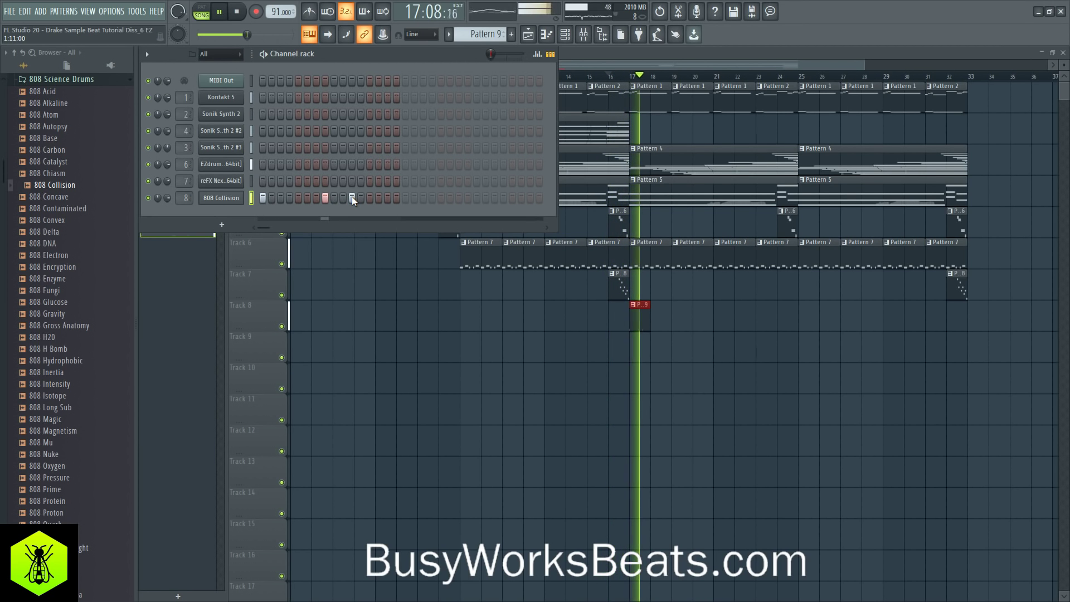
Step: Extend Pattern 9 to two bars with 808 Collision hits on steps 17, 24 and 27, and restart playback
click(405, 198)
click(467, 198)
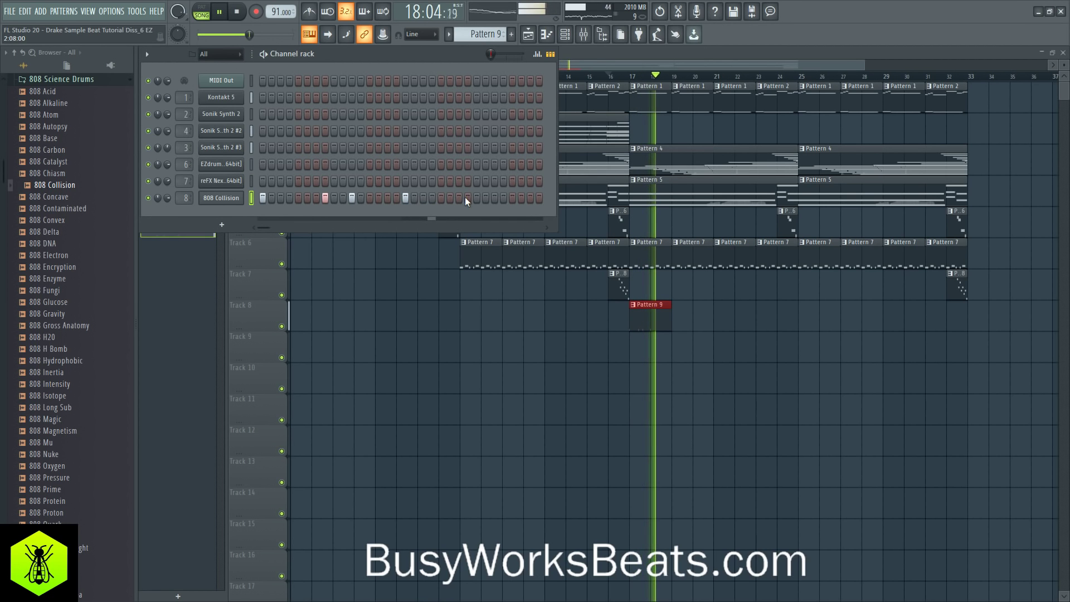
click(494, 198)
click(538, 199)
key(space)
key(space)
Step: Place a second Pattern 9 clip at bar 19 on Track 8 and make it unique
right_click(700, 334)
click(681, 313)
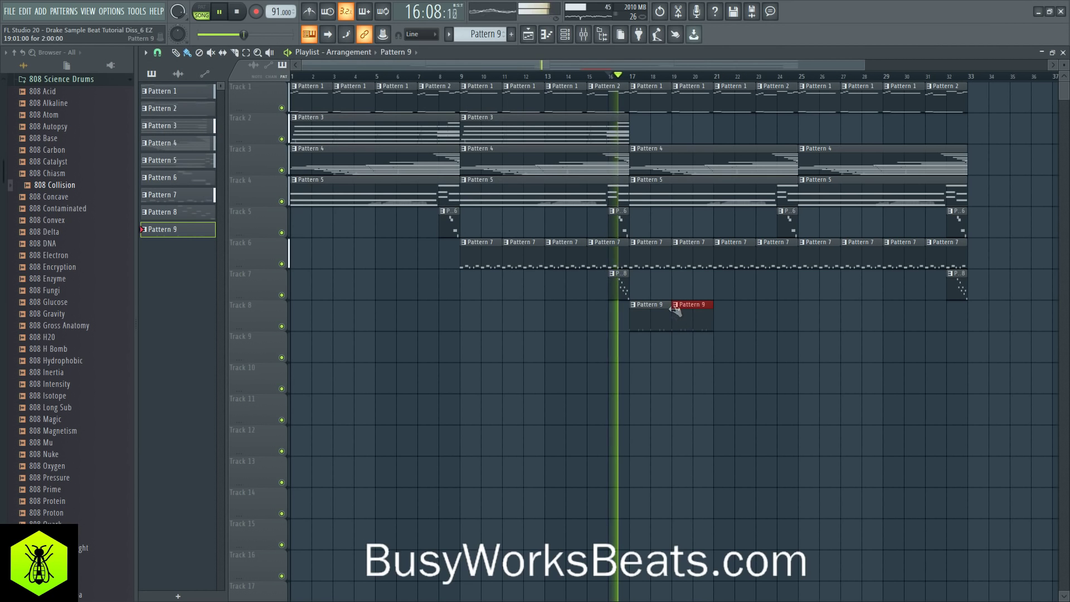
click(675, 305)
click(703, 378)
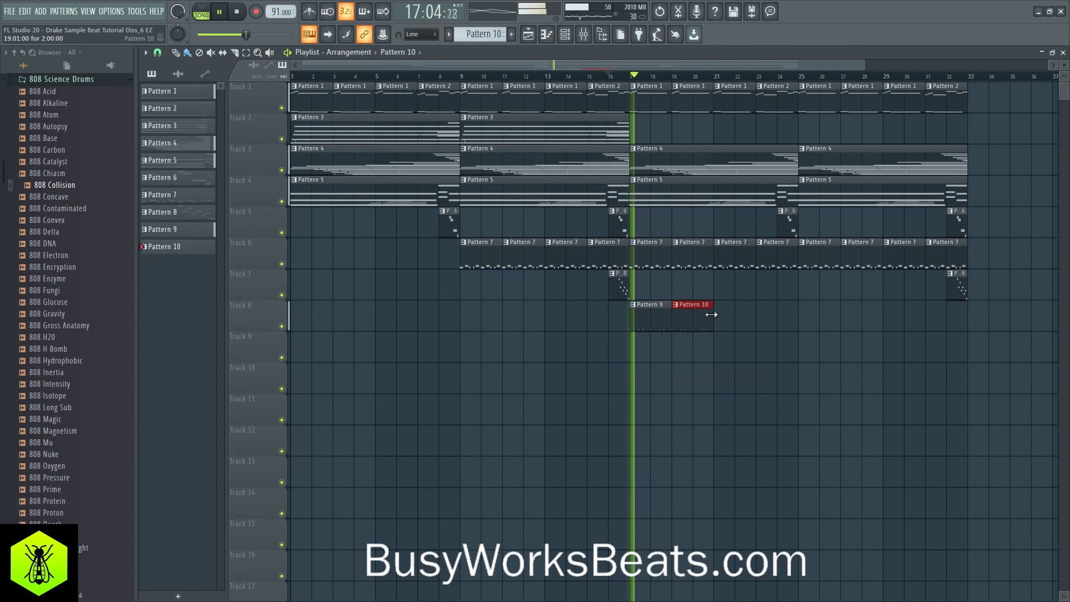
Step: Repeat the Pattern 9 and Pattern 10 clip pair along Track 8 through the end of bar 32
drag(660, 319, 741, 312)
mouse_move(808, 319)
mouse_down()
mouse_move(643, 316)
mouse_move(827, 323)
mouse_up()
click(817, 370)
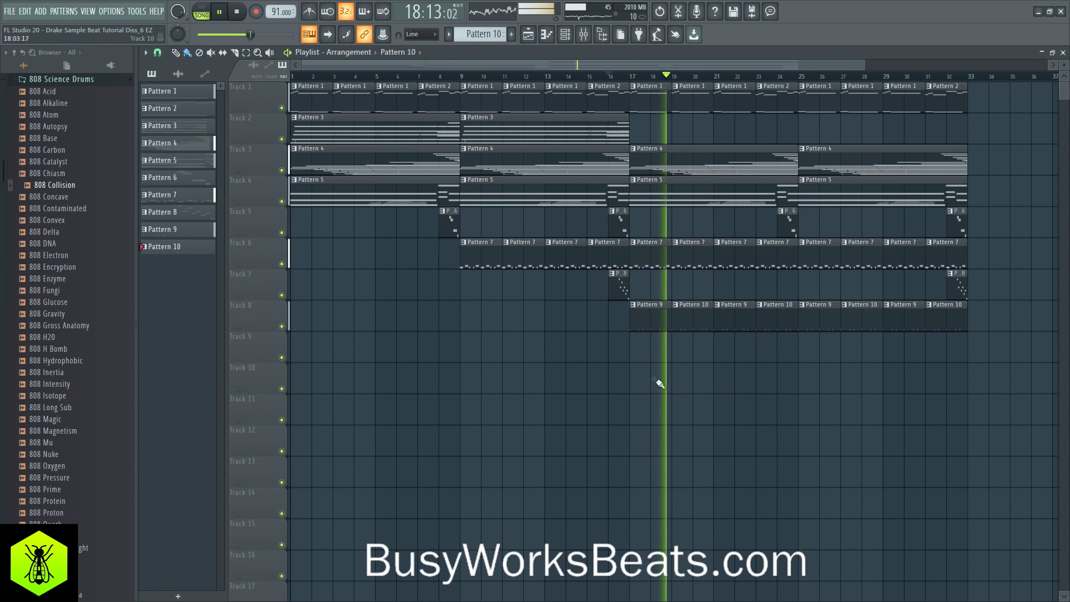
Step: In Pattern 10's piano roll, extend the last C5 note to five steps and overlay a matching slide note on C6
right_click(685, 321)
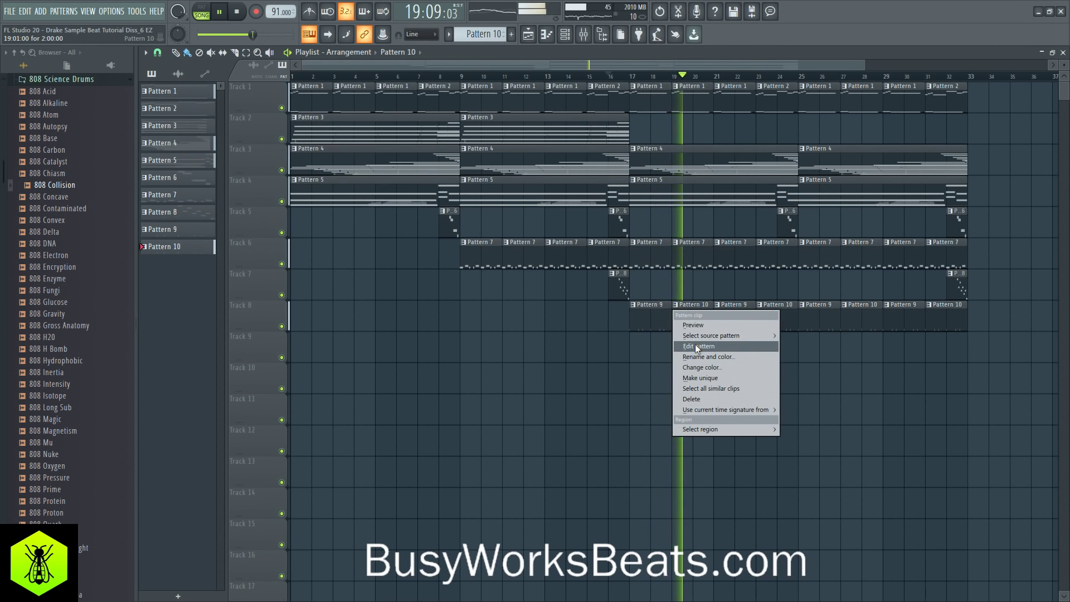
click(696, 345)
scroll(583, 396, down, 3)
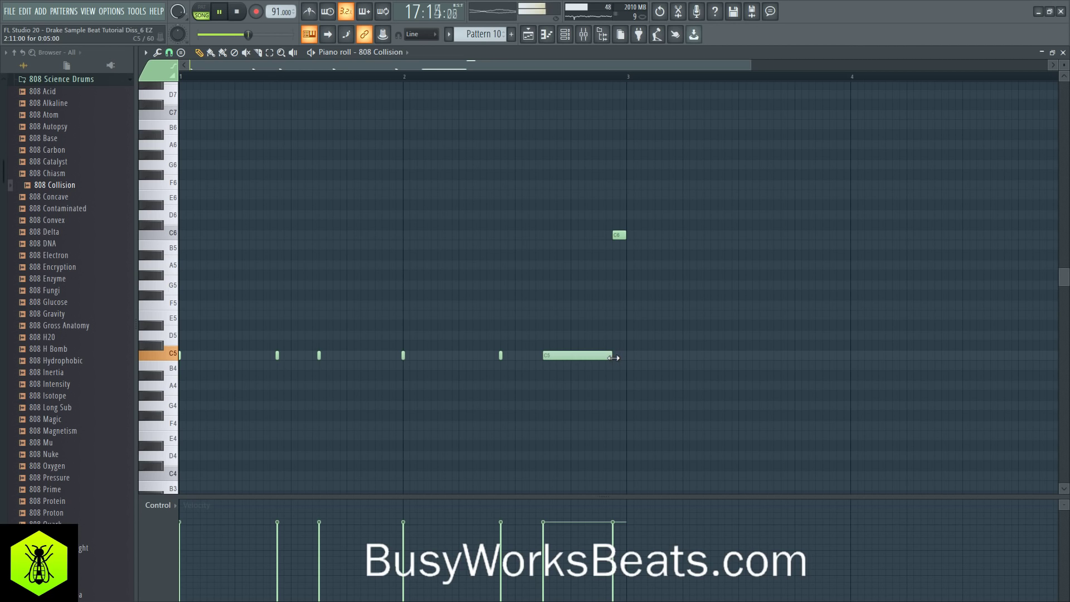
mouse_move(580, 356)
mouse_down()
mouse_move(599, 352)
mouse_move(581, 333)
mouse_up()
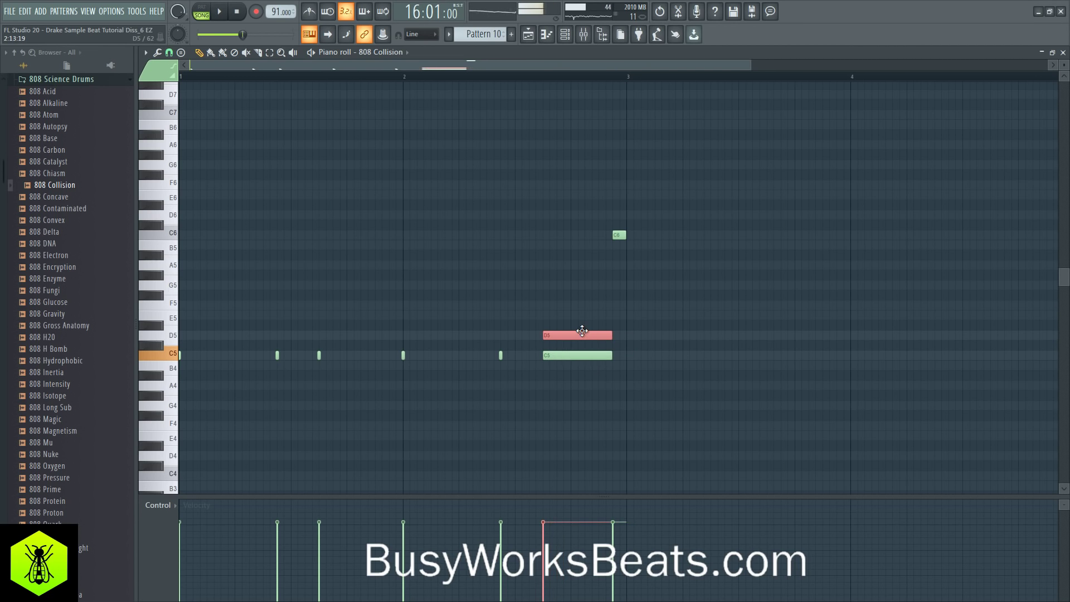
double_click(577, 333)
click(594, 369)
drag(570, 336, 573, 232)
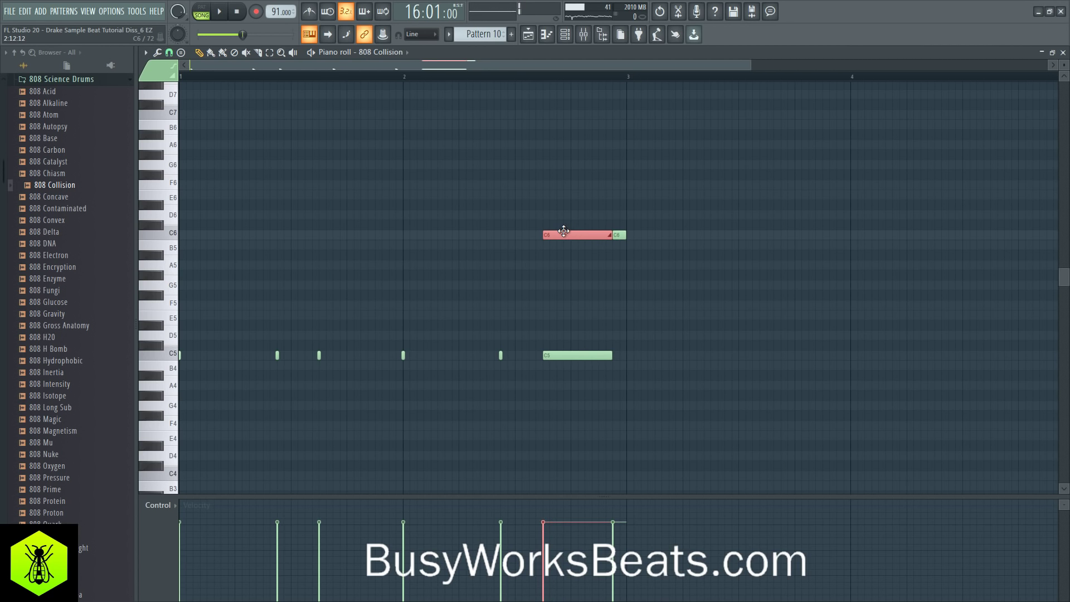
click(1063, 53)
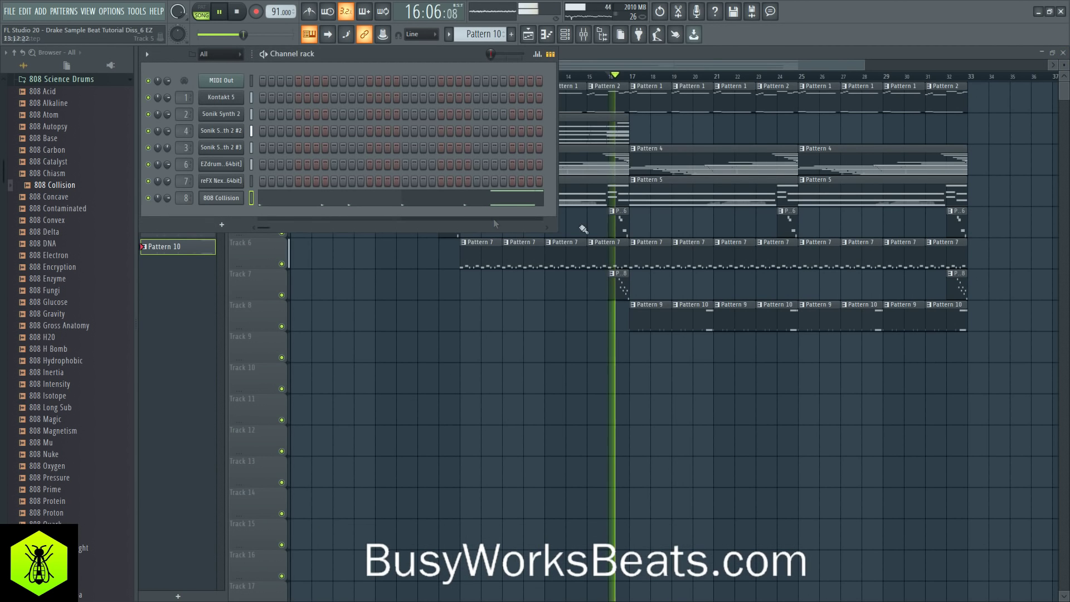
Step: Enable the 808 Collision channel's volume envelope with attack, sustain and release at minimum, and close its settings
click(221, 197)
click(232, 171)
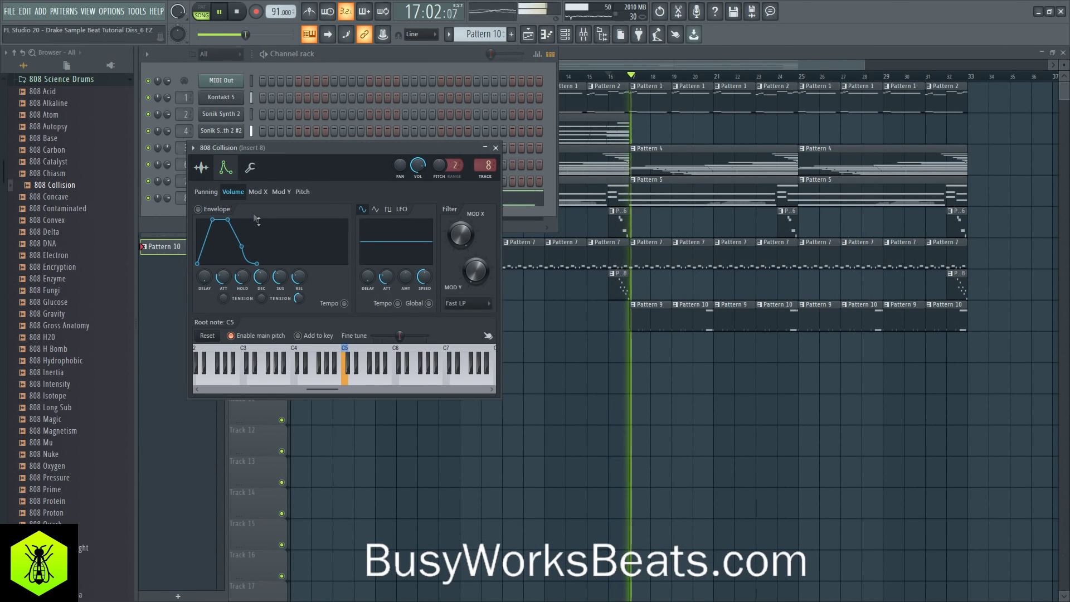
drag(225, 274, 225, 296)
key(space)
drag(298, 276, 298, 296)
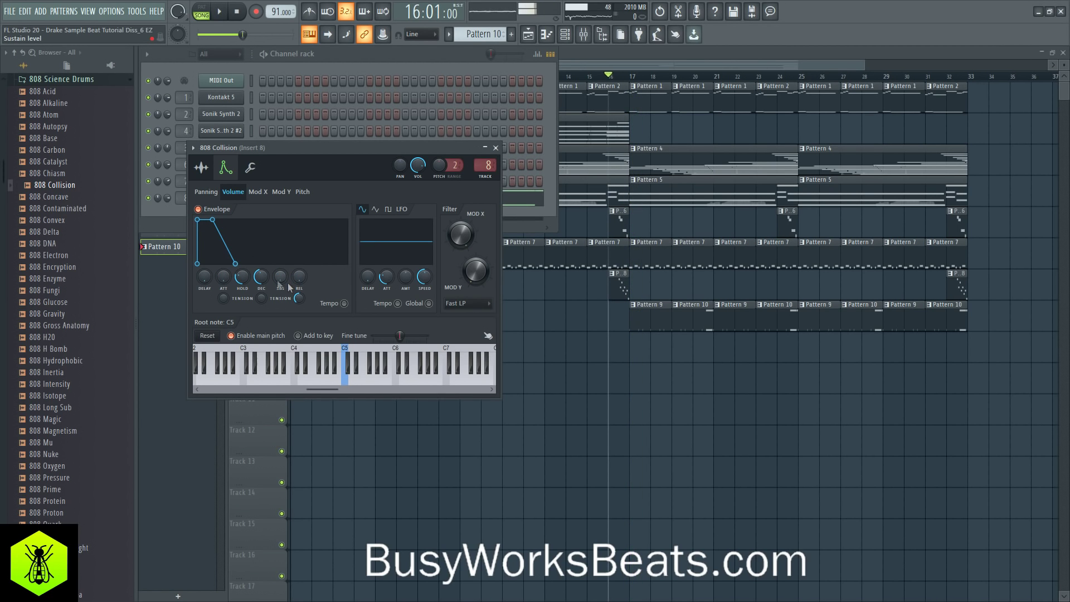
click(495, 148)
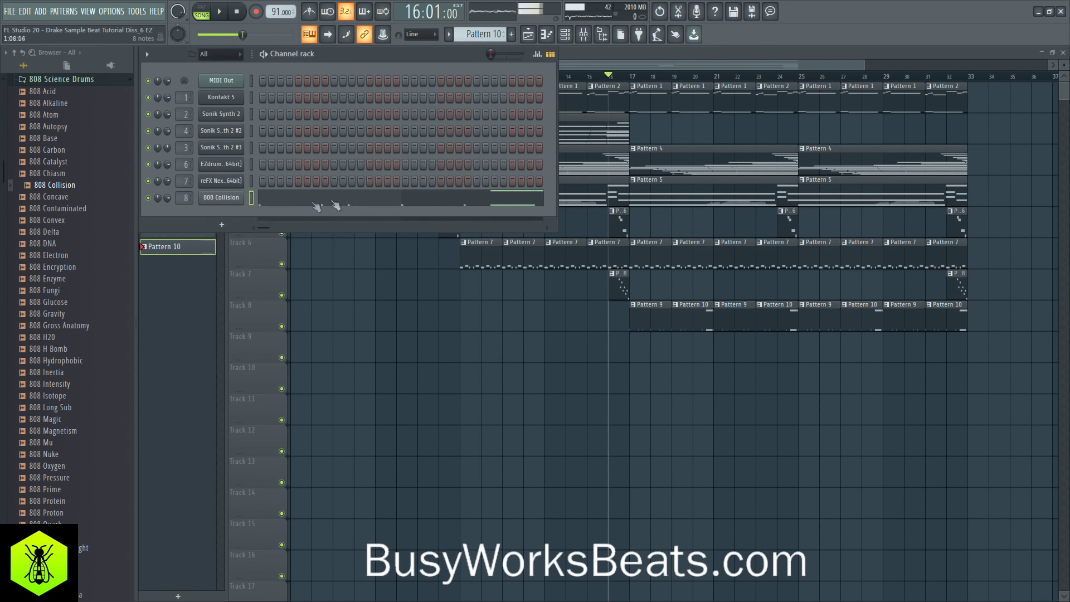
Step: Open Pattern 9 in the piano roll, apply legato to all the 808 notes and cut the last one at the end of bar 2
right_click(699, 395)
click(634, 305)
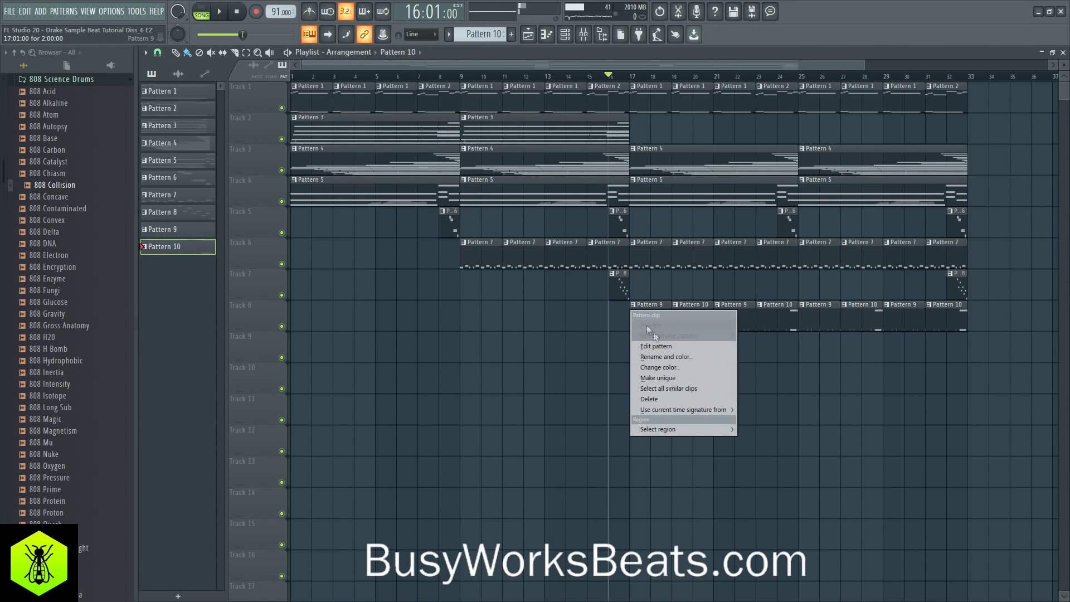
click(657, 349)
key(ctrl+a)
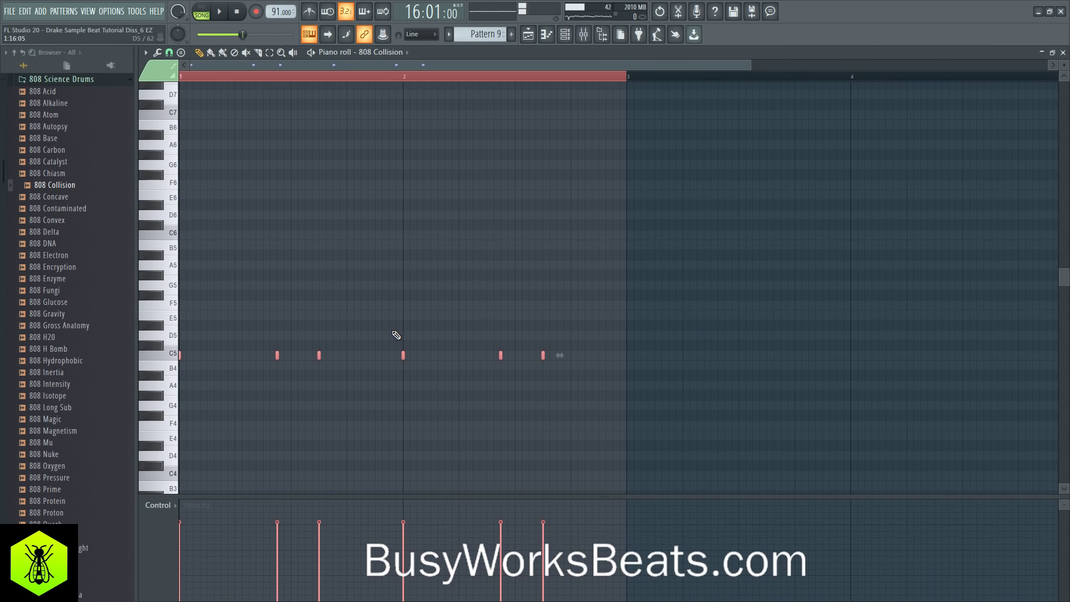
key(ctrl+l)
key(Return)
click(545, 355)
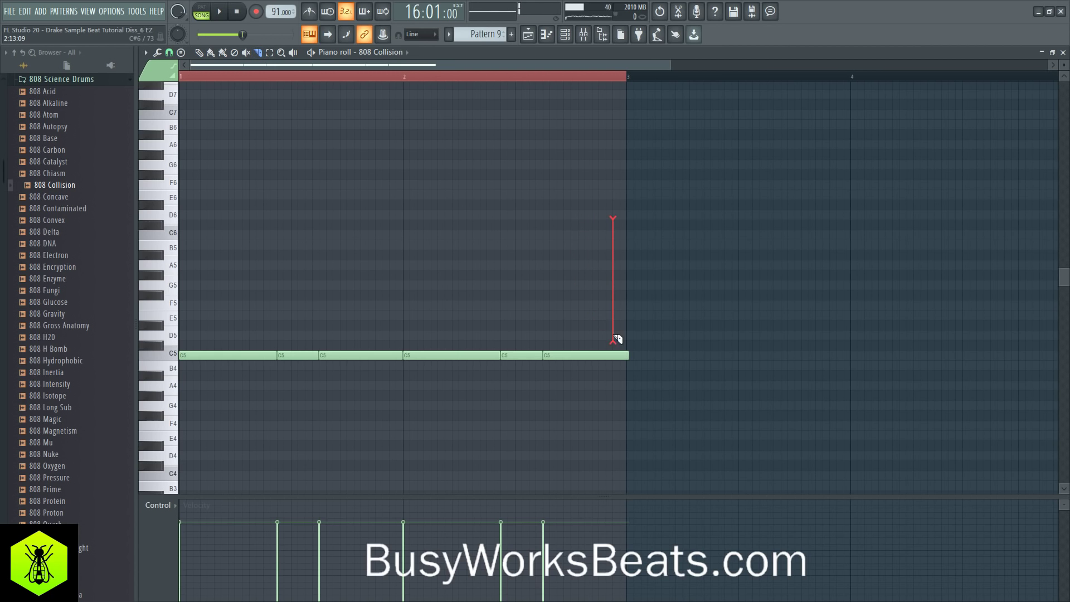
drag(625, 369, 629, 370)
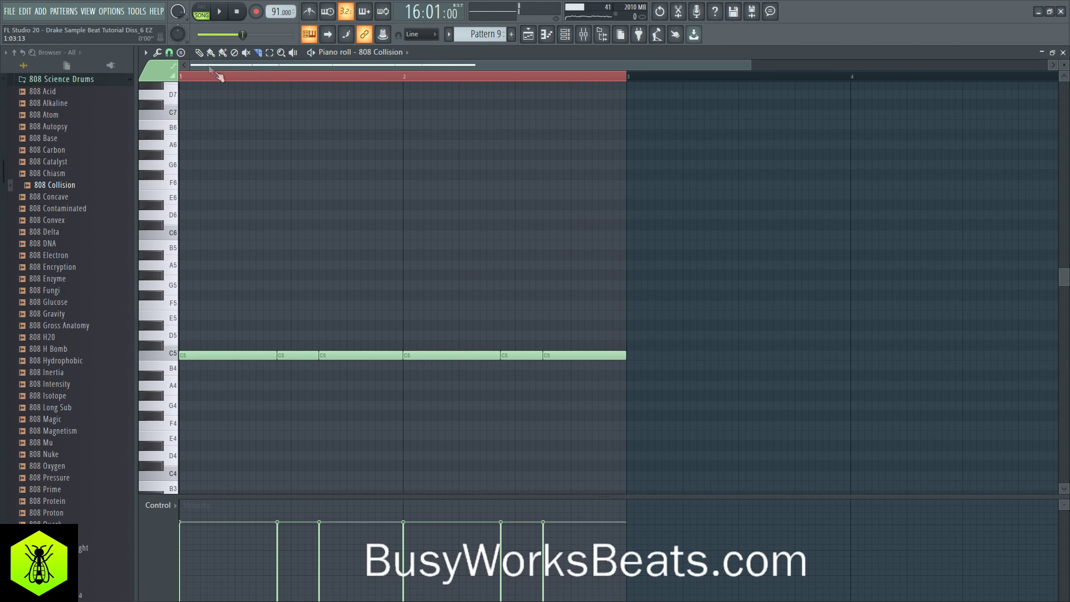
Step: Trim the 808 notes that start bars 1 and 2 to four steps each, and clear the time selection
drag(262, 301, 265, 369)
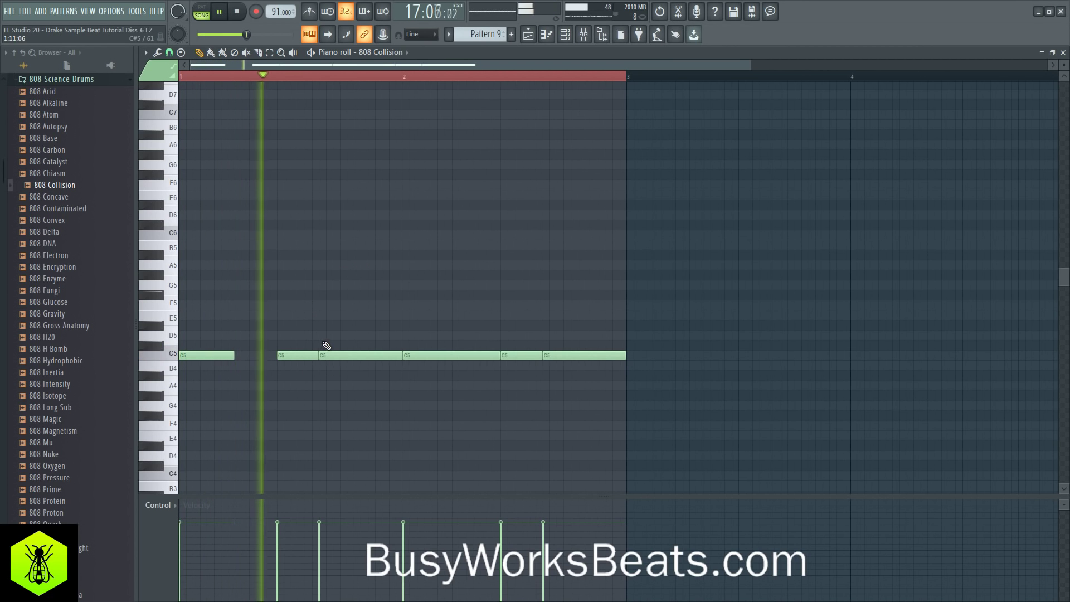
mouse_move(400, 356)
mouse_down()
mouse_move(383, 357)
mouse_move(399, 356)
mouse_up()
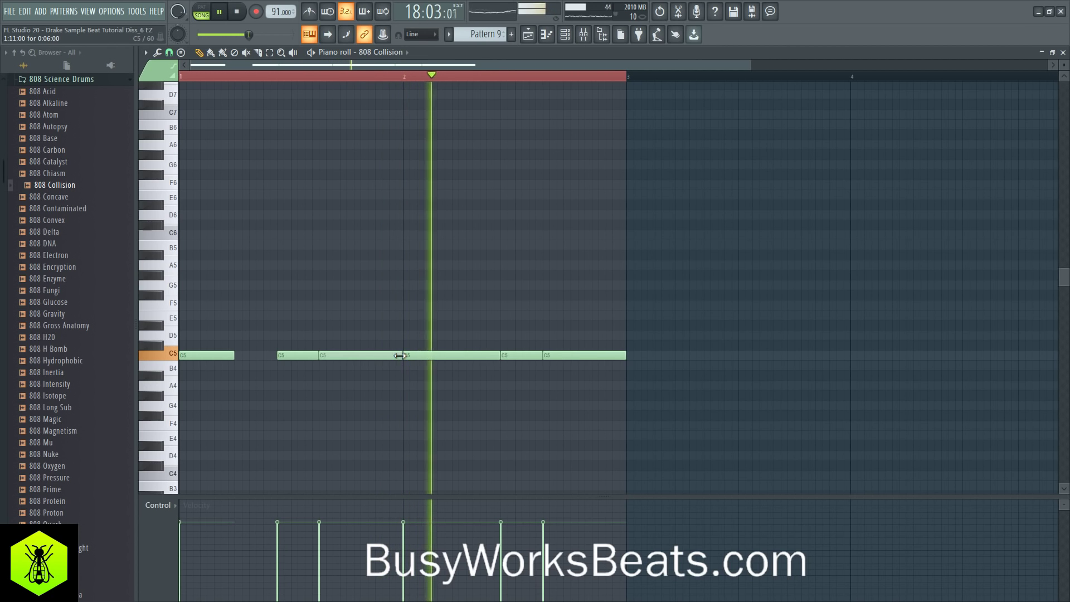
drag(458, 334, 468, 372)
key(space)
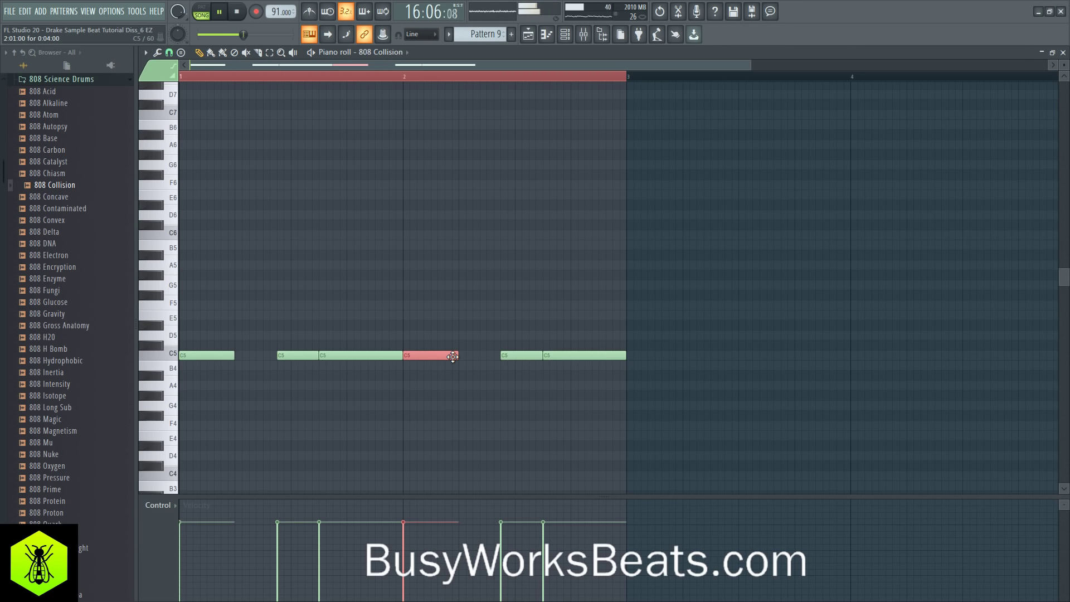
ctrl+click(458, 77)
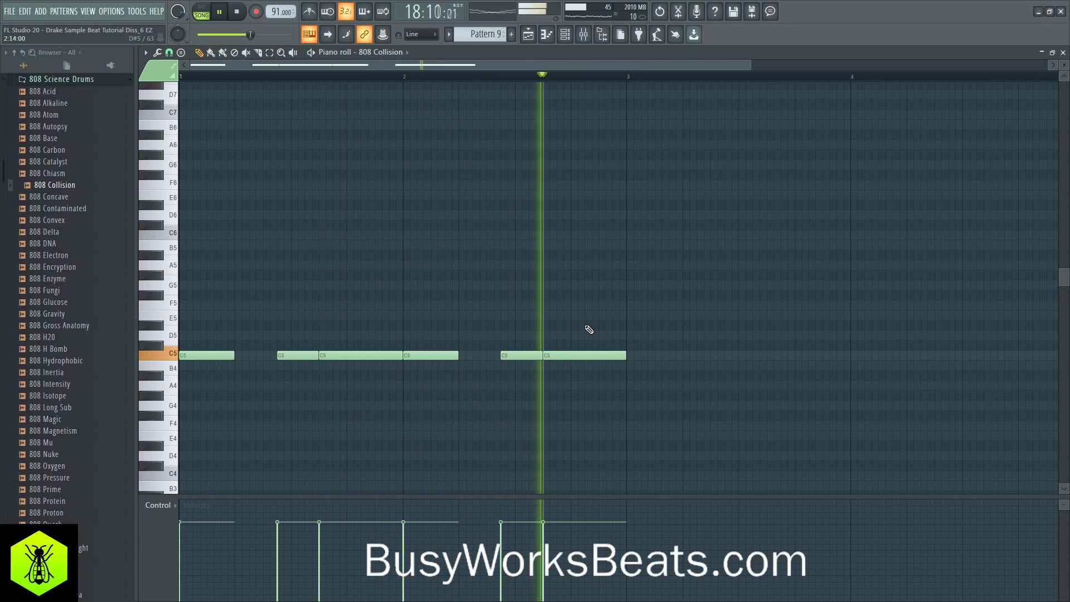
Step: Shorten the last C5 note to two steps and add one-step F5 notes on steps 13 and 15 of bar 2
key(space)
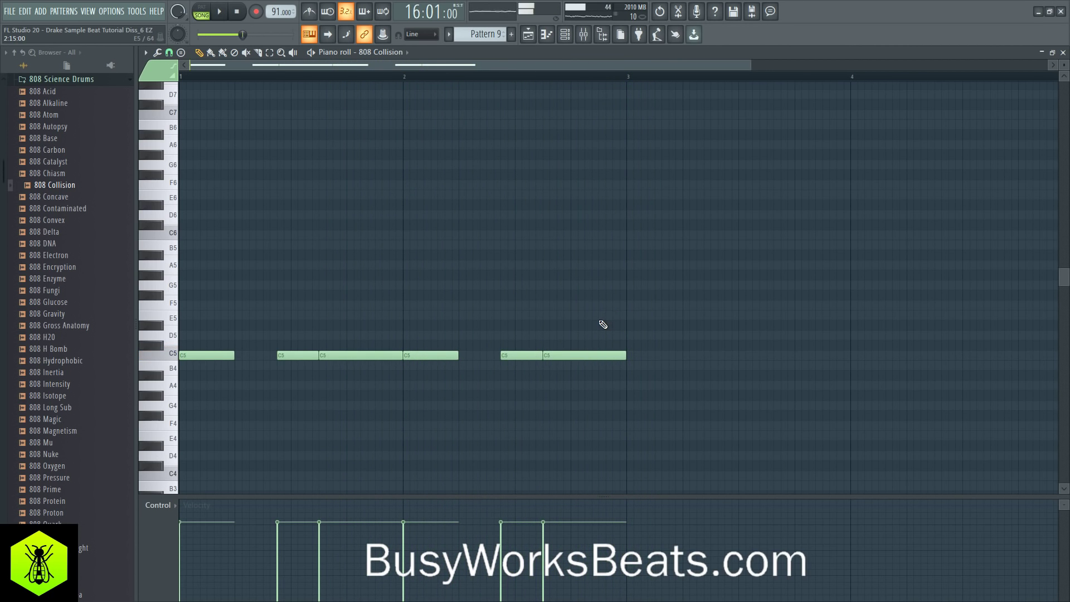
click(597, 355)
drag(587, 352, 570, 307)
right_click(570, 315)
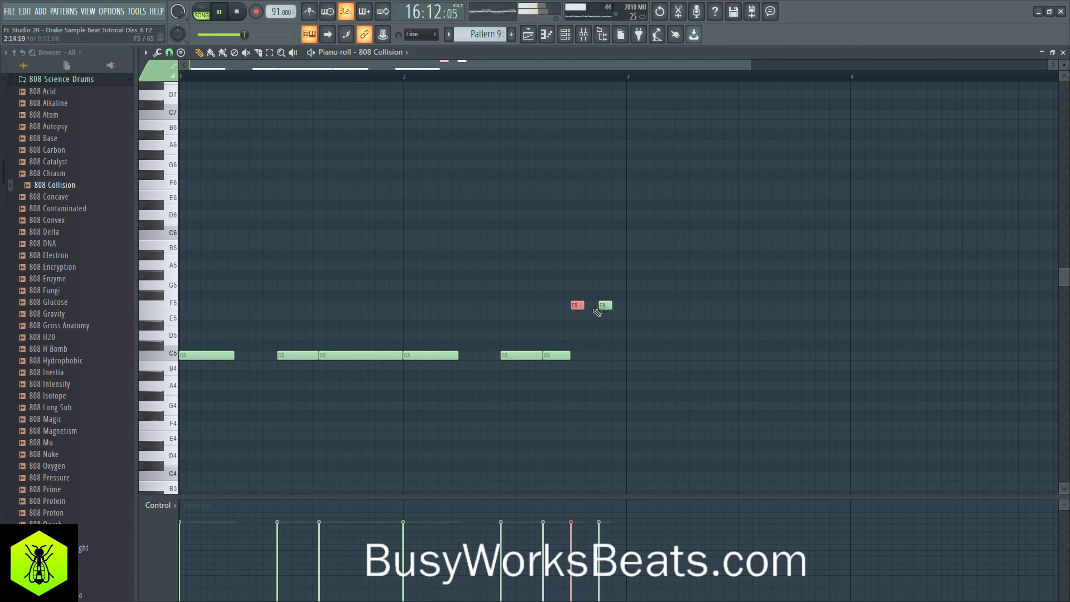
Step: Duplicate the two F5 notes as slide notes on F6 and delete the leftover G5 copy
ctrl+shift+click(604, 306)
drag(603, 306, 604, 285)
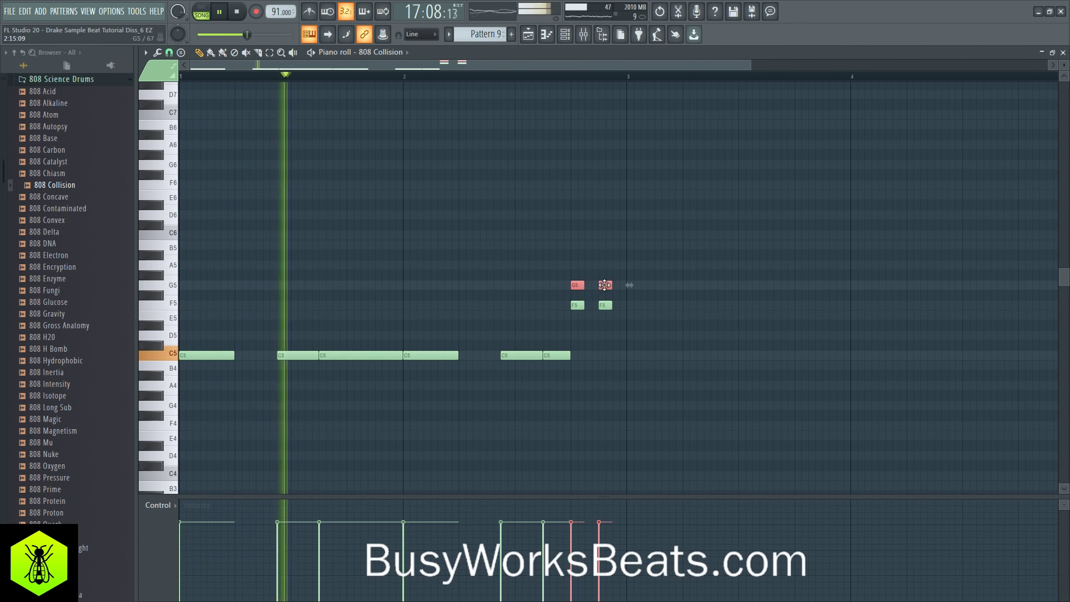
double_click(603, 286)
click(606, 267)
key(space)
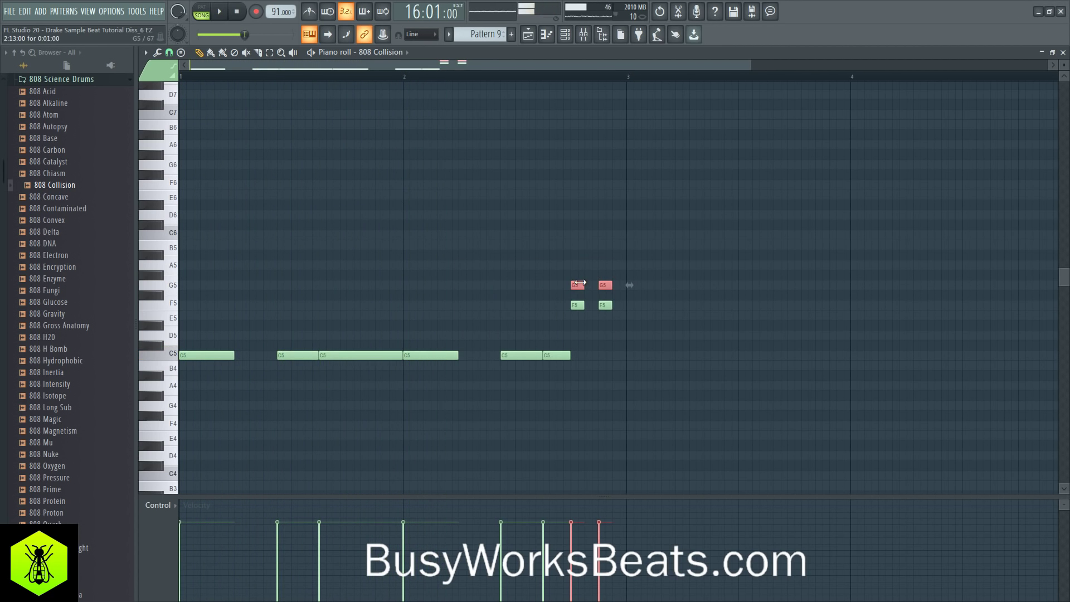
double_click(577, 285)
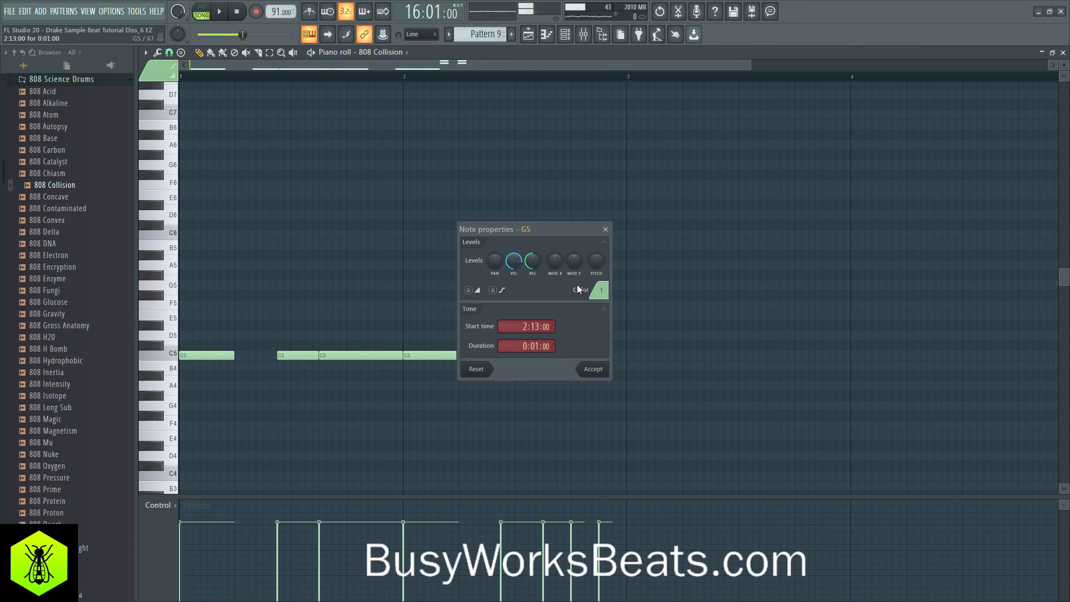
click(590, 367)
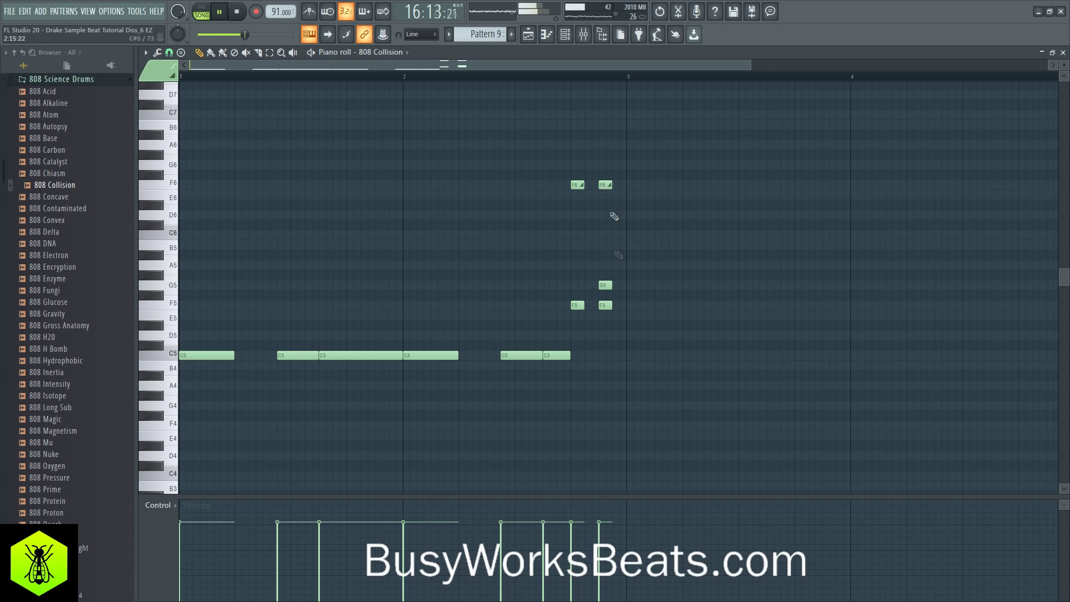
right_click(608, 285)
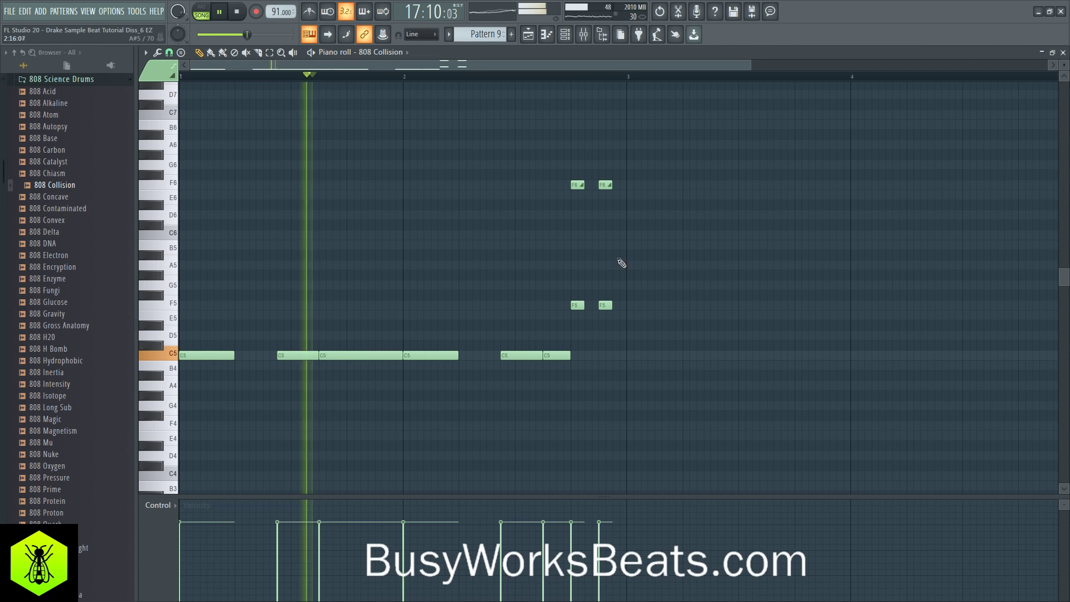
Step: Try the two slide notes one octave higher and play the pattern from bar 2
drag(629, 185, 576, 180)
key(ctrl+Up)
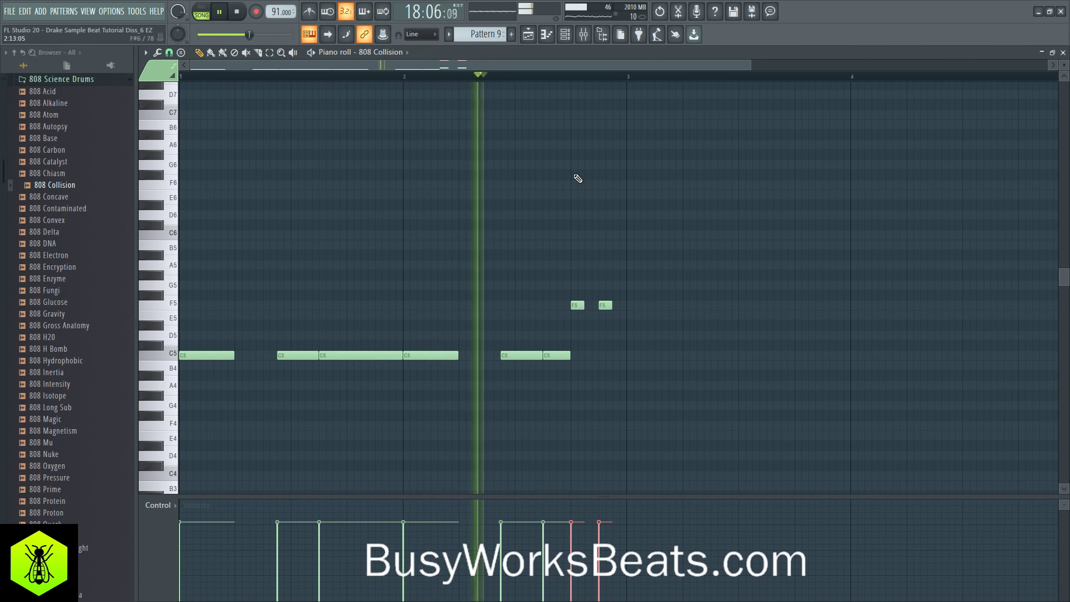
scroll(590, 210, up, 5)
key(space)
click(439, 79)
key(space)
Step: Shift both F5 notes and their F6 slide notes two steps later, starting at 2:15, and play the result
drag(576, 250, 633, 396)
key(space)
key(space)
right_click(616, 355)
key(space)
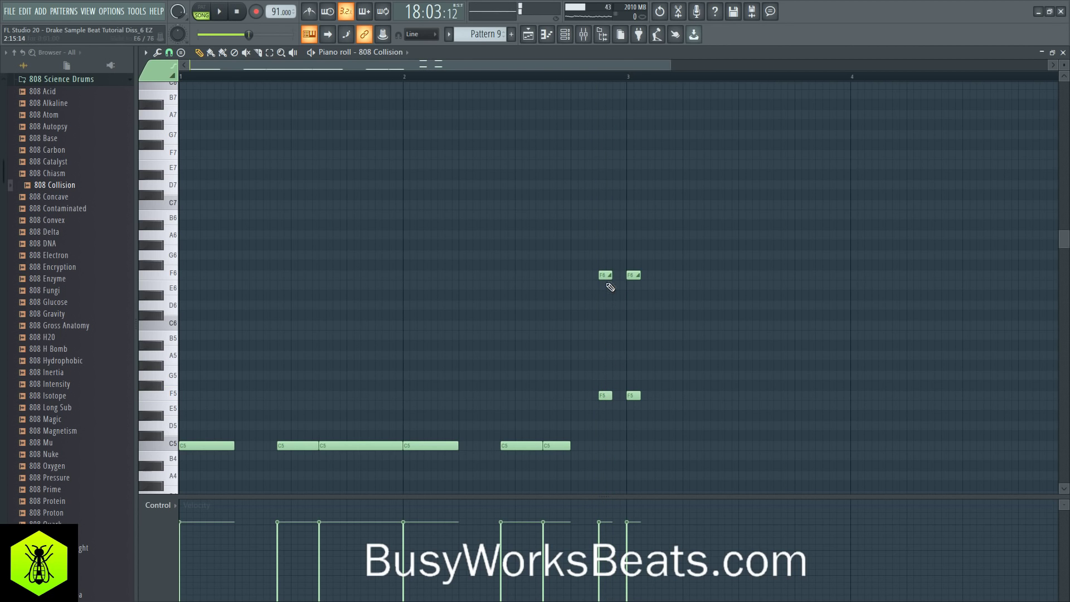
Step: Shorten both F6 slide notes to half a step and move the second F5 and F6 pair to start at 2:16
key(space)
drag(639, 275, 633, 276)
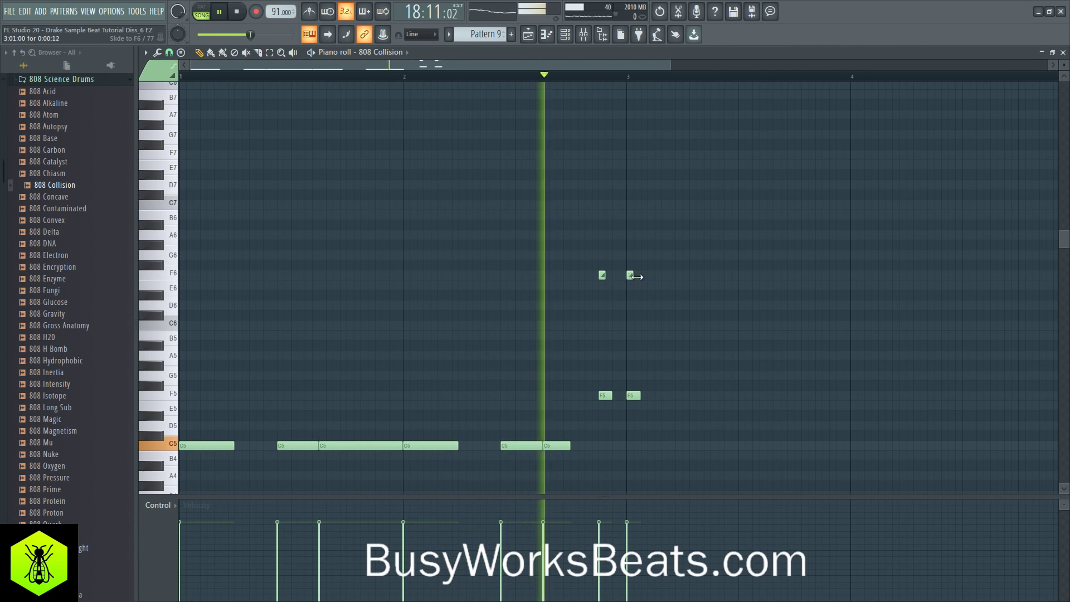
drag(639, 418, 617, 272)
ctrl+click(622, 286)
scroll(605, 79, up, 3)
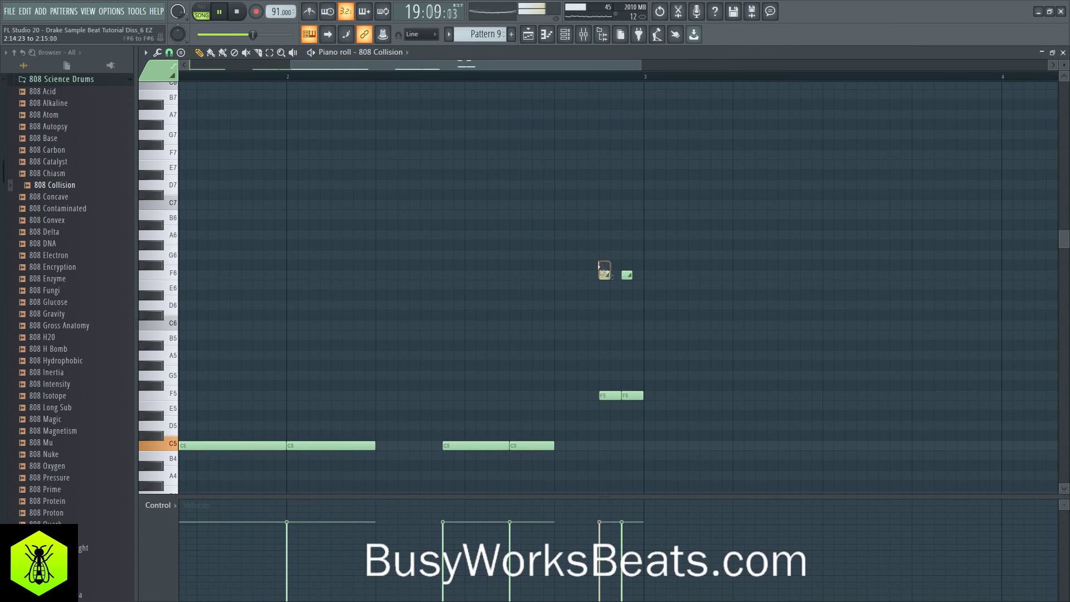
Step: Try the two F6 slide notes half a step later, then restore them to 2:15 and 2:16 and play the result
drag(622, 279, 633, 279)
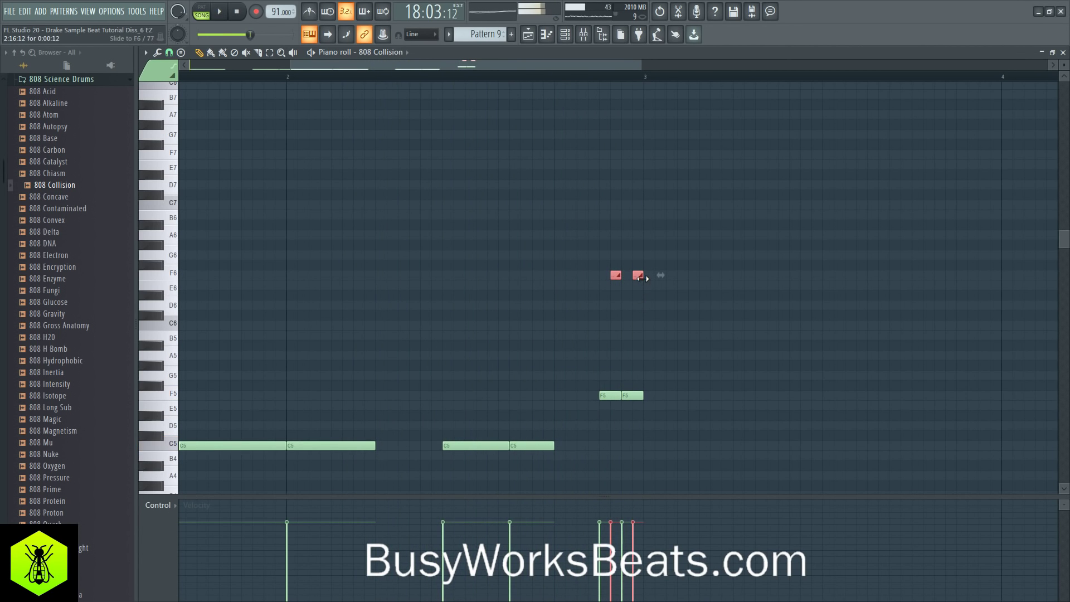
drag(638, 277, 627, 277)
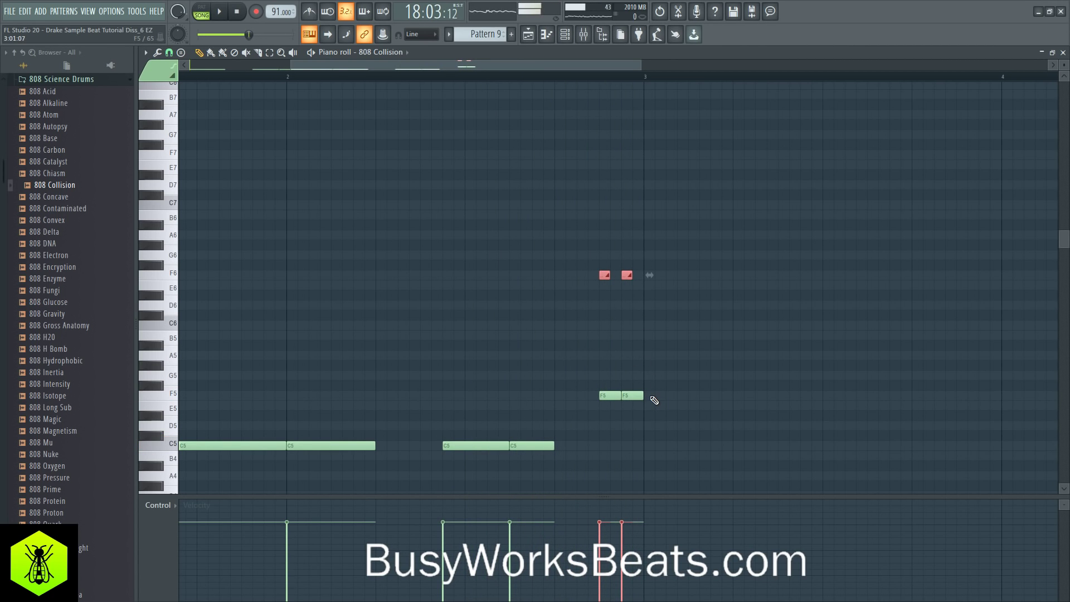
key(space)
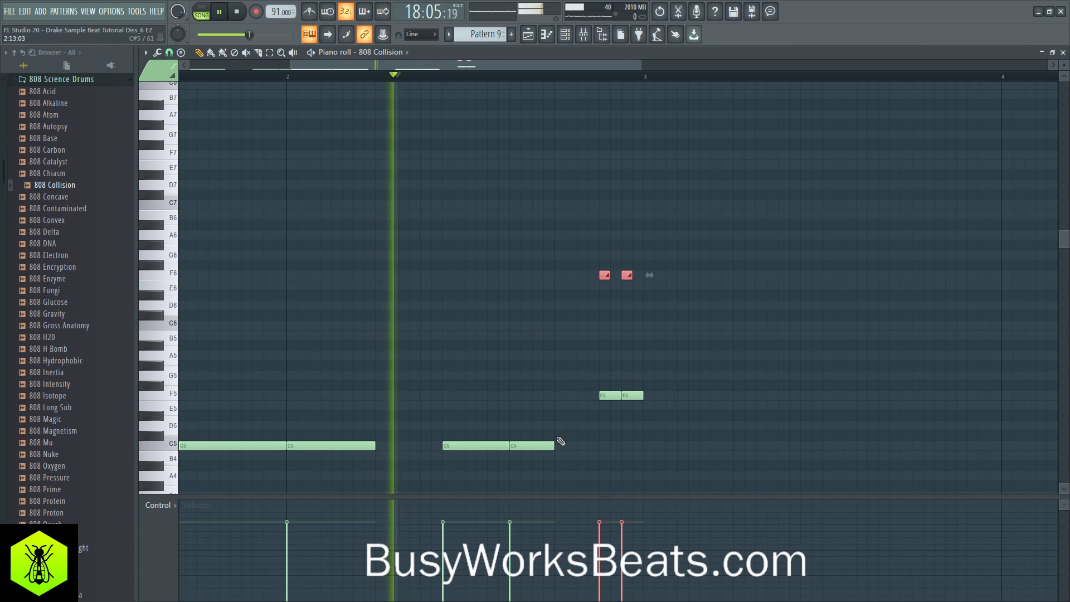
Step: Extend the last C5 note of bar 2 to four steps so it meets the first F5 note
drag(554, 445, 595, 445)
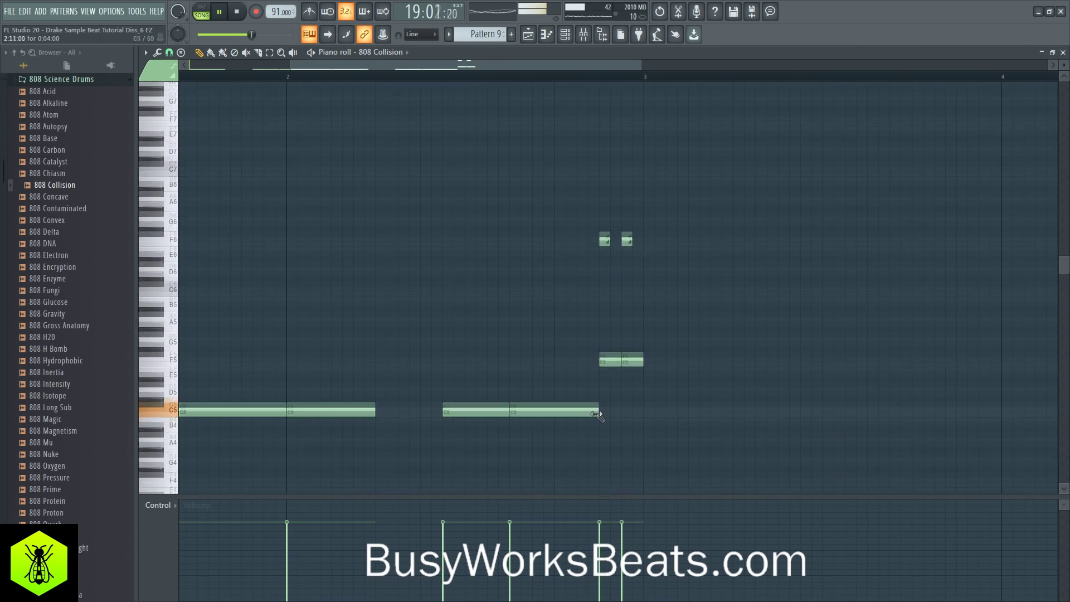
scroll(622, 270, down, 2)
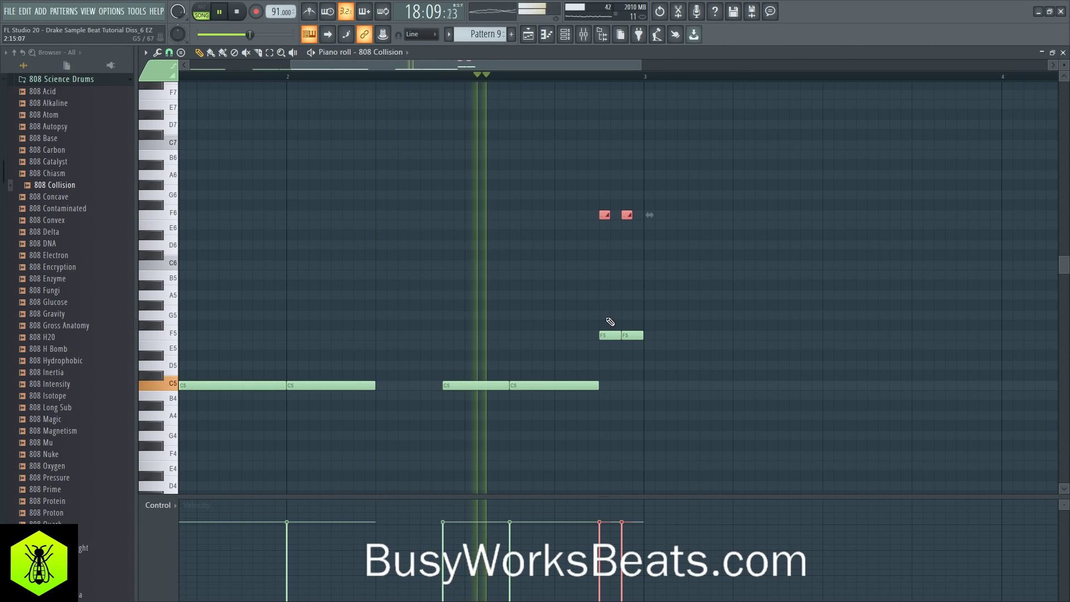
Step: Try both F5 notes and their F6 slide notes one octave higher during playback
drag(659, 349, 603, 184)
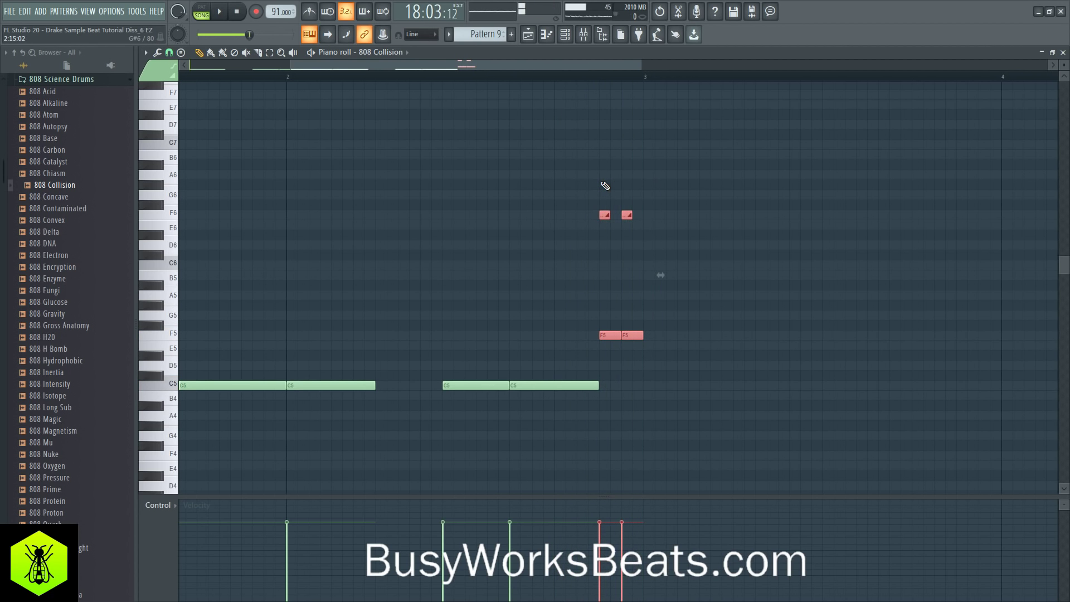
key(ctrl+Up)
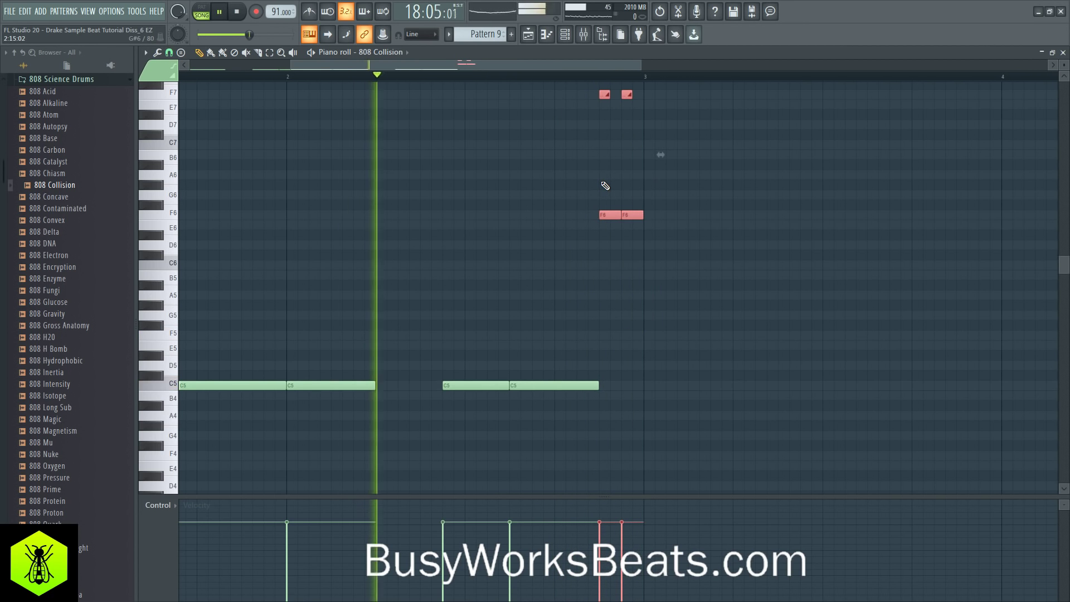
scroll(568, 220, up, 5)
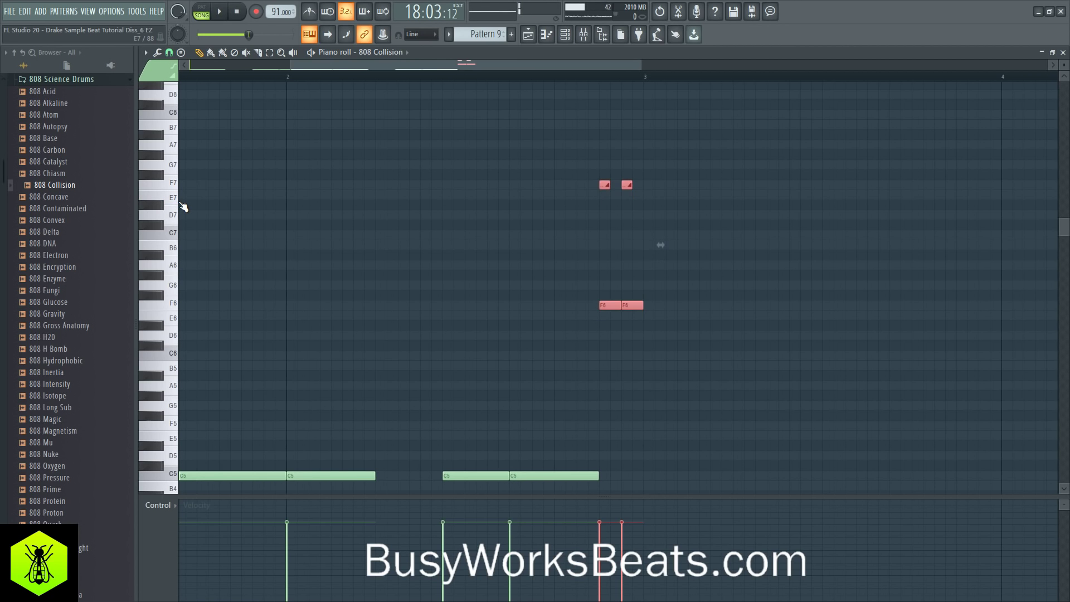
Step: Try the two F7 slide notes on F#7 and on E7 during playback
drag(473, 180, 660, 210)
key(shift+Up)
key(space)
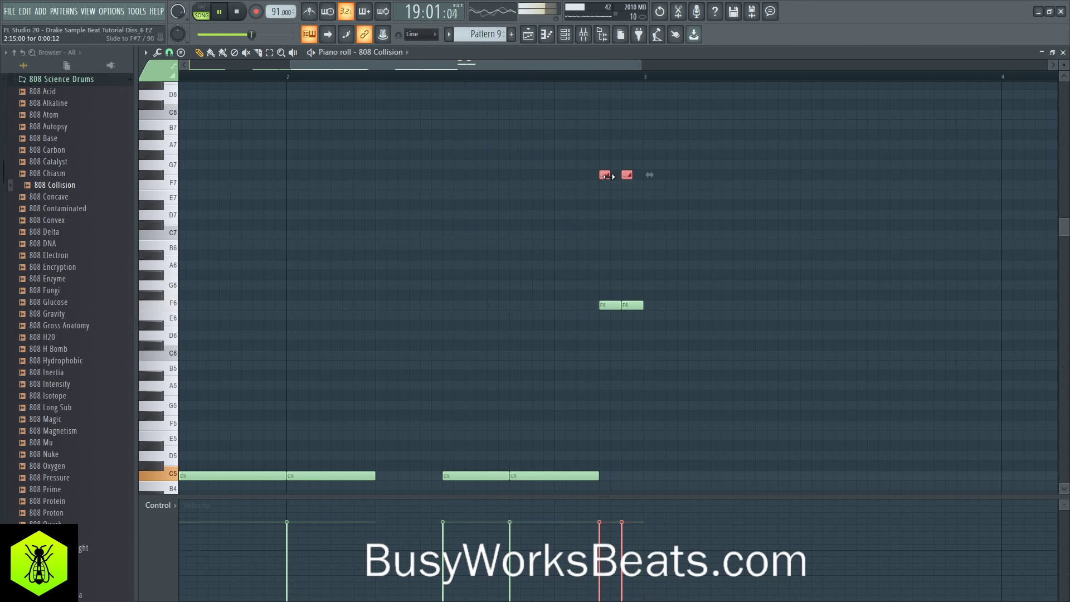
key(shift+Down)
key(shift+Down)
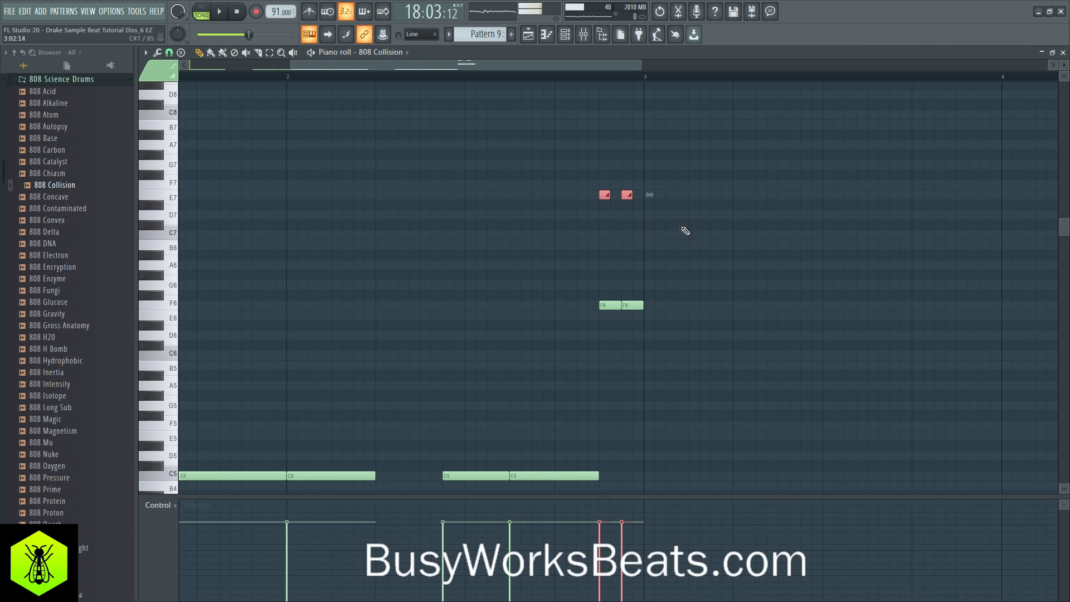
Step: Bring the slide notes back to F7, then lower them and both F6 notes one octave and play the result
drag(611, 177, 673, 312)
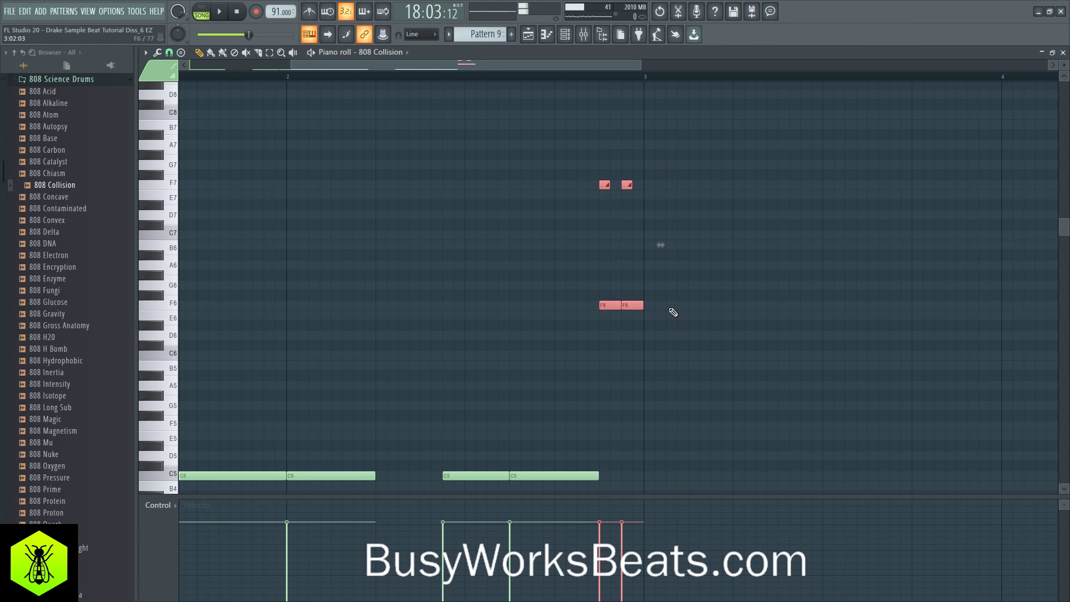
key(ctrl+Down)
key(space)
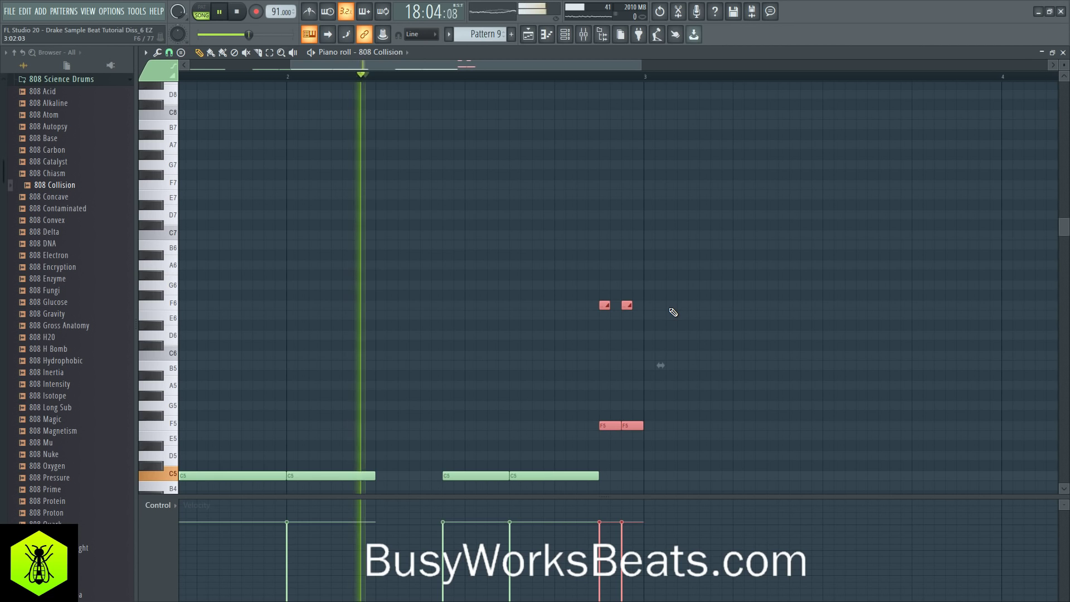
Step: Delete the second F6 slide note and add a two-step G4 slide note starting at 2:13
scroll(671, 326, down, 3)
ctrl+click(631, 229)
right_click(627, 214)
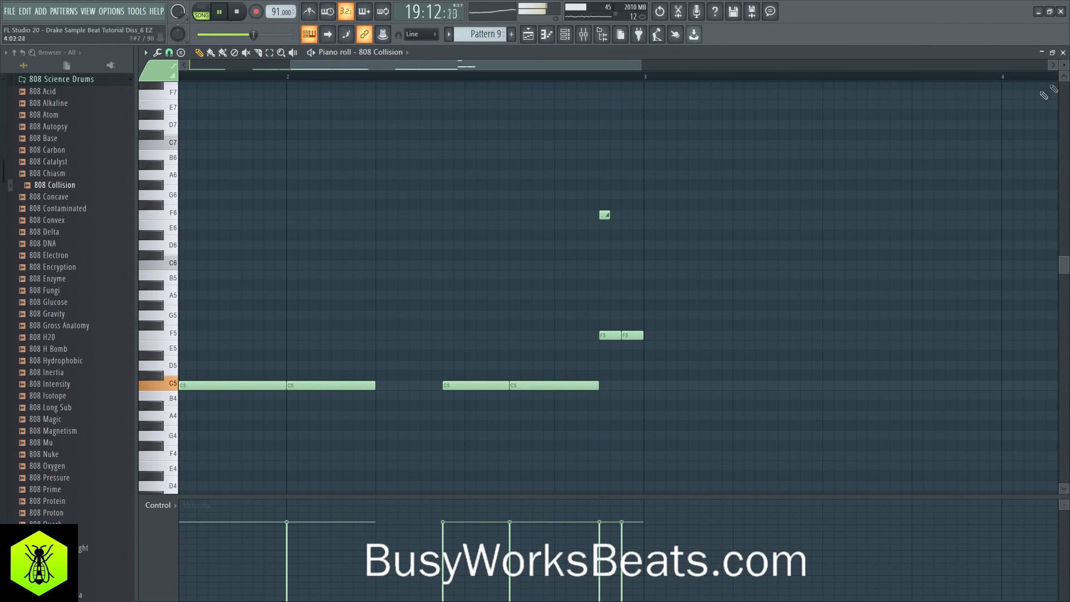
scroll(682, 86, down, 4)
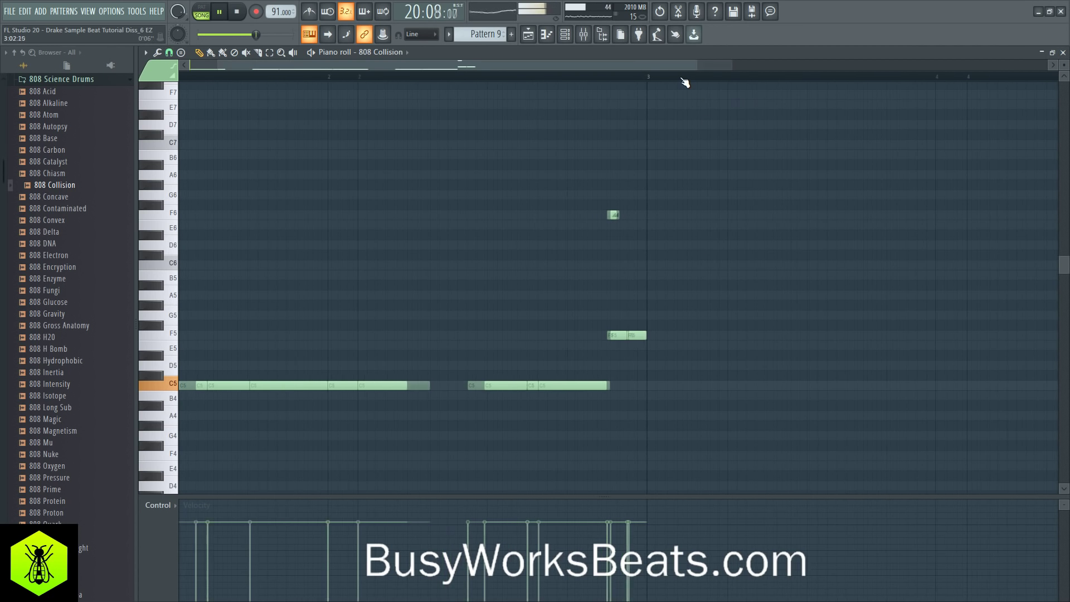
scroll(592, 83, up, 3)
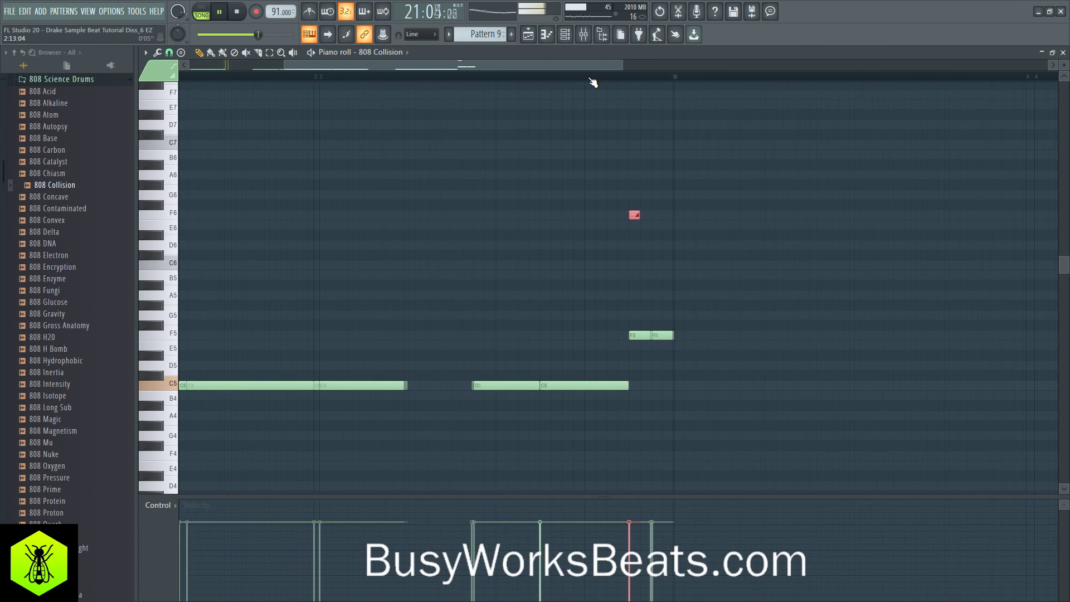
drag(601, 395, 630, 436)
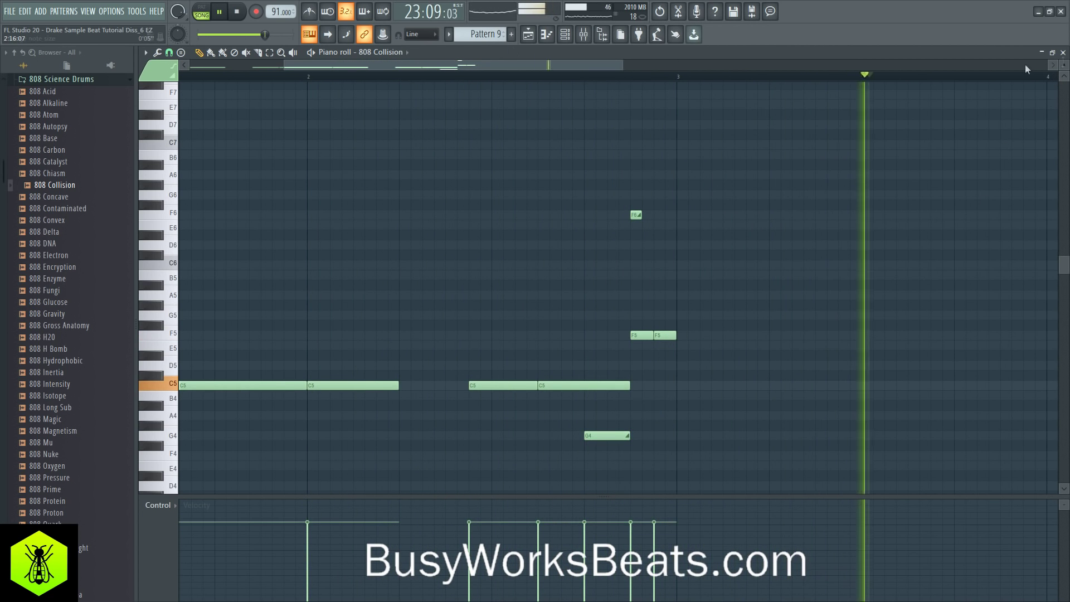
Step: Leave the Pattern 9 notes and open the 808 Collision notes of Pattern 10 for editing
click(1063, 53)
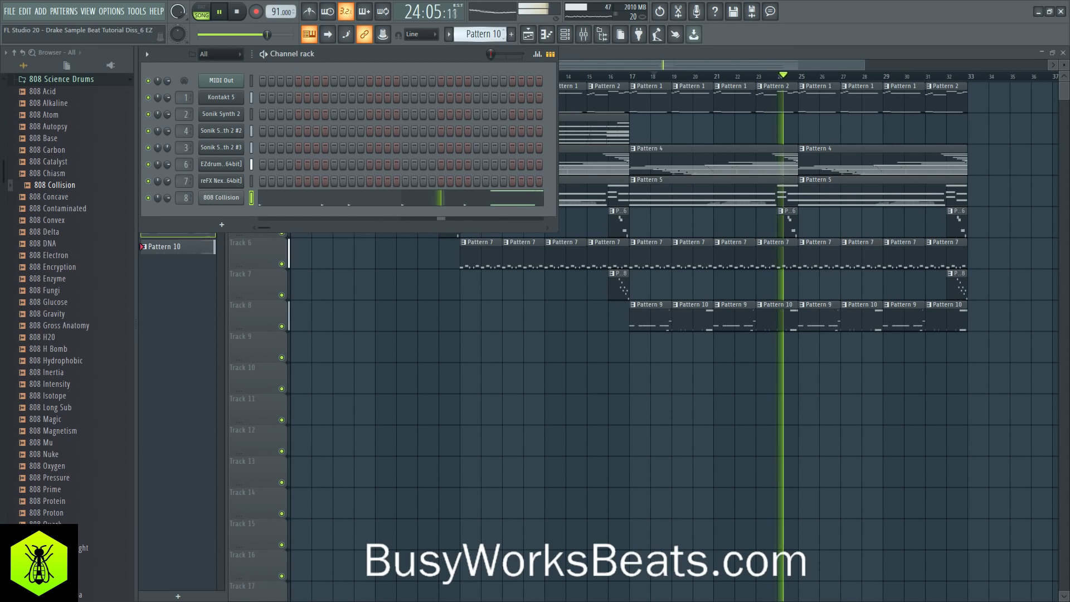
click(468, 199)
right_click(825, 264)
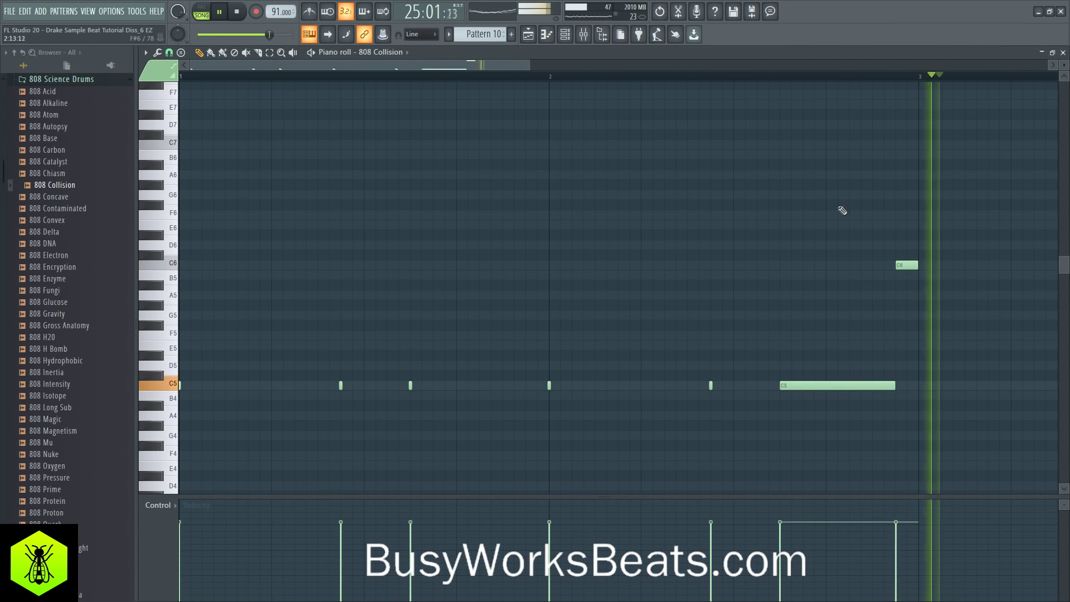
click(1062, 53)
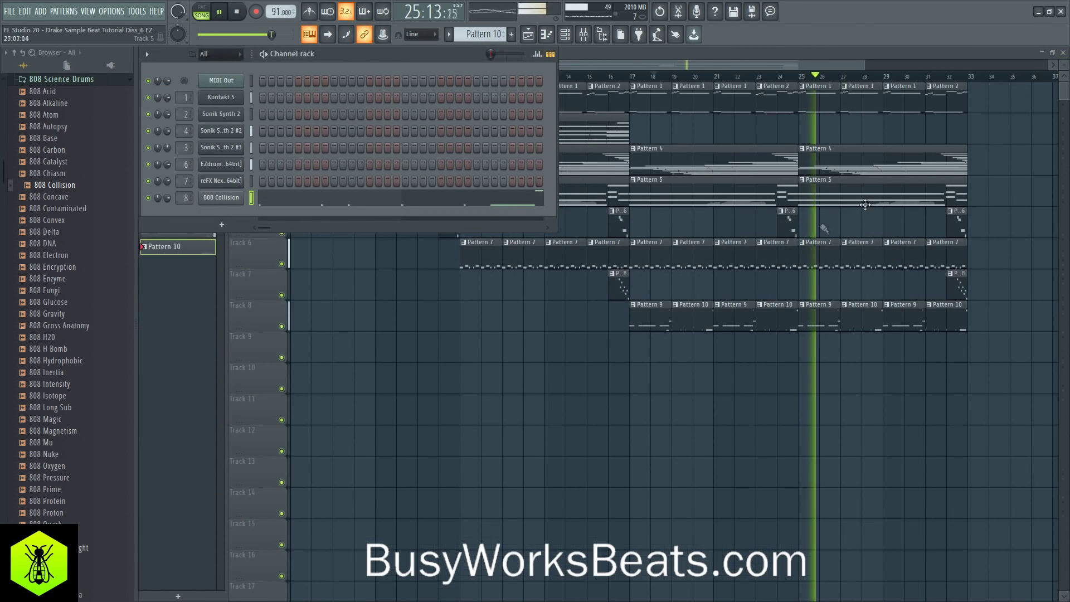
click(471, 202)
Step: Apply legato to all Pattern 10 notes so each lasts until the next one, and stop playback
key(ctrl+a)
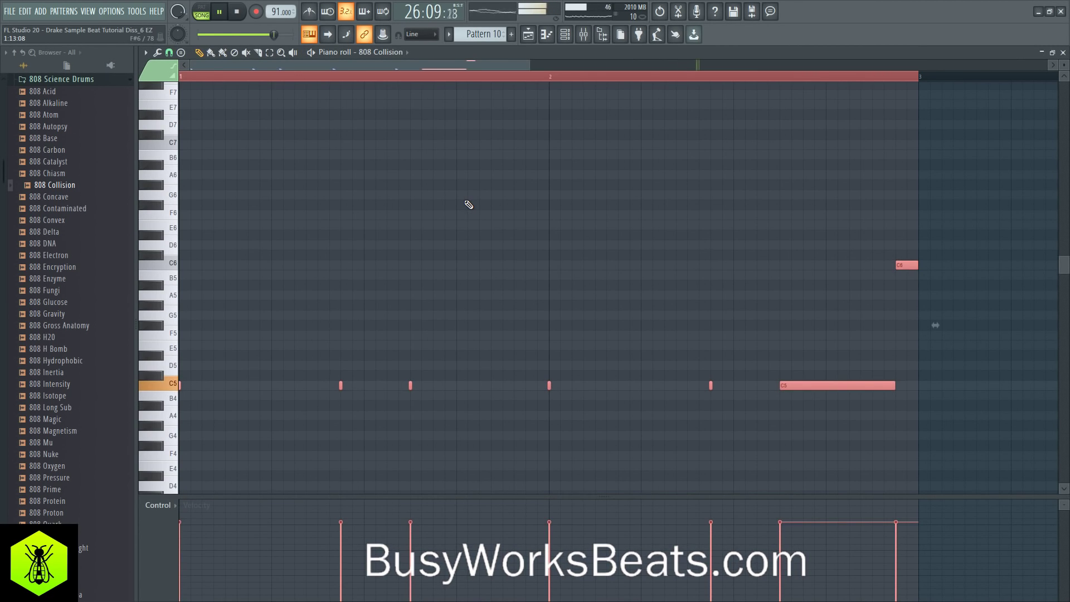
key(ctrl+l)
key(Return)
key(space)
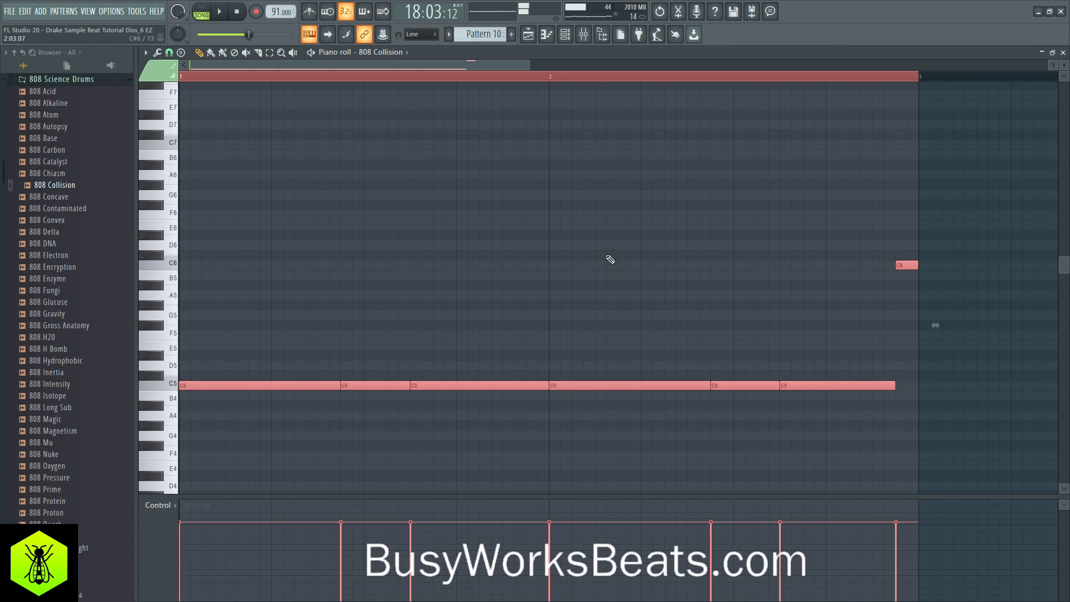
Step: Shorten the C5 notes at the start of bars 1 and 2 to four steps each and save the project
drag(284, 342, 271, 388)
key(space)
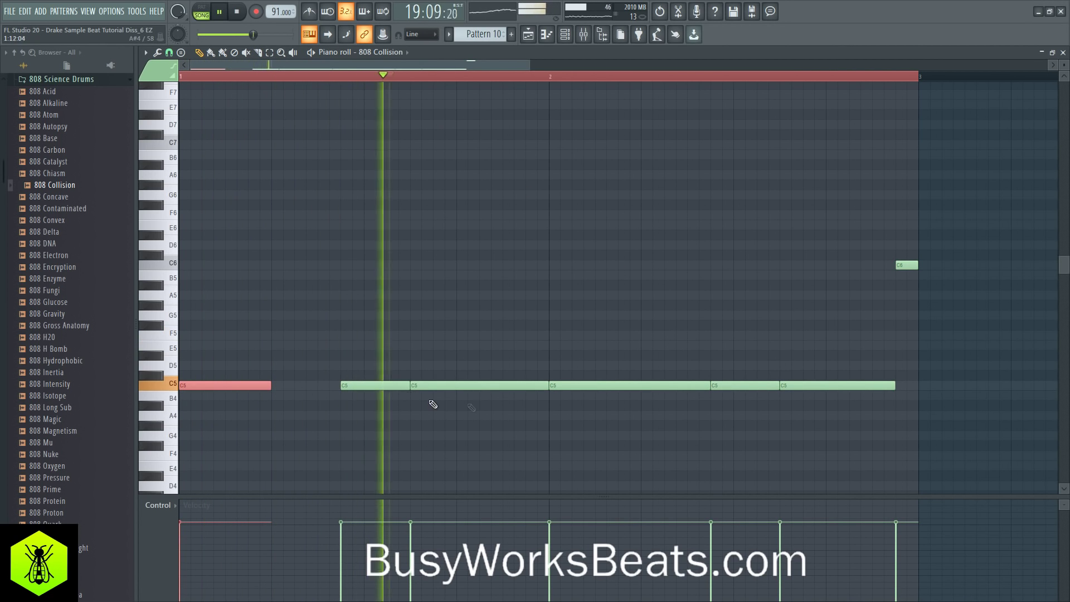
drag(709, 385, 639, 381)
key(ctrl+s)
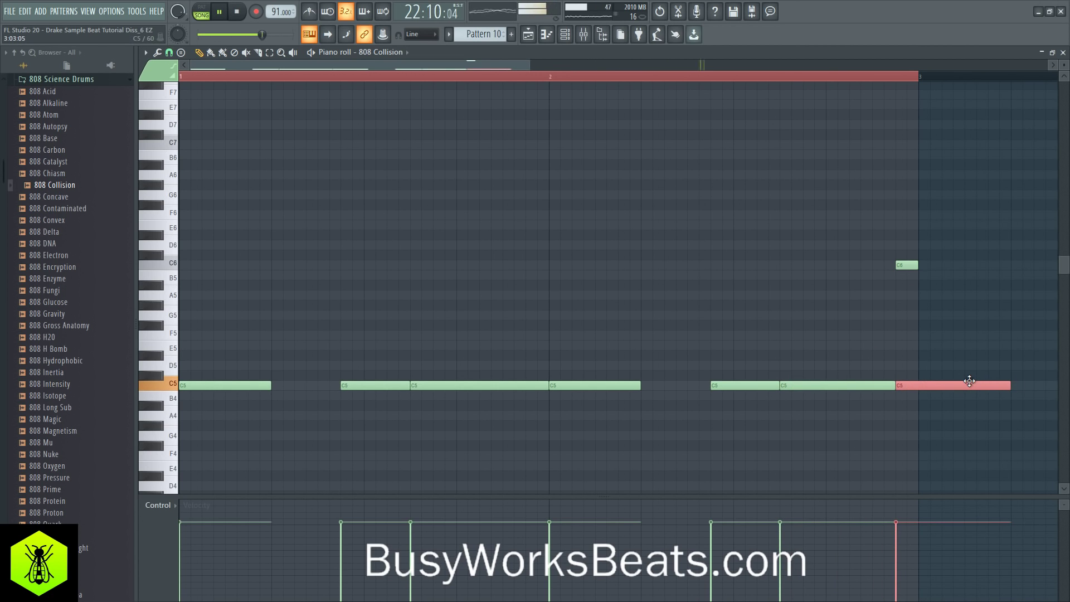
Step: Fit a one-step C5 note at 2:16 and turn the C6 note above it into a half-step slide note
drag(927, 389, 917, 368)
drag(915, 264, 905, 264)
double_click(901, 264)
click(470, 291)
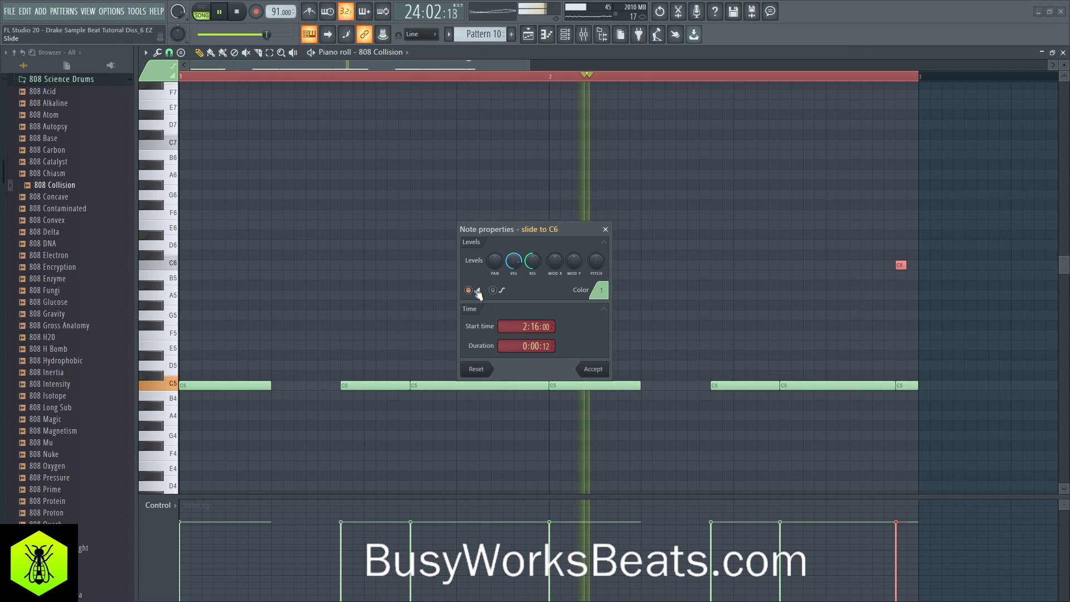
click(592, 370)
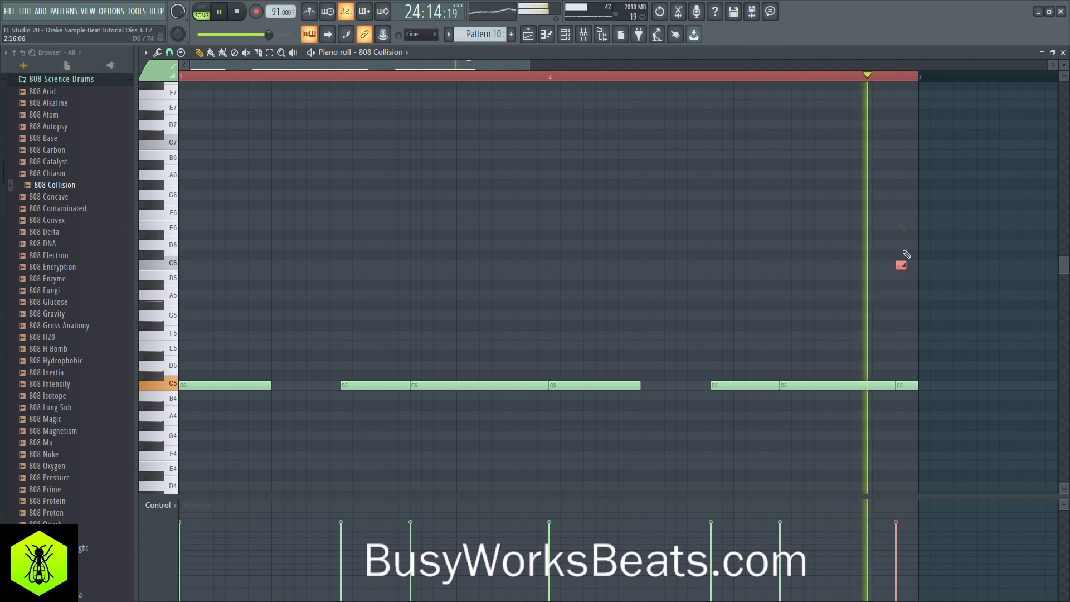
click(881, 81)
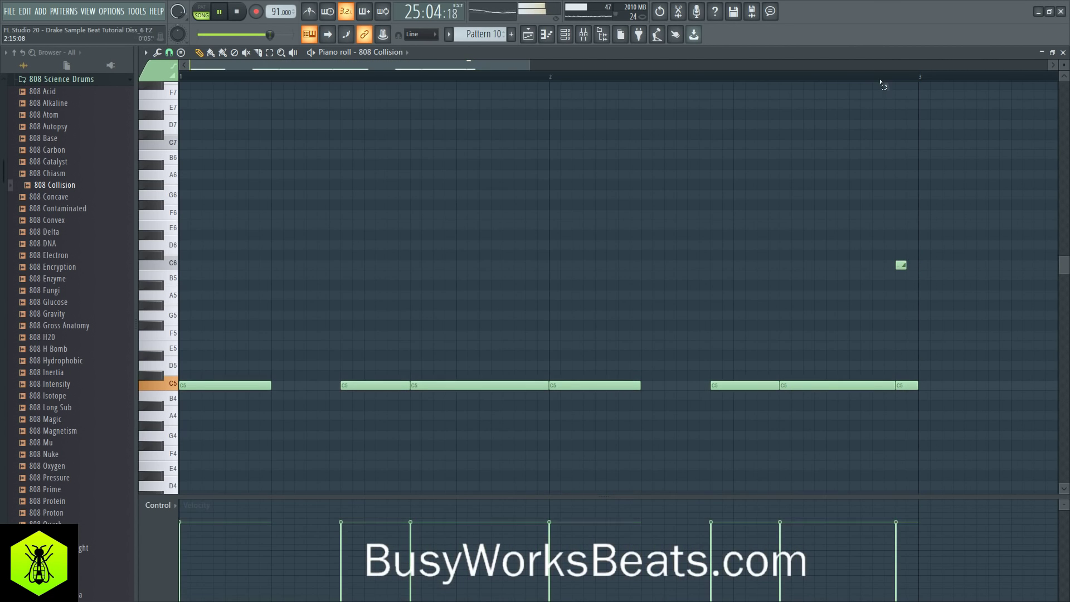
Step: Return to the playlist arrangement and check the 808's level in the mixer during playback
click(1062, 51)
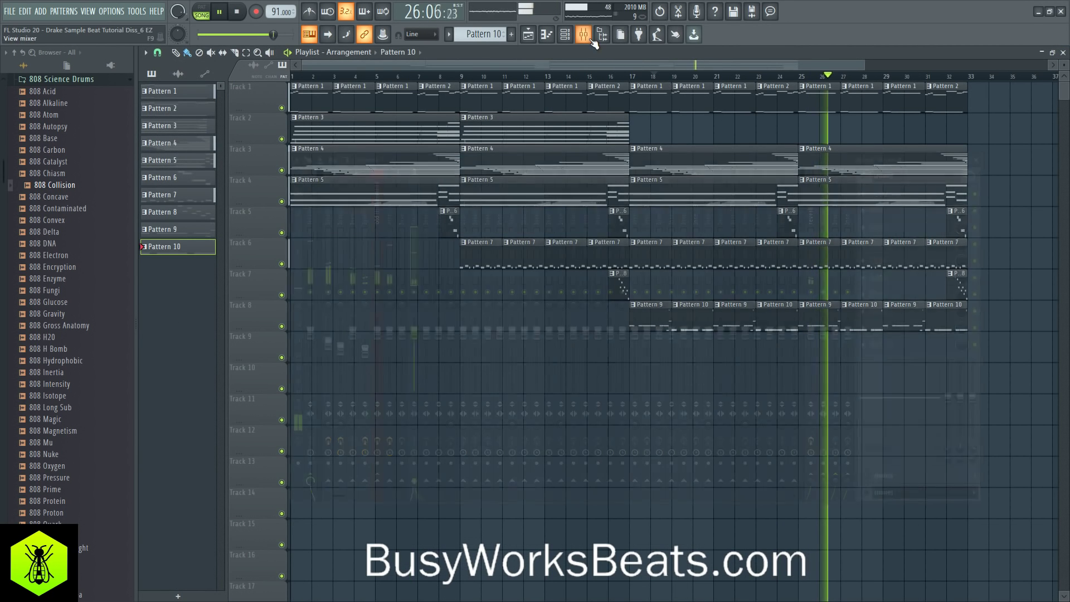
key(F9)
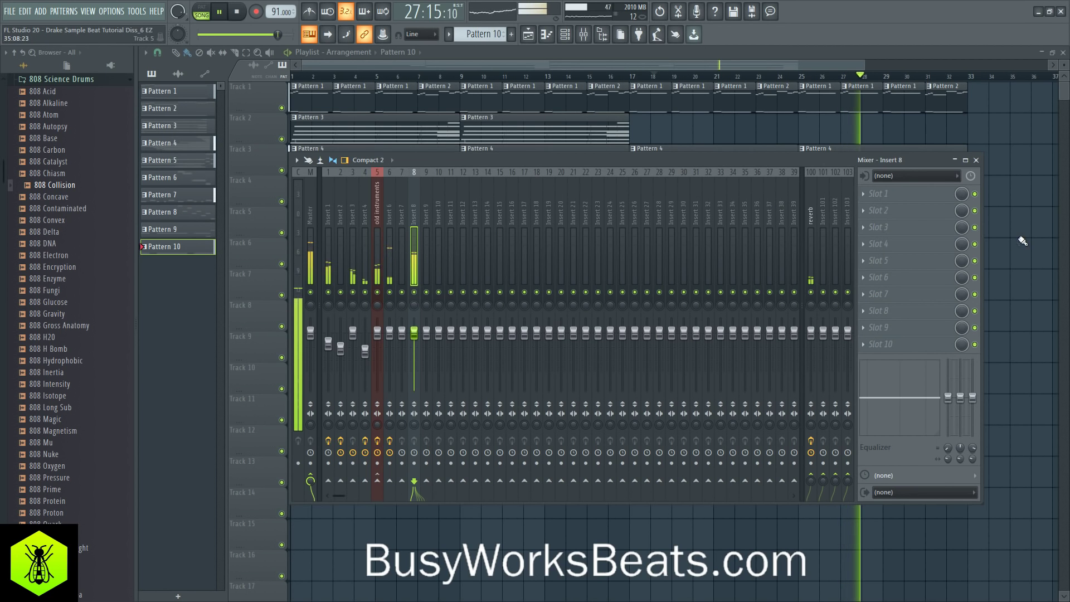
key(F9)
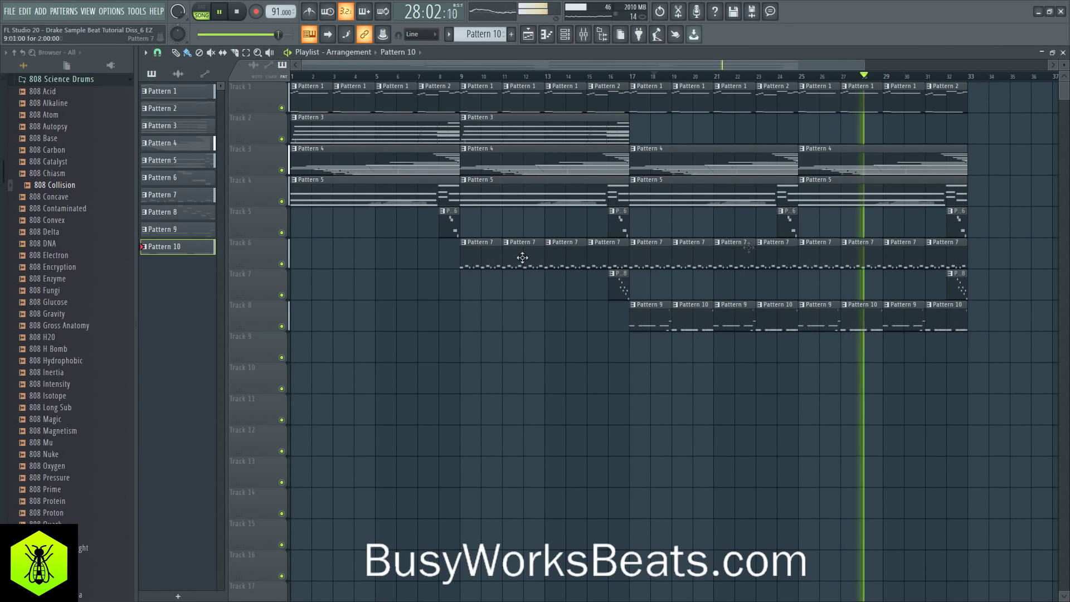
Step: Collapse the browser's open folders and play the playlist with bars 9 to 16 set as the time selection
click(15, 53)
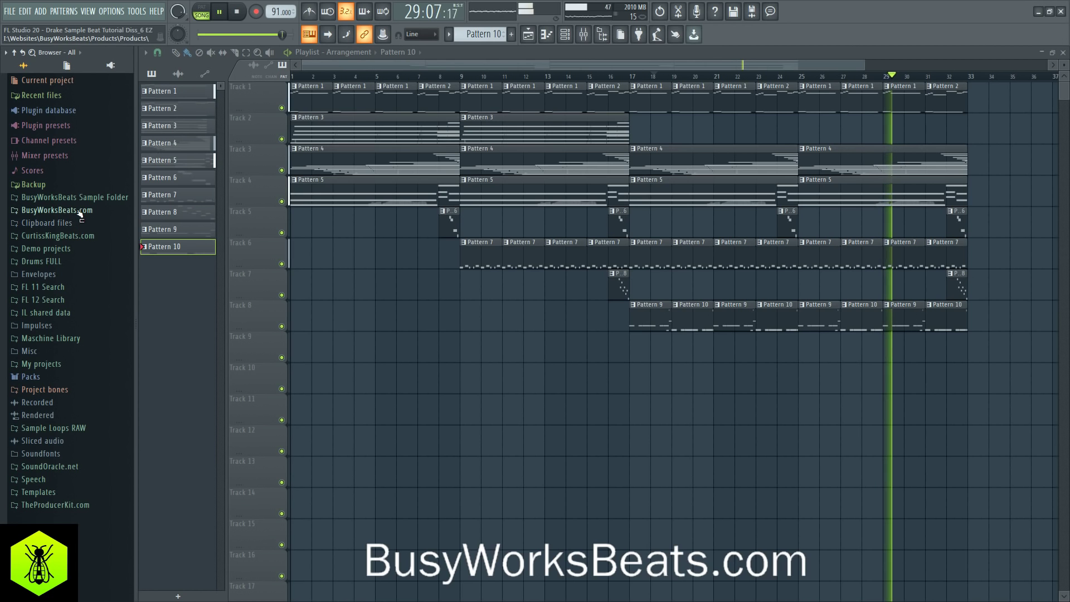
key(space)
drag(466, 83, 628, 86)
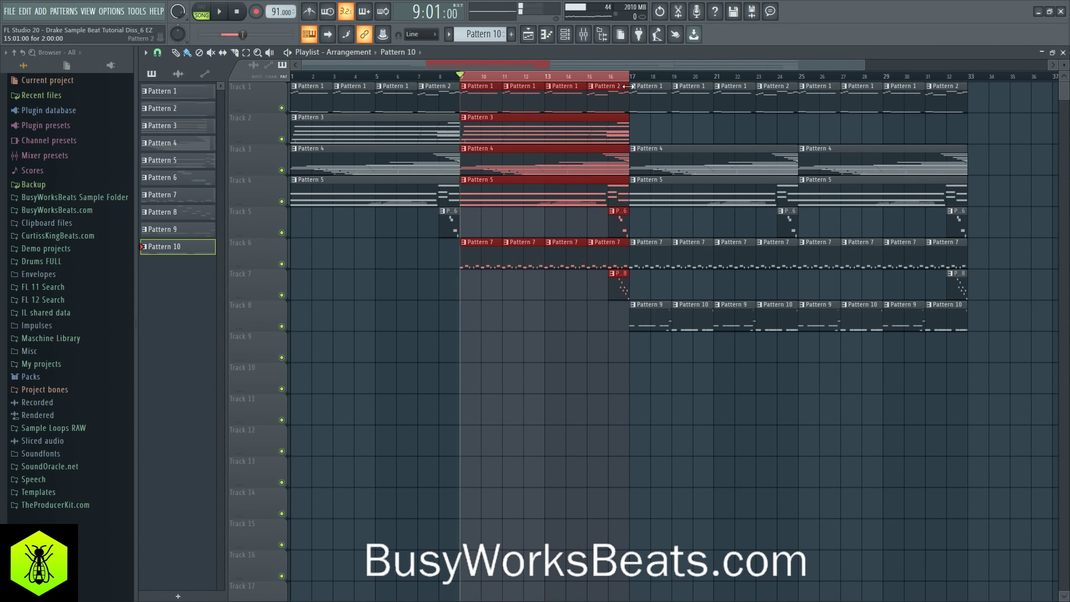
ctrl+click(559, 358)
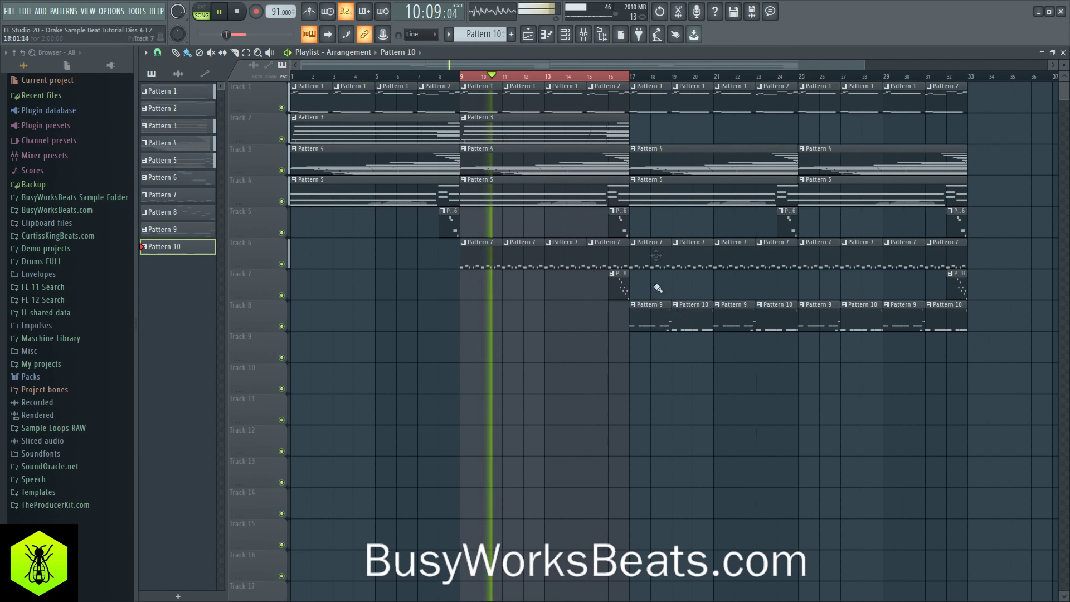
Step: Browse to the Hi Hats folder of the Fire Drum Kit inside Ultimate Producer Bundle 2 in the BusyWorksBeats.com folder
click(87, 209)
scroll(88, 251, down, 10)
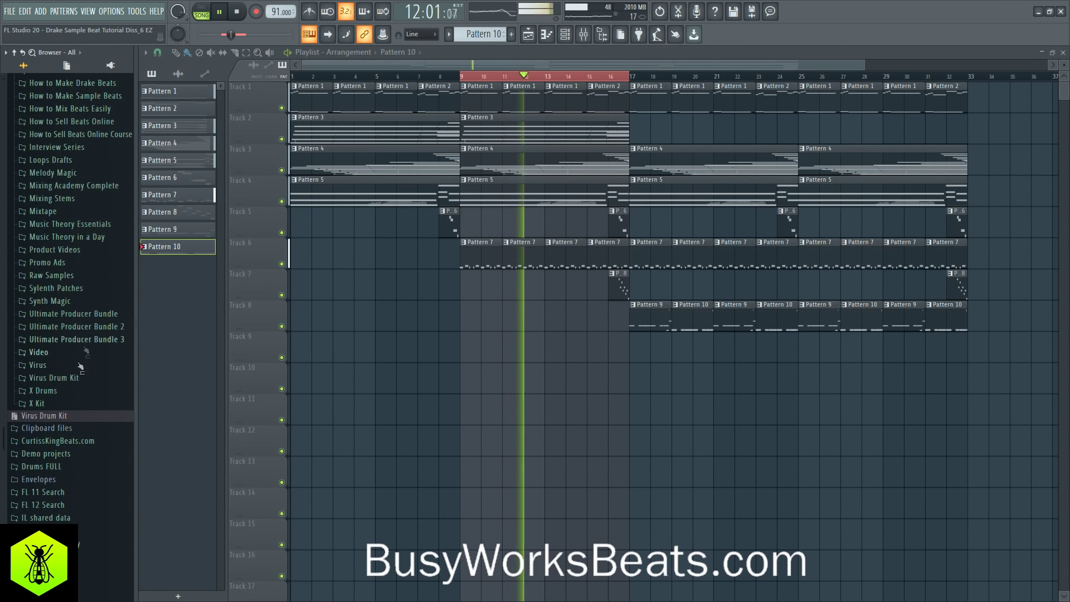
click(87, 329)
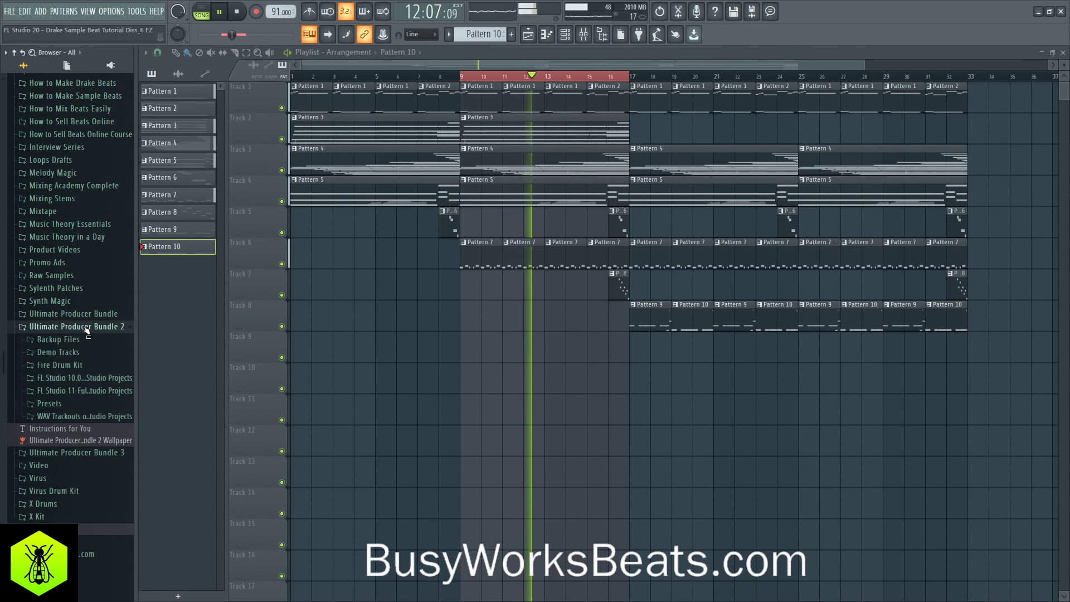
click(90, 367)
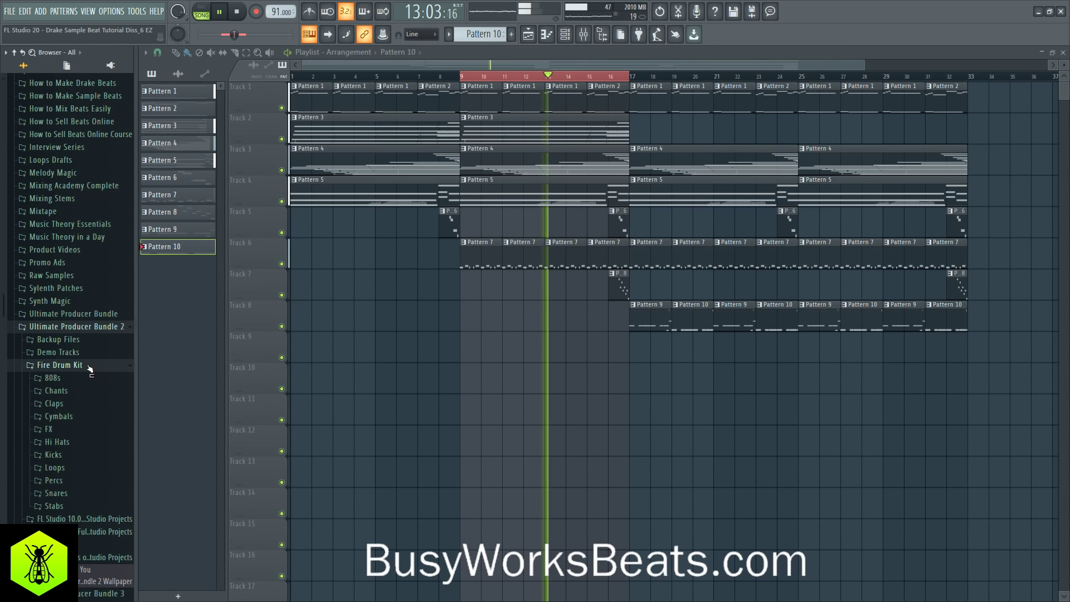
click(79, 441)
Step: Load the Closed Hi Hat 3 sample into a new channel and turn up its sample trim
click(84, 479)
right_click(85, 481)
click(103, 485)
drag(497, 314, 497, 251)
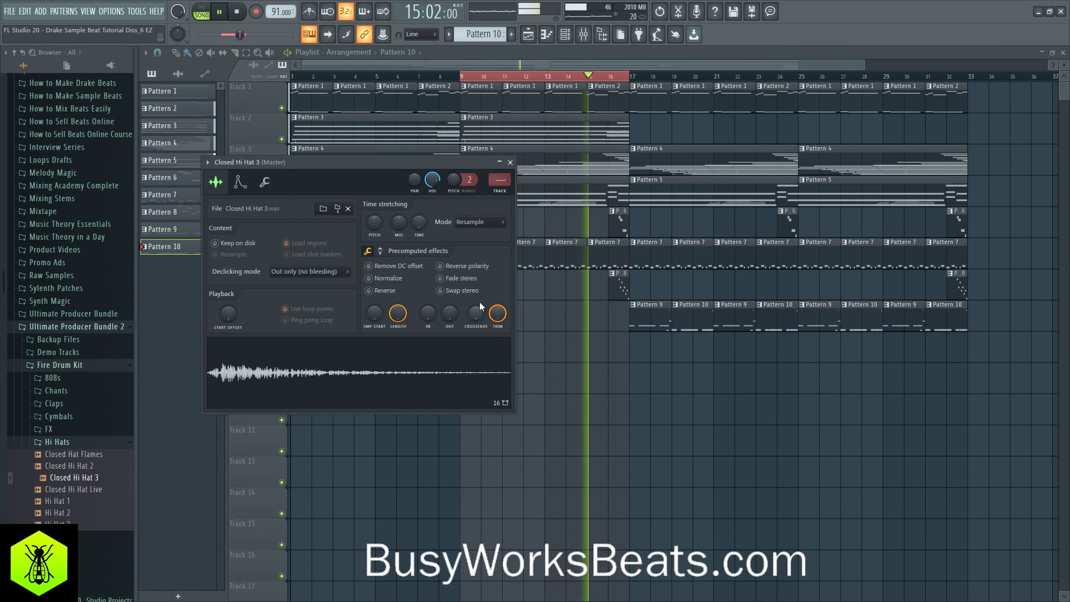
click(510, 162)
Step: Create Pattern 11 and route the Closed Hi Hat 3 channel to mixer track 9
click(565, 35)
drag(492, 35, 492, 29)
key(ctrl+l)
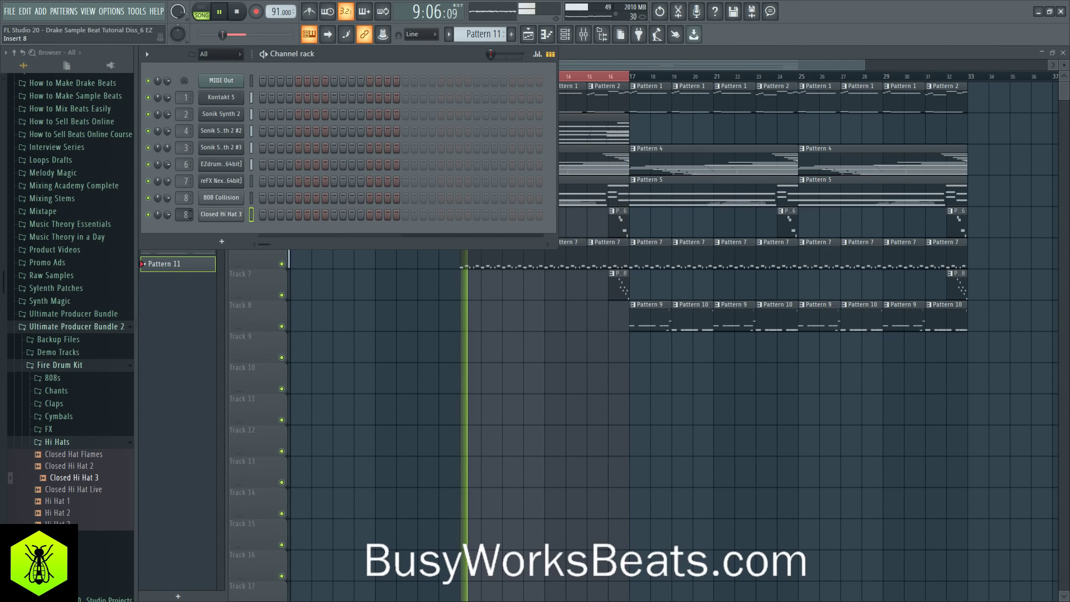
Step: Place Pattern 11 on Track 9 at bar 17 and set bars 17 to 24 as the time selection
click(637, 364)
click(644, 350)
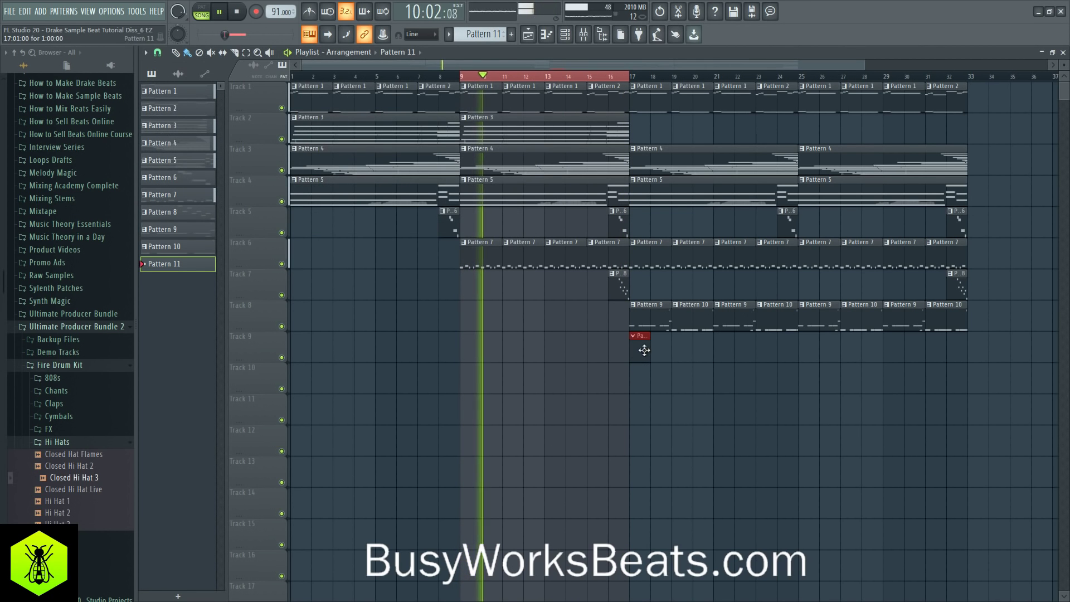
drag(631, 76, 791, 83)
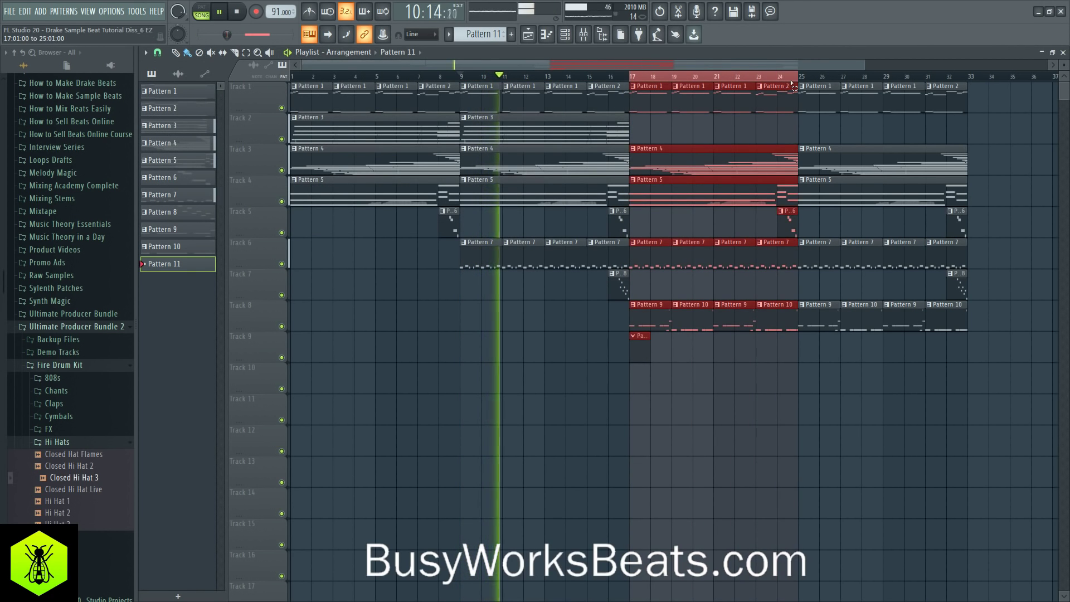
Step: Fill all 32 steps of the Closed Hi Hat 3 channel in Pattern 11
click(565, 34)
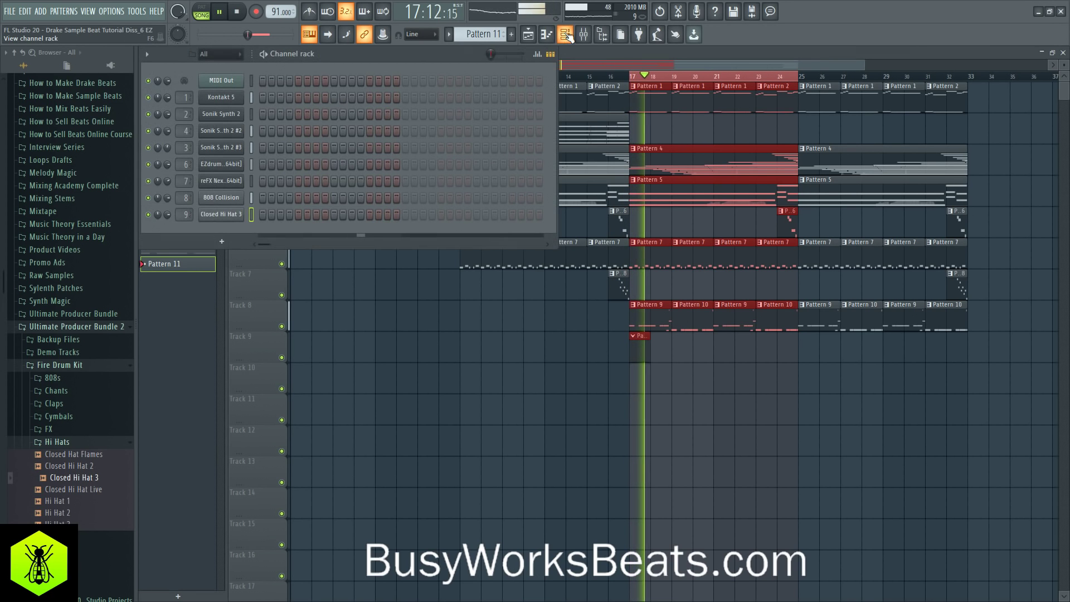
click(263, 215)
click(281, 214)
key(space)
click(280, 215)
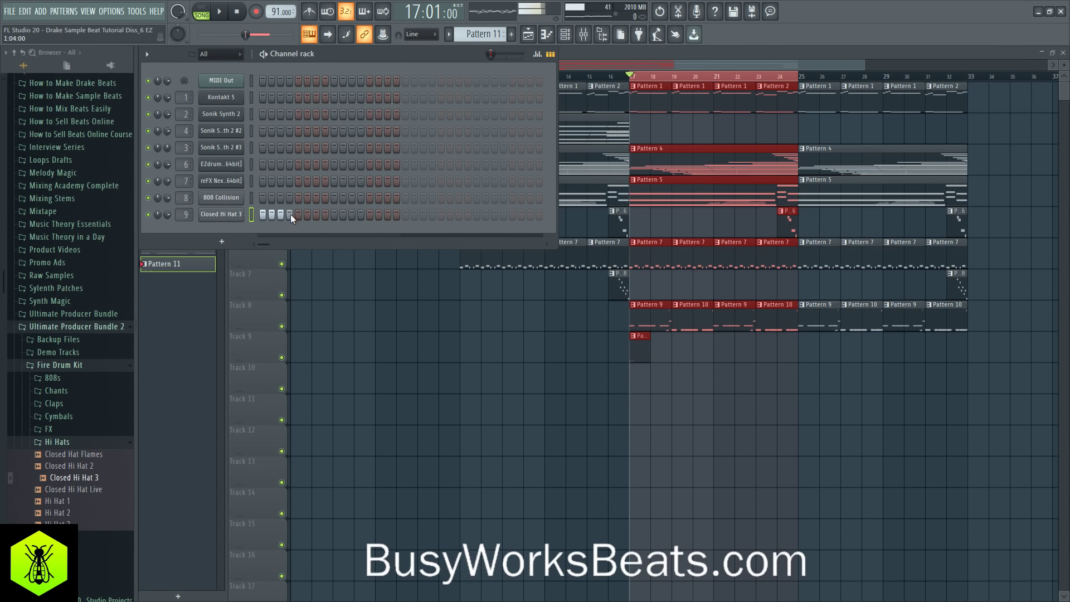
click(405, 215)
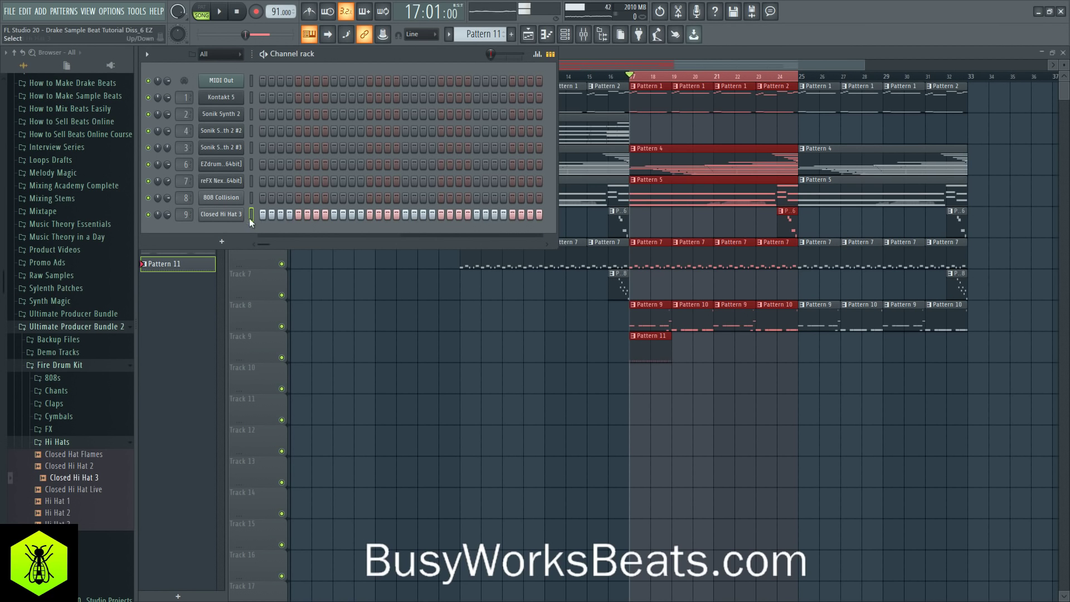
Step: Send the Closed Hi Hat 3 steps to the piano roll and hide the browser
right_click(218, 212)
click(265, 215)
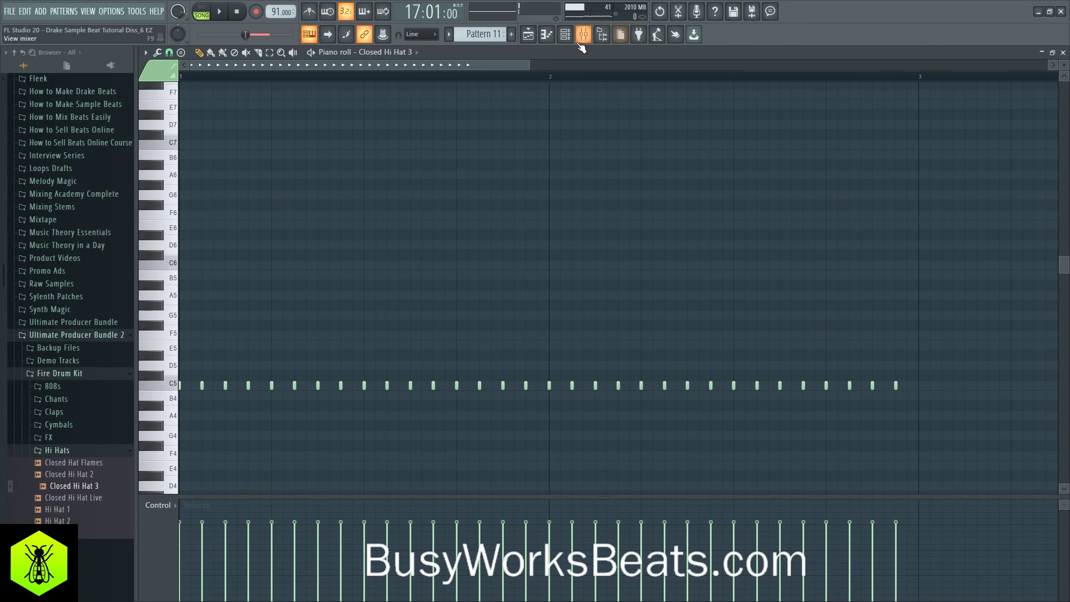
click(602, 35)
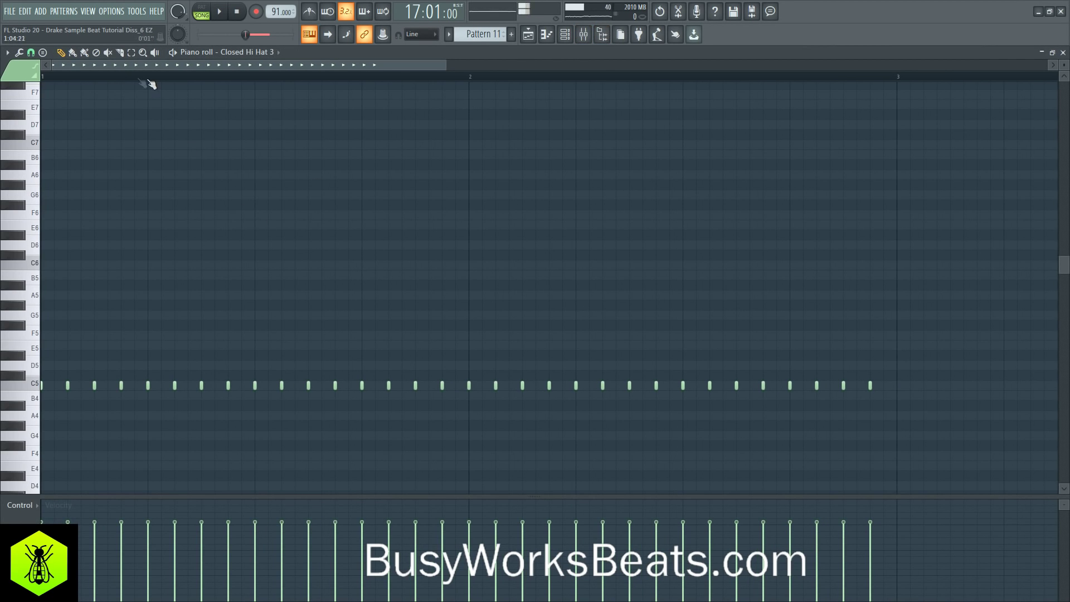
scroll(142, 65, up, 2)
Step: Add a half-step C5 hi-hat note at 1:03:12 while playing the section
key(space)
key(space)
key(space)
click(147, 386)
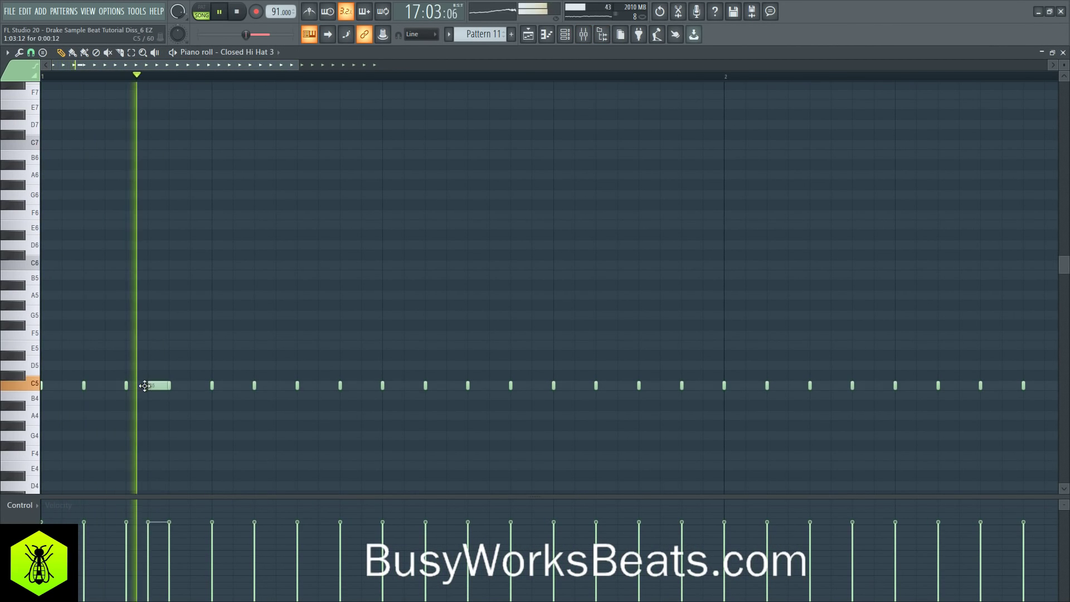
ctrl+click(156, 386)
key(space)
key(ctrl+d)
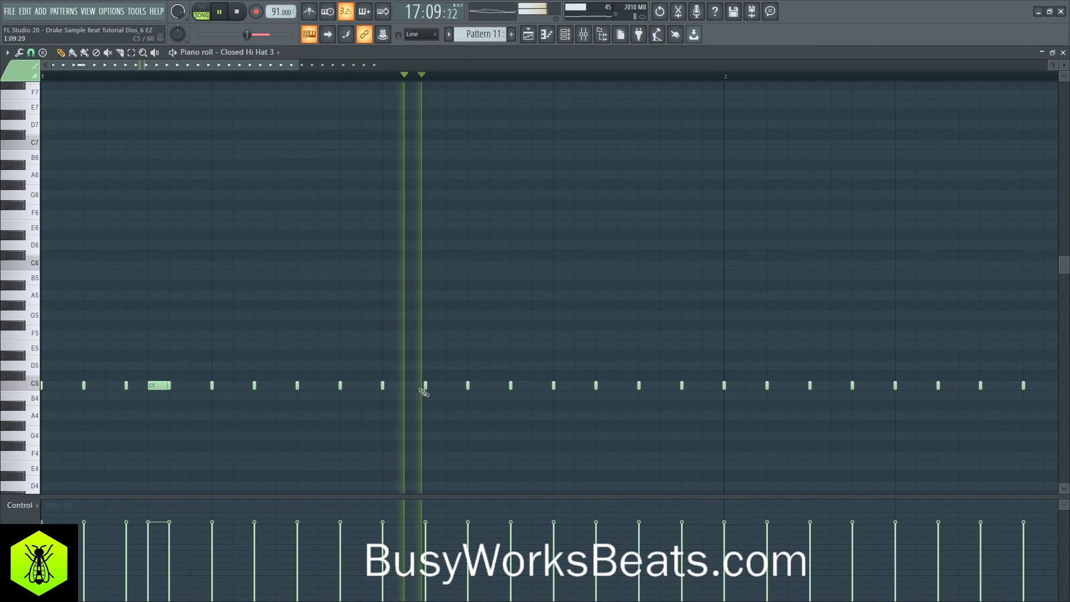
Step: Replace the hi-hat notes at 1:09 to 1:11 with a two-step C5 note at 1:09:00 and a half-step C5 note at 1:11:00
key(space)
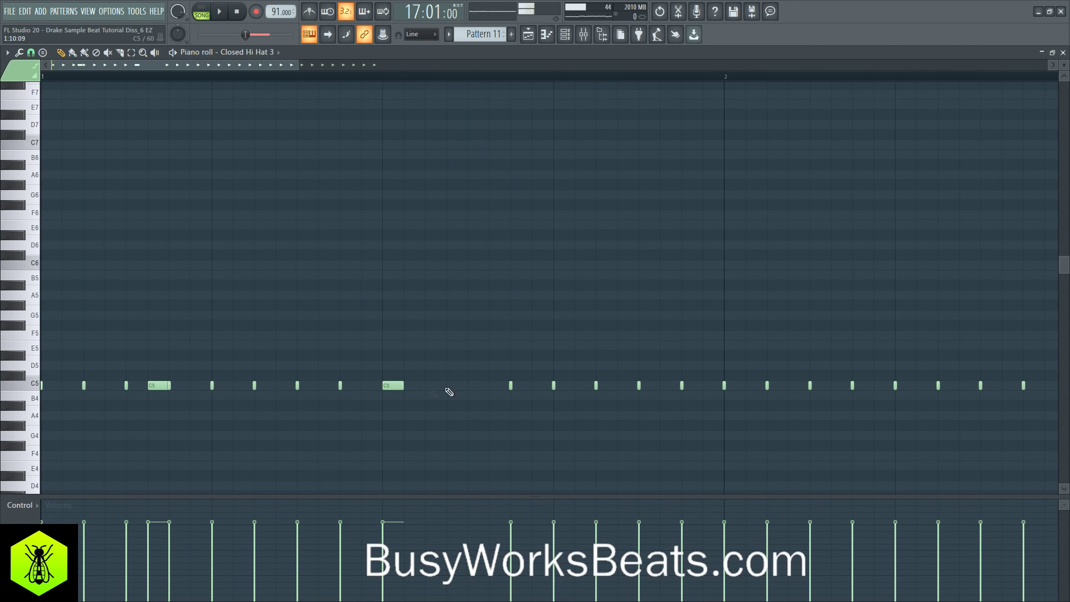
drag(403, 385, 489, 386)
scroll(384, 79, down, 4)
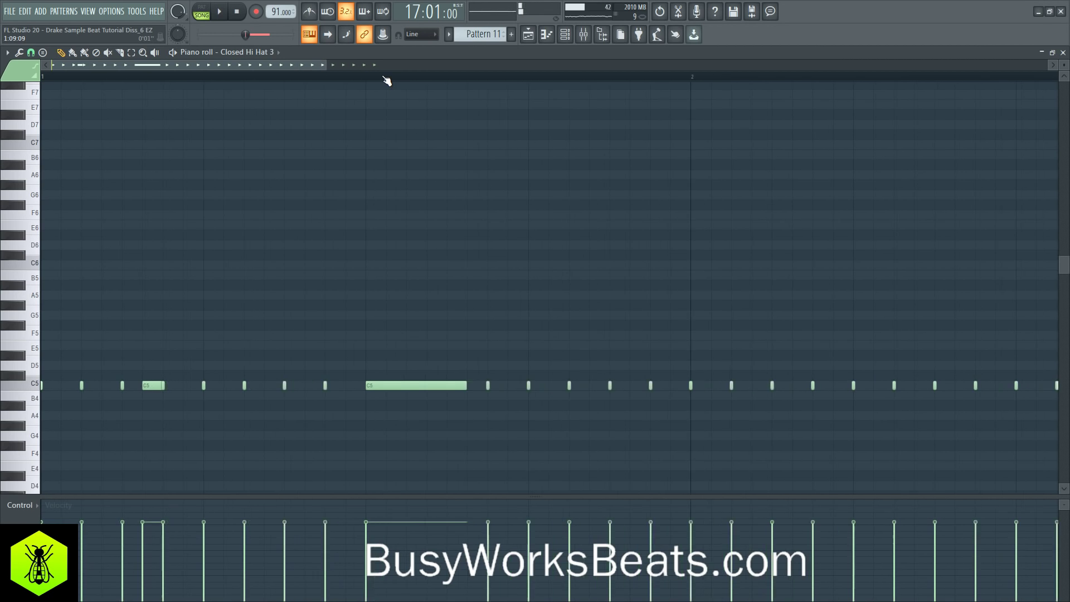
key(space)
scroll(385, 78, down, 3)
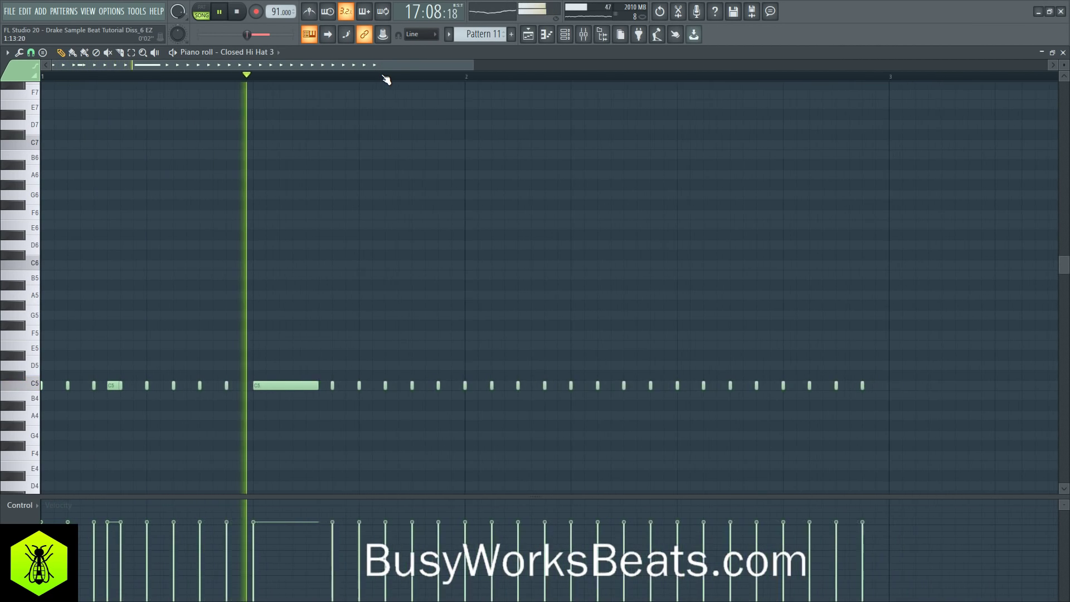
drag(300, 385, 291, 385)
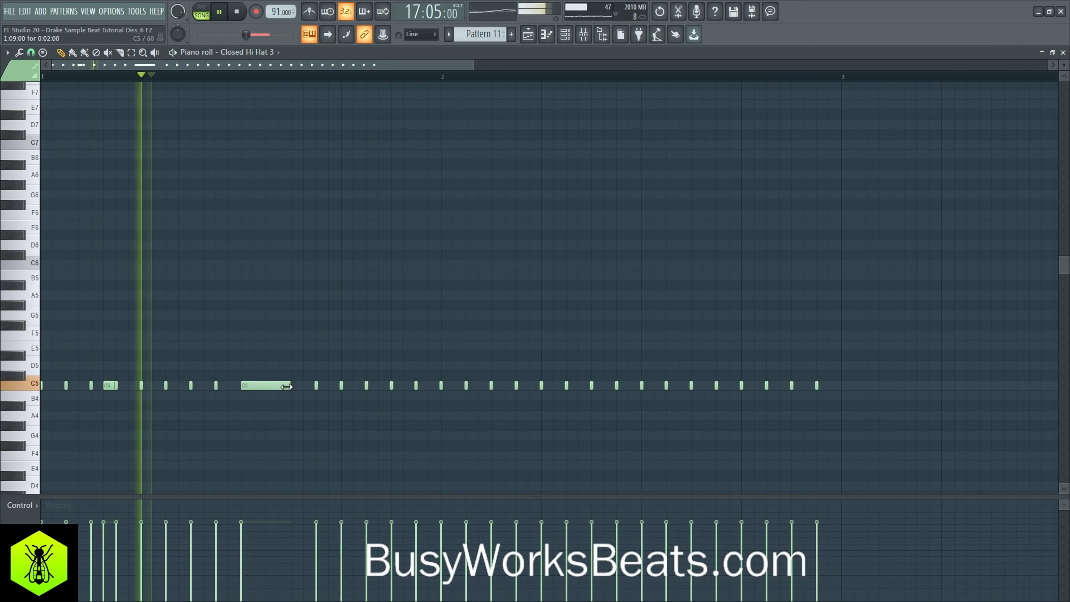
click(300, 385)
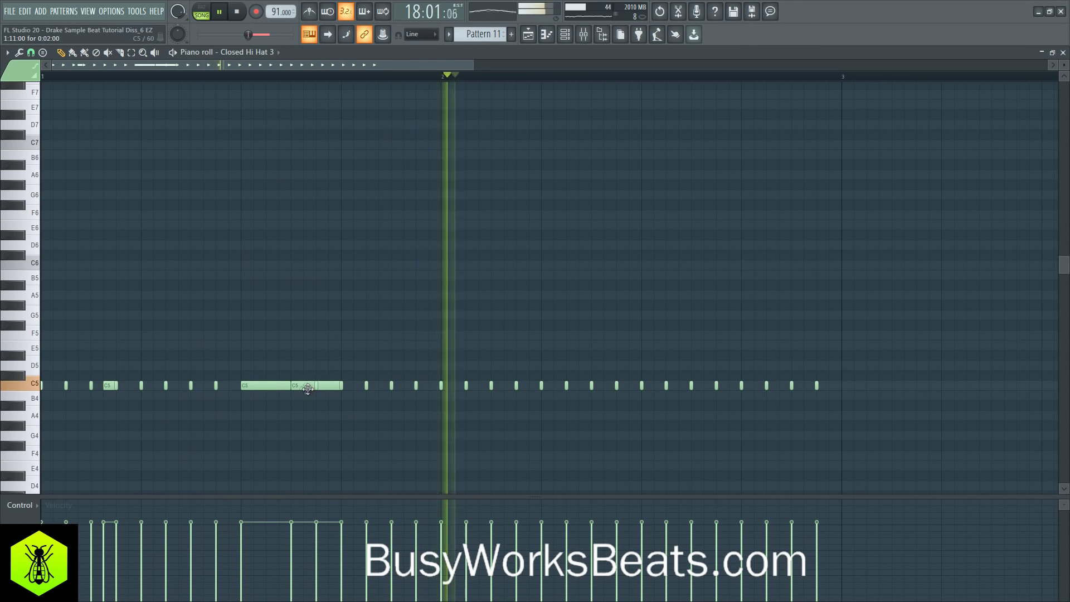
drag(341, 385, 301, 392)
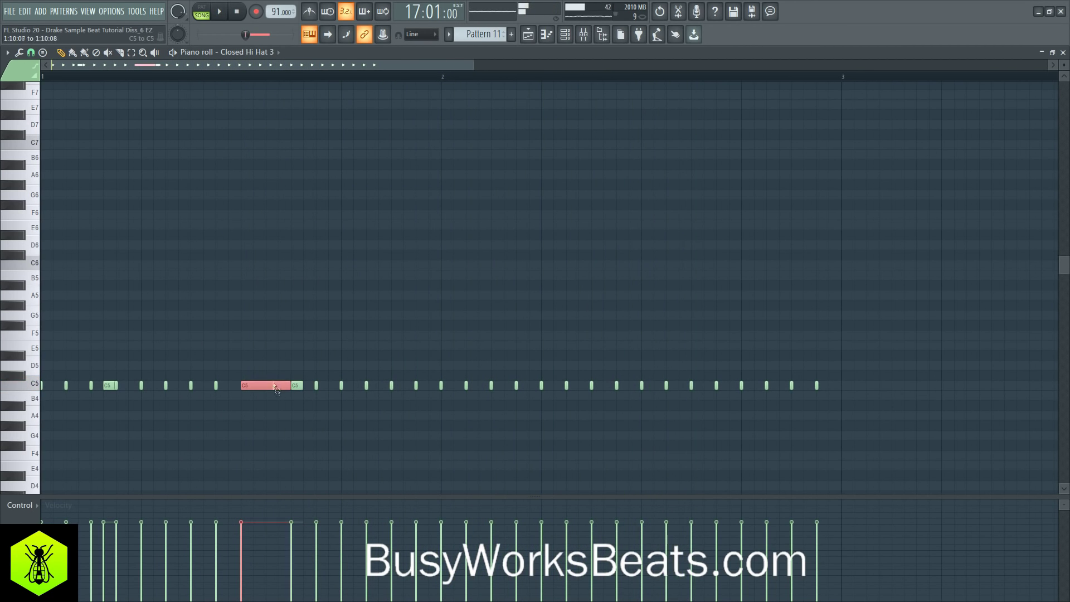
Step: Set the piano roll snap to 1/4 step and chop the two-step C5 note at 1:09:00 into a roll
click(30, 52)
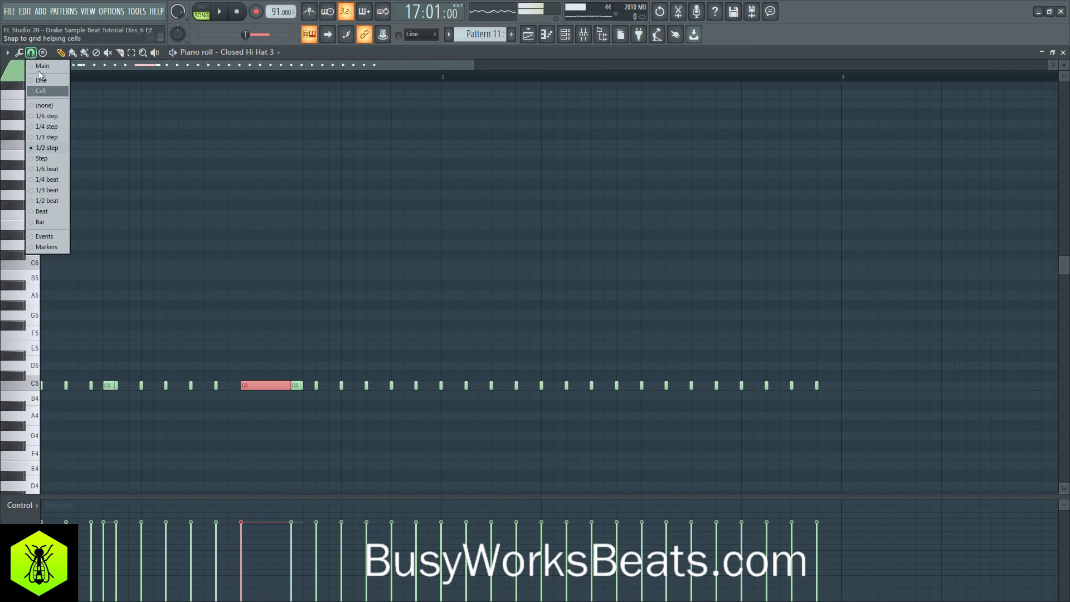
click(49, 127)
key(ctrl+u)
key(space)
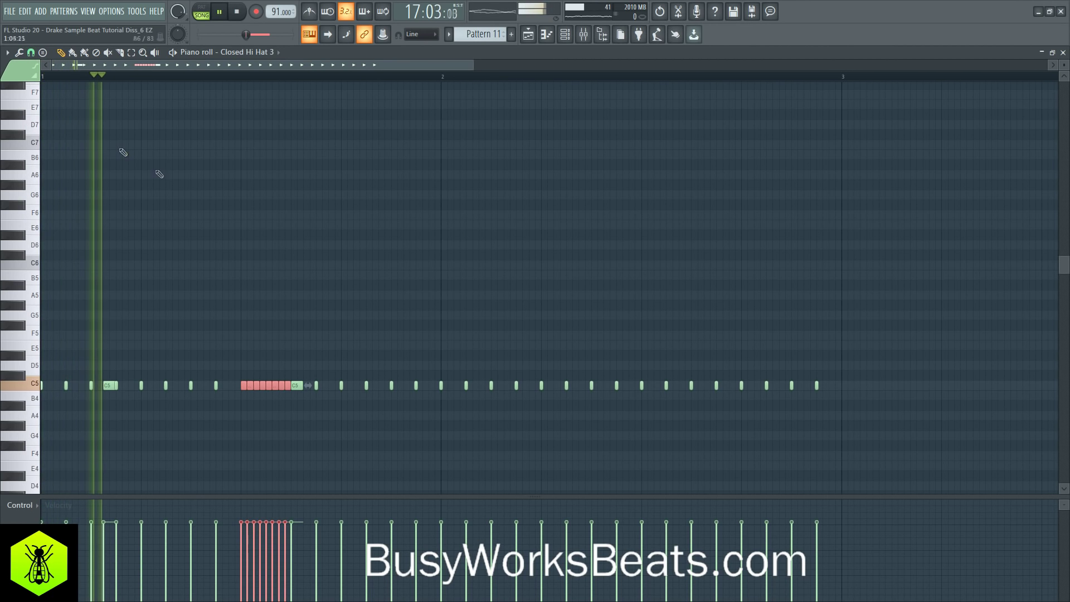
right_click(342, 326)
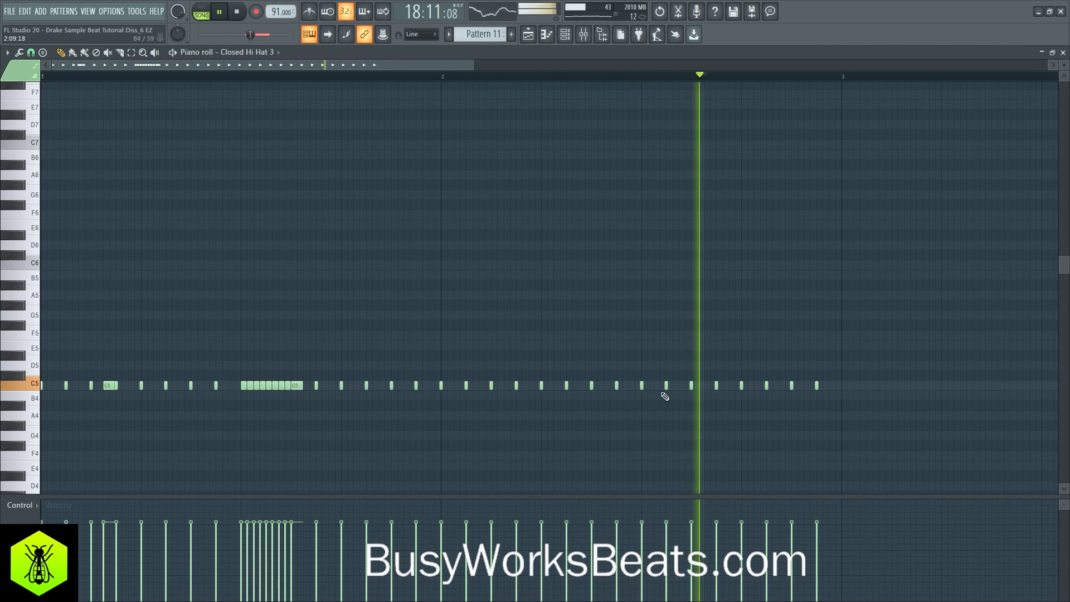
Step: Lengthen the C5 note at 2:10 to one step and chop it into a quarter-step roll
drag(668, 385, 693, 386)
ctrl+click(672, 385)
key(ctrl+u)
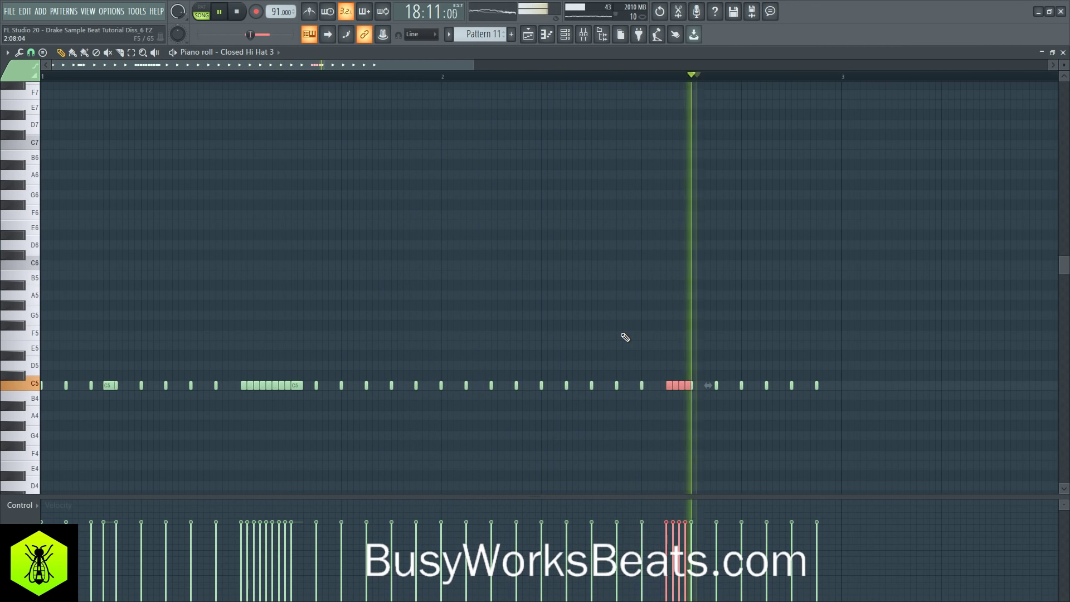
key(space)
key(space)
Step: Try the hi-hat roll at 1:09 at lower pitches, including F4 and A4, and return it to C5
click(1063, 53)
click(315, 218)
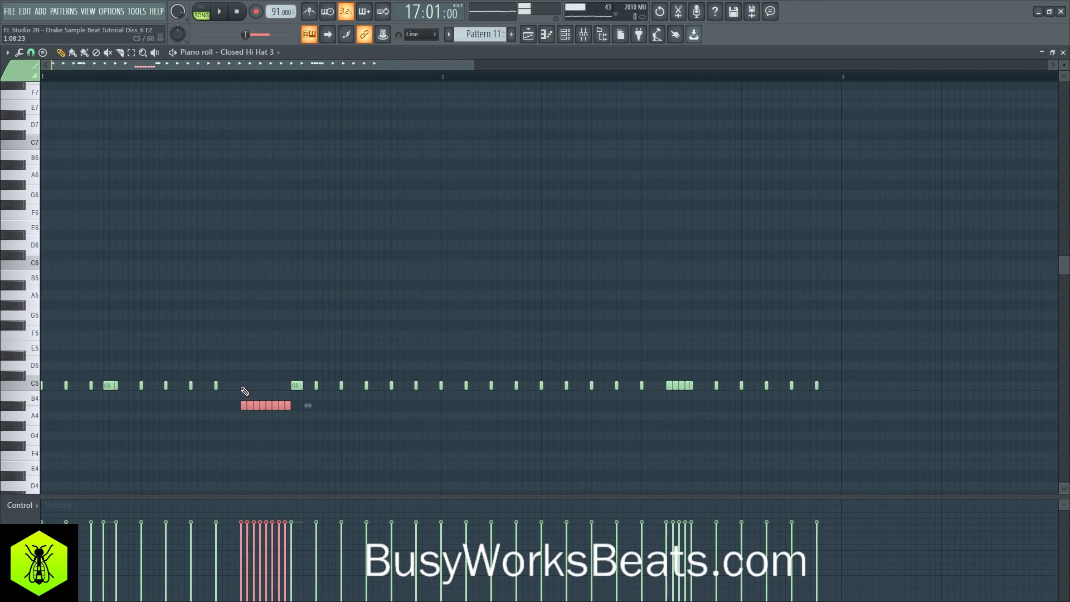
key(space)
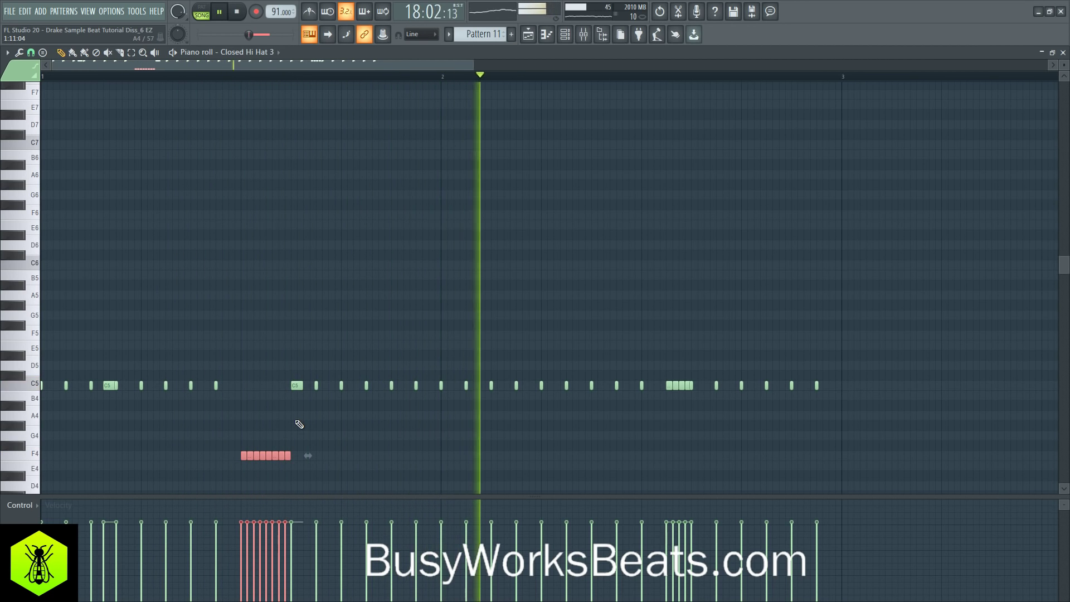
key(shift+Up)
key(shift+Up)
key(space)
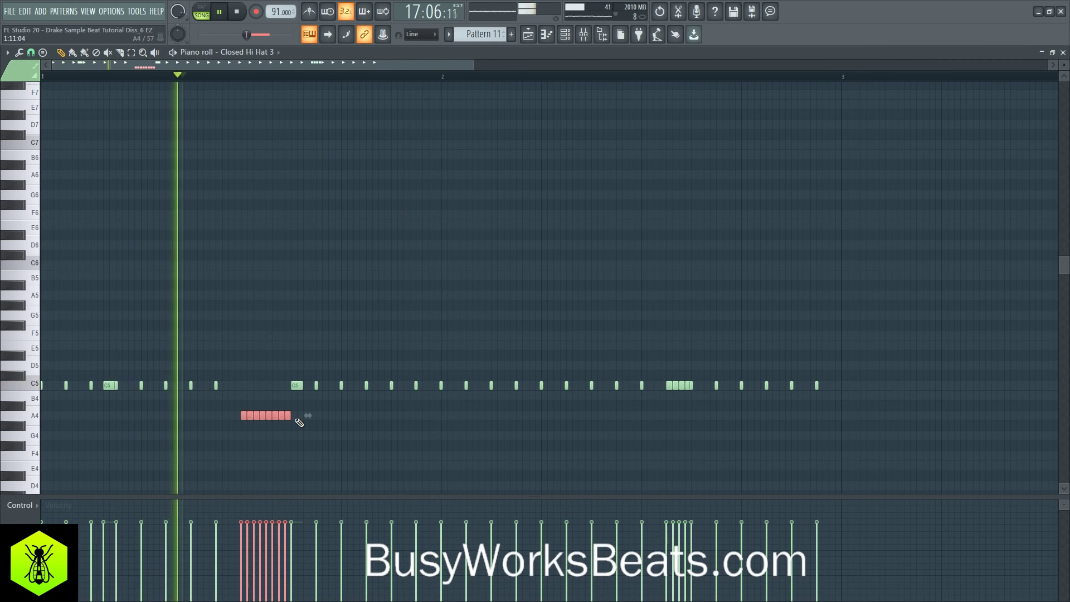
key(shift+Up)
key(shift+Up)
key(shift+Up)
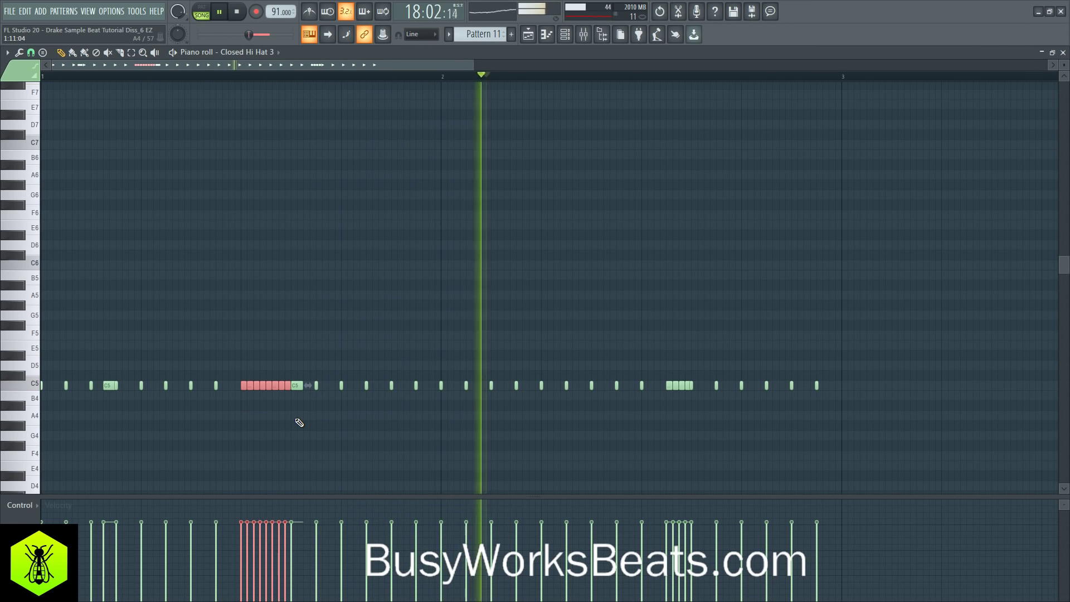
Step: Transpose all the hi-hat notes in Pattern 11 down to A4 and play the result
key(space)
key(ctrl+d)
key(shift+Down)
key(shift+Down)
key(space)
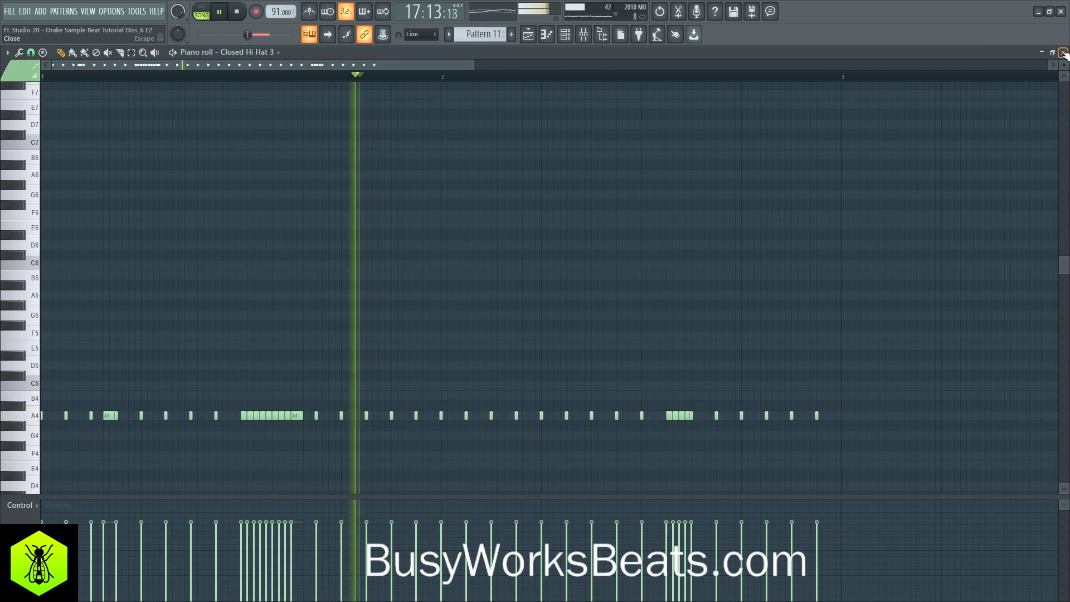
Step: Return to the playlist, repeat Pattern 11 on Track 9 through bar 24 and clear the time selection
key(Escape)
key(F6)
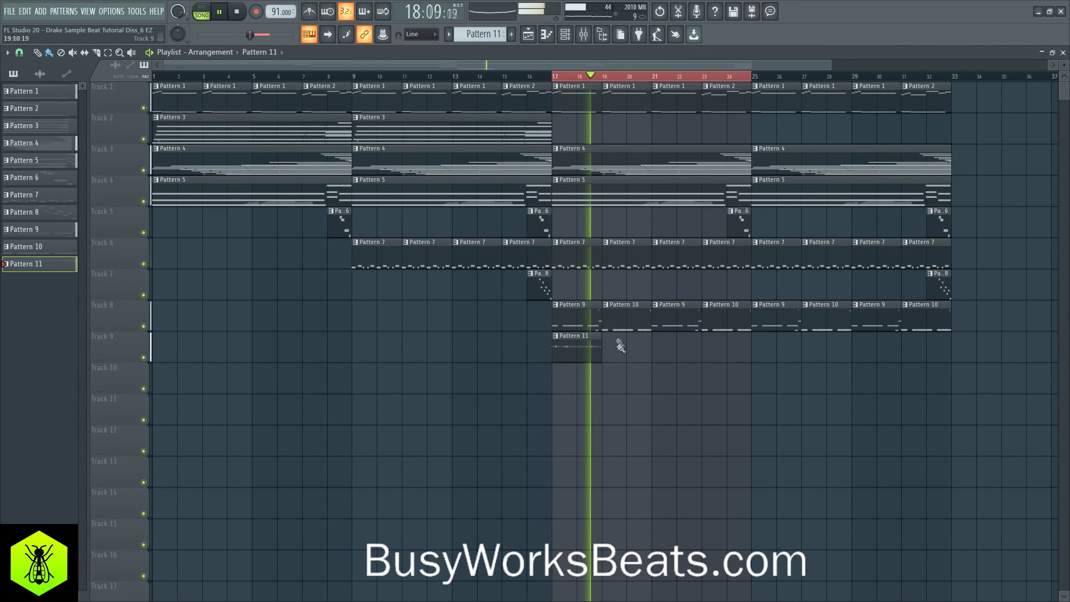
drag(616, 344, 705, 337)
click(641, 78)
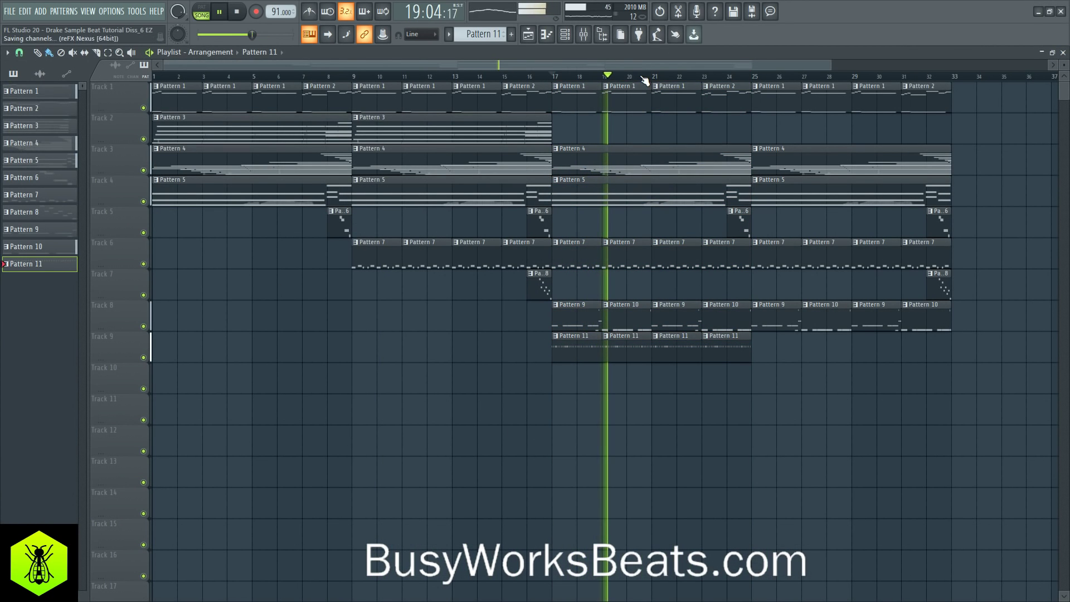
Step: Show the browser again and load Snare Smoke from the Fire Drum Kit's Snares folder into a new channel
click(602, 36)
scroll(92, 404, down, 4)
scroll(80, 404, down, 1)
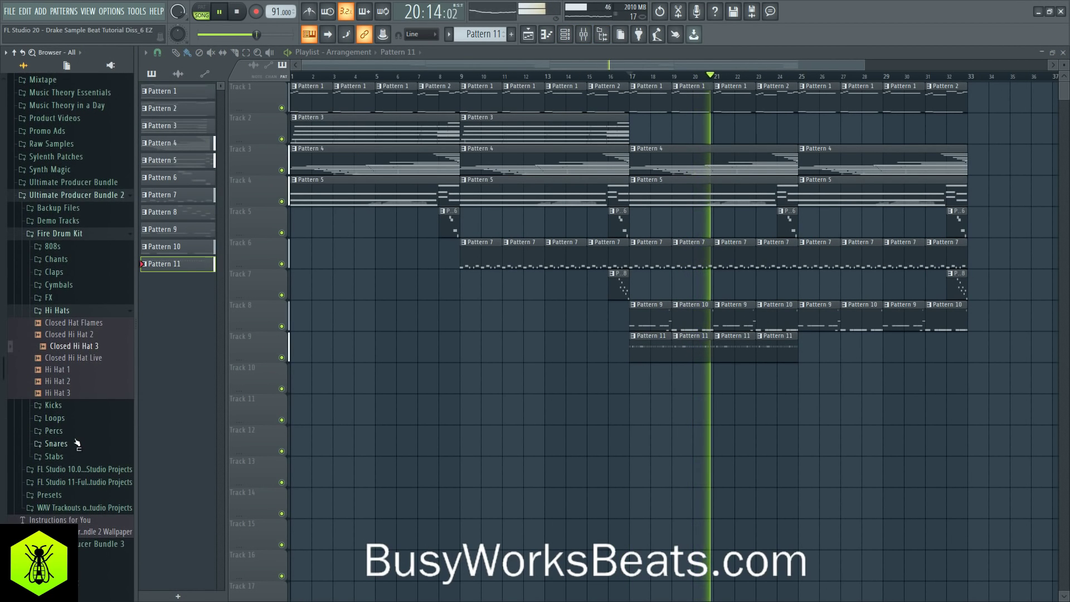
click(74, 445)
scroll(86, 457, down, 3)
click(83, 525)
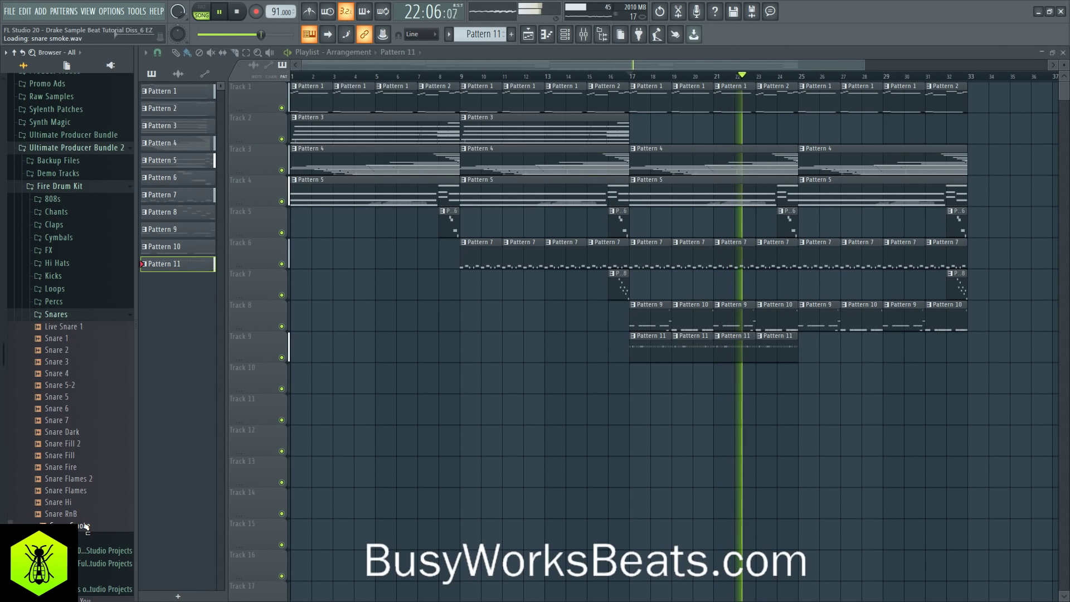
right_click(87, 526)
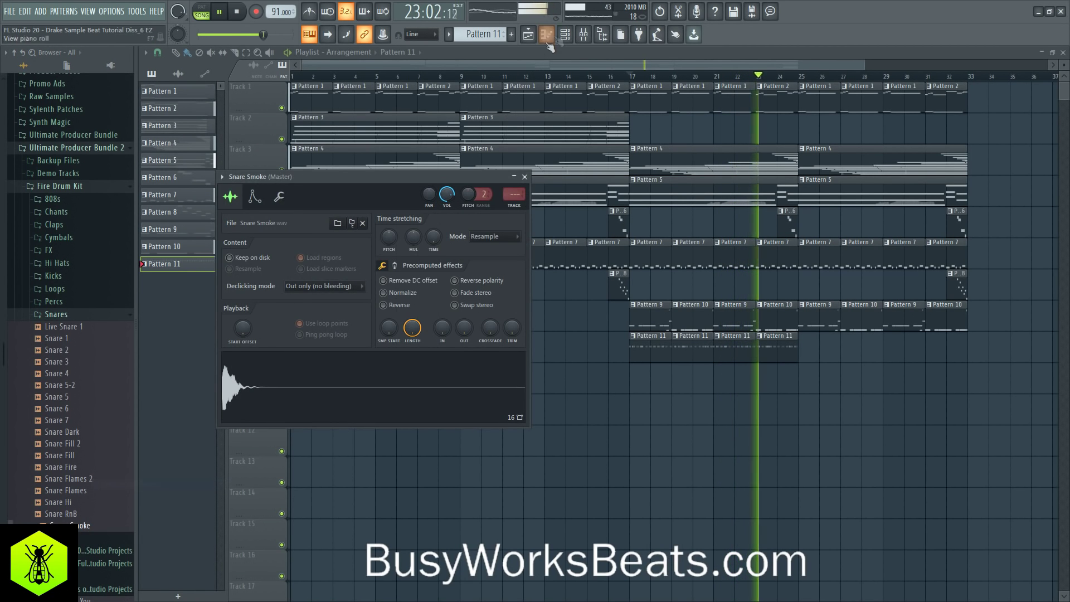
Step: Create Pattern 12 and show the channel rack with the Snare Smoke channel on mixer track 10
click(564, 34)
click(511, 34)
scroll(185, 232, up, 10)
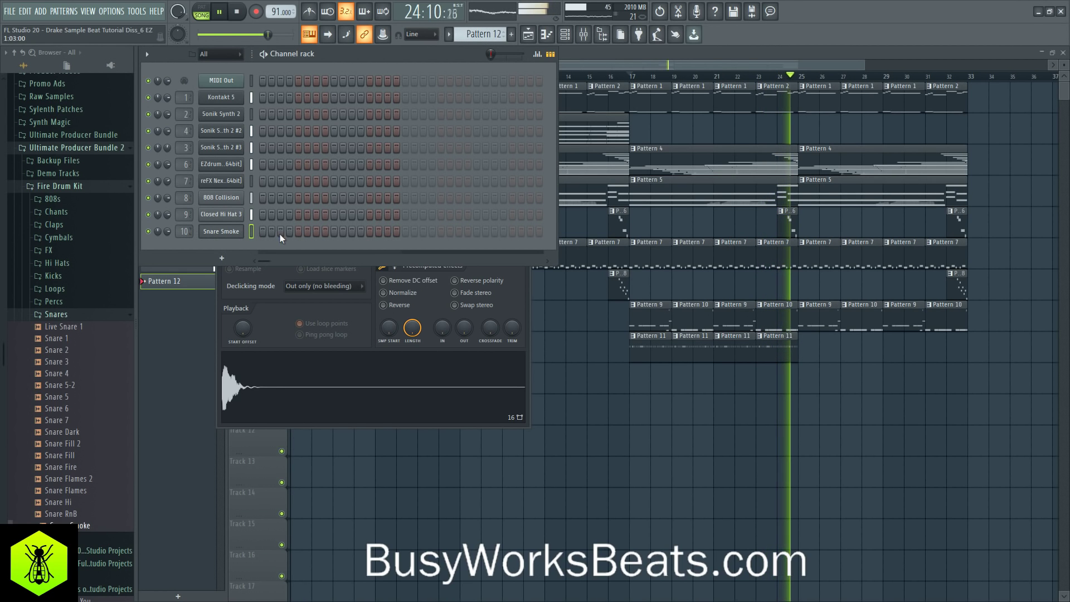
Step: Add Snare Smoke hits on steps 9 and 25 of Pattern 12
click(334, 231)
click(477, 231)
Step: Repeat Pattern 12 on Track 10 from bar 17 and extend Pattern 11 on Track 9, both through bar 32
key(F5)
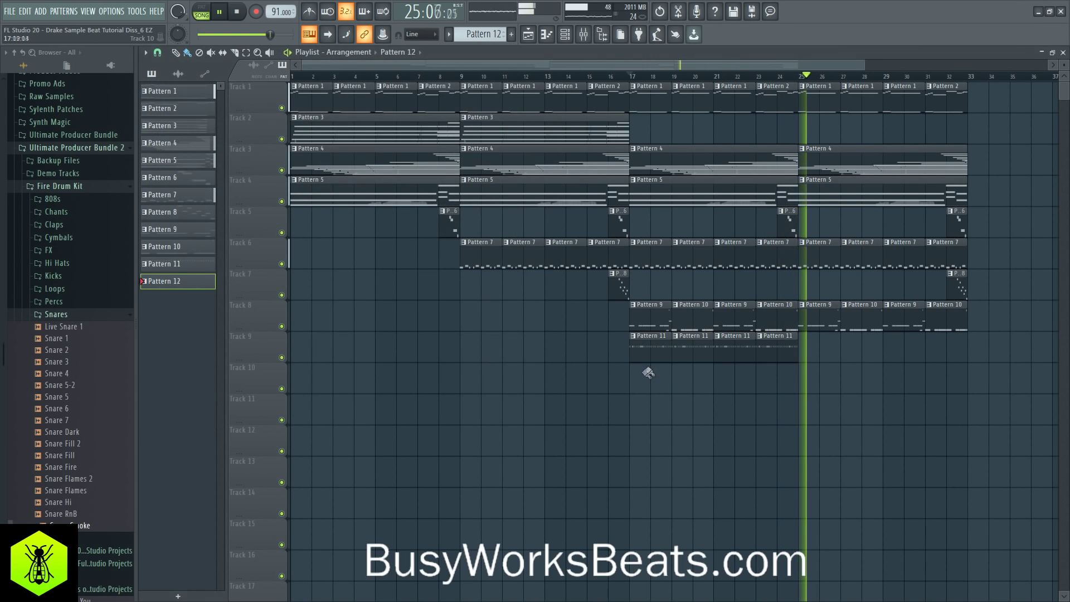
drag(635, 373, 785, 371)
shift+drag(634, 379, 805, 370)
ctrl+click(780, 429)
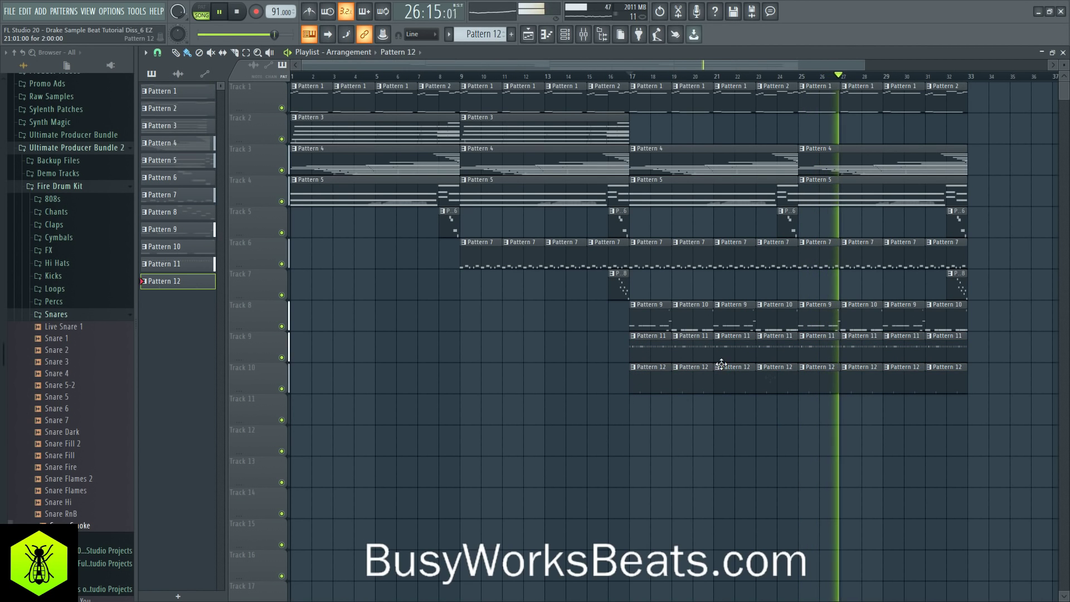
Step: Rework Pattern 12 into a one-bar part with Snare Smoke hits only on steps 5 and 13
click(567, 37)
key(space)
click(334, 231)
click(370, 232)
key(space)
right_click(476, 232)
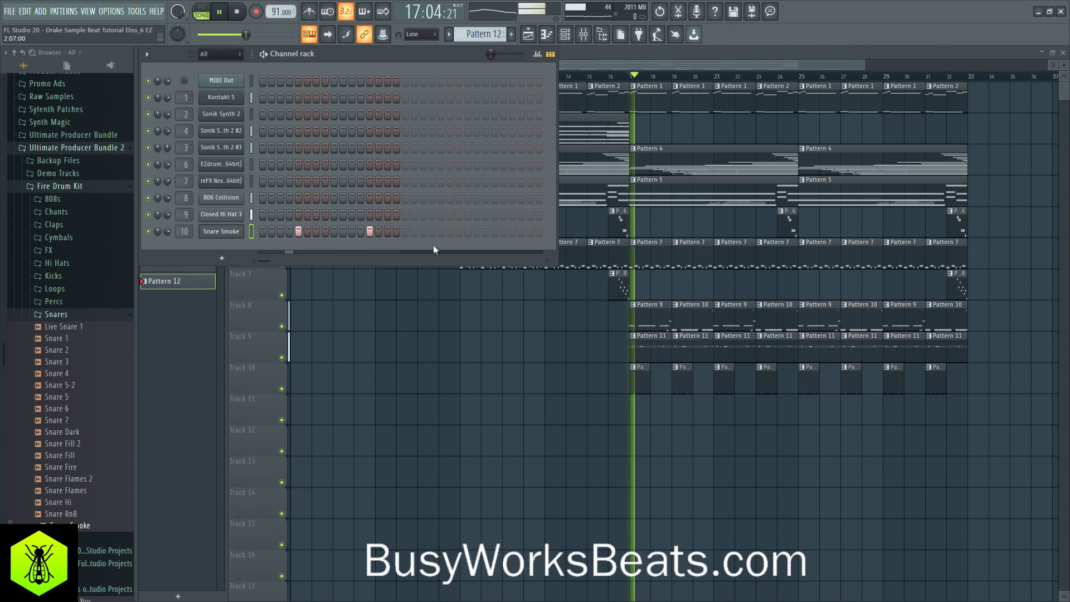
Step: Hide the channel rack and fill the one-bar gaps on Track 10 with Pattern 12 through bar 32
key(F6)
mouse_move(630, 388)
mouse_down()
mouse_move(668, 379)
mouse_move(950, 377)
mouse_up()
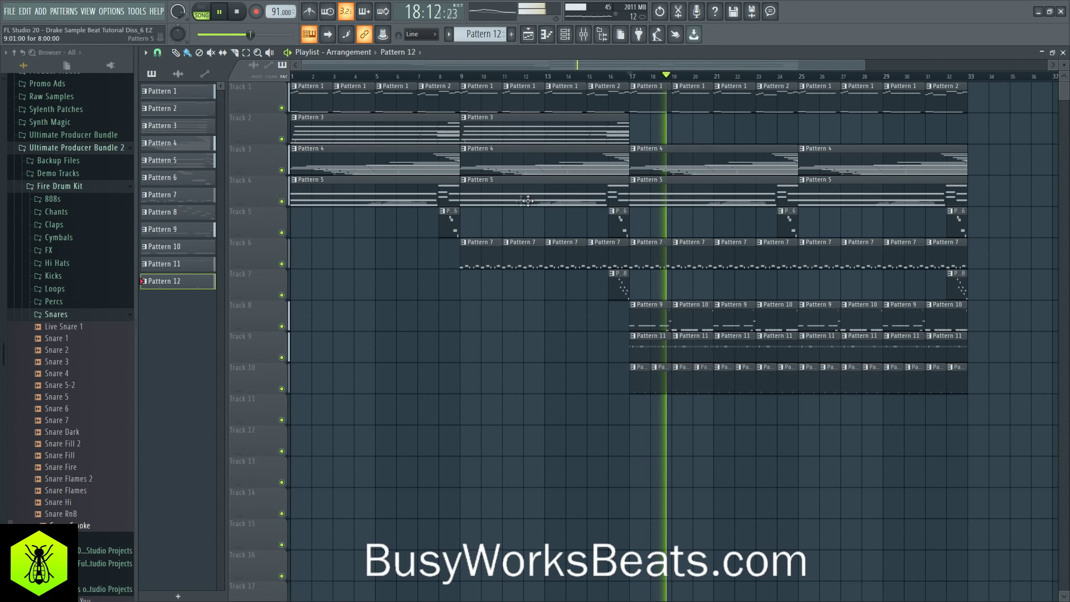
Step: Collapse the open browser folders and save the project
key(ctrl+s)
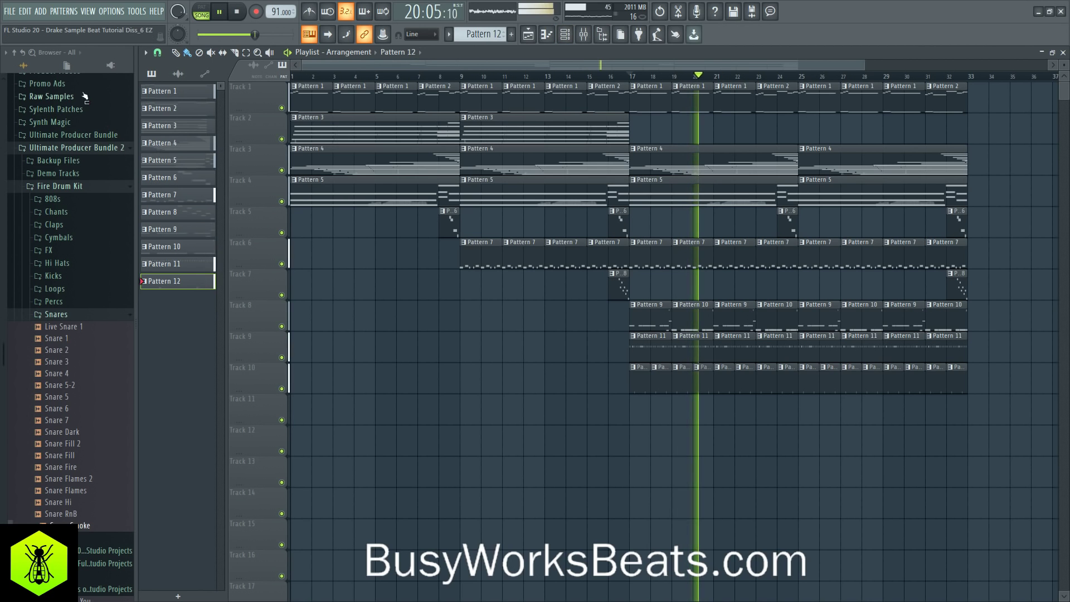
click(15, 53)
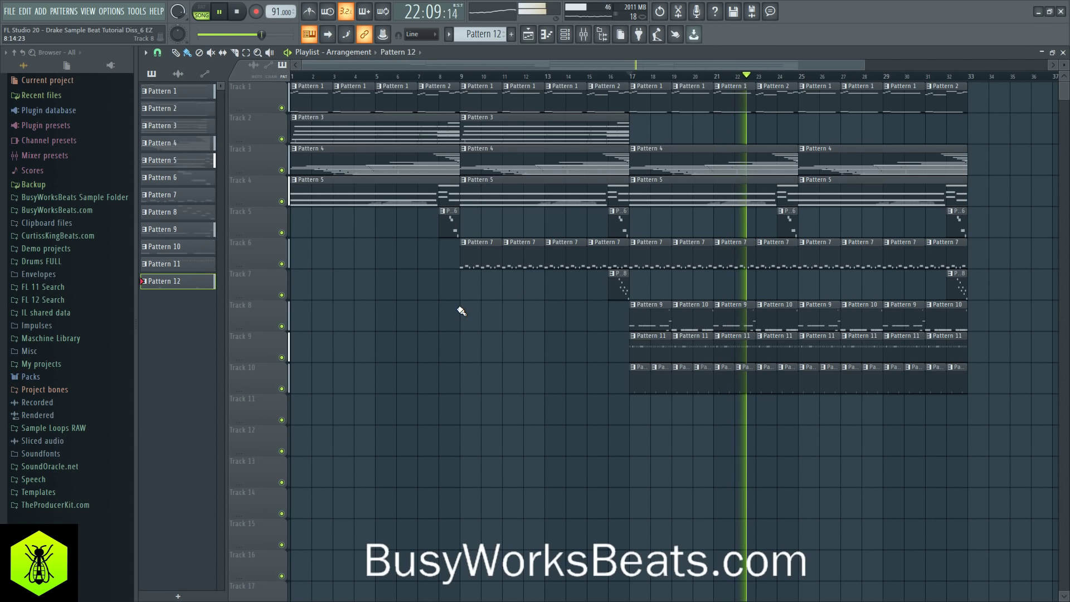
key(ctrl+s)
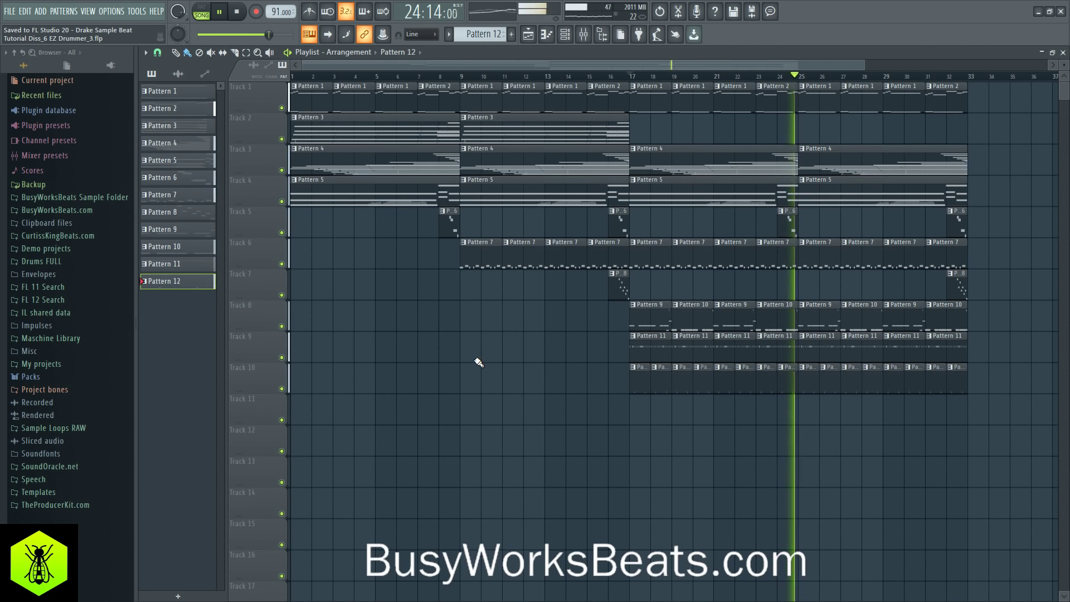
Step: Delete the Pattern 7 clips at bars 25 and 27 on Track 6
right_click(831, 261)
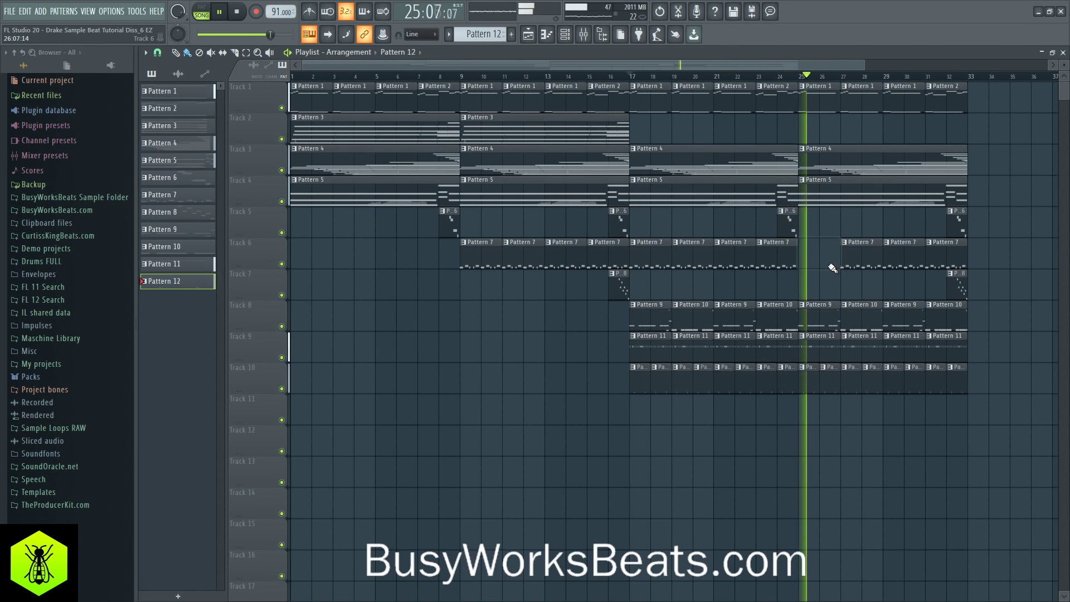
right_click(859, 249)
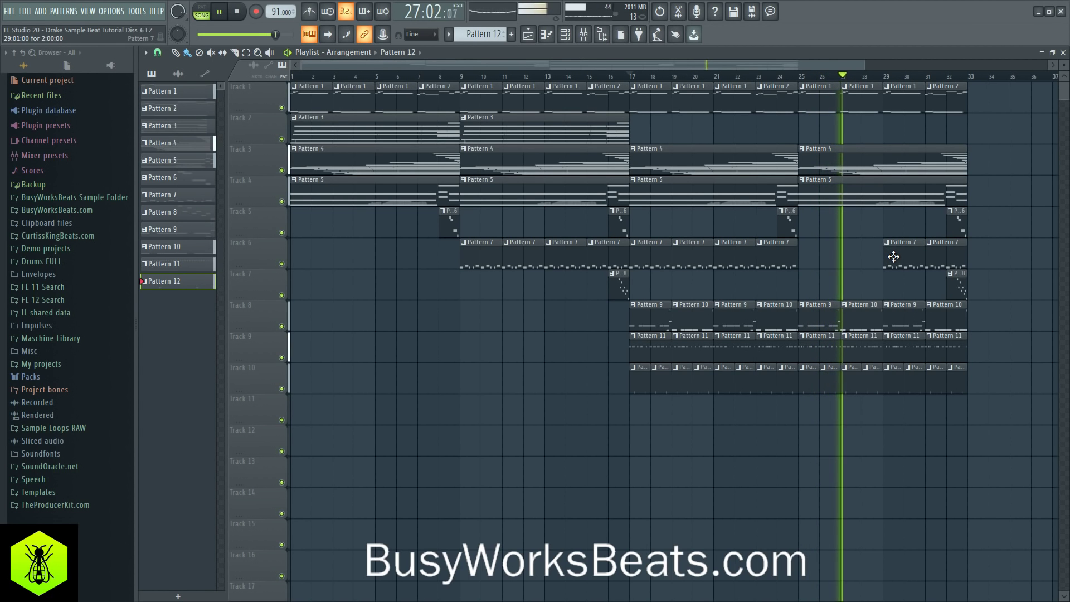
Step: Set the Closed Hi Hat 3 channel's pitch range to 8 semitones, view its miscellaneous settings and close its window
click(566, 34)
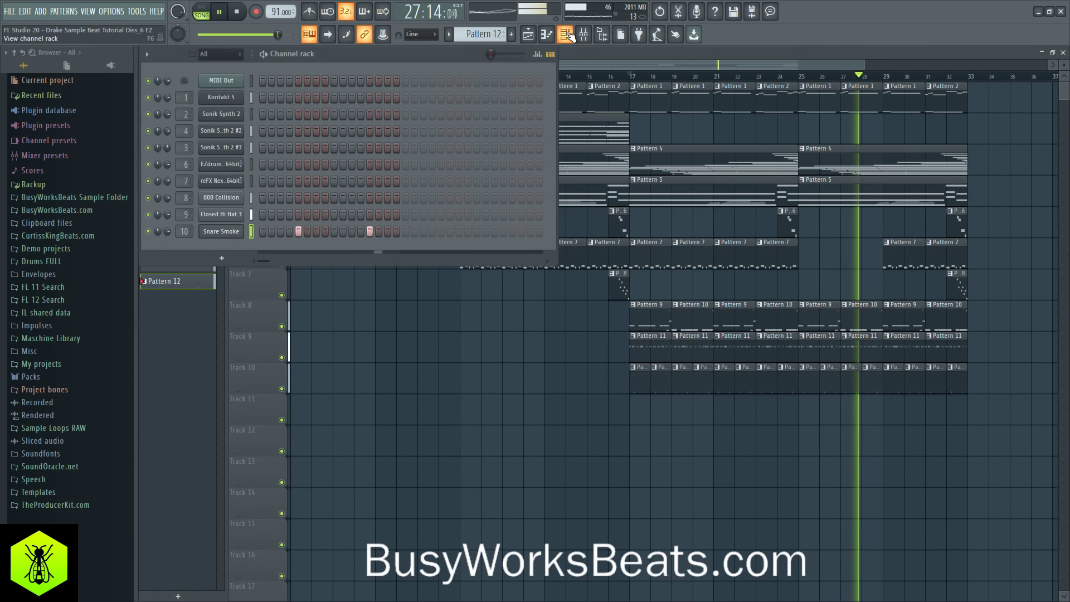
click(221, 214)
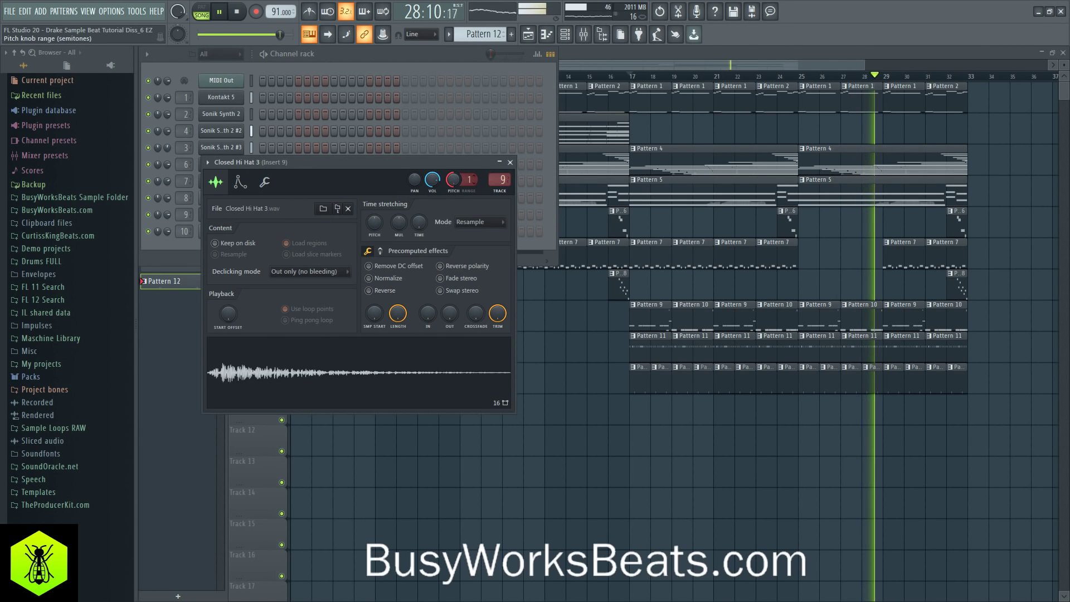
drag(470, 179, 470, 163)
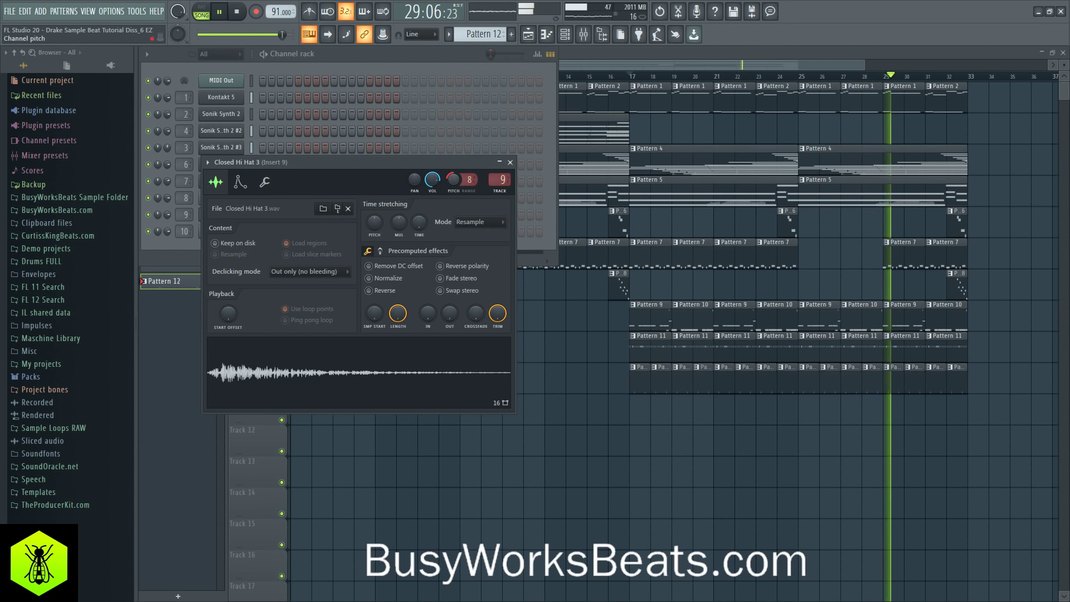
click(265, 182)
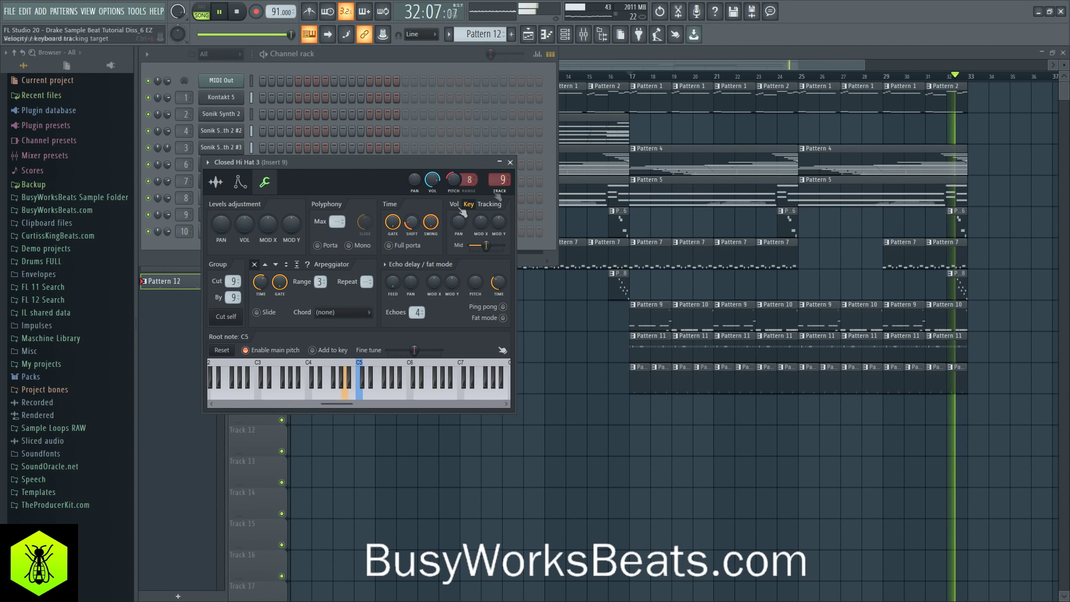
click(510, 163)
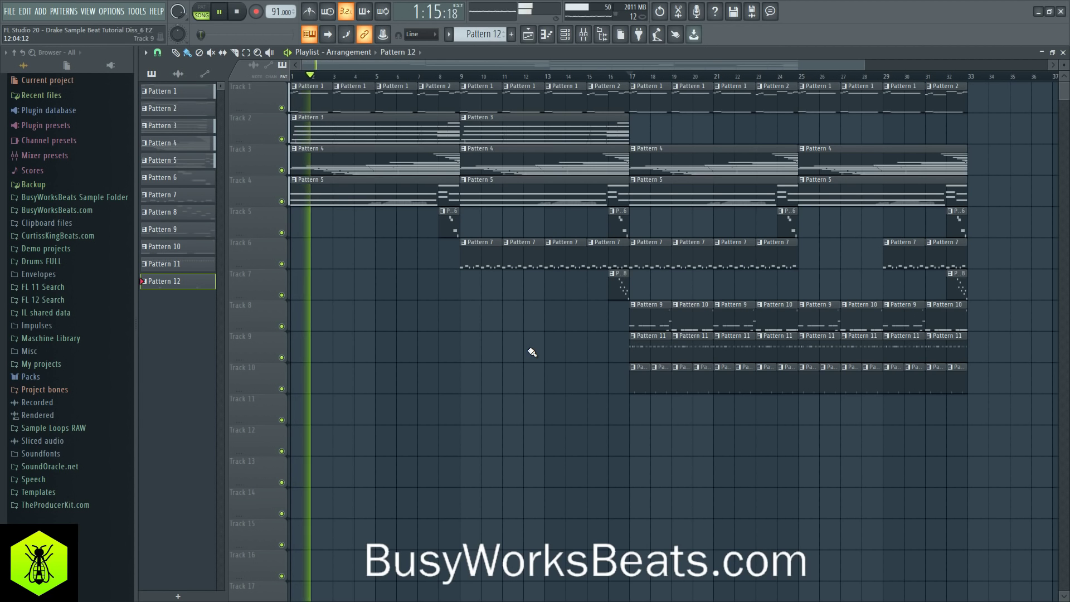
Step: Check the mixer track levels during playback and close the mixer
click(588, 38)
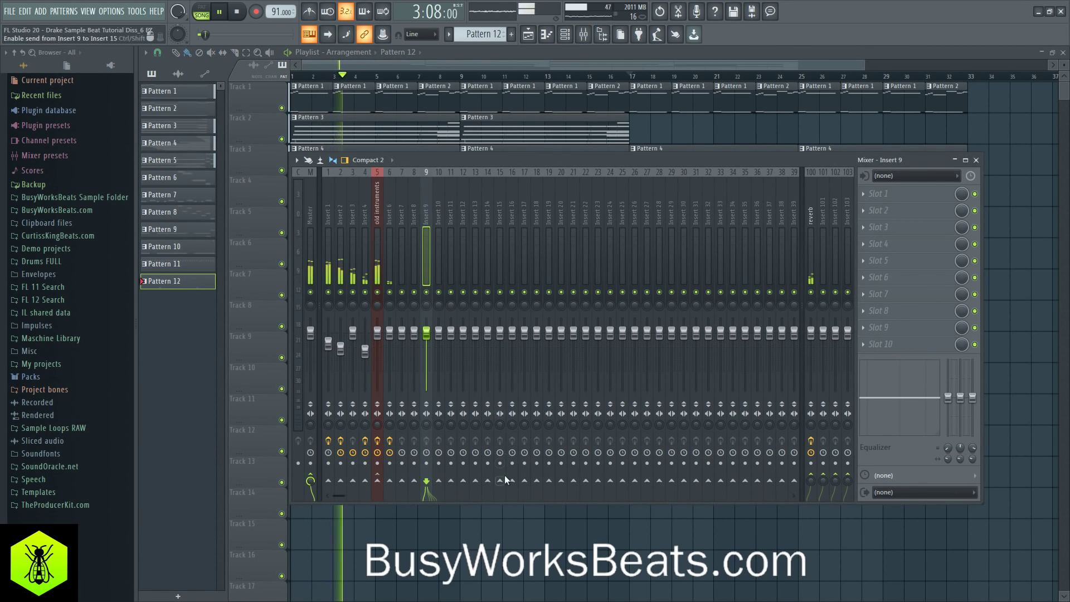
key(F9)
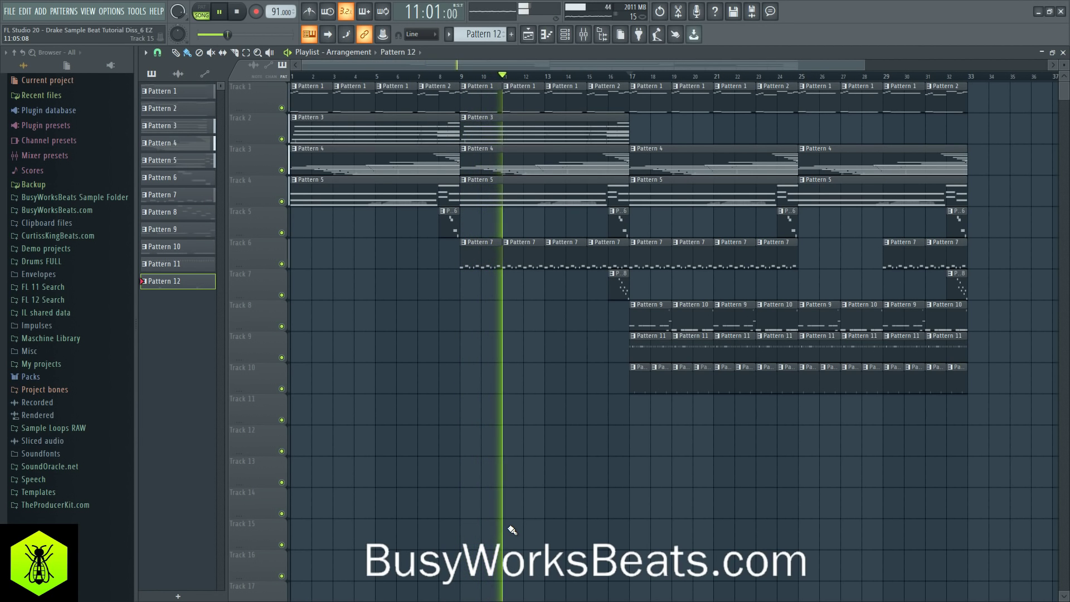
Step: Turn the Ambience channel off in EZdrummer's mixer, then close the plugin and the channel rack
key(F6)
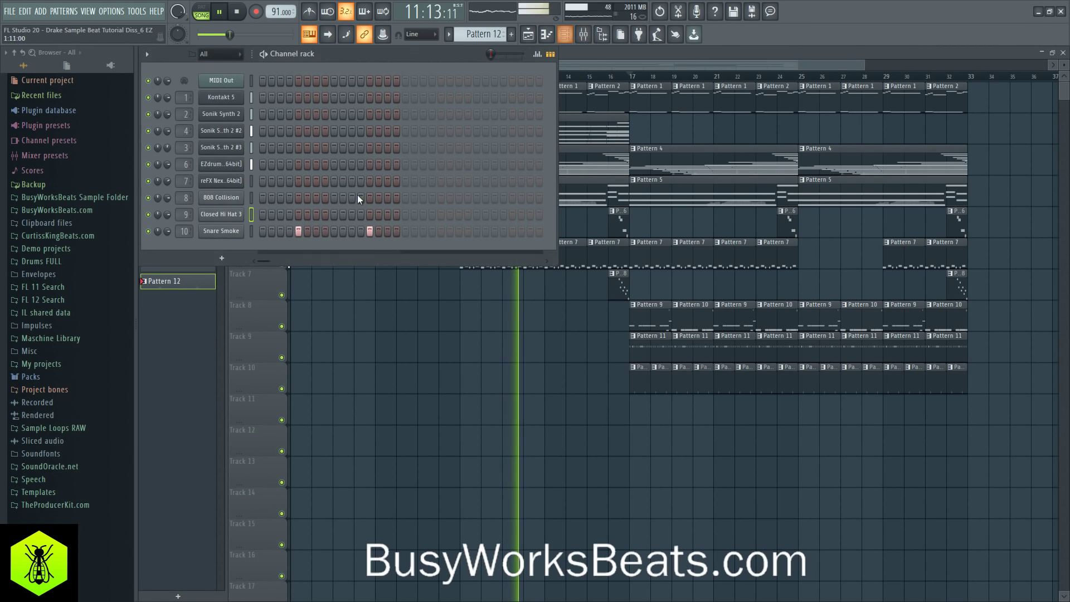
click(226, 165)
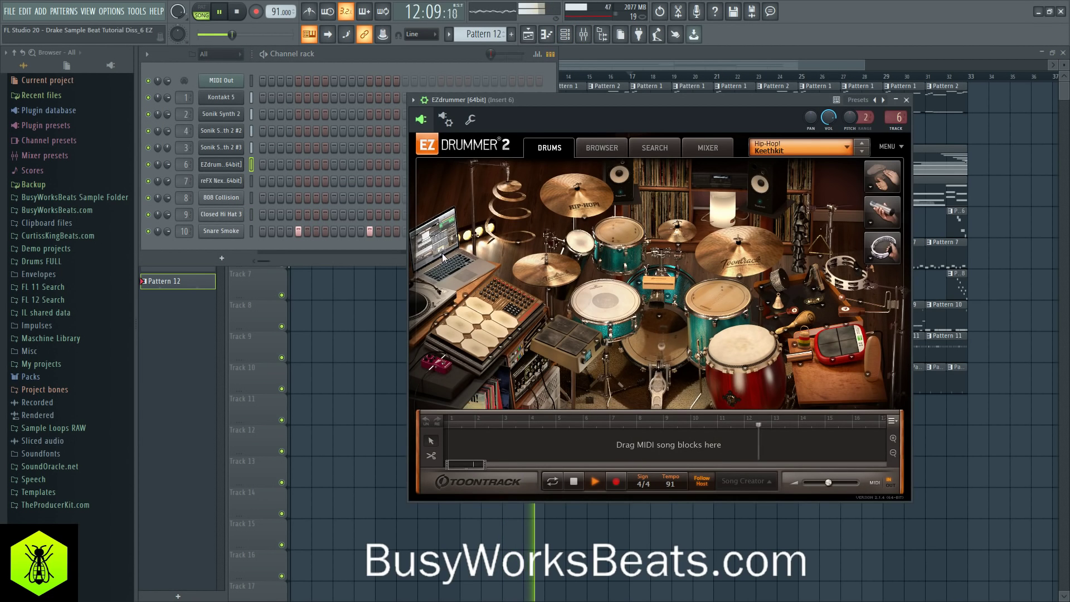
click(706, 147)
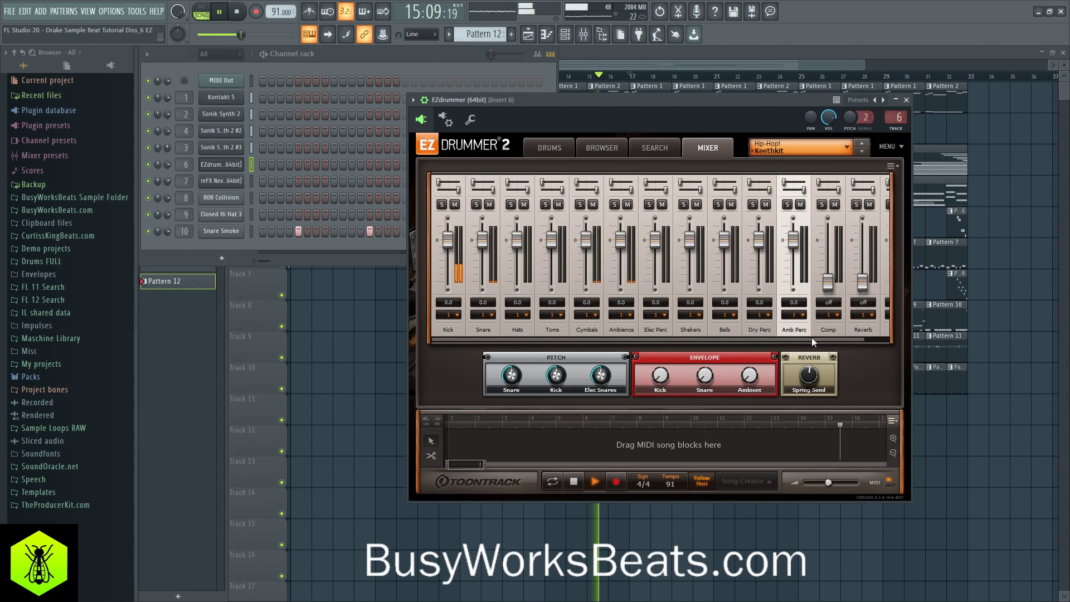
drag(811, 337, 878, 341)
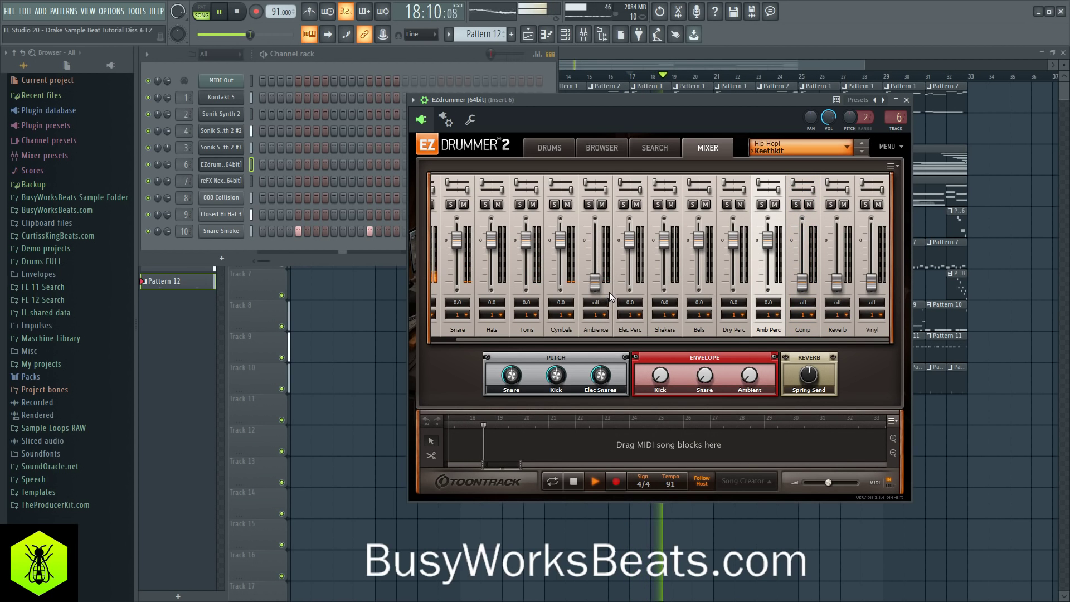
drag(595, 282, 603, 227)
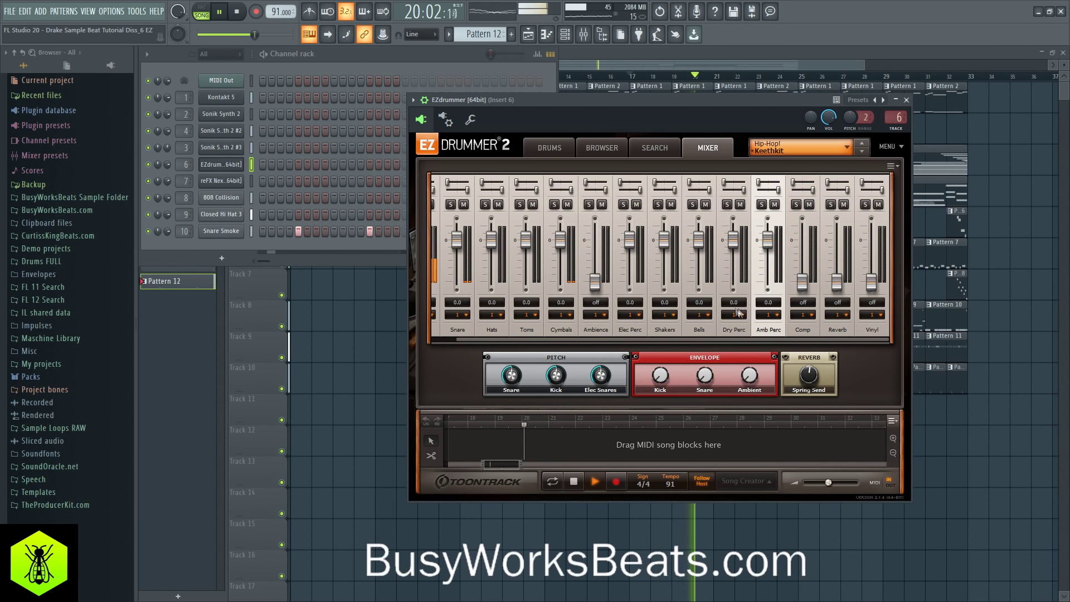
click(906, 99)
key(F6)
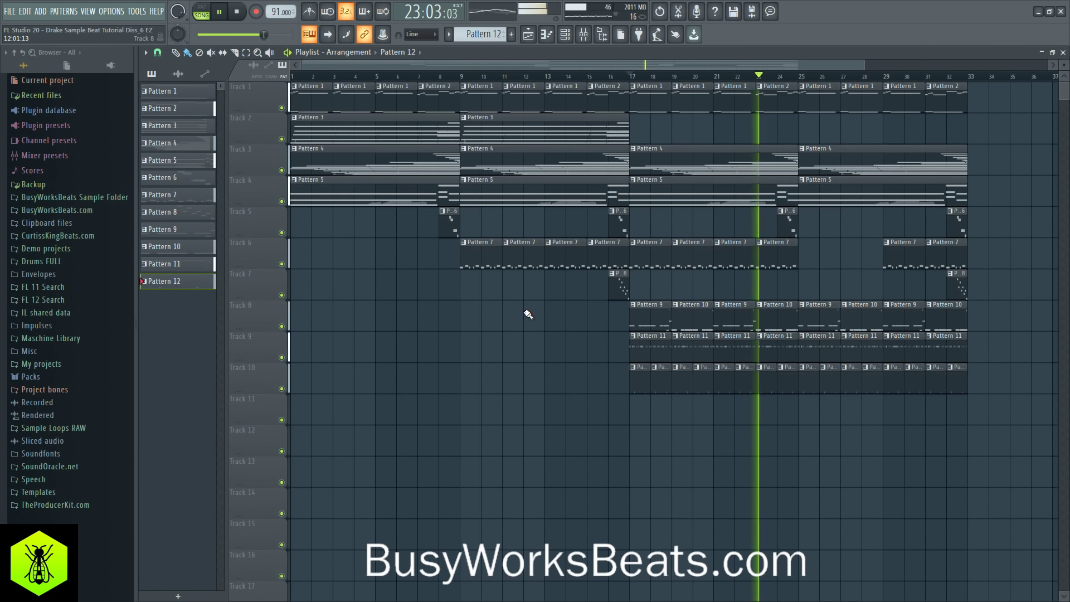
Step: Load Gross Beat into slot 3 of mixer Insert 1 with the Momentary preset and its 1/2 Speed time slot
scroll(635, 77, down, 2)
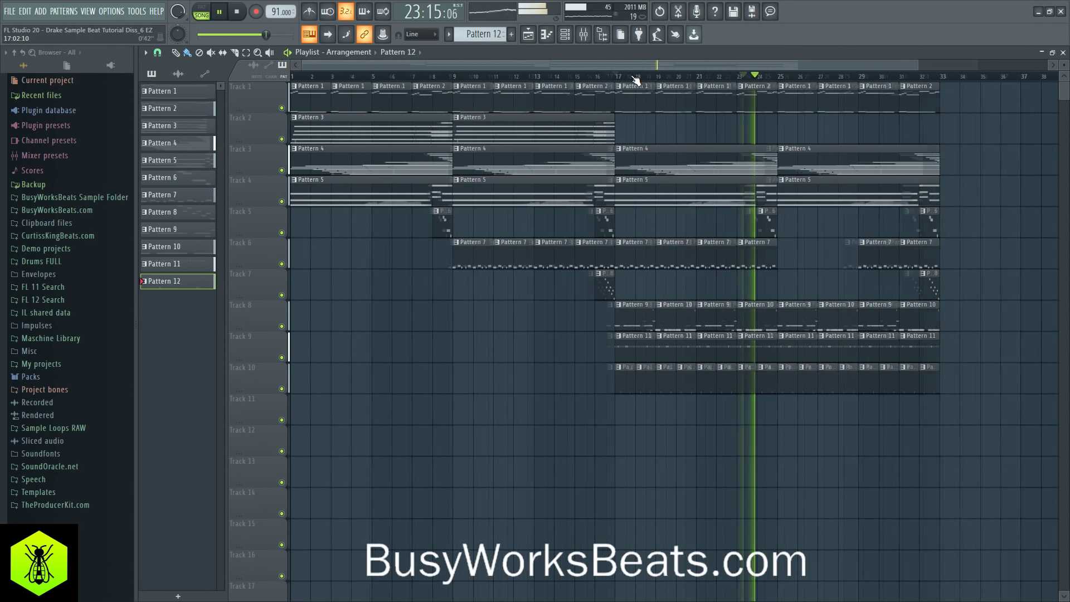
click(600, 39)
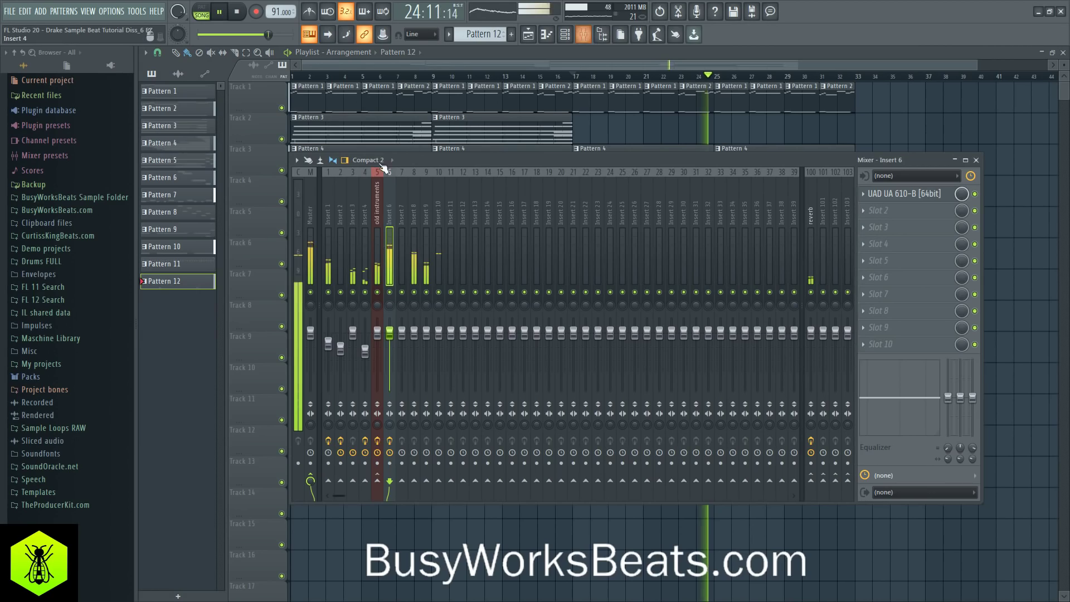
click(890, 229)
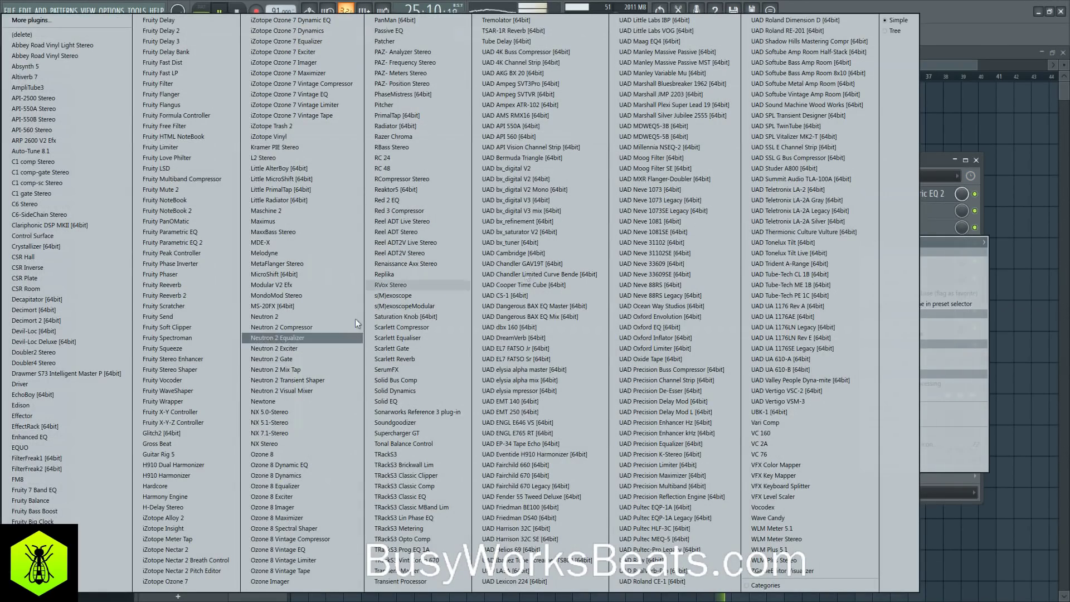
click(200, 442)
click(640, 192)
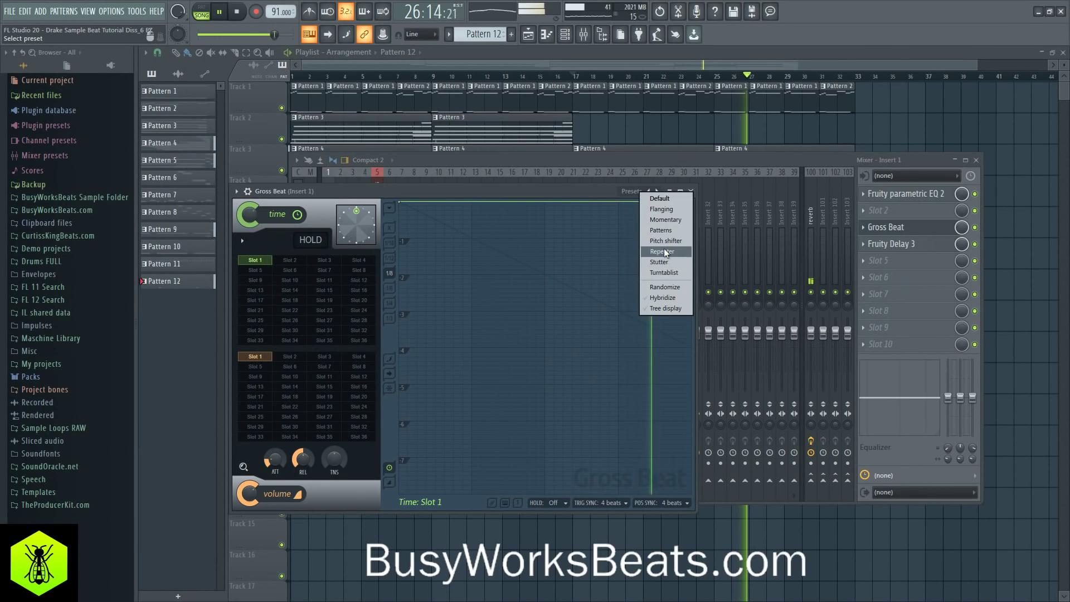
click(662, 220)
click(328, 331)
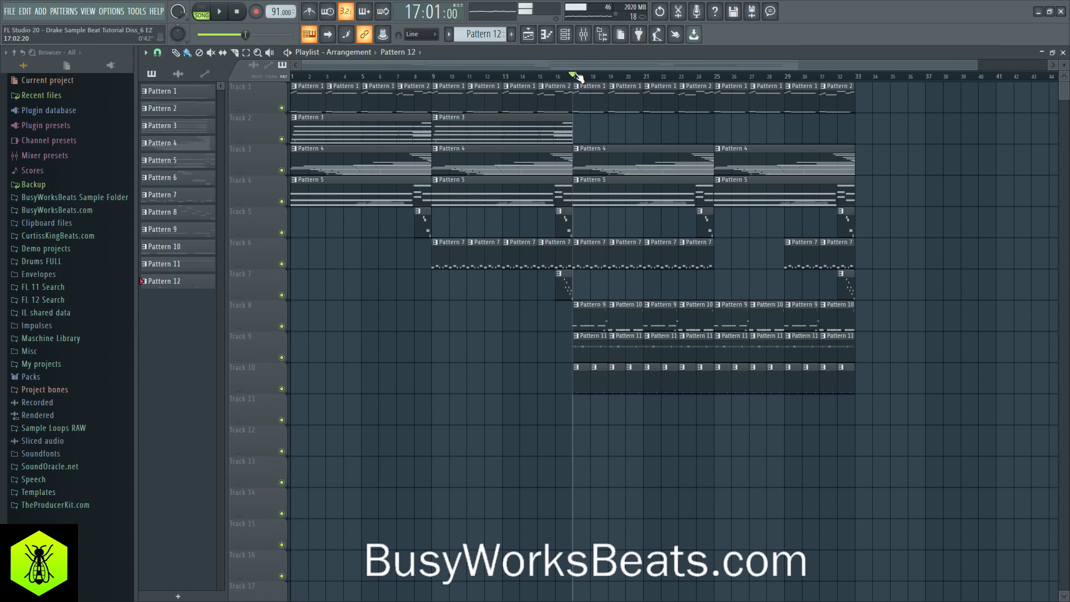
Step: Play the song from bar 17 and review the Gross Beat settings on Insert 1
key(space)
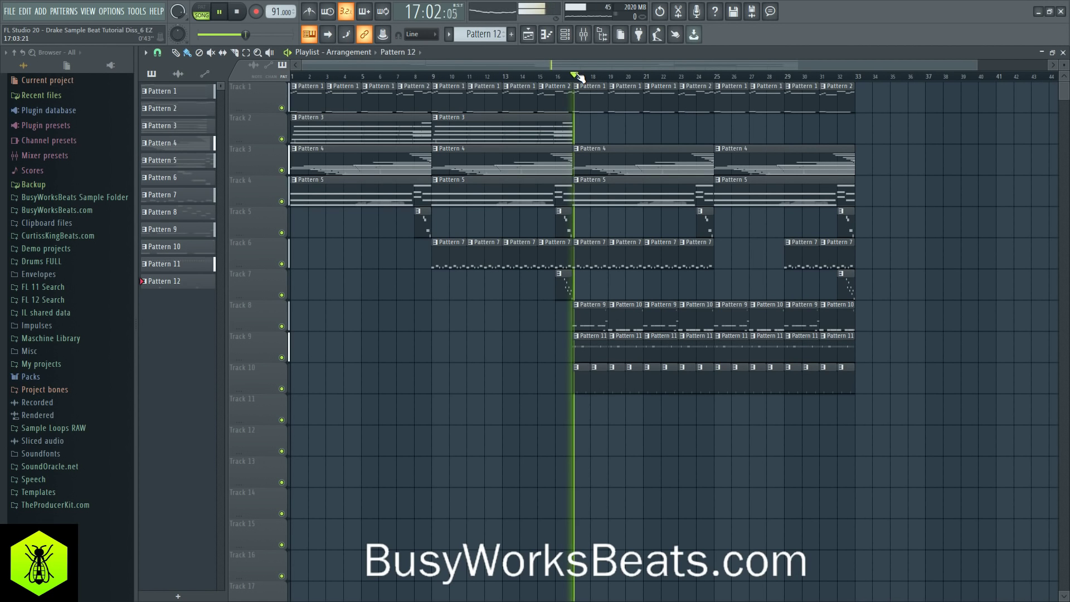
click(591, 38)
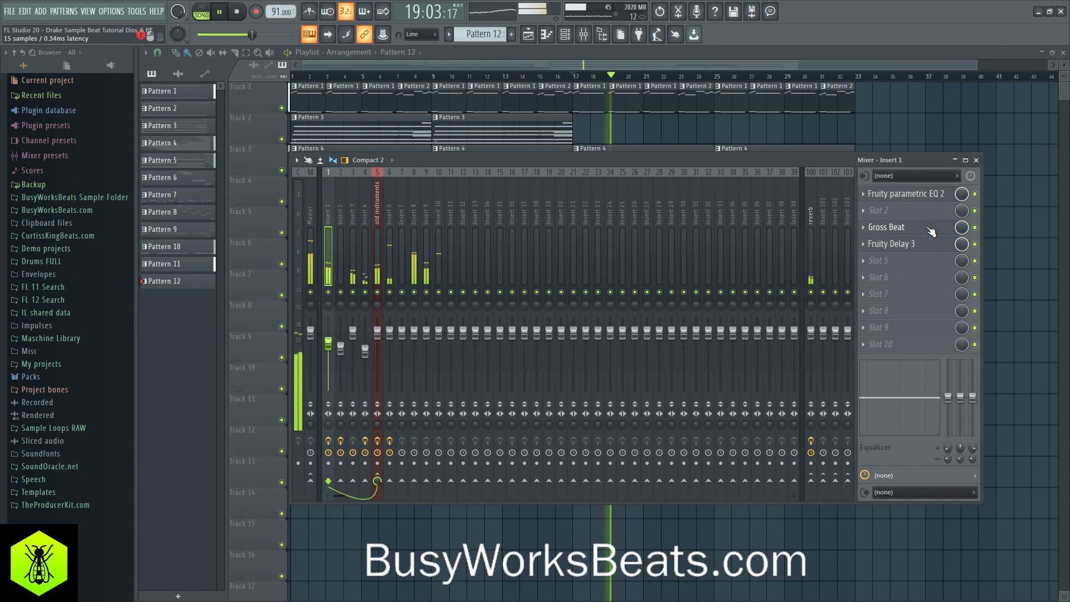
click(930, 228)
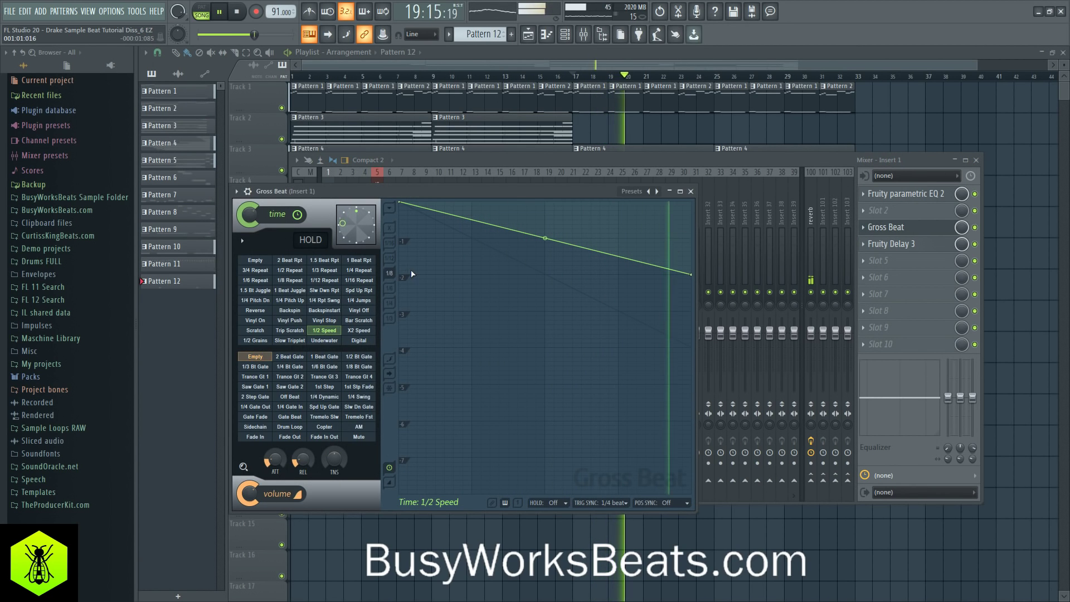
click(844, 168)
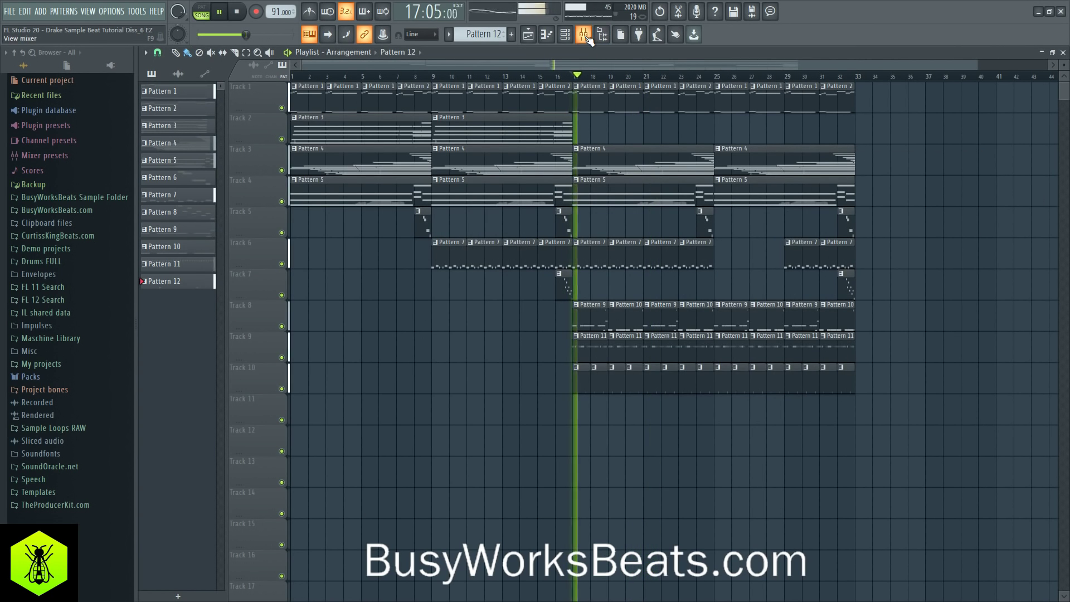
Step: Copy Gross Beat with its 1/2 Speed setting from Insert 1 to slot 3 of the old instruments track
click(585, 35)
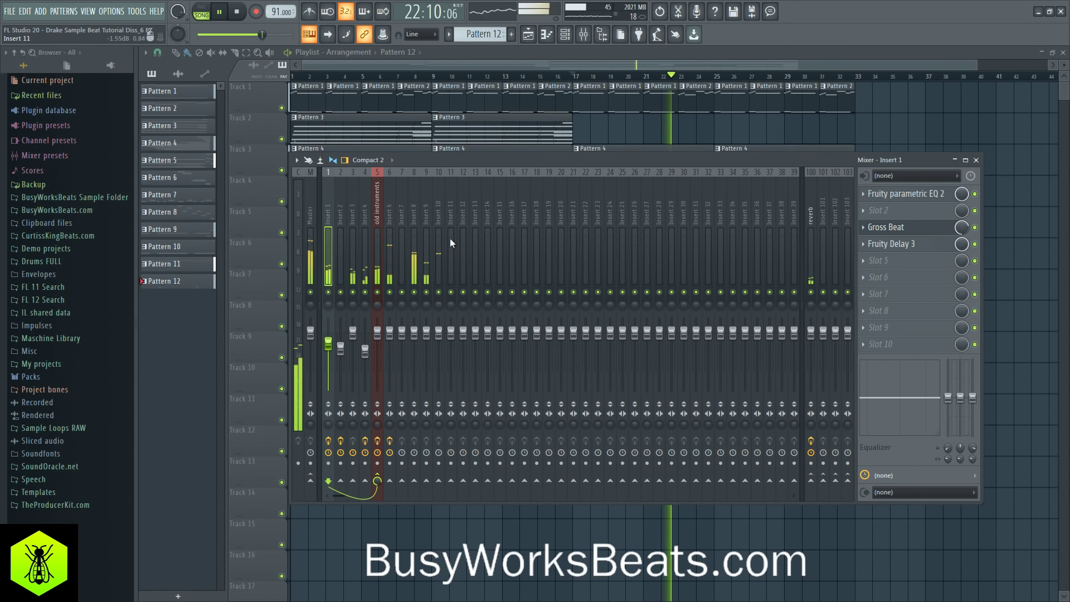
click(862, 227)
drag(893, 284, 379, 220)
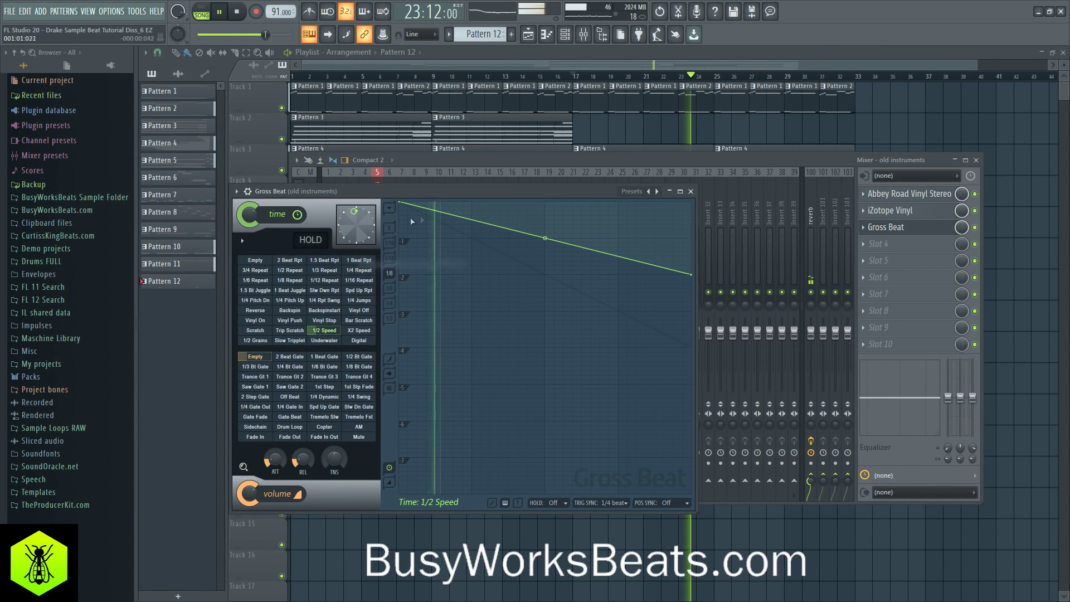
click(690, 192)
Step: Bypass Gross Beat on Insert 1 and play the song from bar 17
click(327, 224)
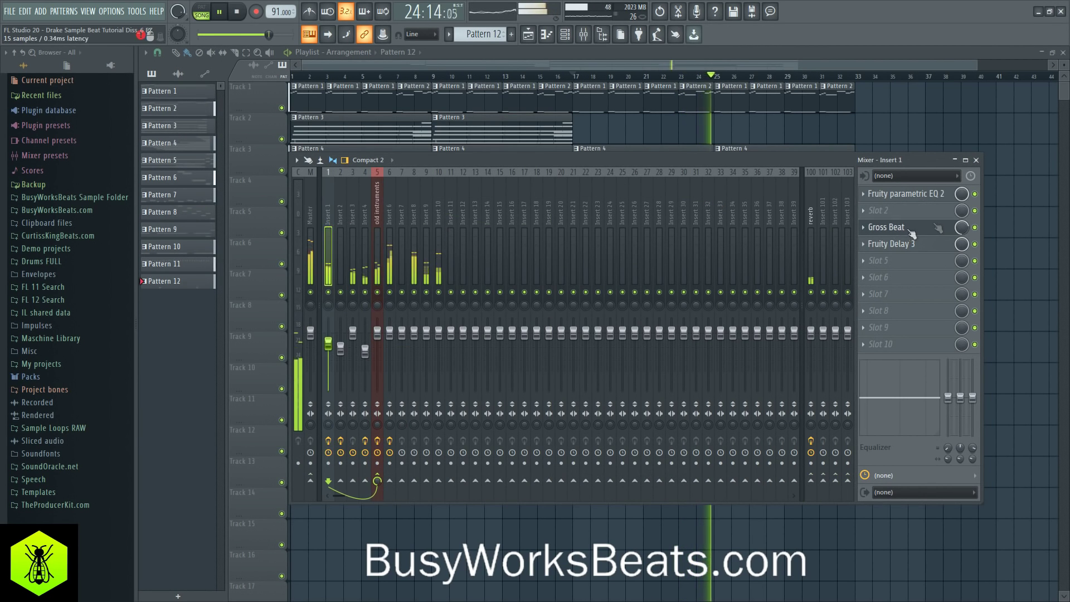
key(space)
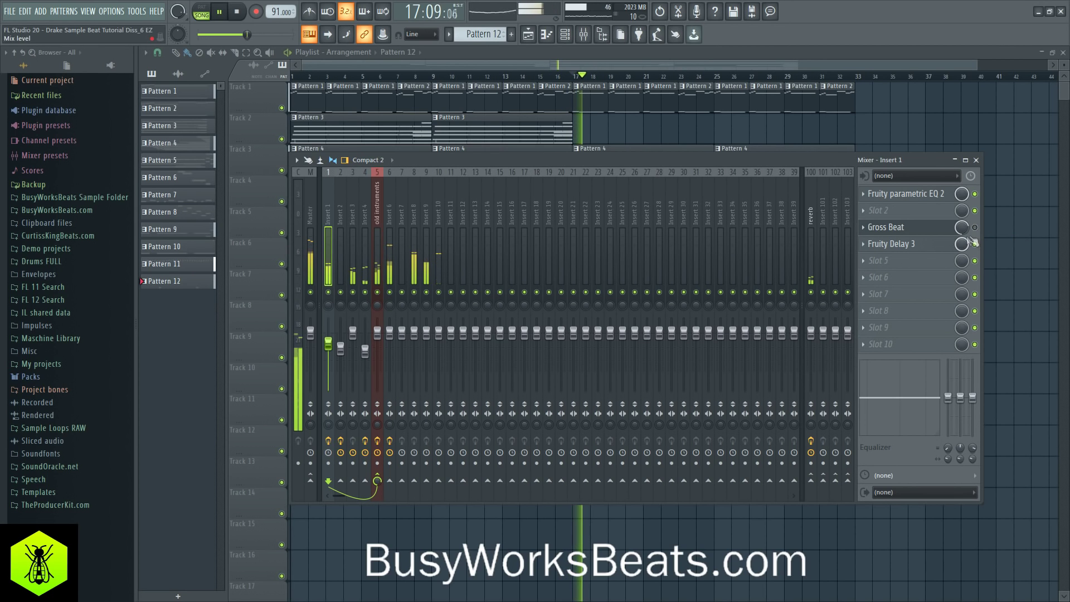
Step: Compare the effect slots and routing of Insert 1 and the old instruments track while the song plays
click(377, 217)
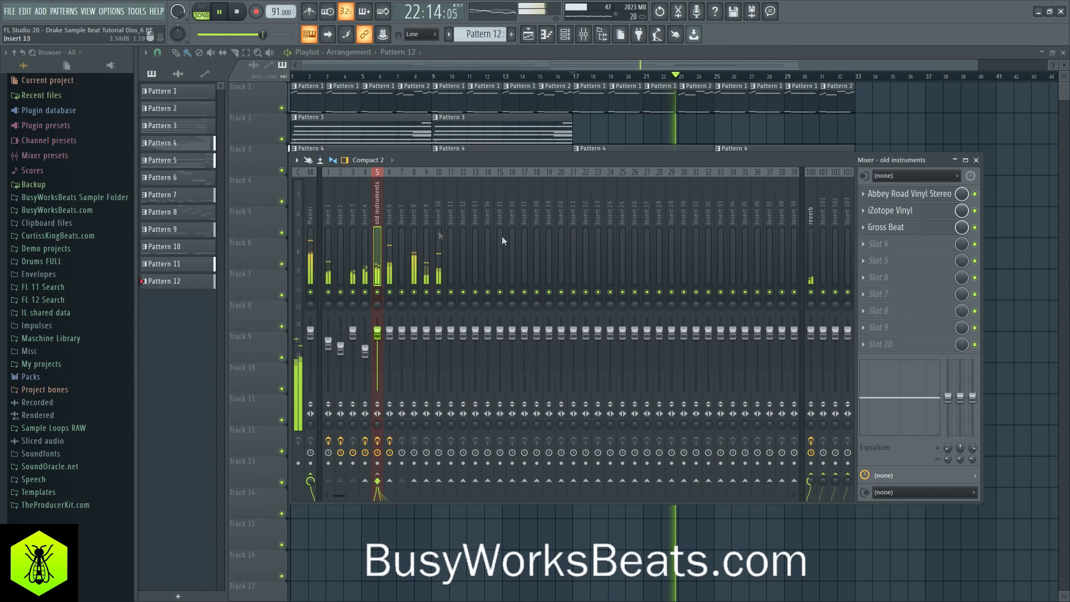
click(359, 217)
right_click(378, 480)
click(402, 495)
click(377, 208)
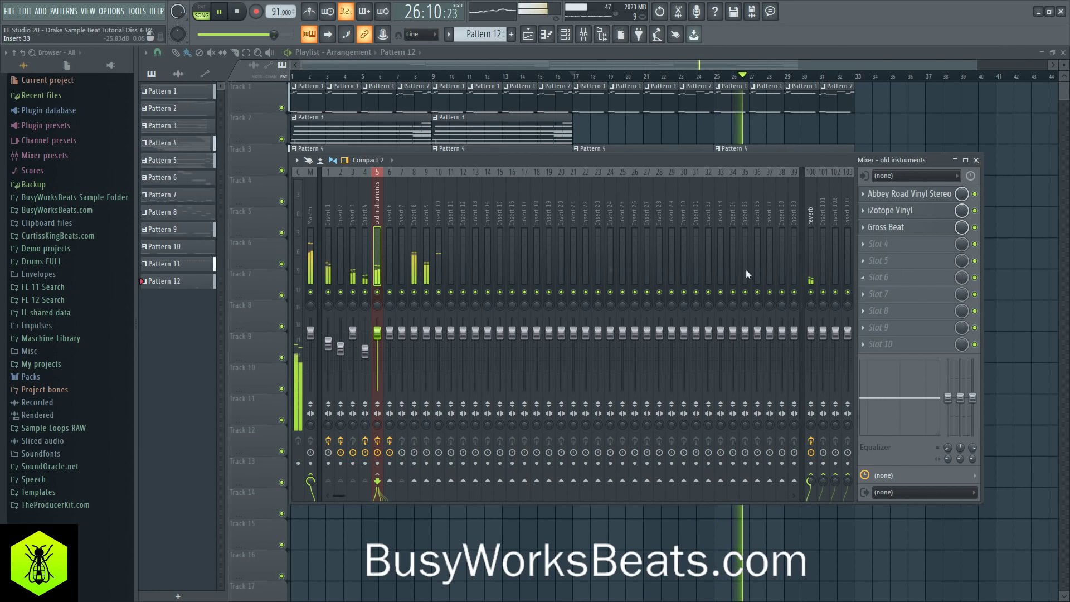
click(329, 217)
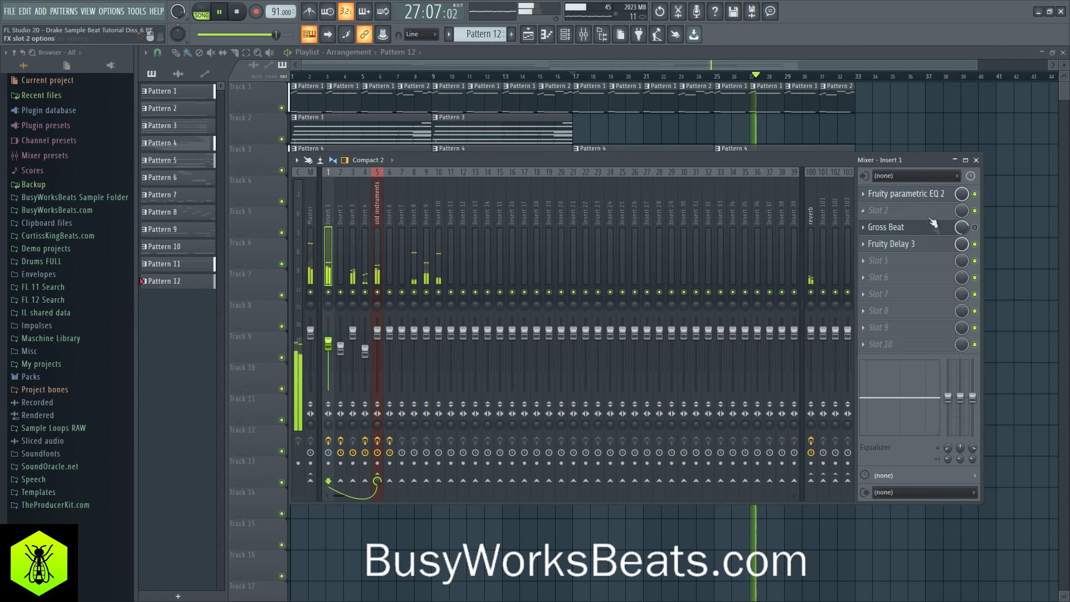
click(377, 217)
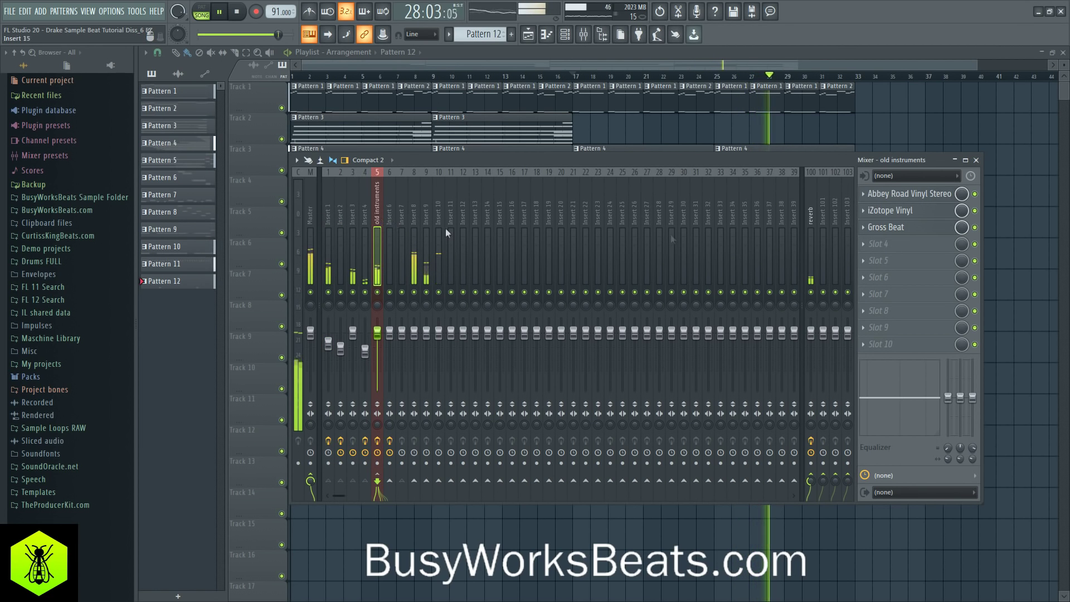
Step: Check the value options for Gross Beat's mix level on the old instruments track and replay the song from bar 17
right_click(963, 226)
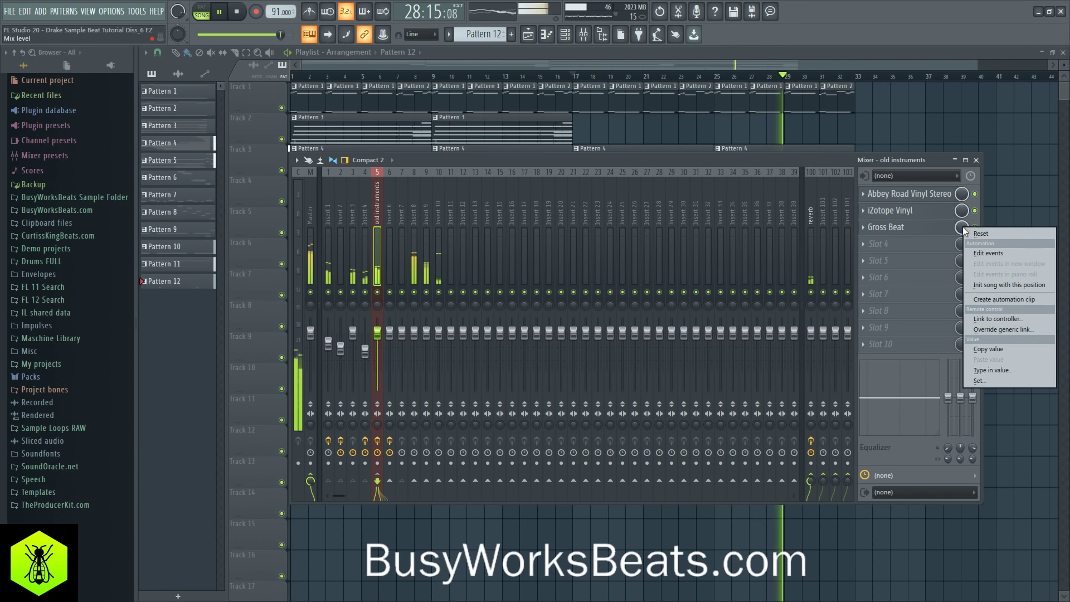
click(961, 229)
click(329, 214)
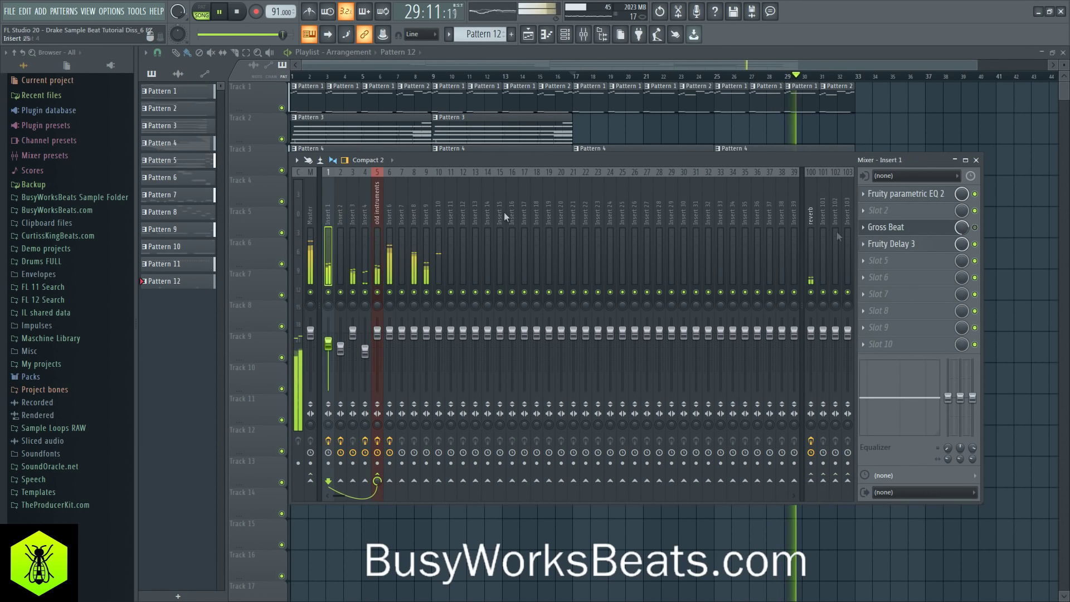
click(385, 213)
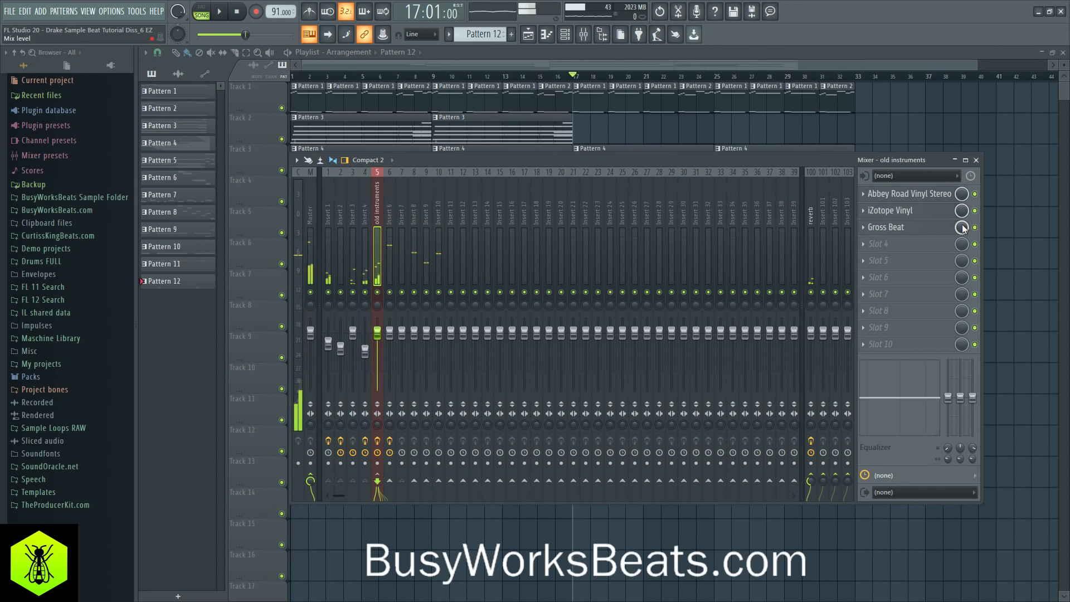
right_click(962, 225)
key(p)
key(space)
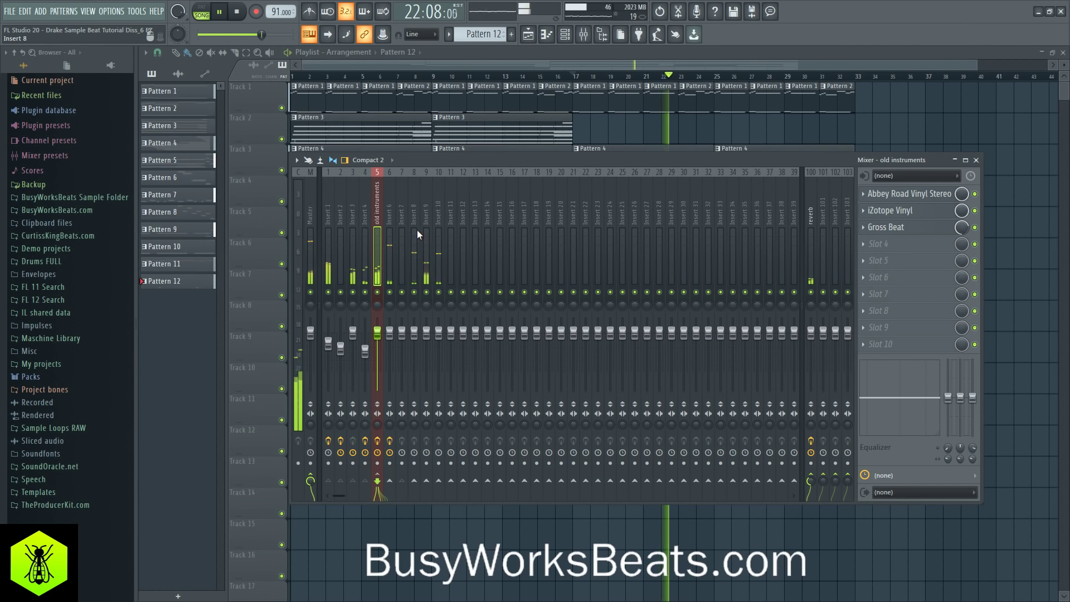
Step: Inspect the effect slots of Insert 1, Insert 10, the Master and the old instruments track during playback
click(331, 206)
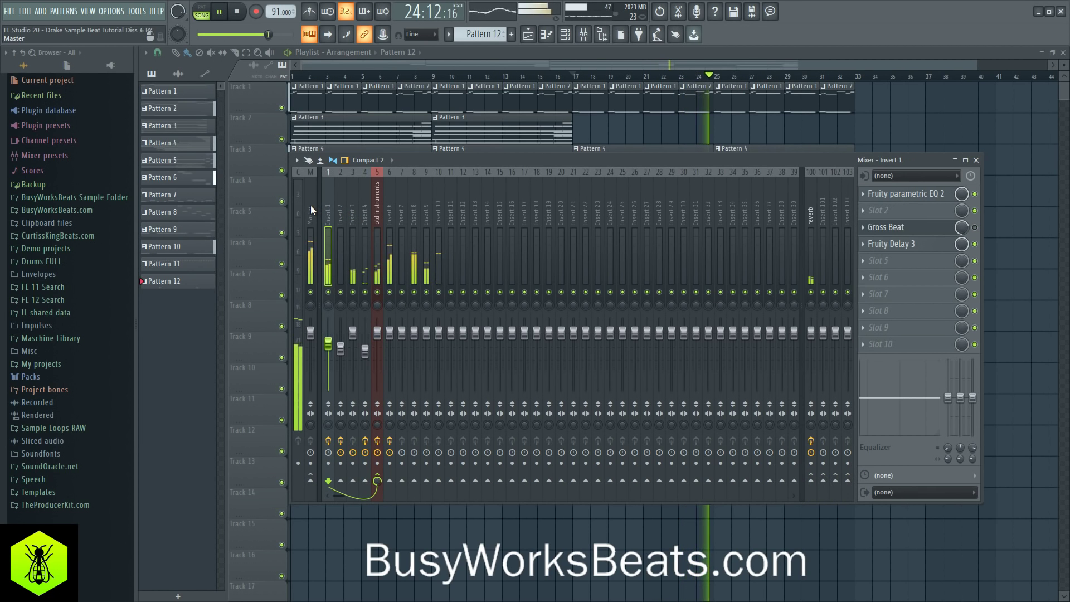
click(437, 216)
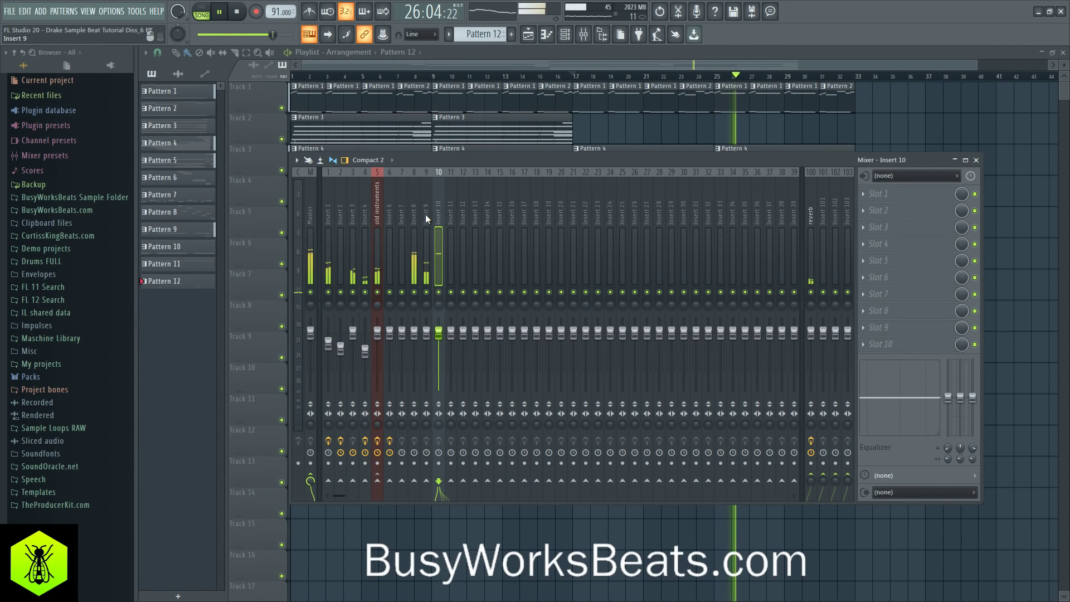
click(310, 210)
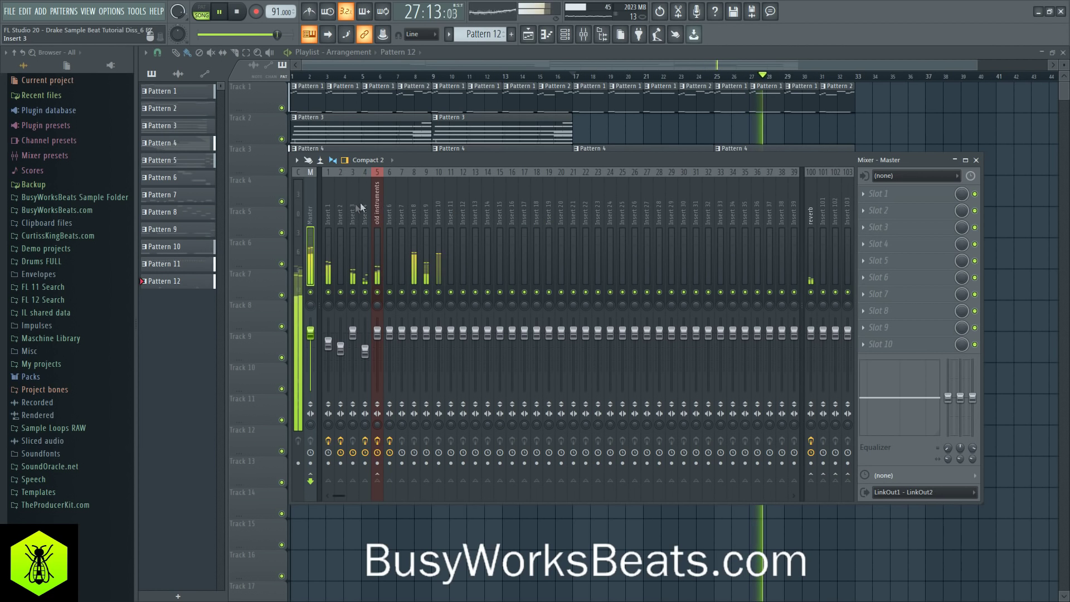
click(332, 209)
click(377, 206)
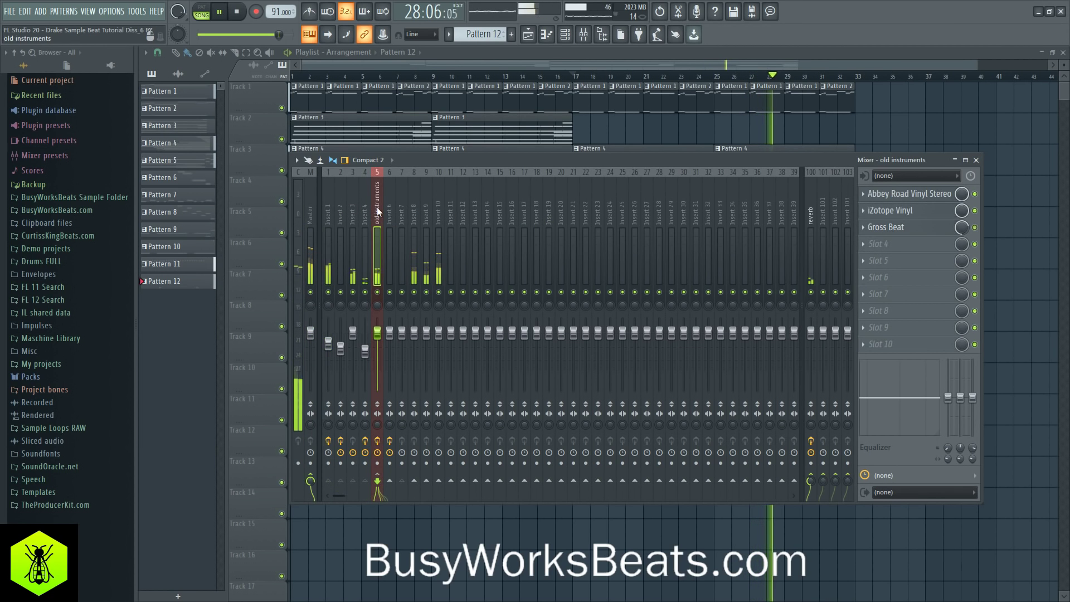
Step: Create an automation clip for Gross Beat's mix level on the old instruments track and add automation points at bar 17
right_click(963, 228)
click(989, 300)
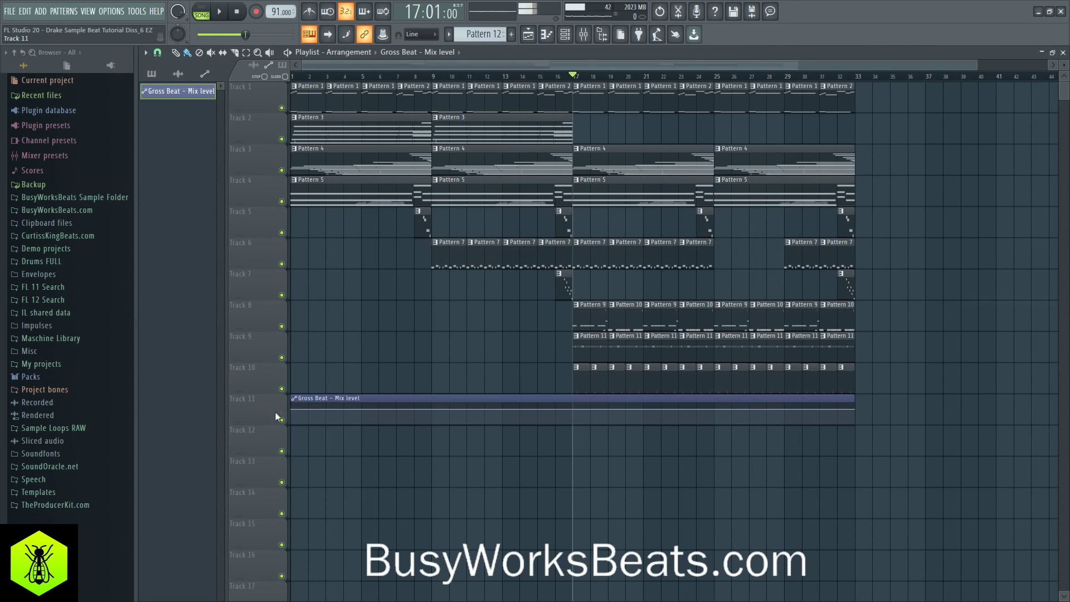
right_click(295, 409)
drag(573, 409, 573, 412)
right_click(571, 414)
click(607, 574)
right_click(573, 423)
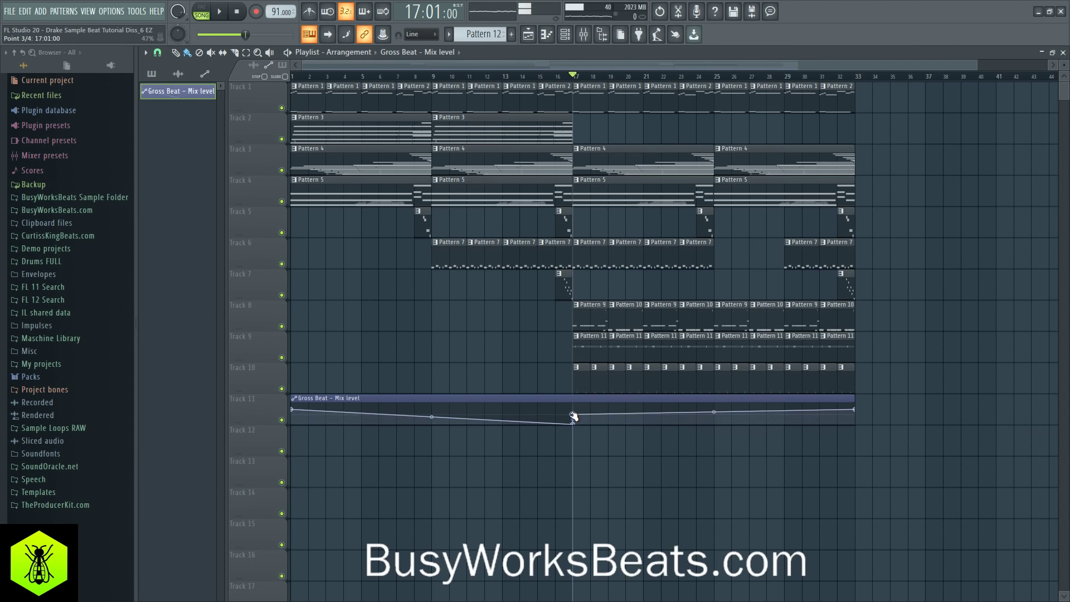
Step: Shape the Gross Beat automation to stay at zero until bar 17 and step straight up to its original level there
right_click(572, 415)
click(608, 575)
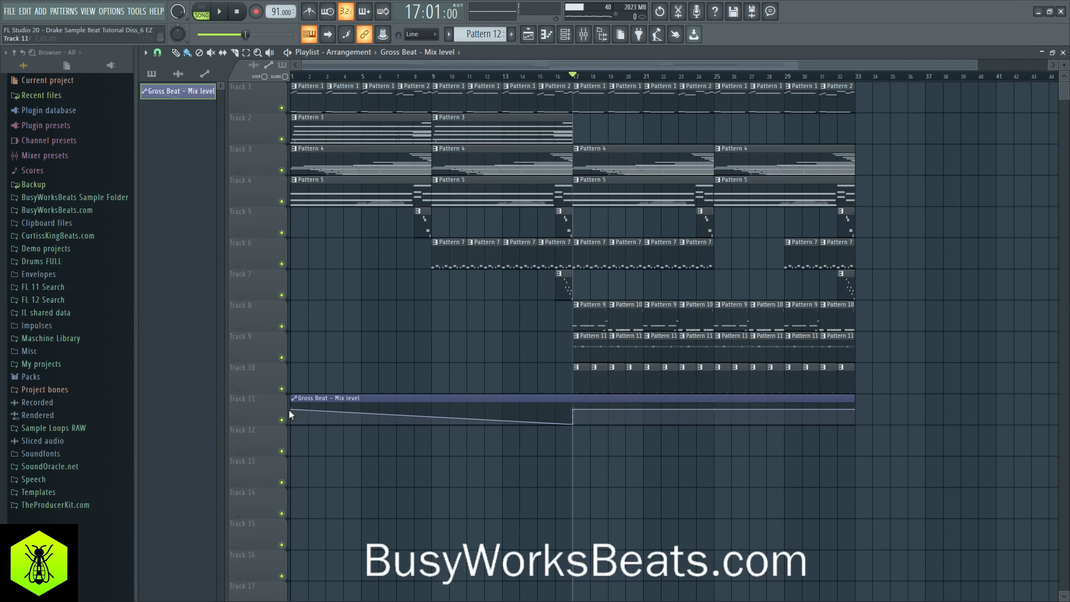
drag(289, 410, 284, 458)
key(space)
key(space)
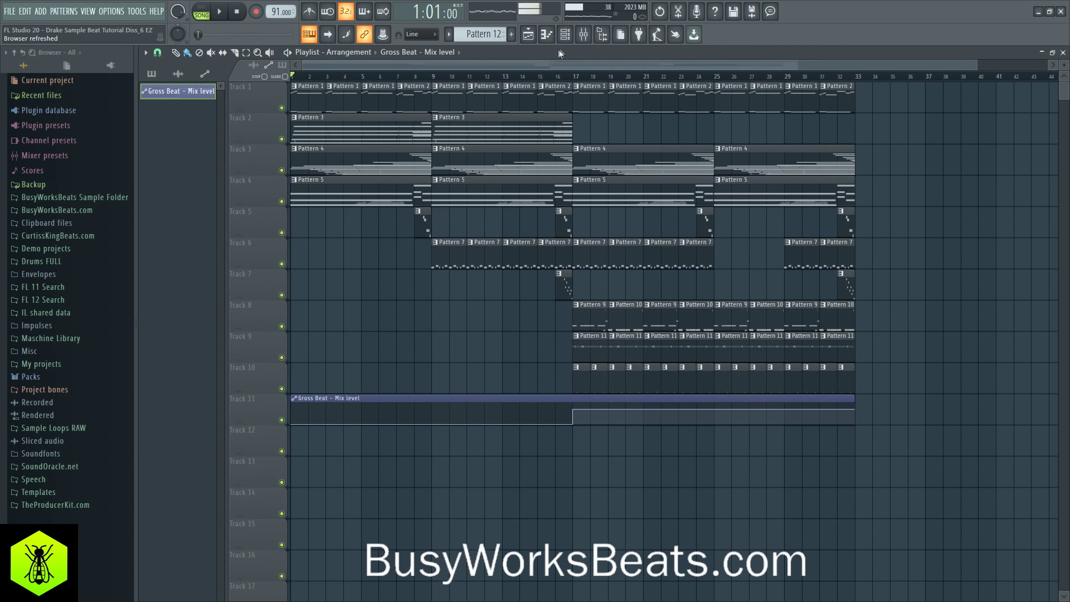
Step: Mute the Microphone mixer track, close the mixer and play the song from the beginning
click(584, 35)
scroll(529, 201, down, 10)
scroll(532, 204, down, 7)
click(414, 293)
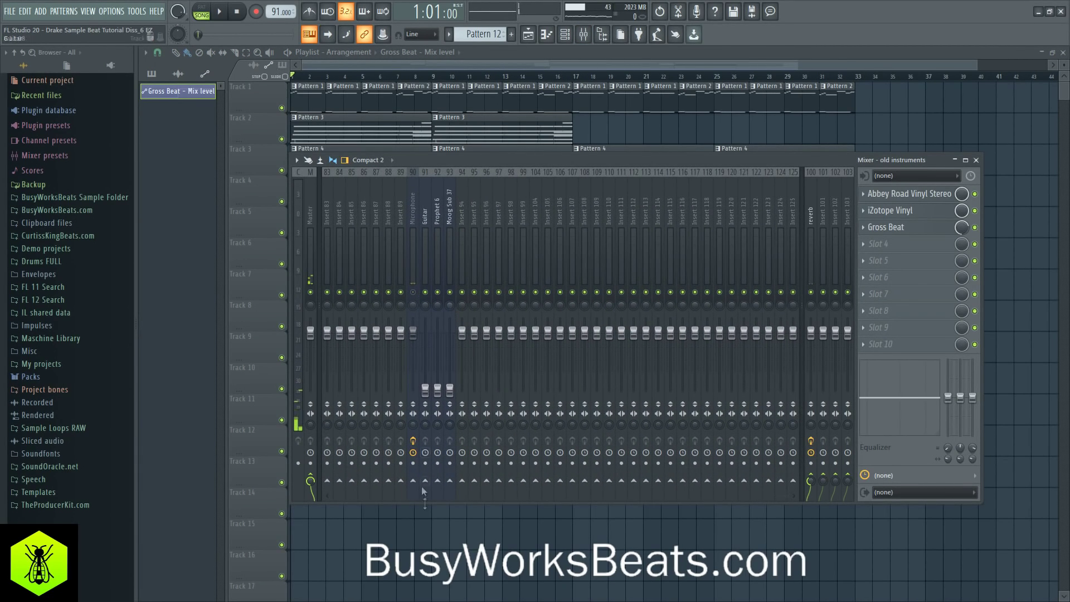
key(F9)
key(space)
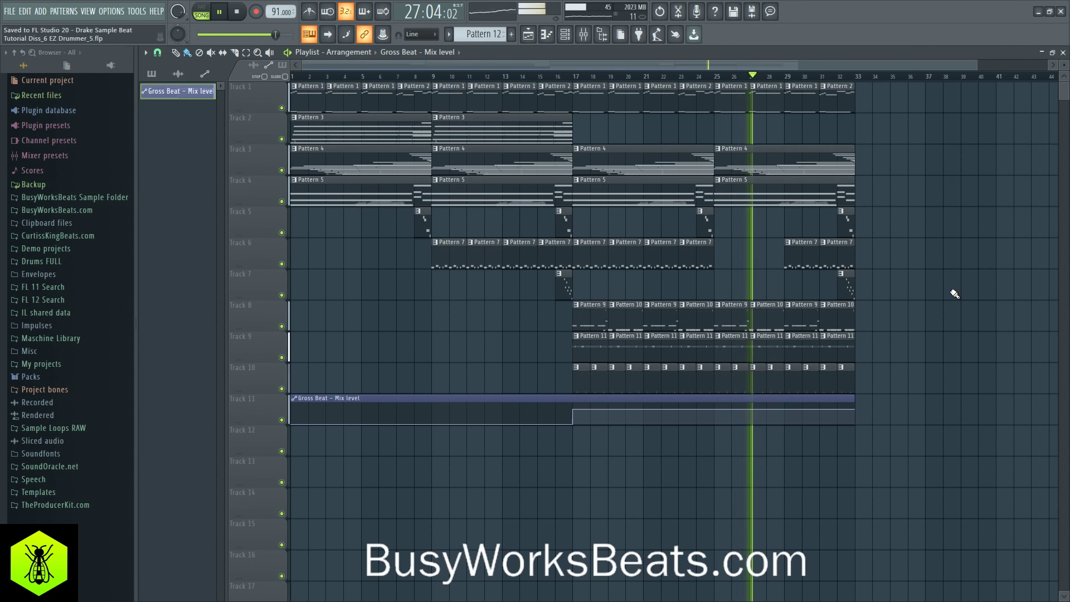
Step: View the project info with its start date and total working time, then close it
click(112, 12)
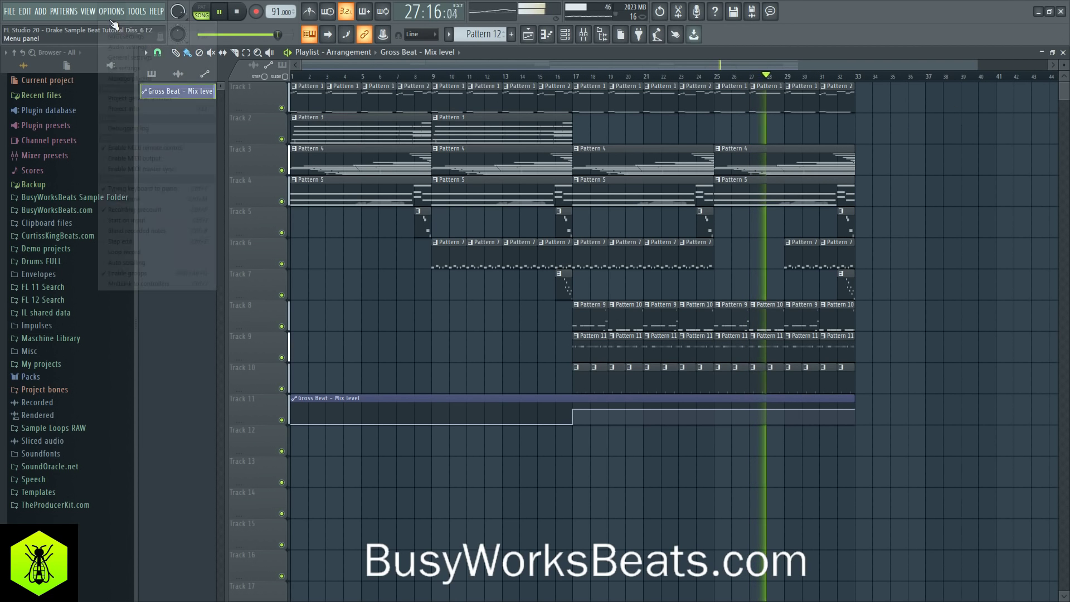
click(139, 108)
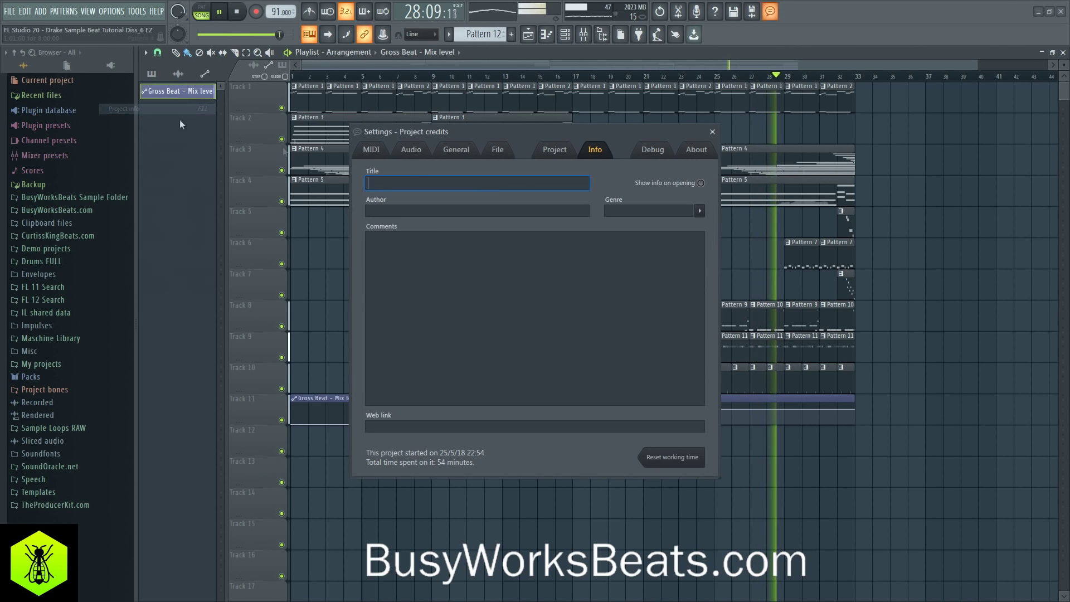
click(711, 132)
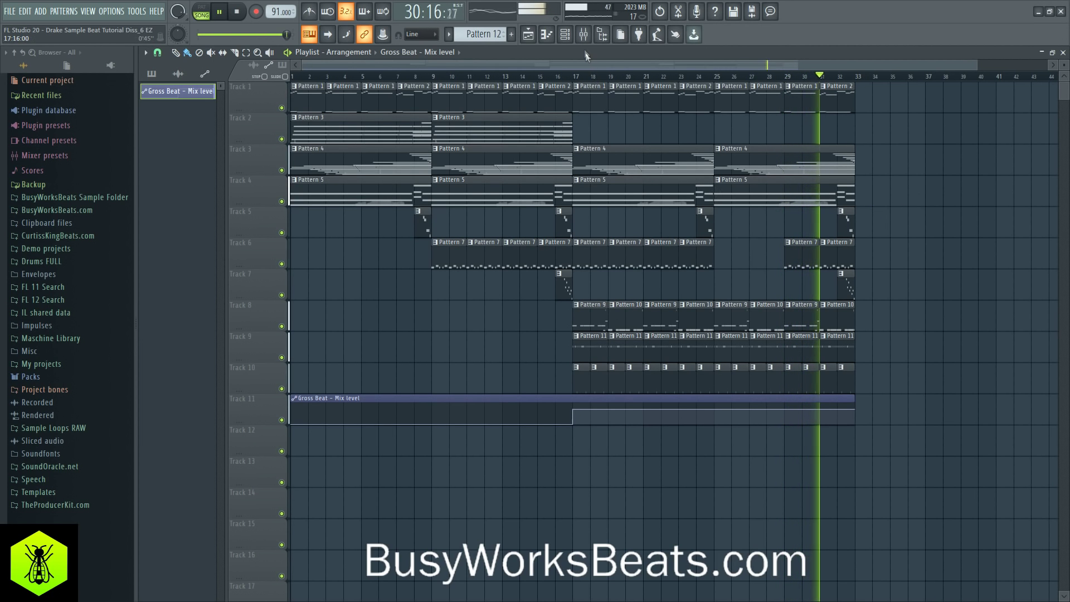
Step: Inspect the effects on the Microphone mixer track, close the mixer and stop playback
click(583, 34)
click(417, 212)
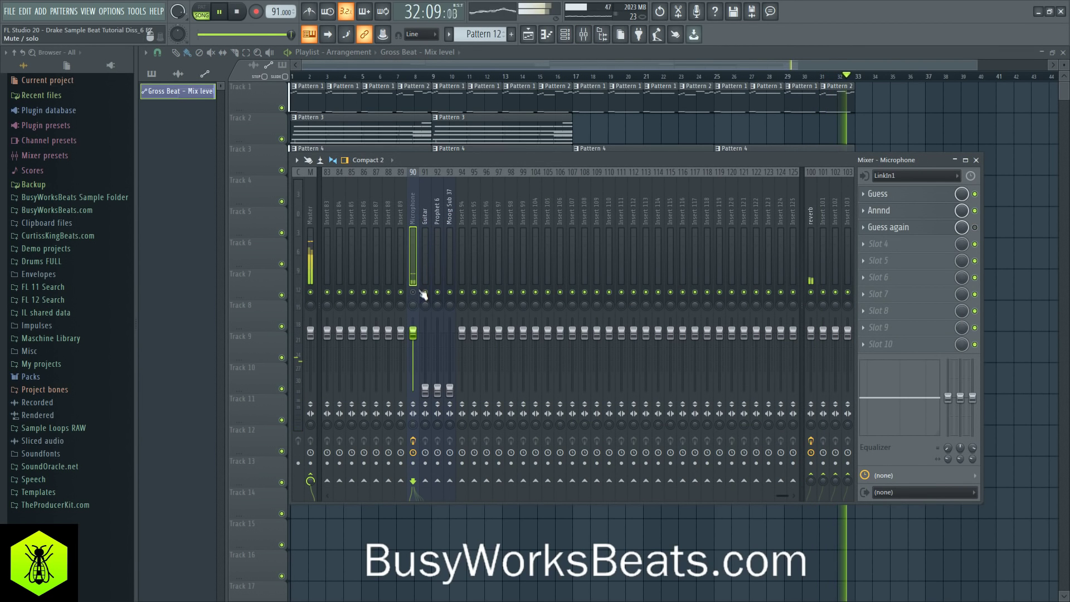
click(975, 160)
key(space)
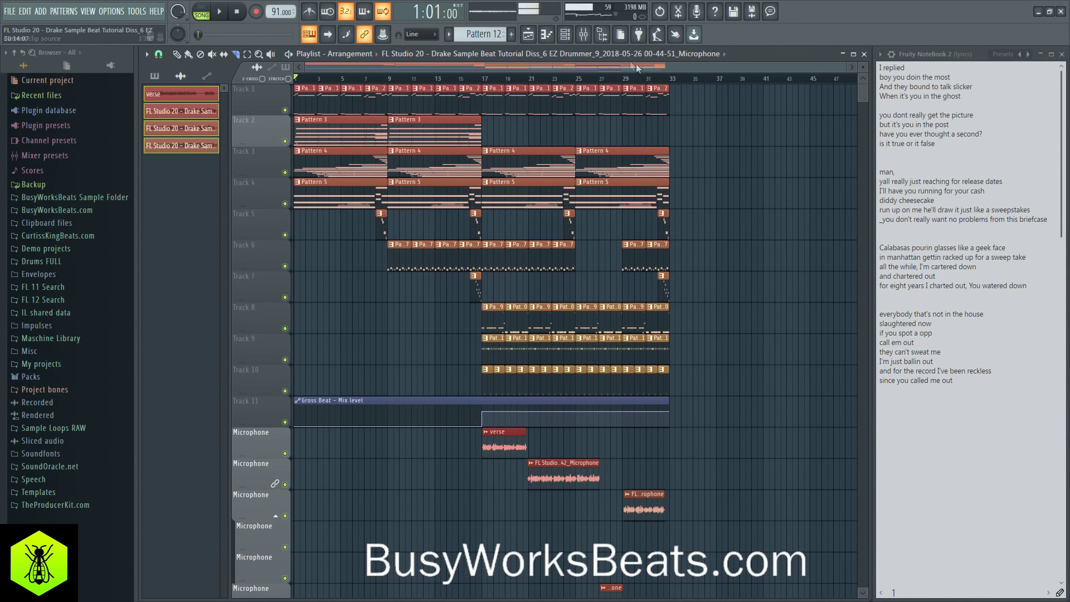
Step: Hide the browser and check the Microphone track's effect chain in the mixer
click(602, 35)
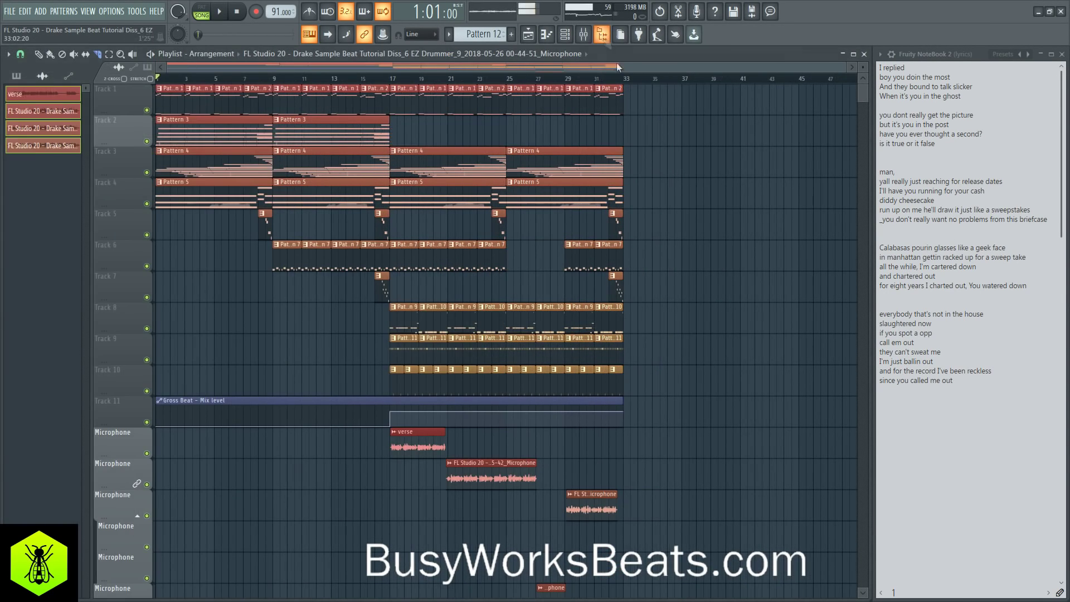
click(584, 36)
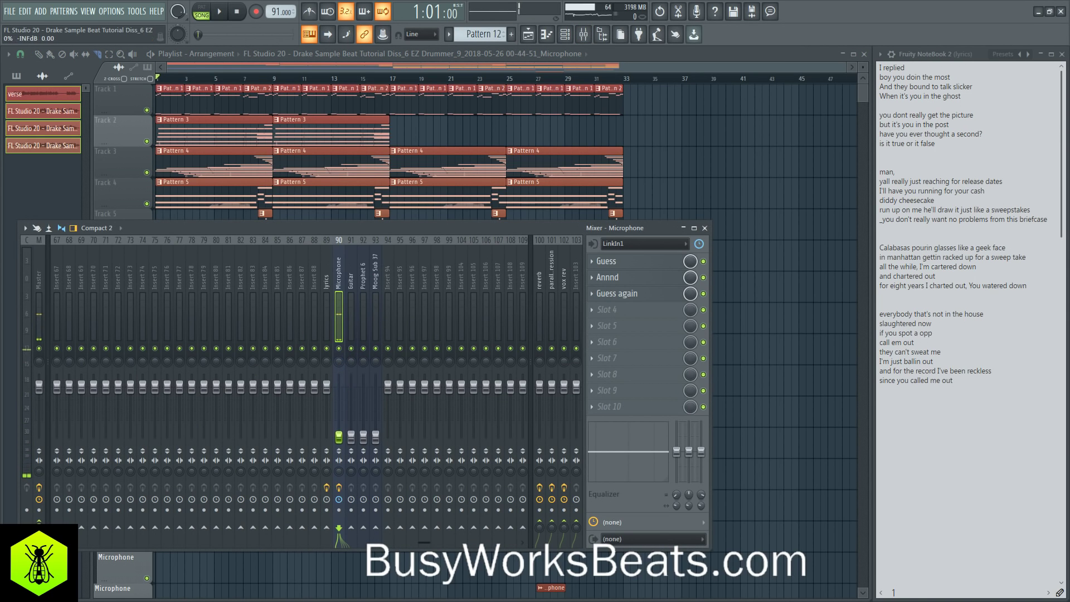
click(704, 228)
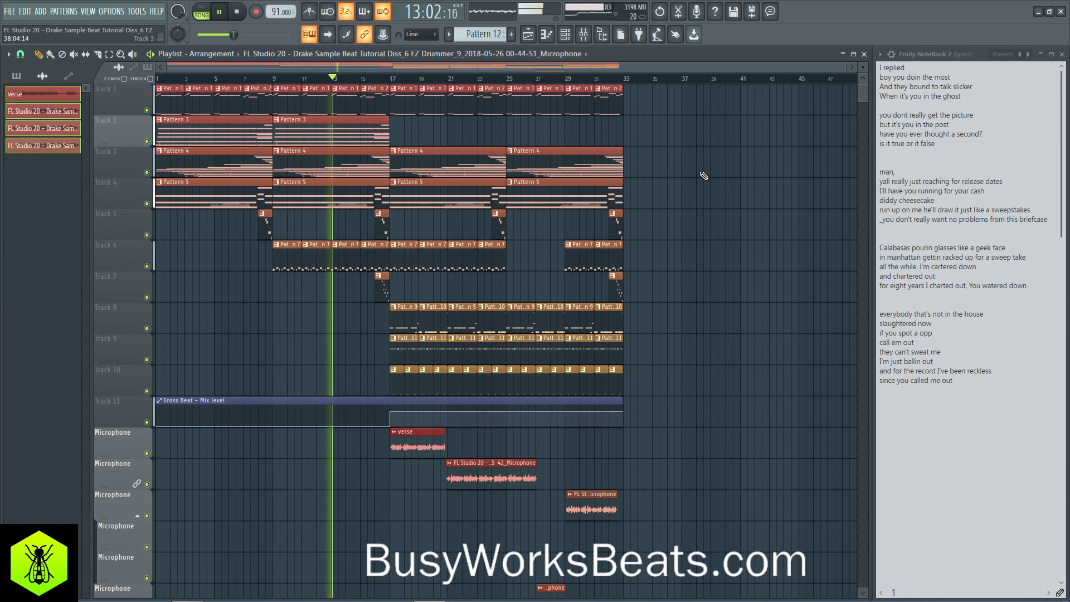
Step: Examine Pattern 1's Kontakt 5 notes in the piano roll and return to the playlist
click(567, 88)
click(588, 126)
scroll(309, 300, down, 12)
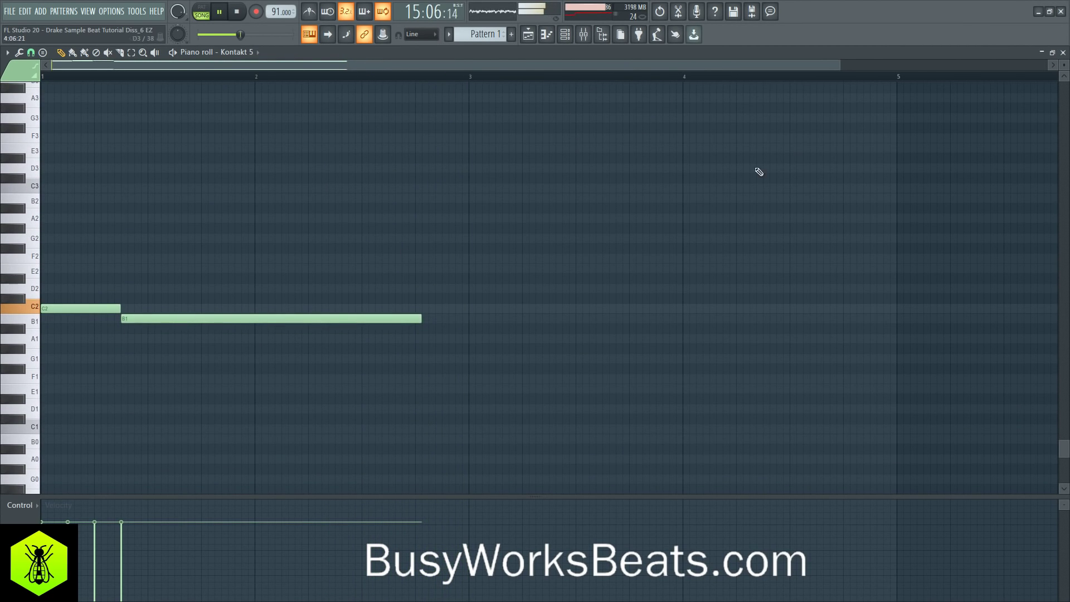
click(1063, 53)
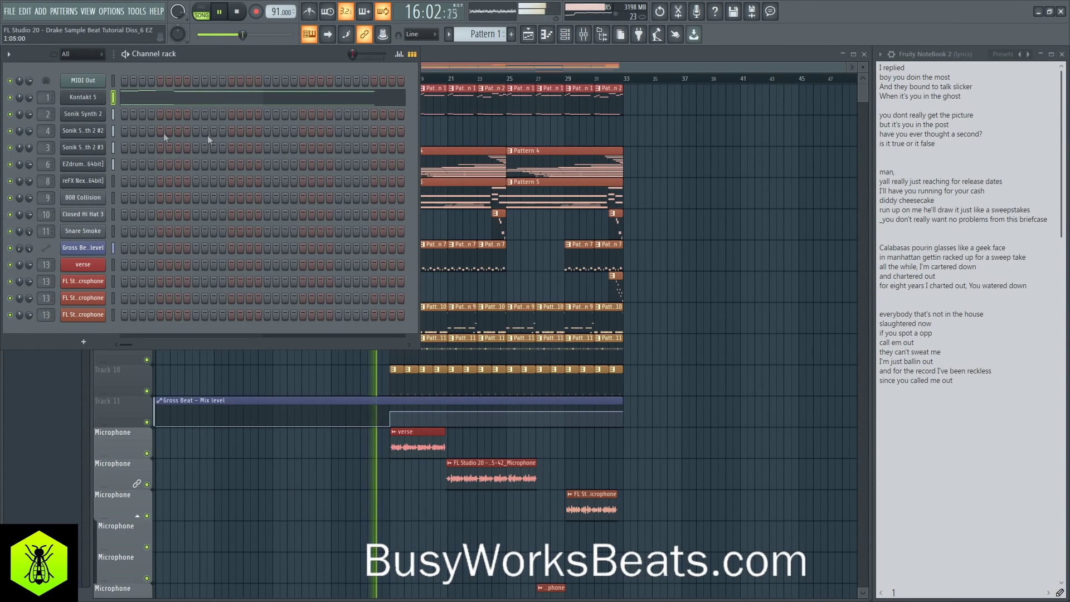
key(F6)
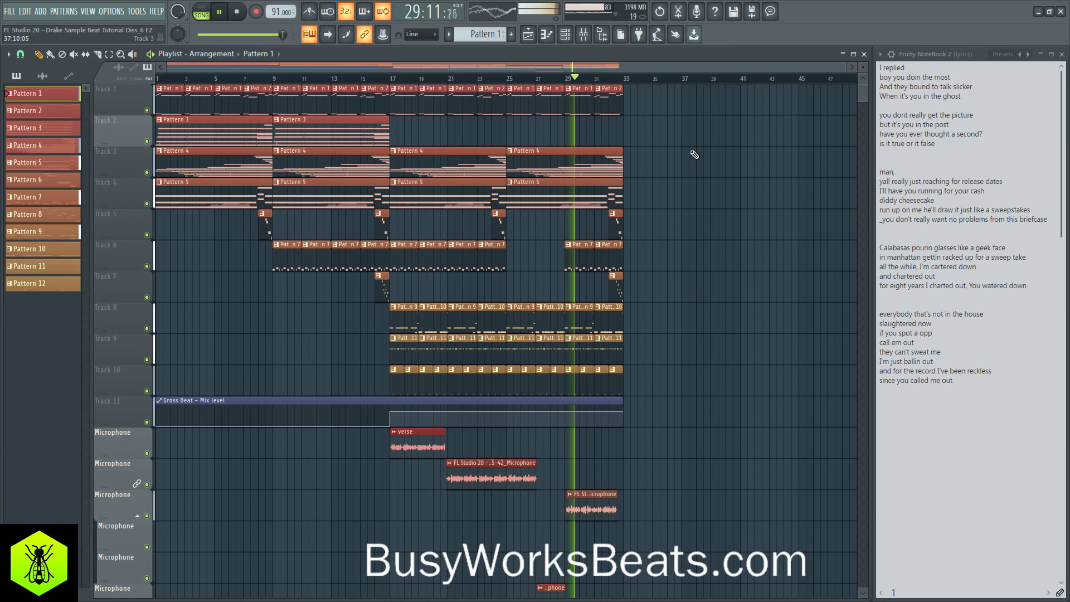
Step: Stop playback and reset the Microphone mixer track's volume fader to its default level
click(594, 41)
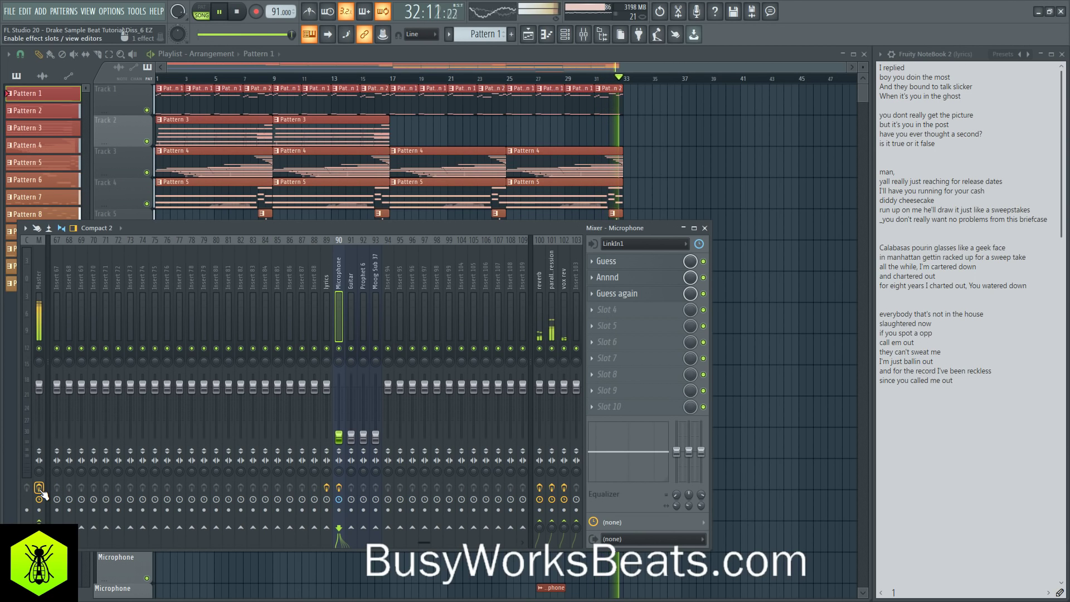
key(space)
right_click(340, 437)
click(343, 439)
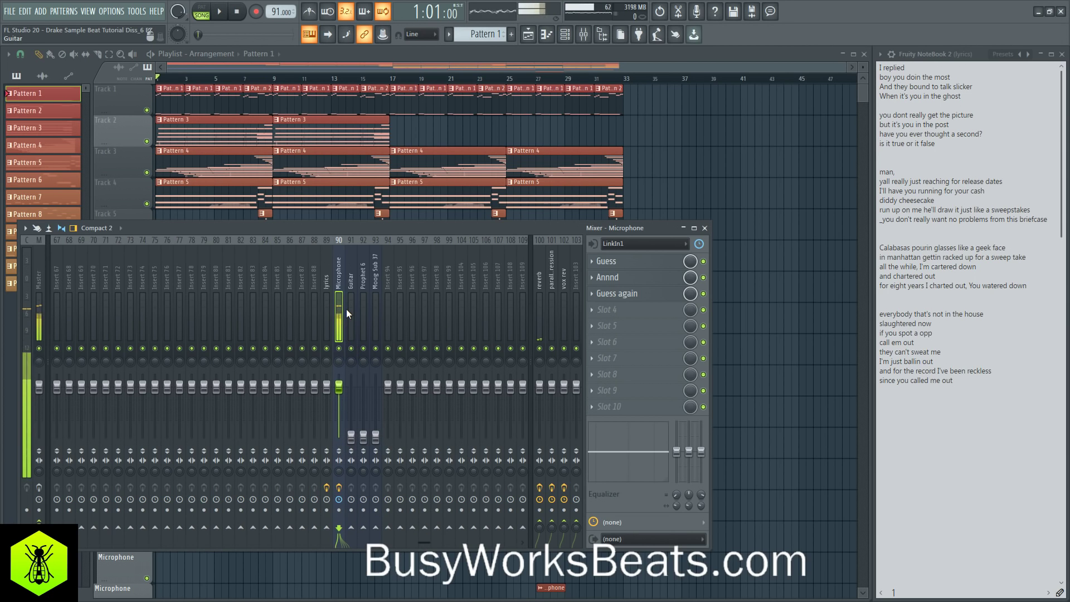